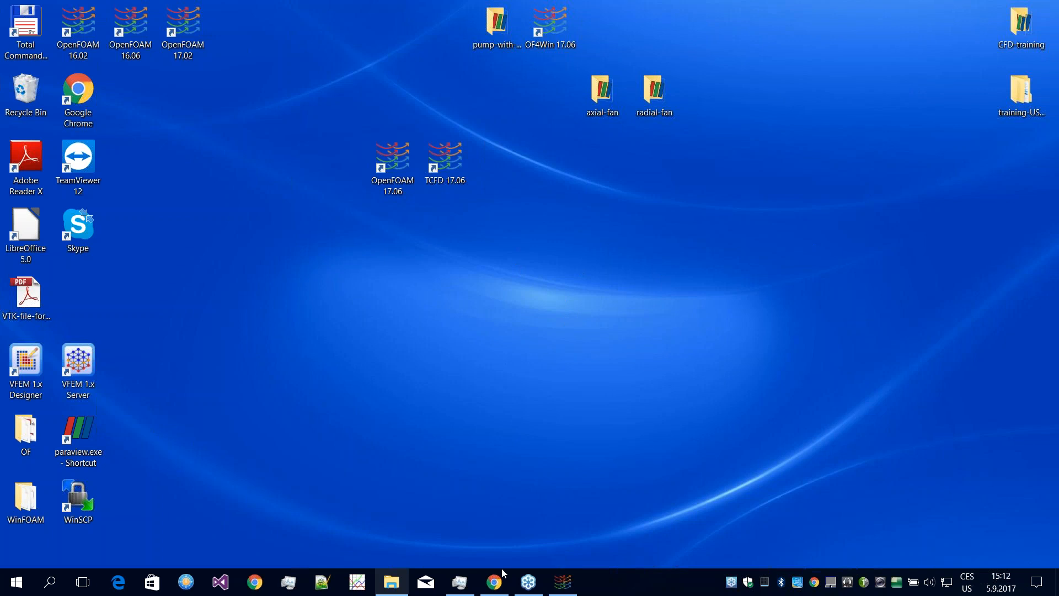
Step: Open cfdsupport.com in a maximized Google Chrome window and go to its download page
double_click(78, 92)
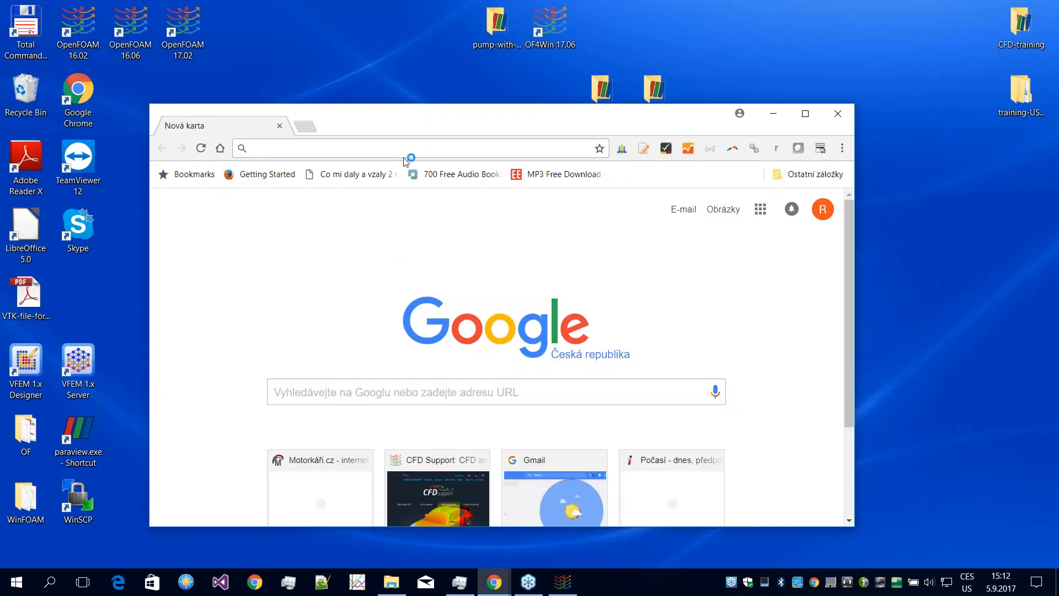
type("cfdsupport.com")
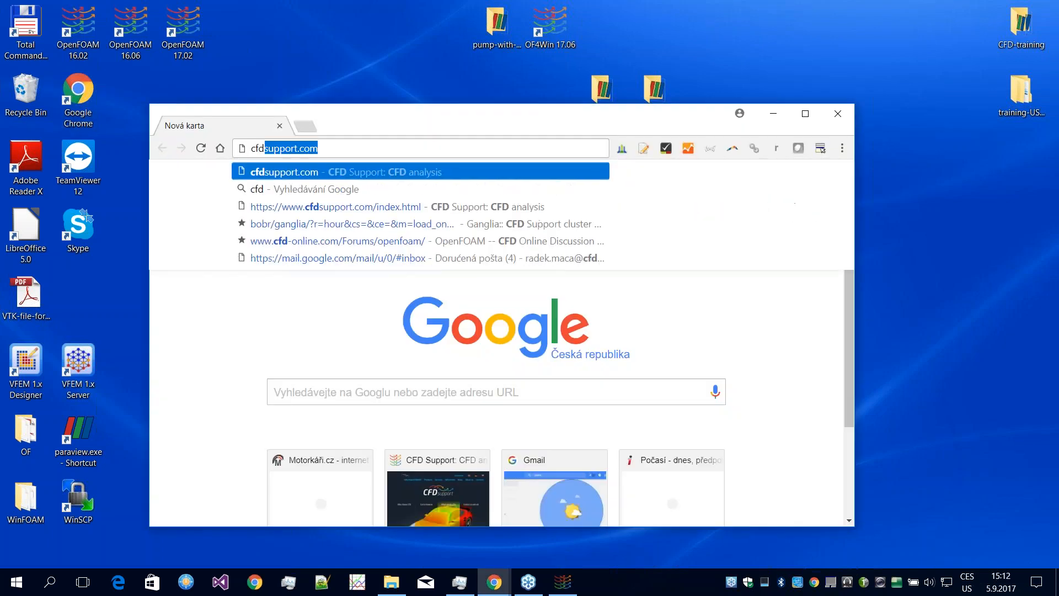
key("Return")
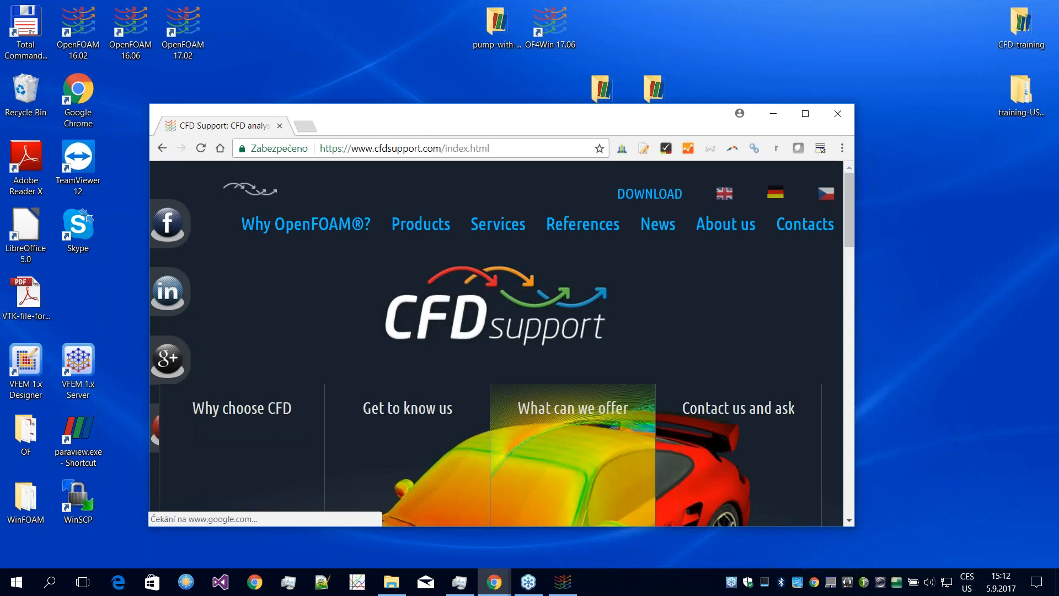
double_click(412, 113)
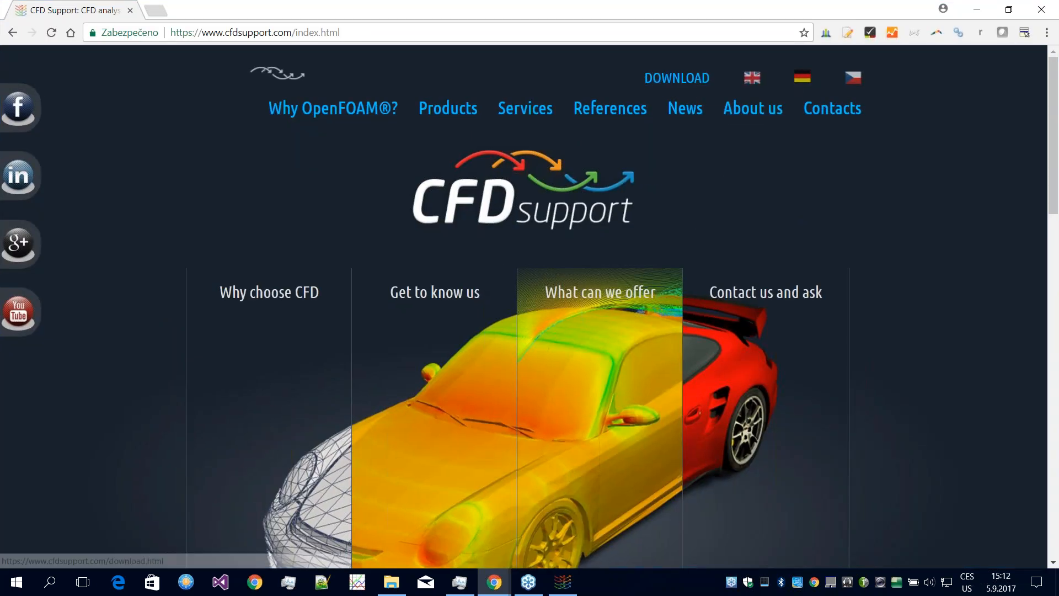
left_click(677, 77)
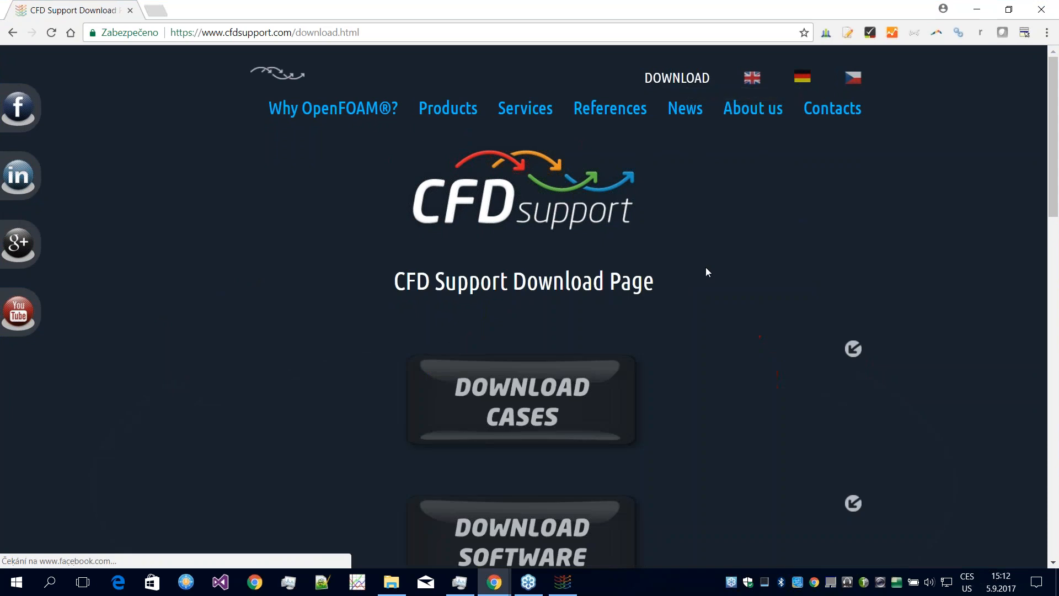
Step: Open the list of downloadable cases and go to the Axial Pump tutorial case page
scroll(791, 281, "down", 3)
scroll(778, 309, "up", 3)
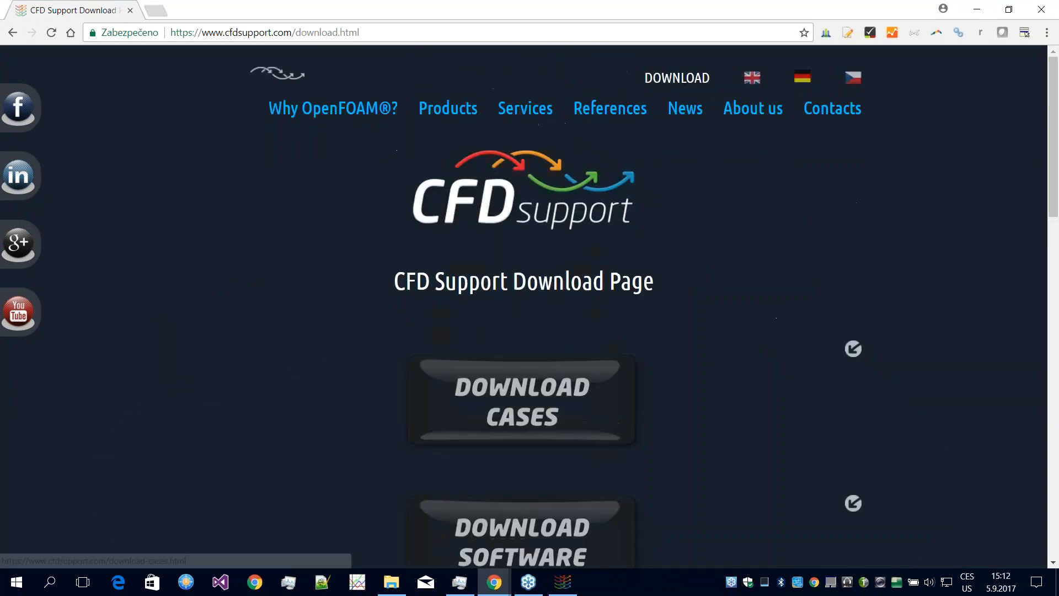
scroll(771, 358, "down", 1)
scroll(553, 207, "up", 1)
left_click(518, 406)
scroll(256, 264, "down", 3)
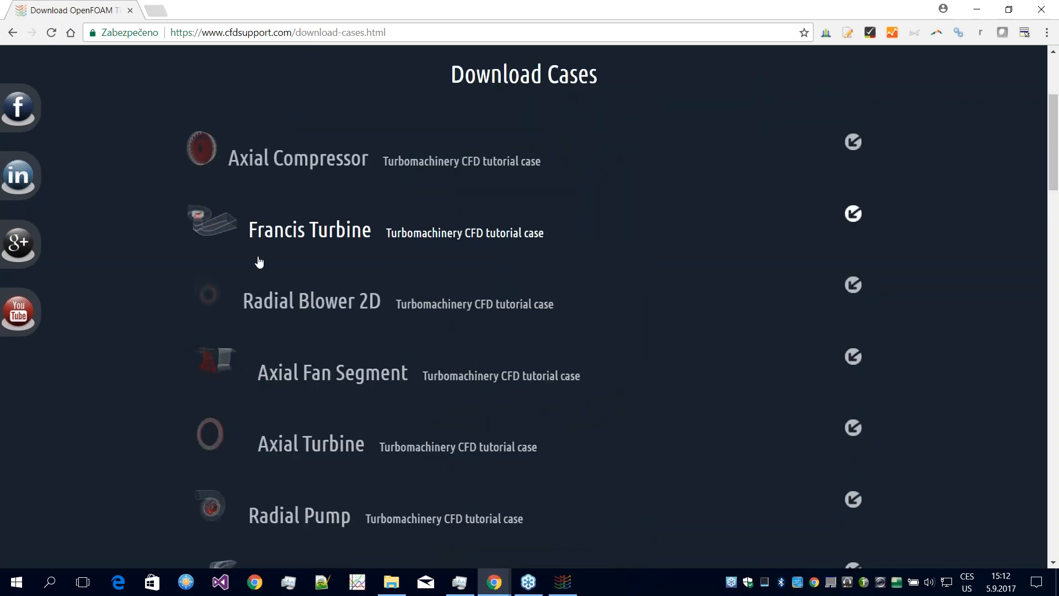
scroll(326, 353, "down", 2)
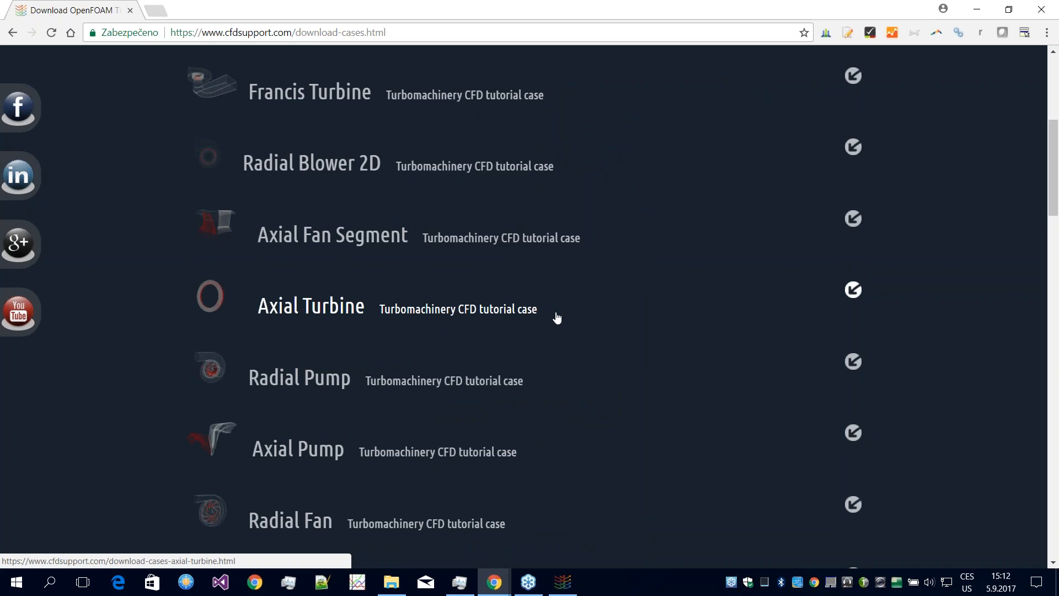
scroll(558, 317, "down", 3)
left_click(291, 246)
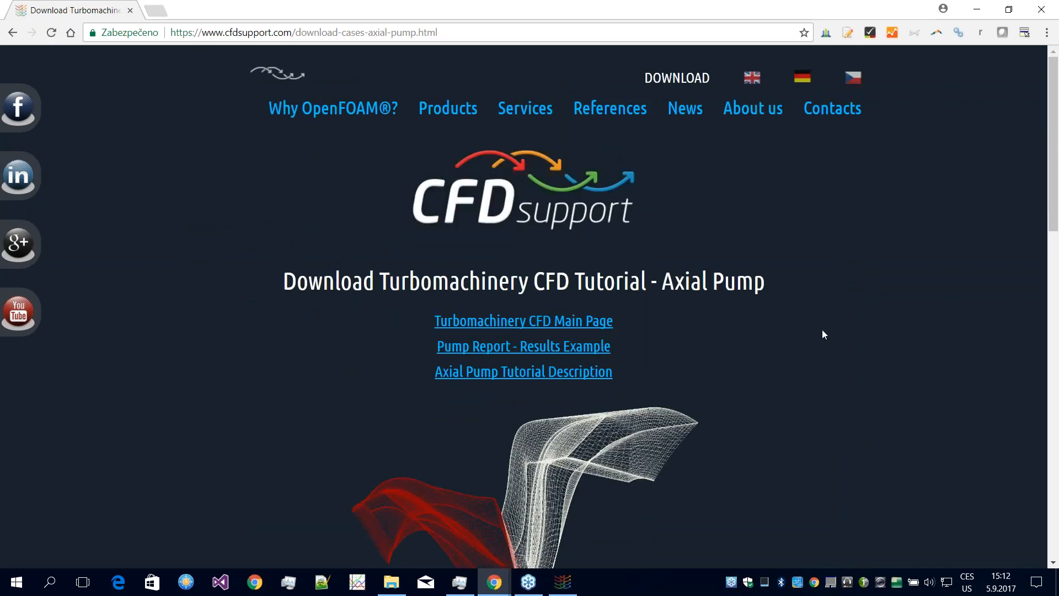
Step: Review the Axial Pump page down to its download form and minimize the browser
scroll(535, 158, "down", 1)
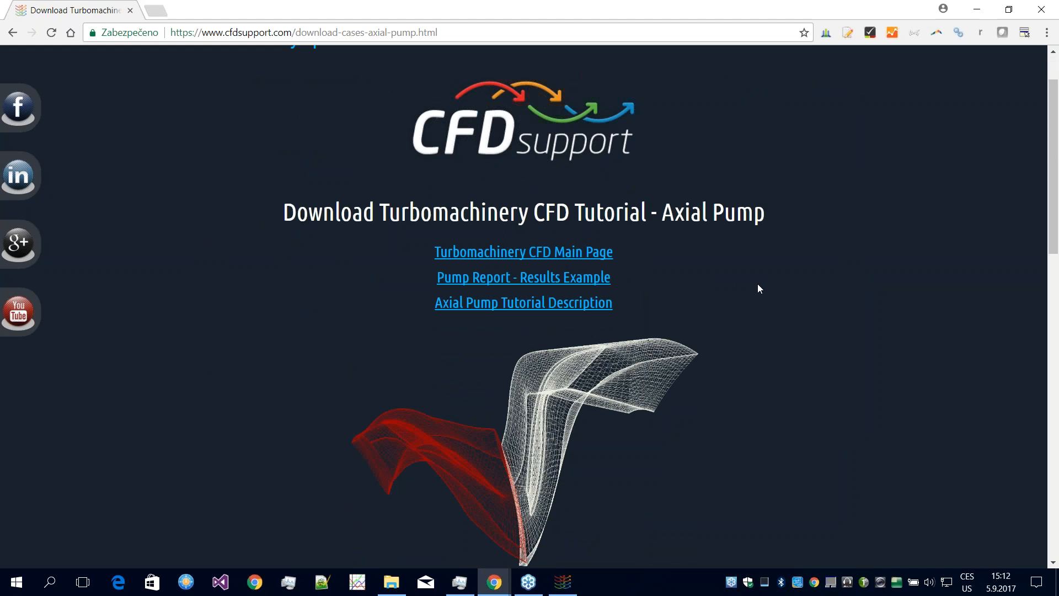
scroll(756, 285, "down", 8)
scroll(758, 286, "up", 2)
scroll(719, 265, "down", 3)
scroll(726, 347, "up", 1)
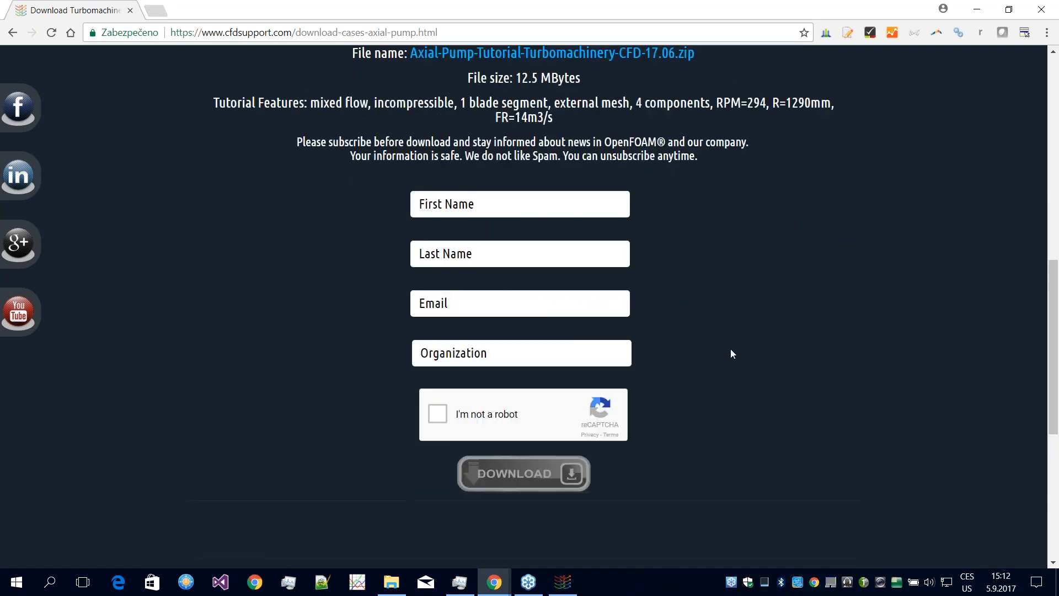
scroll(730, 348, "up", 8)
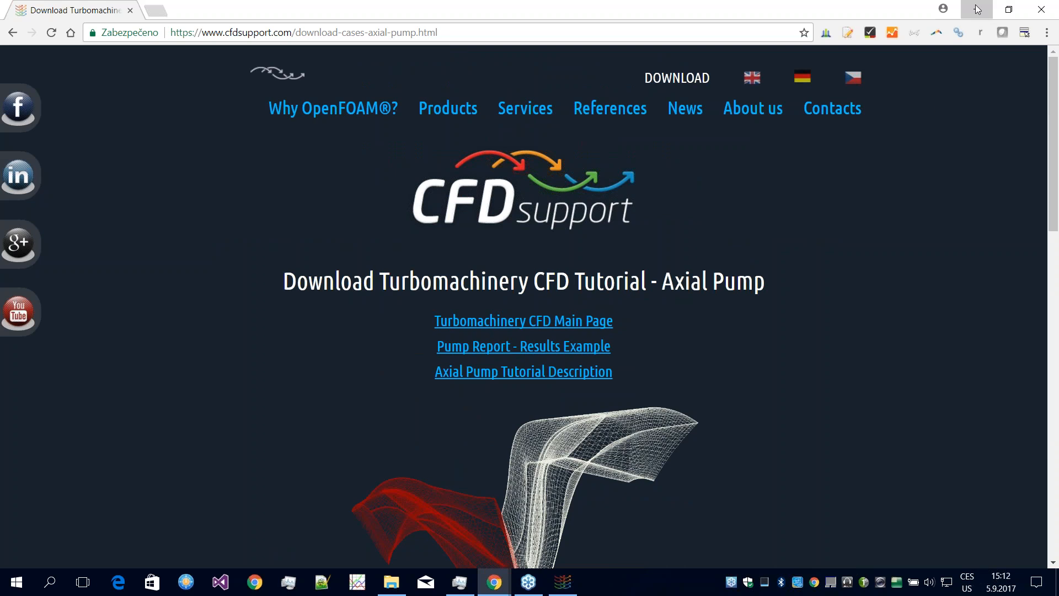
left_click(977, 9)
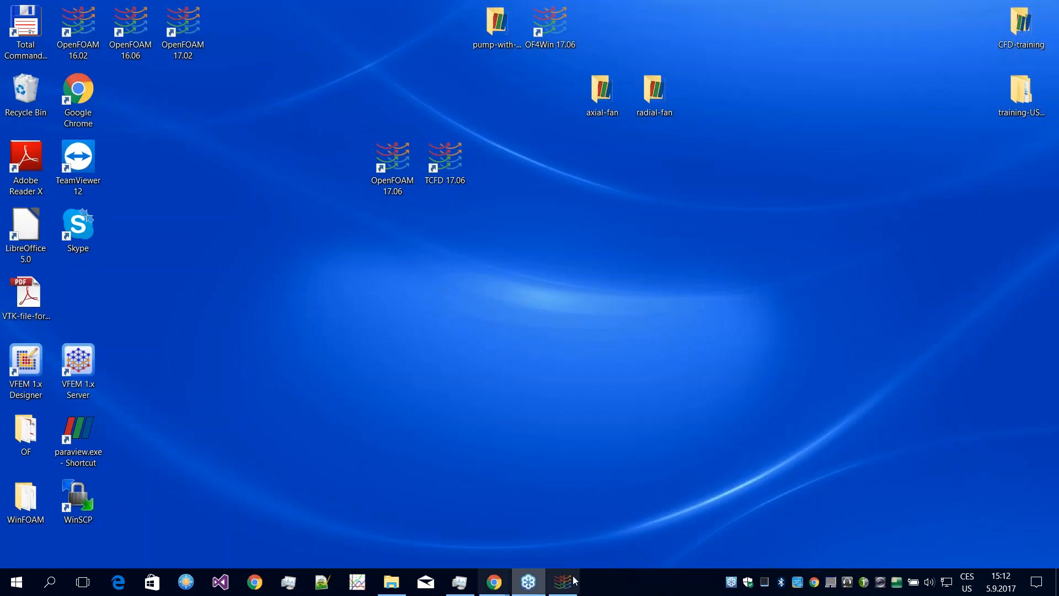
Step: Switch to File Explorer, open the axial-pump-segment-external case folder in 170905, and look into its mesh subfolder
left_click(390, 580)
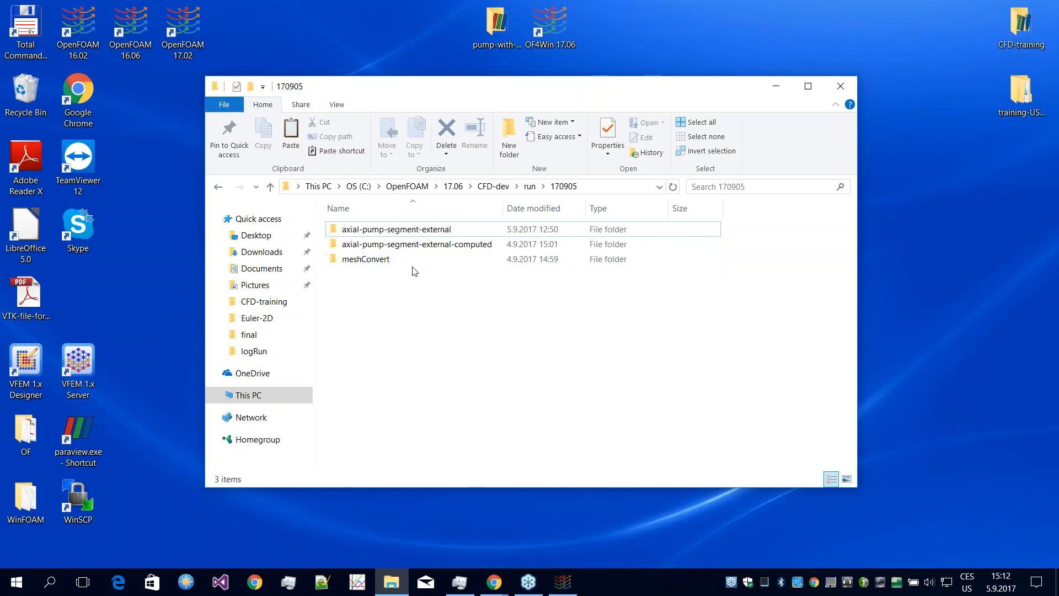
left_click(446, 226)
double_click(372, 232)
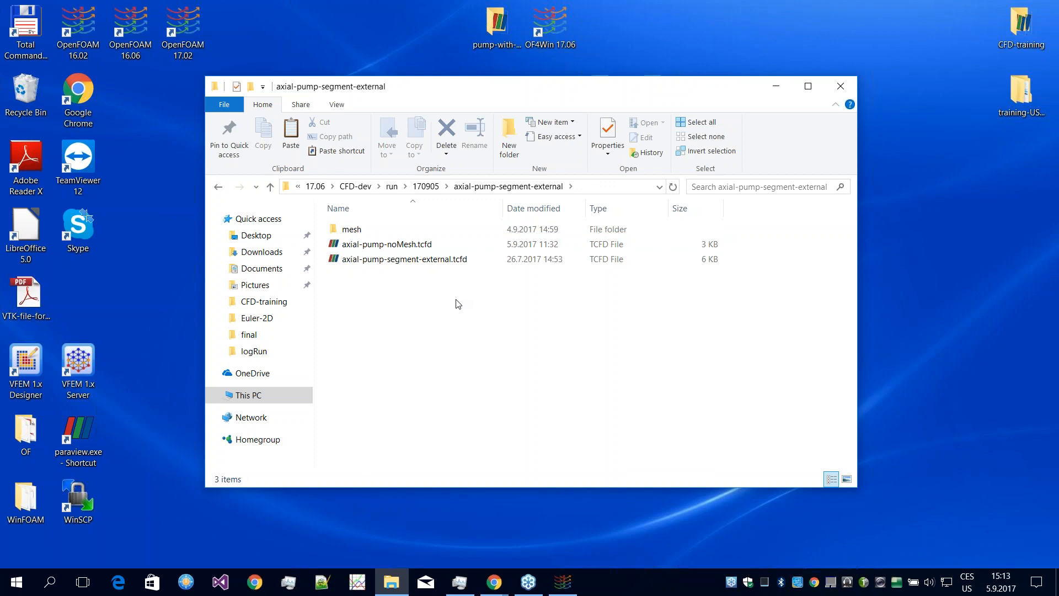
left_click_drag(425, 94, 444, 90)
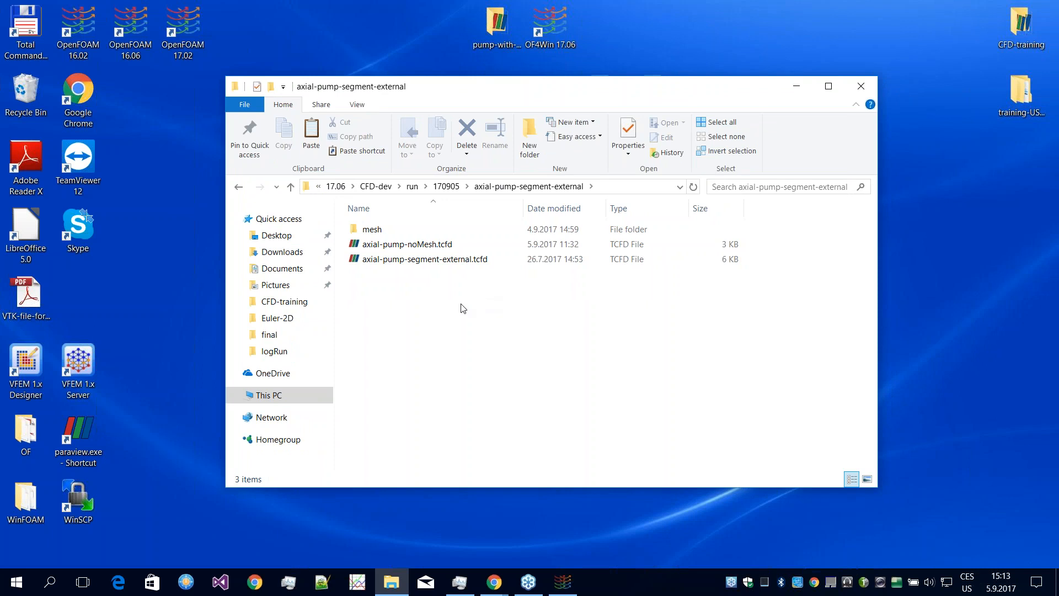
double_click(380, 229)
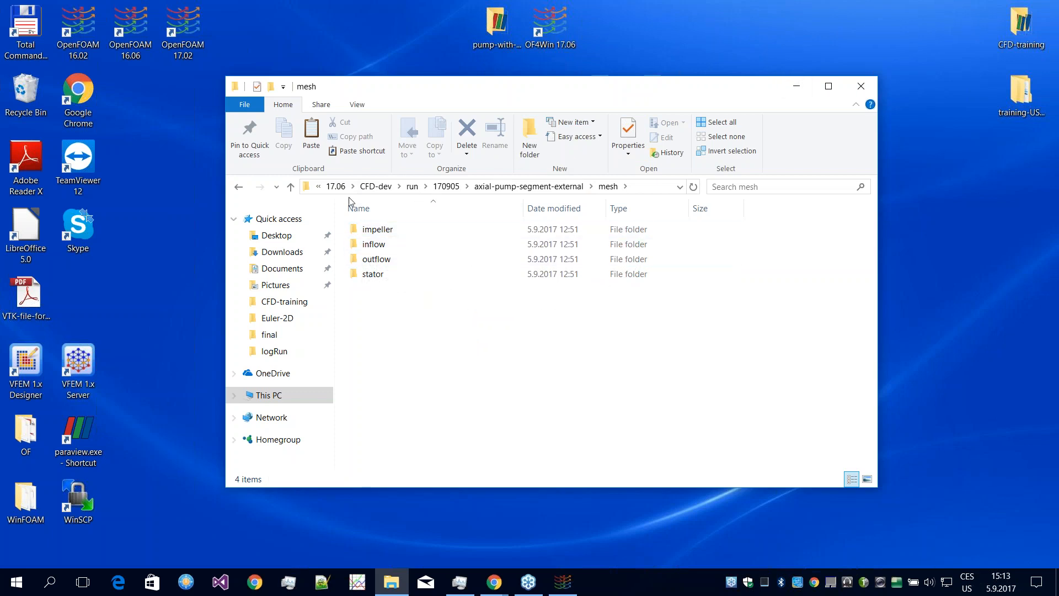
Step: Browse to the 170905/meshConvert/orig folder to view the original mesh file, and minimize the file window
left_click(290, 186)
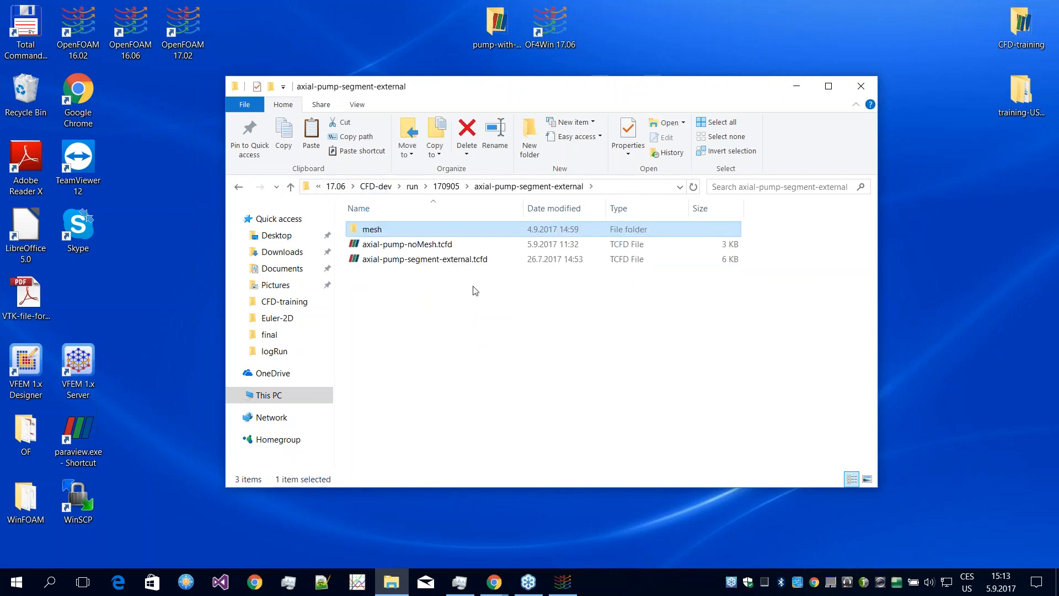
left_click(291, 187)
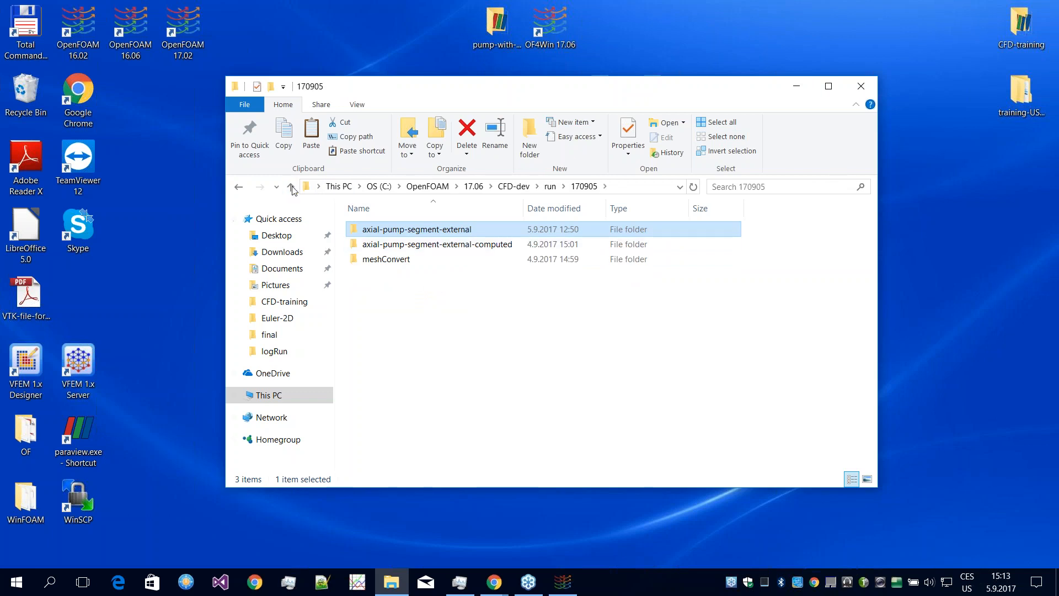
double_click(390, 259)
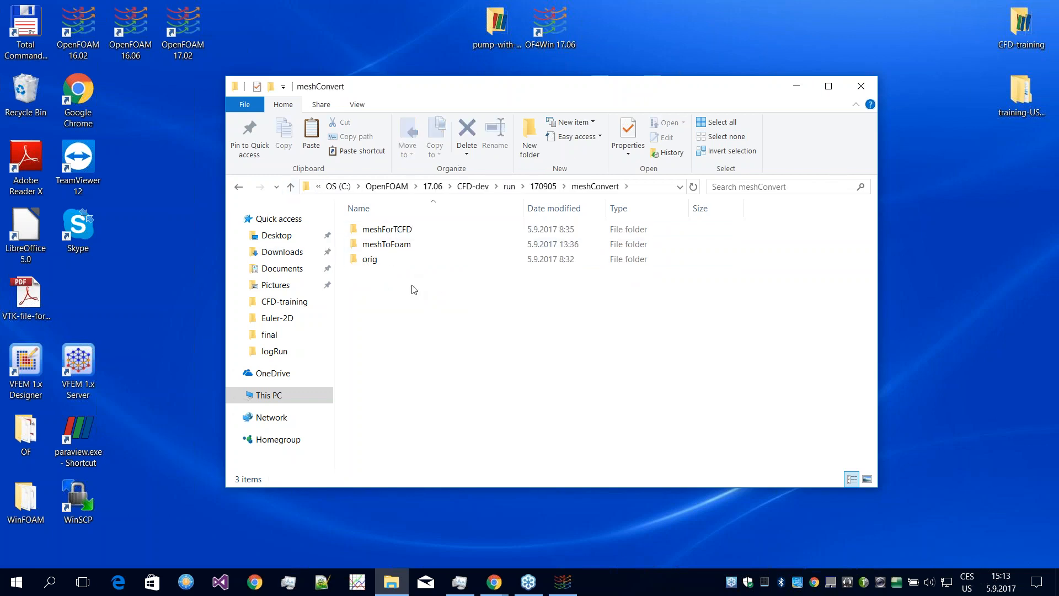
double_click(371, 260)
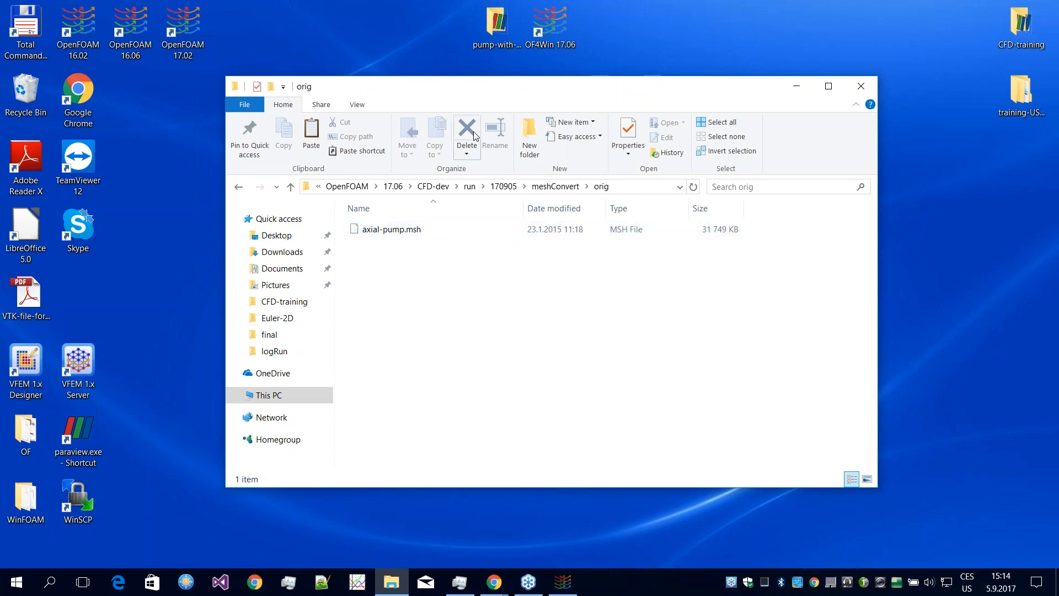
left_click_drag(472, 90, 699, 91)
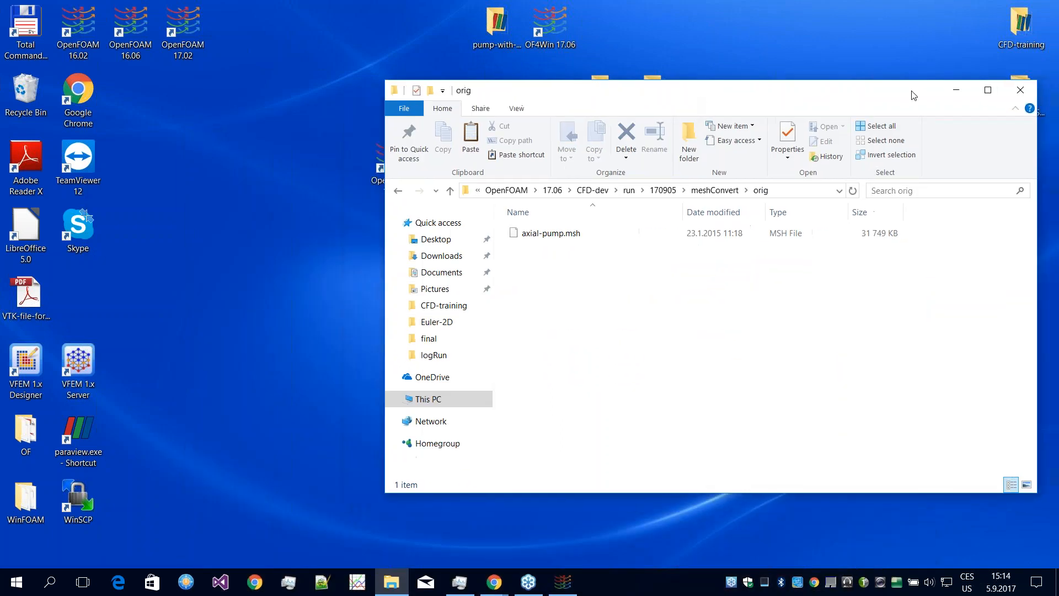
left_click(956, 89)
Step: Start the OpenFOAM 17.06 terminal, launch the mc file manager in it, and enlarge its window
double_click(392, 163)
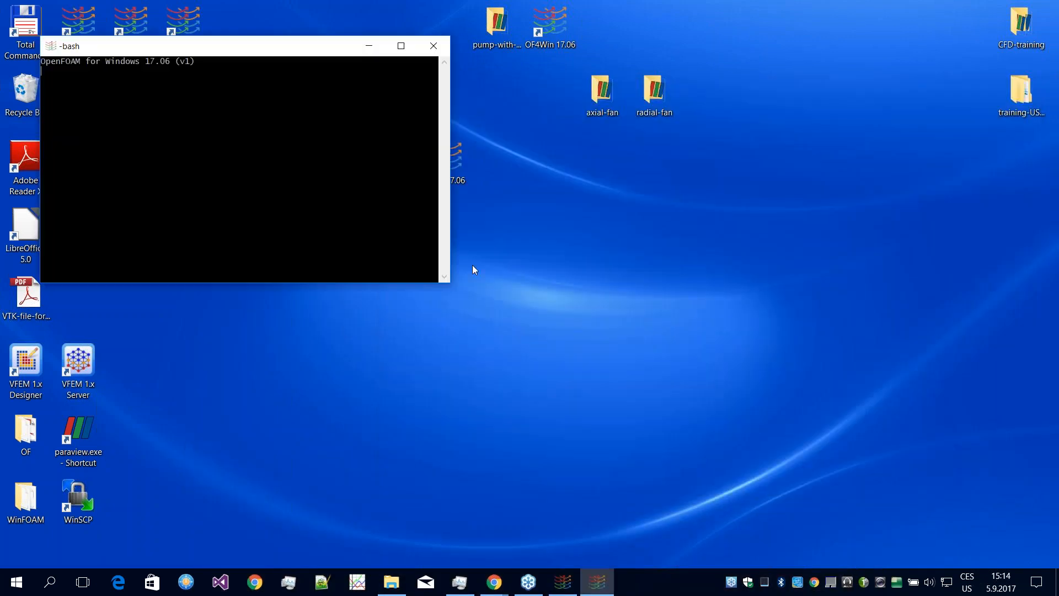
left_click_drag(248, 47, 416, 101)
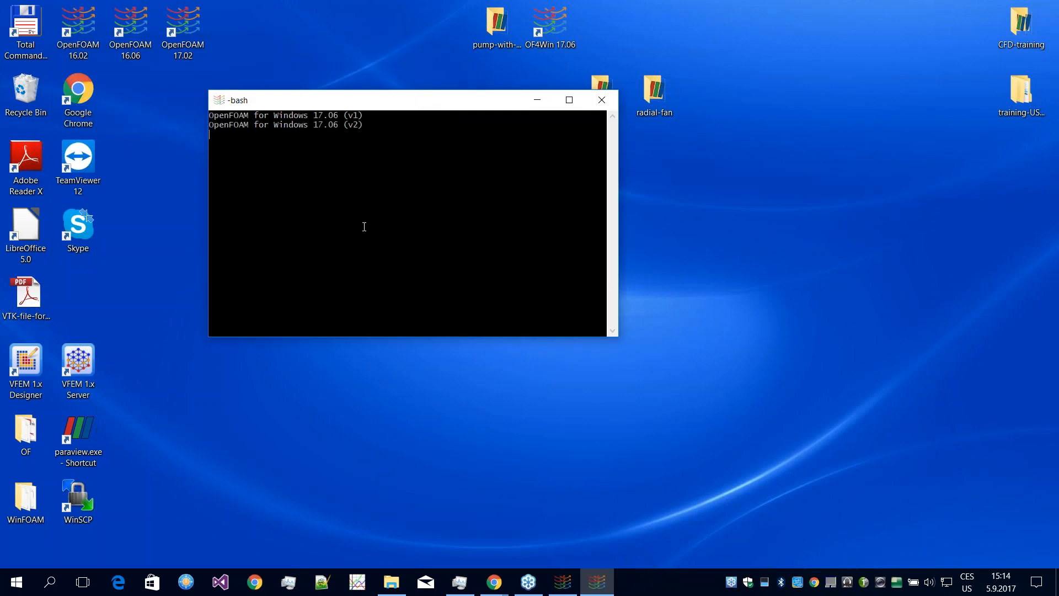
type("mc")
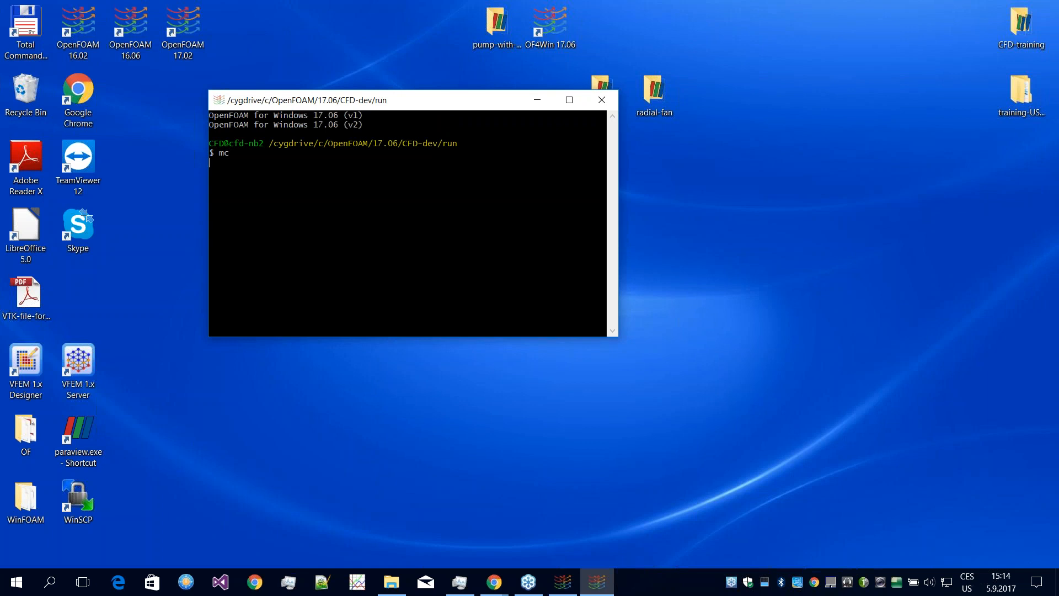
key("Return")
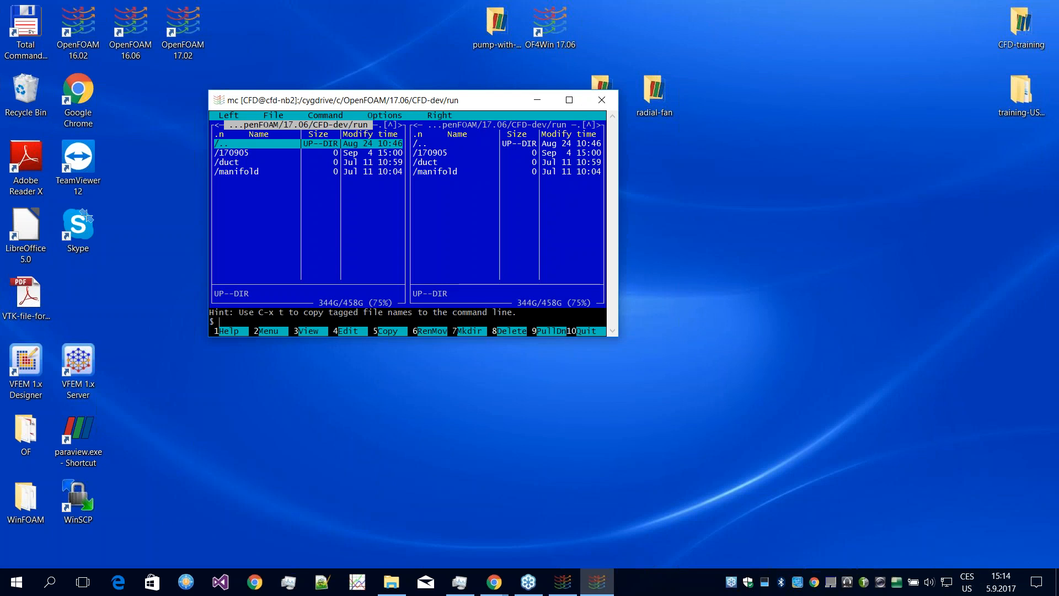
left_click_drag(617, 340, 936, 552)
left_click_drag(461, 100, 429, 86)
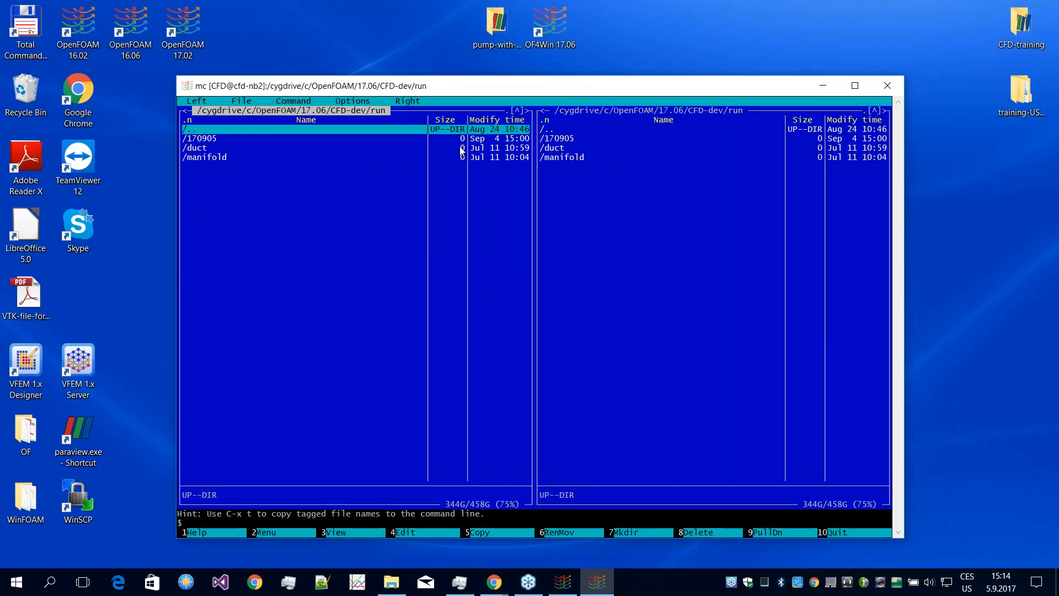
Step: Browse from the run folder to 170905/meshConvert/orig in the active mc file pane
key("ctrl+o")
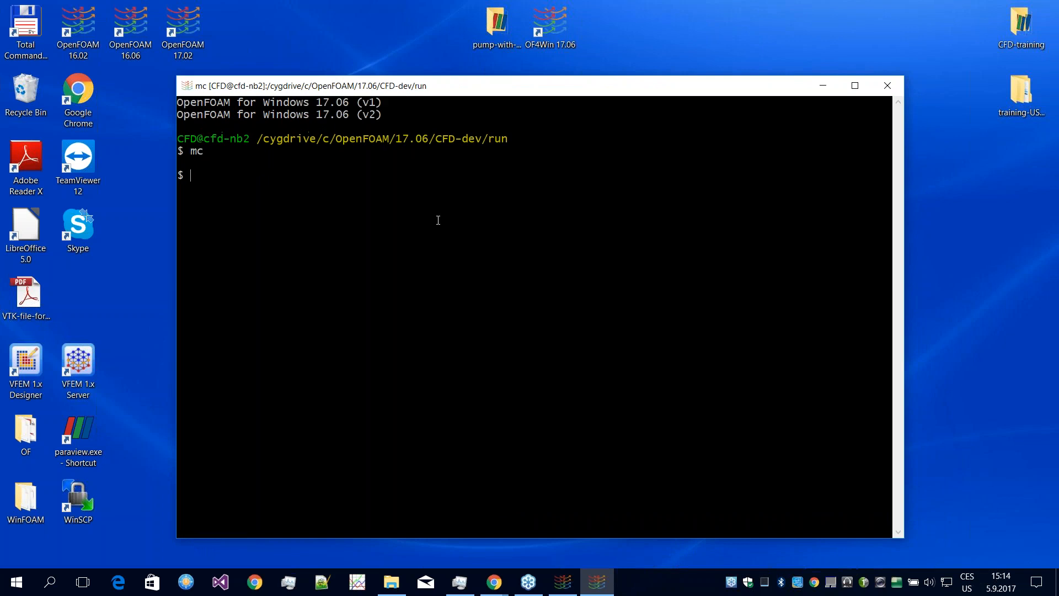
key("ctrl+o")
key("Down")
key("Return")
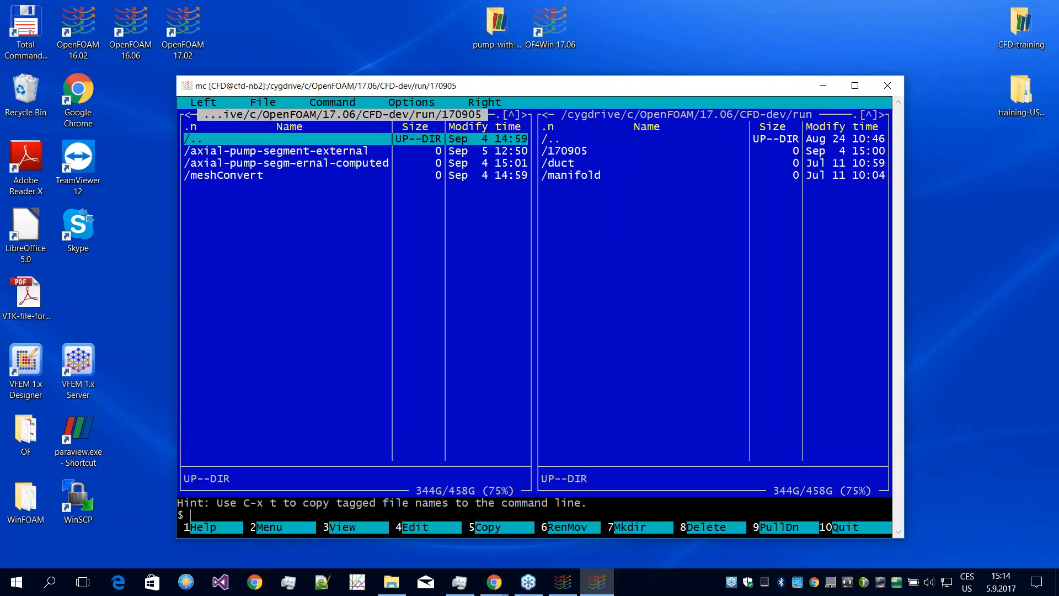
key("Down")
key("Down")
key("Down")
key("Return")
key("Down")
key("Down")
key("Down")
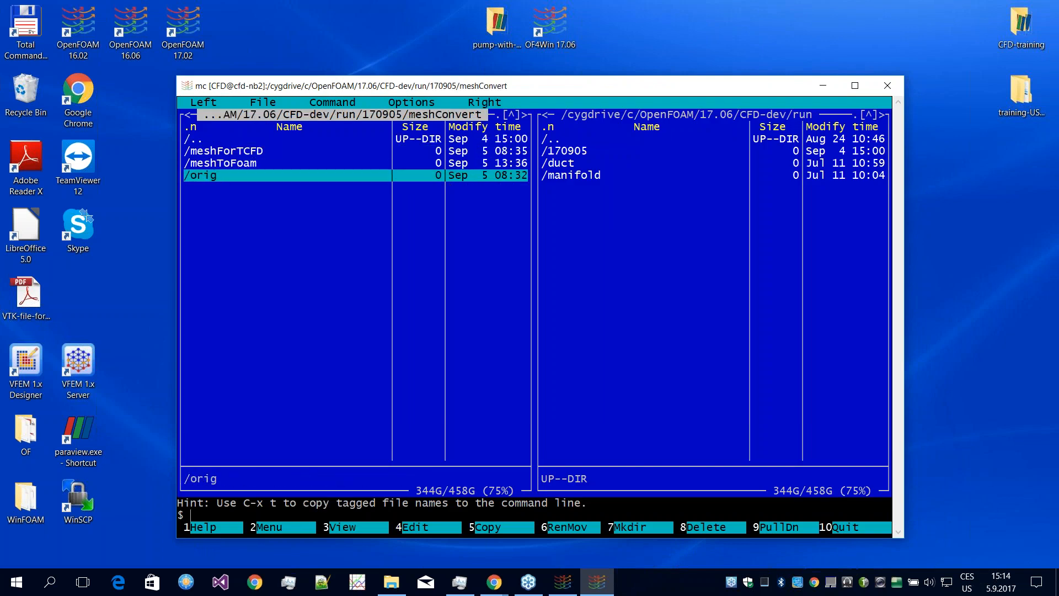
key("Return")
Step: Open the meshConvert/meshToFoam folder in the other mc file pane, keeping orig in the first
key("alt+i")
key("Tab")
key("Return")
key("Up")
key("Return")
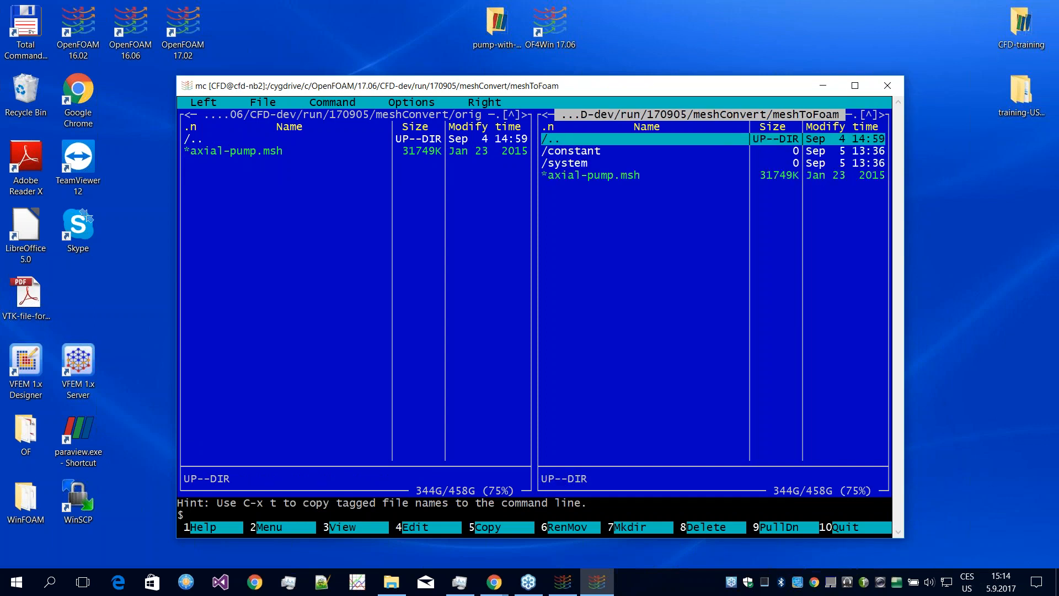
Step: Examine the contents of the meshToFoam folder, including its mesh file and its constant and system subfolders
key("Down")
key("Down")
key("Down")
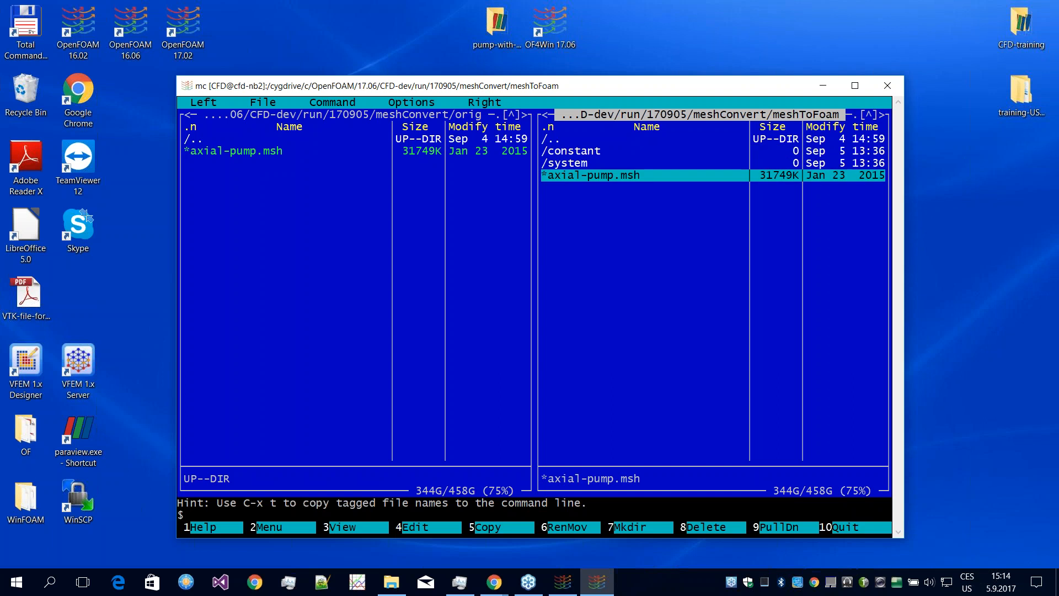
key("Up")
key("Up")
key("Up")
key("Down")
key("Return")
key("Return")
key("Down")
key("Return")
key("Return")
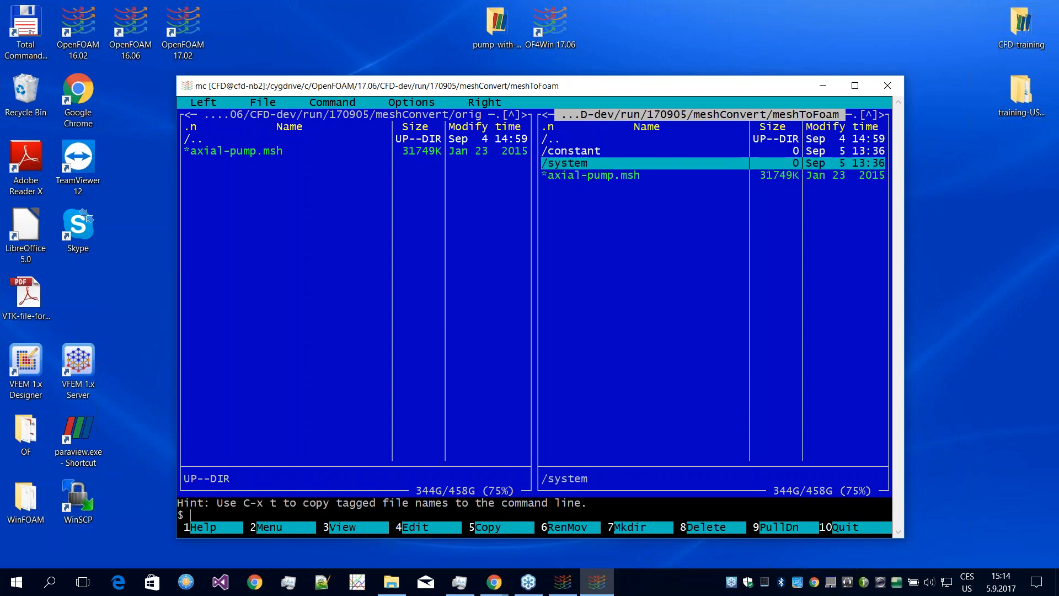
key("Up")
key("Up")
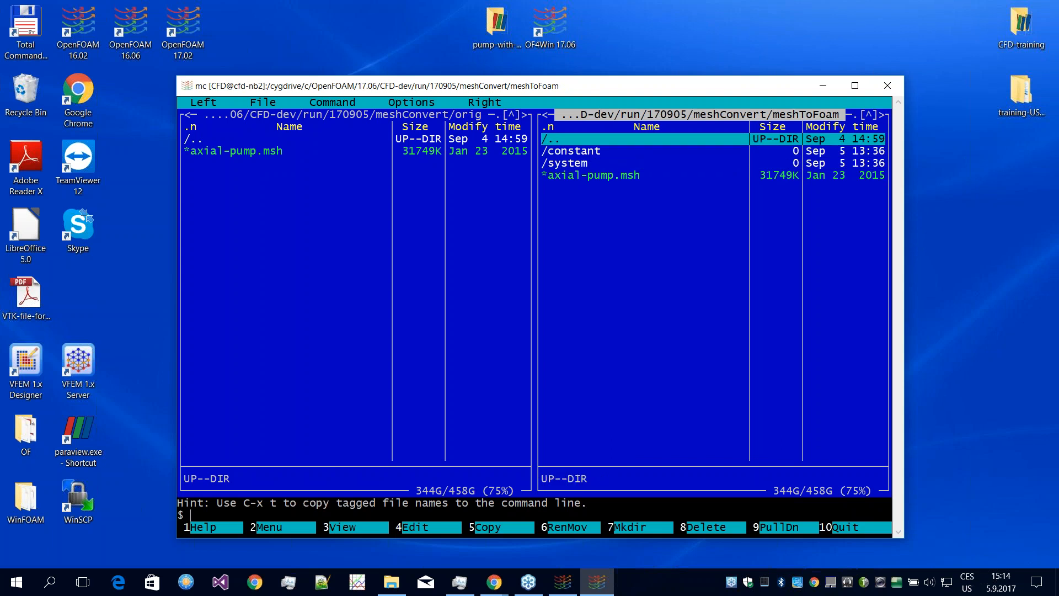
Step: Leave mc and convert axial-pump.msh in the meshToFoam folder with fluent3DMeshToFoam.exe
key("F10")
key("Return")
type("fluent3d")
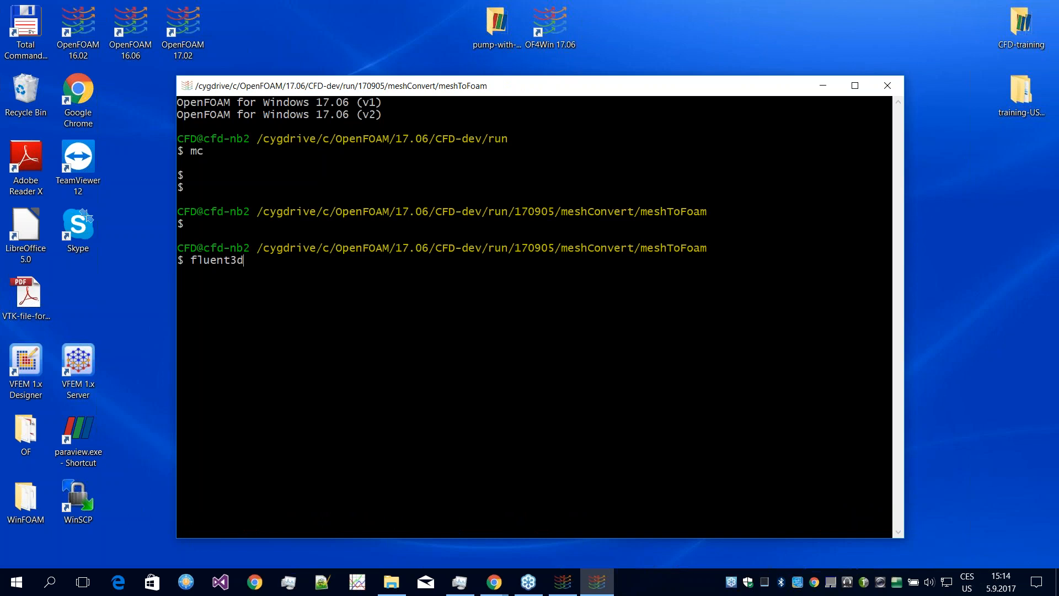
key("Tab")
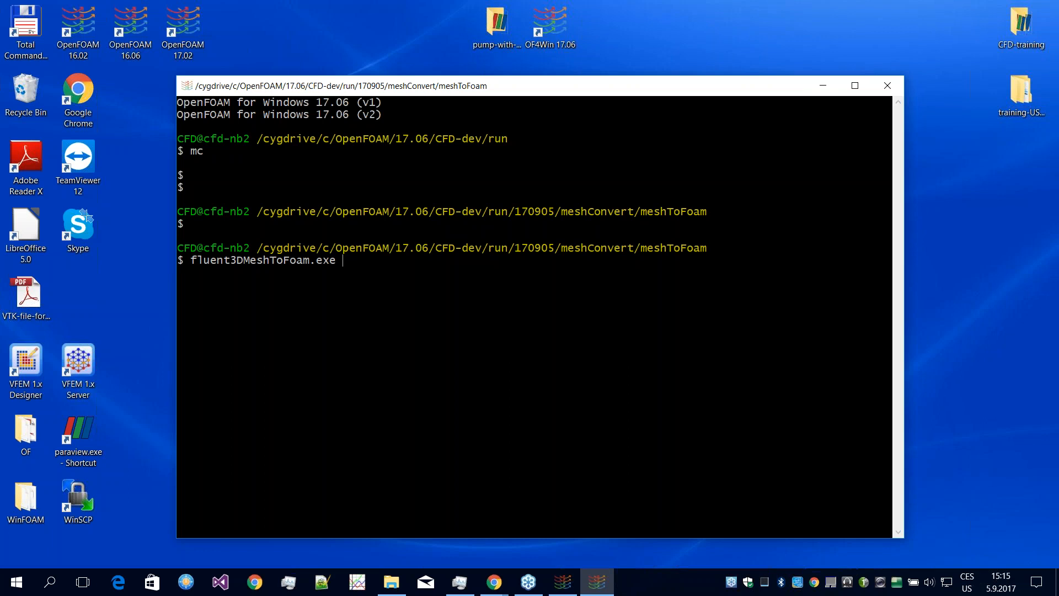
type("ax")
key("Tab")
key("Return")
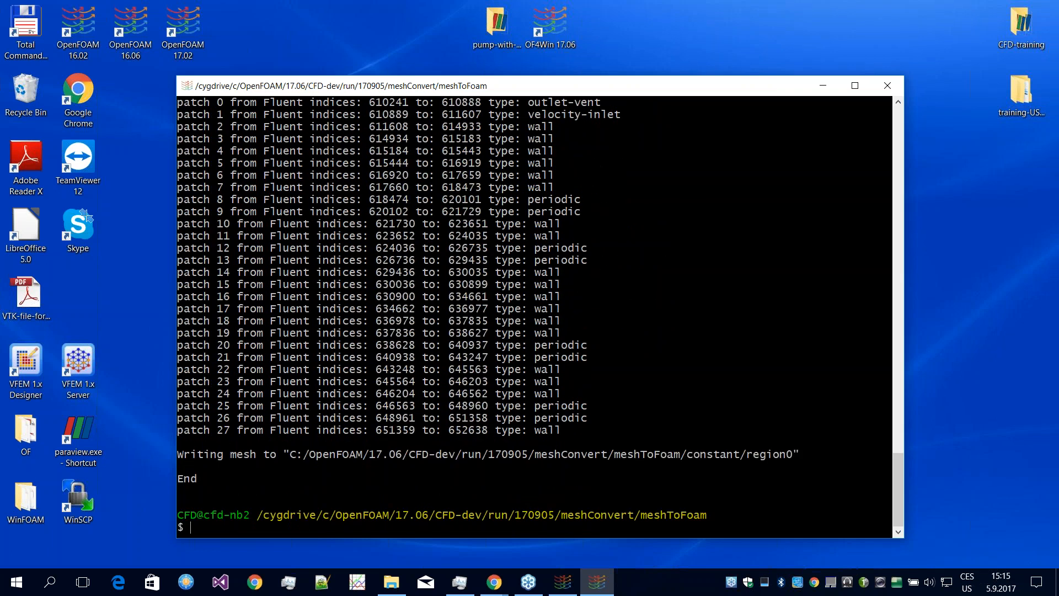
Step: Reopen mc and check the meshToFoam case's constant folder for the converted mesh
type("mc")
key("Return")
key("Down")
key("Return")
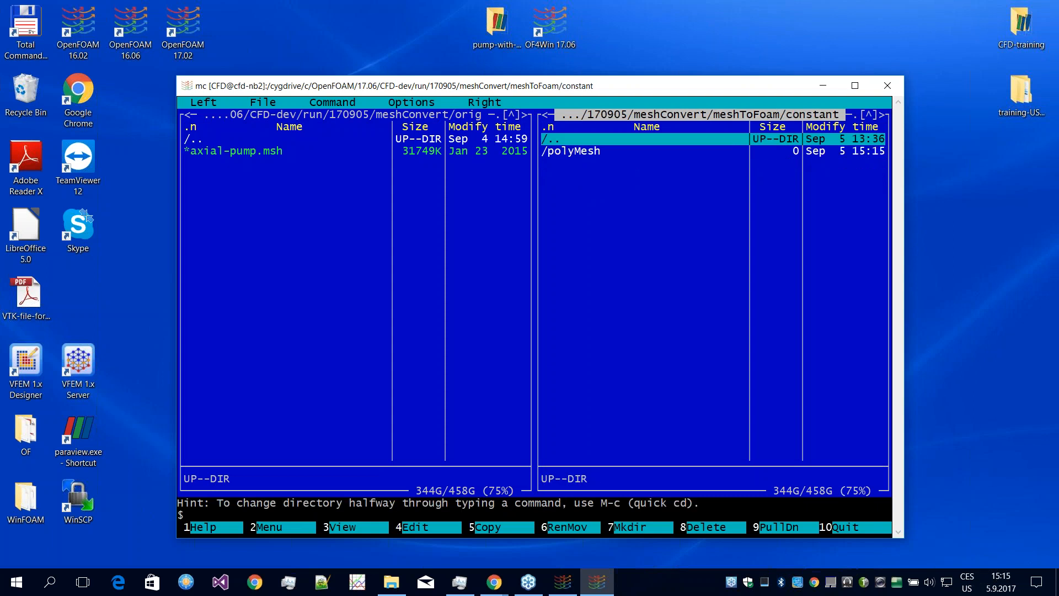
key("Return")
Step: Launch paraFoam from the meshToFoam folder and view the converted internal mesh from the side
key("ctrl+o")
type("paraFoam")
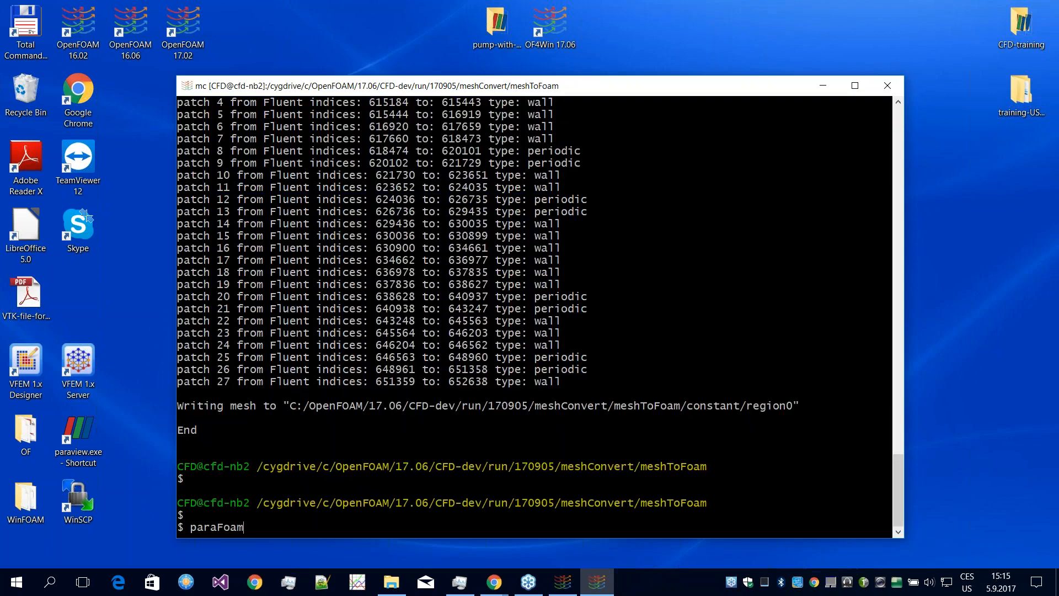
key("Return")
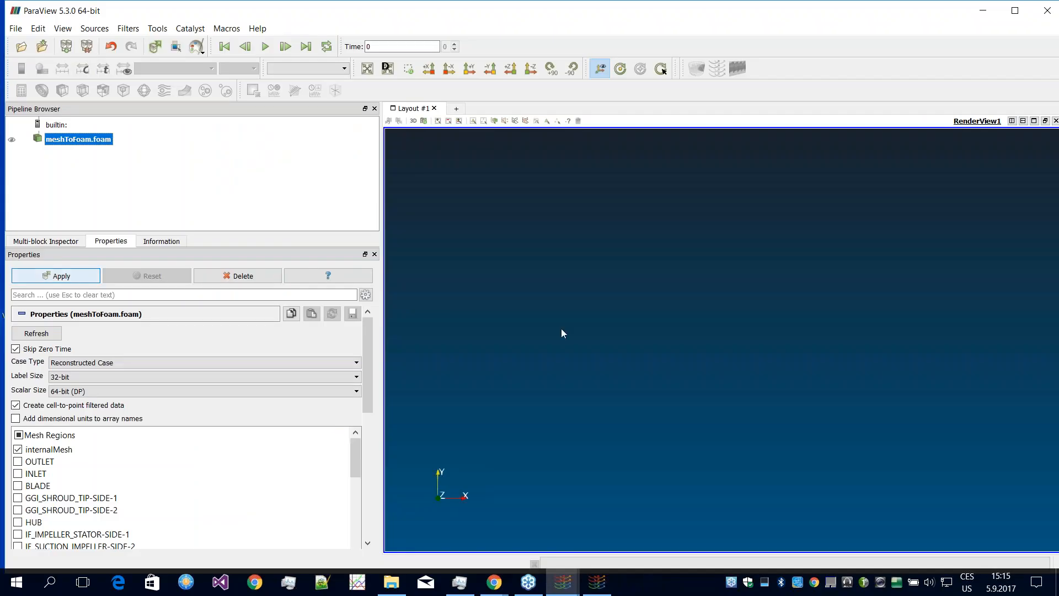
left_click_drag(621, 345, 557, 182)
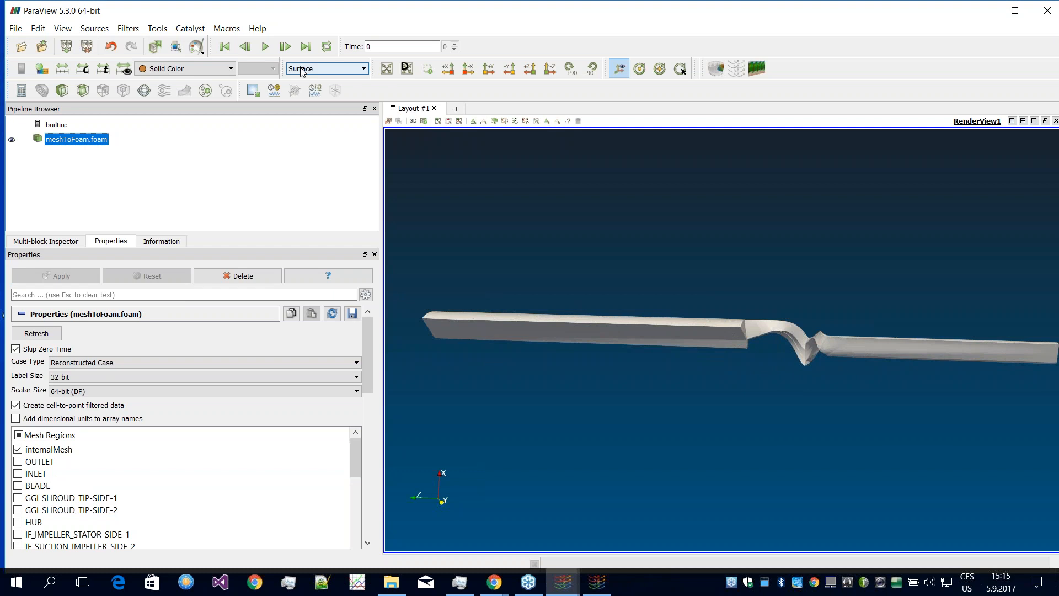
Step: Display the mesh as Surface With Edges, inspect the cells around the impeller and stator, and close ParaView
left_click(327, 69)
left_click(331, 133)
right_click_drag(695, 341, 717, 431)
left_click_drag(927, 430, 928, 400)
left_click_drag(809, 382, 611, 353)
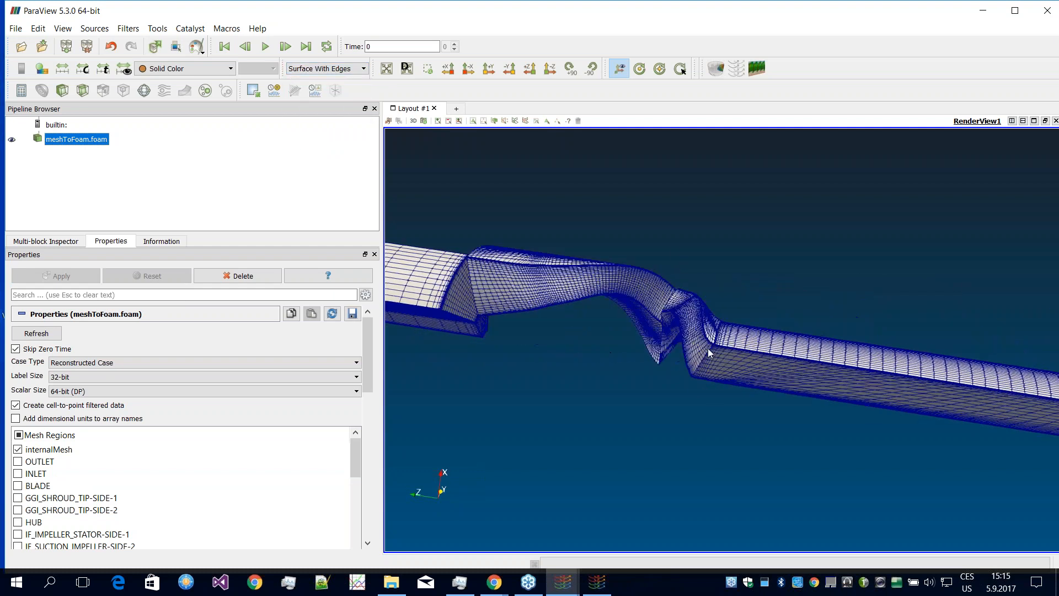
left_click(1046, 10)
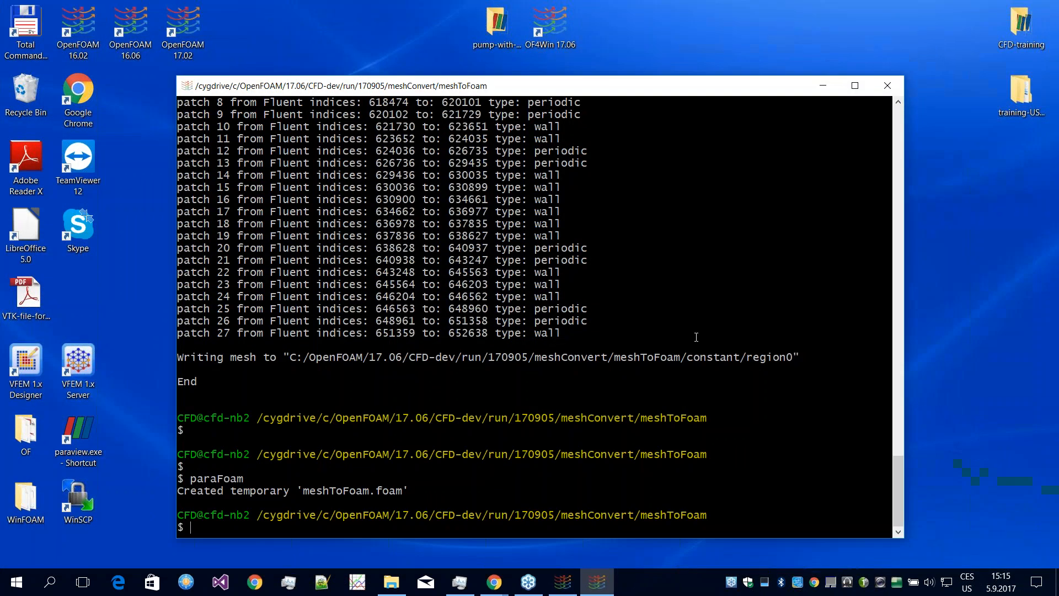
Step: Reopen mc, go up to the meshConvert folder and return to meshToFoam
type("mc")
key("Return")
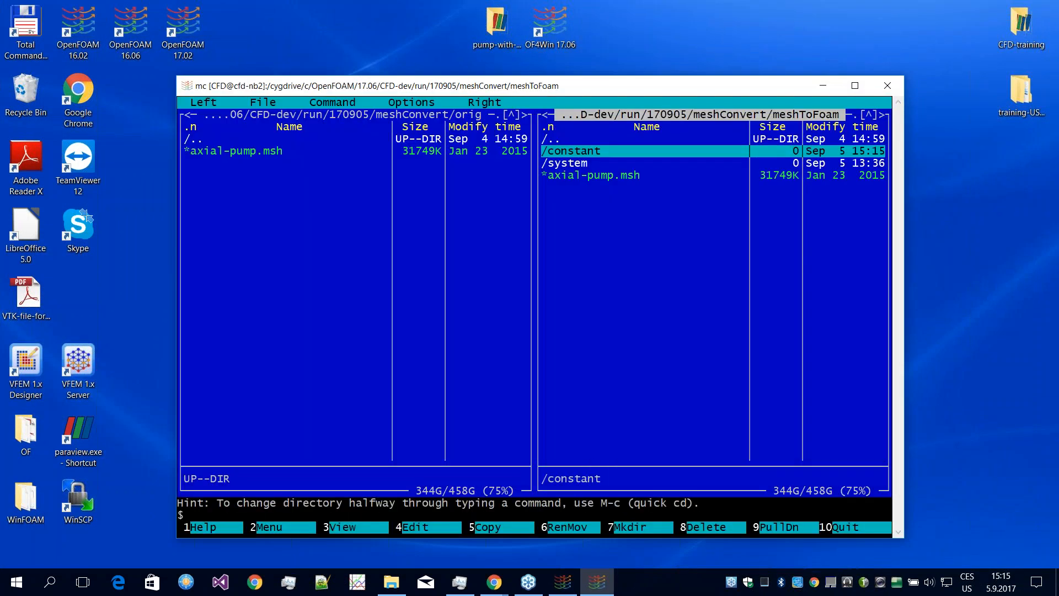
key("Up")
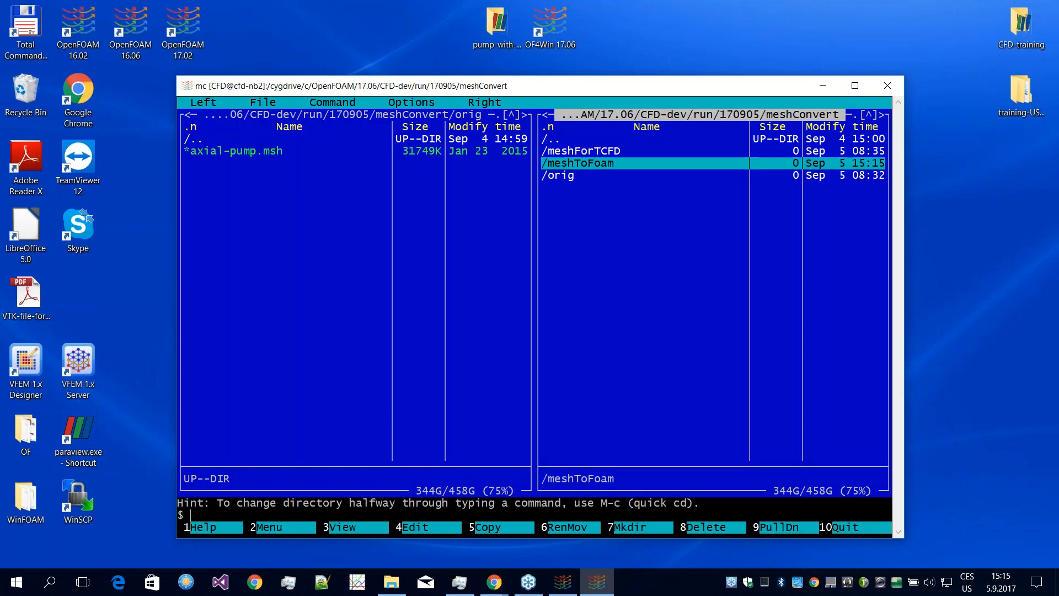
key("Return")
key("Return")
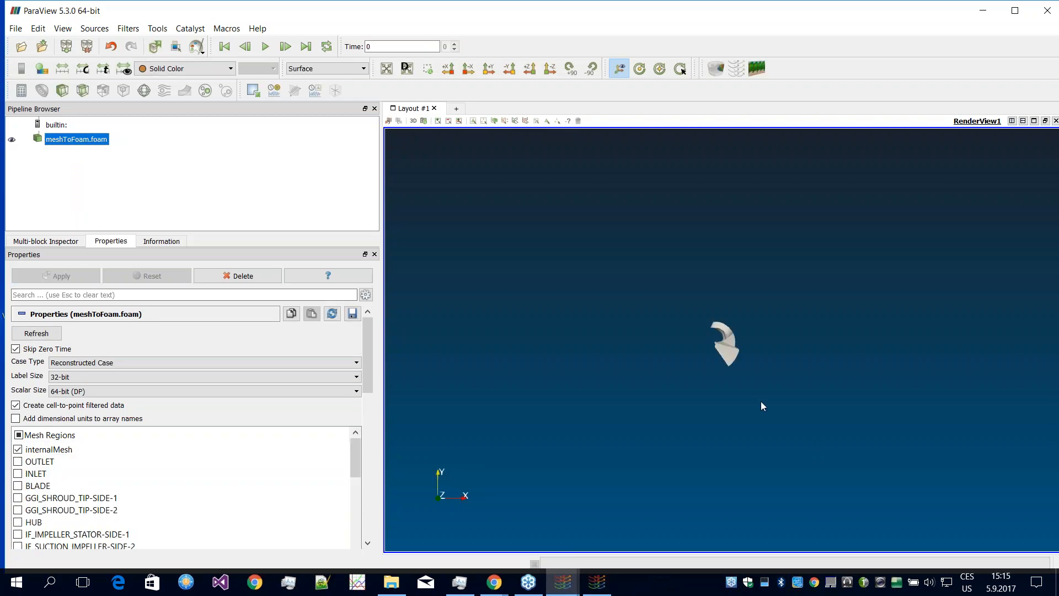
Step: Examine the pump segment's connected parts in ParaView from several angles in Surface display, and close ParaView
left_click_drag(760, 402, 803, 352)
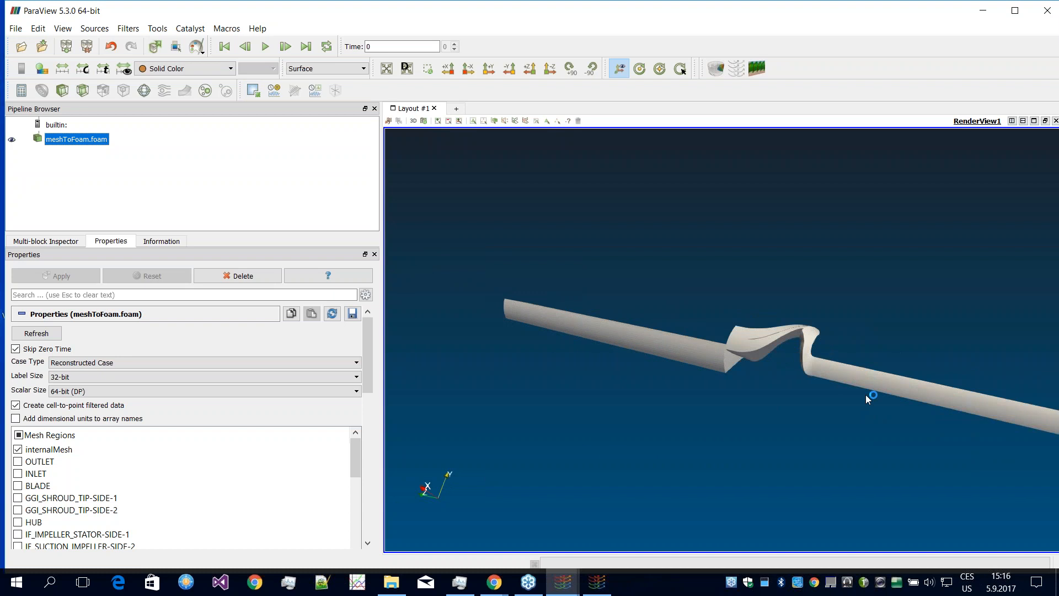
left_click_drag(793, 434, 842, 364)
left_click_drag(788, 387, 648, 337)
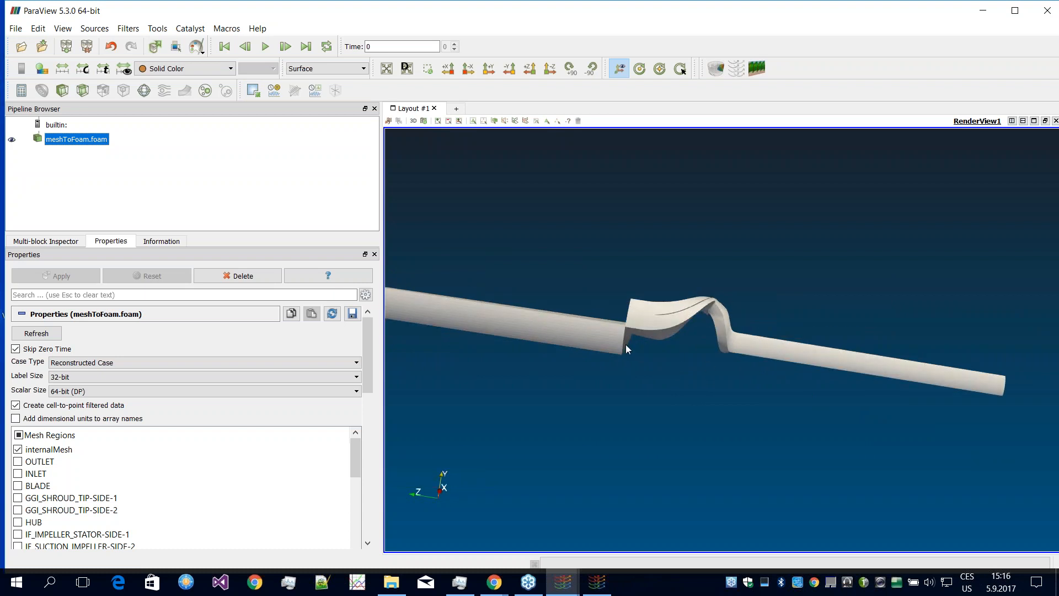
left_click_drag(704, 347, 677, 326)
left_click_drag(611, 341, 796, 320)
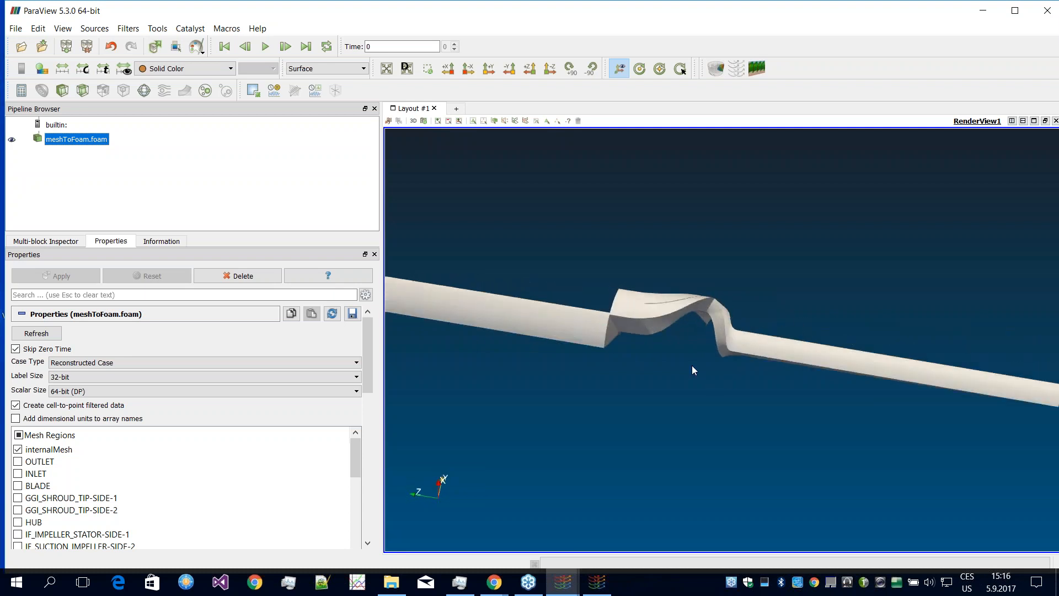
left_click_drag(692, 366, 695, 339)
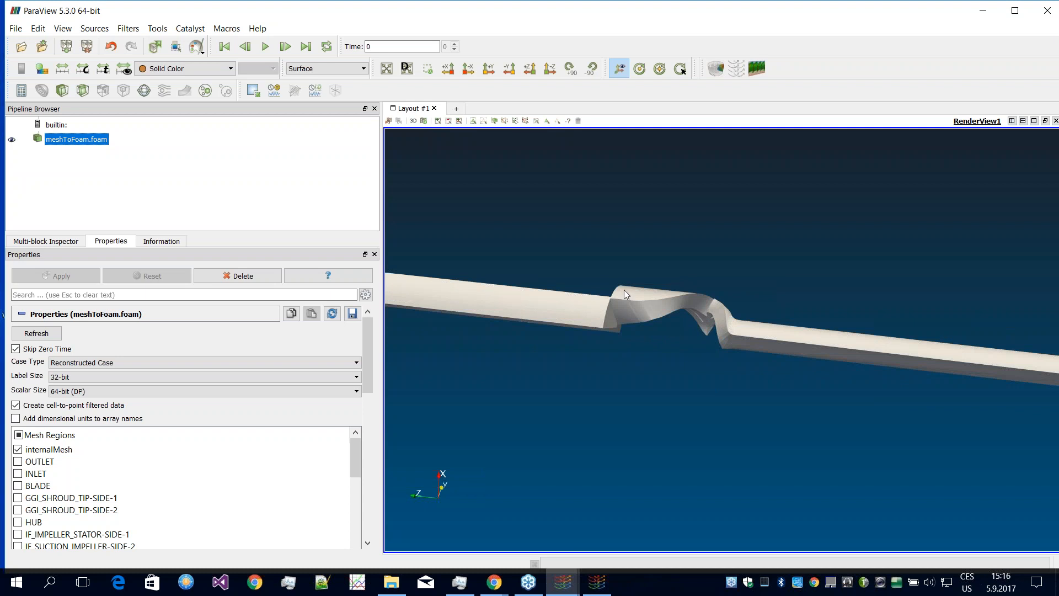
left_click_drag(643, 387, 604, 312)
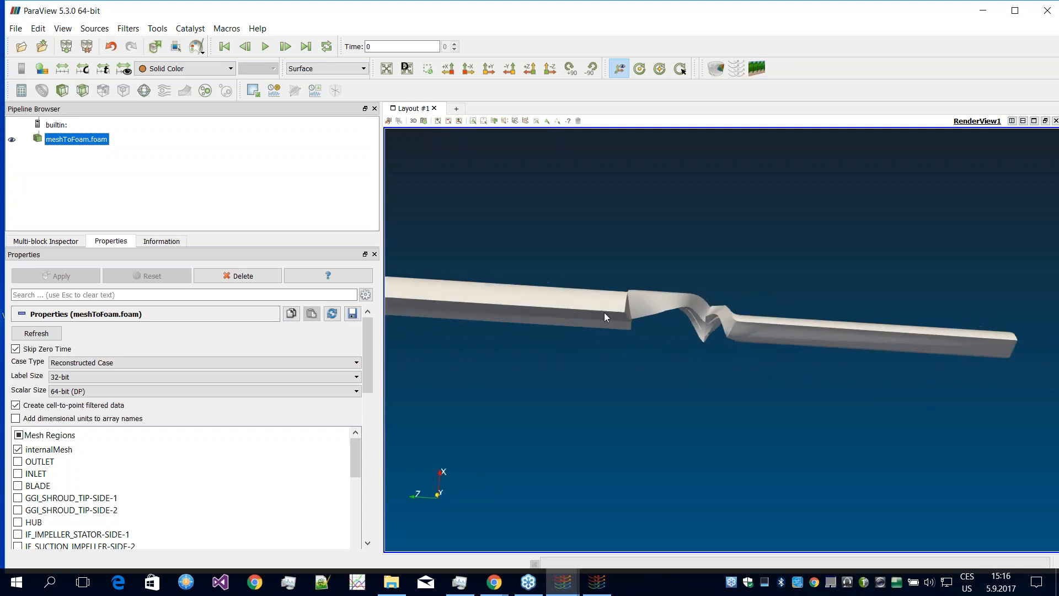
left_click(1048, 8)
Step: Split the converted mesh by cell zones in meshToFoam by running splitMeshRegions.exe with -cellZonesOnly
type("mc")
key("Return")
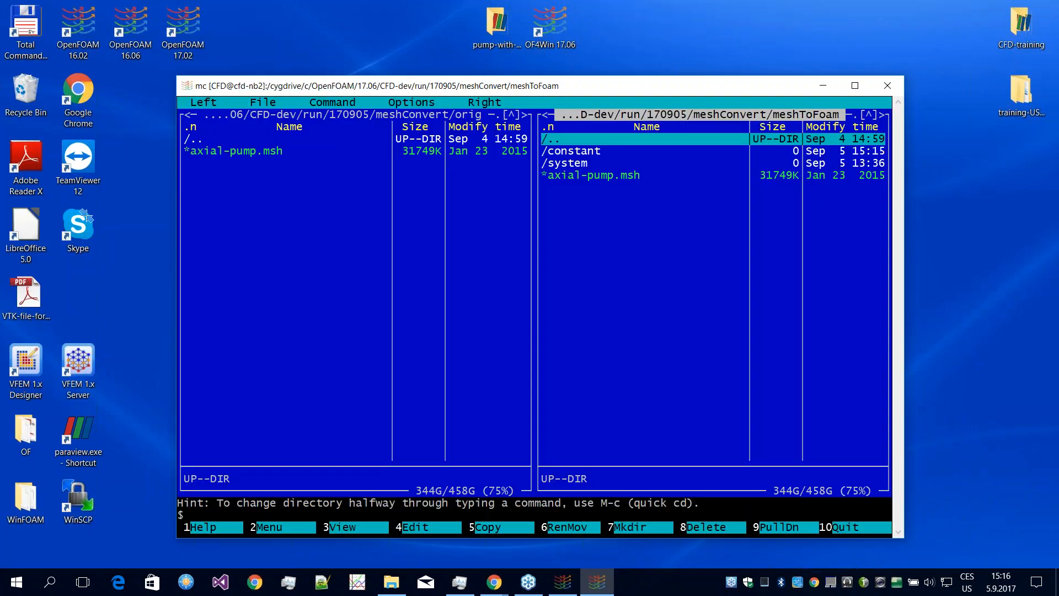
key("ctrl+o")
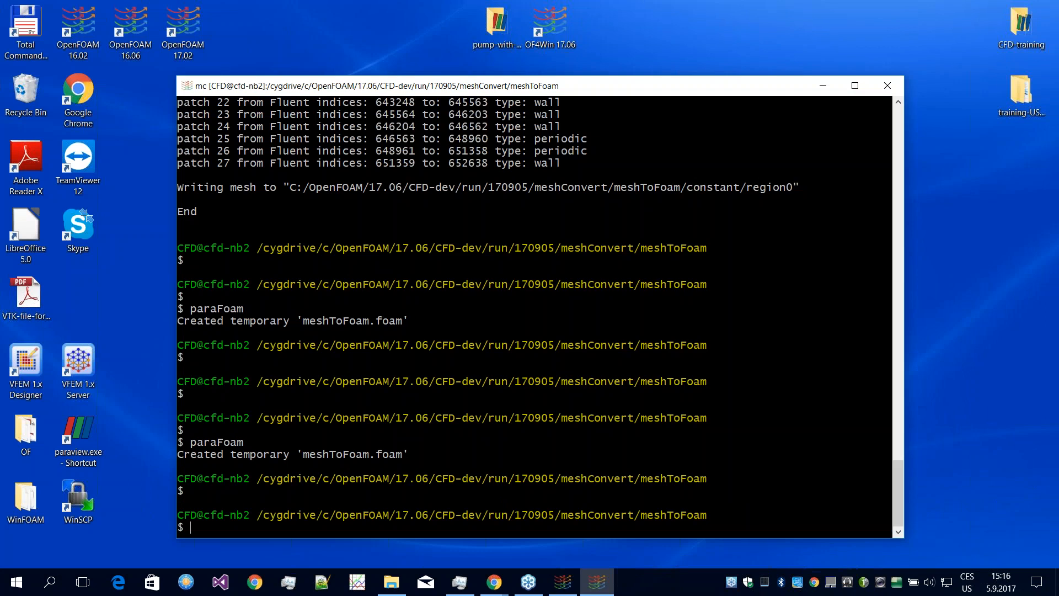
type("splitMeshR")
key("Tab")
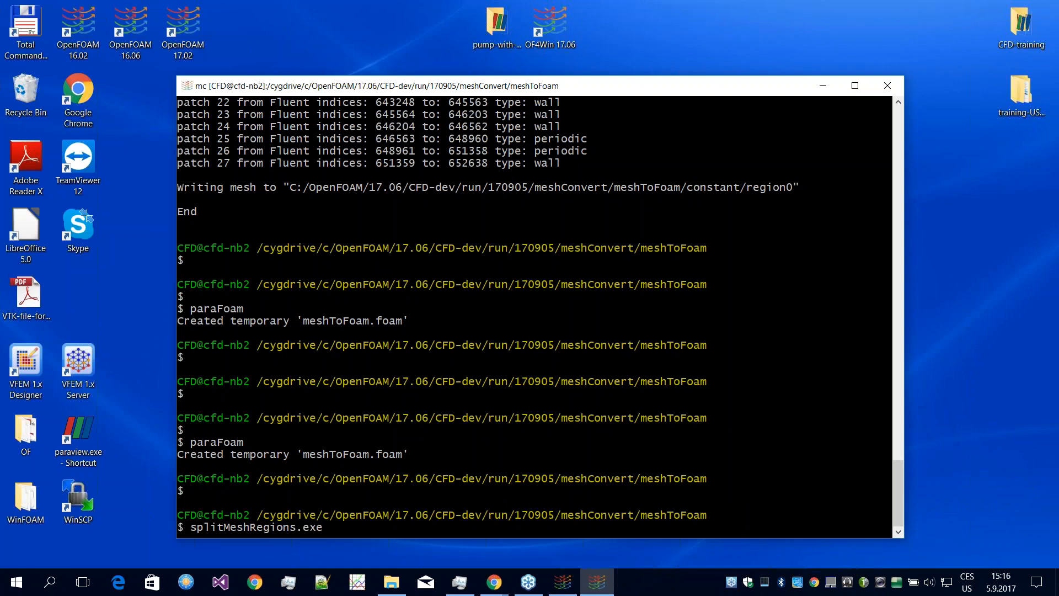
type("-cellZonesOnly")
key("Return")
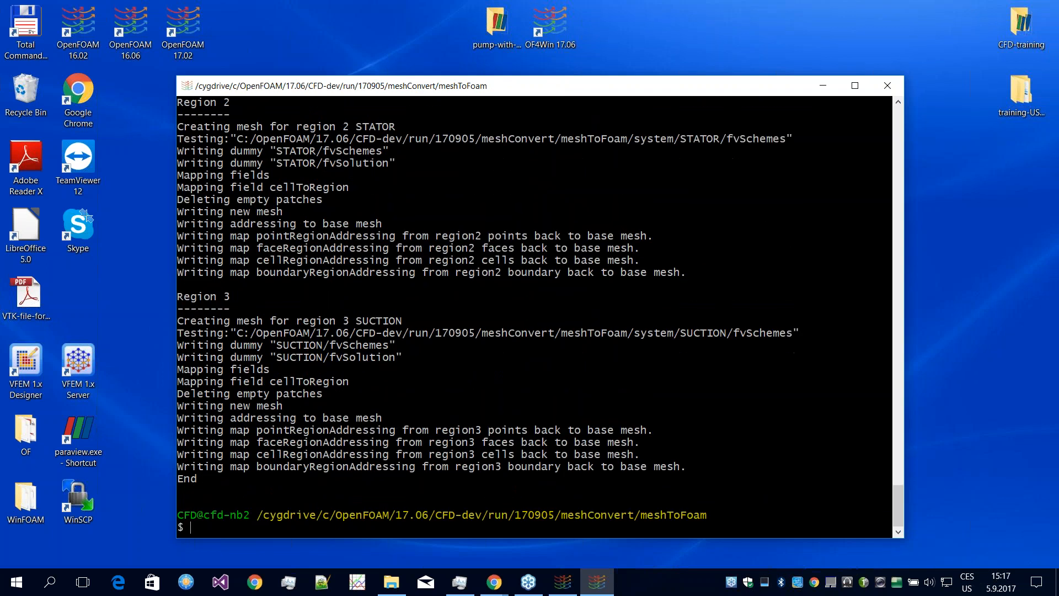
Step: Examine the folders written by the mesh split in meshToFoam, ending in the 0 folder
key("Down")
key("Down")
key("Return")
key("Down")
key("Return")
key("Return")
key("Up")
key("Return")
key("Up")
key("Return")
key("Down")
key("Return")
key("Down")
key("Up")
key("Return")
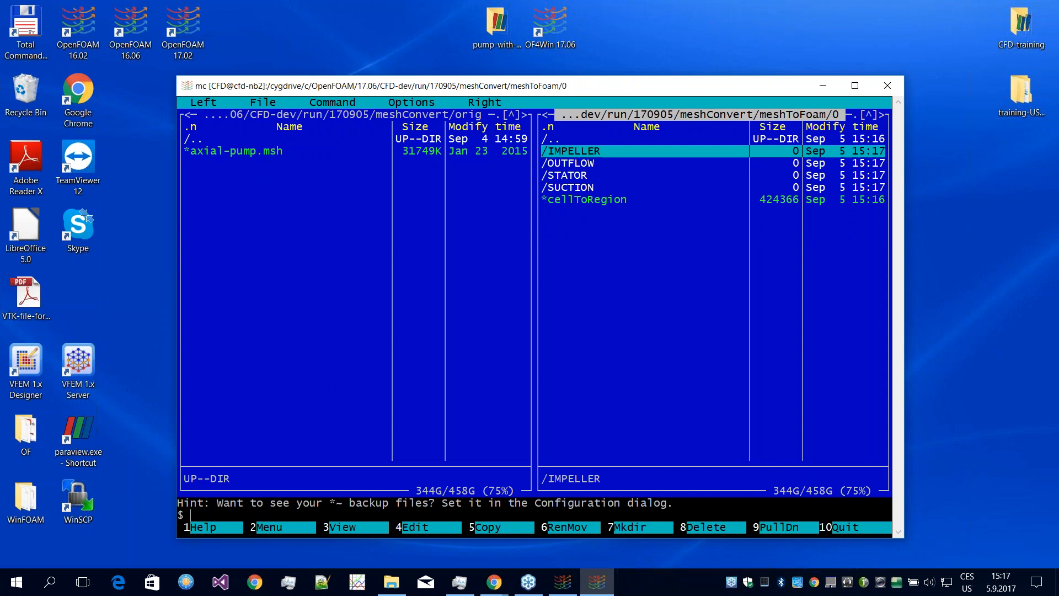
Step: Browse from orig to 170905/axial-pump-segment-external in the other mc pane, keeping meshToFoam/0 in the first
key("Tab")
key("Return")
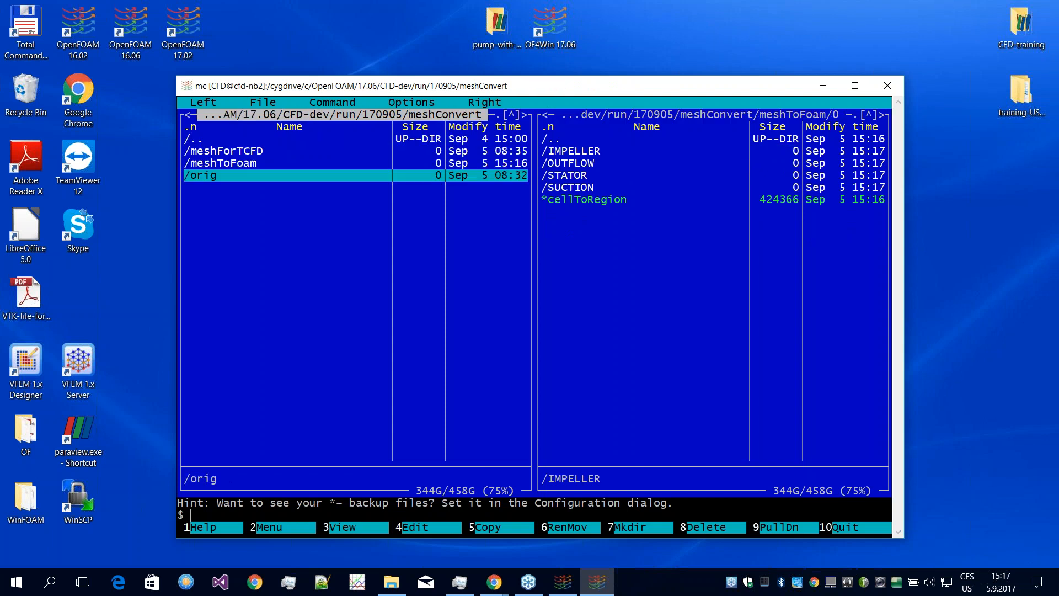
key("Up")
key("Up")
key("Up")
key("Return")
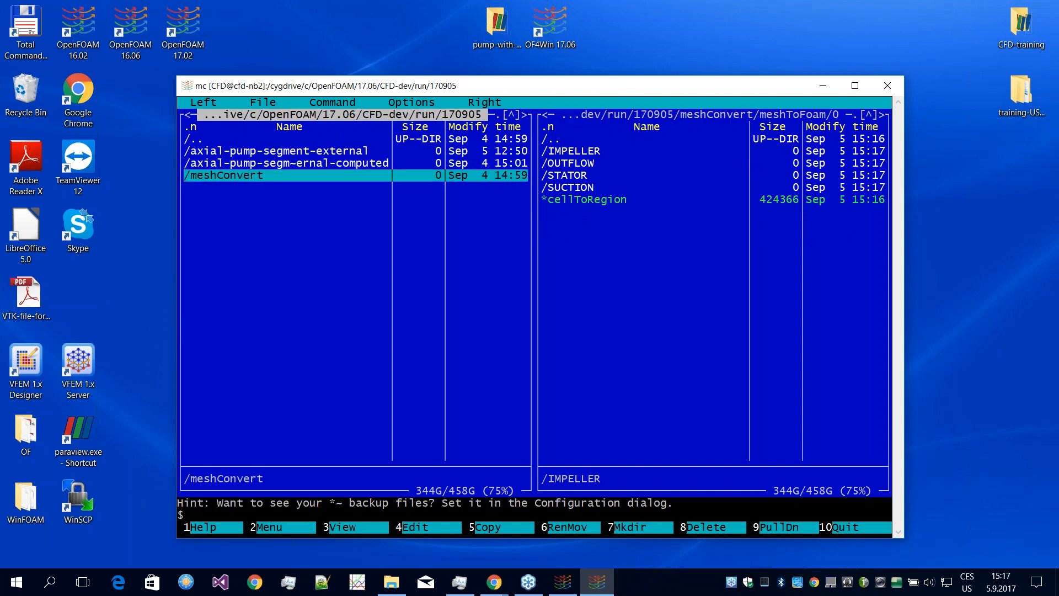
key("Up")
key("Up")
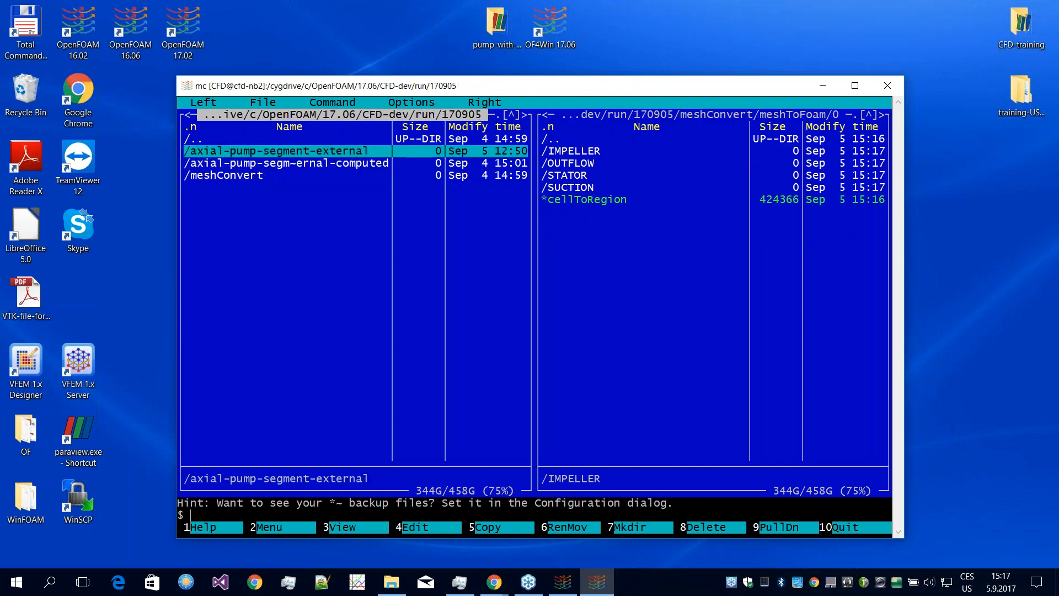
key("Return")
Step: Examine the mesh subfolder of axial-pump-segment-external and return to its parent folder
key("Down")
key("Return")
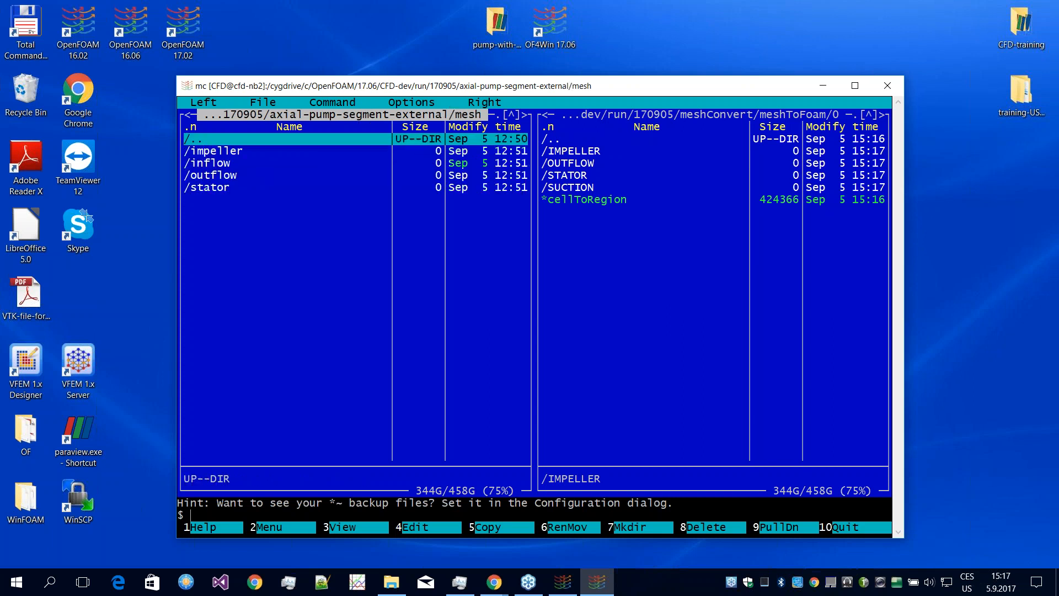
key("Return")
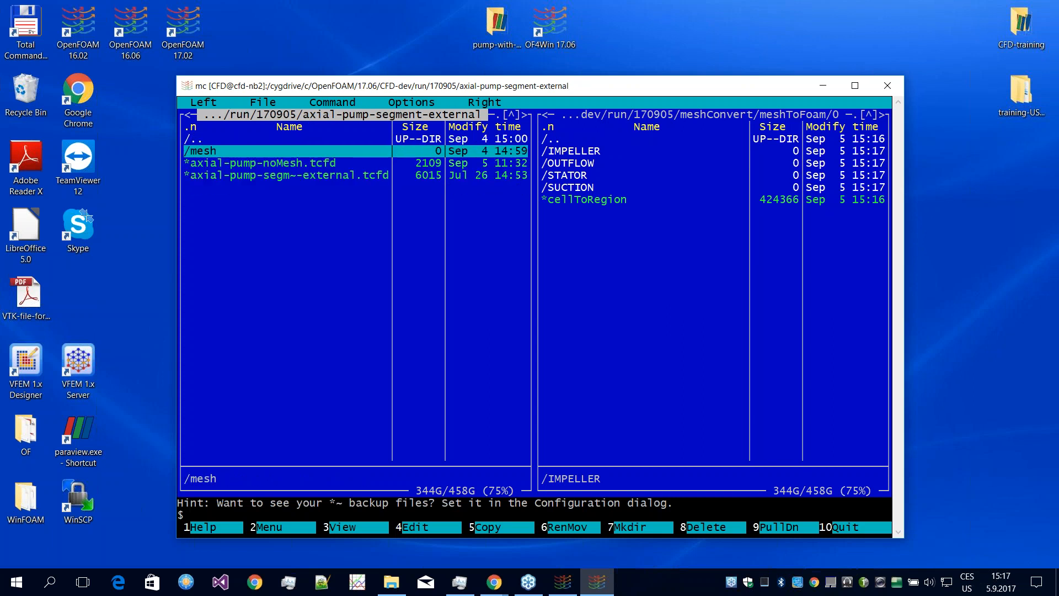
key("Return")
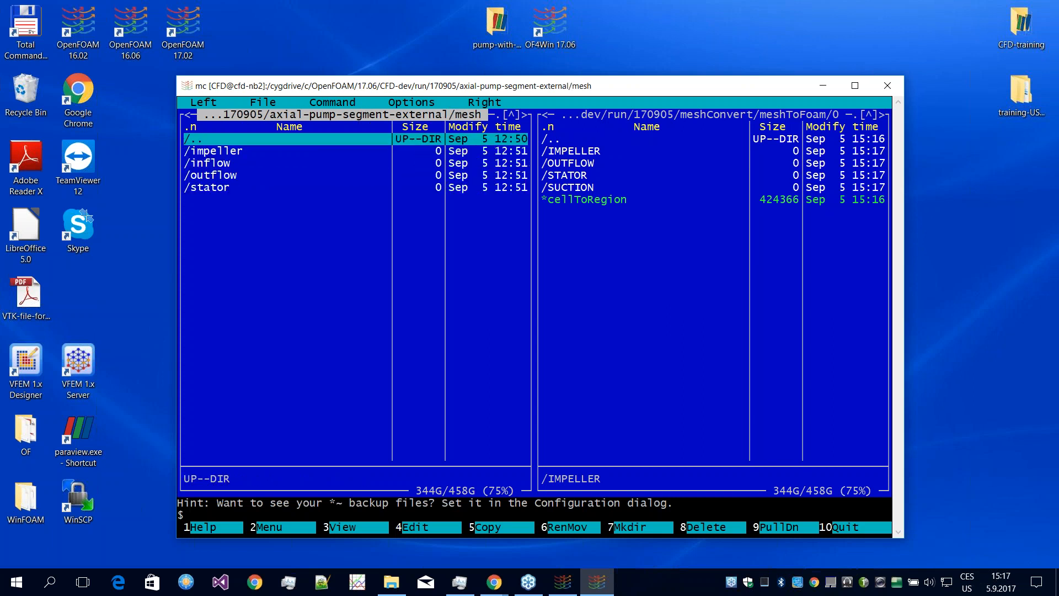
key("Return")
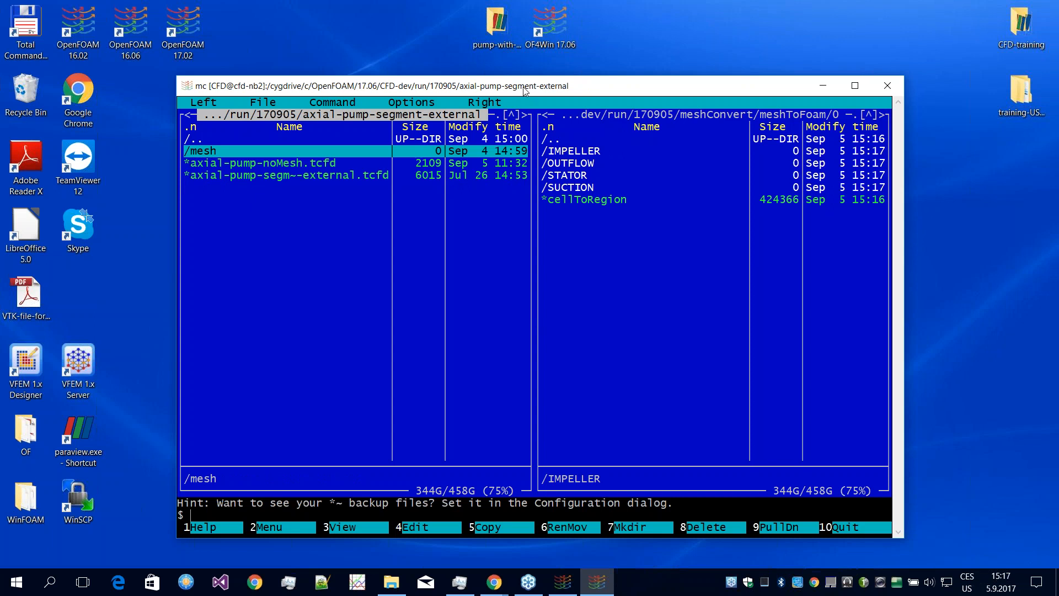
Step: Switch from the minimized terminal to ParaView and look through the property sections of TCFDSource1
left_click_drag(524, 87, 533, 85)
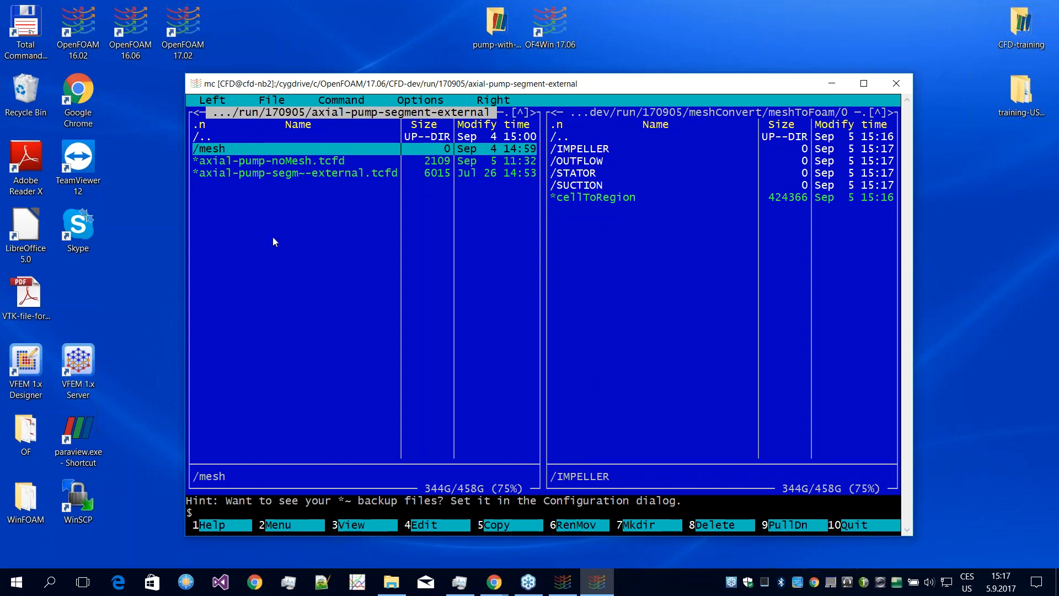
left_click(833, 84)
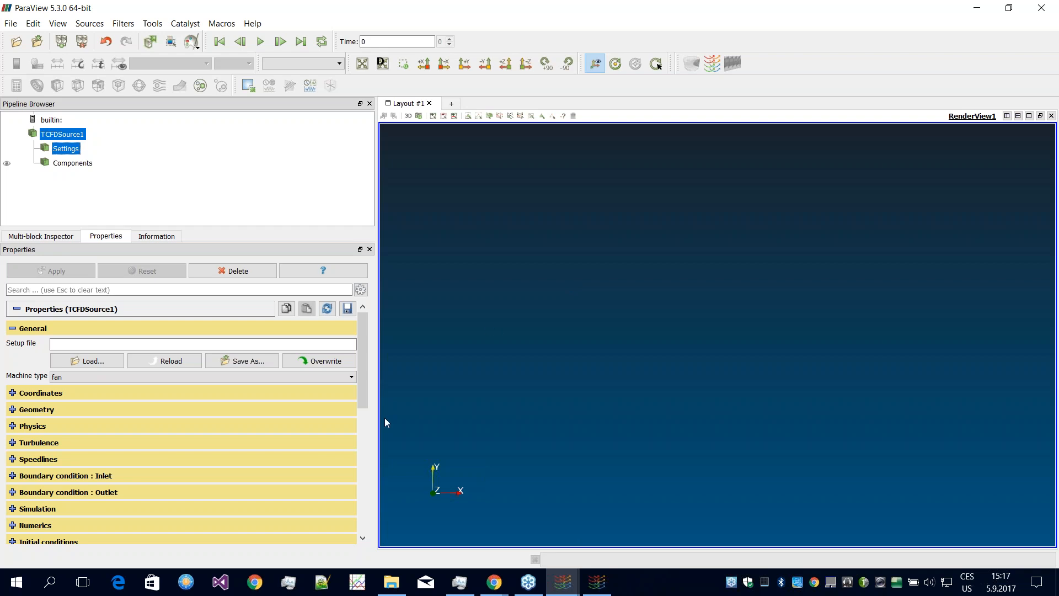
scroll(364, 394, "down", 2)
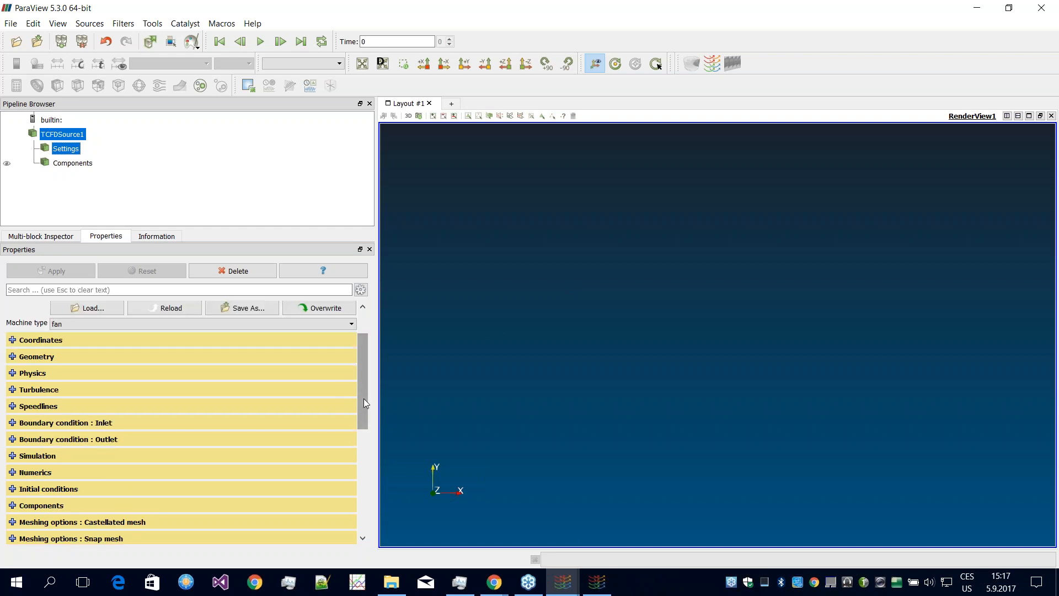
scroll(363, 399, "up", 2)
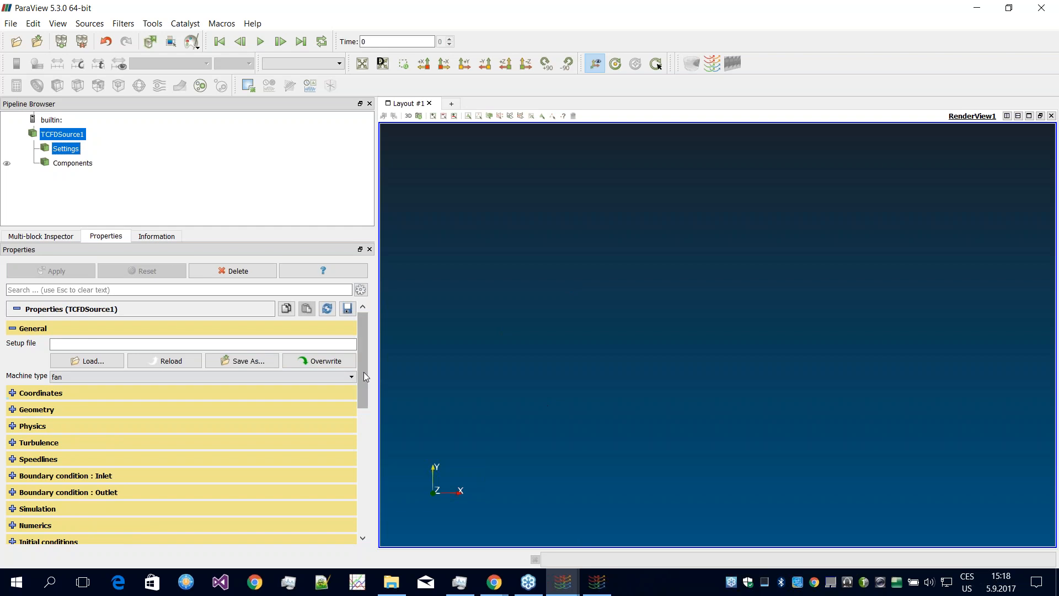
scroll(363, 386, "down", 7)
left_click_drag(363, 442, 359, 406)
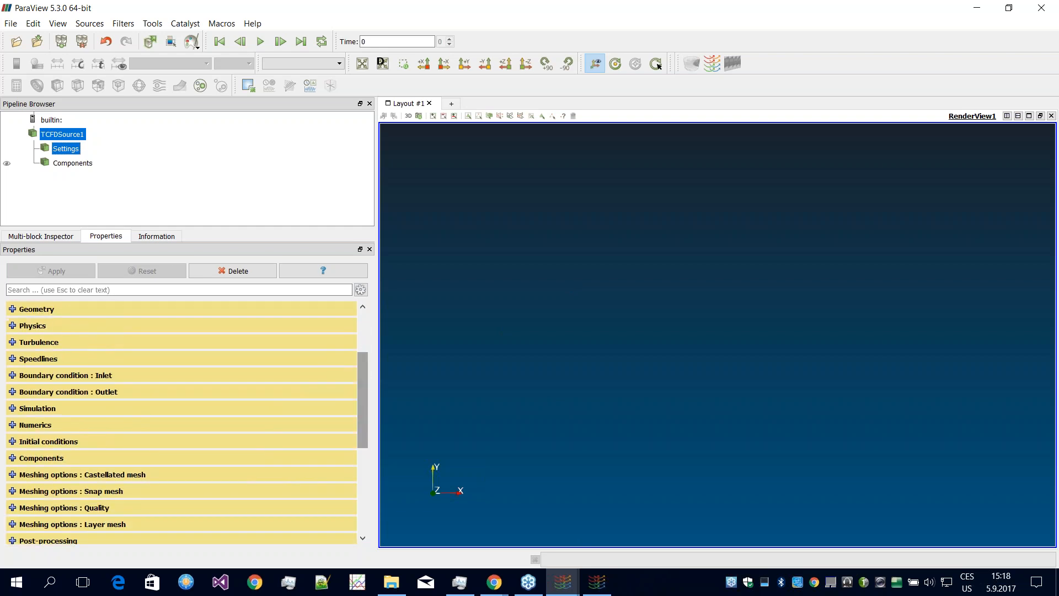
left_click_drag(362, 396, 366, 346)
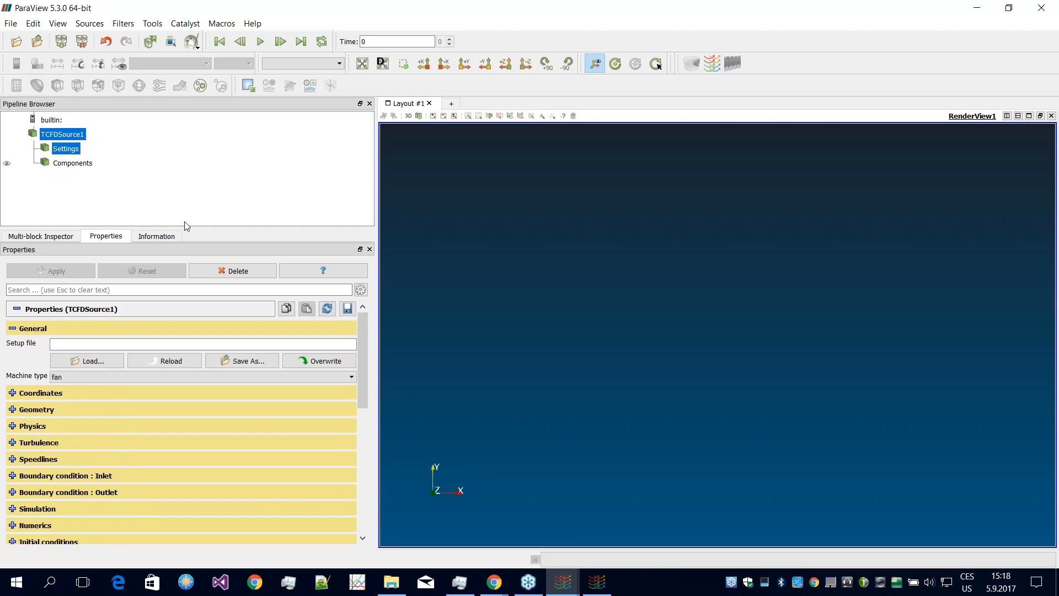
Step: Enlarge the properties area of TCFDSource1 and look through its section list, including Coordinates and Geometry
left_click_drag(185, 228, 186, 184)
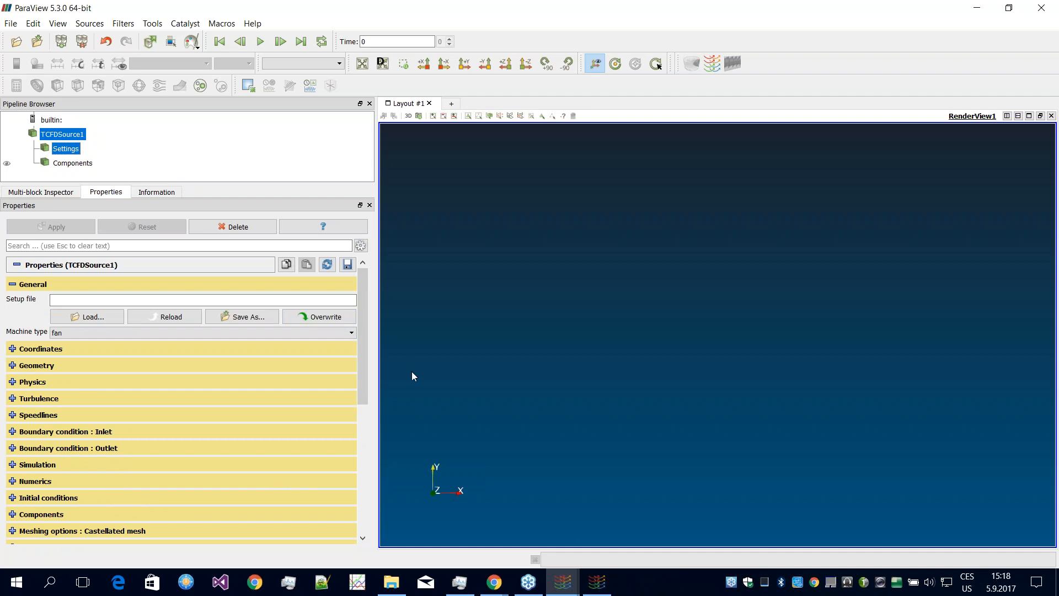
mouse_move(365, 349)
left_mouse_down()
mouse_move(363, 336)
mouse_move(358, 367)
left_mouse_up()
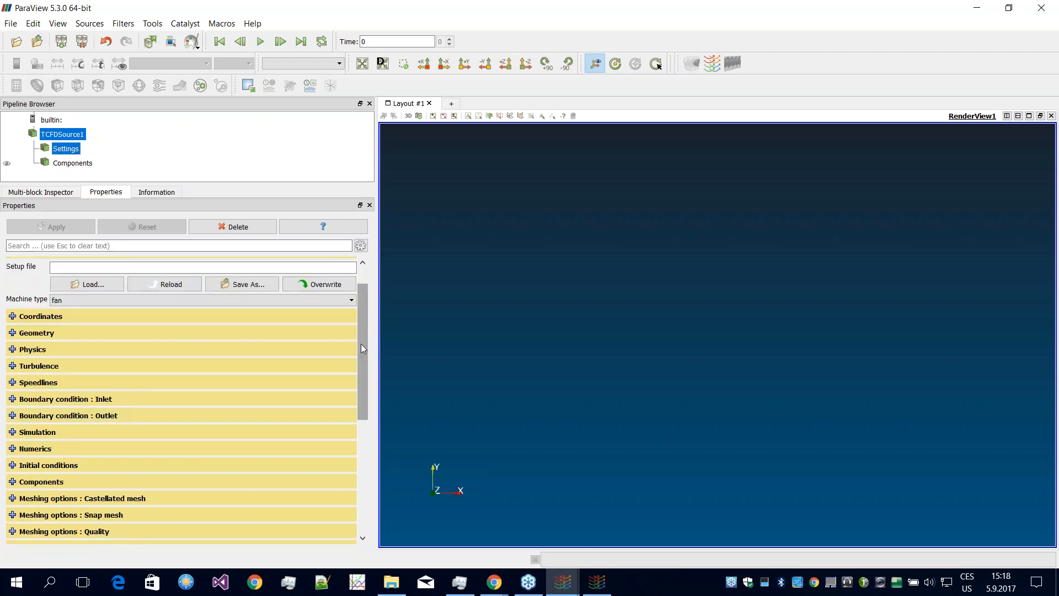
scroll(362, 345, "up", 2)
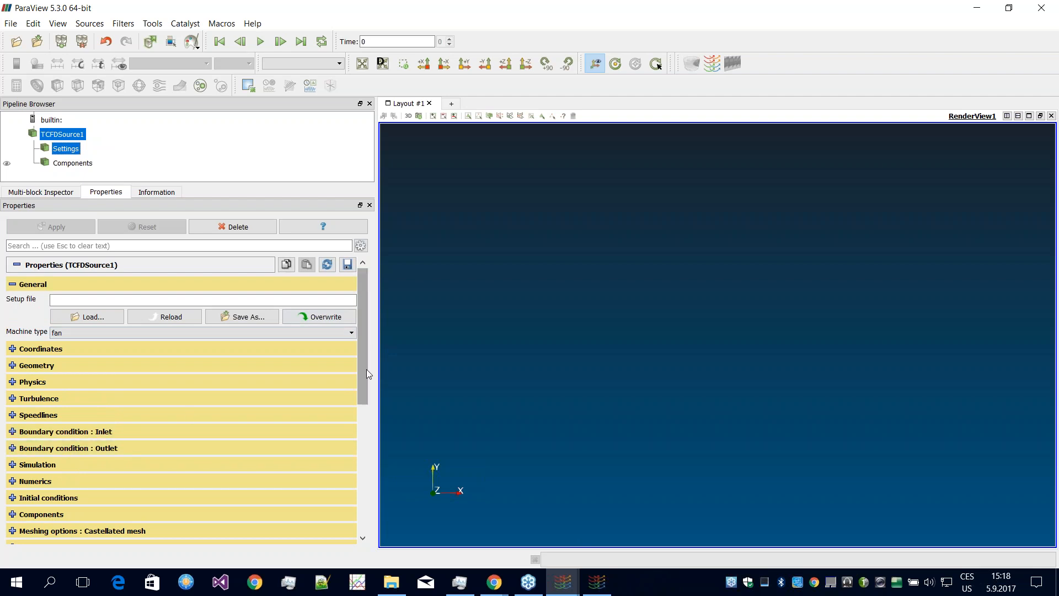
scroll(362, 356, "down", 1)
scroll(365, 376, "up", 1)
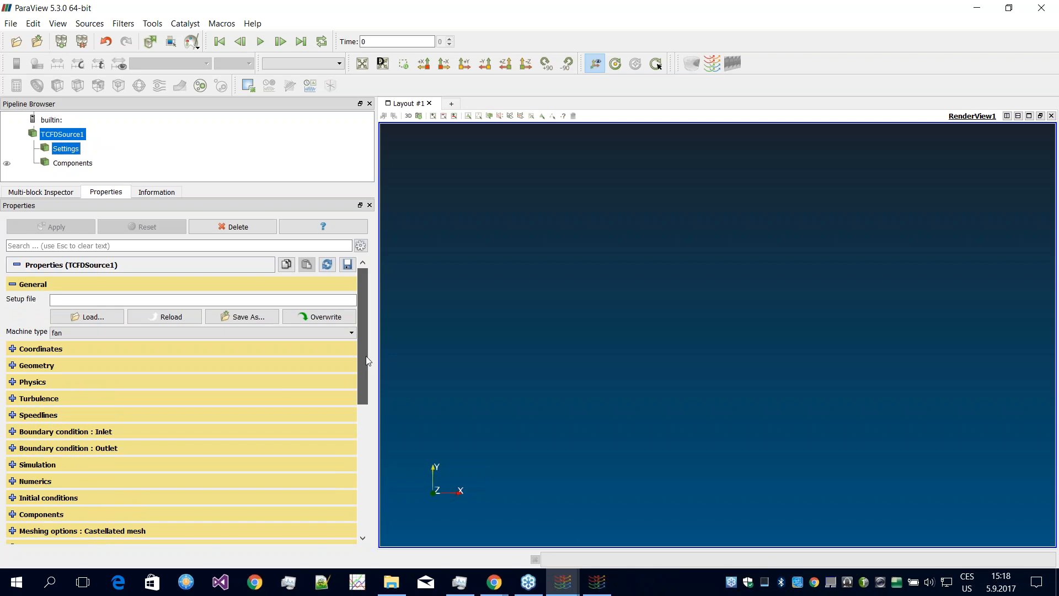
left_click(12, 349)
left_click(12, 349)
left_click(13, 368)
left_click(12, 367)
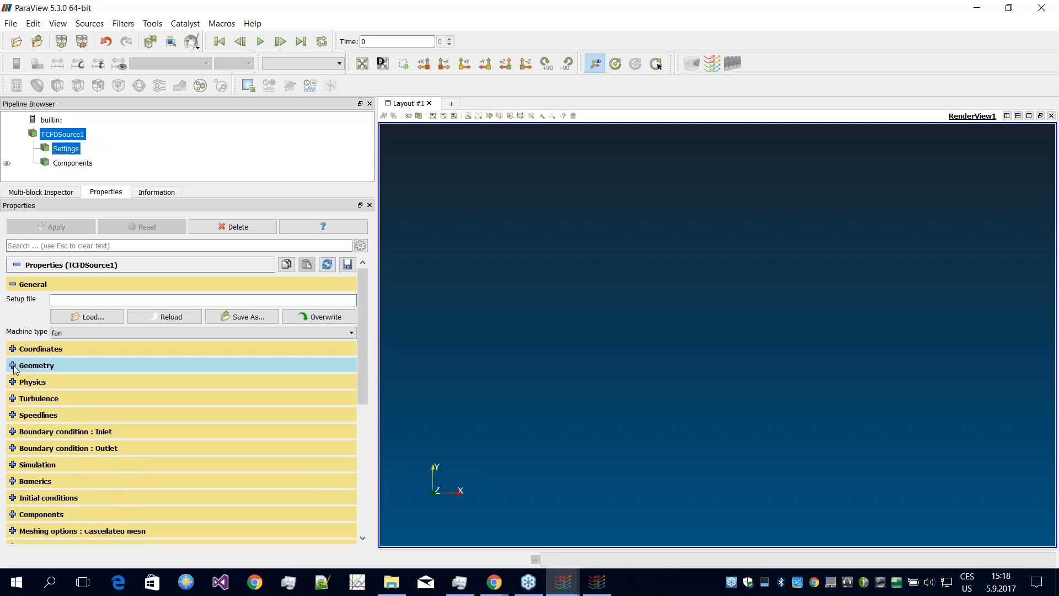
mouse_move(362, 368)
left_mouse_down()
mouse_move(367, 403)
mouse_move(363, 359)
left_mouse_up()
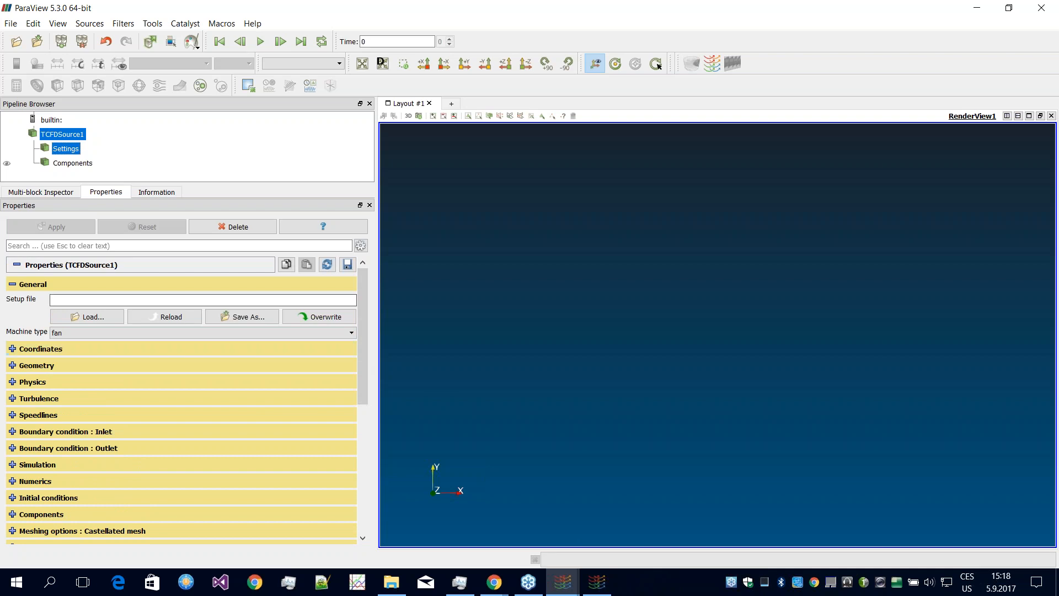
Step: Load the setup file axial-pump-noMesh.tcfd from CFD-dev/run/170905/axial-pump-segment-external and apply it to TCFDSource1
left_click(85, 316)
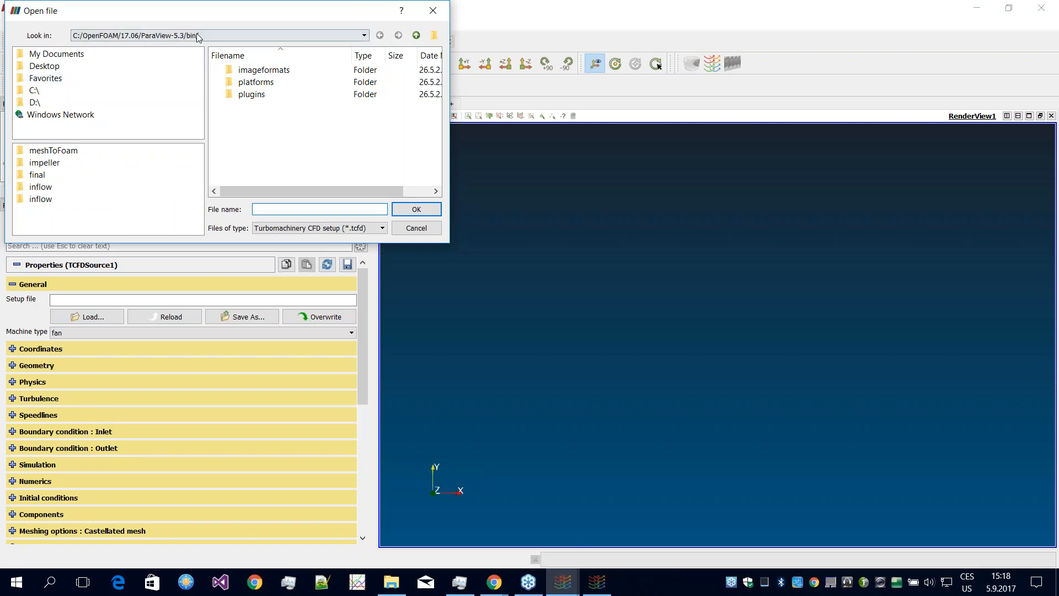
left_click(149, 35)
left_click(157, 65)
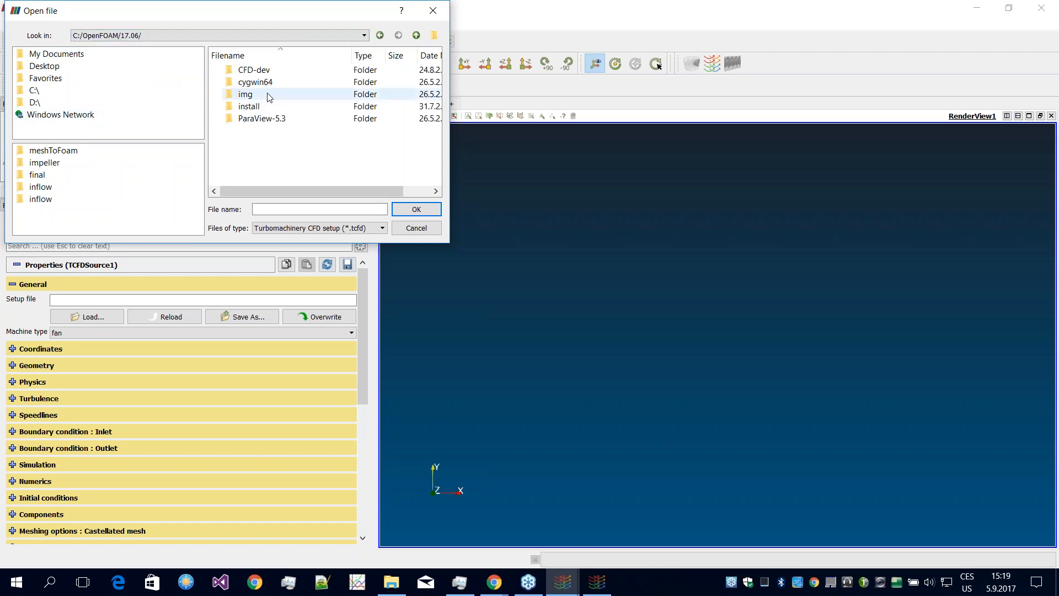
double_click(269, 70)
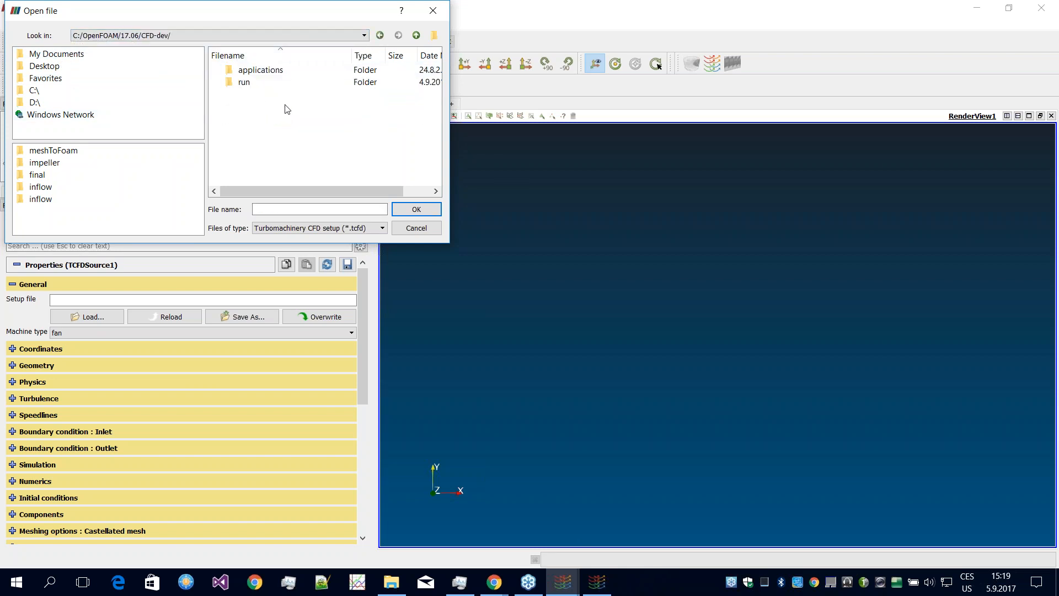
left_click(266, 84)
double_click(267, 82)
left_click(286, 71)
double_click(286, 71)
double_click(287, 70)
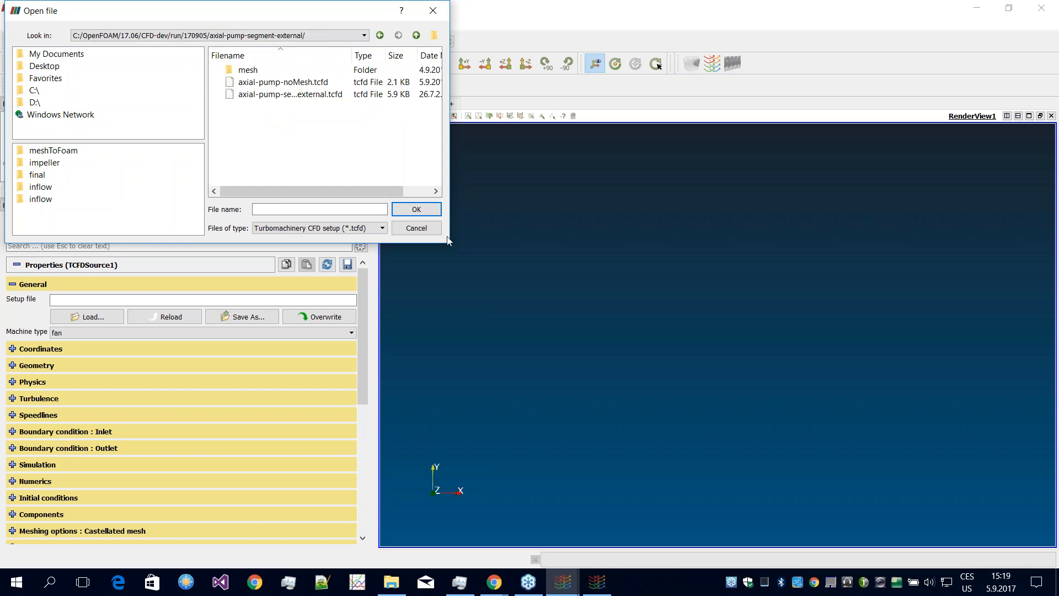
left_click_drag(448, 243, 842, 521)
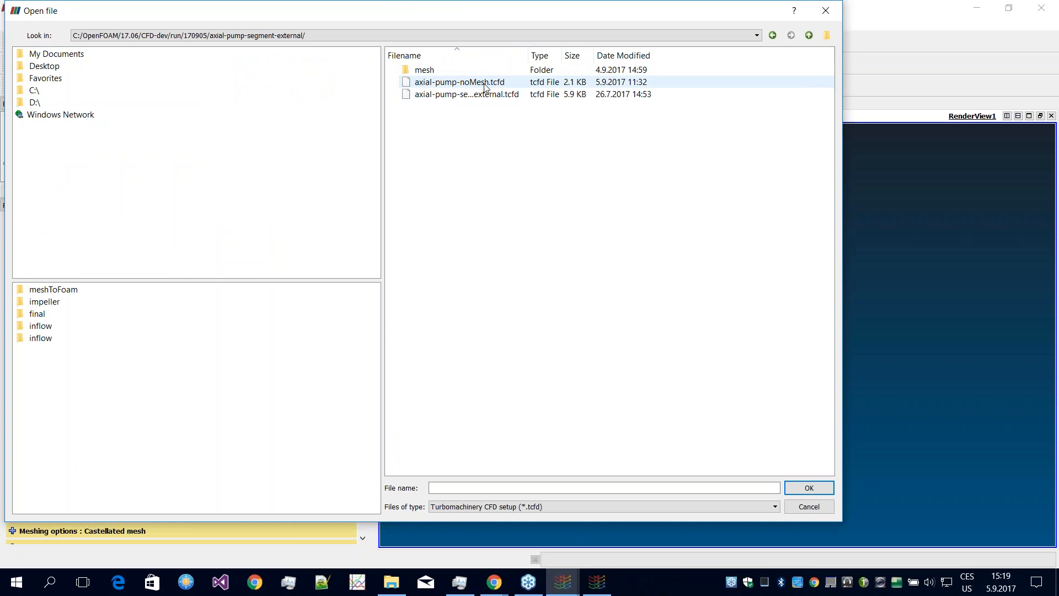
double_click(458, 82)
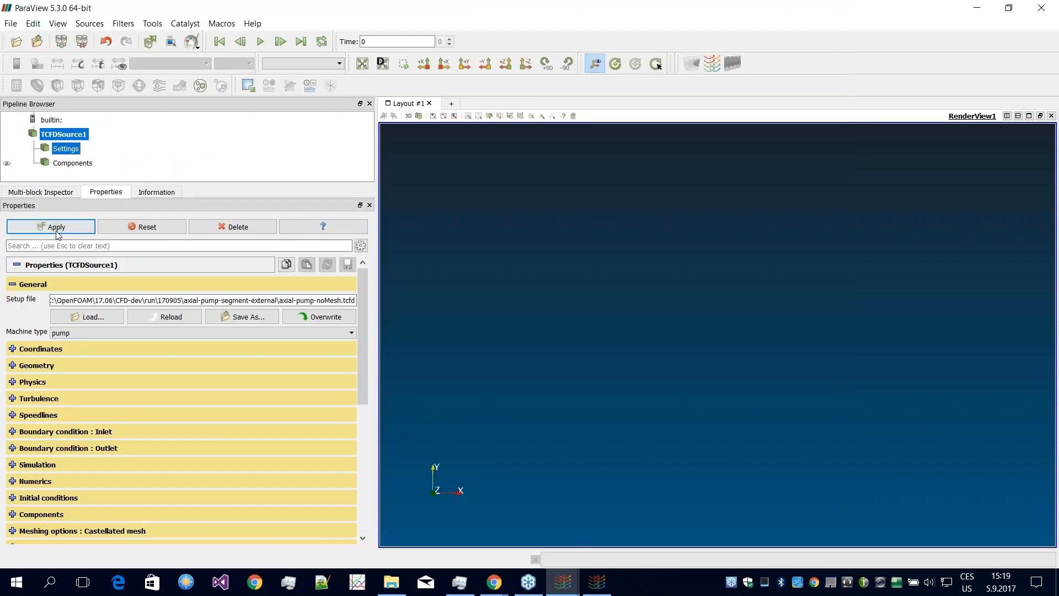
left_click(56, 228)
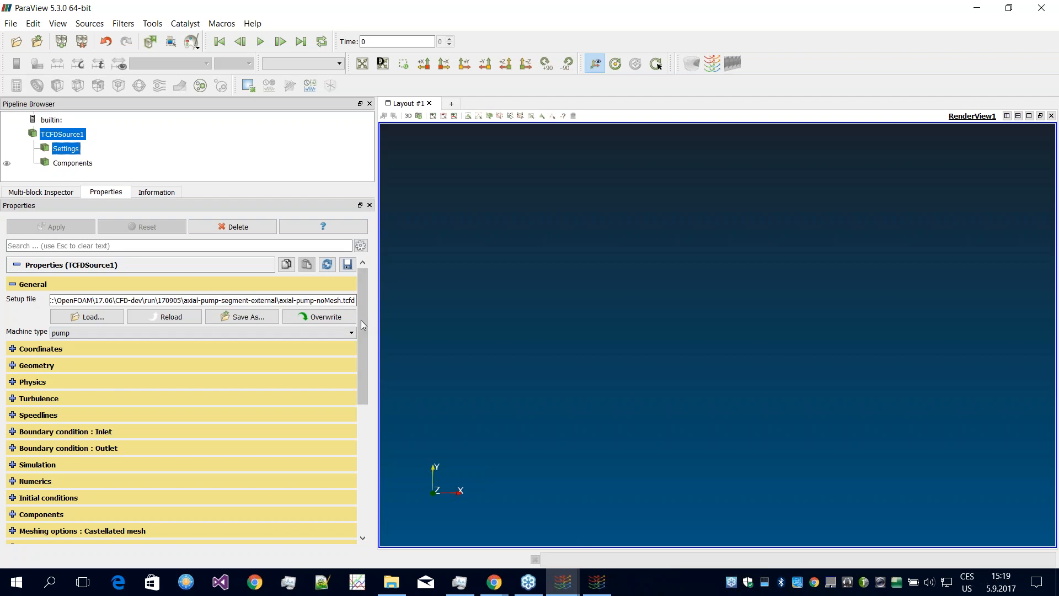
Step: Examine the coordinate origin and axis, the geometry scale settings and the fluid properties under Physics
scroll(363, 318, "down", 1)
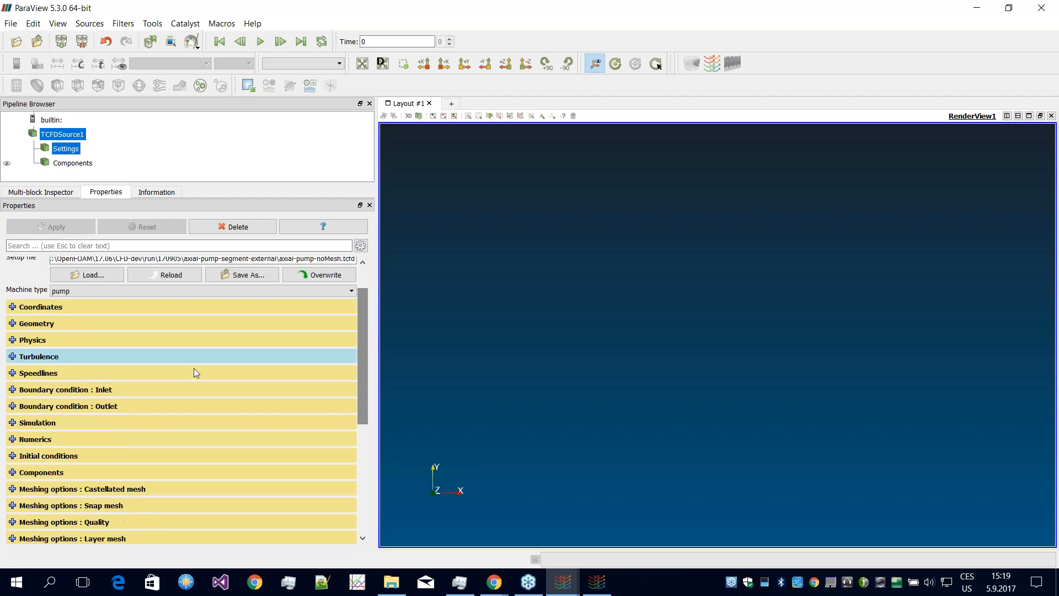
left_click(13, 307)
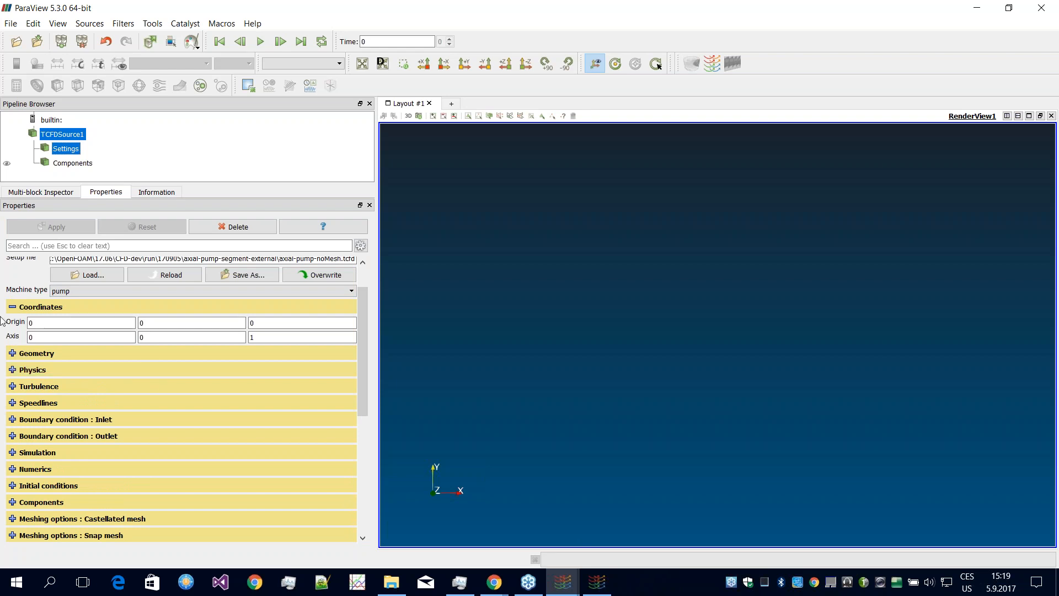
left_click(156, 354)
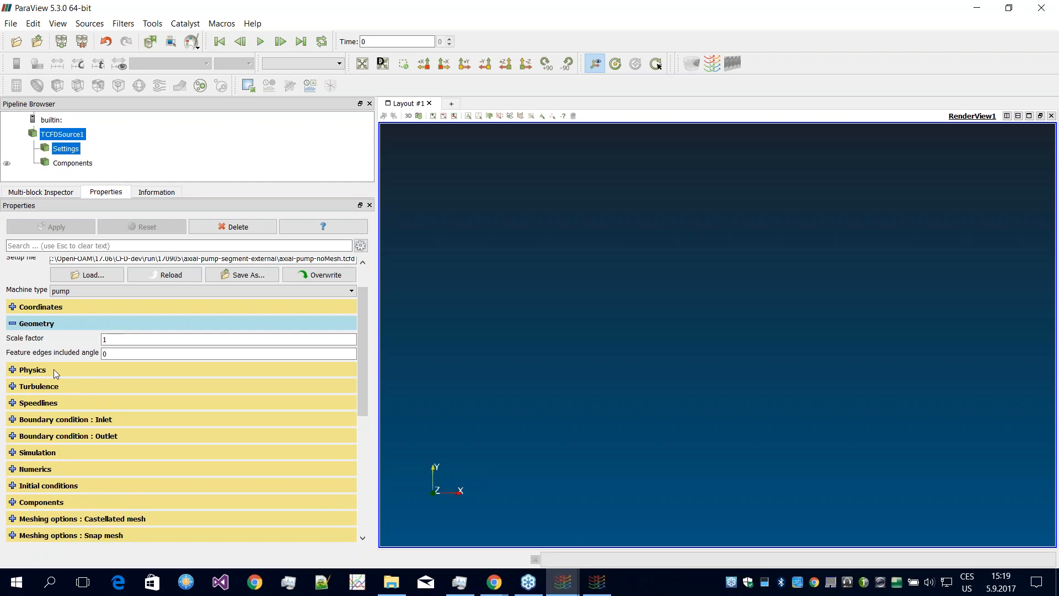
left_click(12, 325)
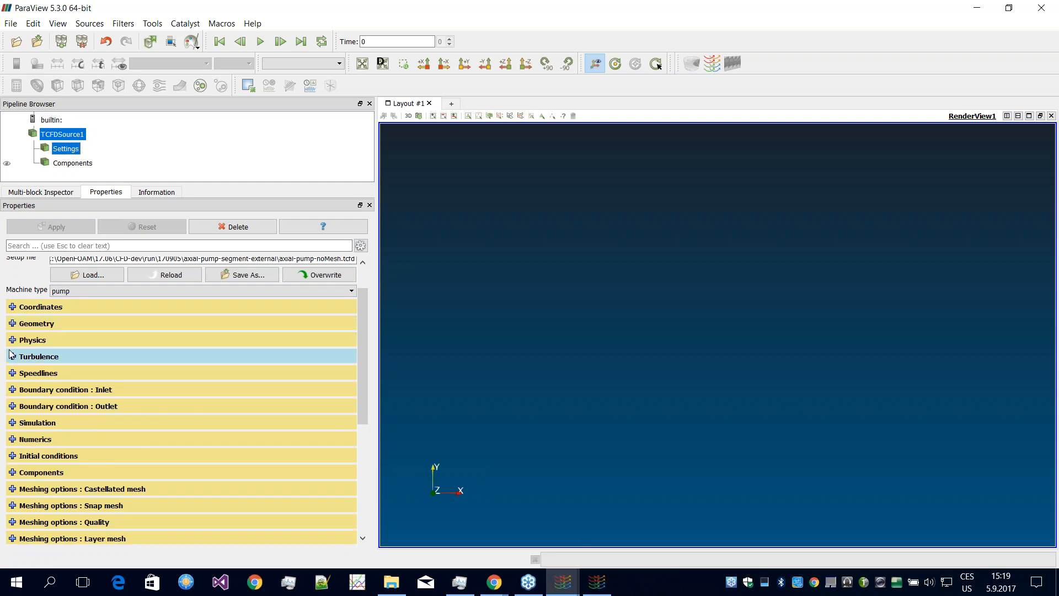
left_click(12, 340)
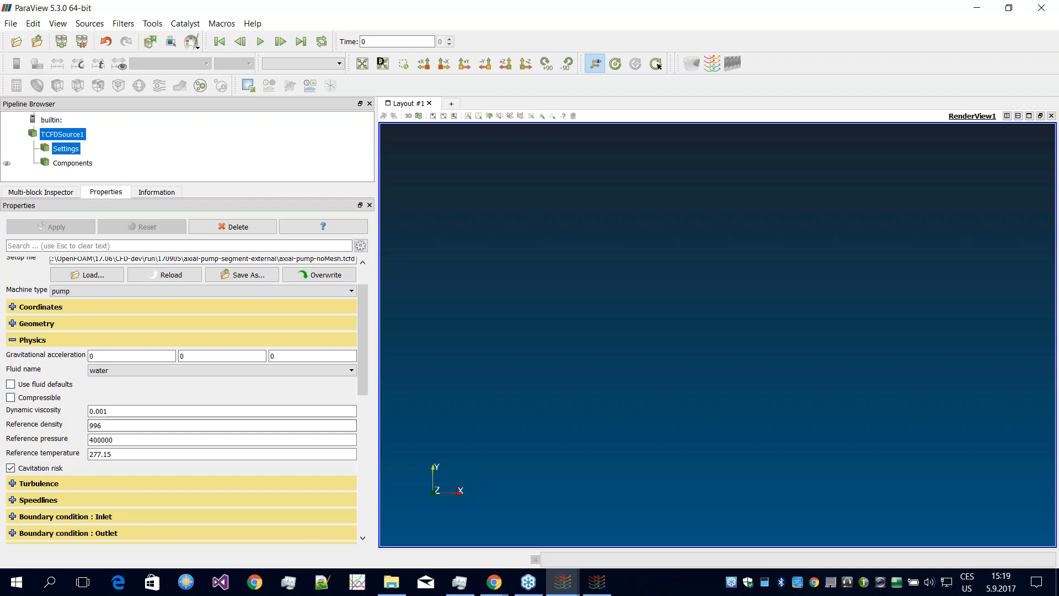
scroll(365, 362, "down", 1)
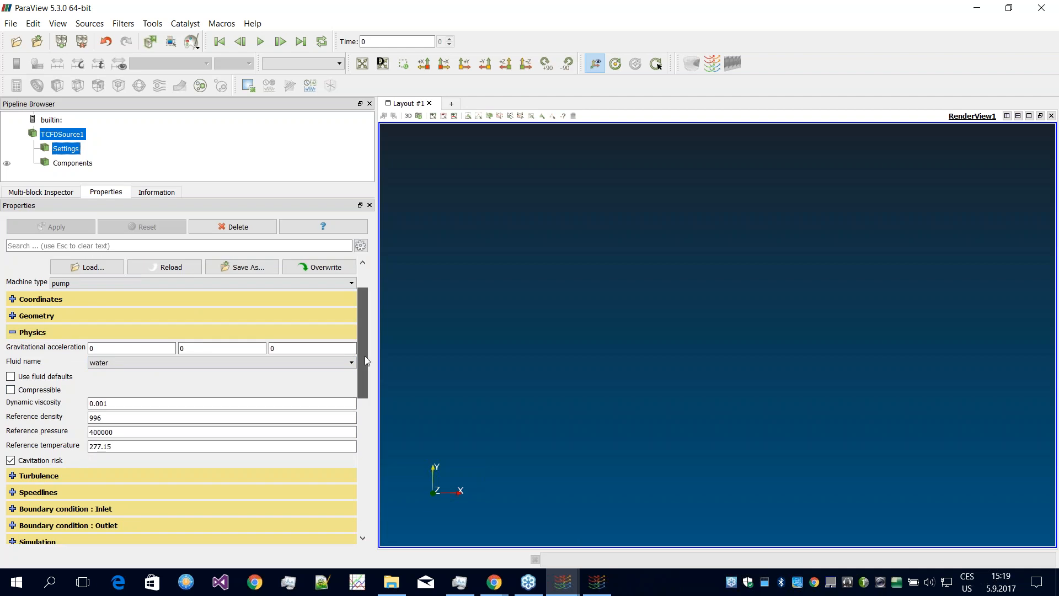
scroll(366, 360, "down", 1)
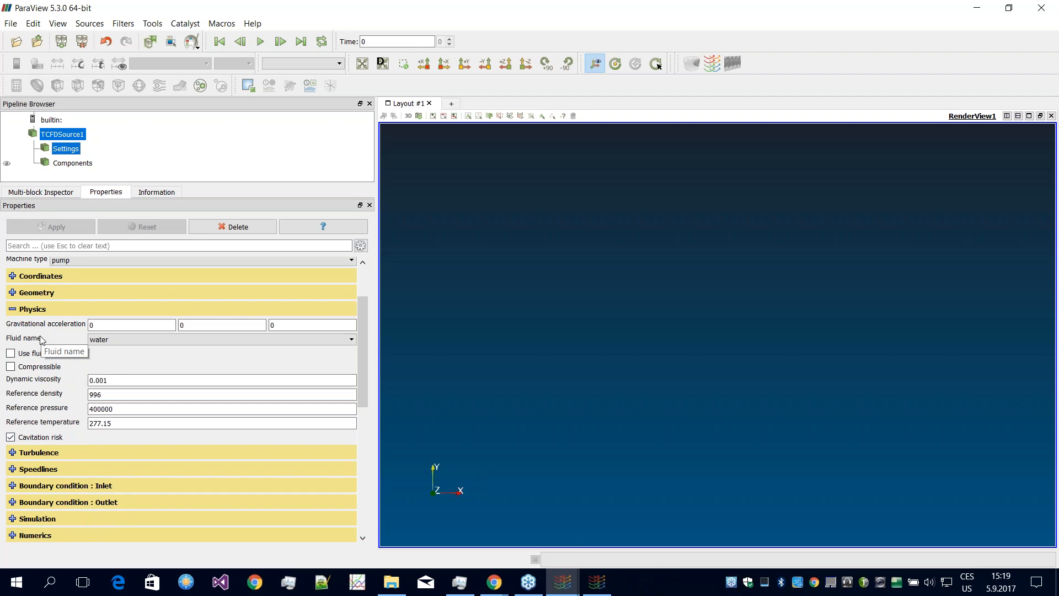
left_click(13, 310)
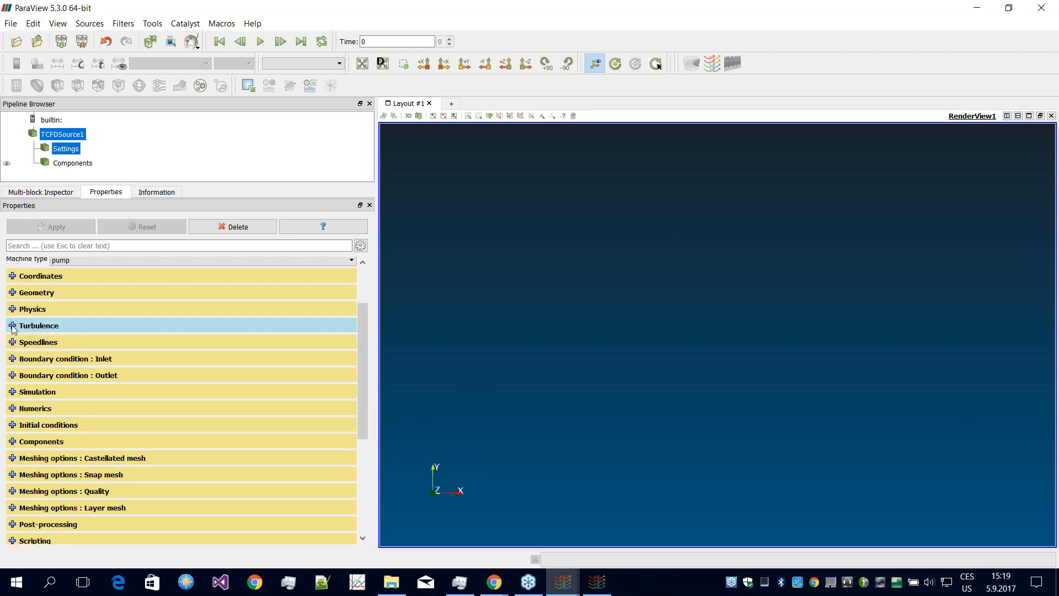
Step: Check the turbulence model and review the speedline rotation speed, point count and iterations per point
left_click(15, 327)
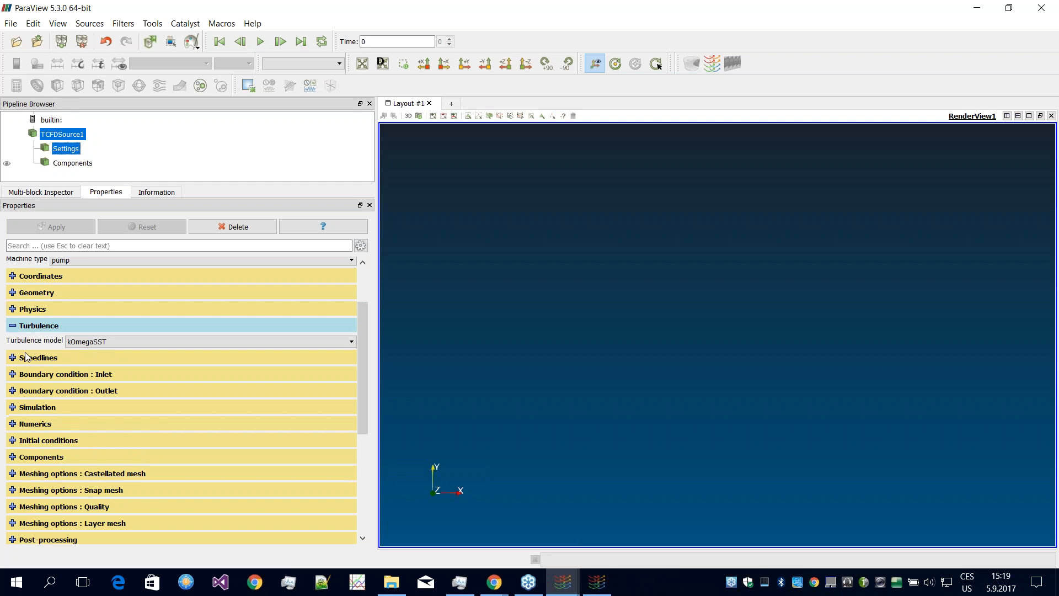
left_click(12, 327)
left_click(12, 343)
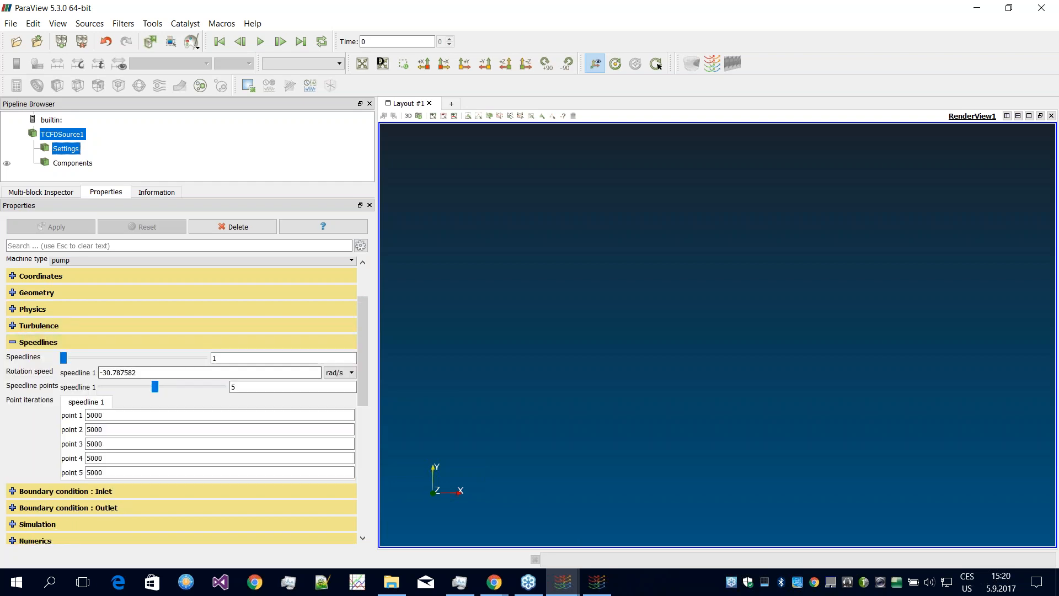
left_click_drag(366, 359, 365, 380)
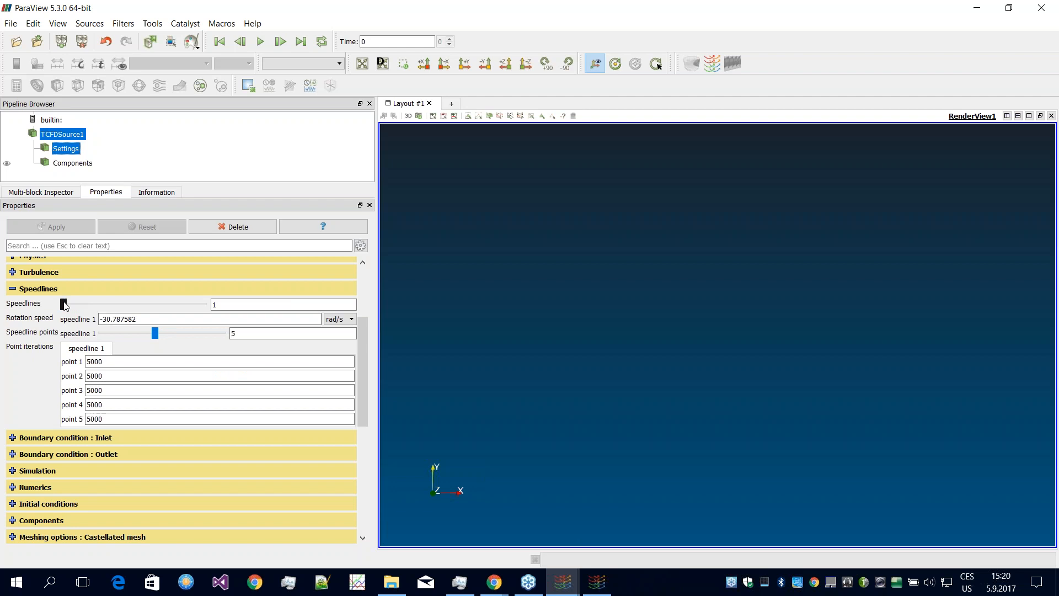
left_click(13, 291)
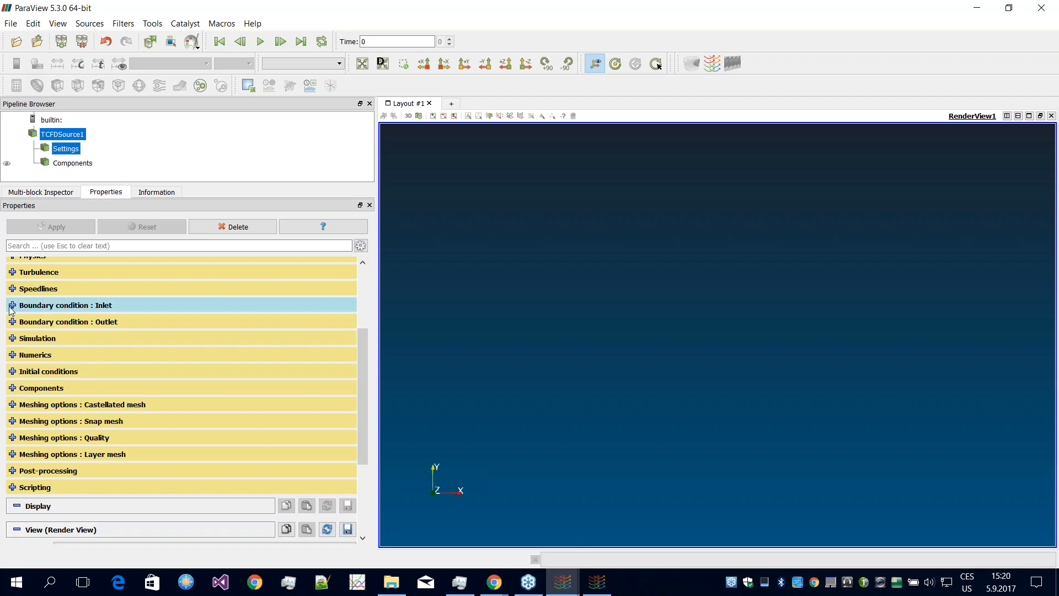
Step: Review the inlet boundary condition's flow rates and turbulence values together with the outlet's fixed pressures
left_click(10, 306)
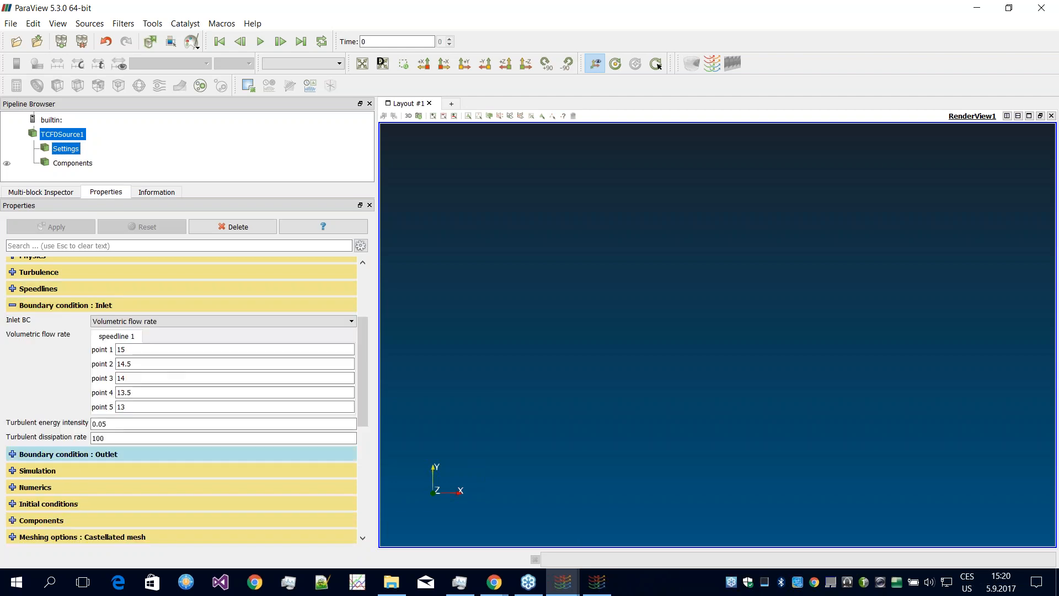
left_click(193, 453)
left_click_drag(365, 363, 365, 374)
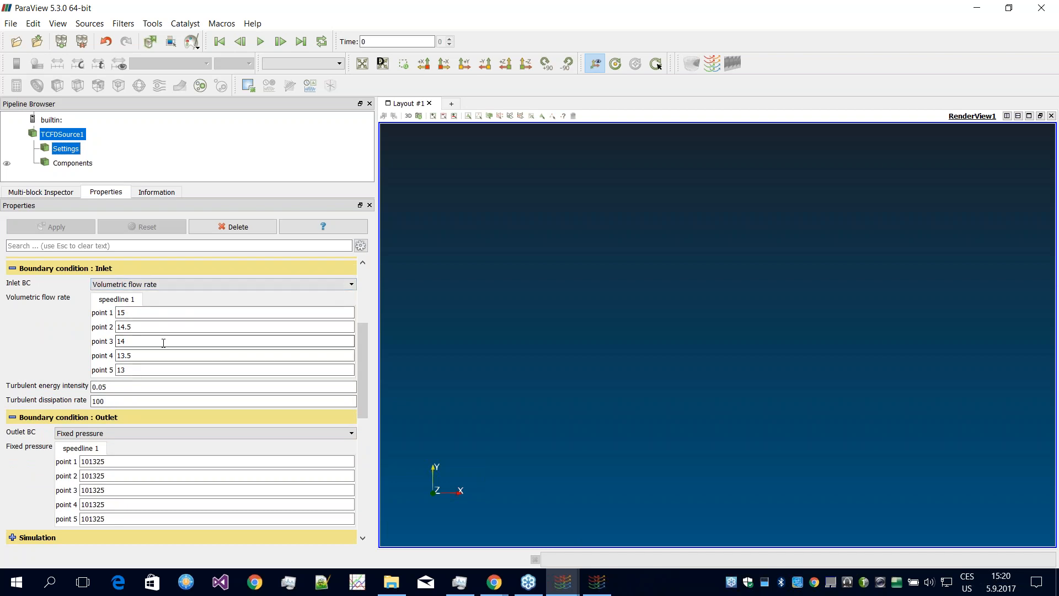
mouse_move(163, 342)
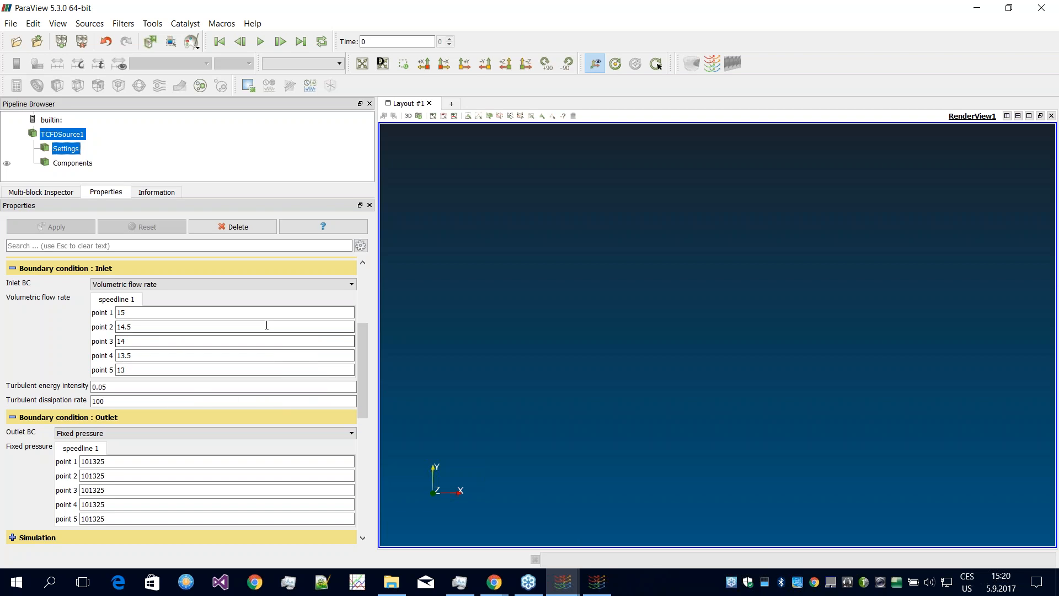
scroll(362, 359, "up", 1)
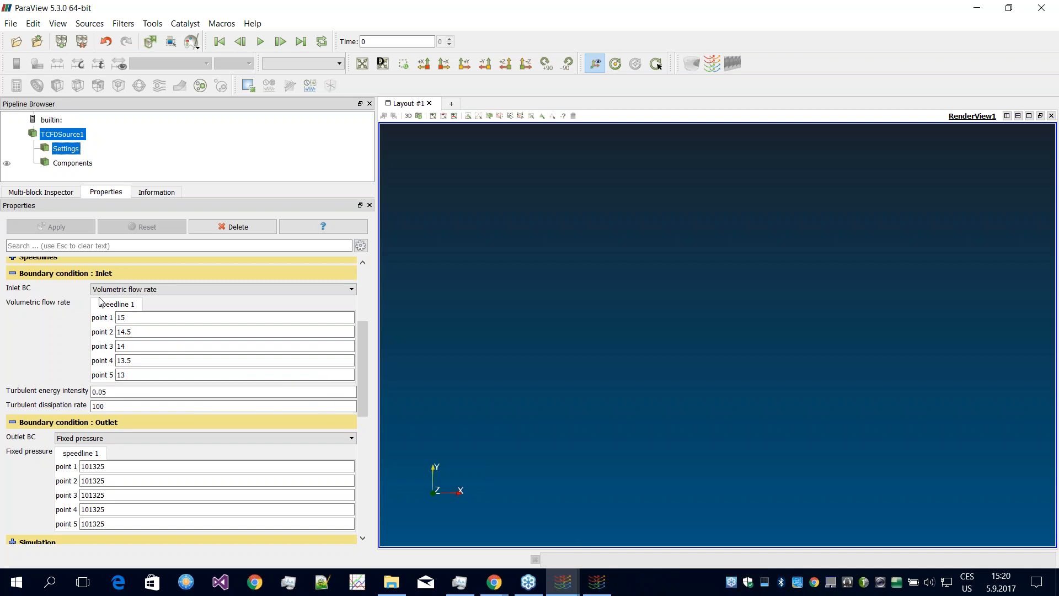
left_click(12, 274)
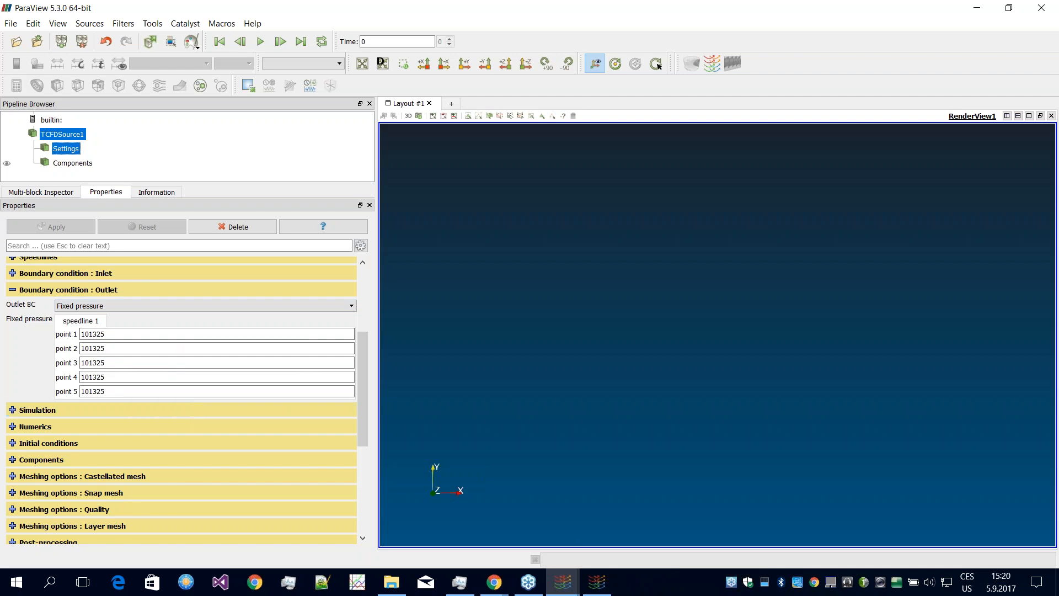
left_click(20, 292)
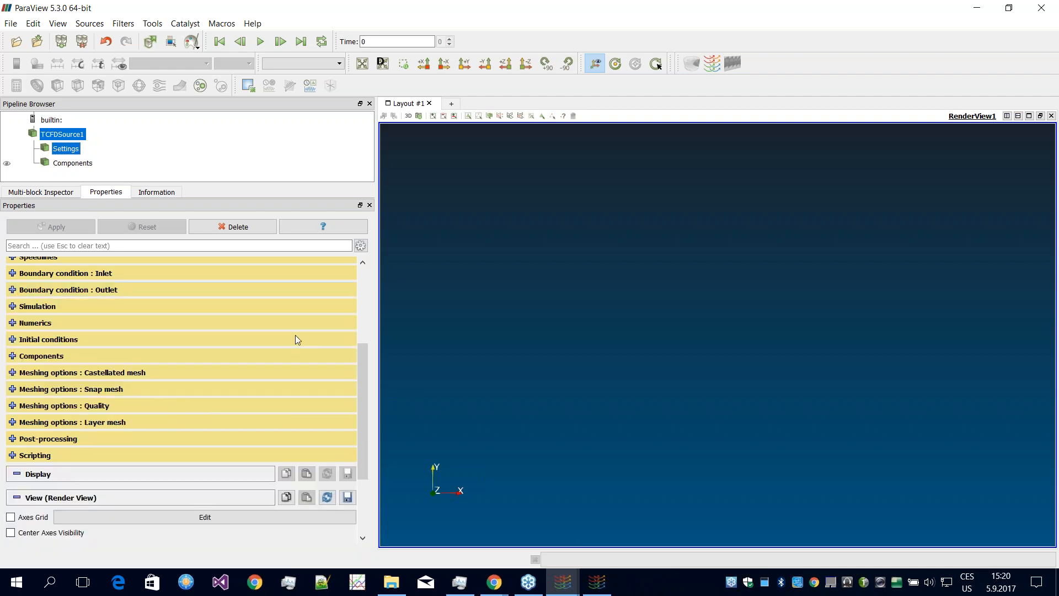
Step: Review the Simulation settings, including the available time management options and the processor count
left_click(12, 306)
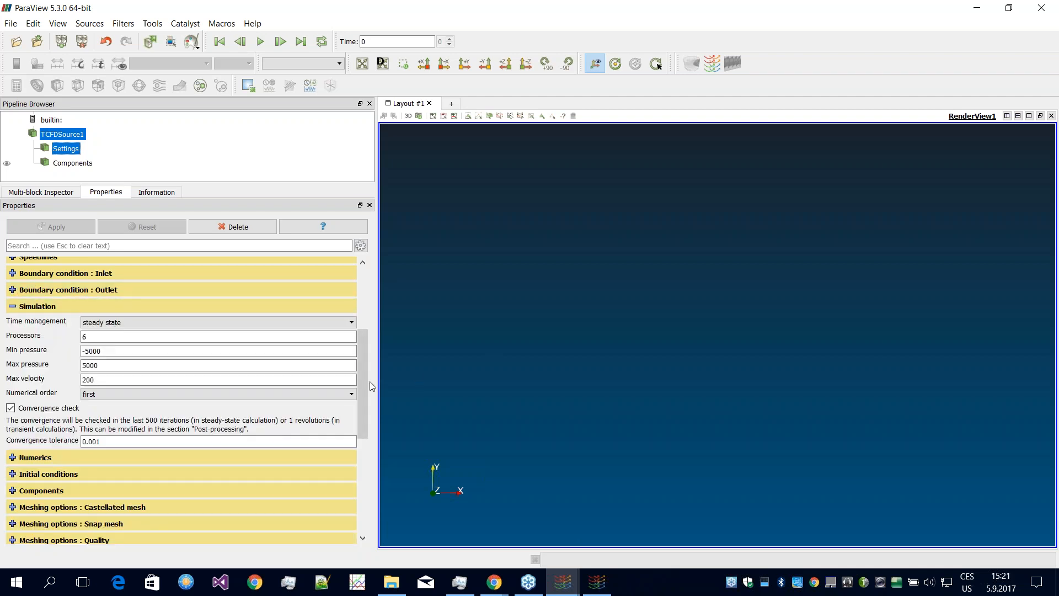
scroll(365, 387, "down", 1)
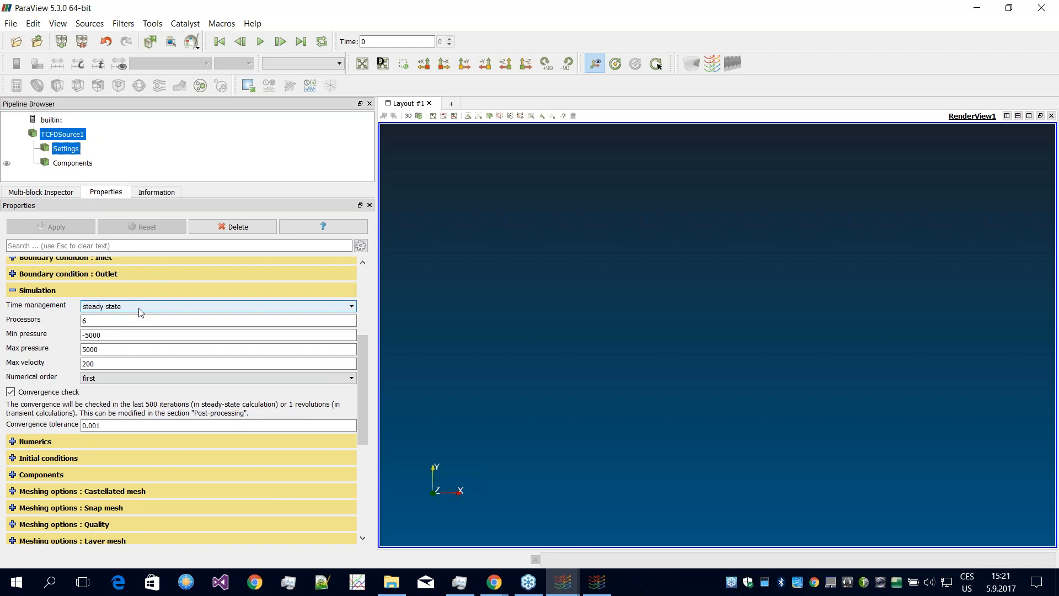
mouse_move(141, 313)
left_click(140, 311)
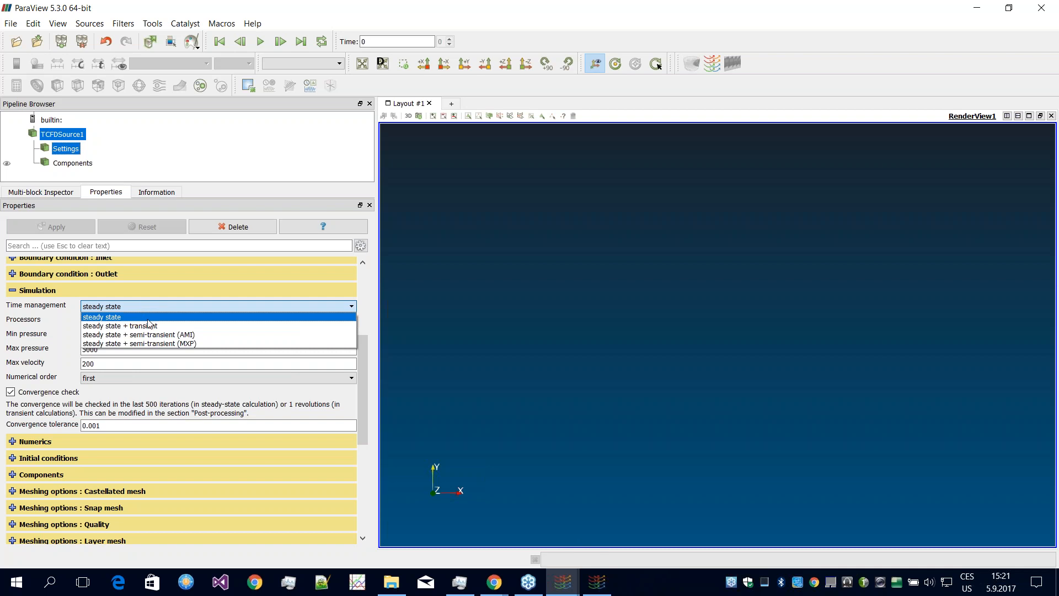
left_click(138, 309)
mouse_move(233, 322)
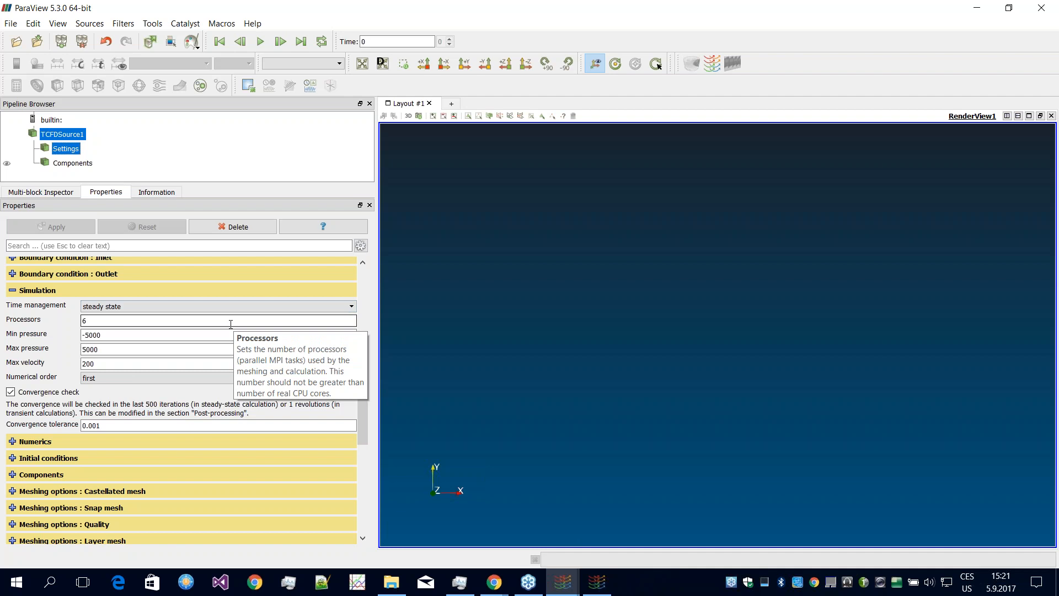
left_click(117, 309)
left_click(116, 309)
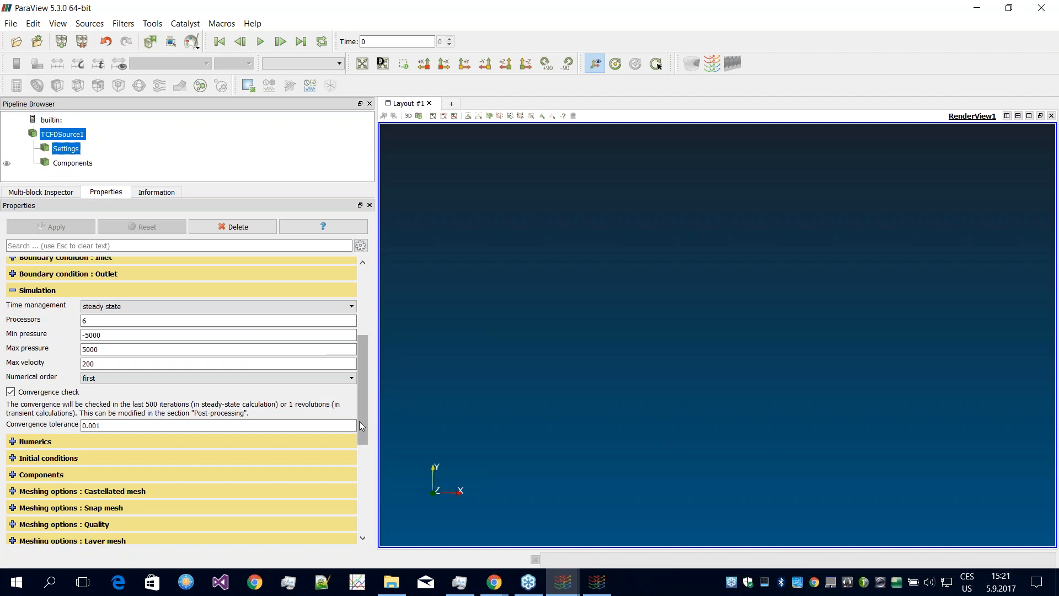
left_click_drag(359, 421, 363, 410)
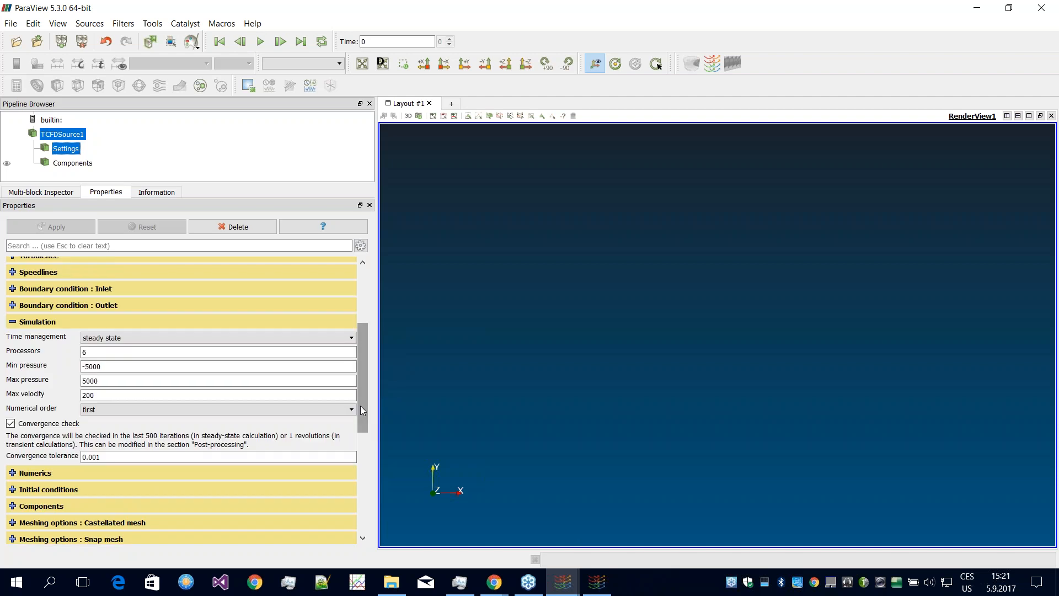
Step: Set the number of processors for the simulation to 4 and apply the change
left_click_drag(95, 351, 20, 364)
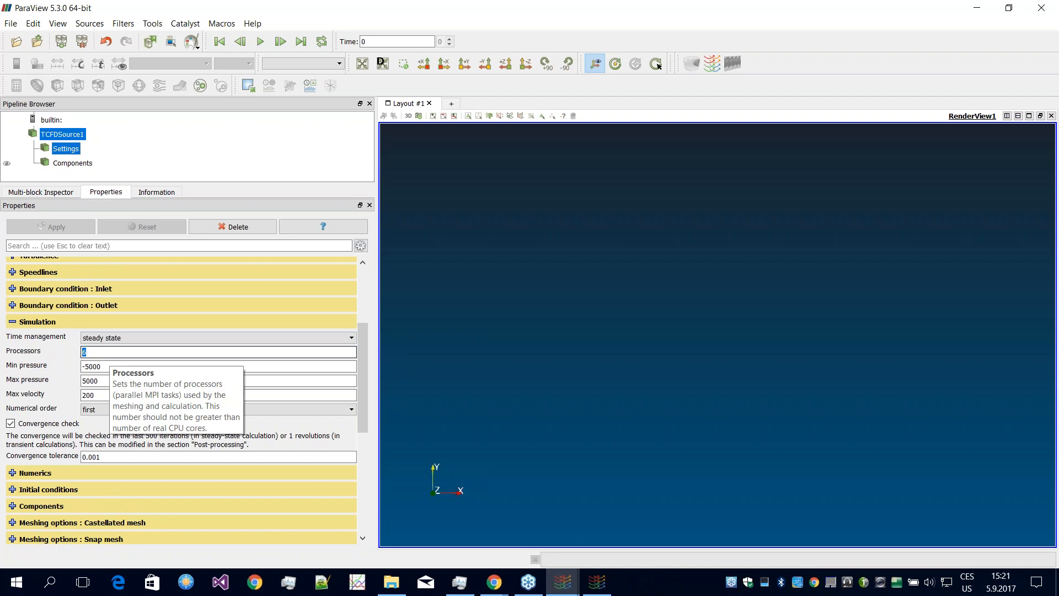
type("4")
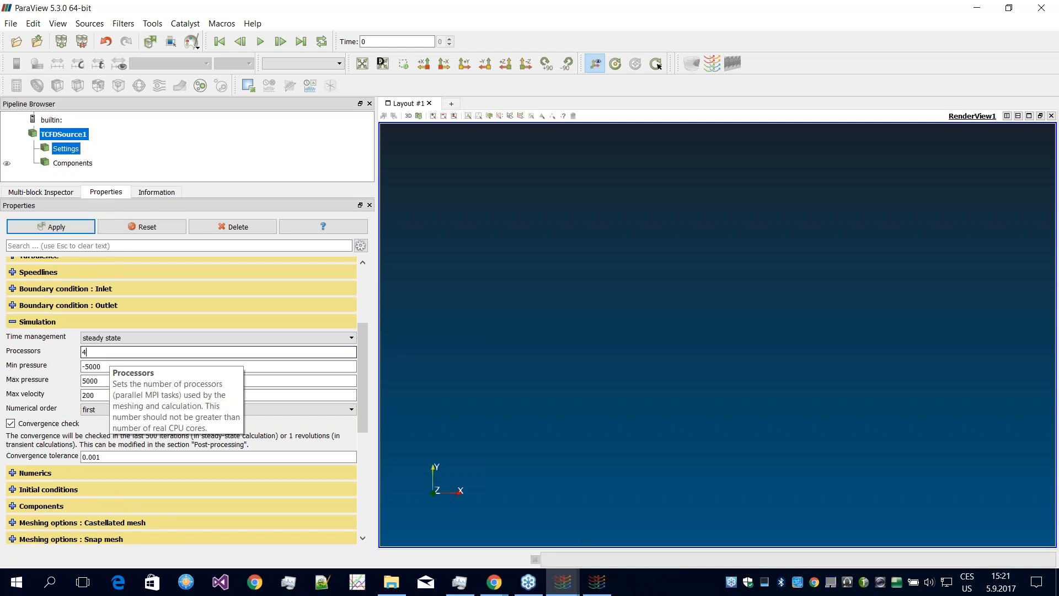
key("Return")
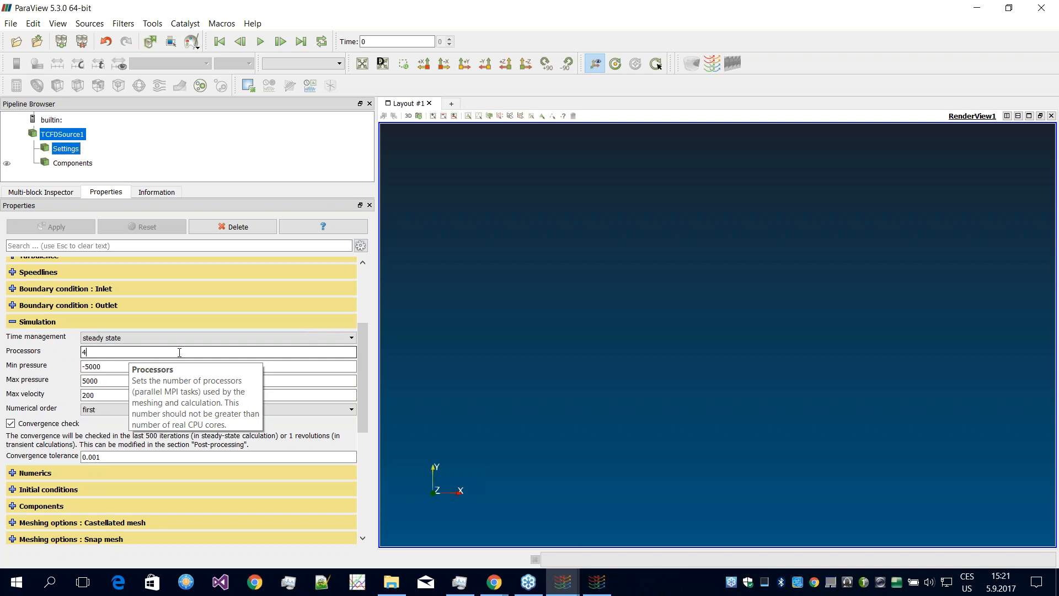
left_click_drag(364, 367, 364, 375)
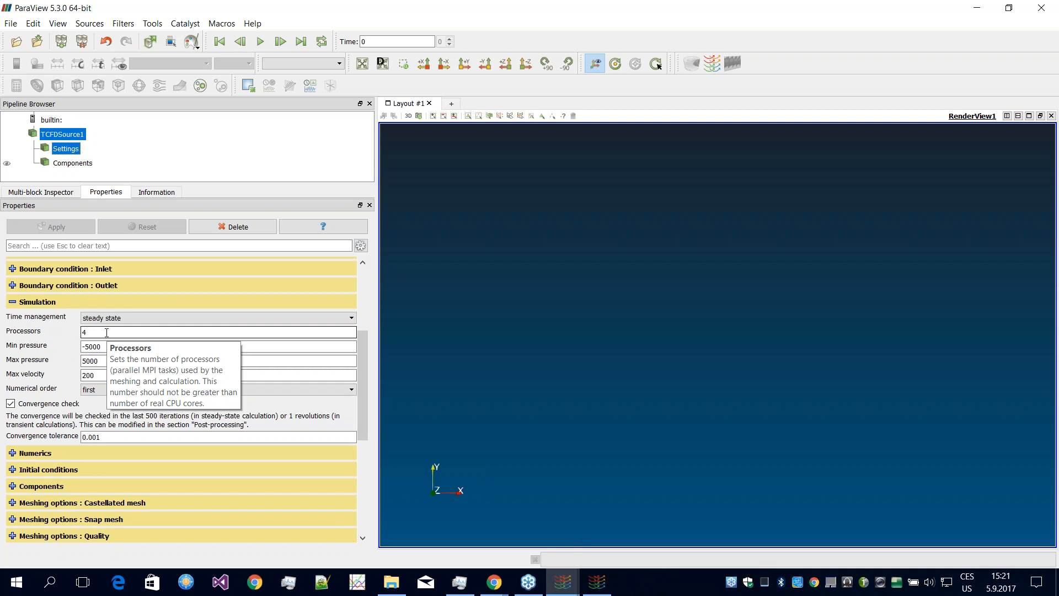
left_click_drag(364, 373, 362, 365)
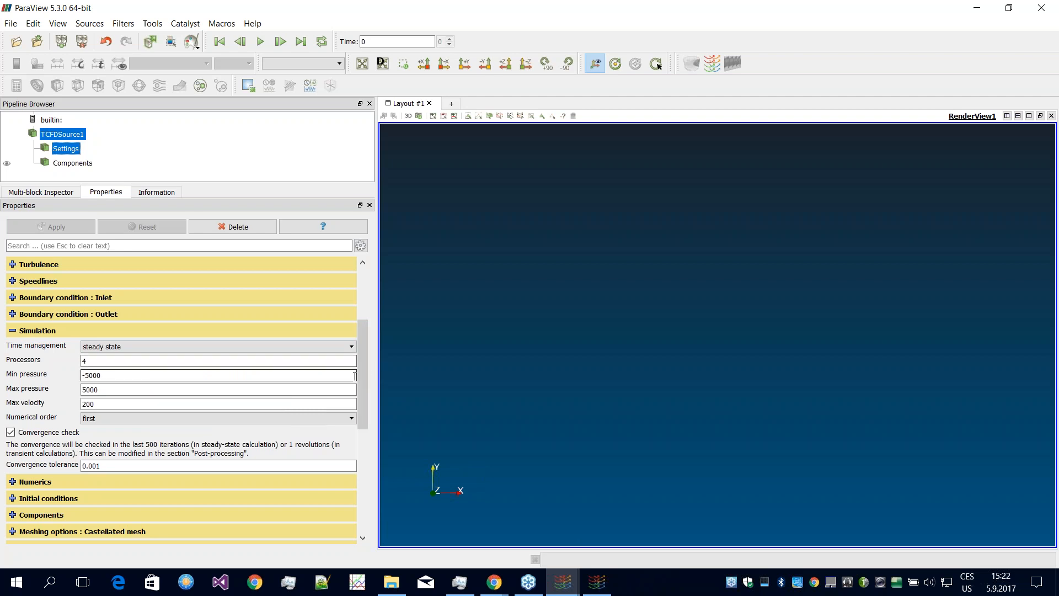
left_click_drag(365, 363, 366, 378)
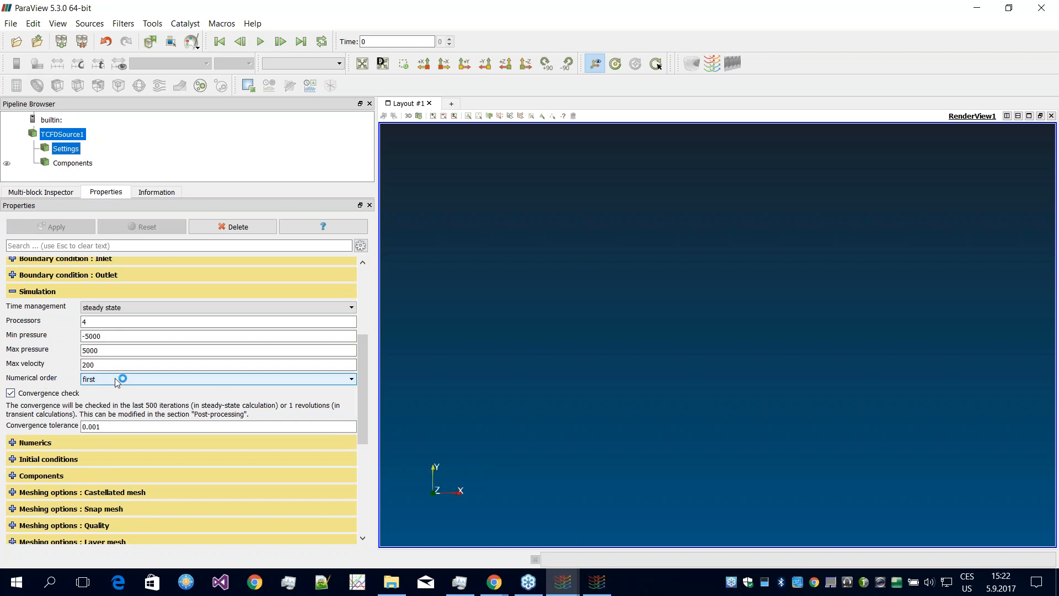
Step: Check the pressure, velocity and turbulence relaxation factors under Numerics
left_click(14, 292)
left_click(14, 310)
scroll(14, 312, "down", 2)
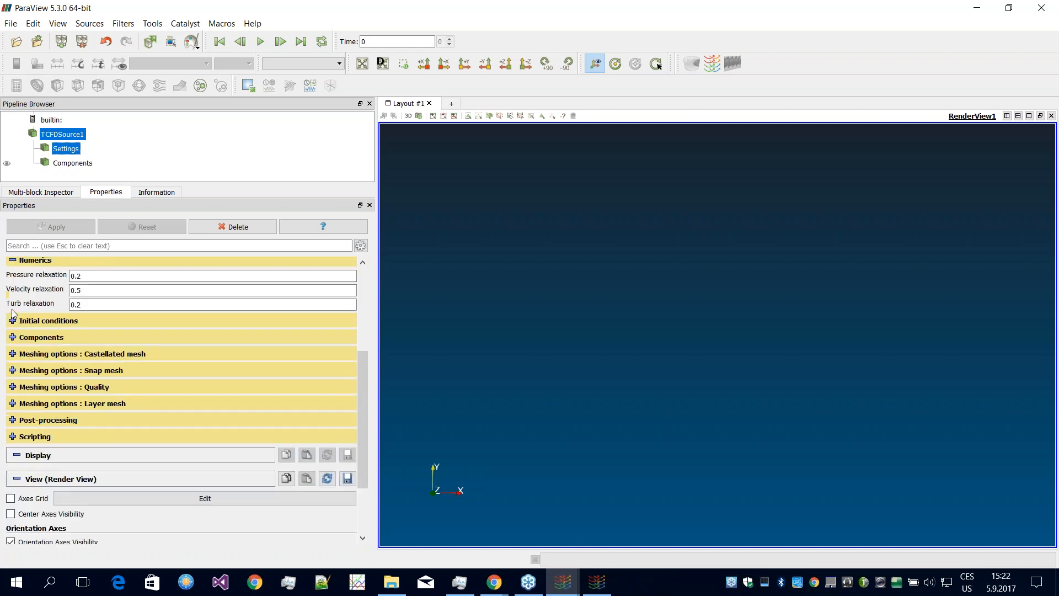
left_click(16, 261)
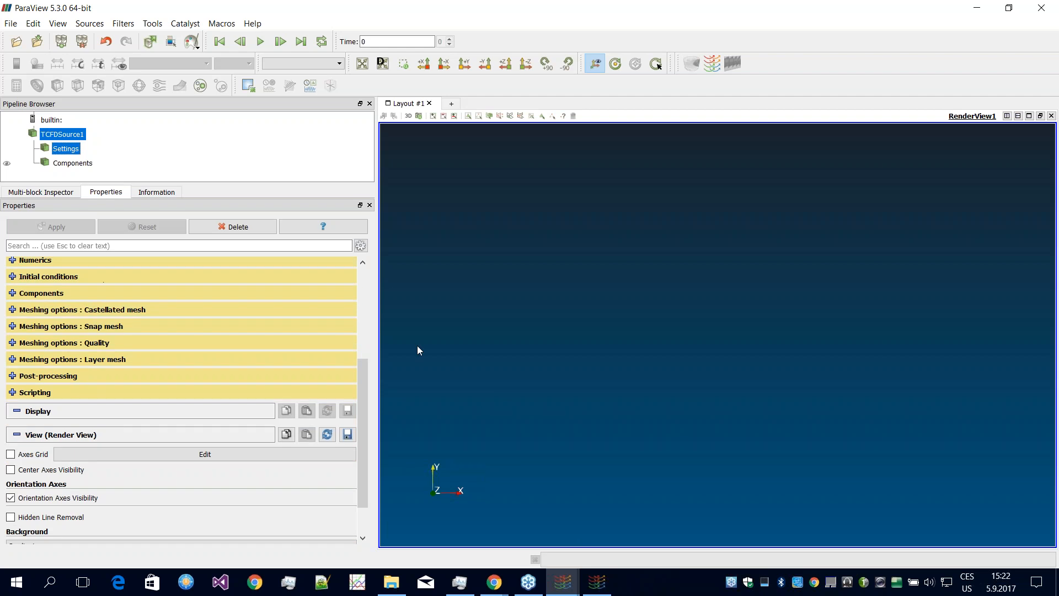
Step: Widen the properties area and set the number of components to 4
left_click_drag(362, 391, 359, 364)
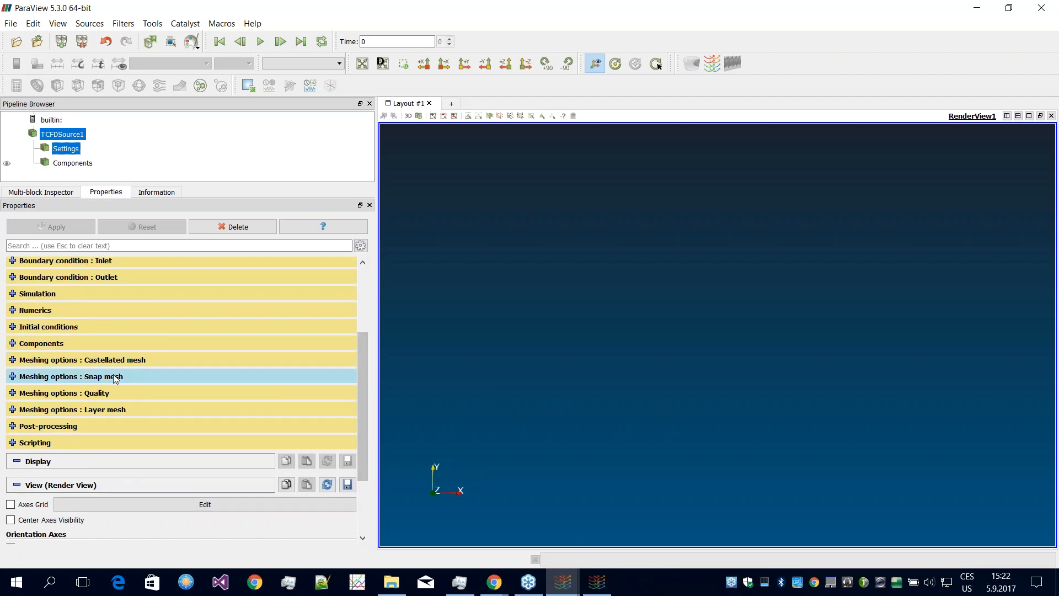
left_click(17, 348)
left_click_drag(364, 360, 399, 379)
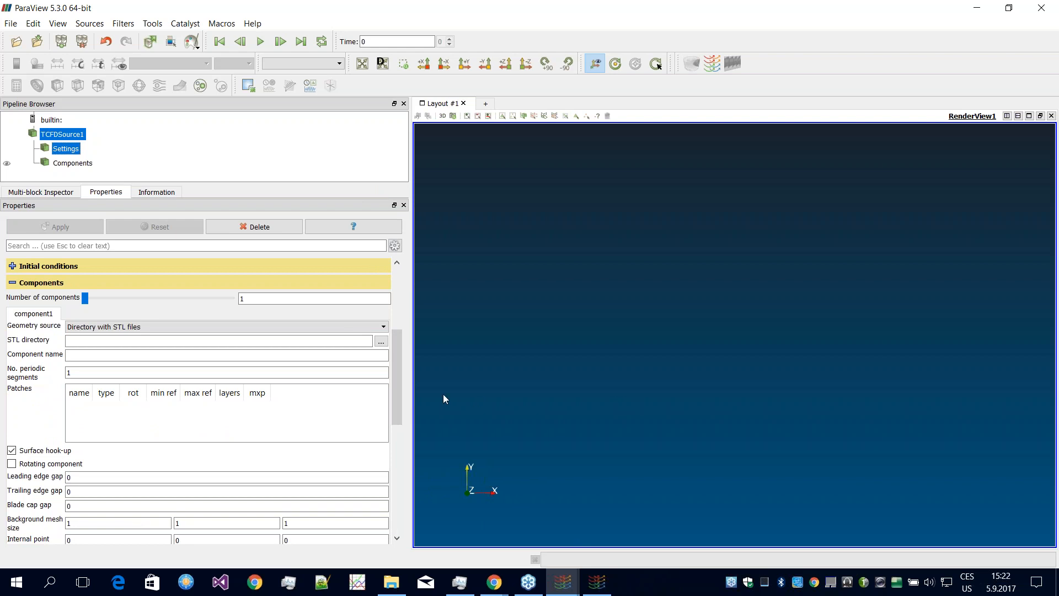
left_click_drag(395, 386, 395, 382)
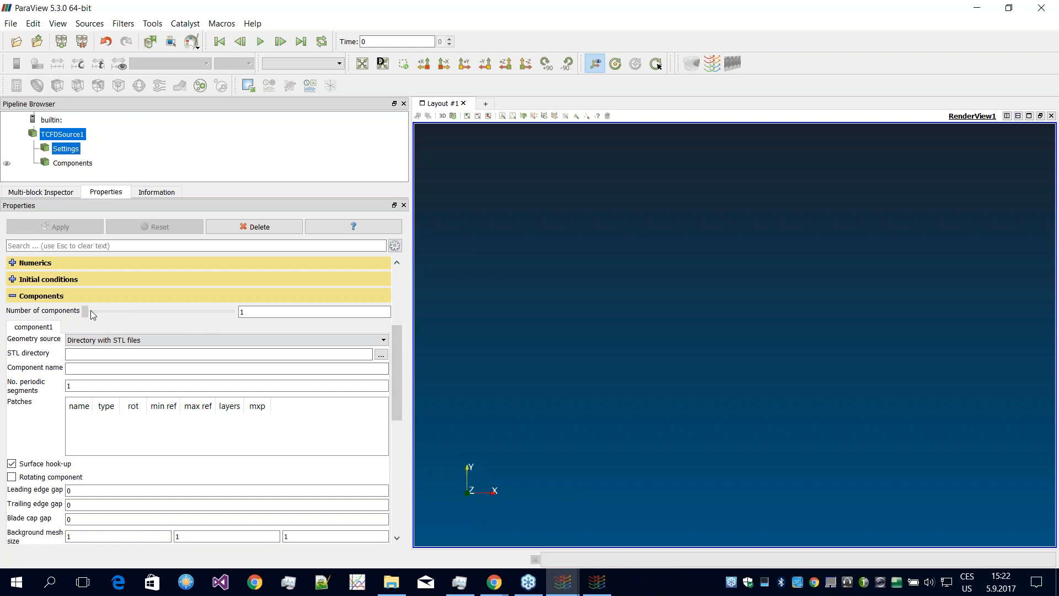
left_click(131, 313)
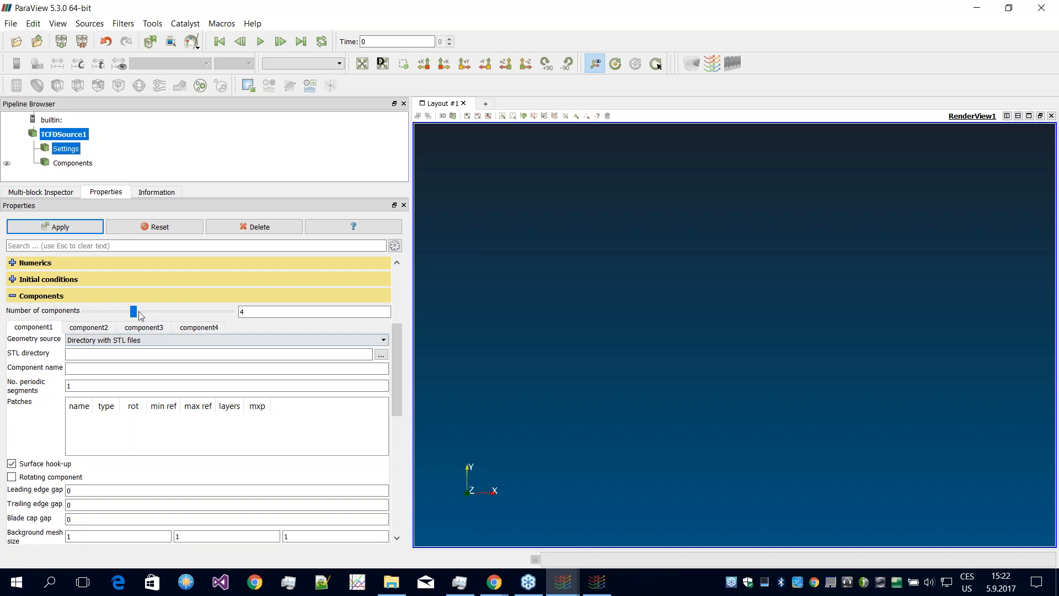
left_click_drag(400, 374, 397, 363)
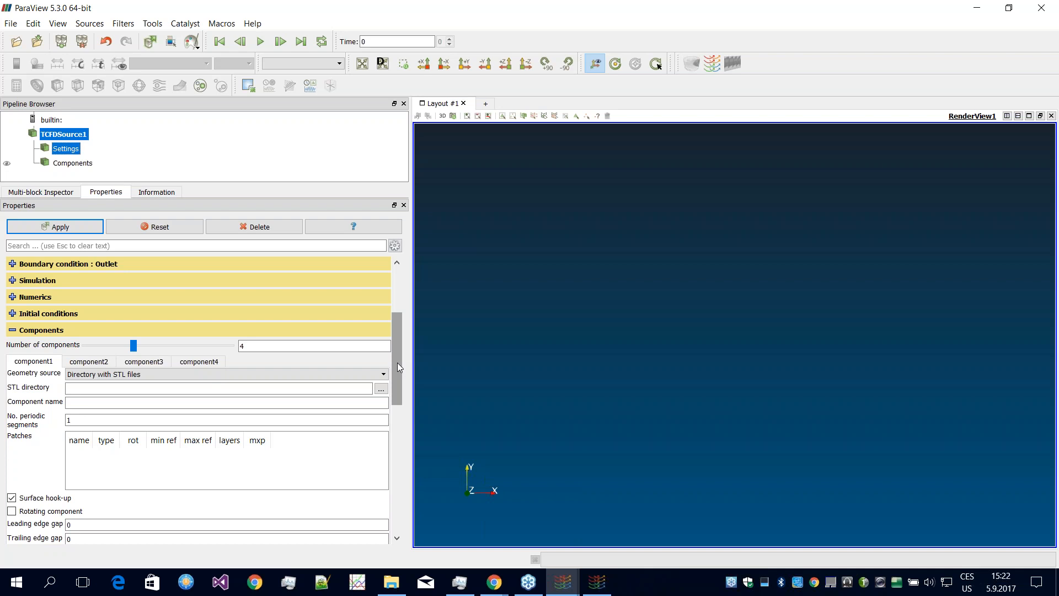
left_click_drag(396, 356, 398, 363)
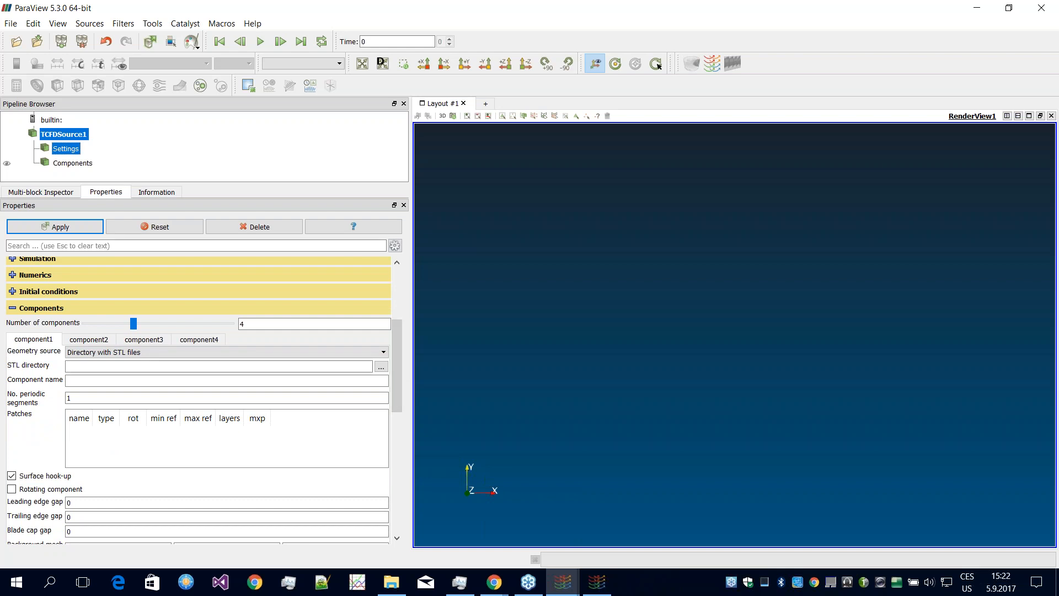
Step: Bring up the Component map window, narrow it and place it over the render view beside the component settings
scroll(394, 360, "down", 3)
key("alt+Tab")
left_click_drag(449, 142, 760, 168)
mouse_move(398, 415)
left_mouse_down()
mouse_move(395, 395)
mouse_move(398, 409)
left_mouse_up()
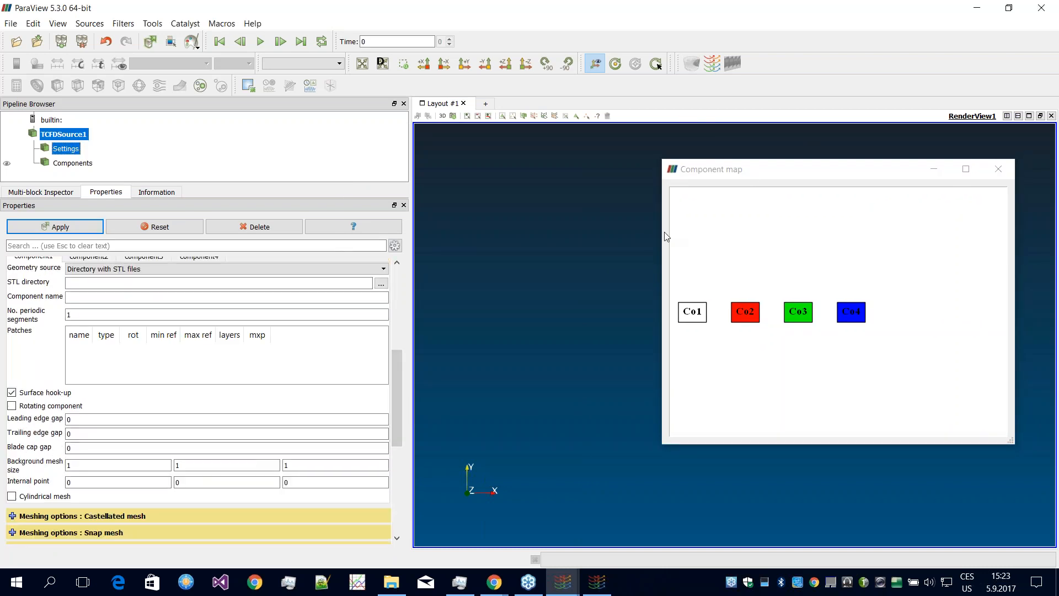
left_click_drag(665, 236, 764, 236)
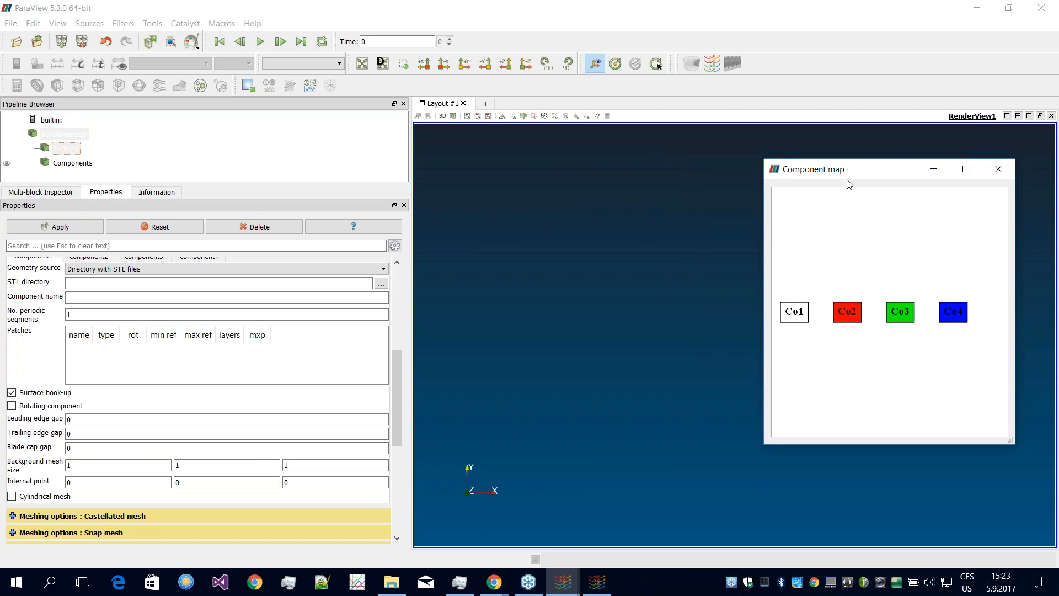
mouse_move(846, 170)
left_mouse_down()
mouse_move(851, 194)
mouse_move(841, 175)
left_mouse_up()
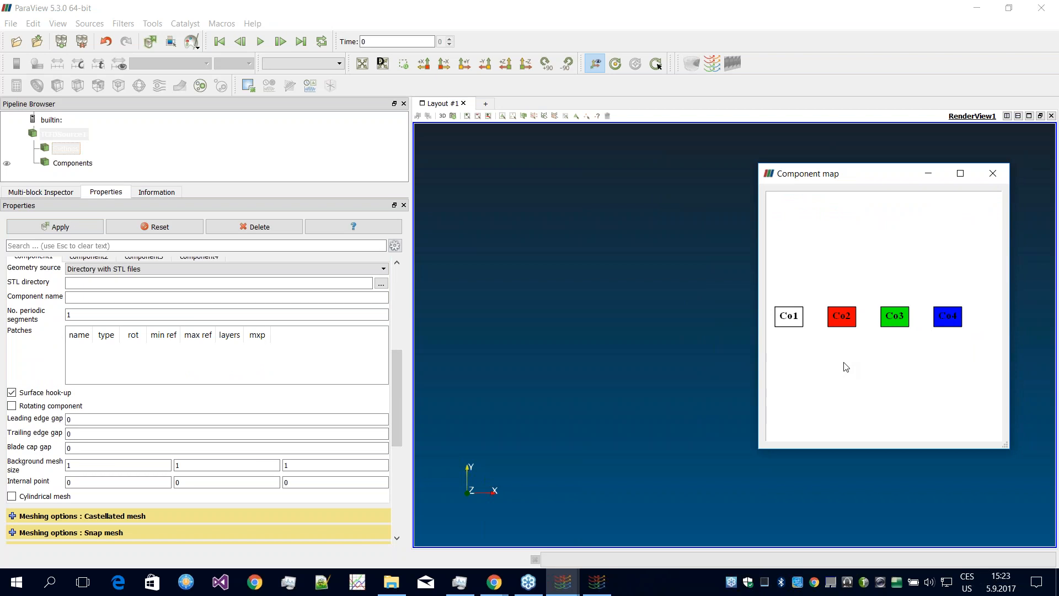
Step: Set the geometry source of component1 to External OpenFOAM mesh
left_click_drag(394, 395, 396, 382)
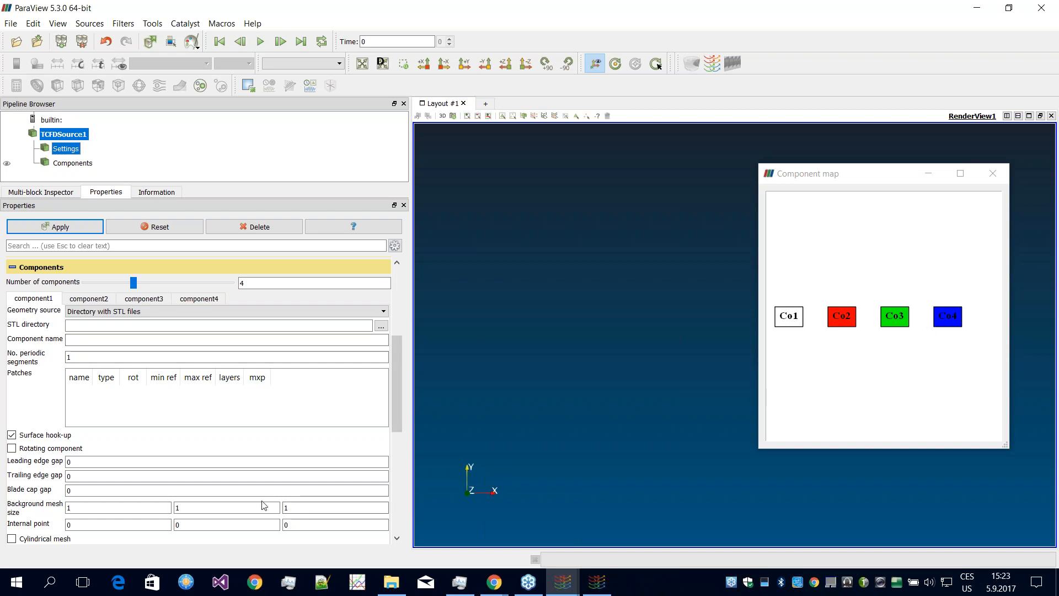
left_click_drag(397, 401, 396, 381)
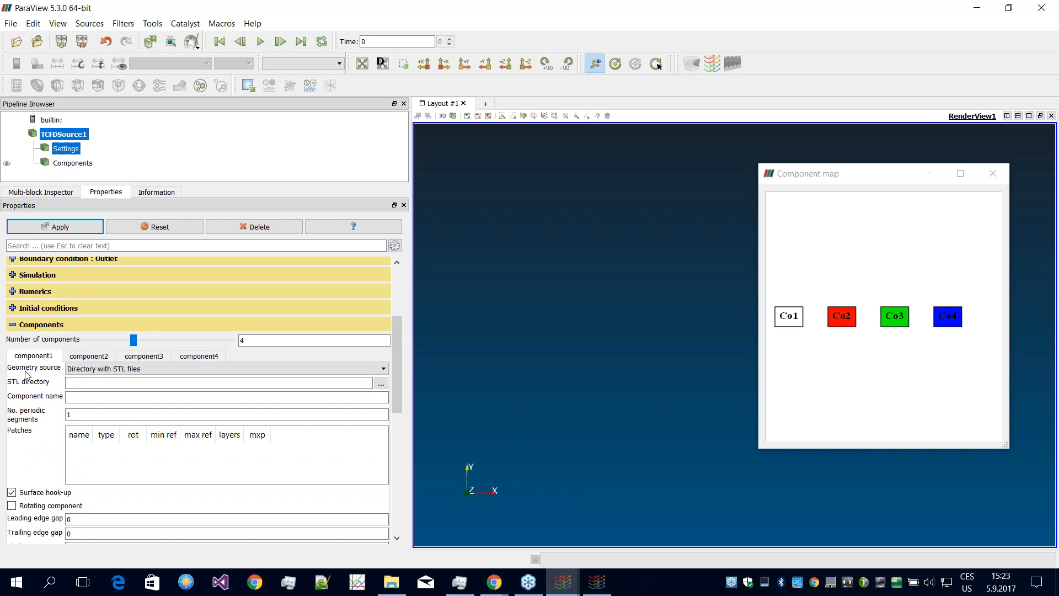
left_click(147, 370)
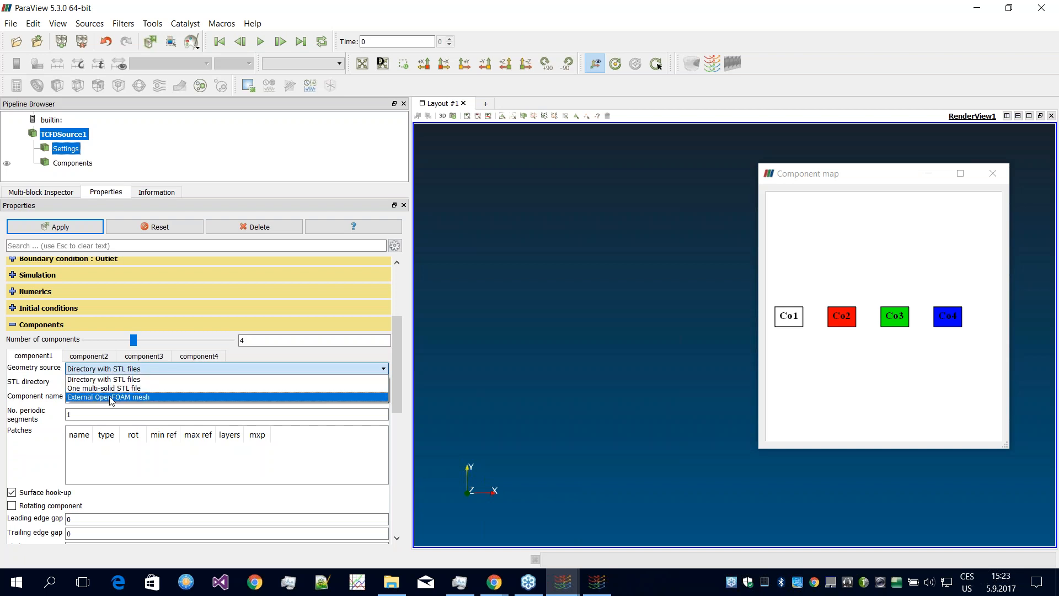
left_click(132, 397)
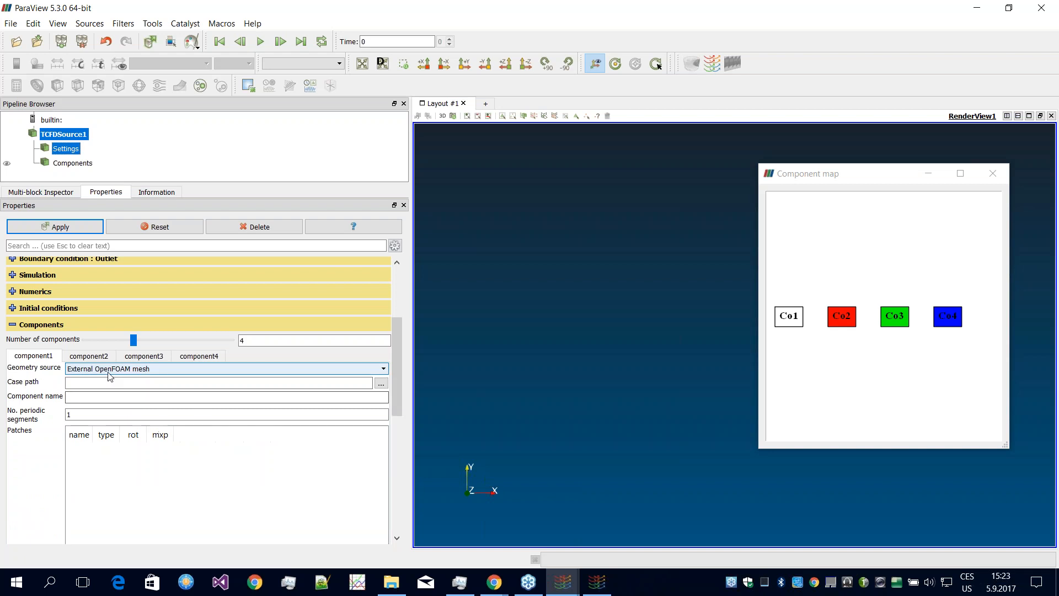
Step: Set component1's case path to the inflow folder in C:/OpenFOAM/17.06/CFD-dev/run/170905/axial-pump-segment-external/mesh
left_click(381, 383)
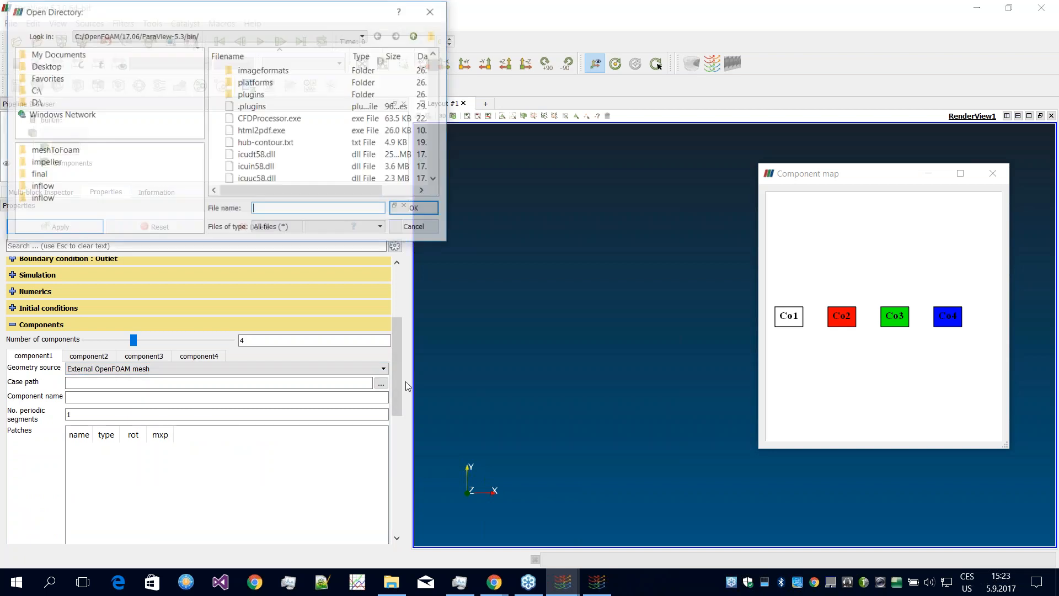
left_click(170, 40)
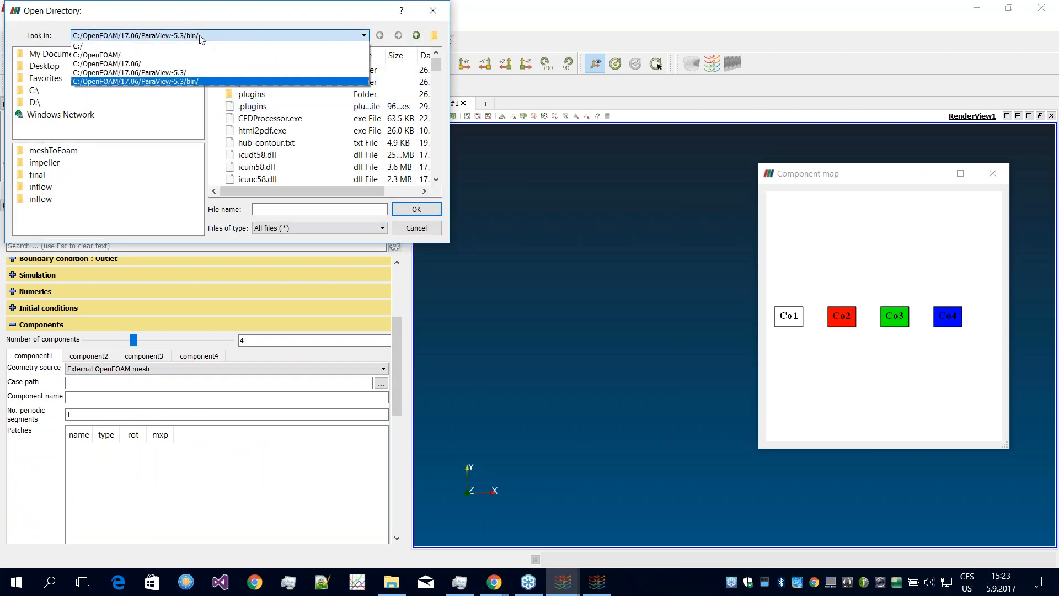
left_click(177, 65)
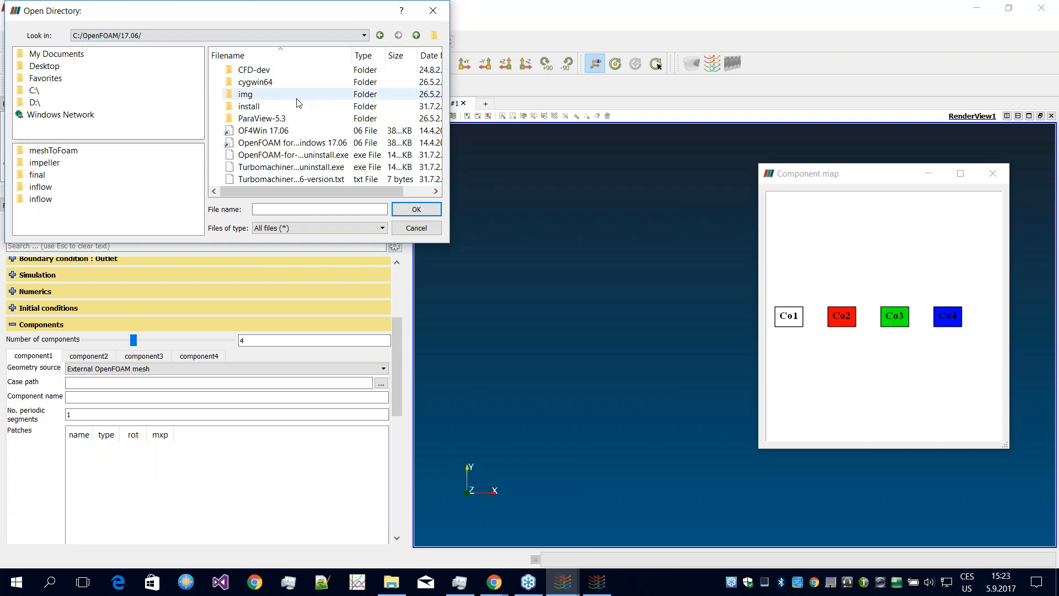
double_click(268, 71)
double_click(262, 82)
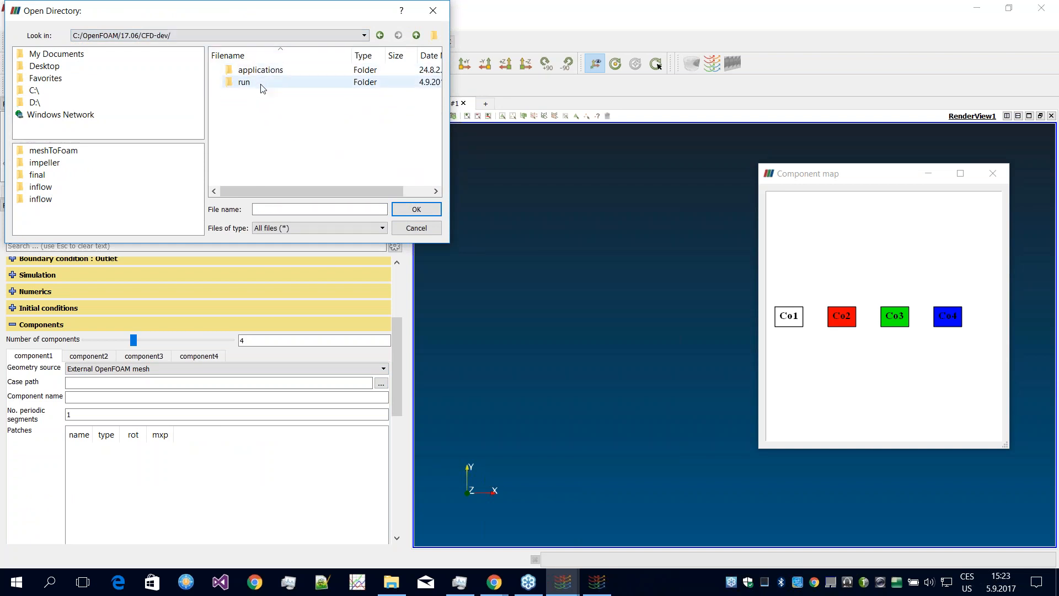
double_click(266, 82)
double_click(269, 70)
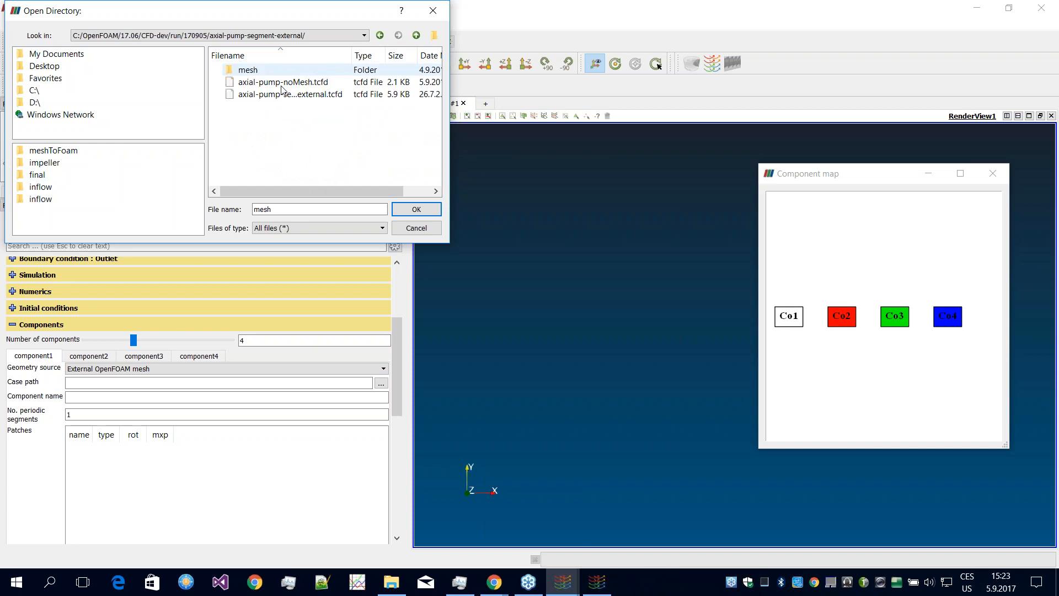
double_click(276, 70)
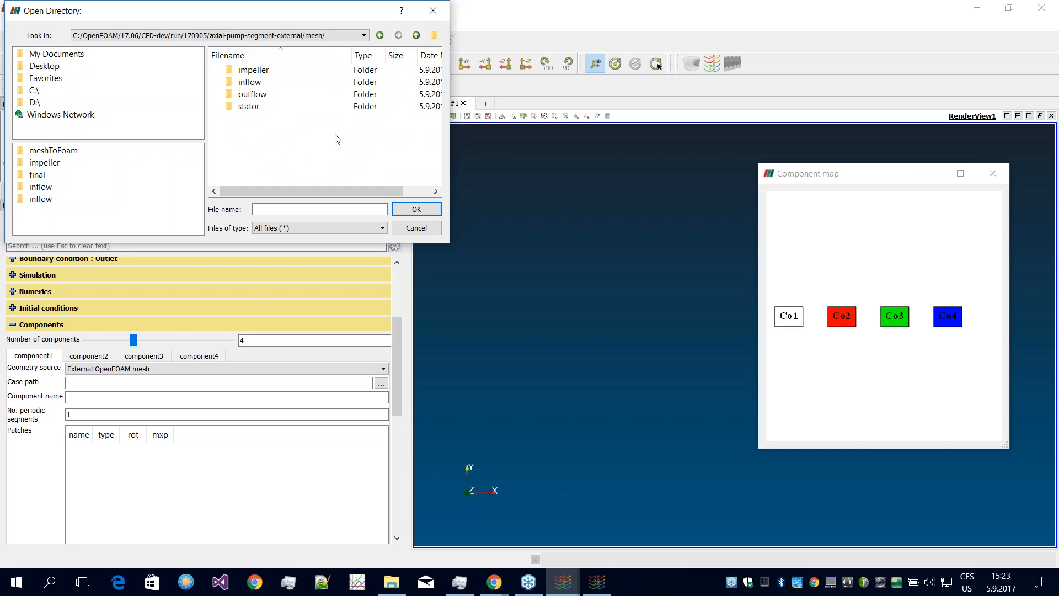
left_click(259, 82)
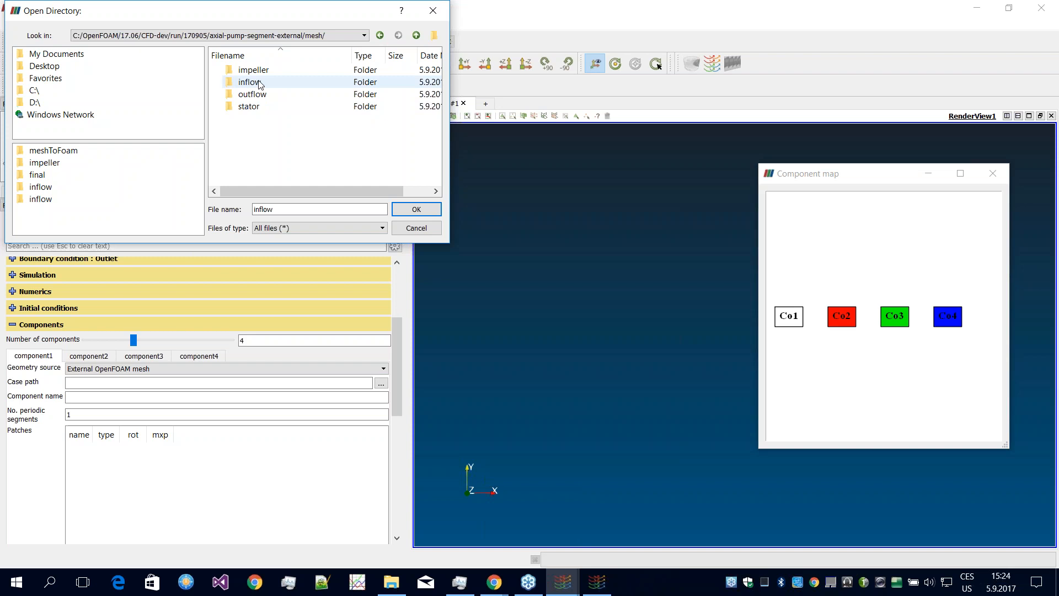
left_click(407, 209)
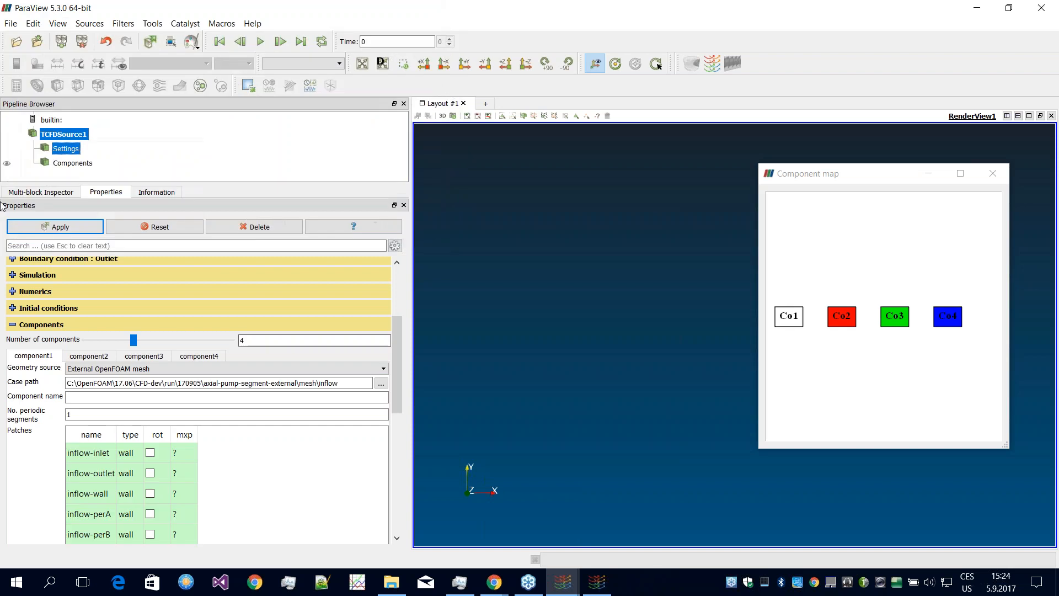
Step: Apply component1's external mesh settings and orient the view to show the loaded inflow segment from the side
left_click(56, 227)
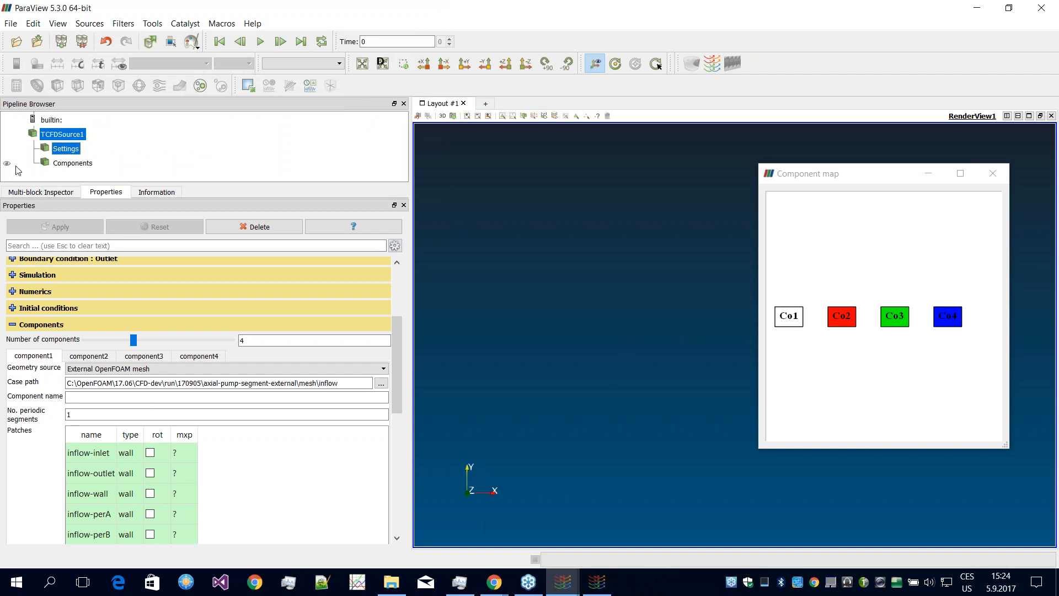
left_click_drag(616, 285, 644, 282)
middle_click_drag(711, 324, 572, 289)
left_click_drag(573, 290, 446, 366)
left_click_drag(503, 333, 554, 295)
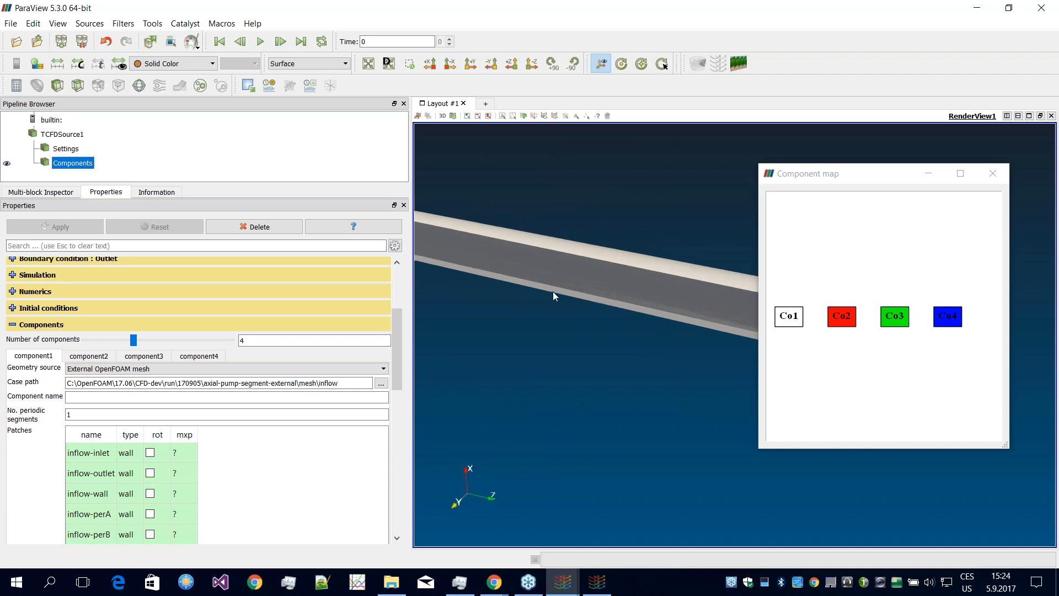
Step: Name component1 inflow, apply the change, and move the Component map window slightly away from the mesh
left_click_drag(396, 352, 395, 360)
left_click(98, 383)
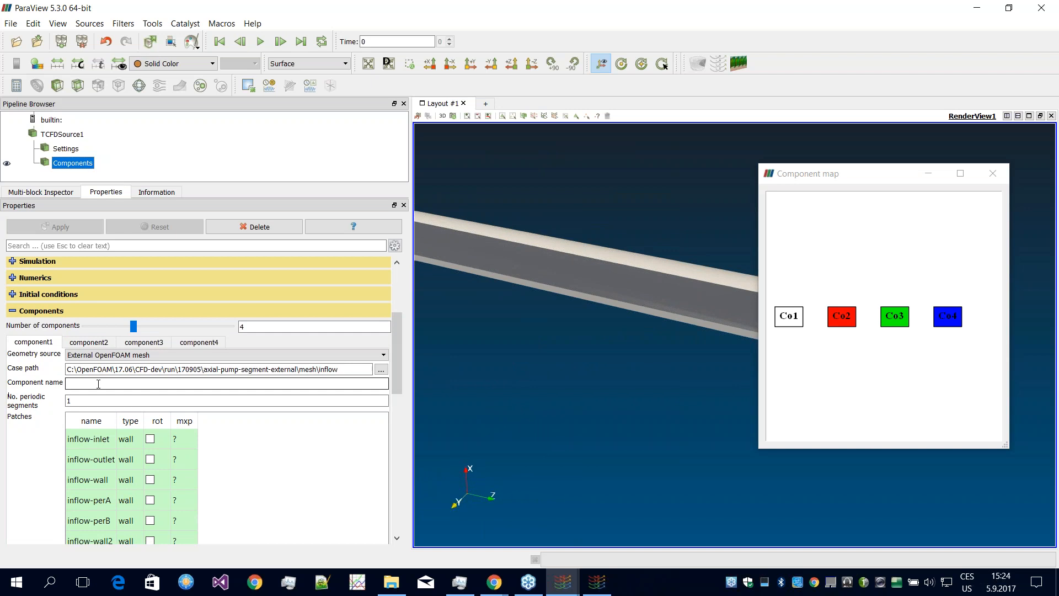
type("inflow")
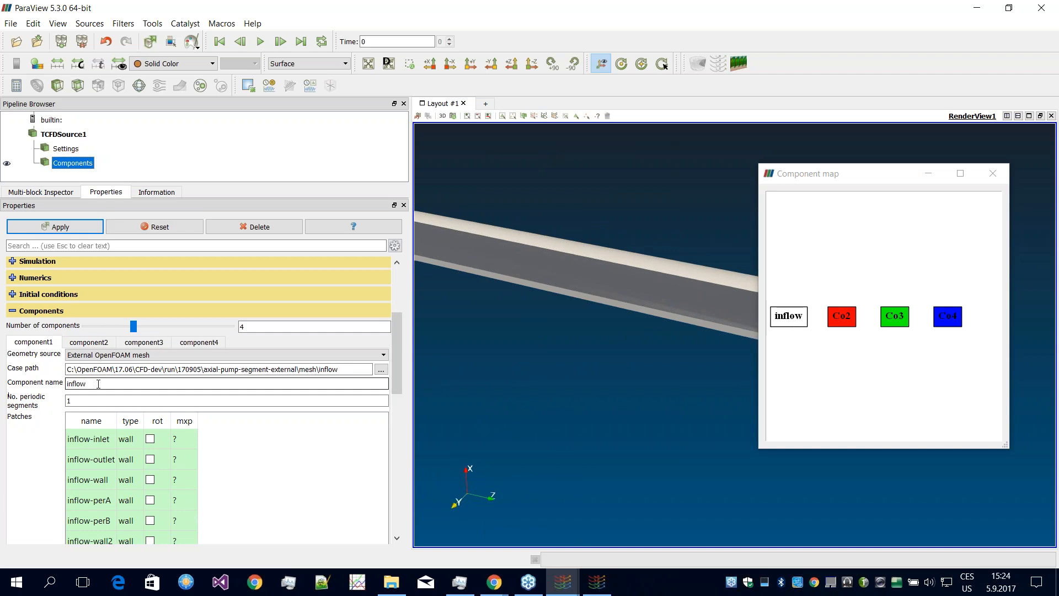
left_click(79, 227)
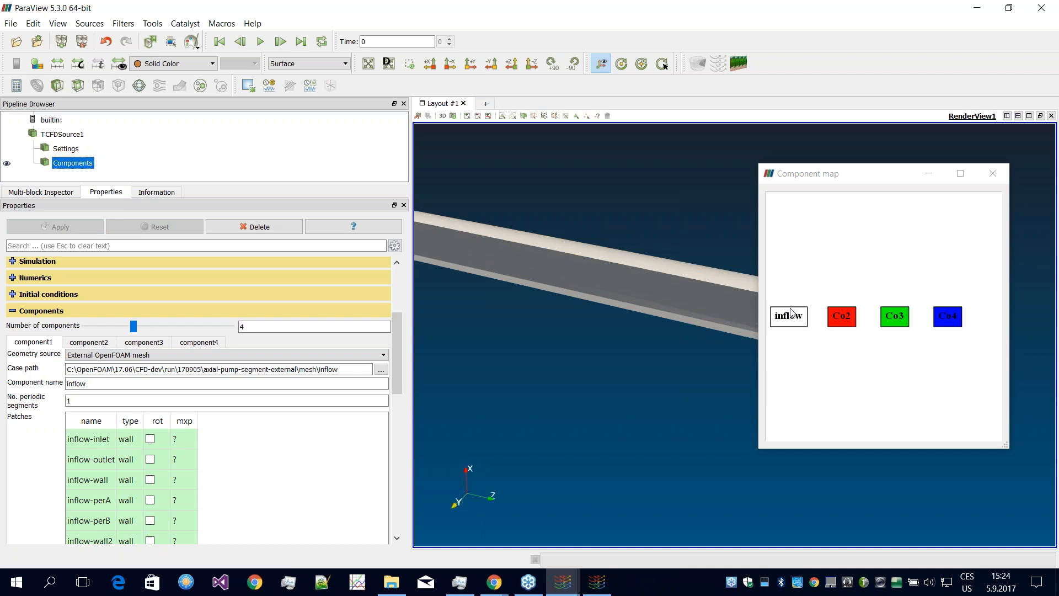
left_click_drag(810, 174, 837, 181)
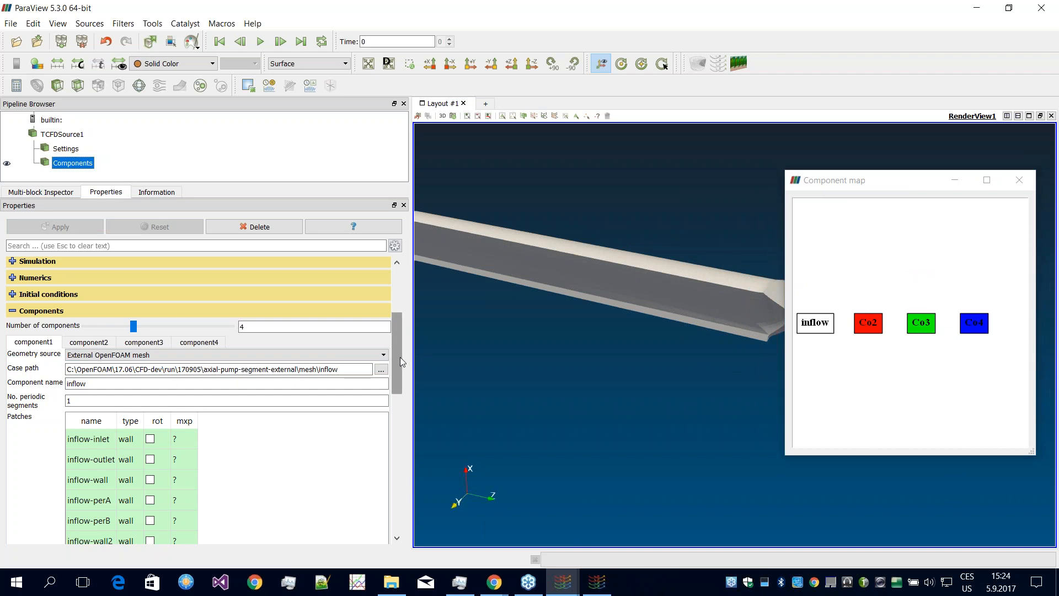
Step: Set the number of periodic segments of the inflow component to 8 and apply it
left_click_drag(399, 352, 400, 360)
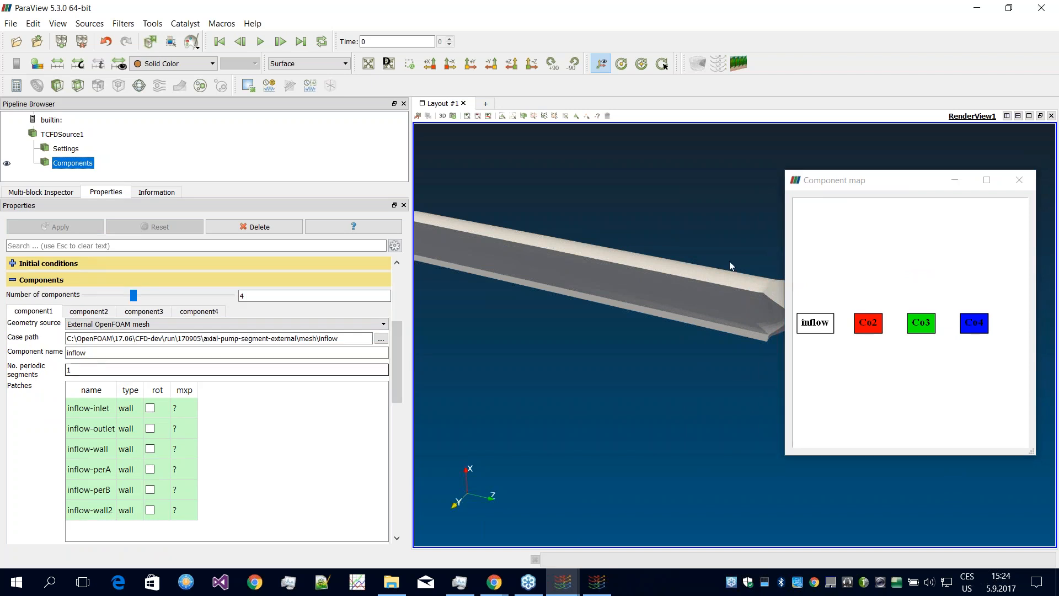
double_click(110, 373)
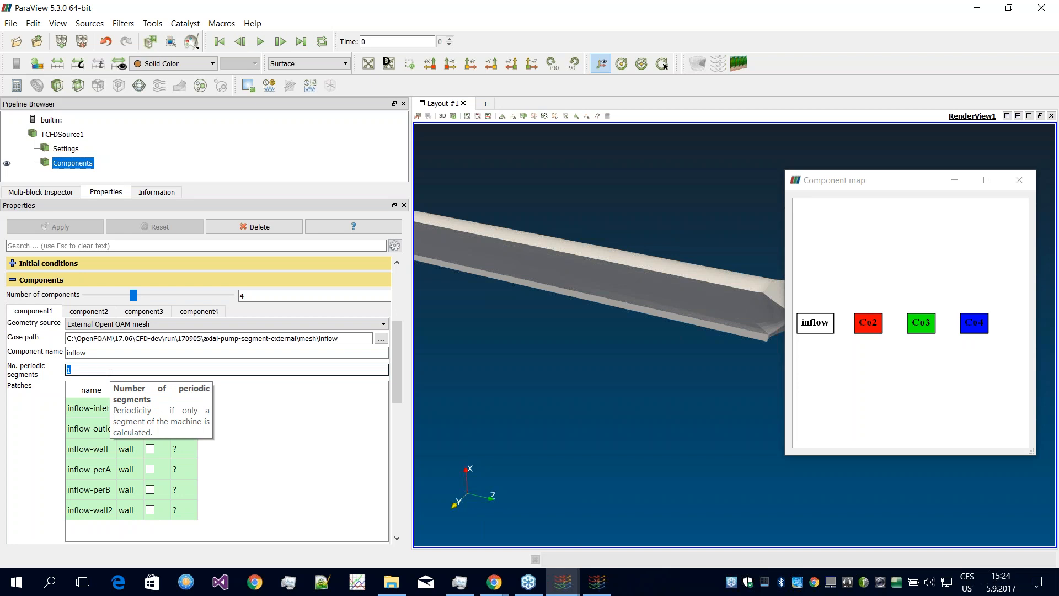
type("8")
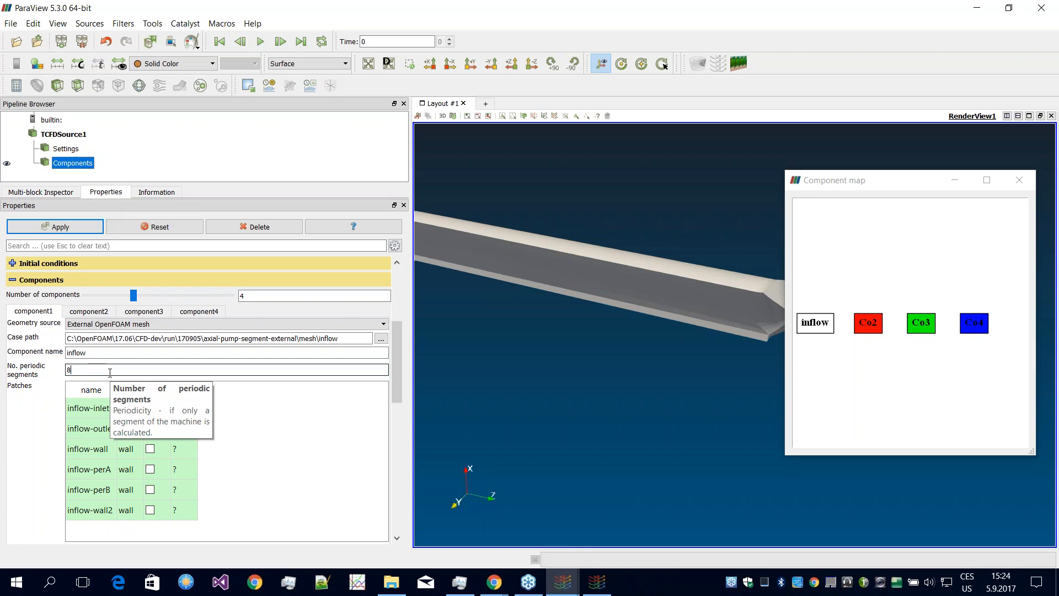
left_click(78, 227)
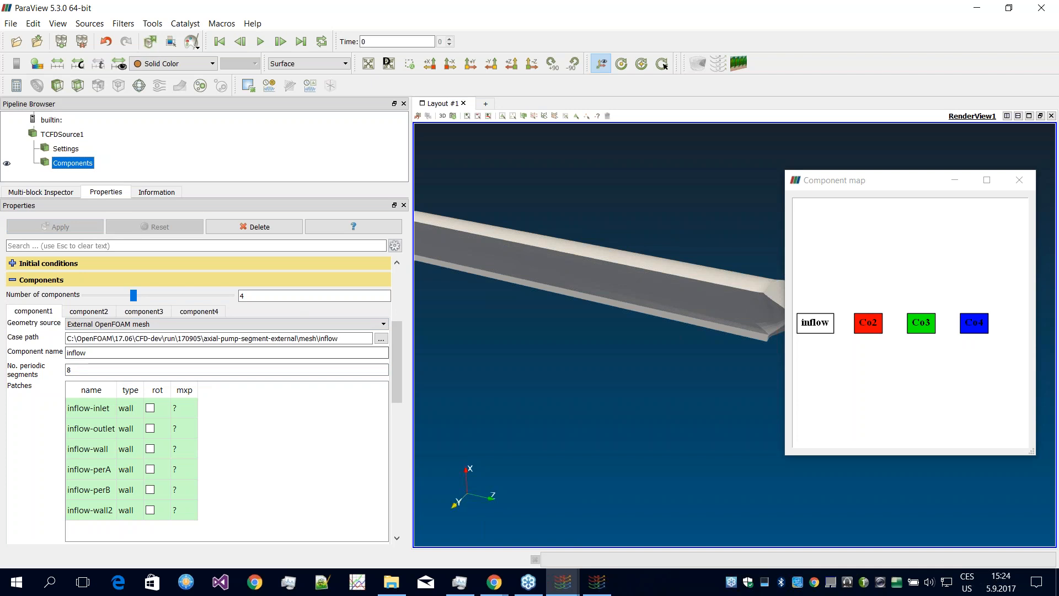
Step: Set the type of the inflow-inlet patch to inlet
left_click_drag(399, 362, 401, 381)
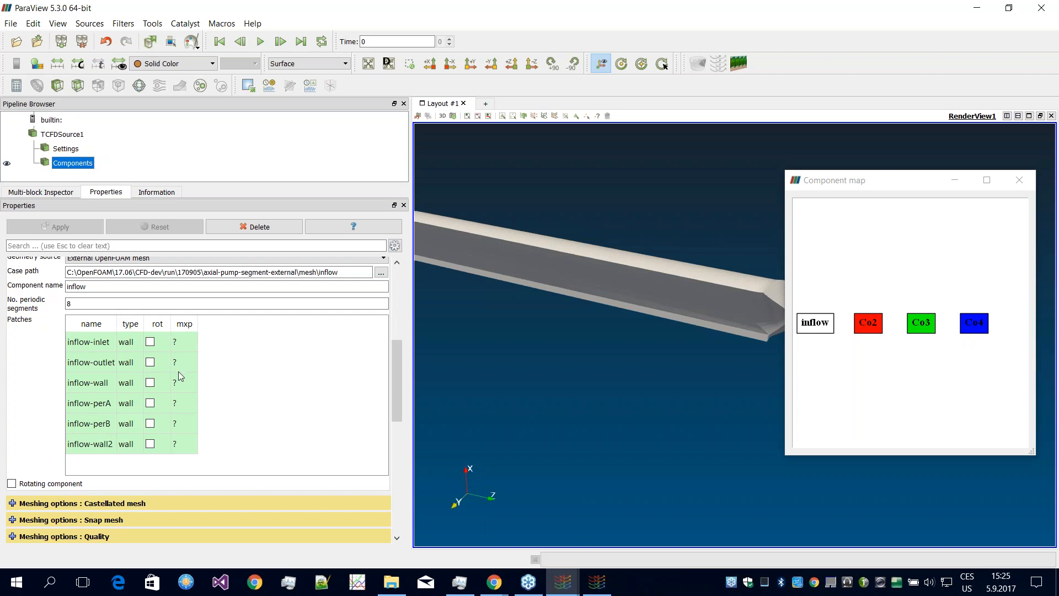
double_click(130, 346)
left_click(130, 346)
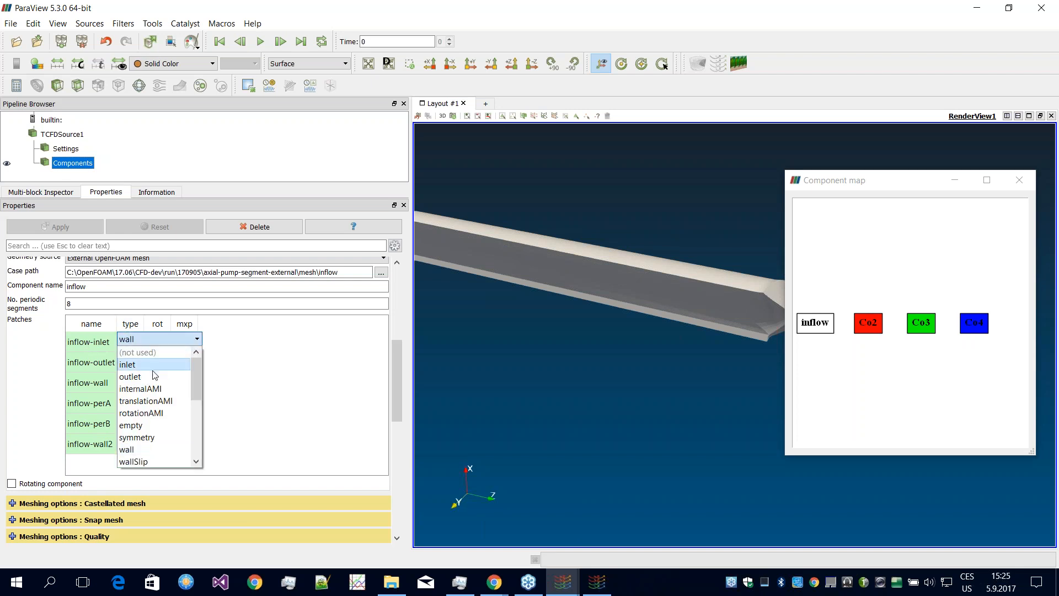
left_click(251, 366)
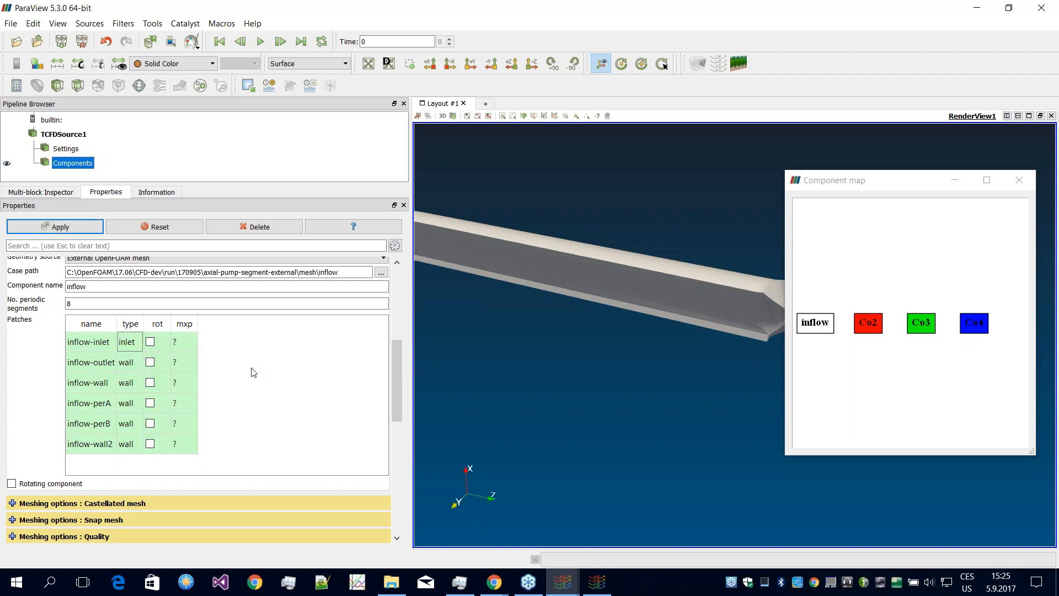
Step: Set the type of the inflow-outlet patch to outletInterface
double_click(130, 362)
left_click(129, 361)
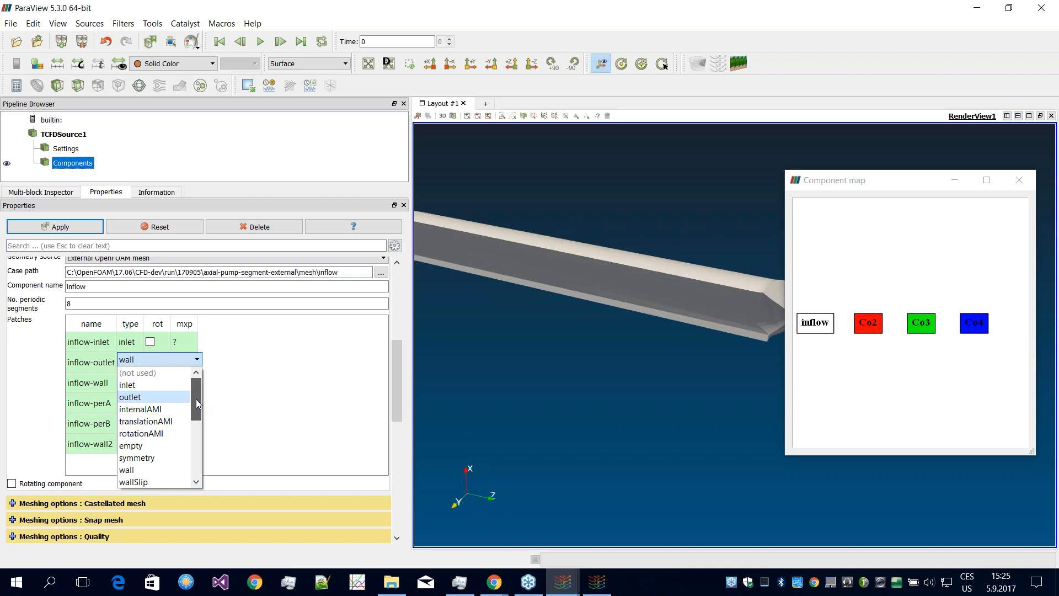
left_click_drag(197, 399, 198, 456)
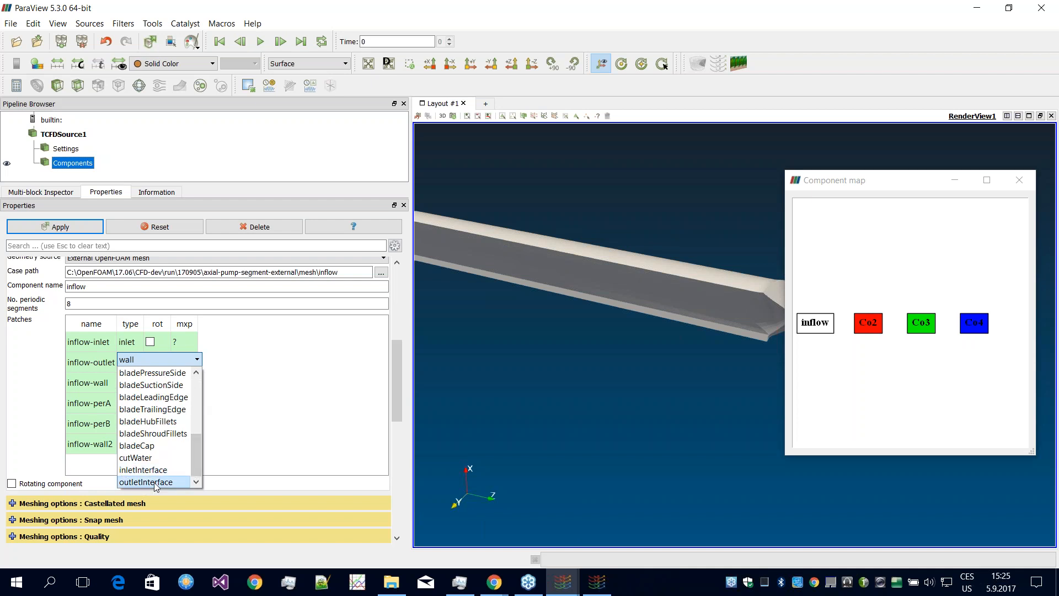
left_click(145, 482)
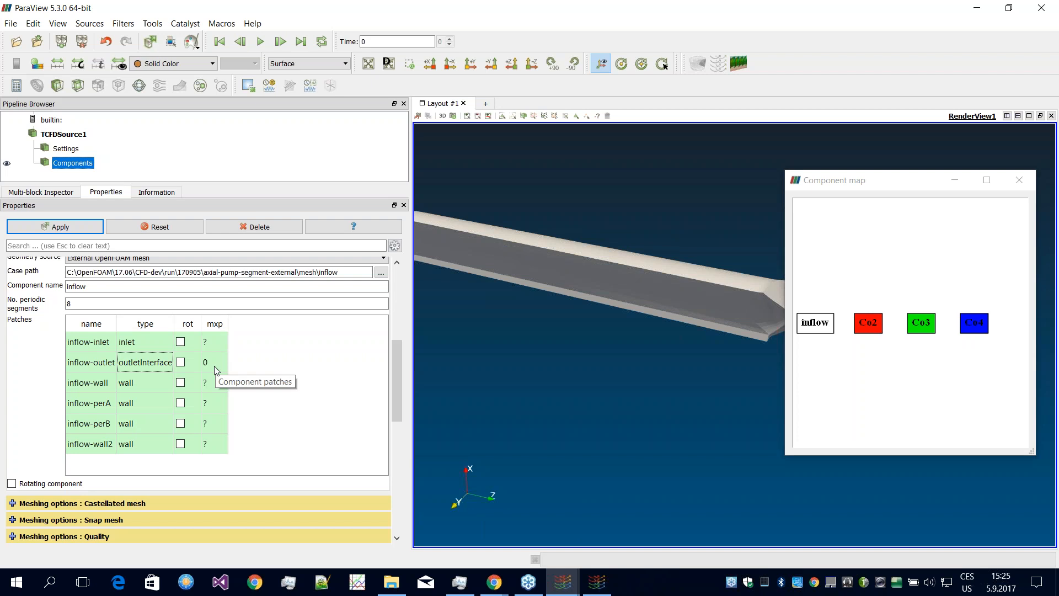
Step: Choose wall as the type of the inflow-wall patch
left_click_drag(521, 319, 585, 318)
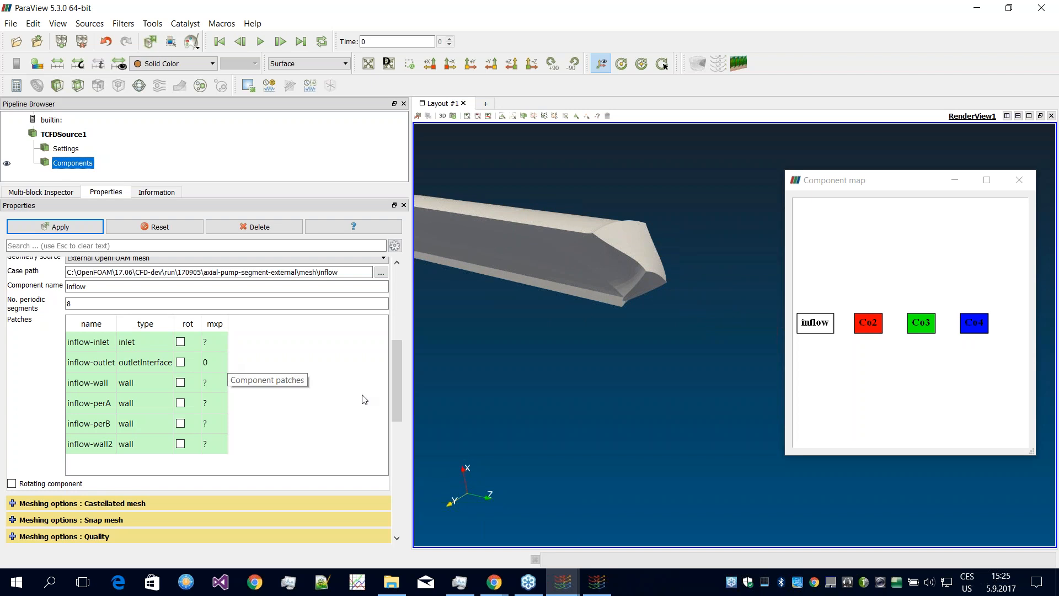
left_click_drag(395, 379, 398, 374)
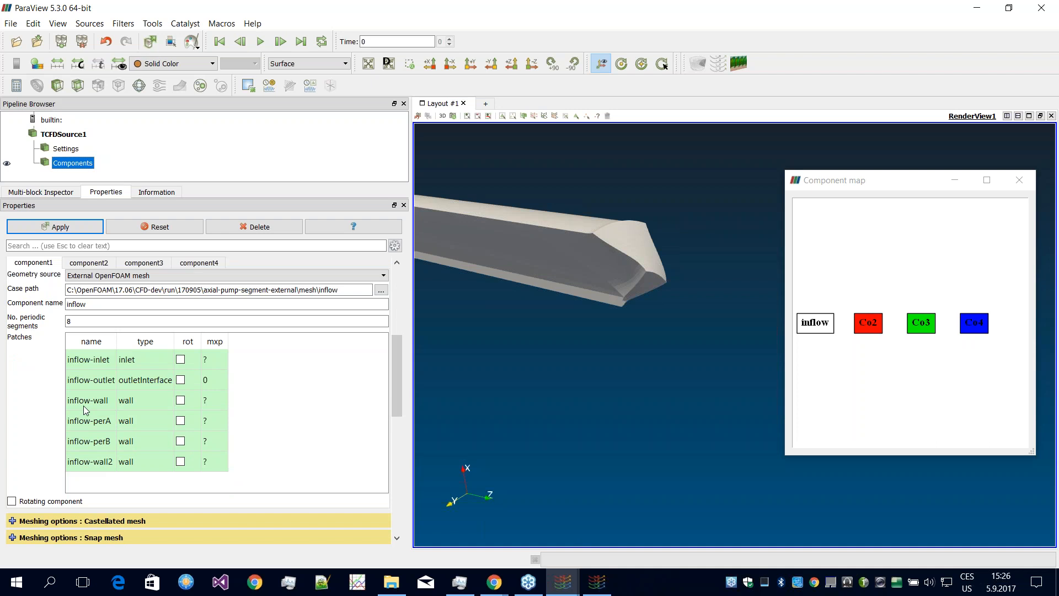
double_click(138, 402)
left_click(138, 402)
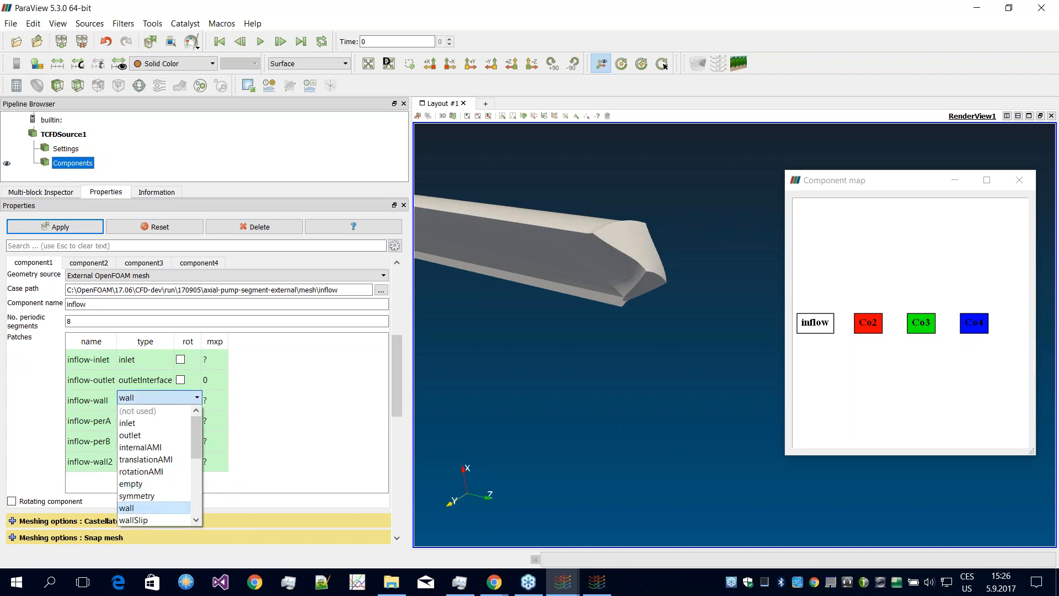
left_click(145, 508)
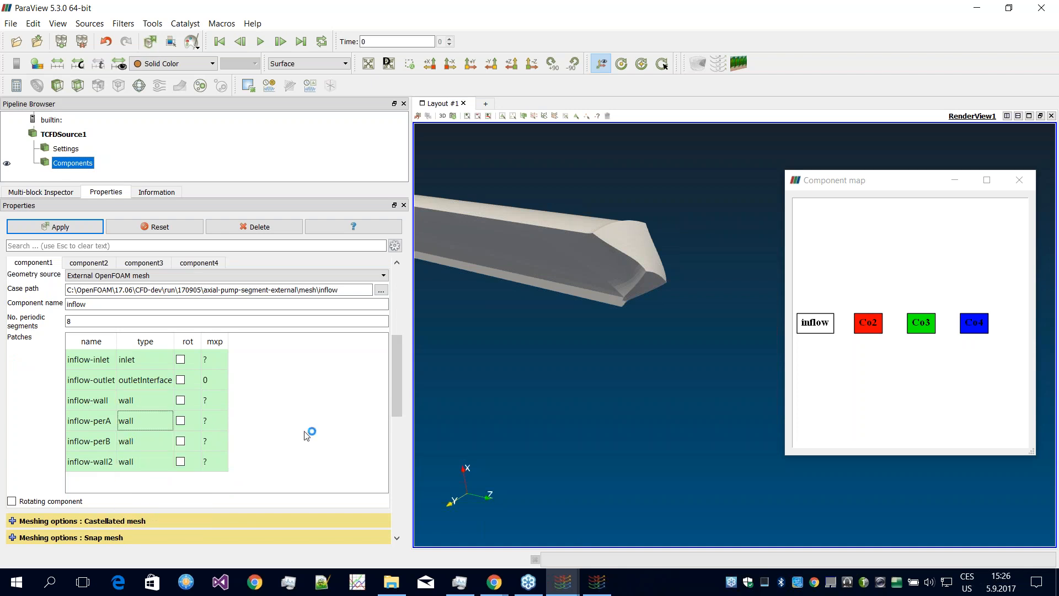
scroll(307, 433, "down", 1)
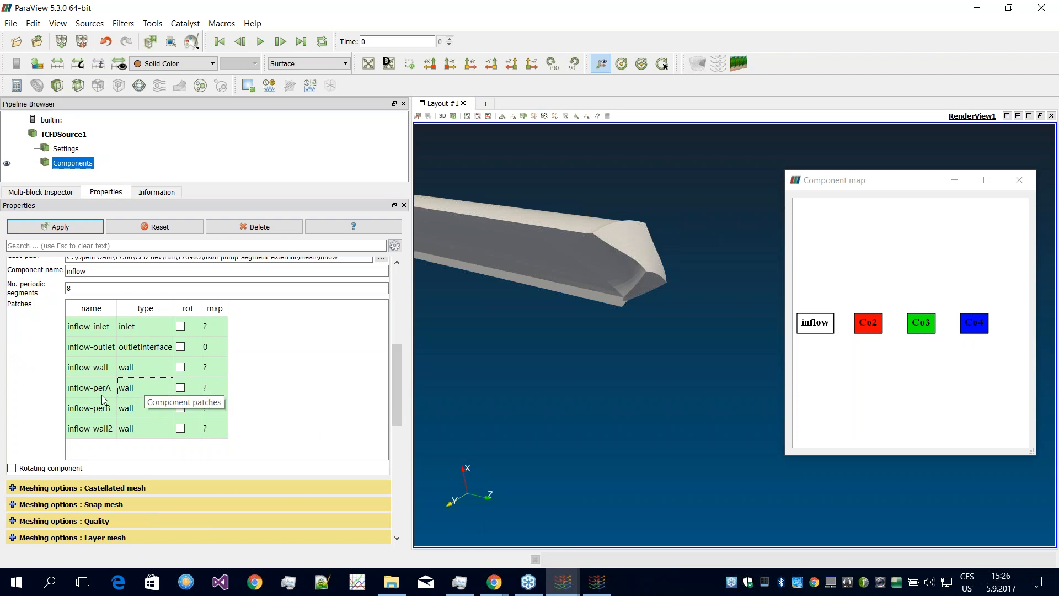
Step: Set the type of both periodic patches, inflow-perA and inflow-perB, to rotationAMI
mouse_move(629, 354)
left_mouse_down()
mouse_move(546, 300)
mouse_move(518, 328)
mouse_move(583, 329)
mouse_move(619, 349)
left_mouse_up()
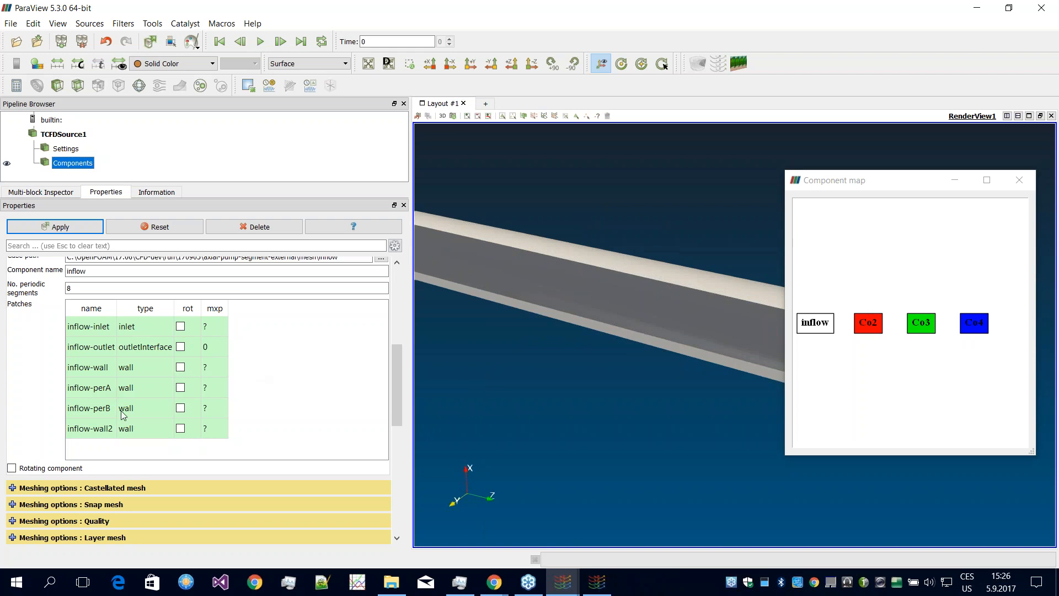
left_click(140, 392)
left_click(140, 390)
left_click(147, 385)
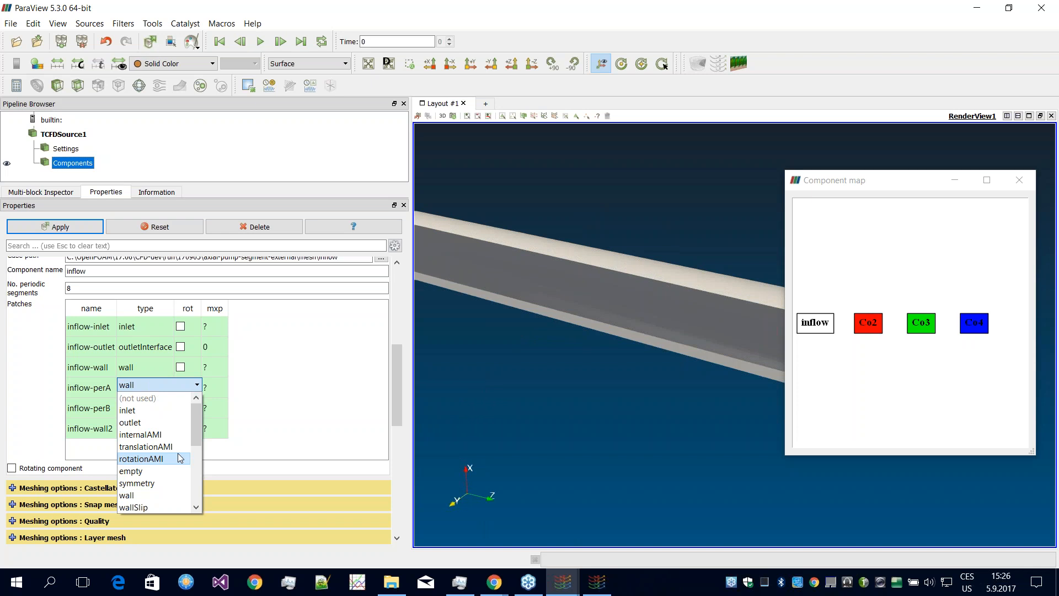
left_click(131, 460)
left_click(153, 405)
left_click(154, 406)
left_click(153, 405)
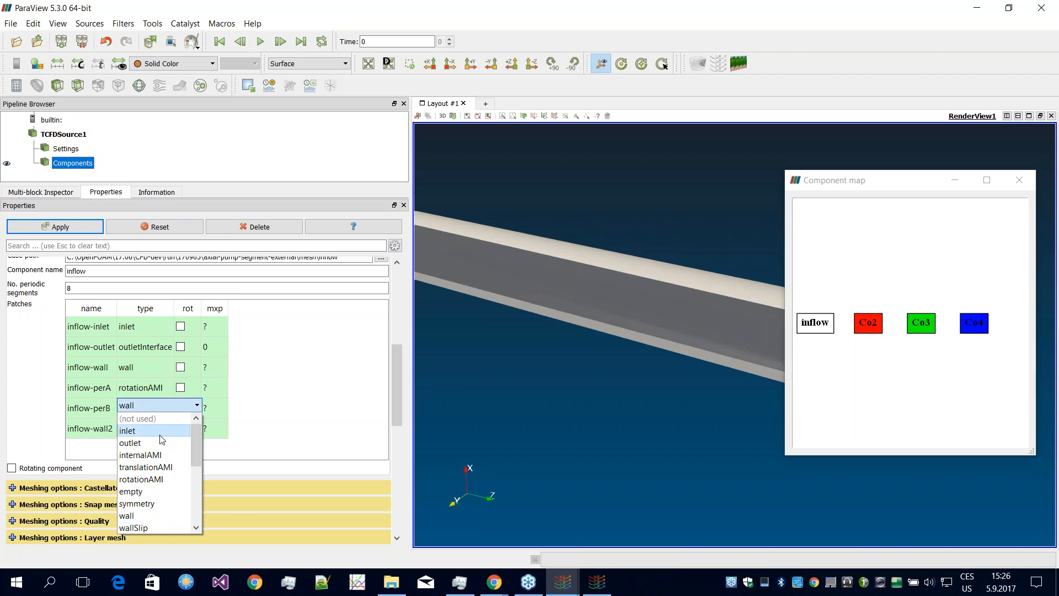
left_click(165, 479)
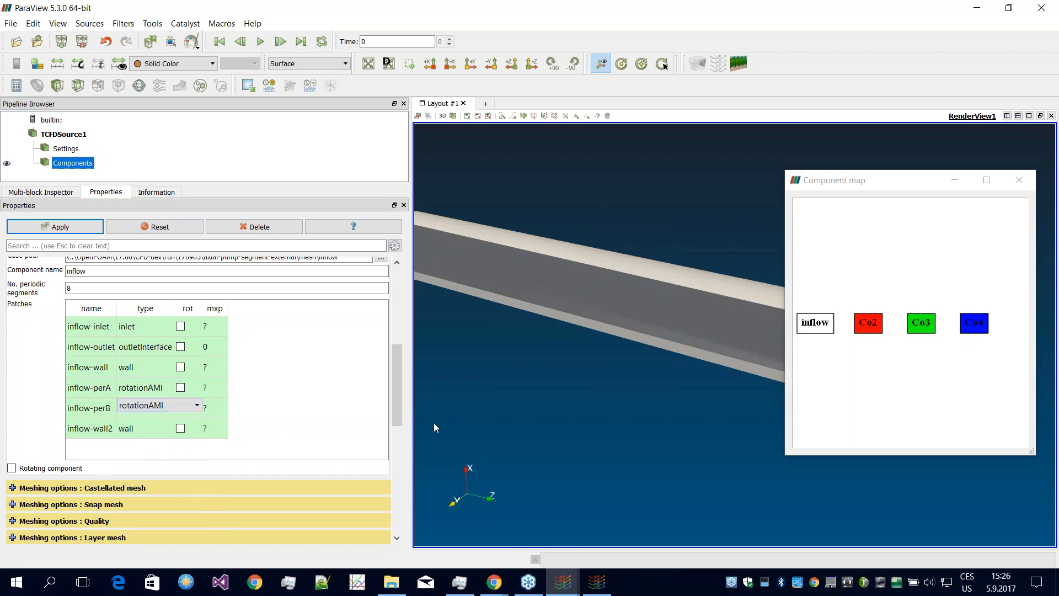
left_click(276, 415)
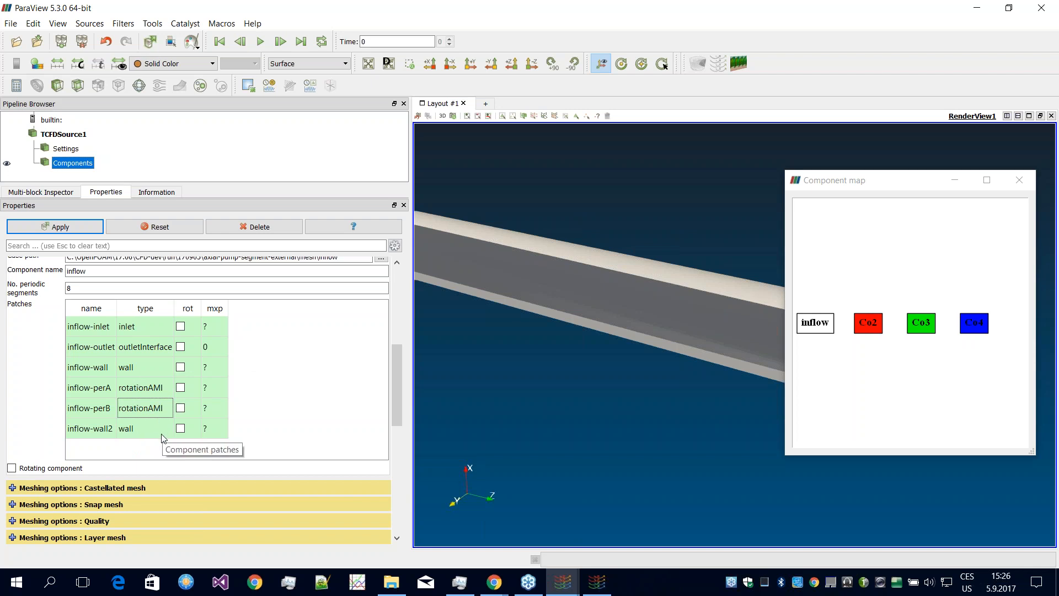
Step: Connect the inflow-perB patch to the inflow-perA rotationAMI patch and apply the patch settings
right_click(142, 409)
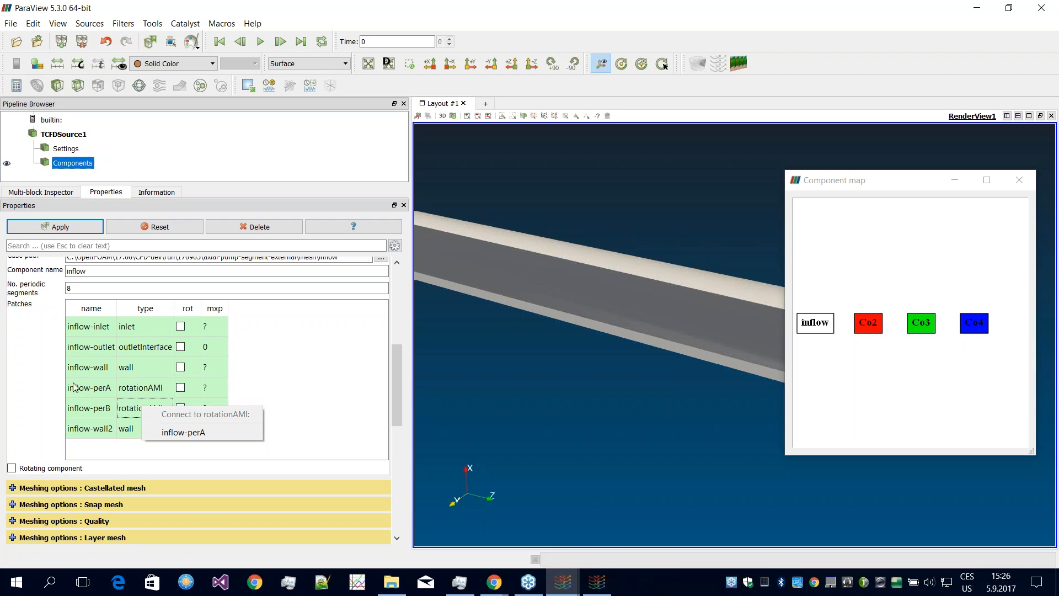
right_click(133, 411)
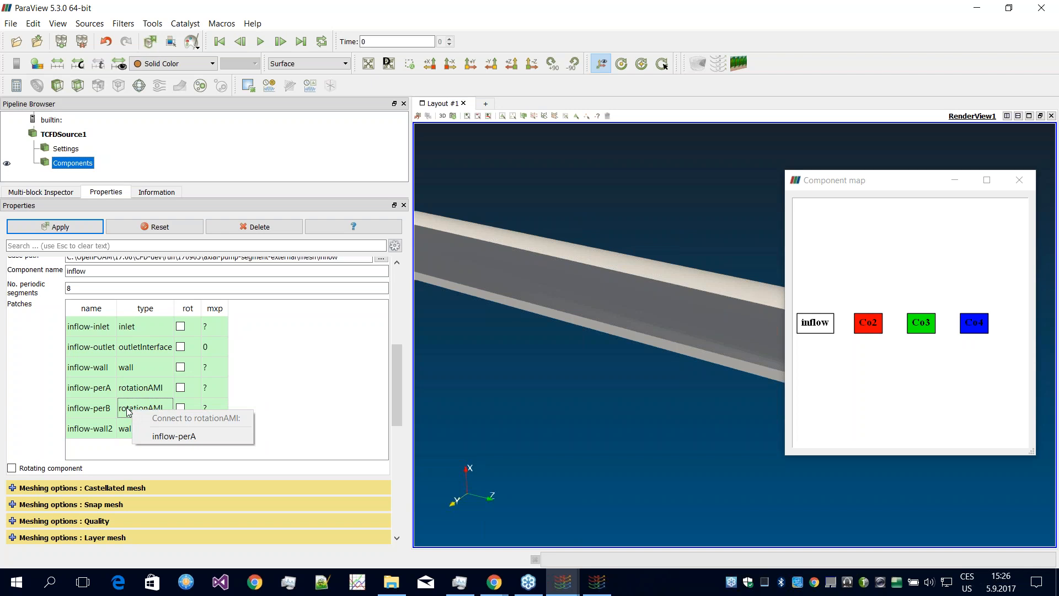
left_click(184, 440)
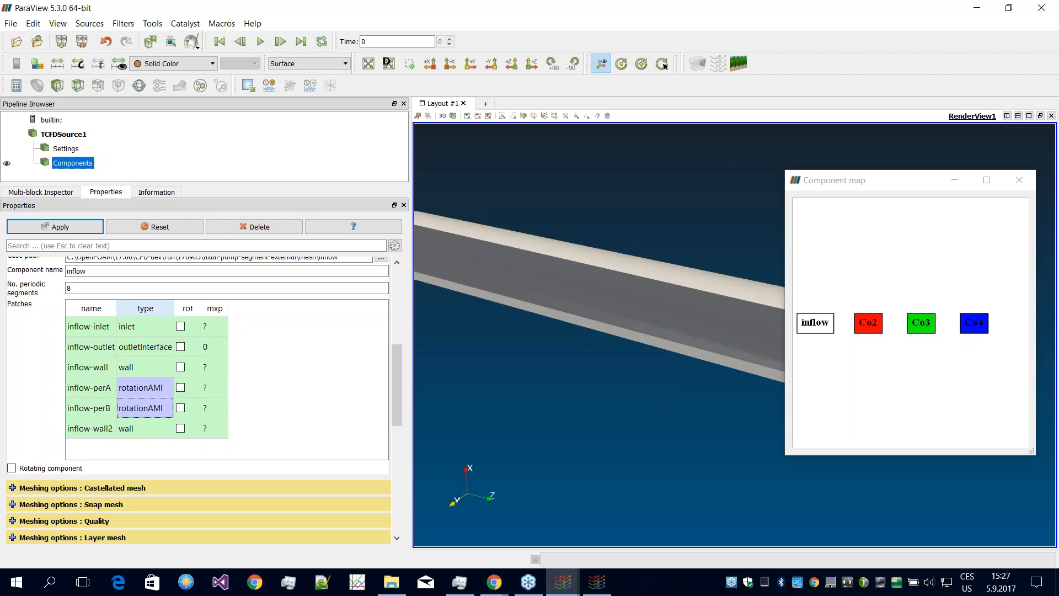
left_click(78, 229)
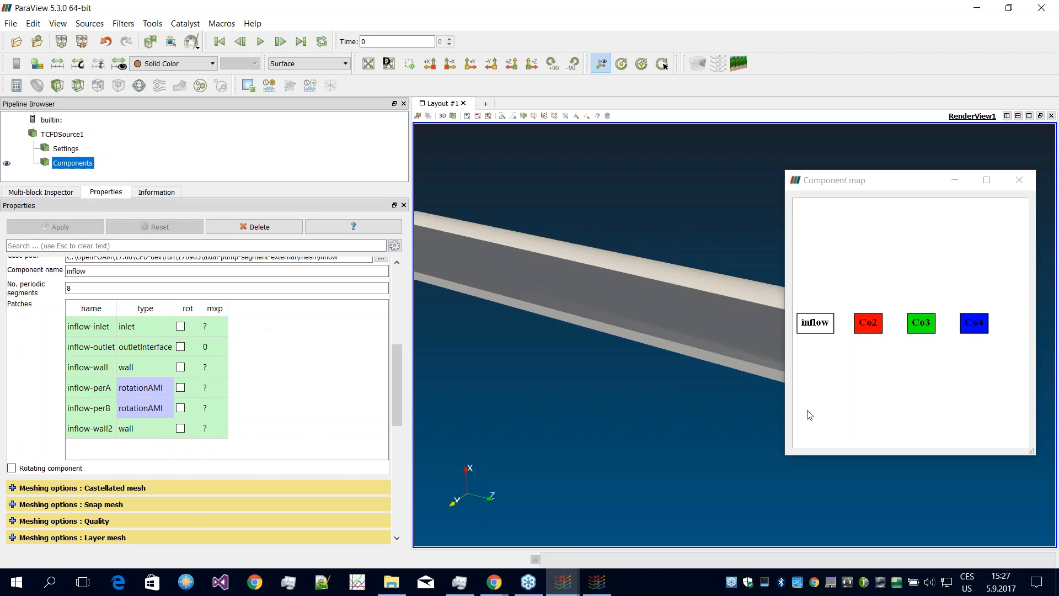
Step: Connect the inflow-outlet interface patch to component Co2
middle_click_drag(699, 363, 635, 339)
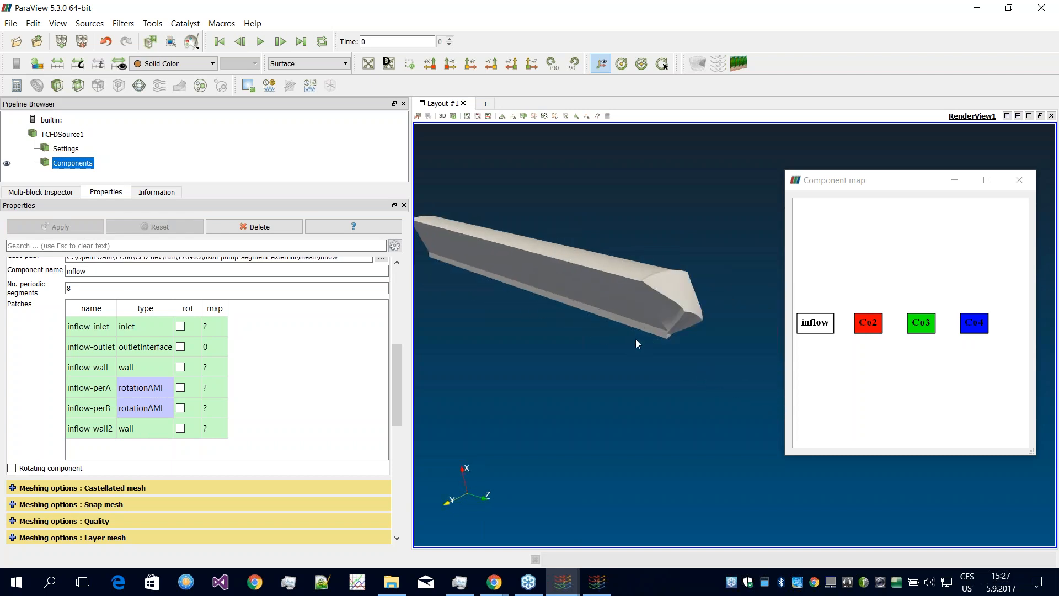
scroll(317, 399, "up", 2)
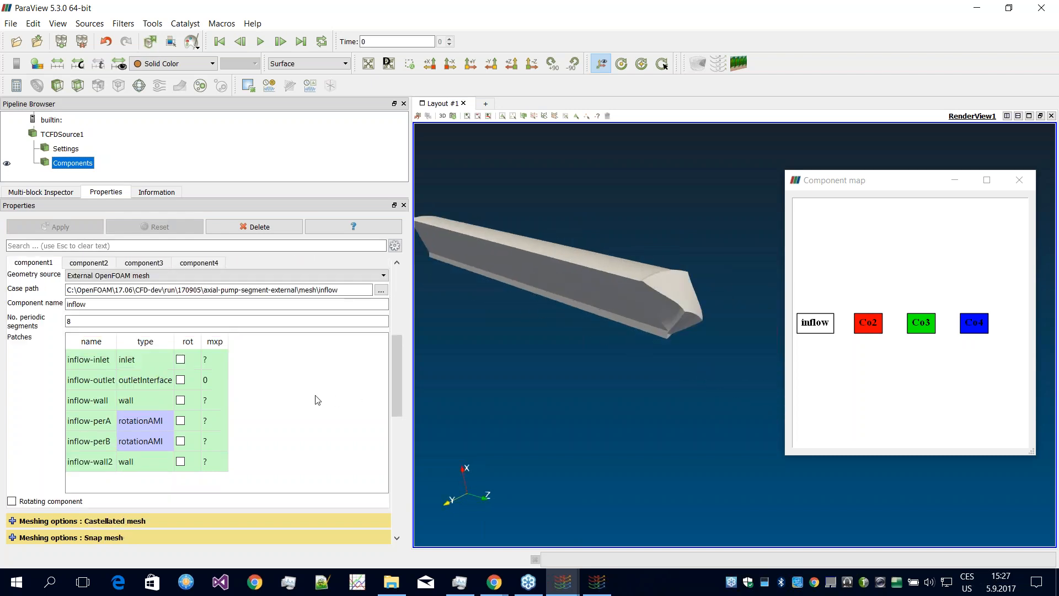
scroll(318, 400, "down", 2)
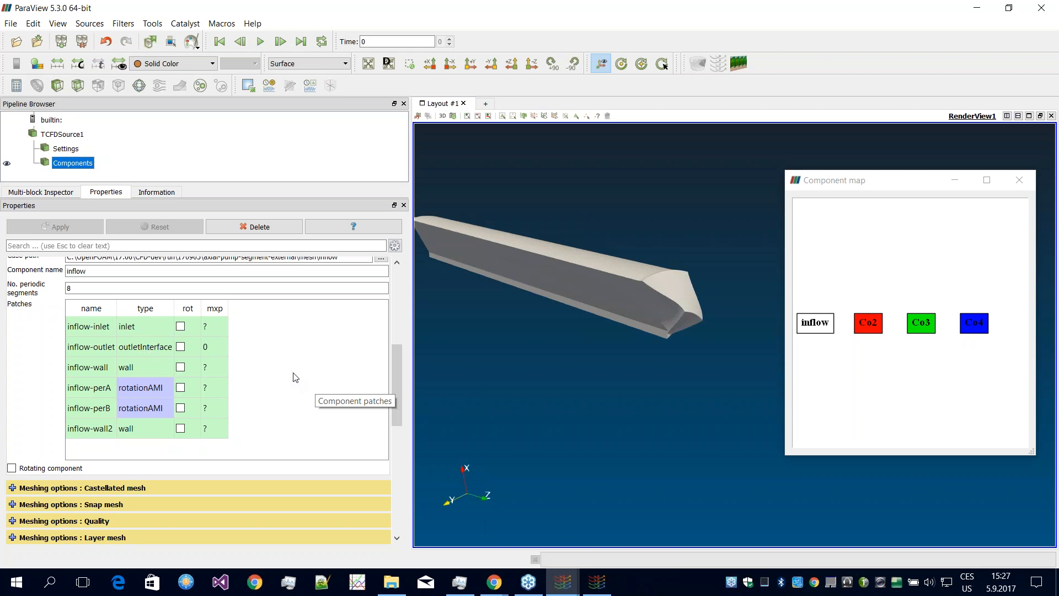
right_click(137, 349)
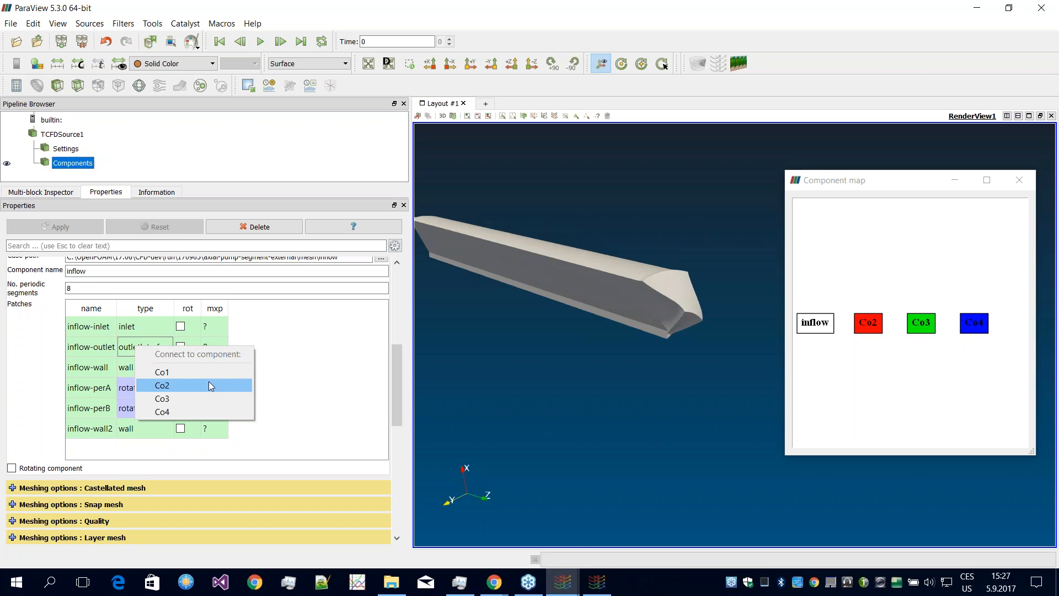
left_click(209, 384)
right_click(135, 349)
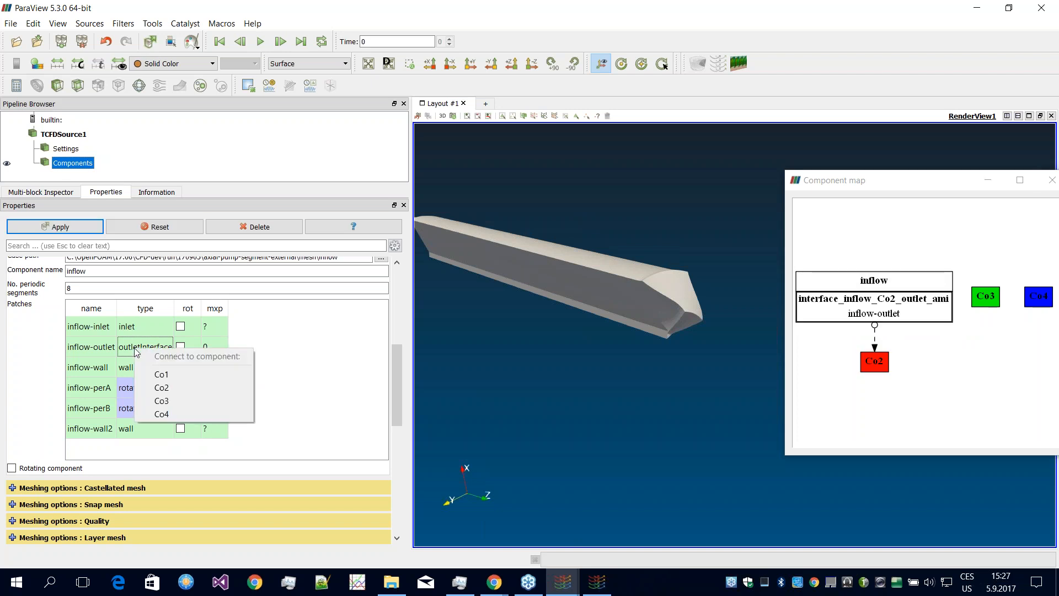
Step: Set the geometry source of component2 to External OpenFOAM mesh
left_click(176, 386)
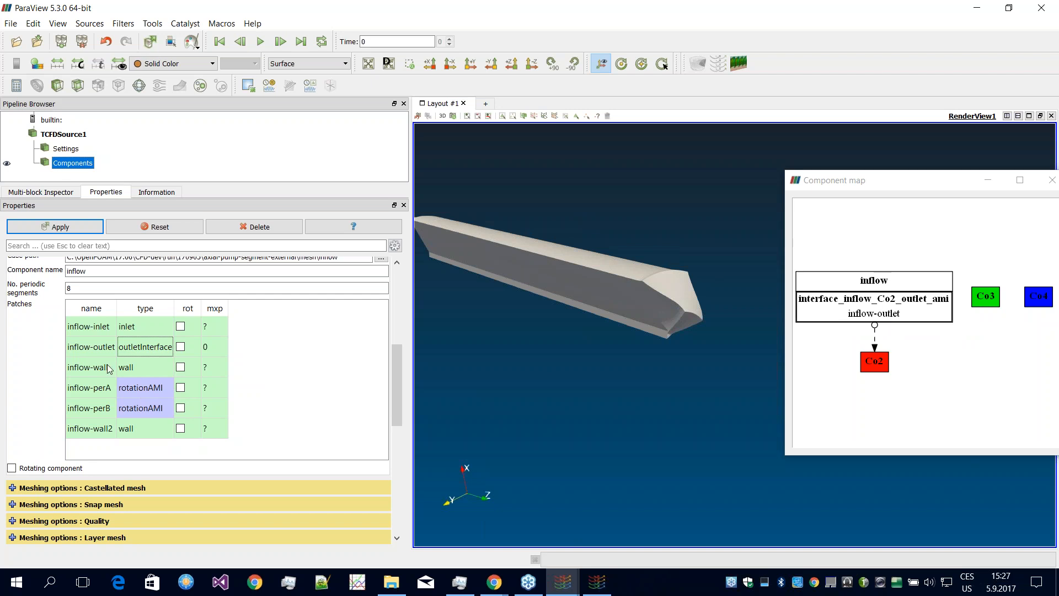
left_click_drag(473, 216, 593, 205)
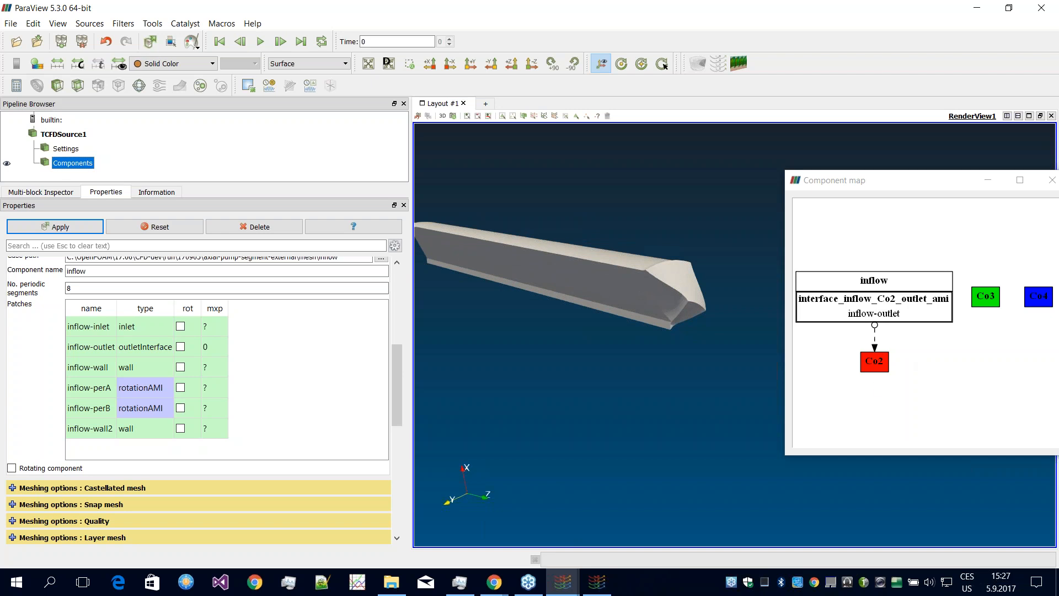
scroll(401, 368, "up", 1)
scroll(400, 368, "up", 2)
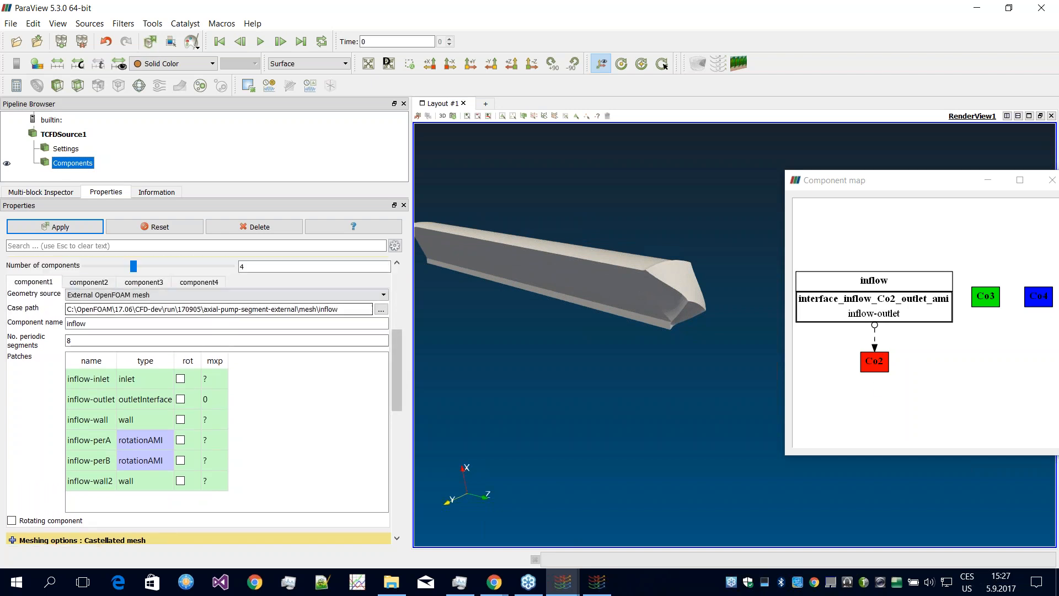
left_click(88, 282)
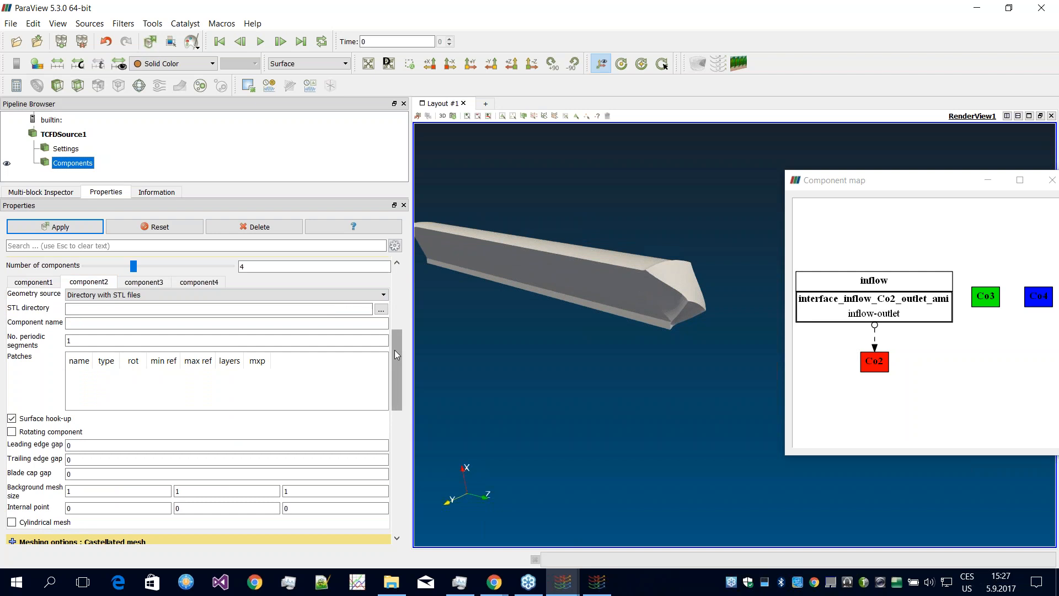
left_click(221, 295)
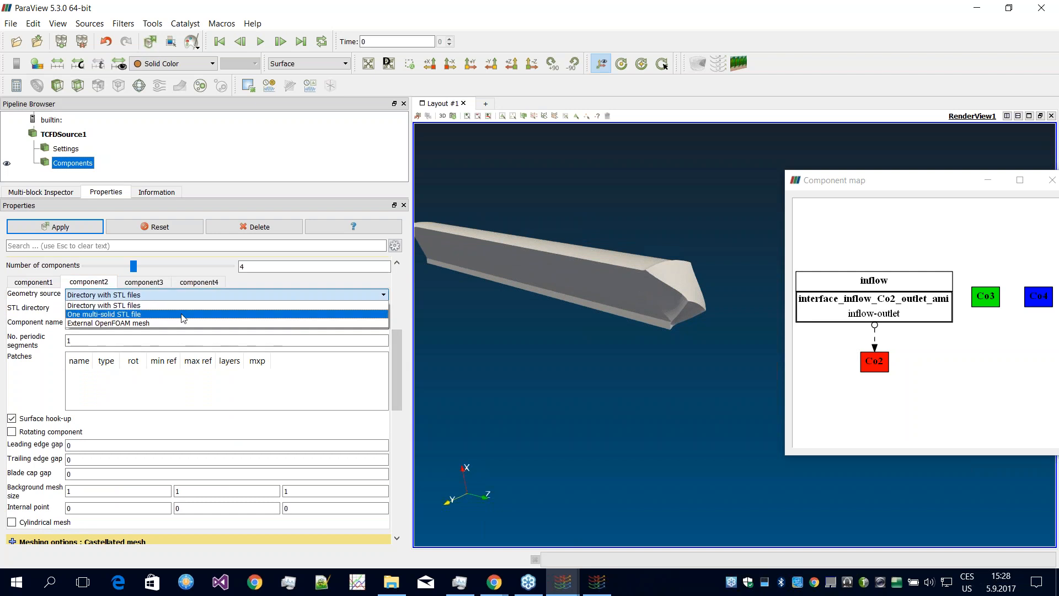
left_click(163, 324)
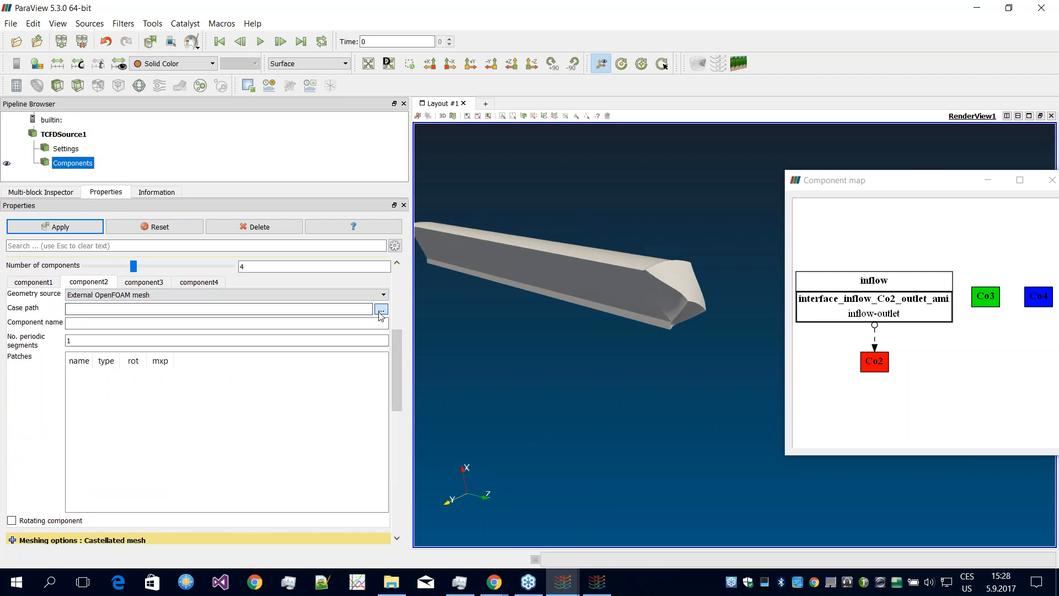
Step: Choose the impeller folder in the mesh directory as component2's case path and apply it
left_click(381, 309)
left_click(416, 34)
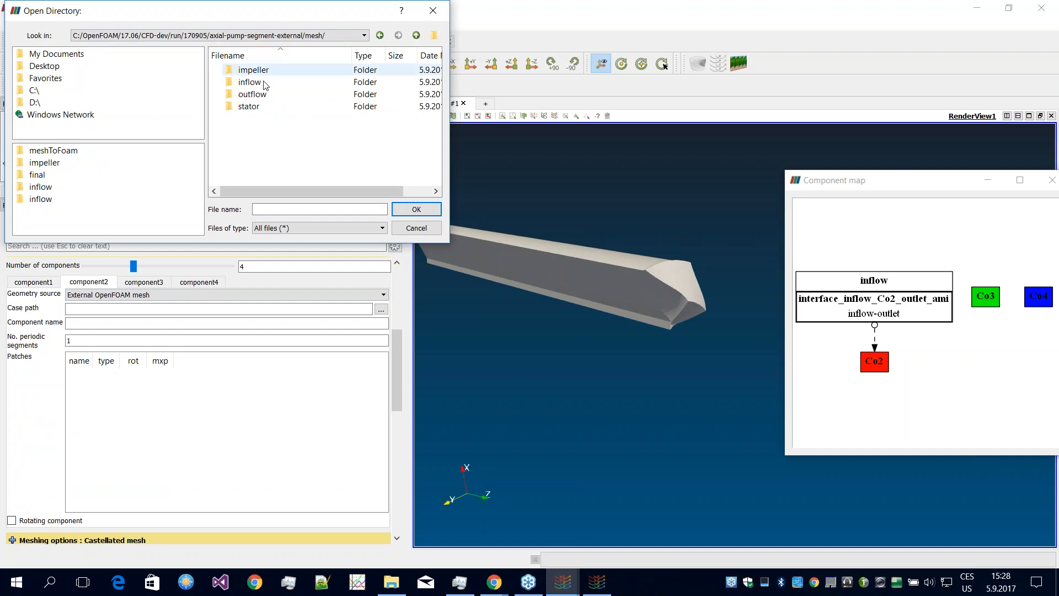
left_click(273, 70)
left_click(417, 210)
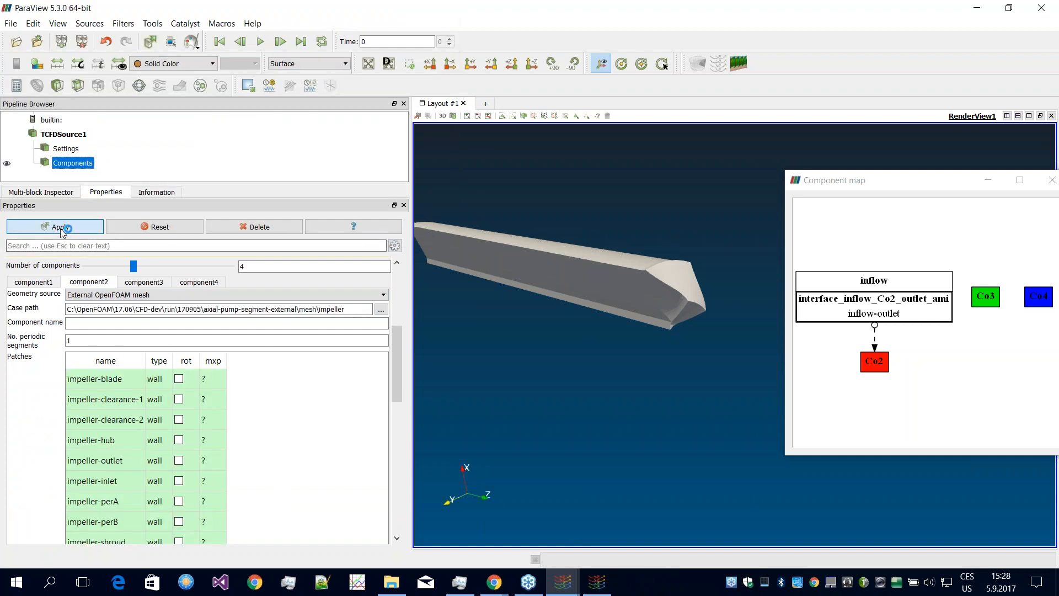
left_click_drag(670, 311, 678, 319)
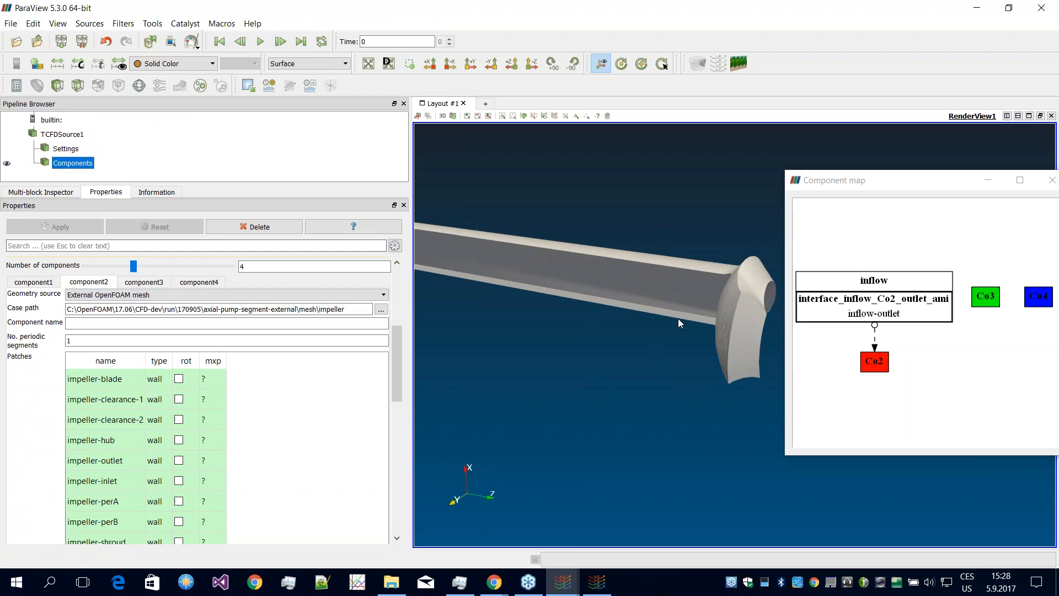
Step: Colour the displayed components by vtkBlockColors so that the regions can be told apart
left_click(163, 64)
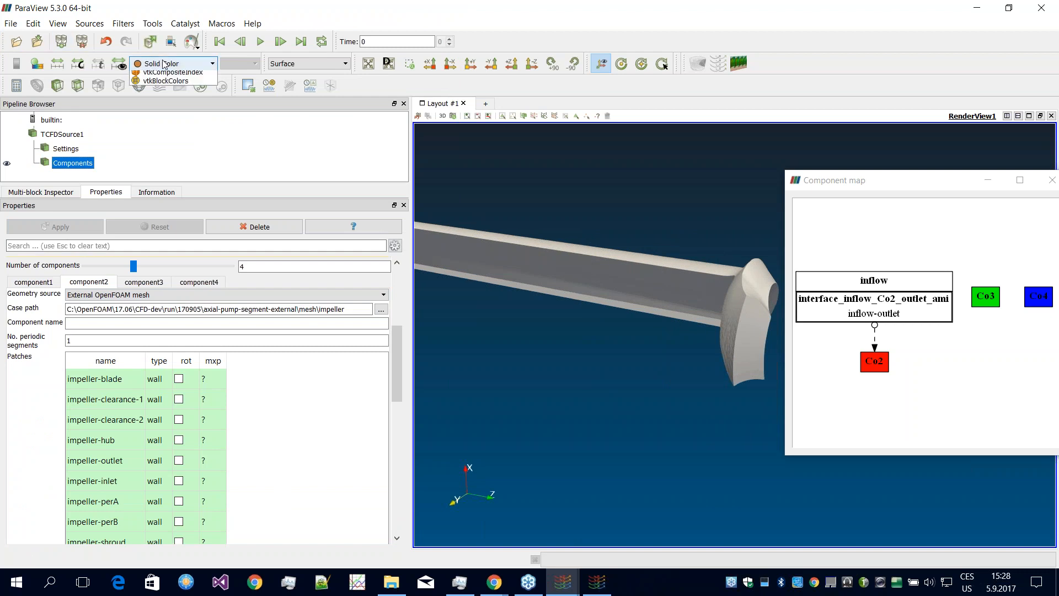
left_click(173, 84)
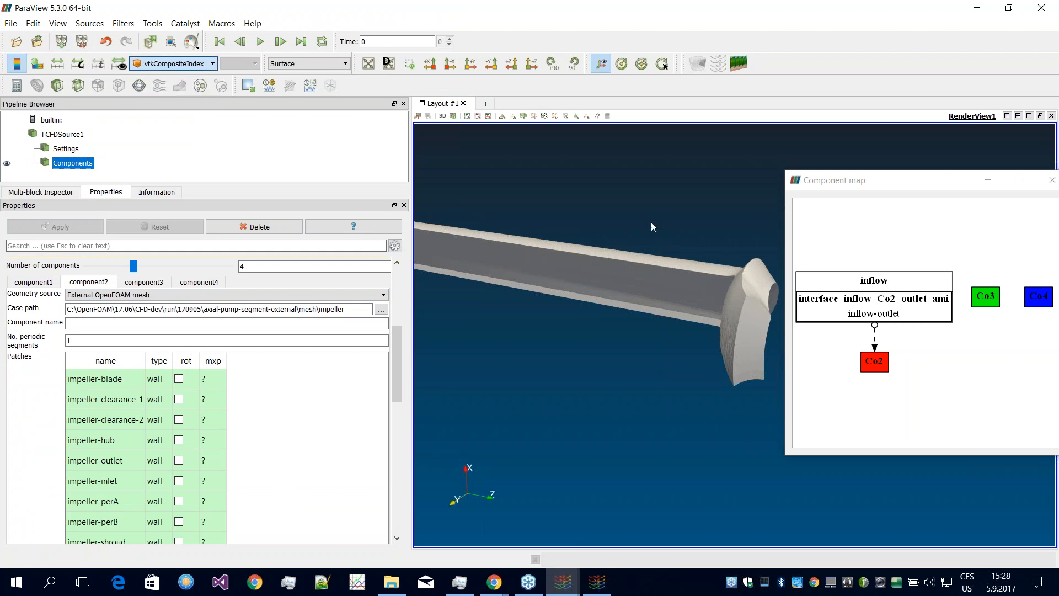
left_click_drag(618, 265, 673, 276)
left_click(157, 63)
left_click(162, 93)
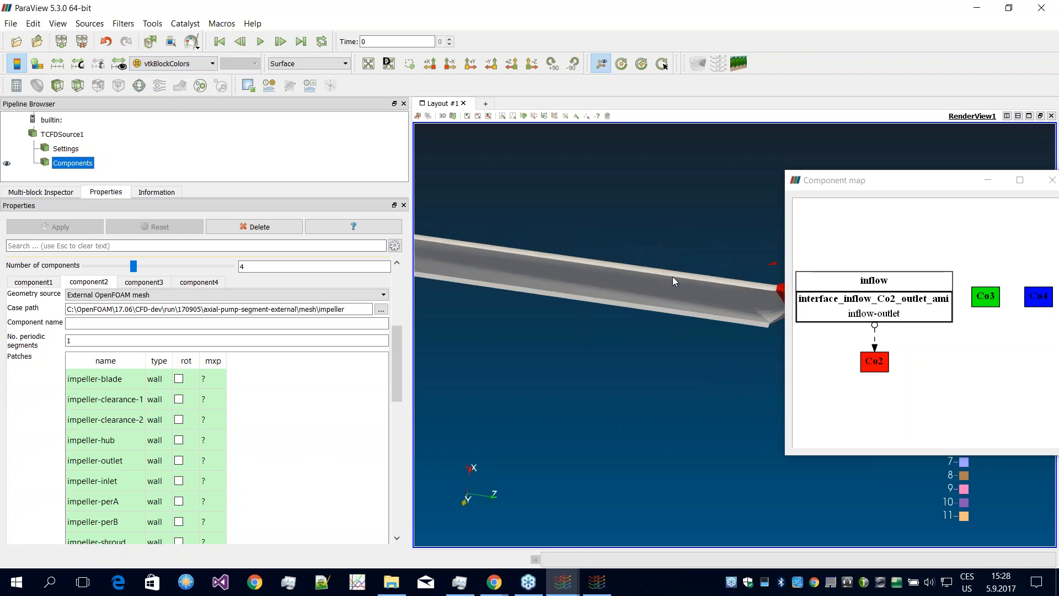
left_click_drag(636, 323, 660, 414)
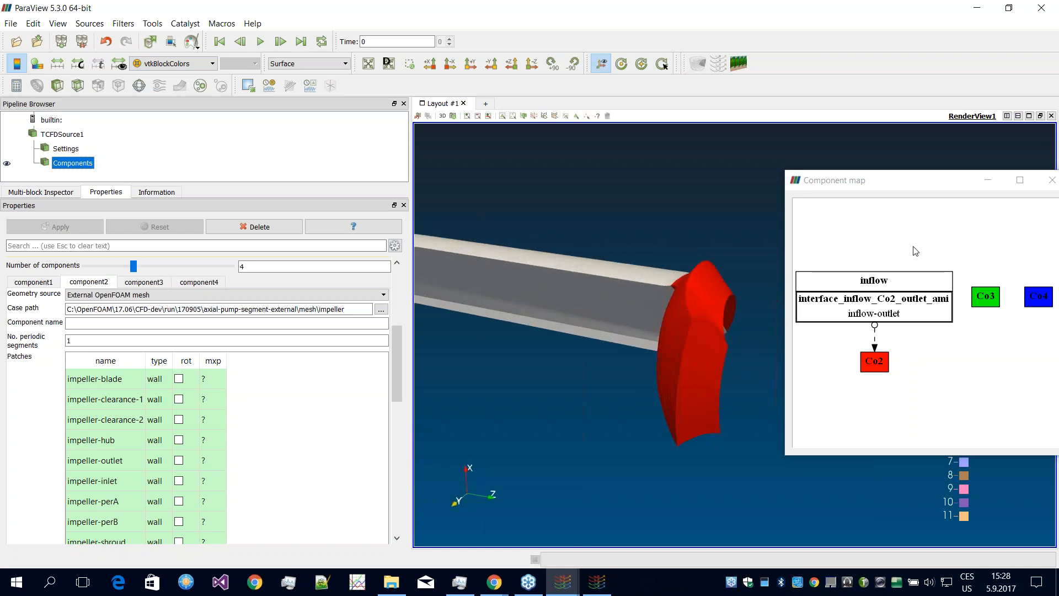
Step: Name component2 rotor and apply the change
scroll(399, 365, "up", 1)
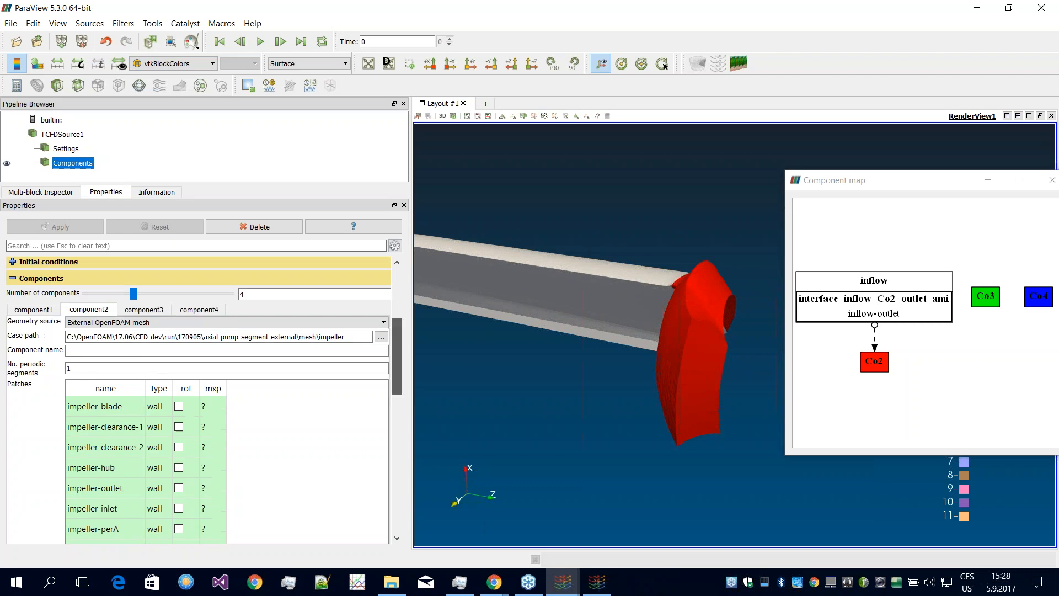
left_click(137, 355)
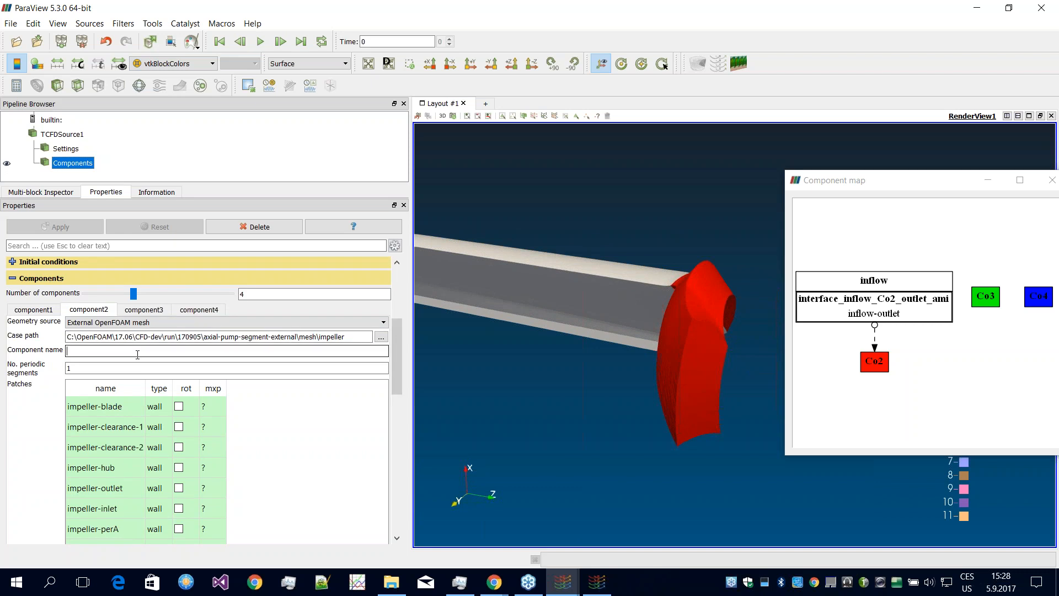
type("rotor")
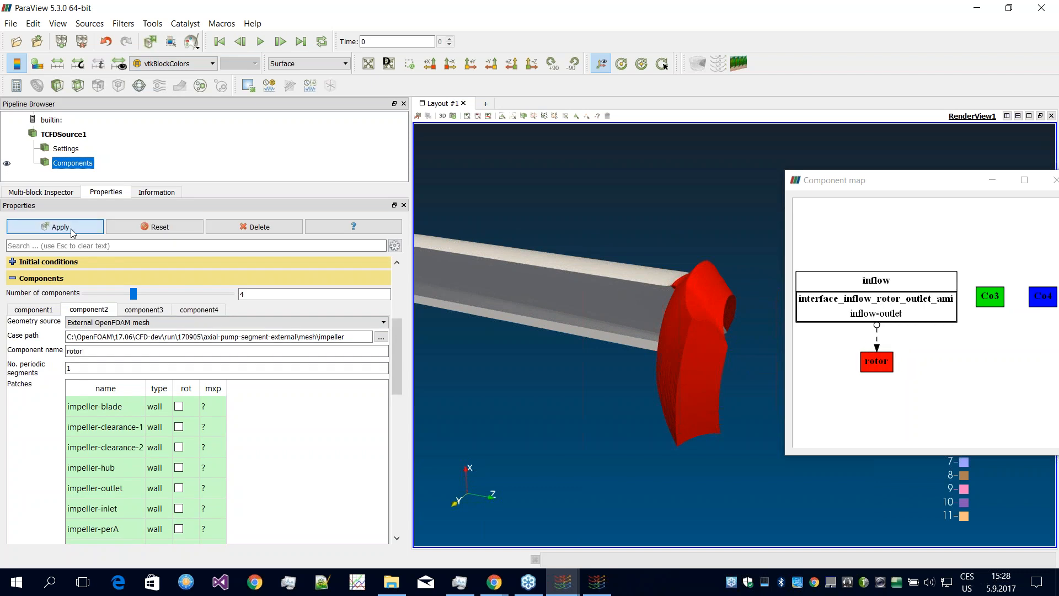
left_click(71, 229)
Step: Set the rotor component's number of periodic segments to 8 and apply the change
left_click(98, 368)
key("BackSpace")
type("8")
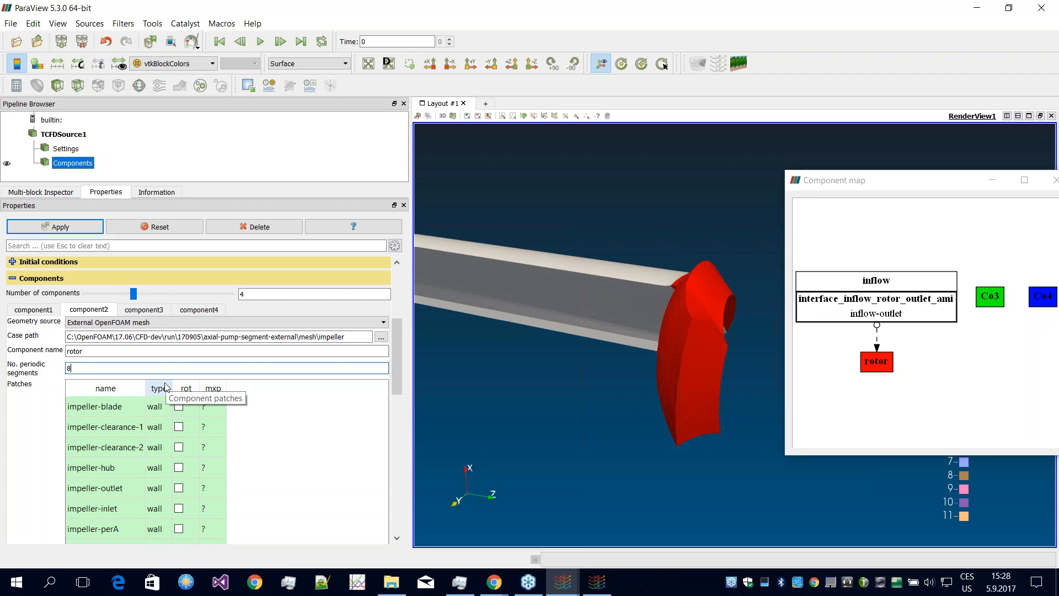
left_click(72, 227)
Step: Set the type of the rotor's impeller-inlet patch to inletInterface
left_click_drag(564, 365, 644, 270)
middle_click_drag(646, 382, 598, 328)
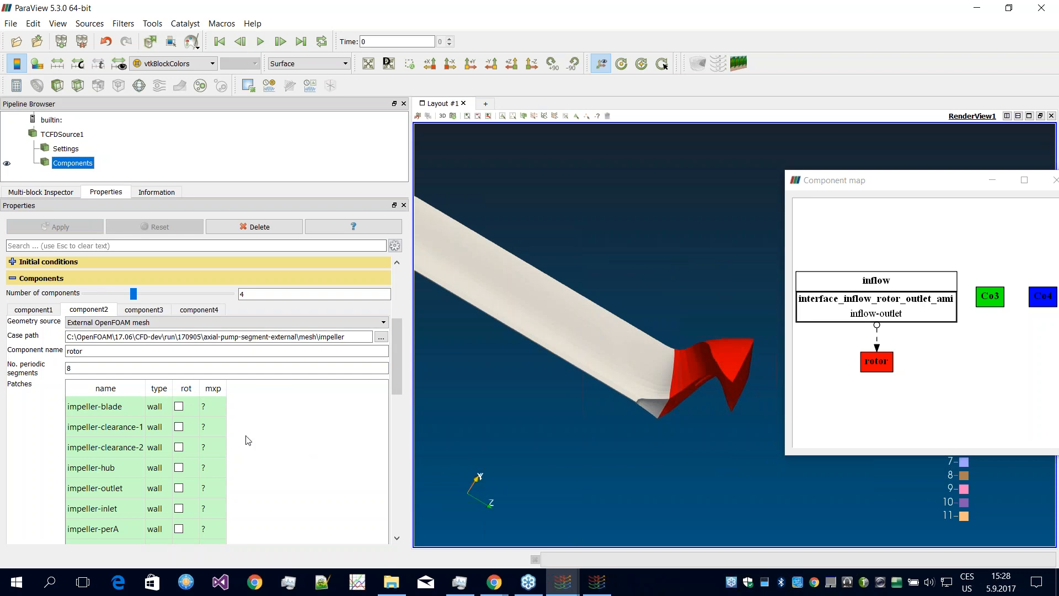
left_click_drag(689, 363, 718, 307)
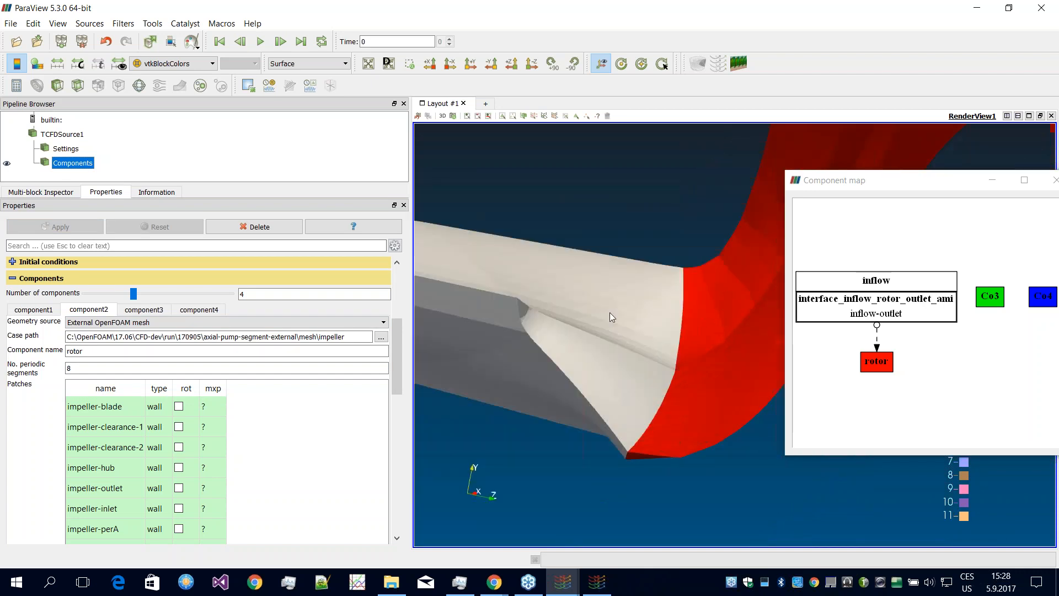
left_click_drag(640, 369, 634, 331)
scroll(269, 424, "down", 3)
scroll(272, 426, "up", 2)
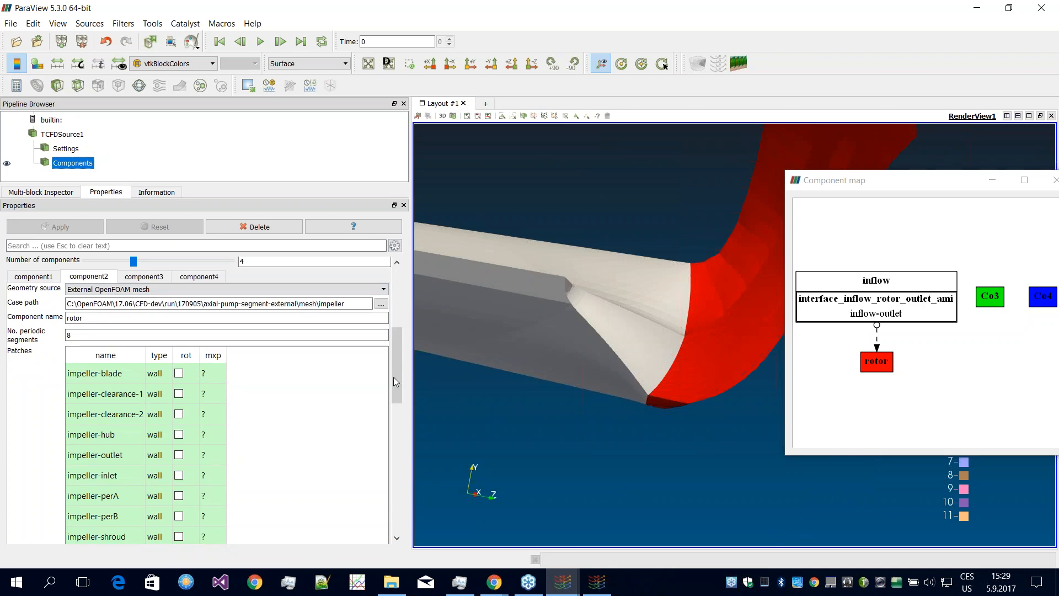
scroll(392, 376, "down", 1)
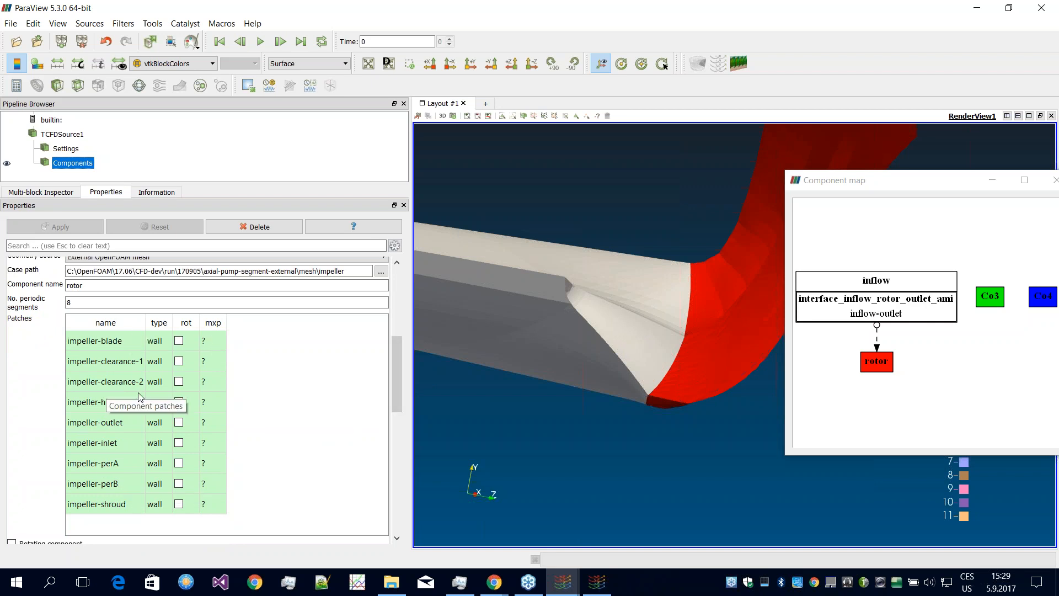
double_click(156, 442)
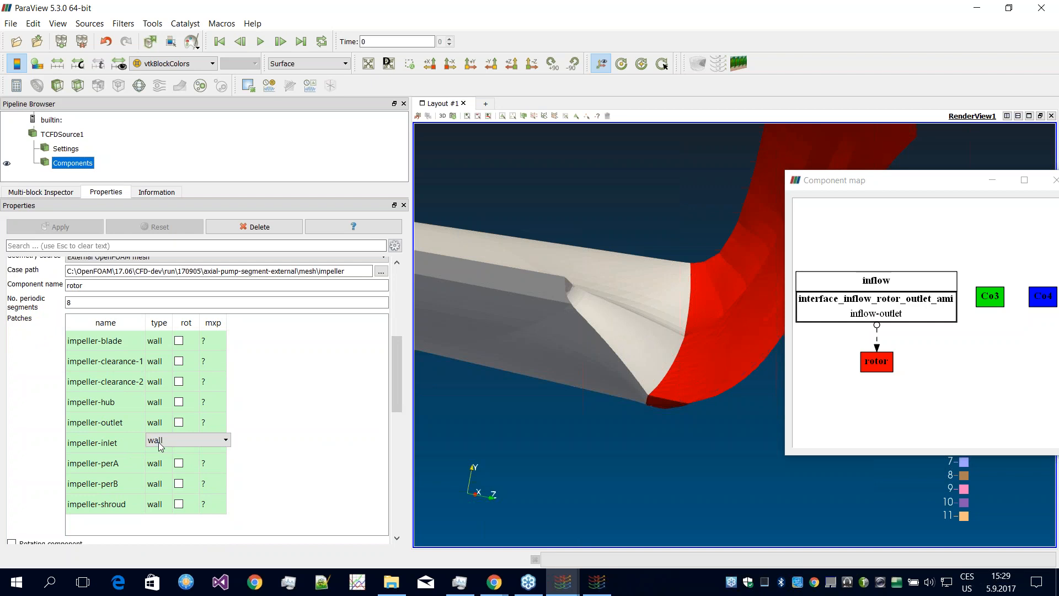
left_click(160, 442)
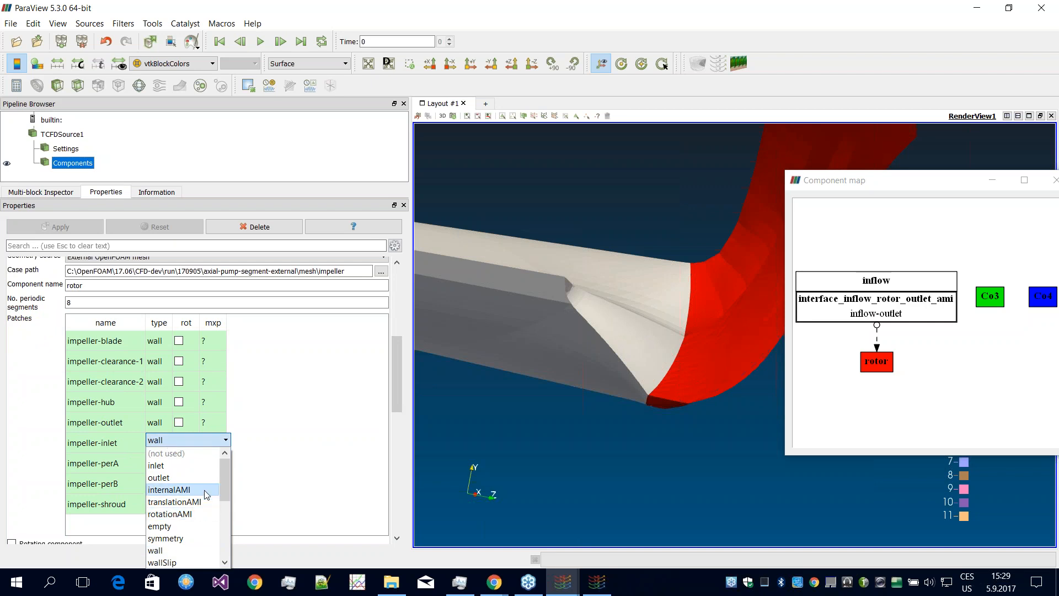
scroll(228, 485, "down", 5)
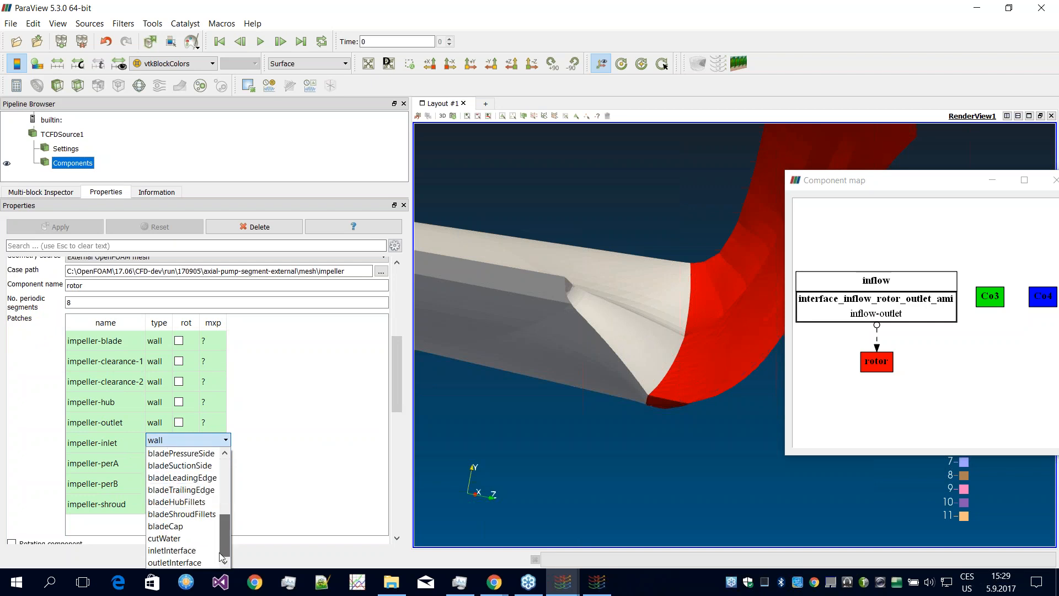
left_click(182, 541)
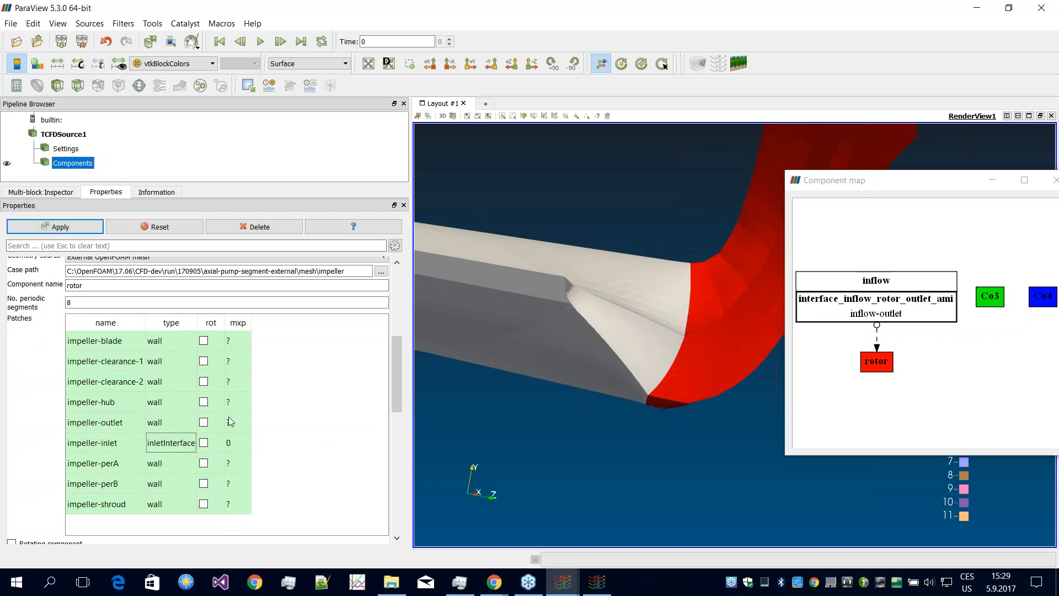
Step: Connect the impeller-inlet interface patch to component Co1 and set the impeller-blade patch type to blade
left_click(233, 446)
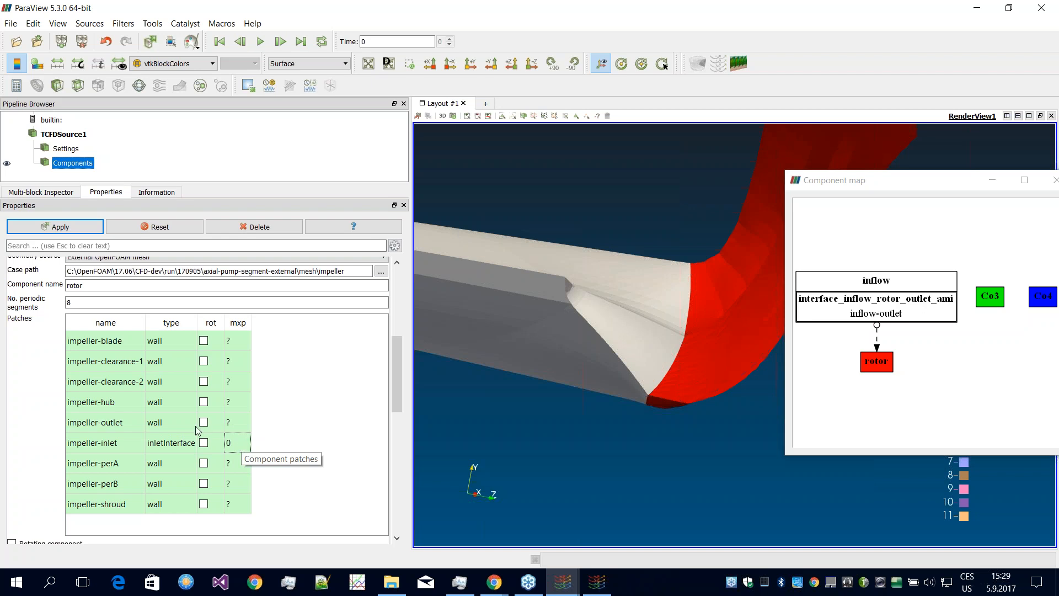
right_click(159, 443)
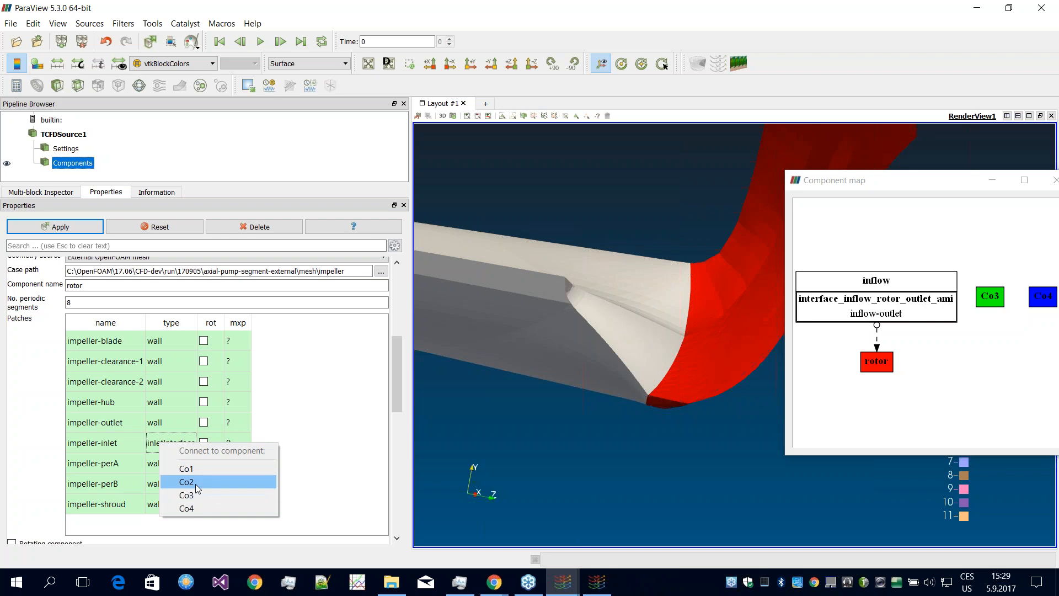
left_click(194, 468)
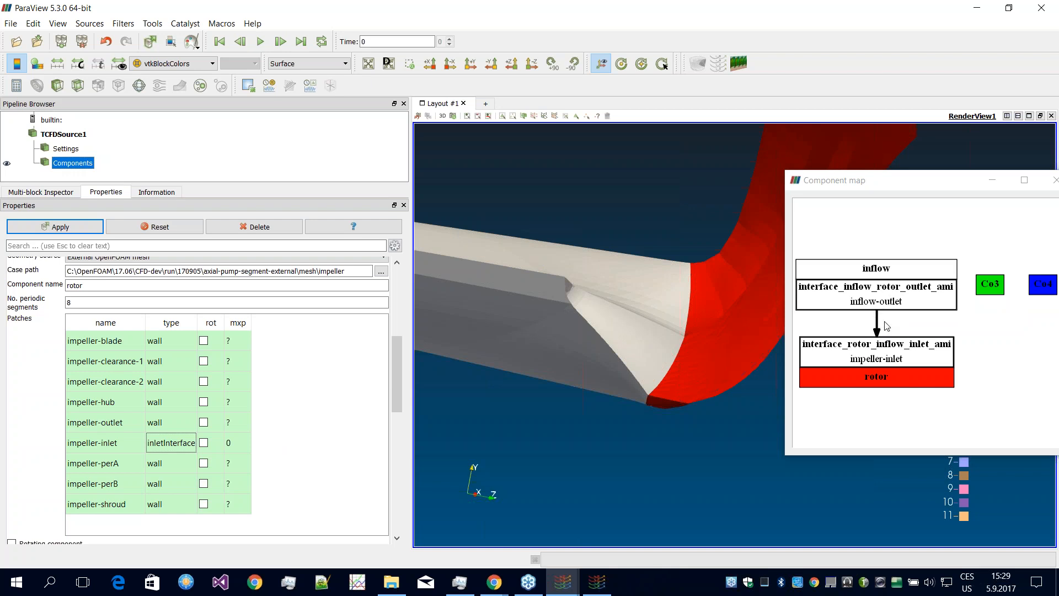
double_click(155, 342)
left_click(176, 428)
Step: Display the component meshes as Surface With Edges
left_click_drag(606, 366, 561, 323)
left_click_drag(626, 331, 651, 327)
scroll(666, 361, "up", 5)
left_click(320, 65)
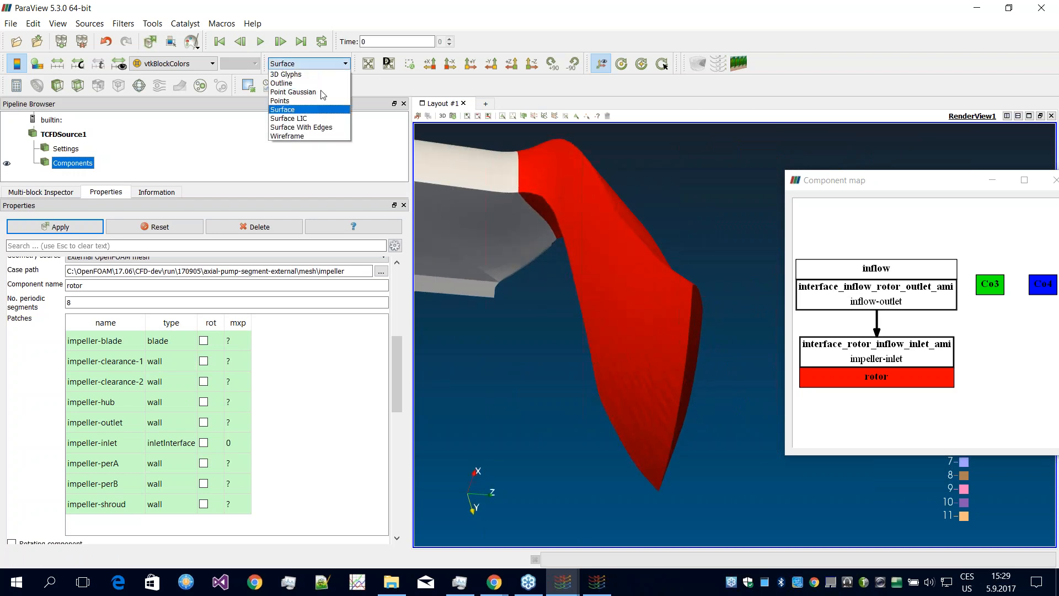
left_click(324, 130)
Step: Examine the rotor's mesh edges closely around the blade and the narrow clearance region
scroll(577, 252, "up", 5)
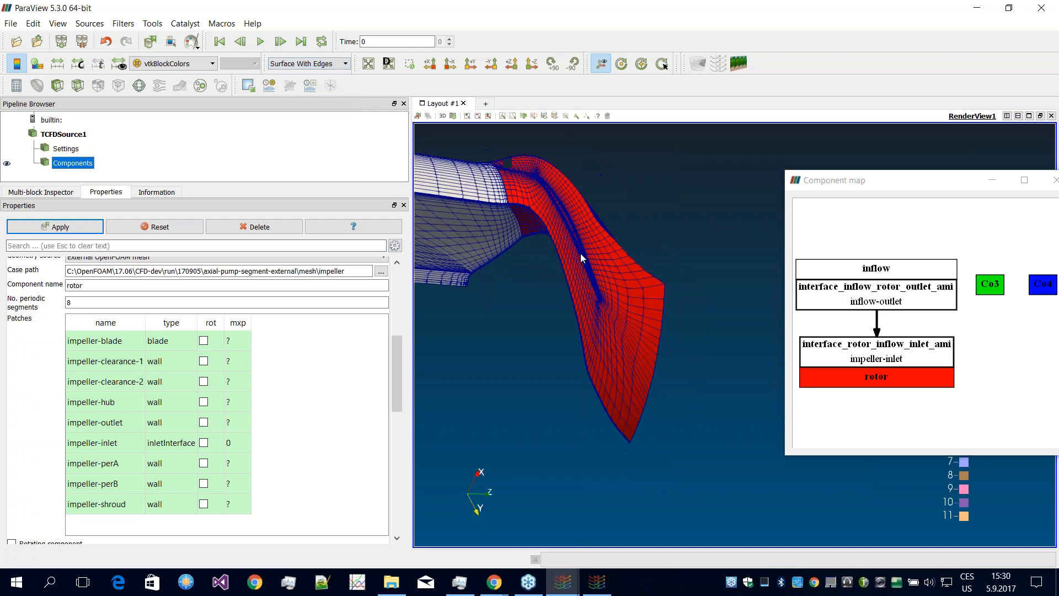
left_click_drag(517, 243, 730, 412)
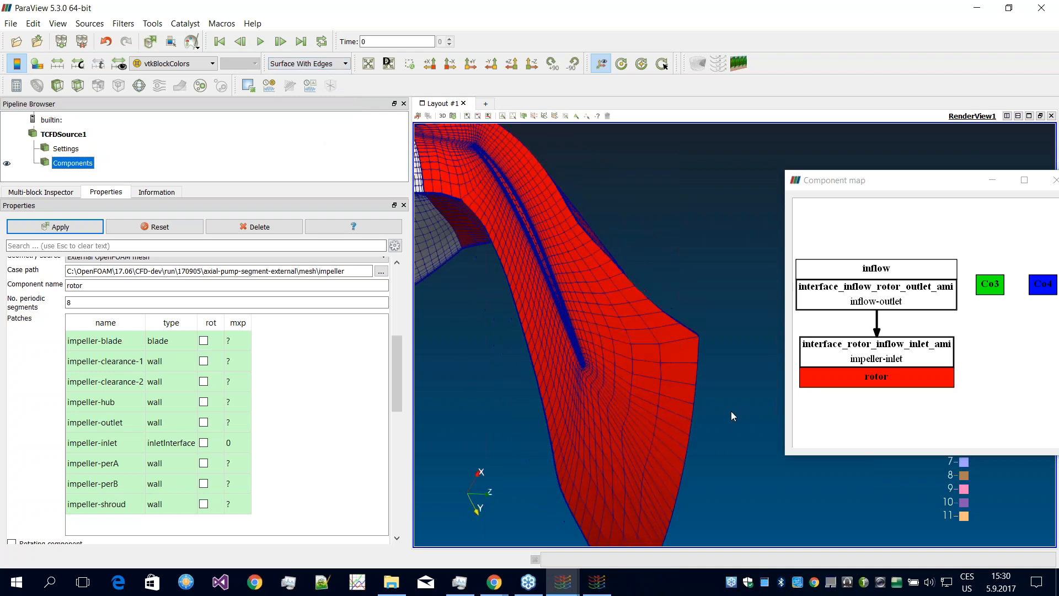
middle_click_drag(799, 480, 831, 514)
right_click_drag(505, 246, 502, 299)
middle_click_drag(762, 314, 772, 287)
middle_click_drag(519, 355, 572, 339)
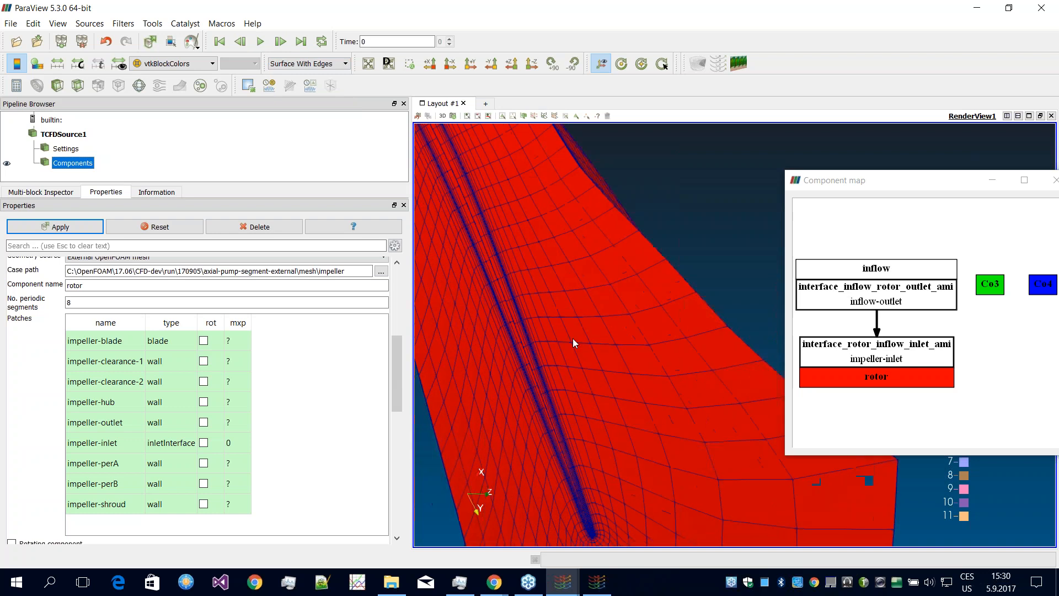
middle_click_drag(457, 376, 497, 364)
right_click_drag(484, 314, 495, 359)
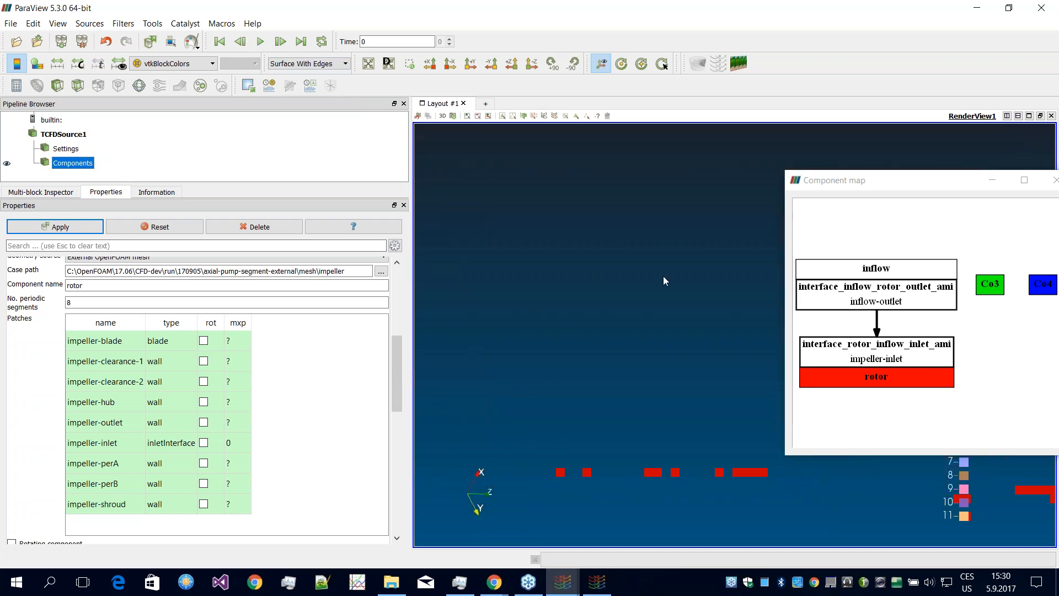
scroll(663, 276, "down", 4)
scroll(663, 277, "up", 3)
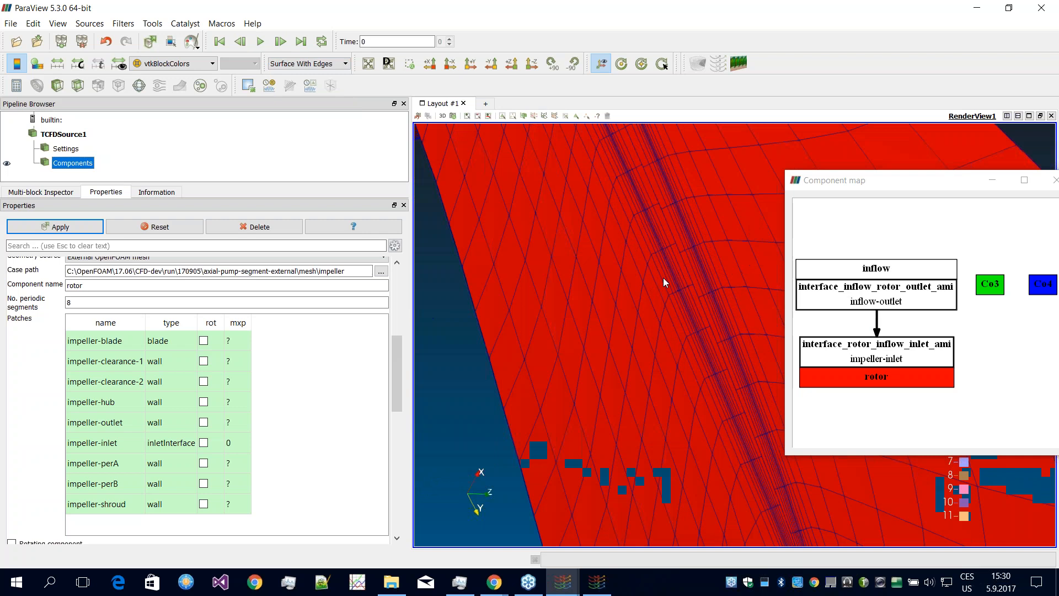
scroll(708, 298, "up", 4)
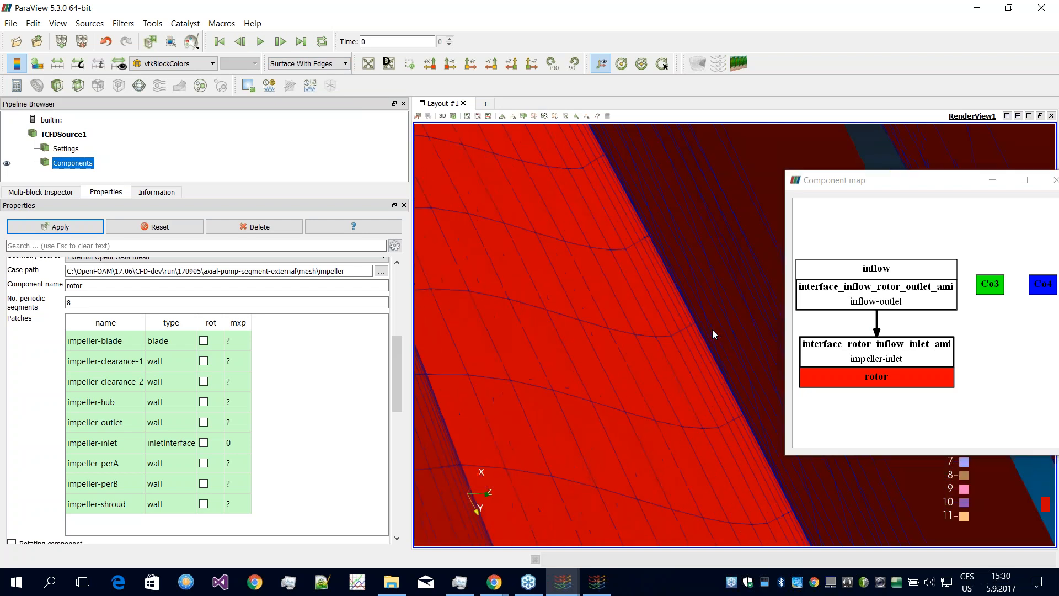
Step: Set the types of the rotor's impeller-clearance-1 and impeller-clearance-2 patches to internalAMI
scroll(713, 316, "down", 2)
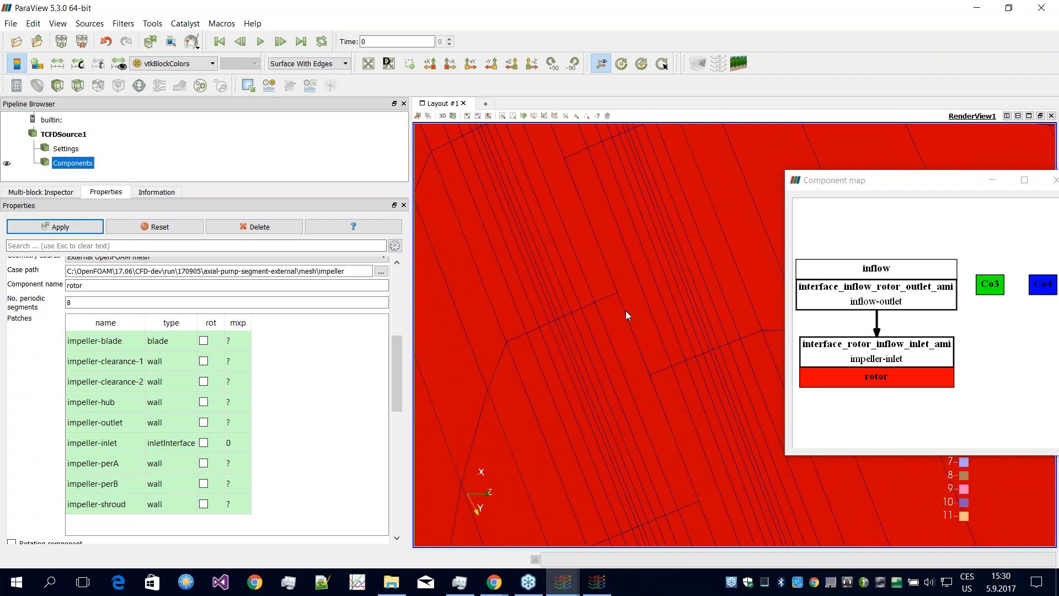
right_click_drag(618, 316, 619, 285)
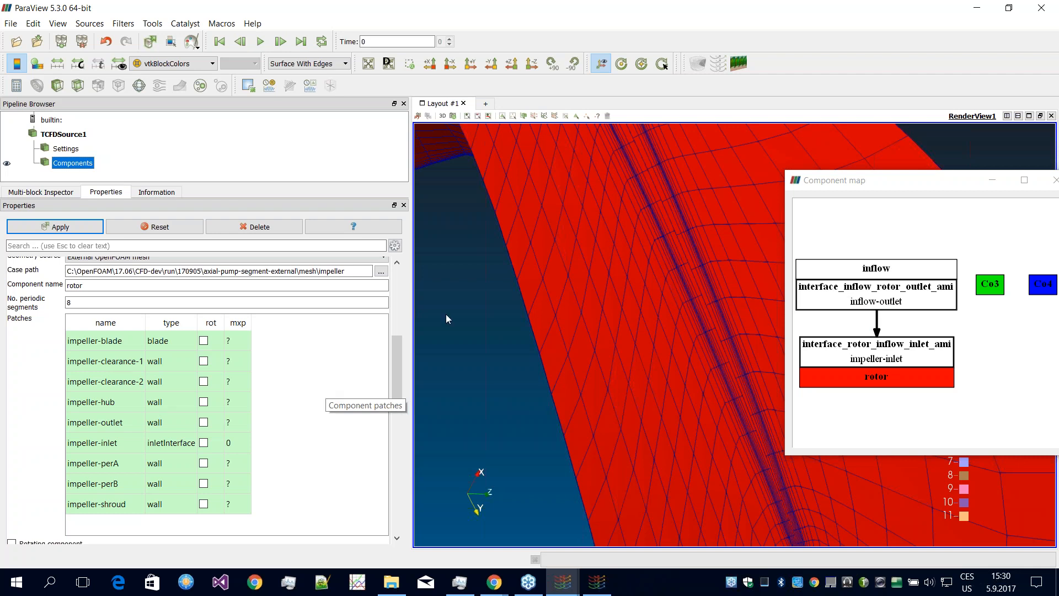
left_click(170, 365)
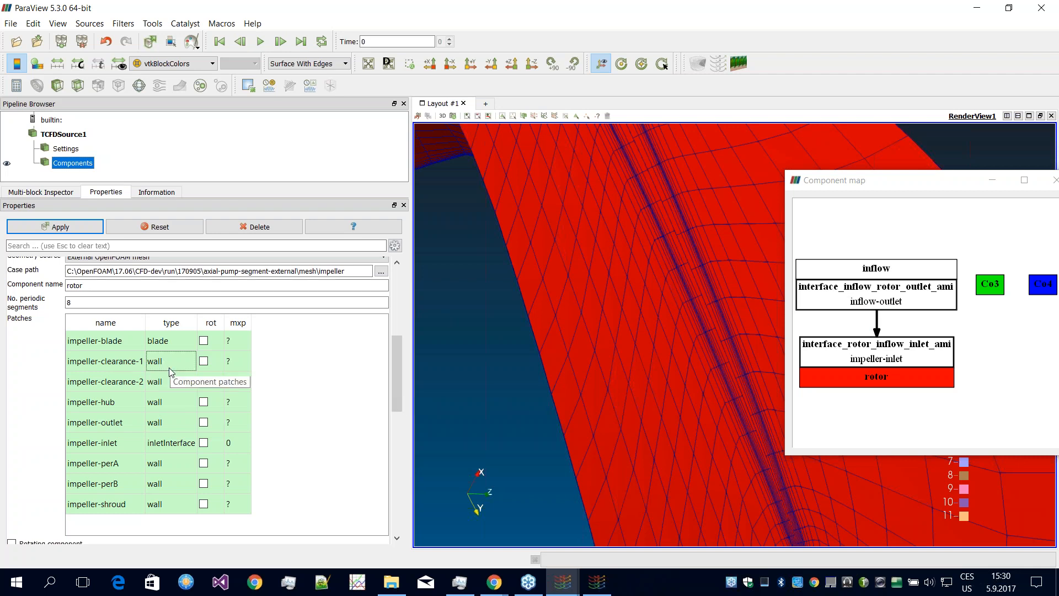
left_click(169, 365)
left_click(168, 359)
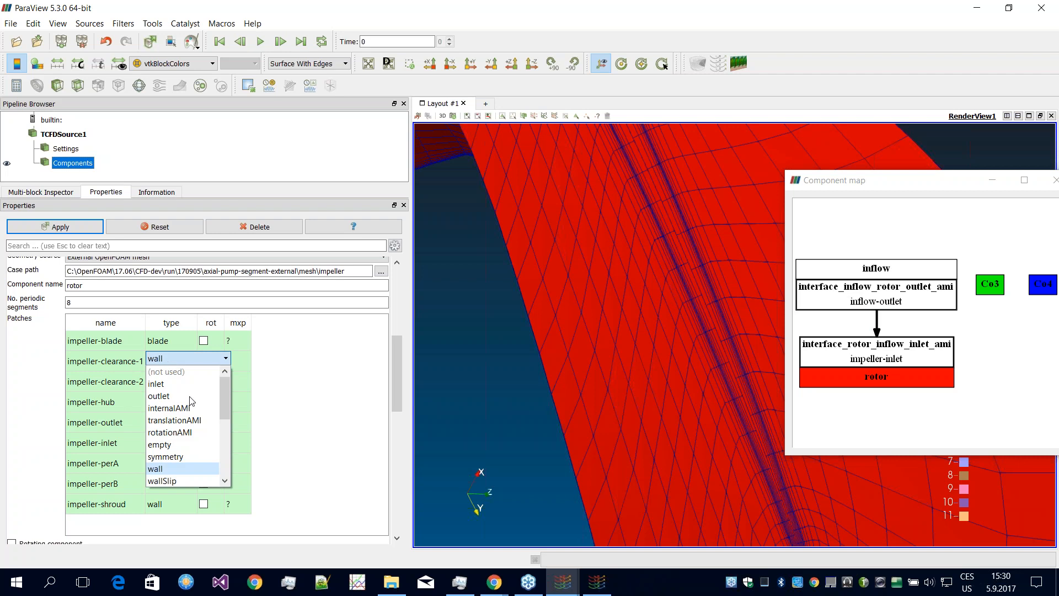
left_click(194, 408)
left_click(179, 381)
left_click(182, 379)
left_click(174, 428)
left_click(174, 402)
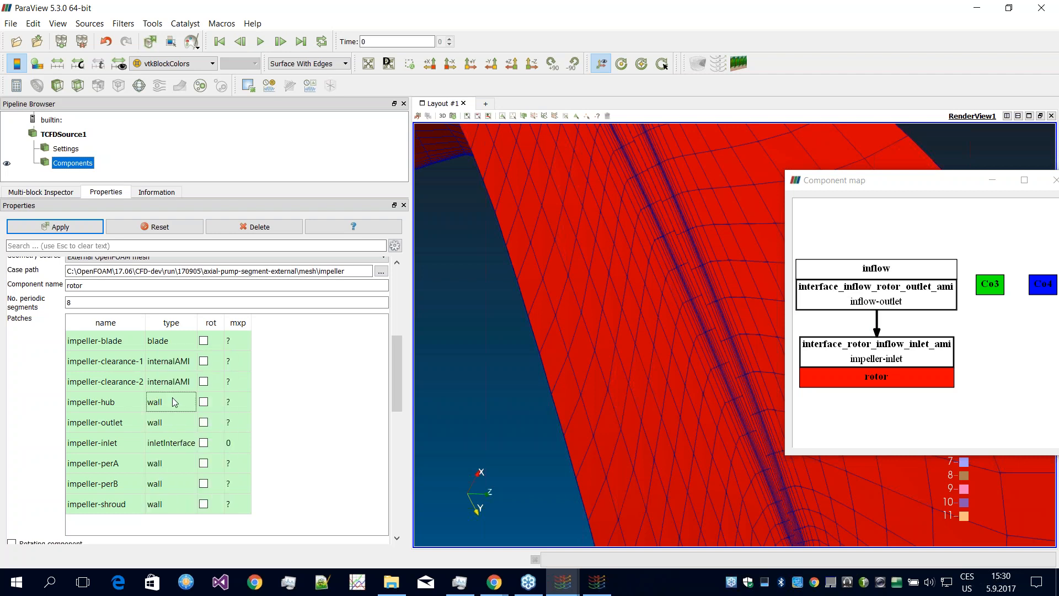
Step: Connect the internalAMI patch impeller-clearance-1 to impeller-clearance-2
right_click(168, 361)
left_click(159, 363)
right_click(170, 364)
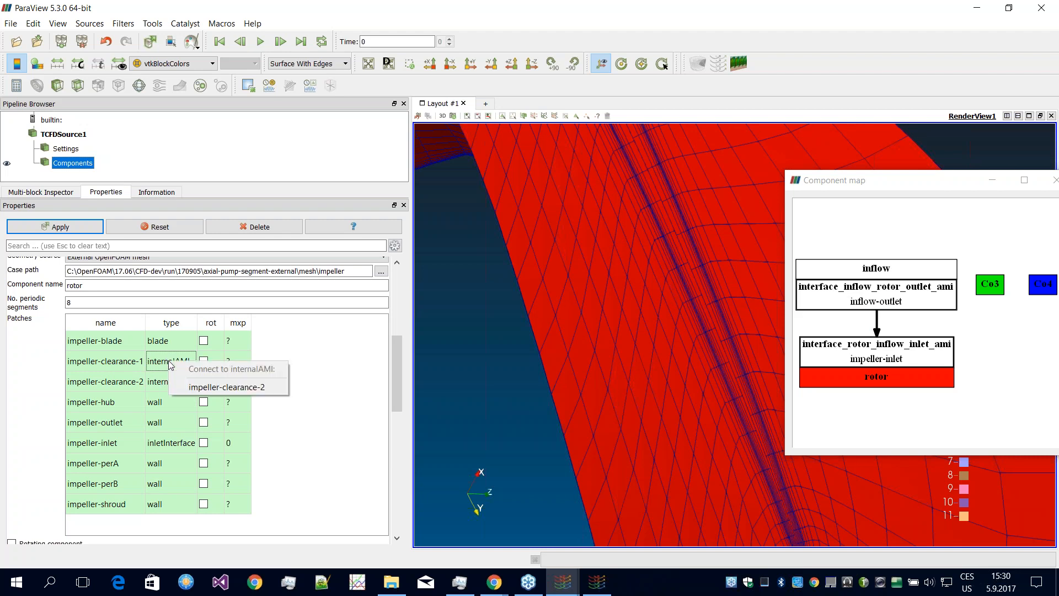
left_click(231, 386)
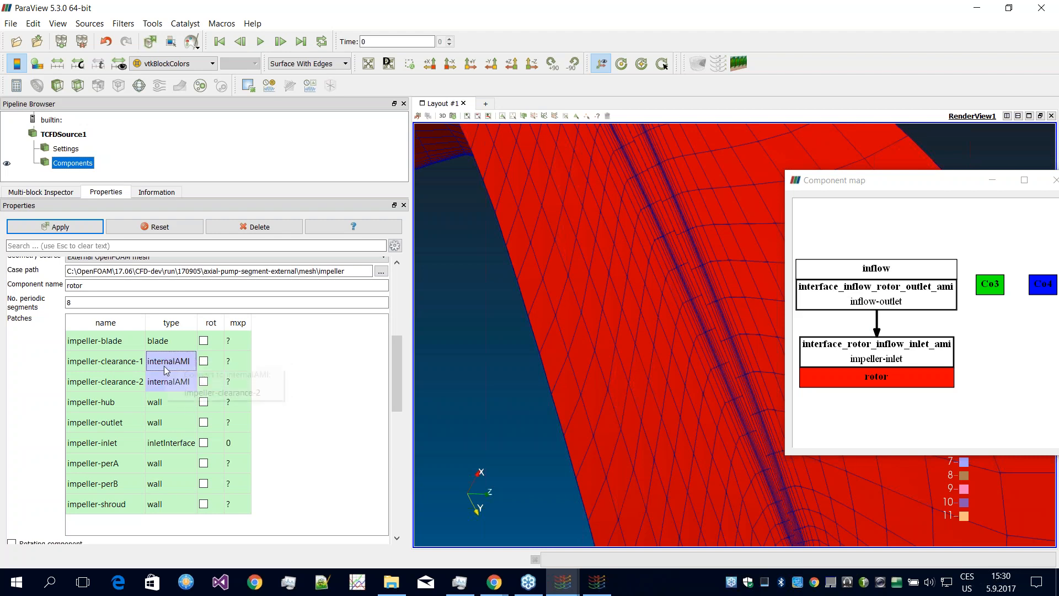
right_click(165, 369)
left_click(237, 388)
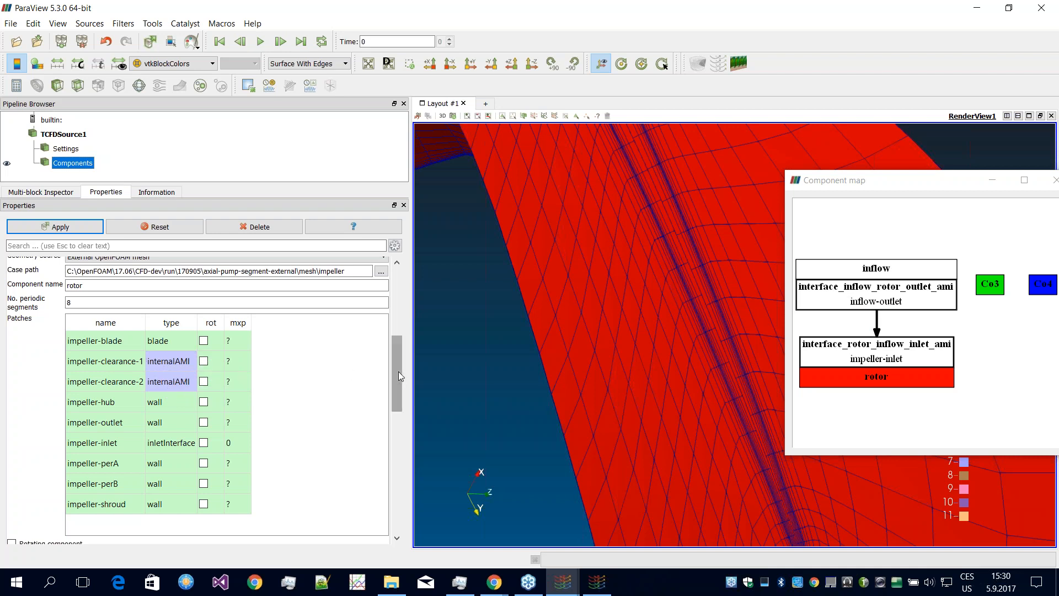
Step: Set the type of the rotor's impeller-hub patch to hub
scroll(397, 355, "down", 1)
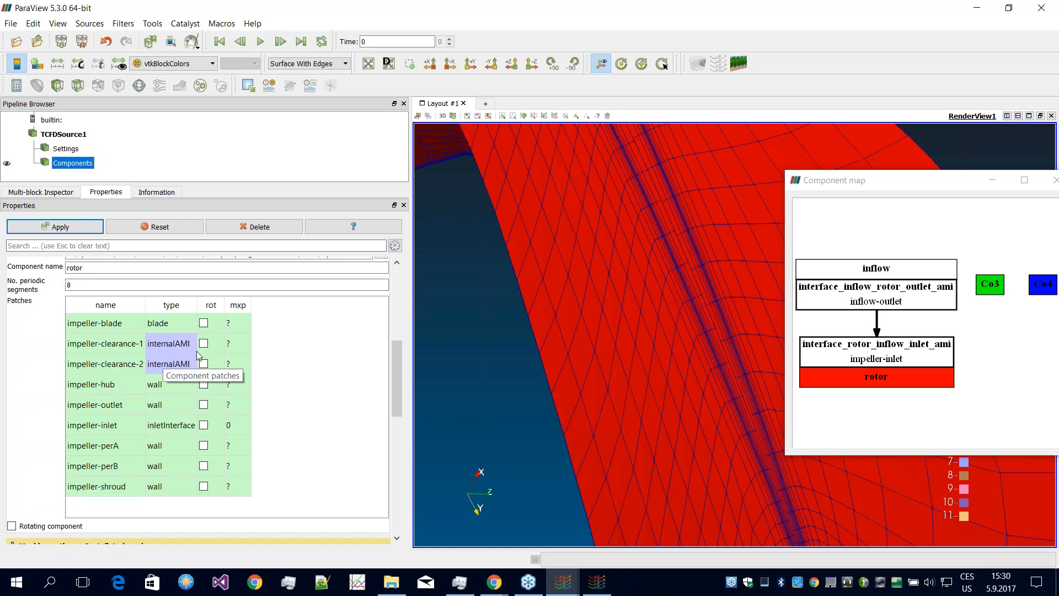
scroll(402, 381, "down", 2)
left_click(149, 349)
left_click(176, 353)
left_click(176, 354)
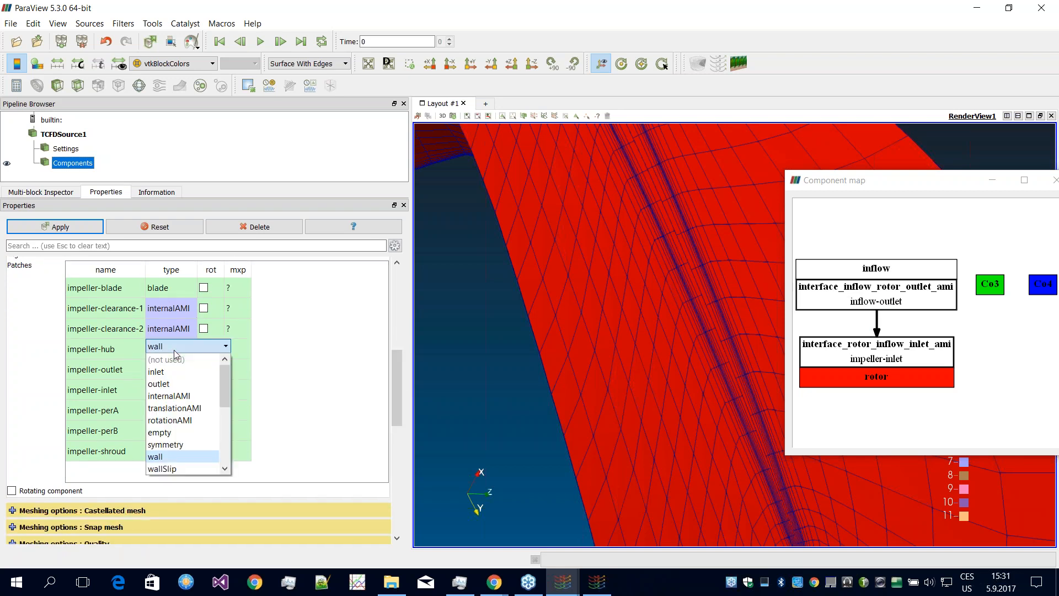
scroll(176, 381, "down", 1)
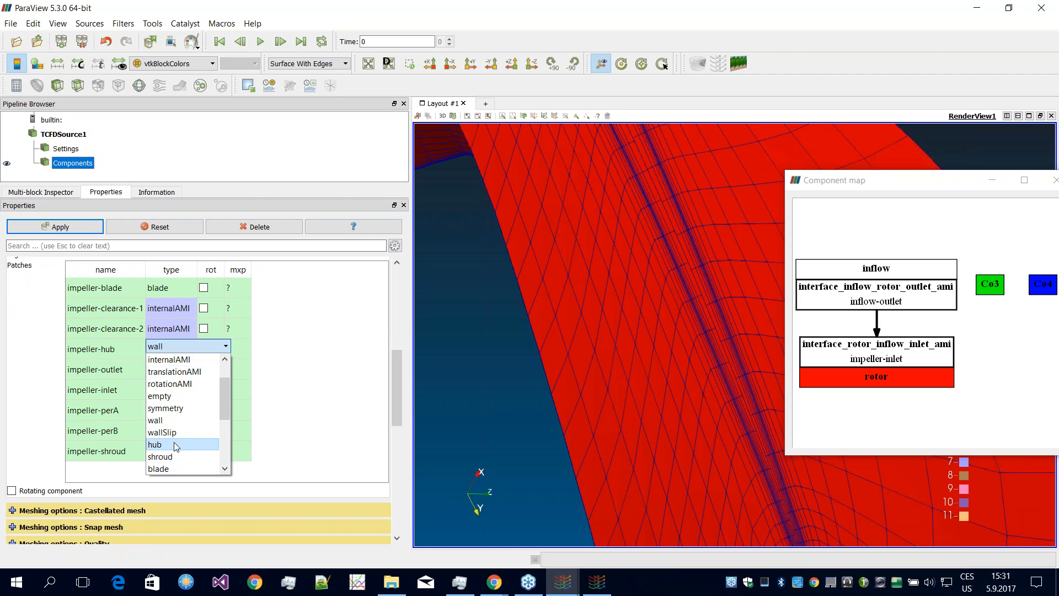
left_click(171, 444)
Step: Set the impeller-outlet patch type to outletInterface and connect that interface to component Co3
left_click(181, 370)
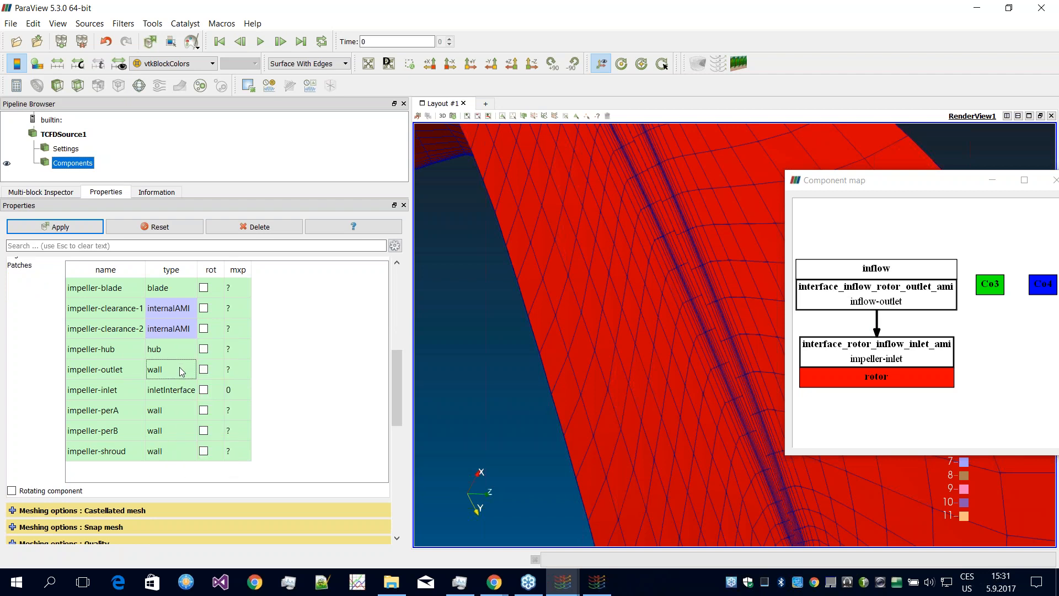
left_click(169, 377)
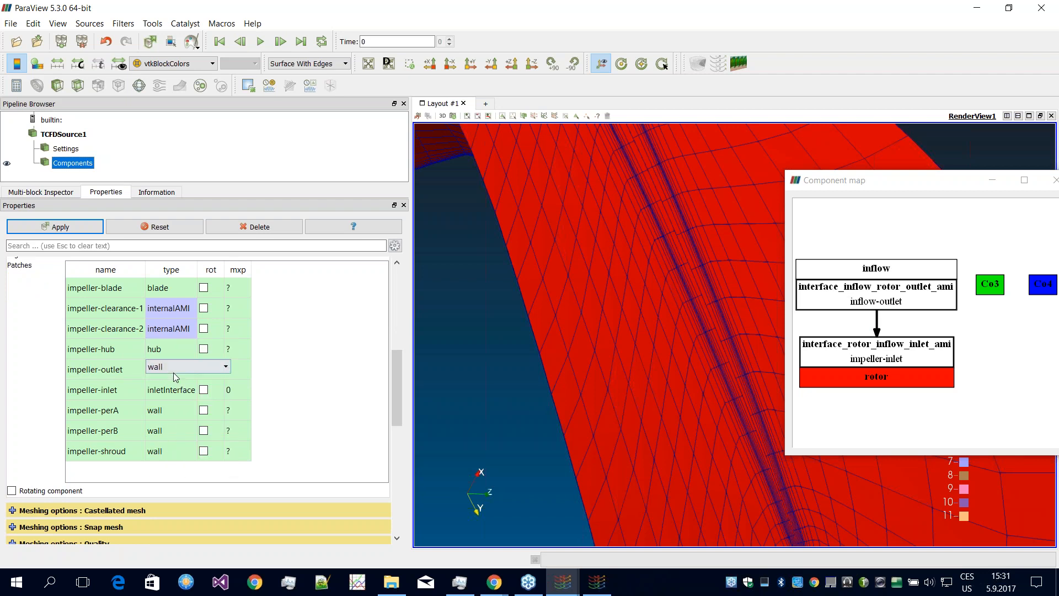
left_click(172, 371)
scroll(192, 409, "up", 2)
scroll(191, 409, "down", 5)
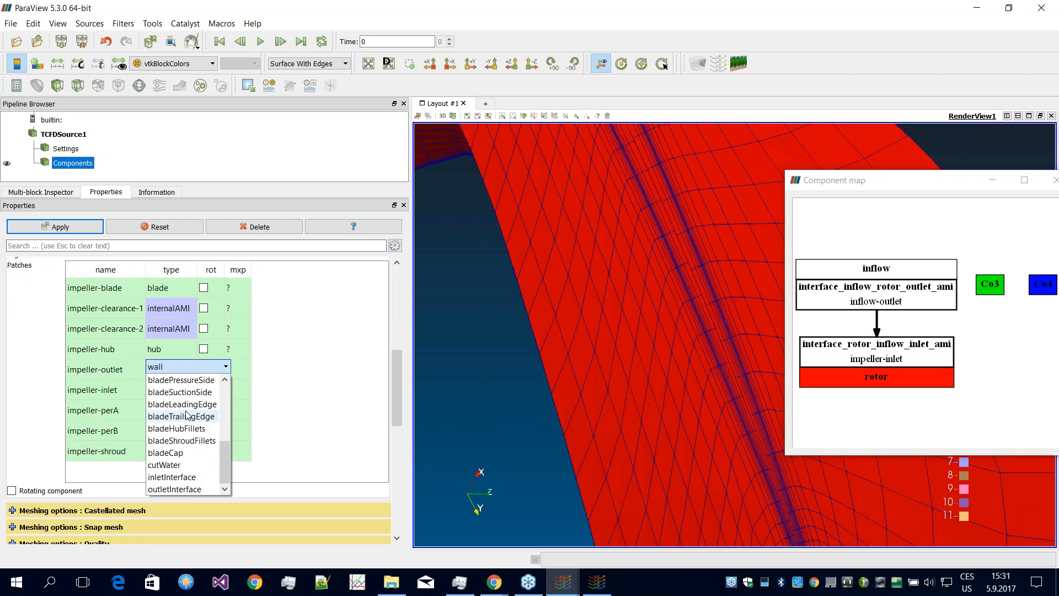
left_click(183, 490)
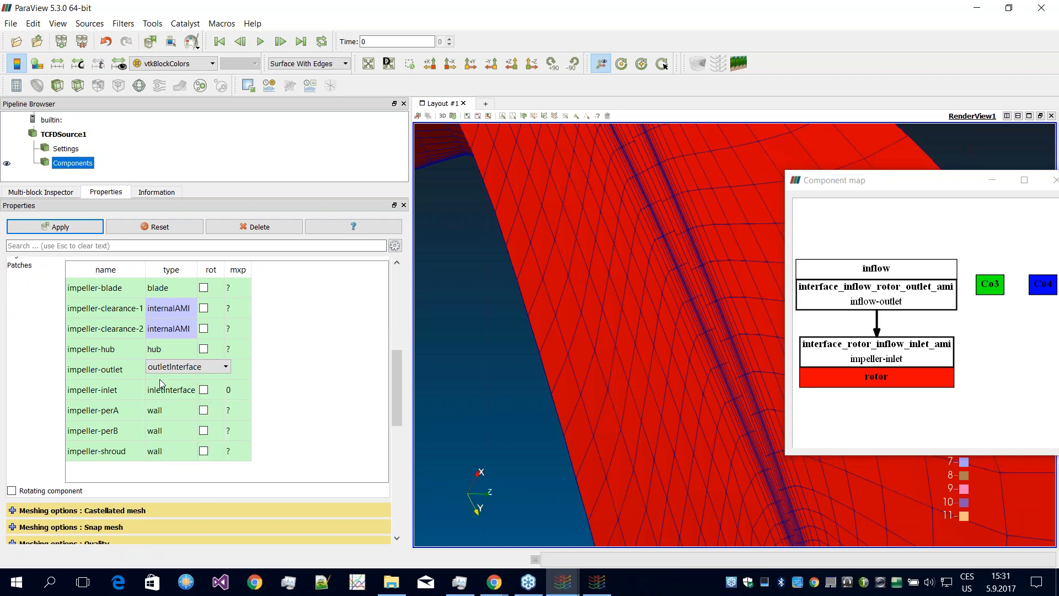
left_click(164, 389)
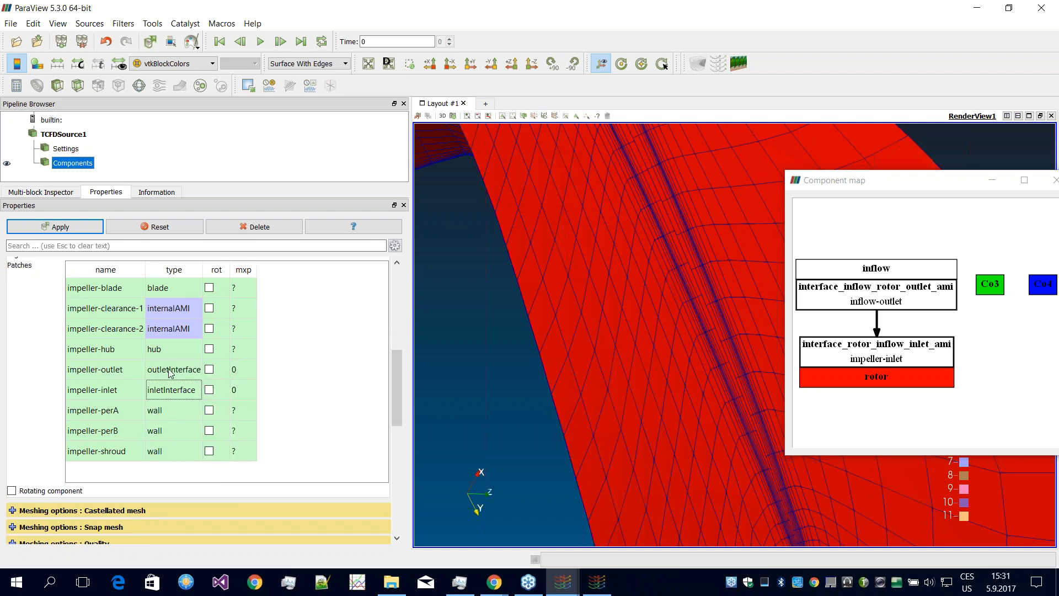
right_click(171, 373)
left_click(193, 423)
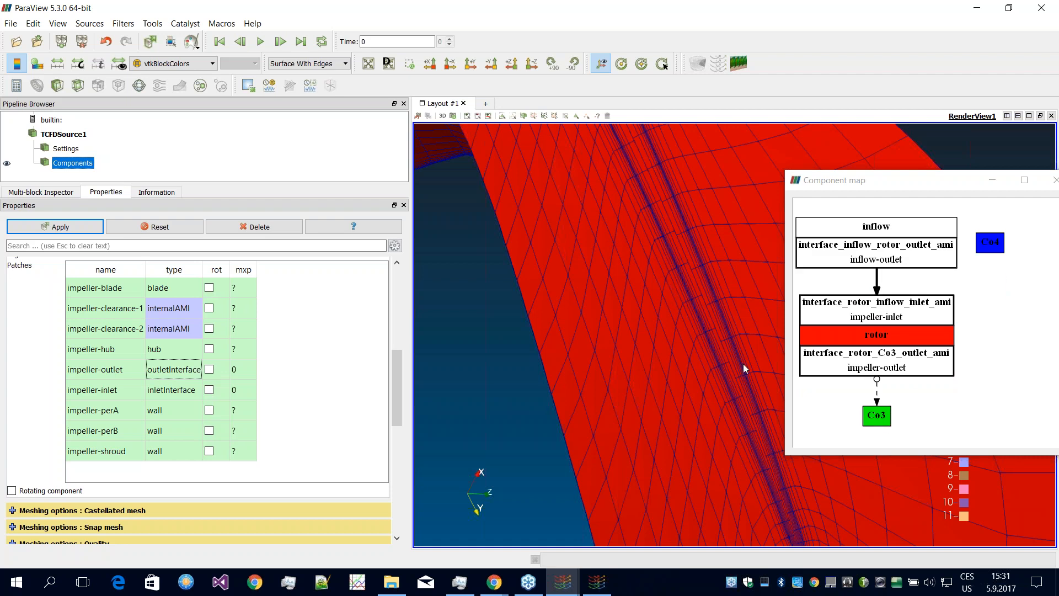
left_click(175, 397)
Step: Set the impeller-perA and impeller-perB patch types to rotationAMI and connect the two patches to each other
scroll(160, 413, "down", 1)
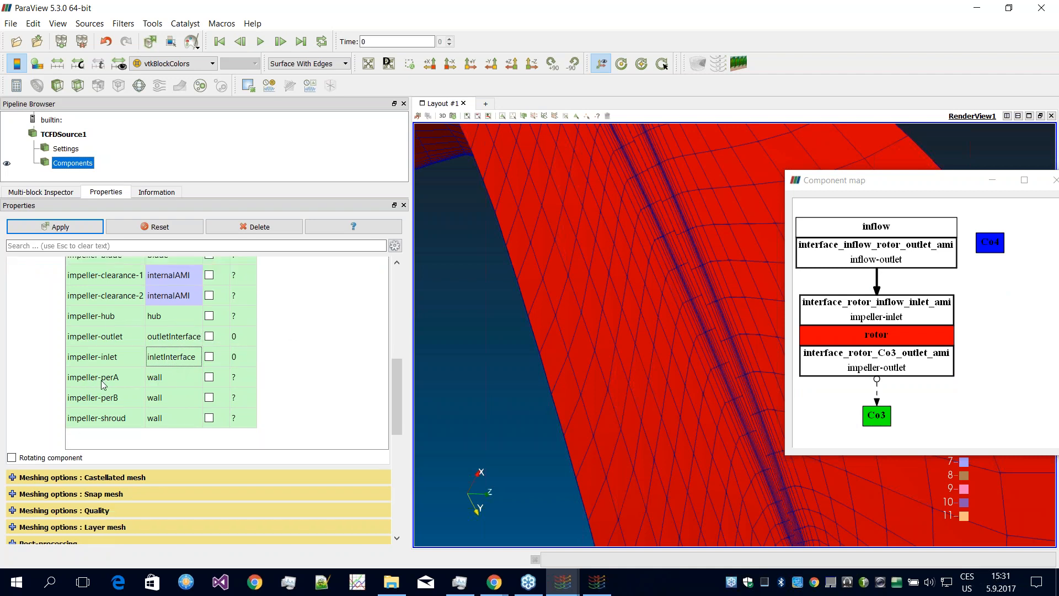
left_click(164, 377)
left_click(165, 376)
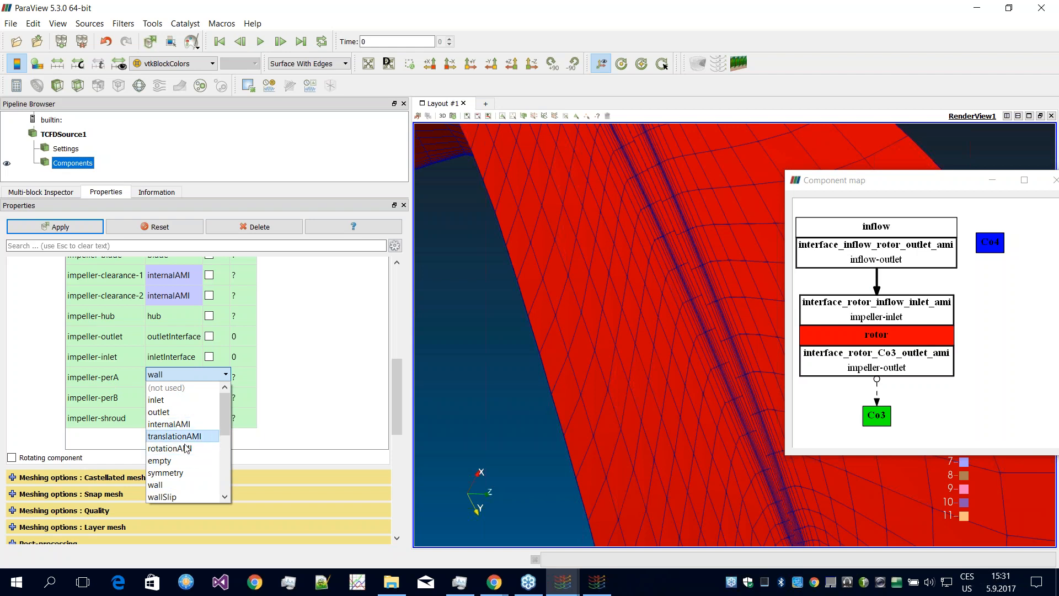
scroll(187, 442, "down", 1)
left_click(183, 413)
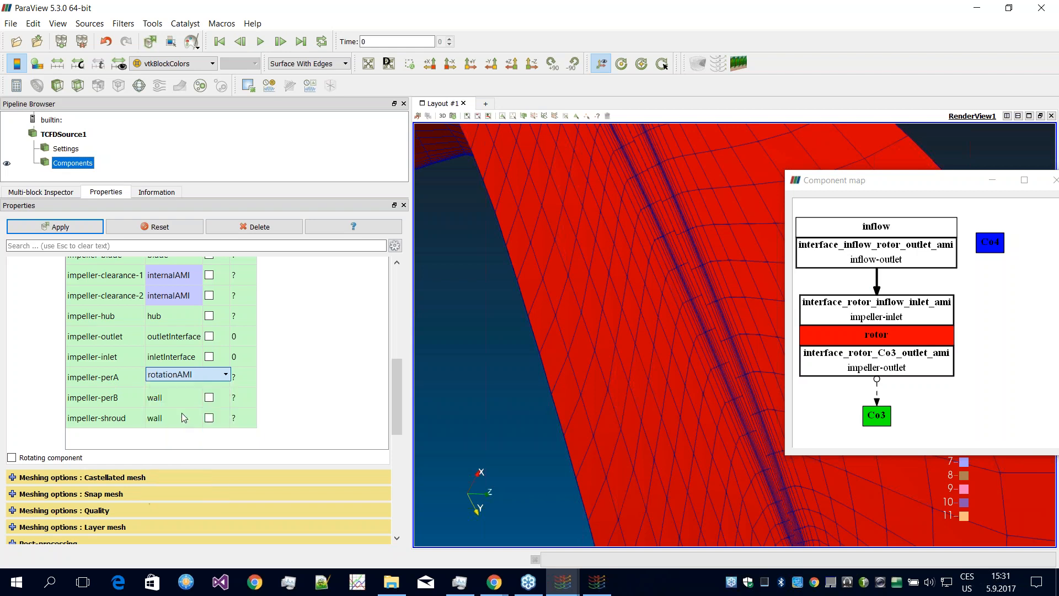
left_click(176, 397)
left_click(177, 397)
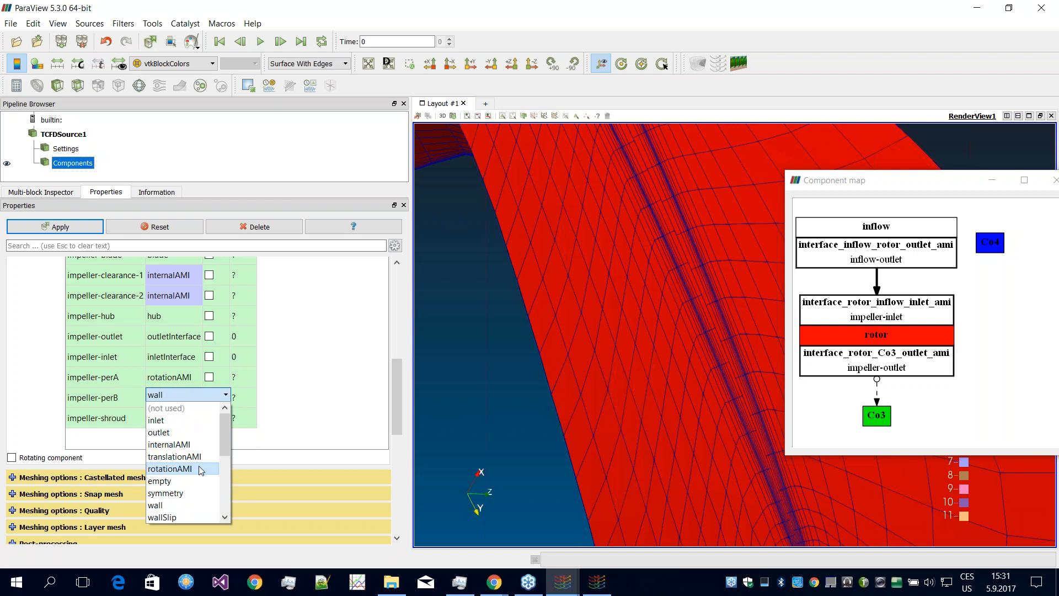
left_click(199, 468)
left_click(190, 423)
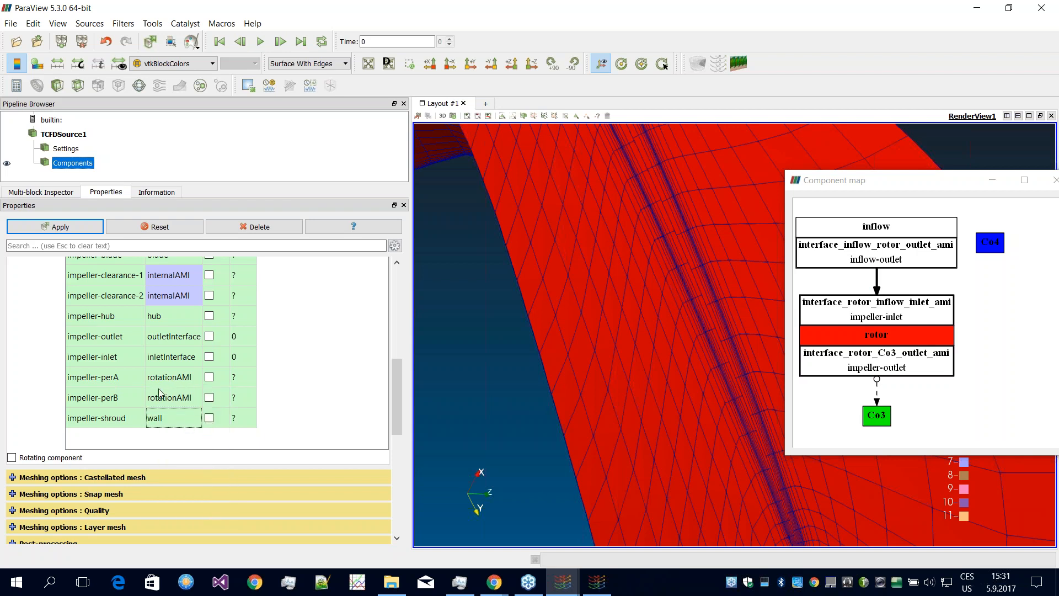
right_click(173, 381)
left_click(198, 404)
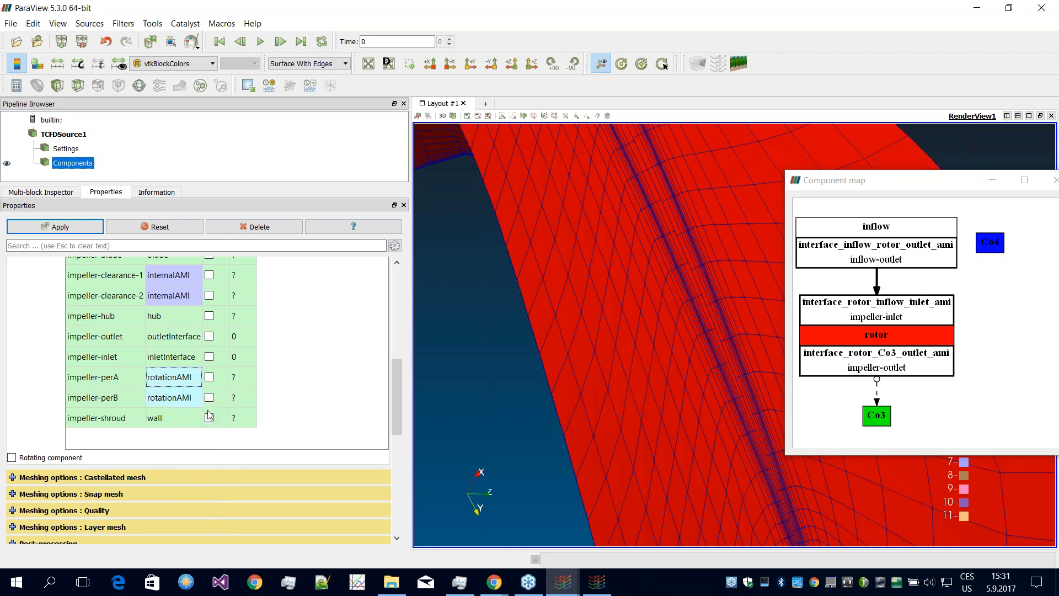
Step: Set the impeller-shroud patch type to shroud and apply the rotor's settings
double_click(168, 419)
left_click(172, 417)
scroll(192, 480, "down", 1)
scroll(192, 481, "up", 2)
scroll(192, 481, "down", 1)
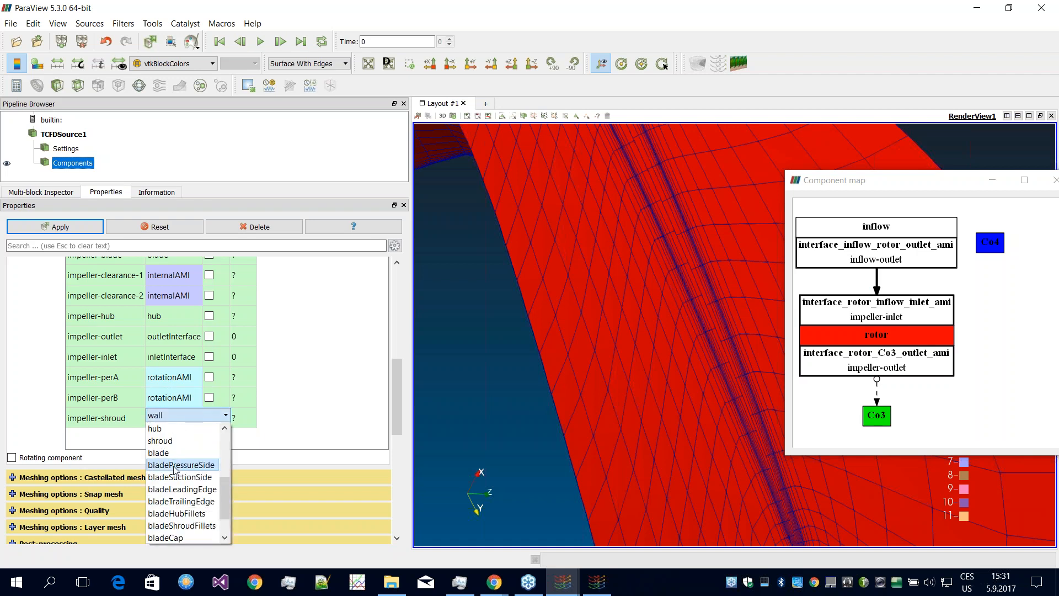
left_click(160, 440)
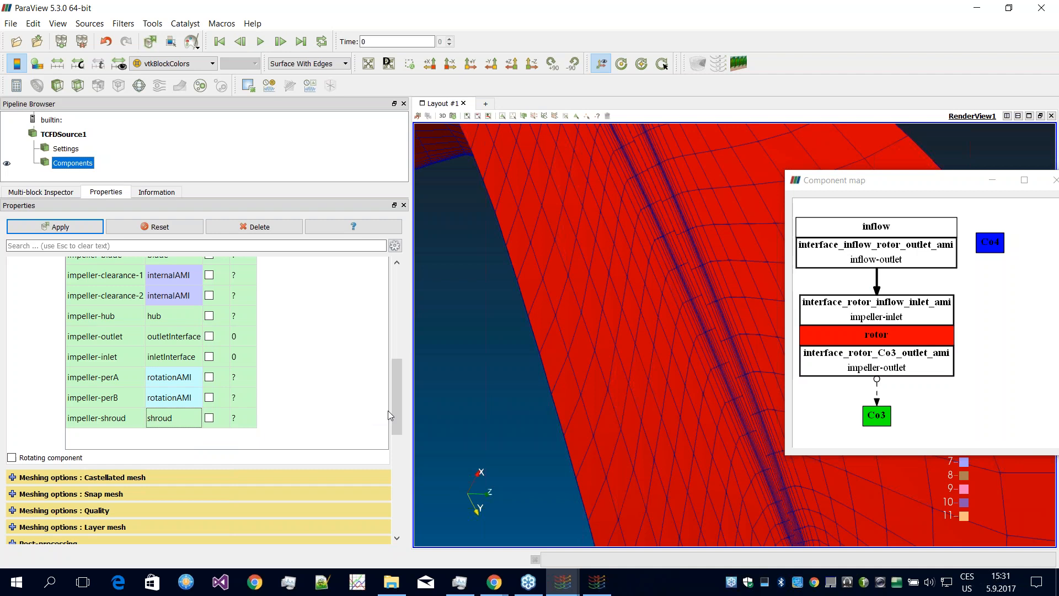
scroll(393, 386, "up", 3)
left_click(47, 228)
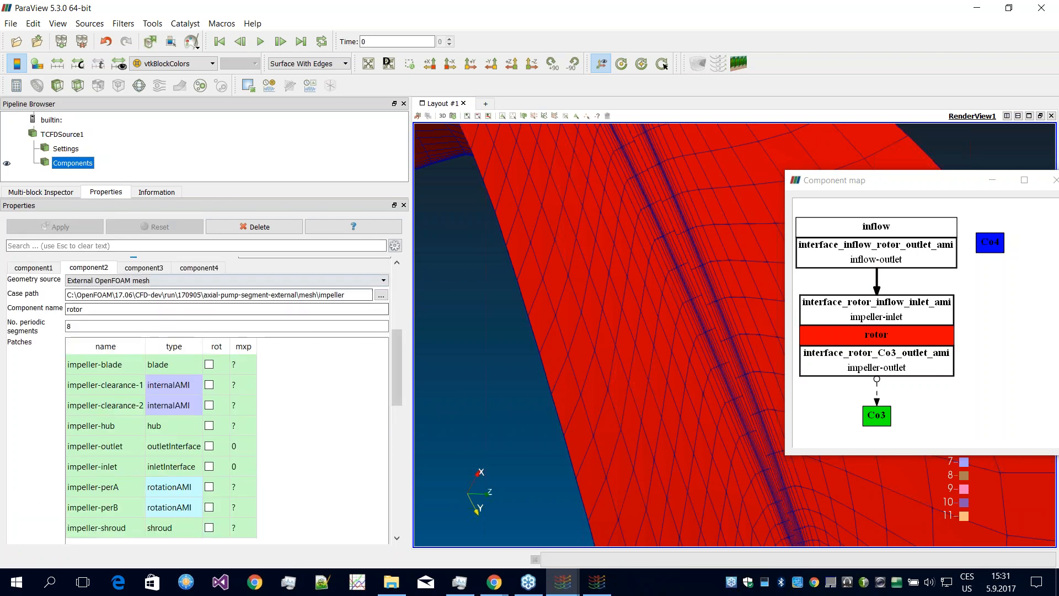
Step: Set component3's geometry source to External OpenFOAM mesh and choose the stator folder in the mesh directory as its case path
left_click(143, 268)
scroll(640, 286, "down", 3)
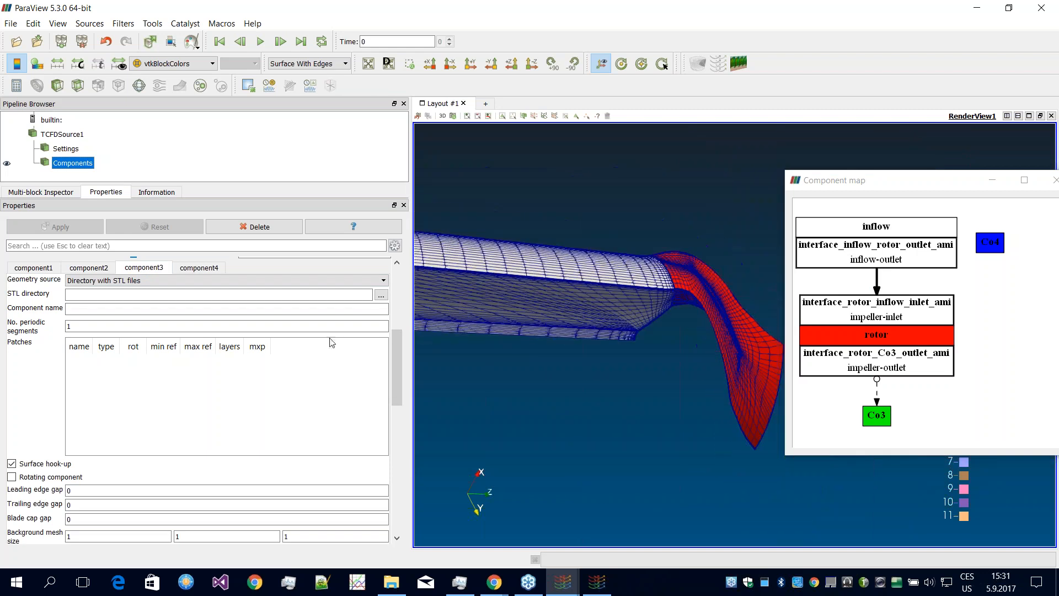
left_click(205, 280)
left_click(205, 308)
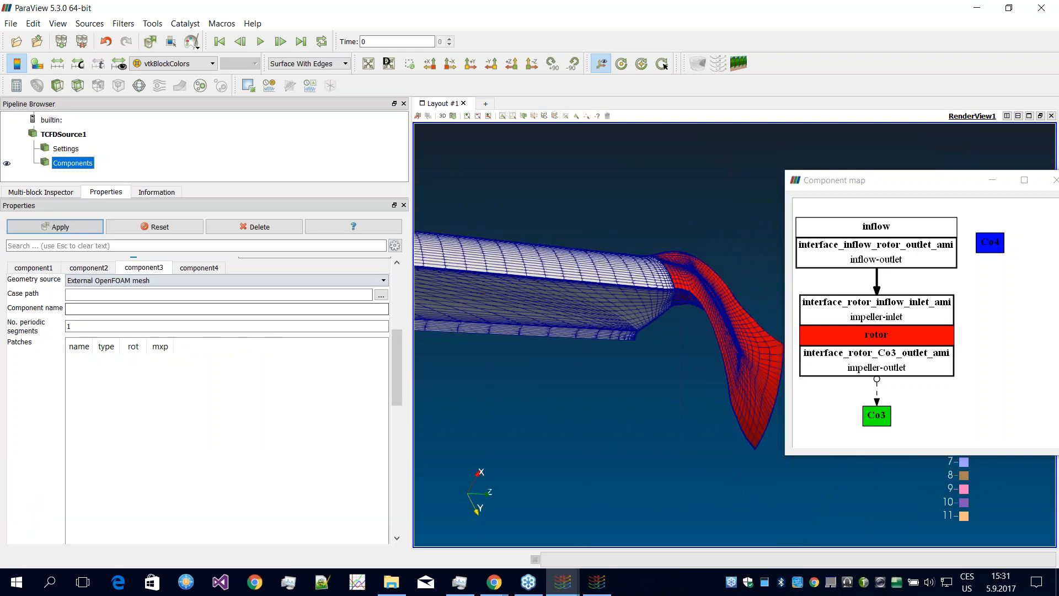
left_click(381, 295)
left_click(416, 35)
left_click(342, 106)
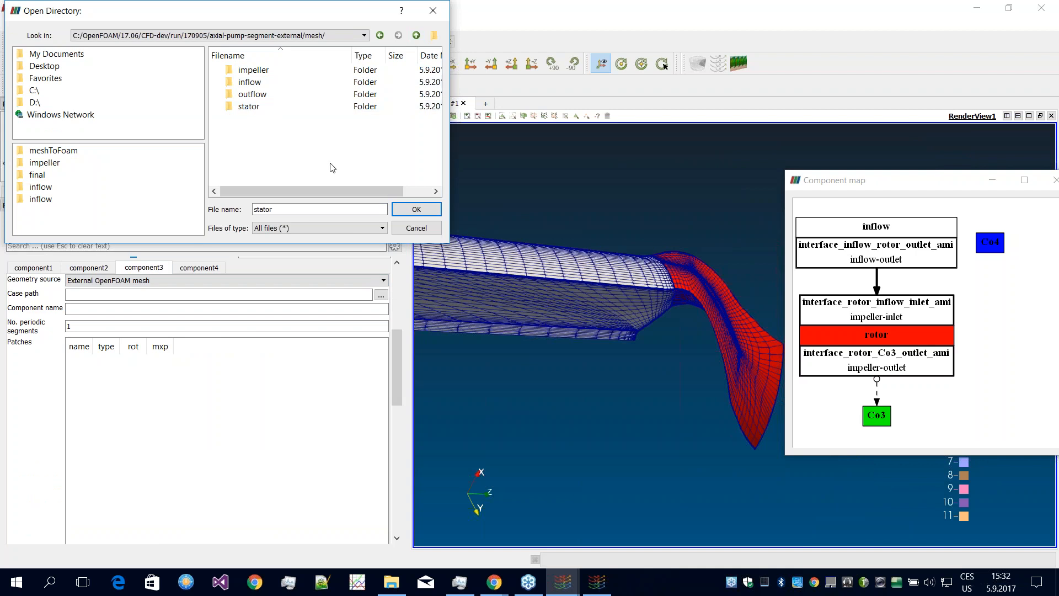
left_click(417, 209)
Step: Name component3 stator, set its number of periodic segments to 9, and apply the changes to load its mesh
left_click(87, 309)
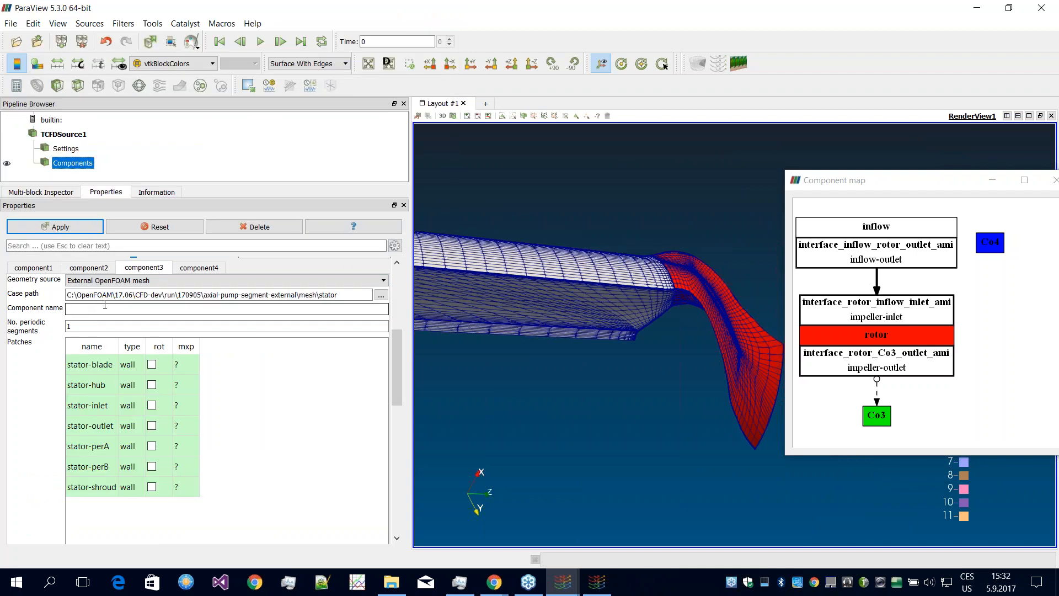
type("stator")
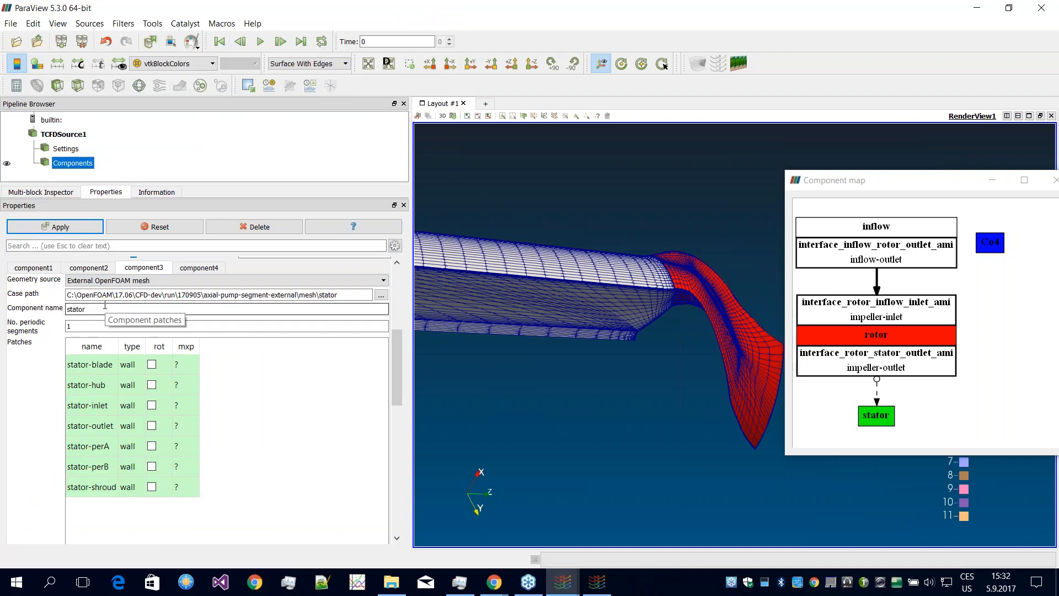
left_click(90, 326)
key("BackSpace")
type("9")
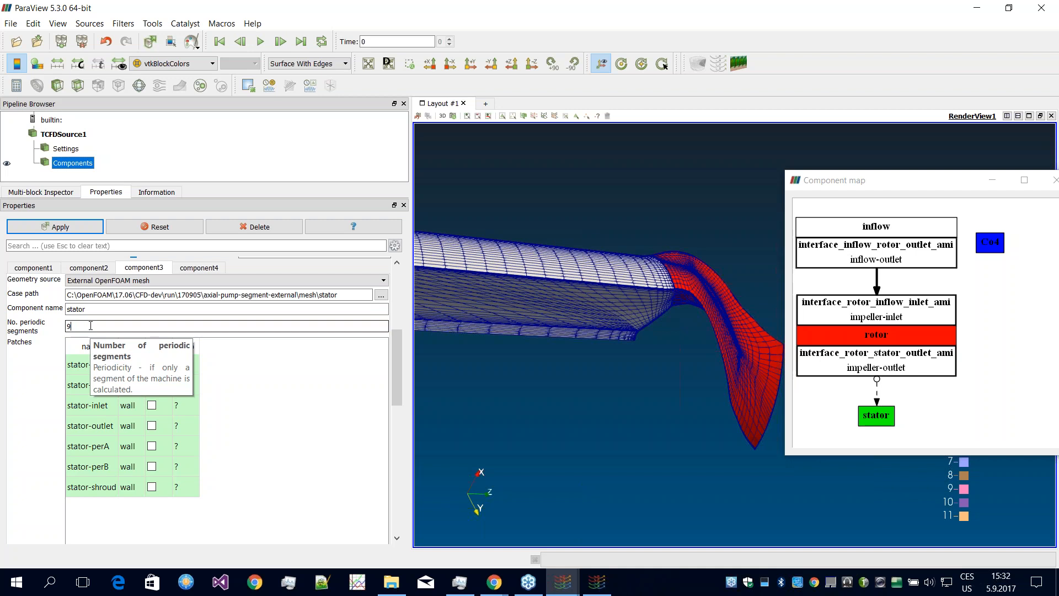
left_click(59, 223)
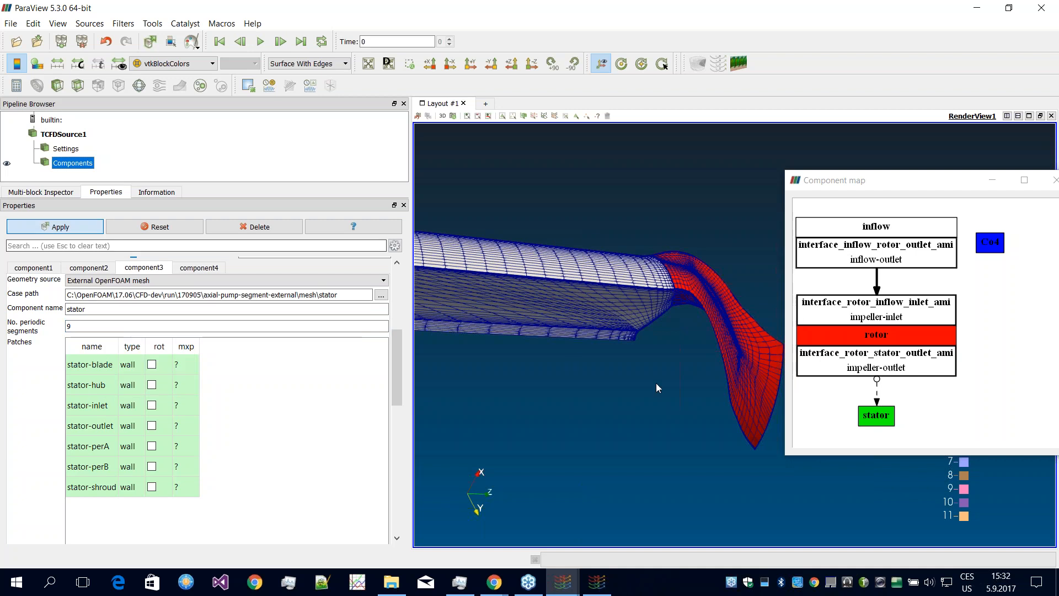
left_click_drag(576, 357, 629, 364)
middle_click_drag(628, 359, 512, 332)
right_click_drag(643, 322, 657, 277)
left_click_drag(657, 277, 680, 303)
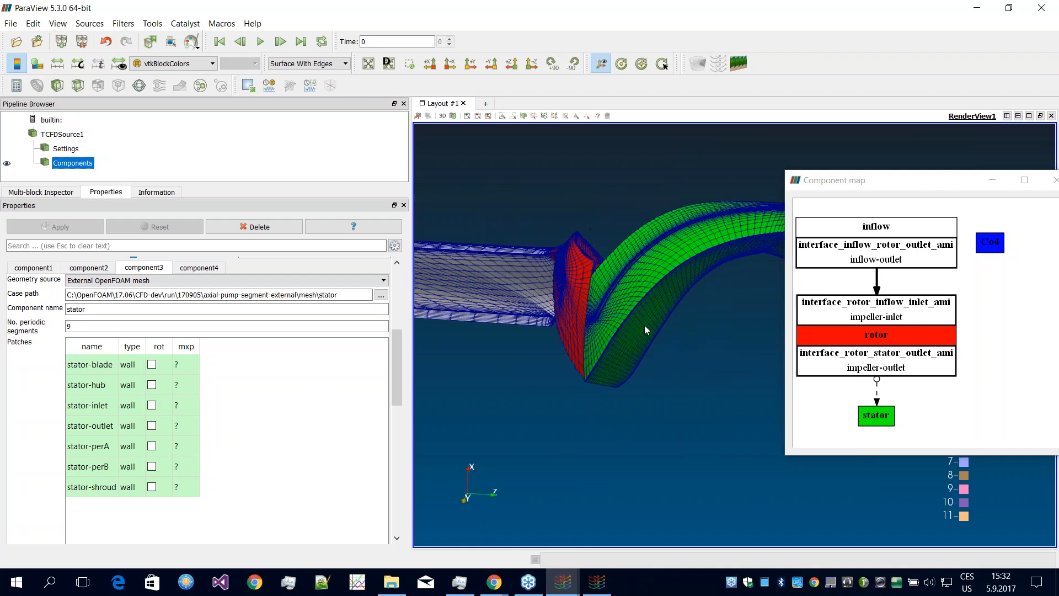
scroll(394, 386, "down", 2)
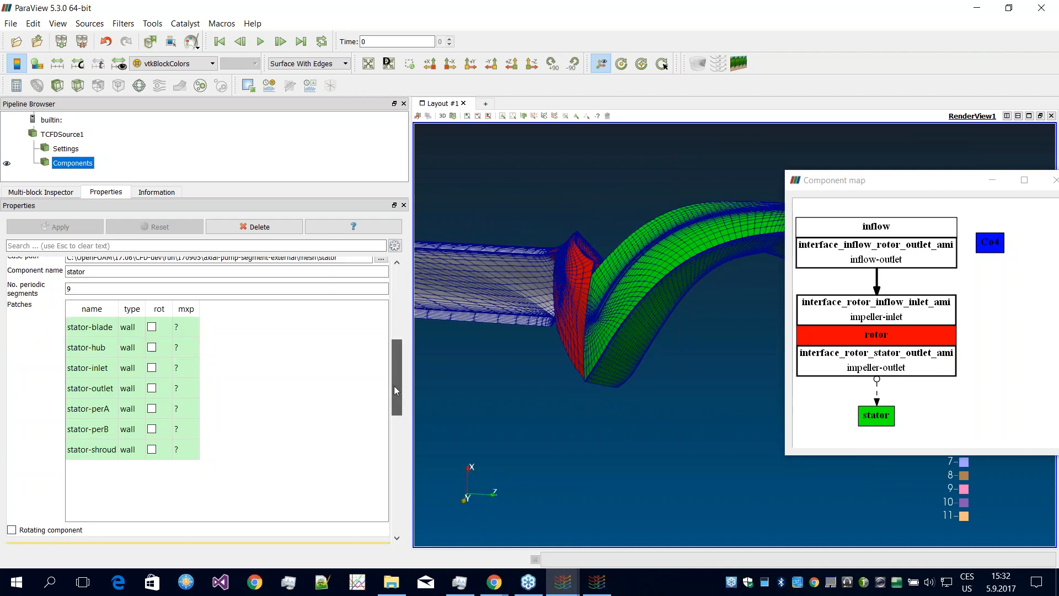
Step: Set the stator-blade patch type to blade and the stator-hub patch type to hub
double_click(132, 327)
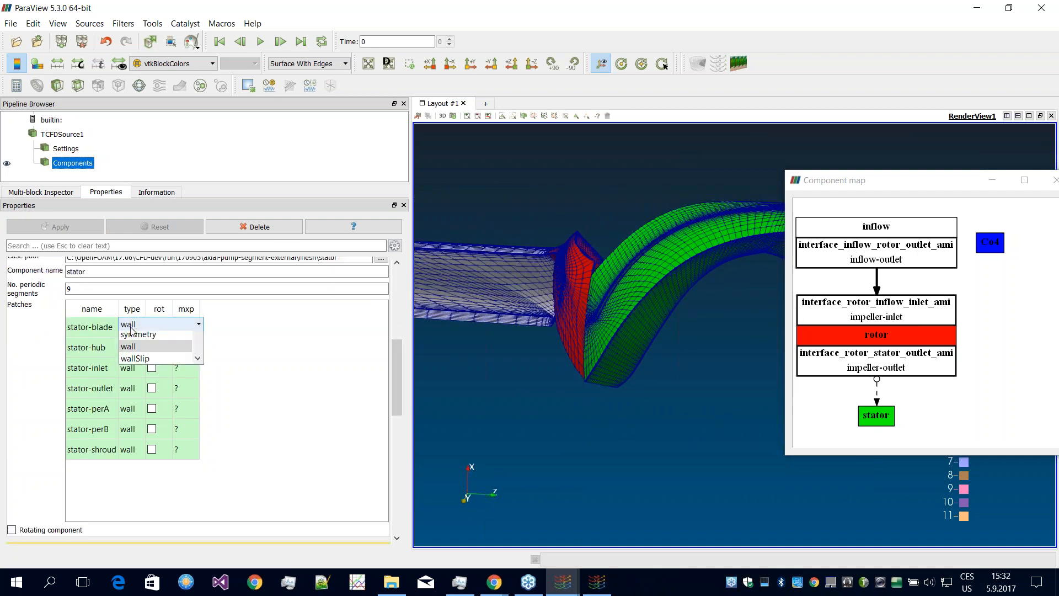
scroll(151, 431, "down", 3)
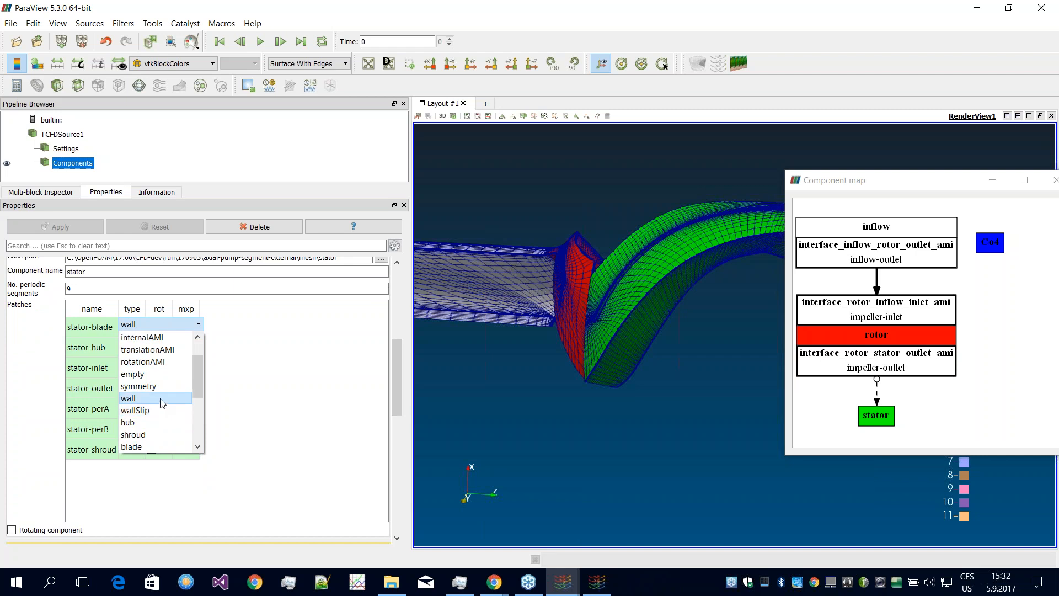
left_click(132, 374)
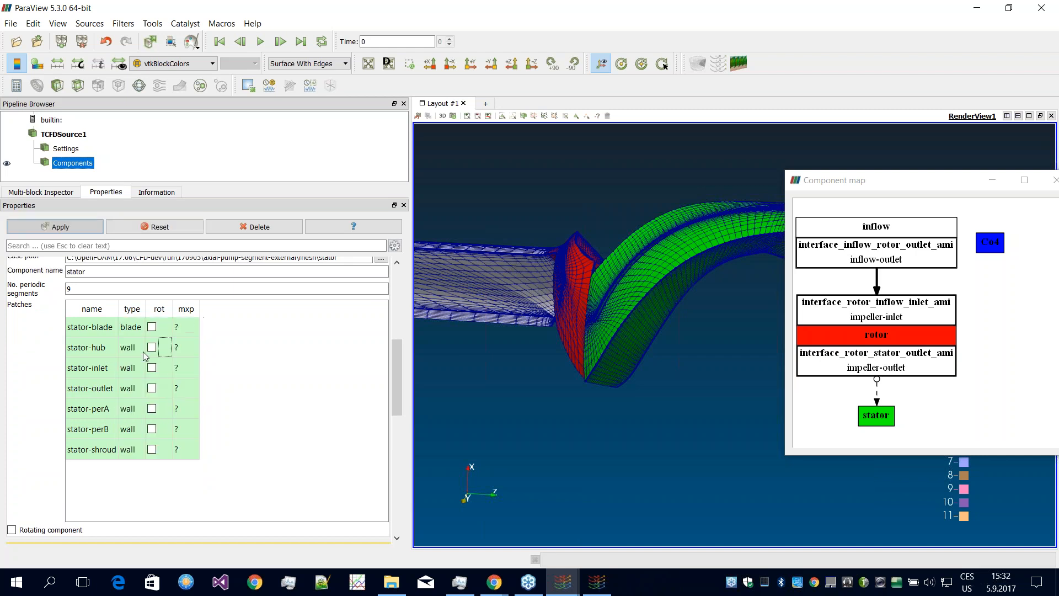
left_click(125, 353)
left_click(126, 354)
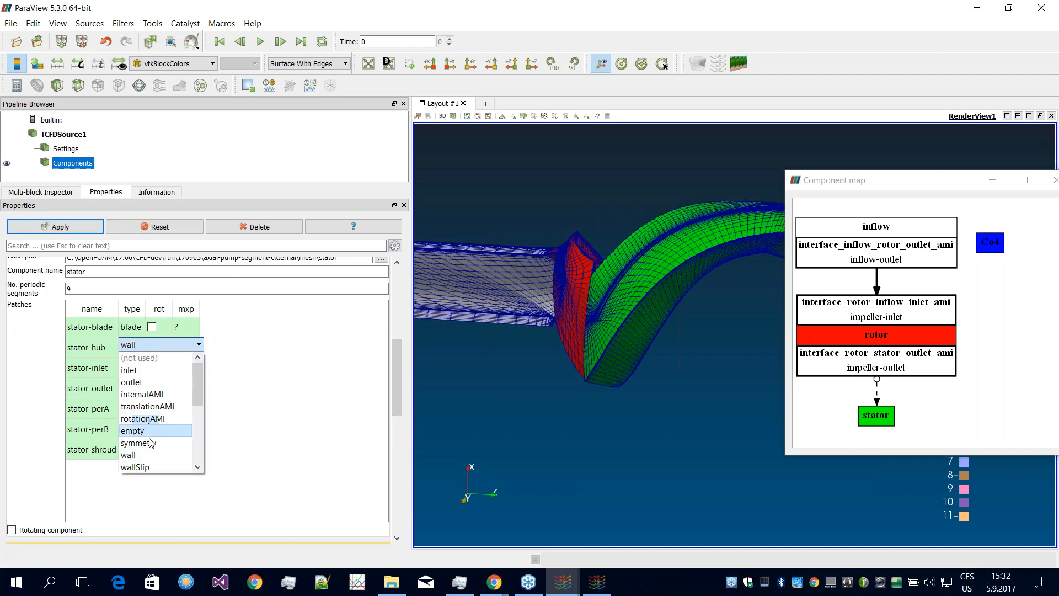
scroll(152, 430, "down", 3)
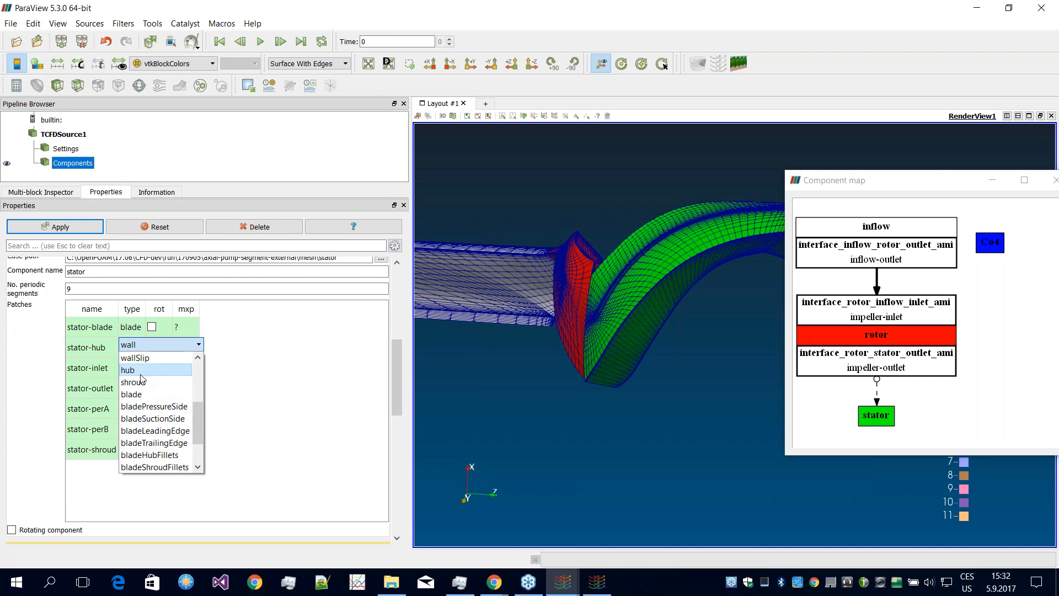
left_click(135, 365)
Step: Set the stator-inlet patch type to inletInterface and connect it to the rotor component, Co2
left_click(135, 367)
left_click(135, 366)
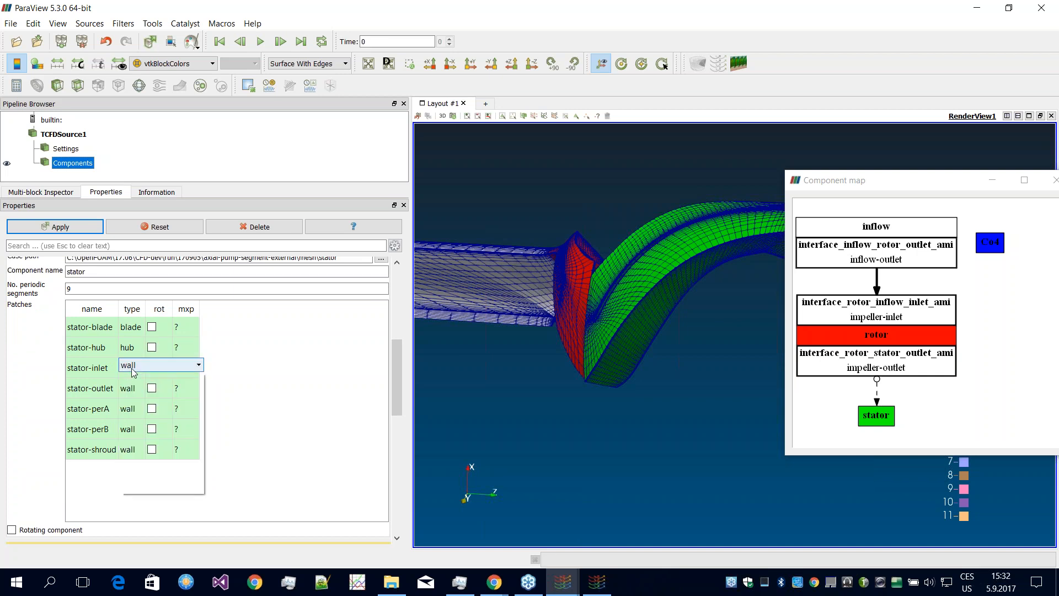
left_click(144, 485)
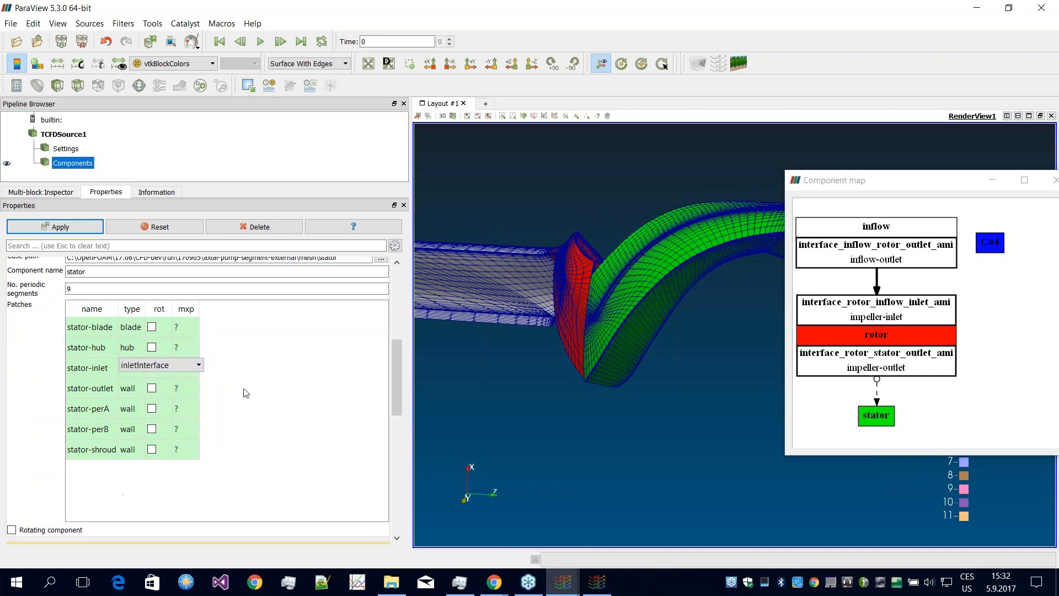
right_click(141, 372)
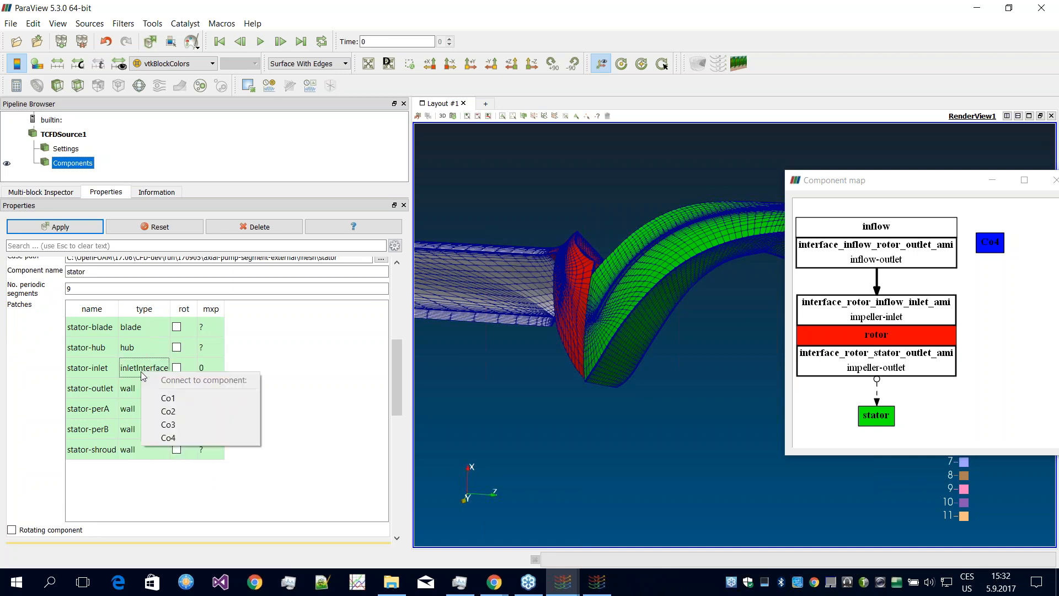
left_click(187, 414)
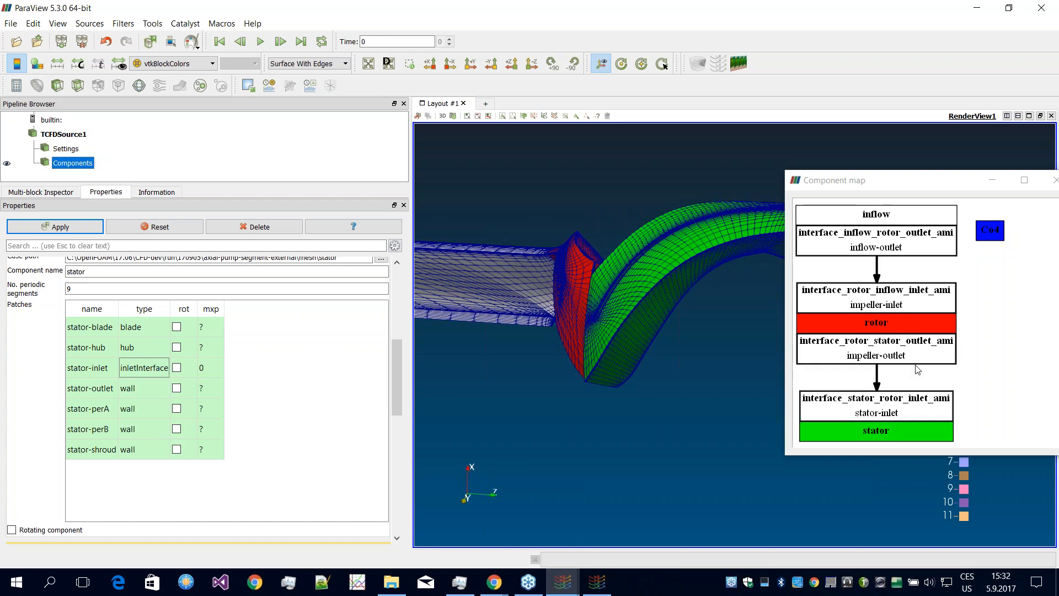
Step: Set the stator-outlet patch type to outletInterface
left_click(139, 396)
double_click(155, 386)
scroll(160, 447, "down", 5)
left_click(162, 508)
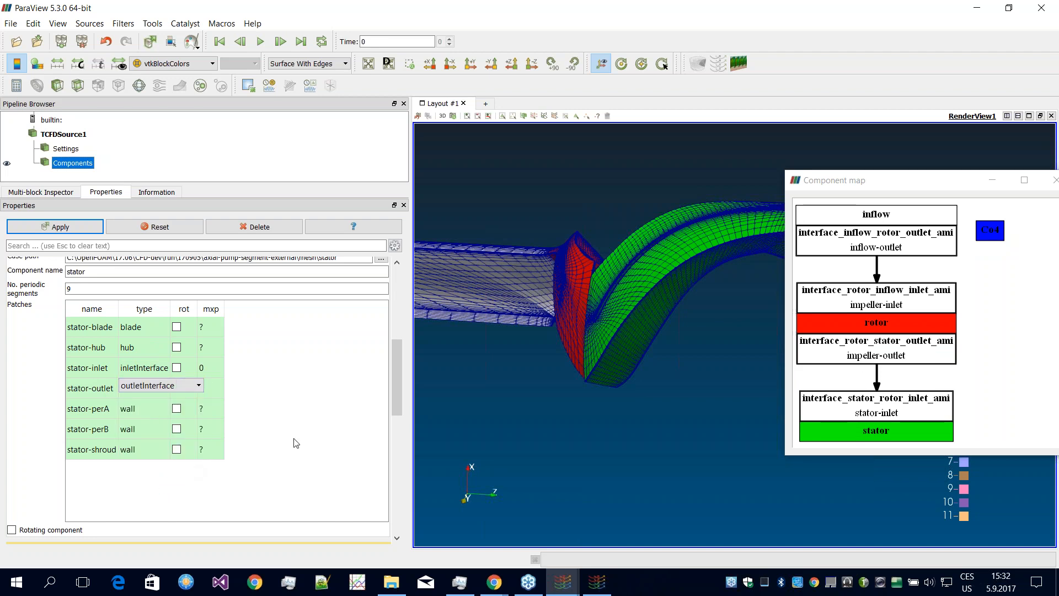
Step: Set the stator-perA and stator-perB patch types to rotationAMI and connect the two patches to each other
scroll(303, 451, "down", 1)
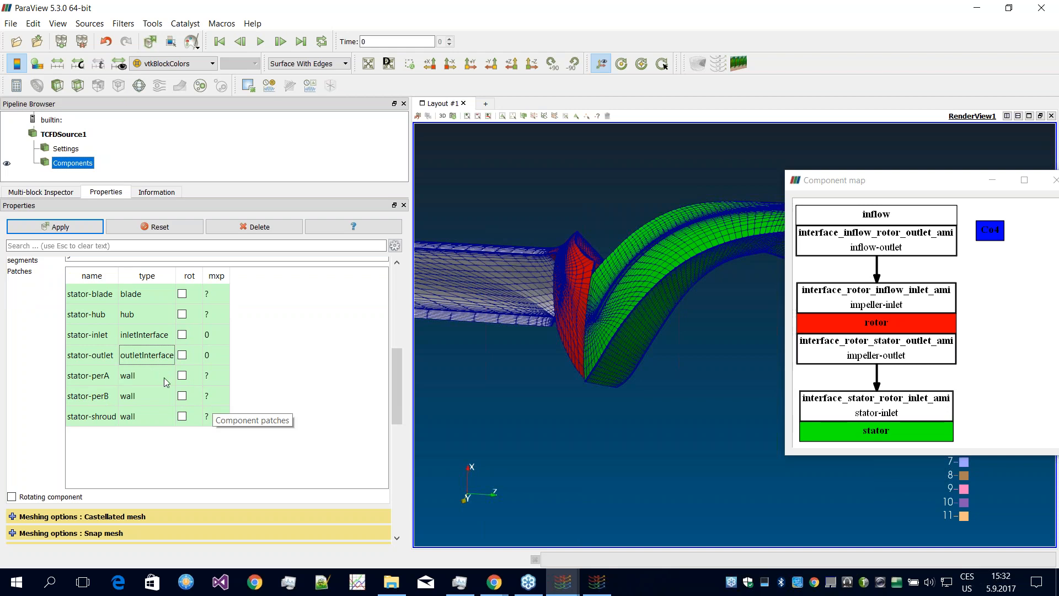
double_click(121, 381)
left_click(122, 375)
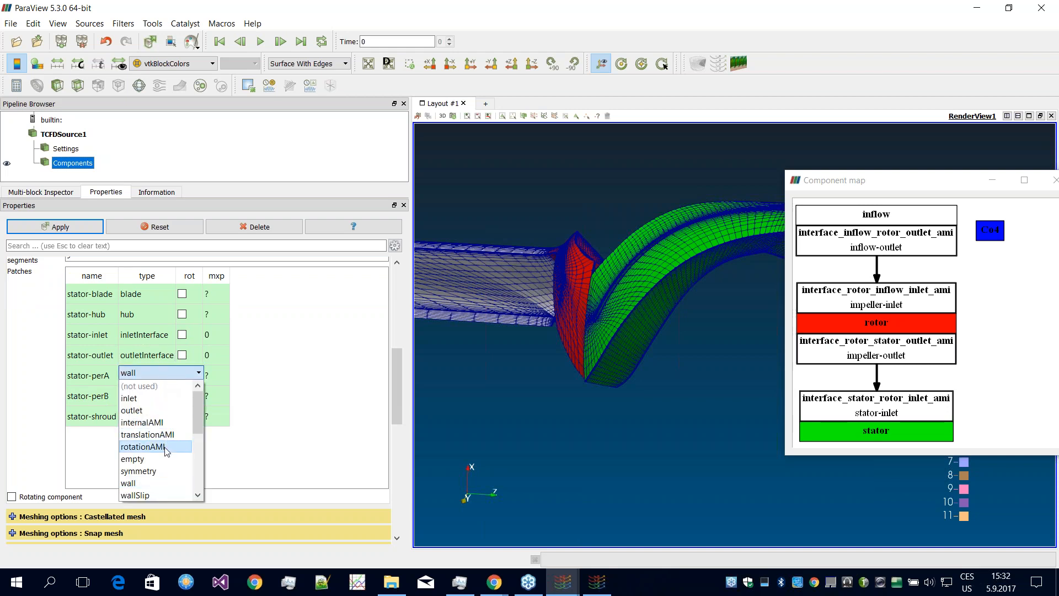
left_click(145, 447)
double_click(152, 395)
left_click(154, 393)
left_click(143, 467)
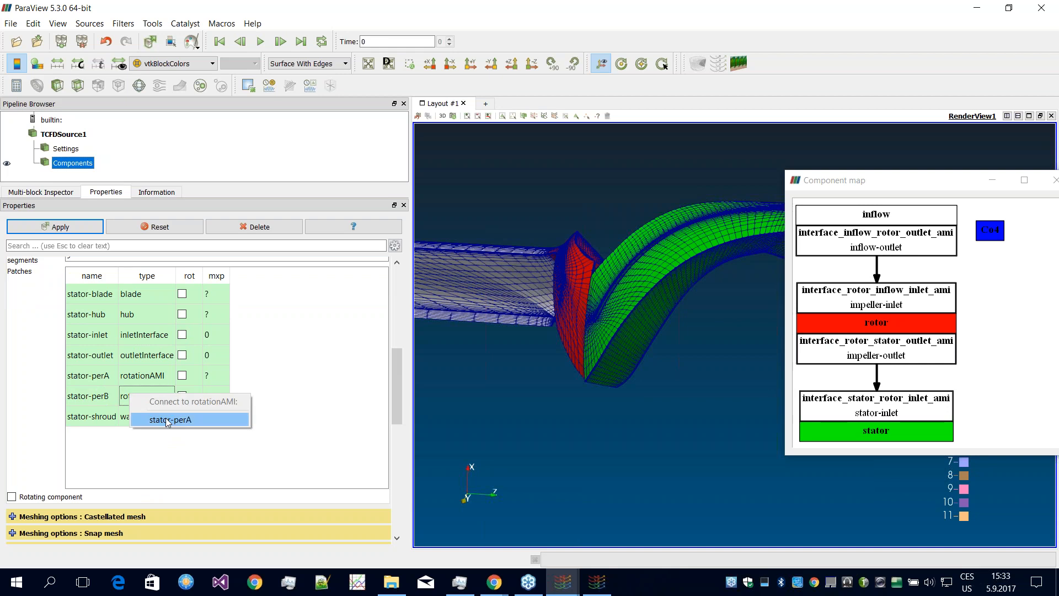
left_click(157, 419)
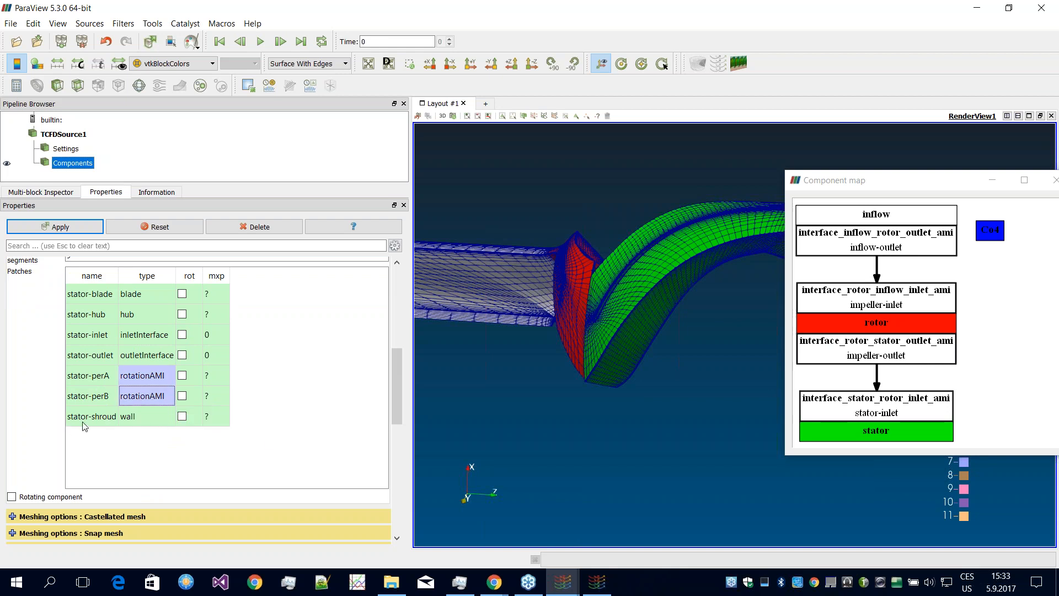
Step: Set the stator-shroud patch type to shroud
double_click(124, 417)
left_click(128, 414)
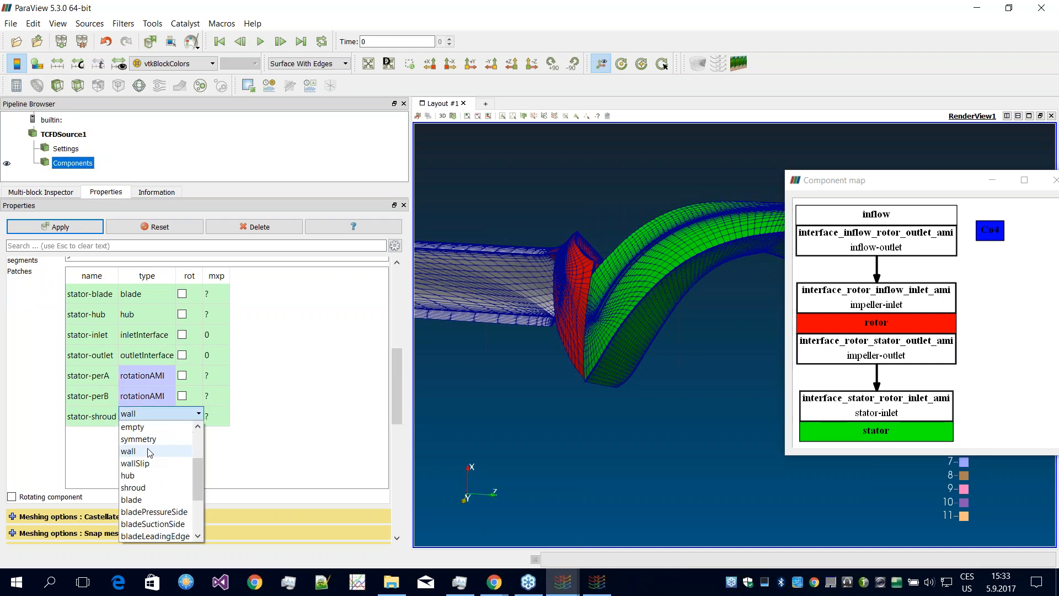
left_click(152, 487)
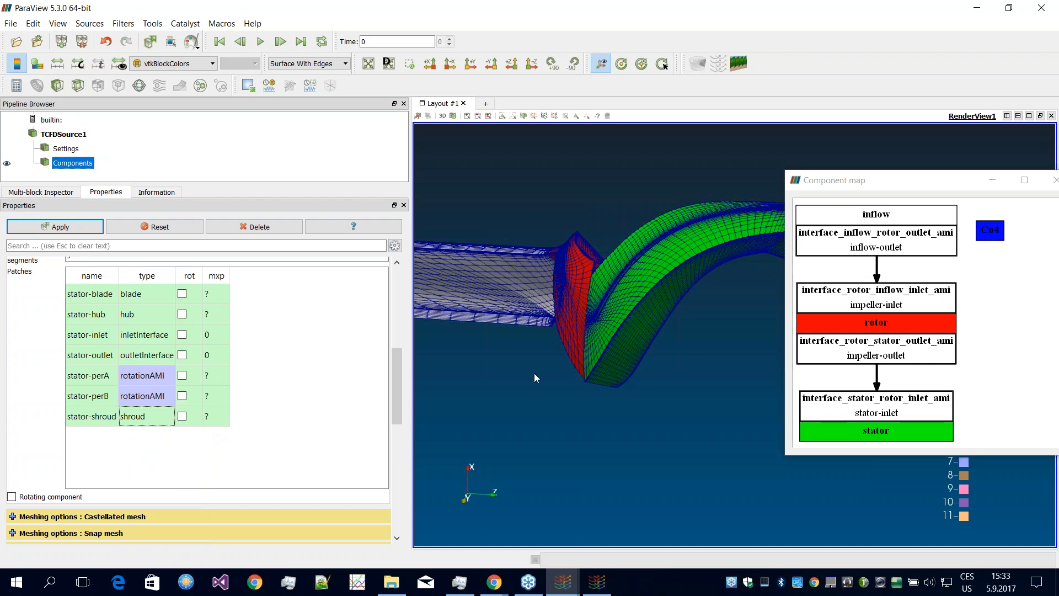
Step: Examine the mesh closely where the rotor outlet meets the stator inlet
left_click_drag(571, 368, 537, 330)
scroll(537, 330, "up", 8)
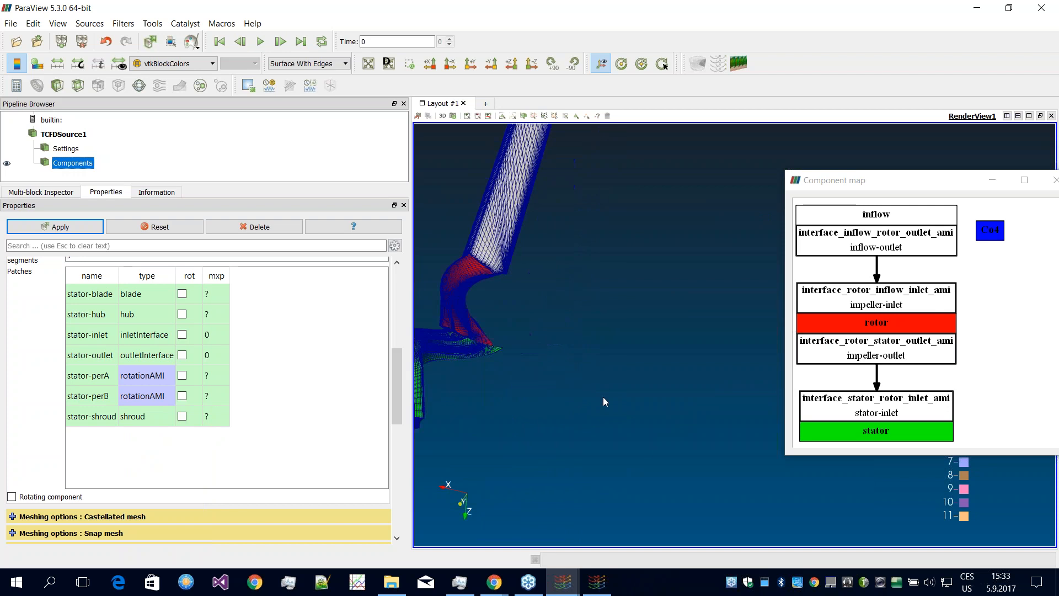
middle_click_drag(585, 343, 632, 393)
scroll(491, 316, "up", 4)
middle_click_drag(491, 316, 631, 279)
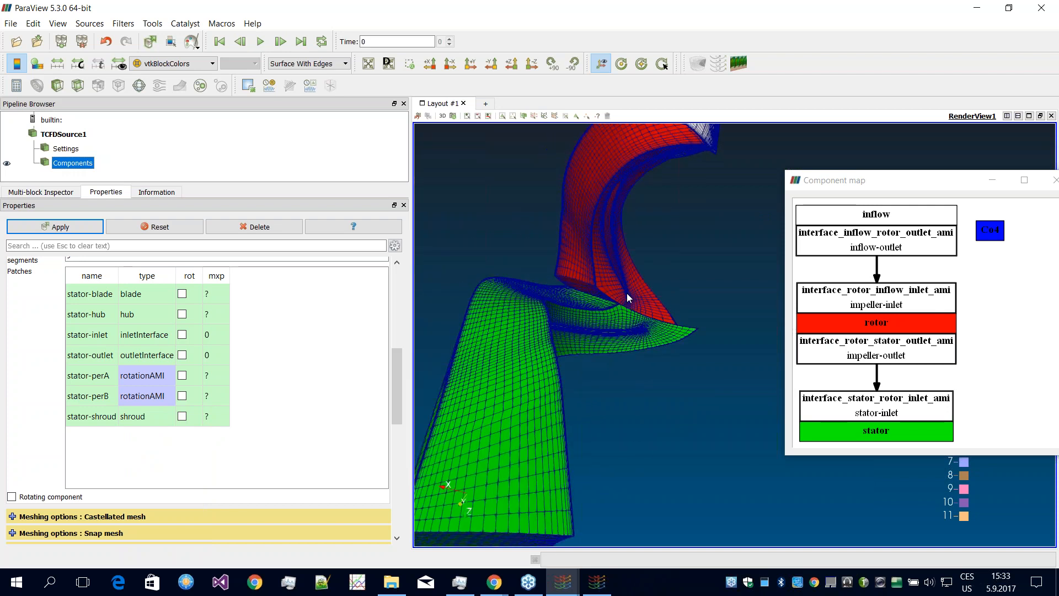
scroll(627, 293, "up", 3)
middle_click_drag(543, 303, 657, 349)
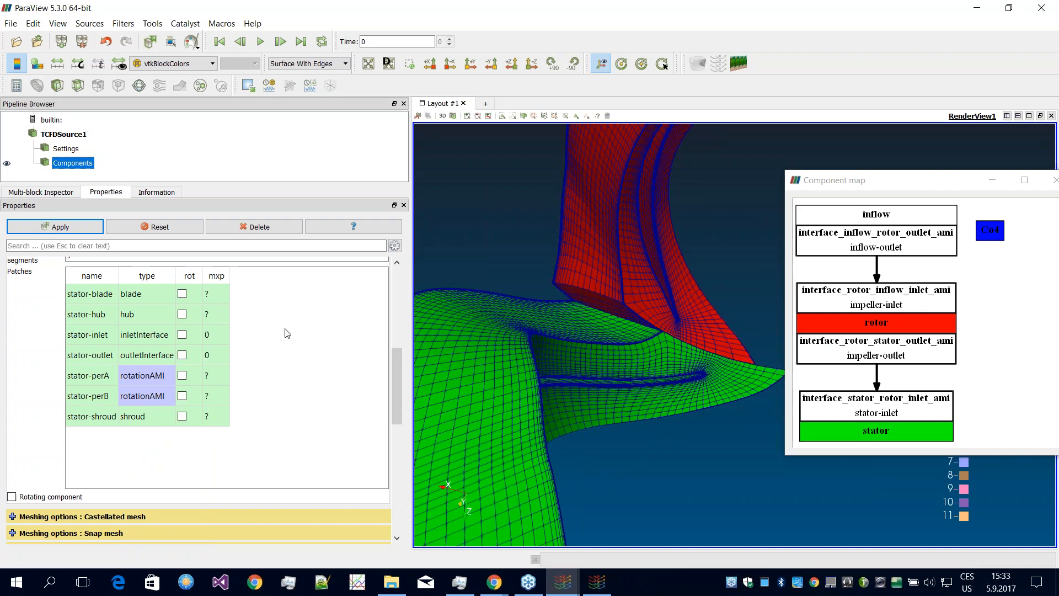
right_click_drag(625, 351, 628, 369)
left_click_drag(571, 369, 563, 237)
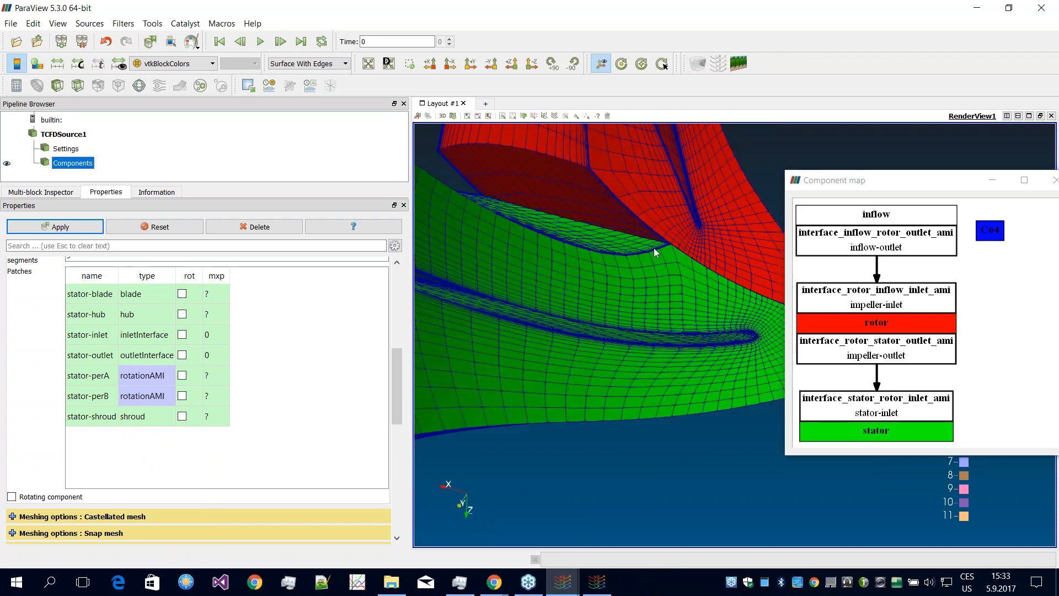
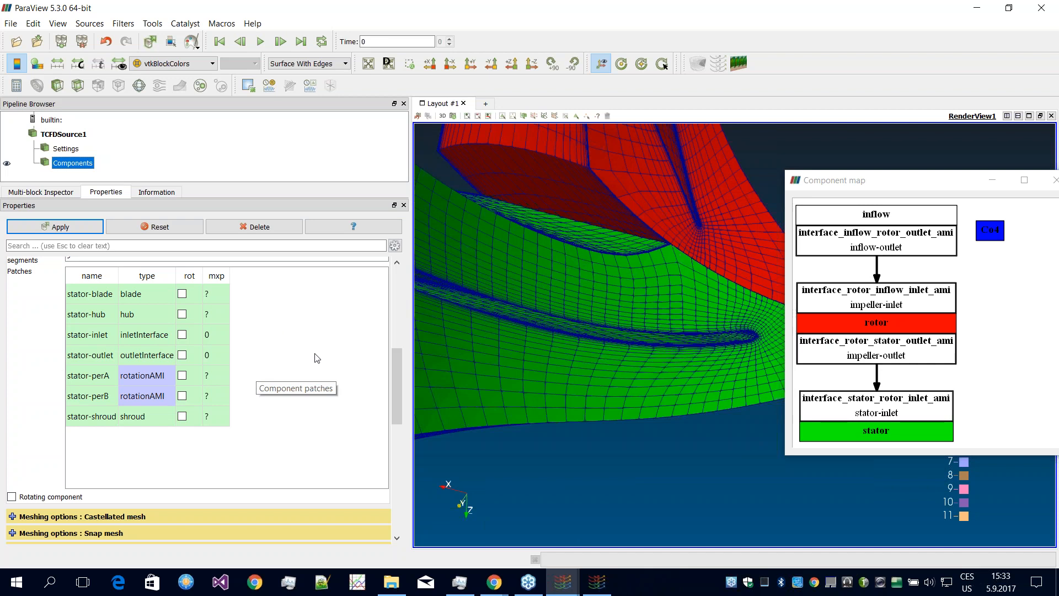
Step: Set the stator-inlet patch's mxp value to 10 and apply the stator's settings
double_click(217, 338)
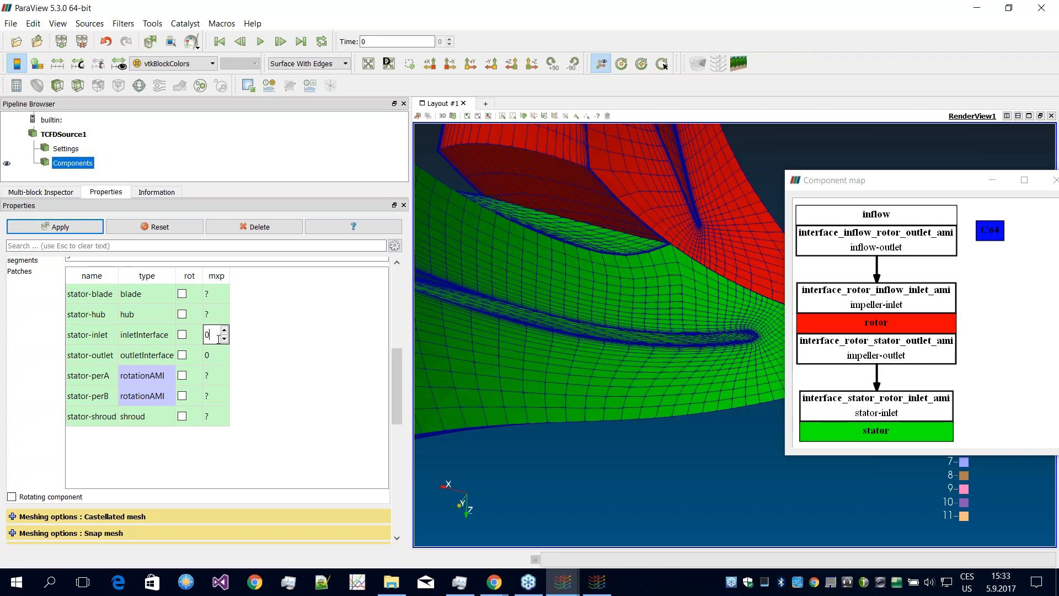
type("10")
key("Return")
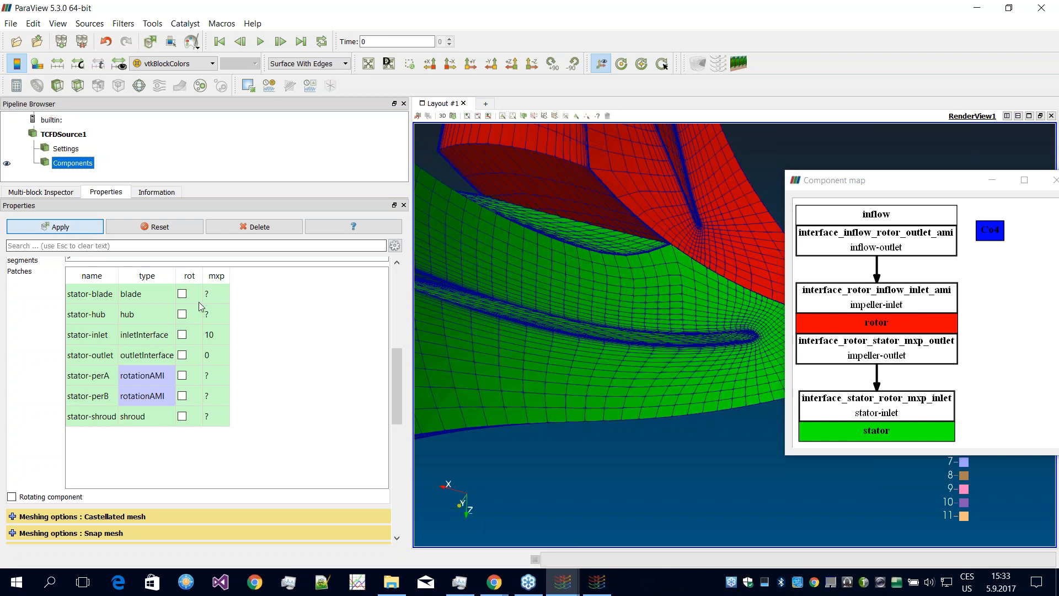
left_click(80, 228)
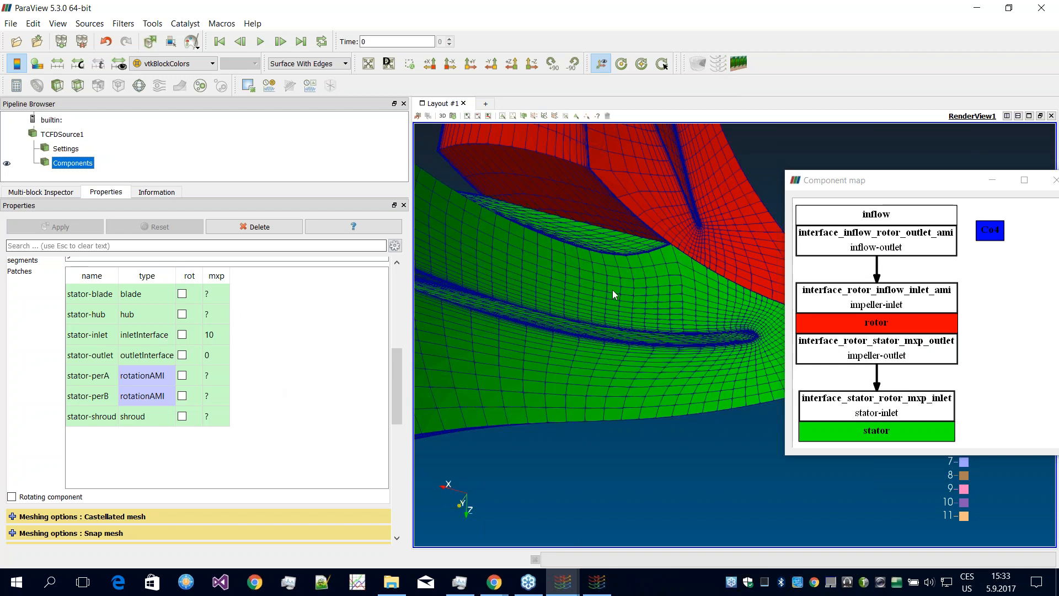
Step: Set component4's geometry source to External OpenFOAM mesh and choose the outflow folder in the mesh directory as its case path
left_click_drag(613, 290, 367, 345)
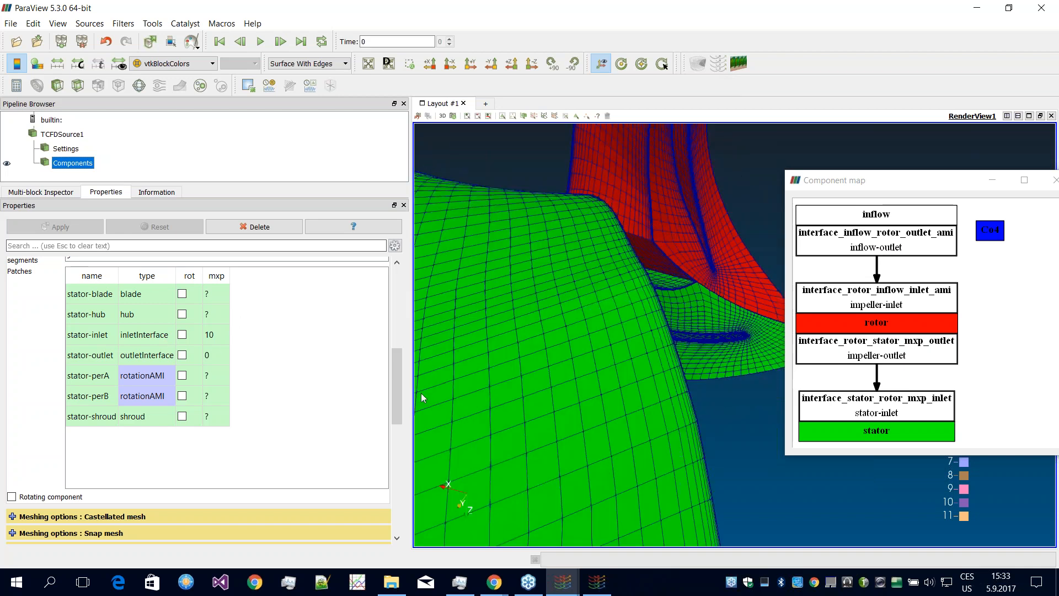
left_click_drag(395, 395, 398, 371)
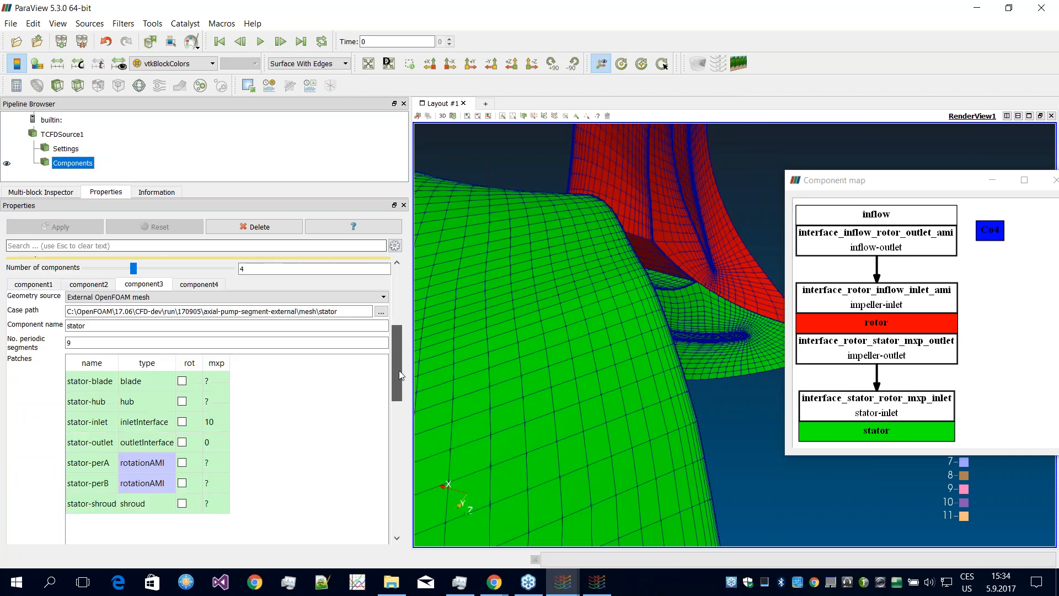
left_click(195, 284)
left_click(158, 297)
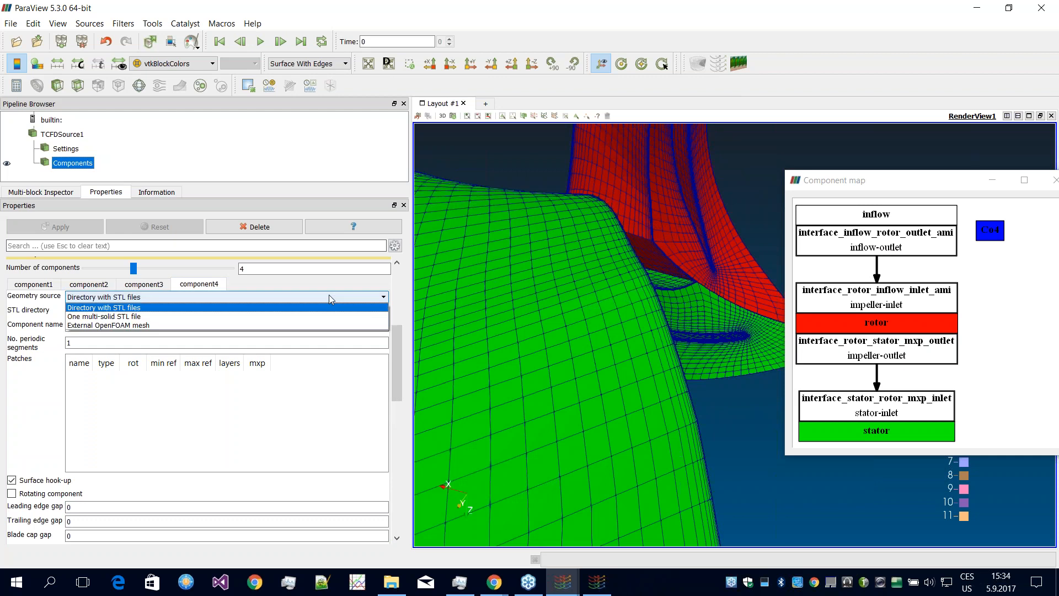
left_click(156, 325)
left_click(381, 311)
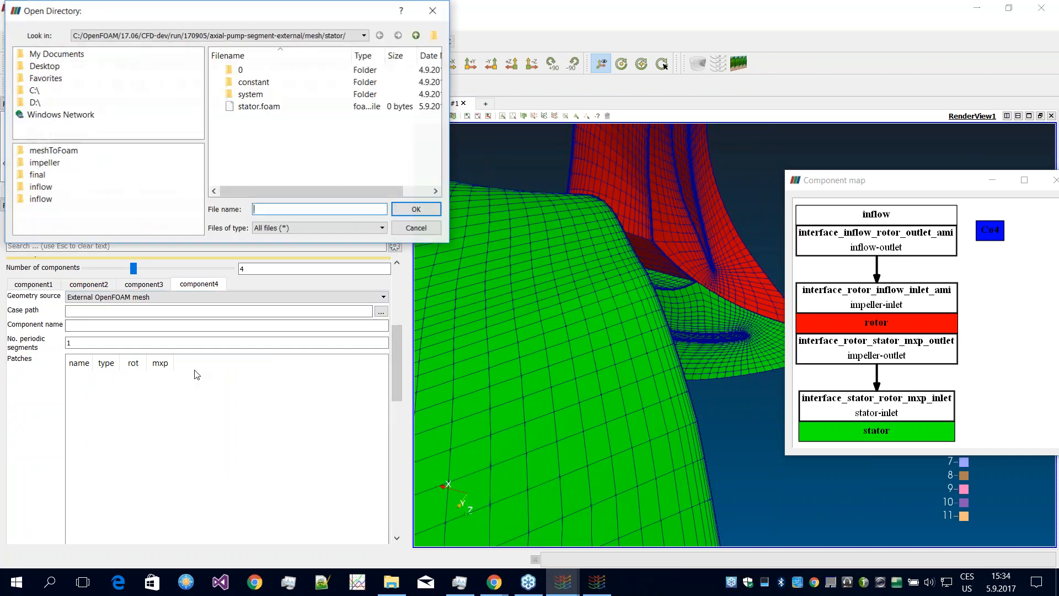
left_click(416, 36)
left_click(253, 94)
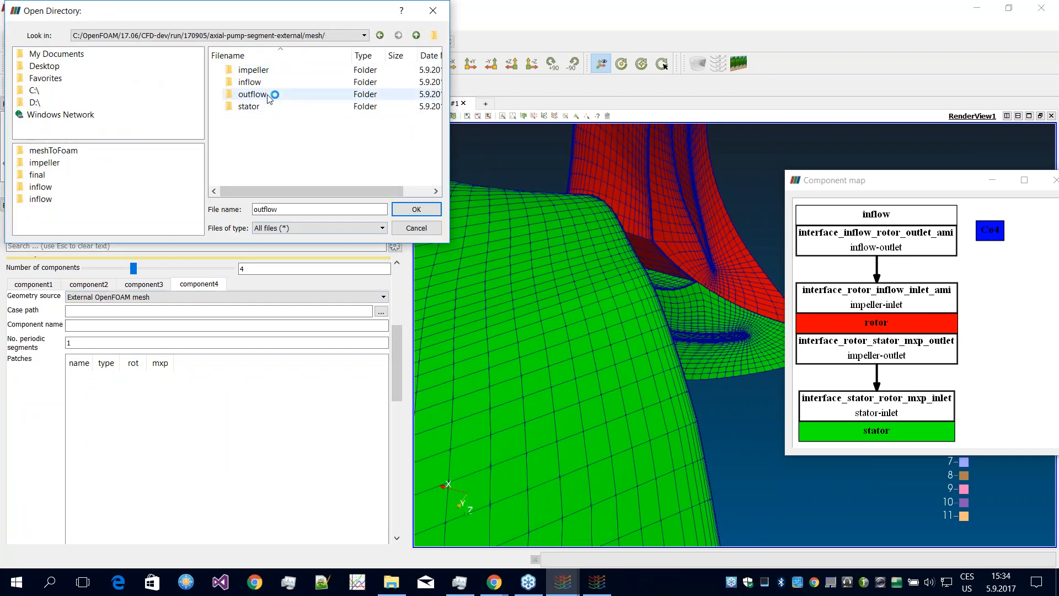
left_click(415, 209)
Step: Name component4 outflow, set its number of periodic segments to 9, and apply the changes
left_click(115, 325)
type("outf")
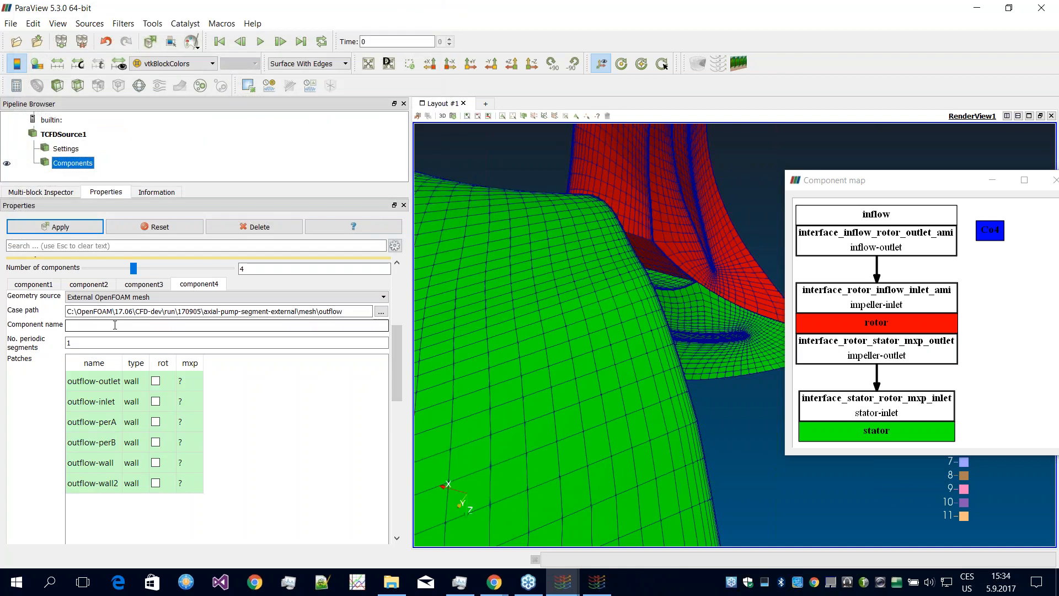
key("BackSpace")
type("flow")
key("Tab")
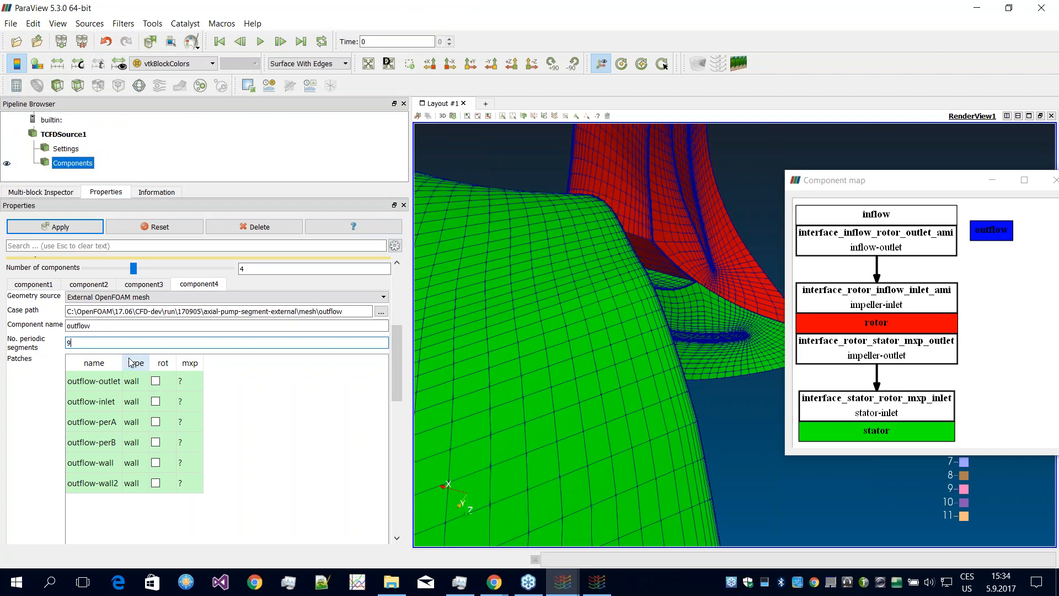
left_click(134, 305)
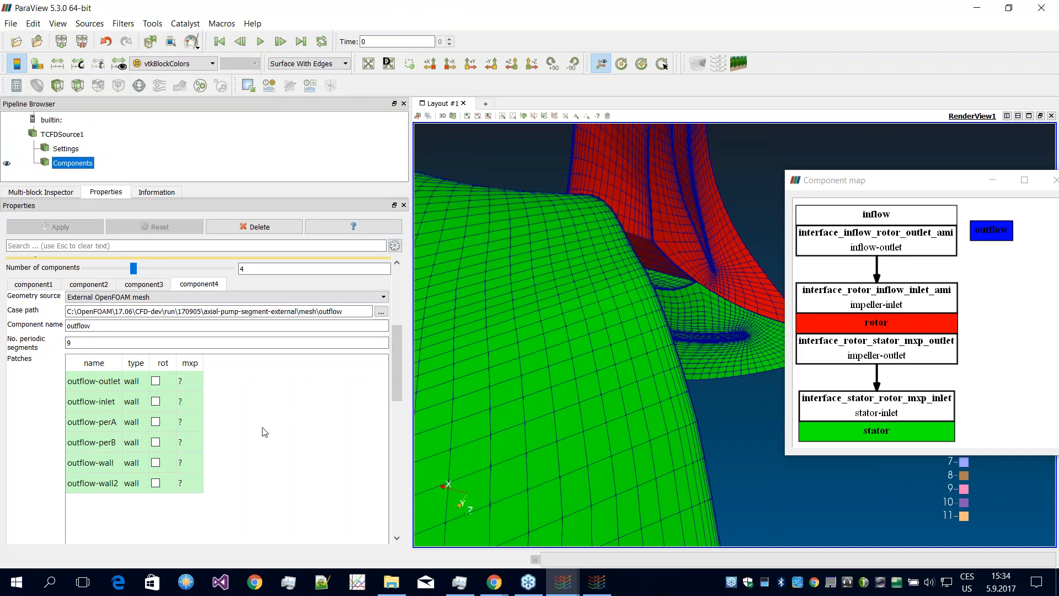
Step: Set the outflow-outlet patch type to outlet and the outflow-inlet patch type to inletInterface
left_click(131, 384)
double_click(141, 383)
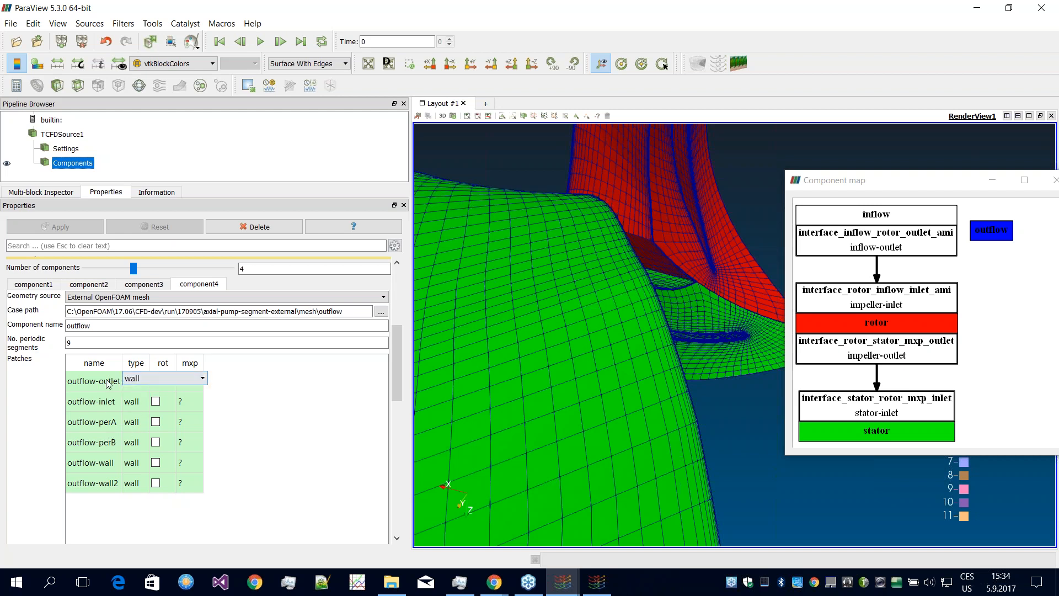
left_click(142, 377)
left_click(142, 414)
double_click(136, 403)
left_click(138, 399)
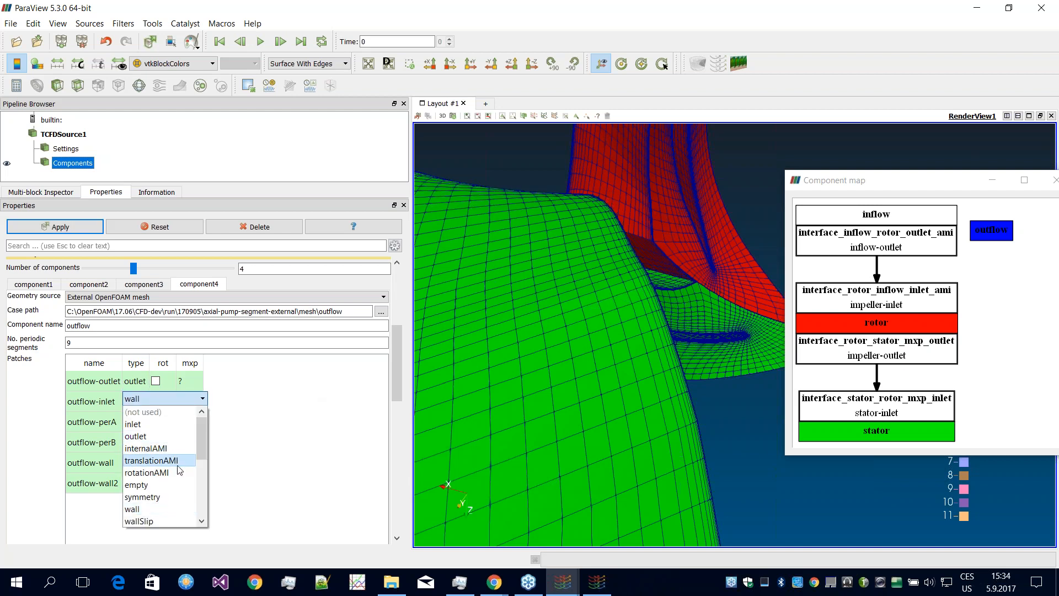
scroll(180, 470, "down", 3)
left_click(152, 509)
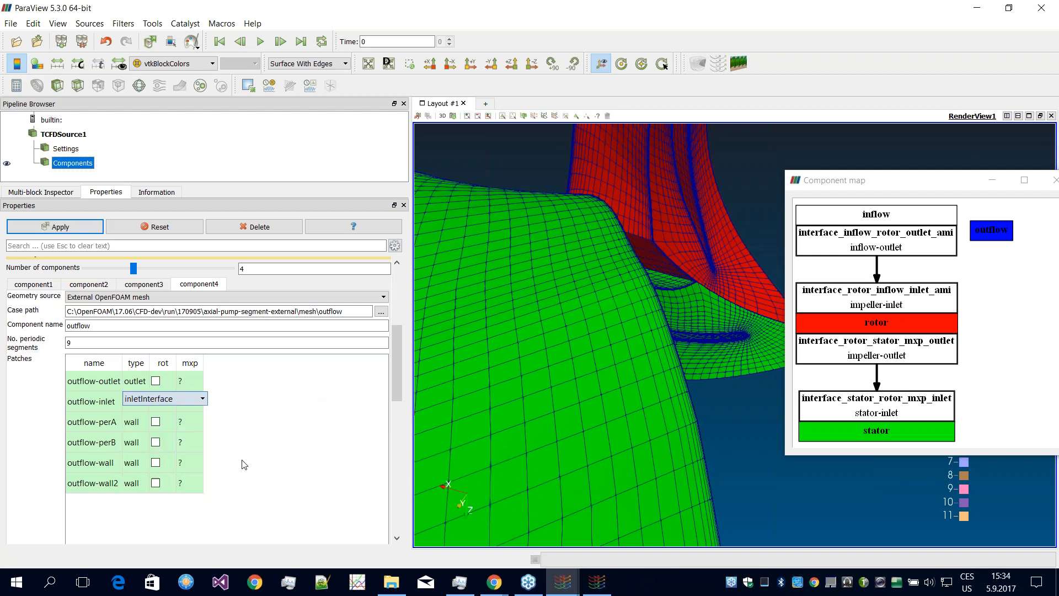
Step: Connect the outflow-inlet interface patch to component Co3, the stator
left_click(242, 460)
right_click(135, 404)
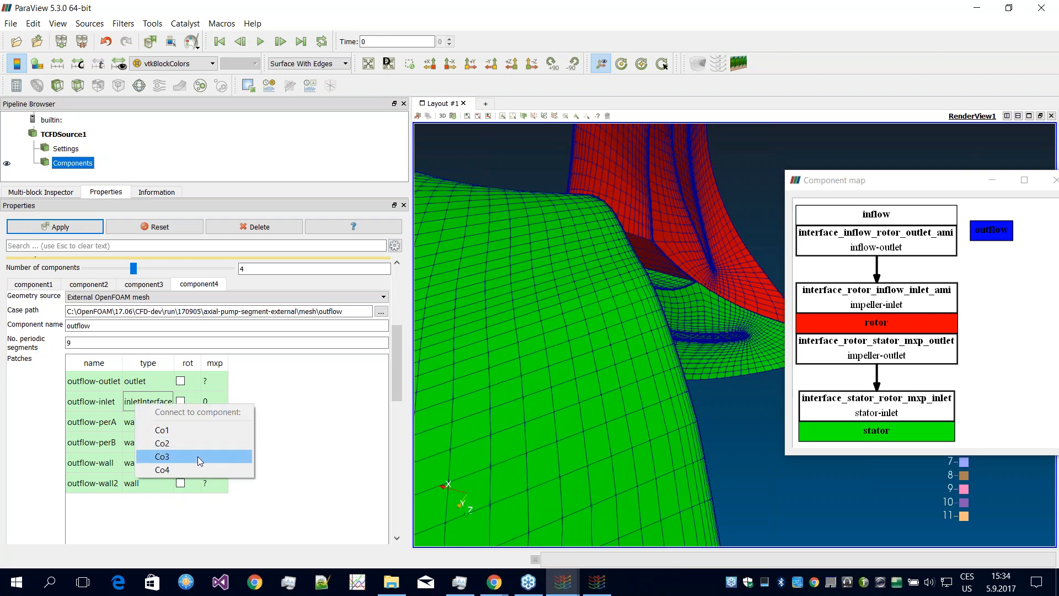
left_click(200, 457)
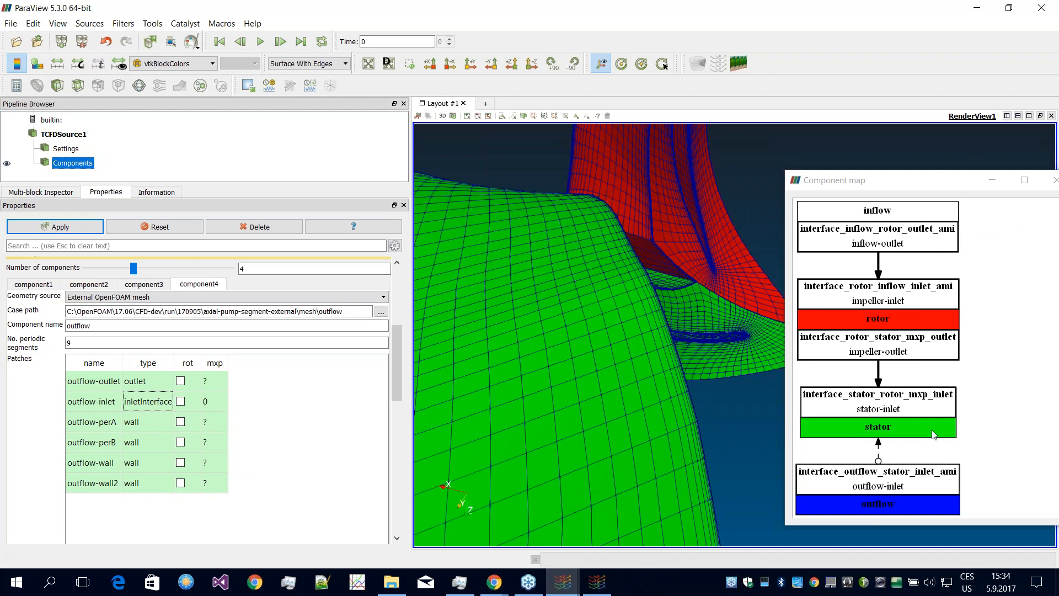
Step: Set the outflow-perA and outflow-perB patch types to rotationAMI and link the two as a periodic pair
double_click(148, 422)
left_click(160, 422)
left_click(168, 487)
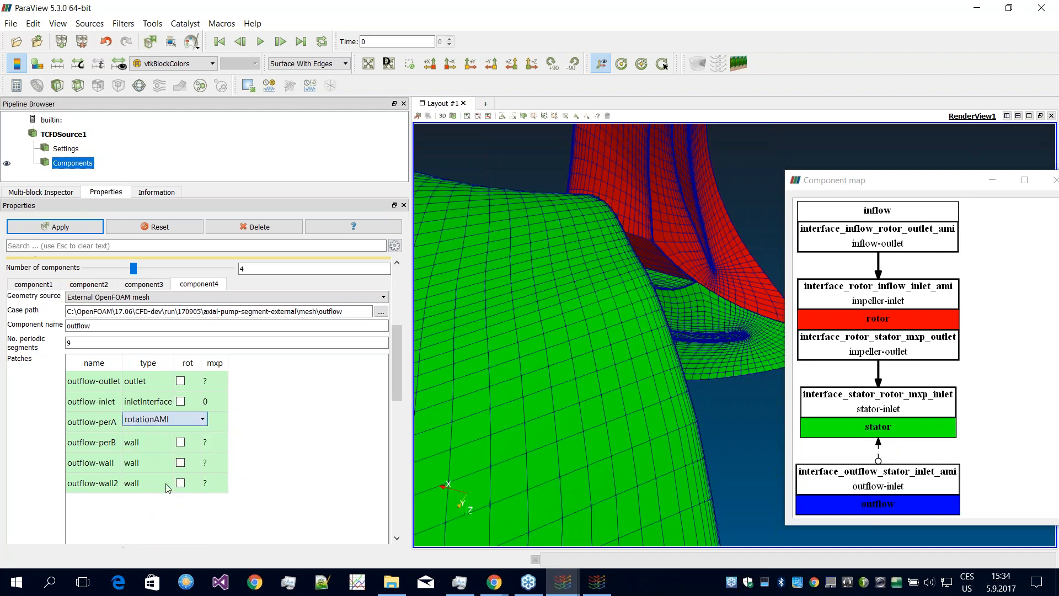
double_click(149, 442)
left_click(150, 441)
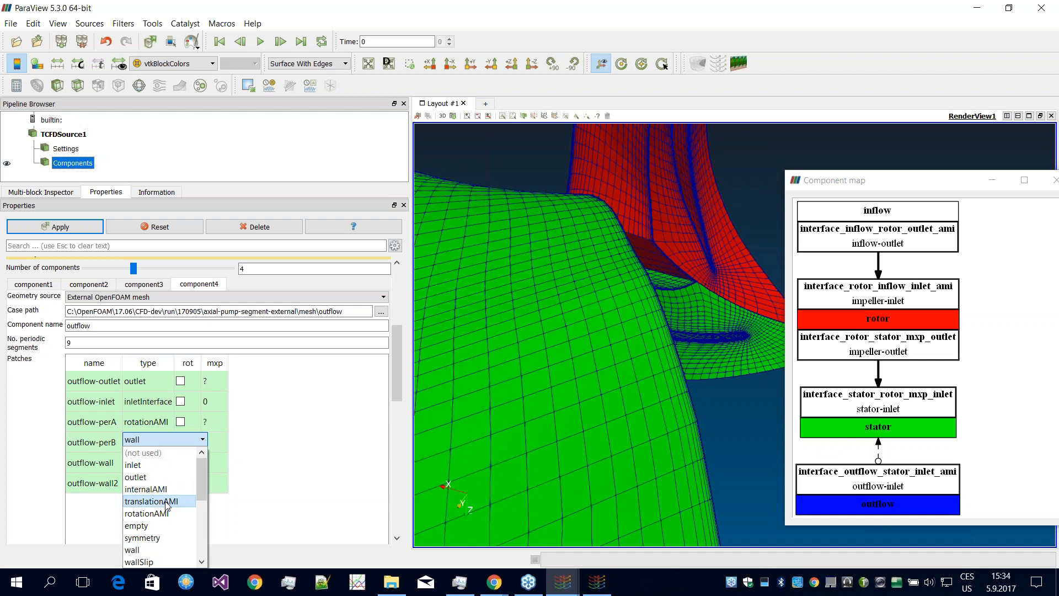
left_click(162, 500)
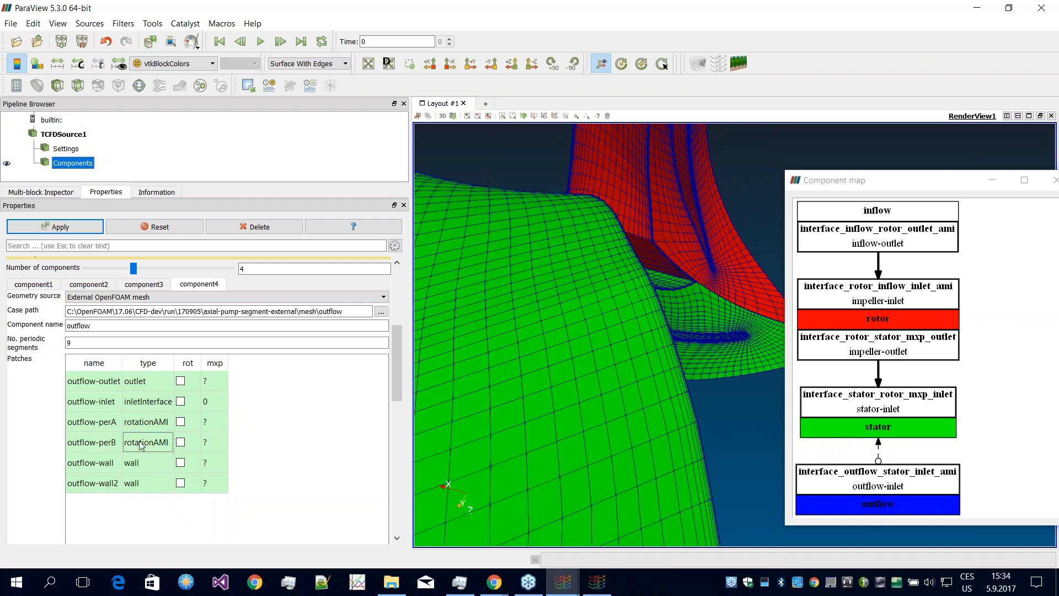
left_click_drag(139, 442, 139, 430)
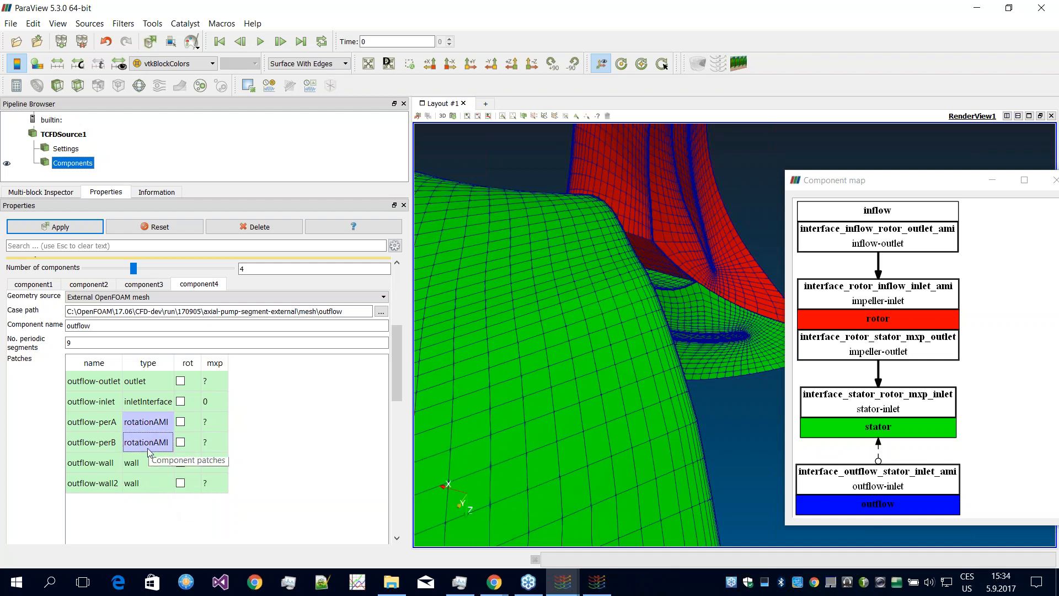
left_click(138, 463)
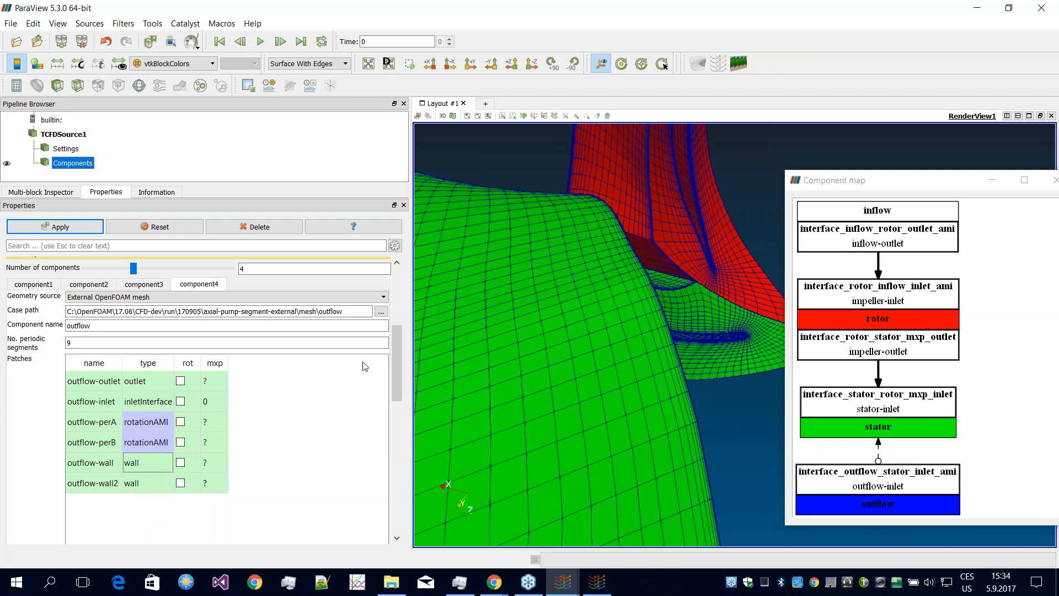
Step: Examine the mesh surfaces from several angles around the junction between the inflow and the rotor
scroll(395, 385, "down", 1)
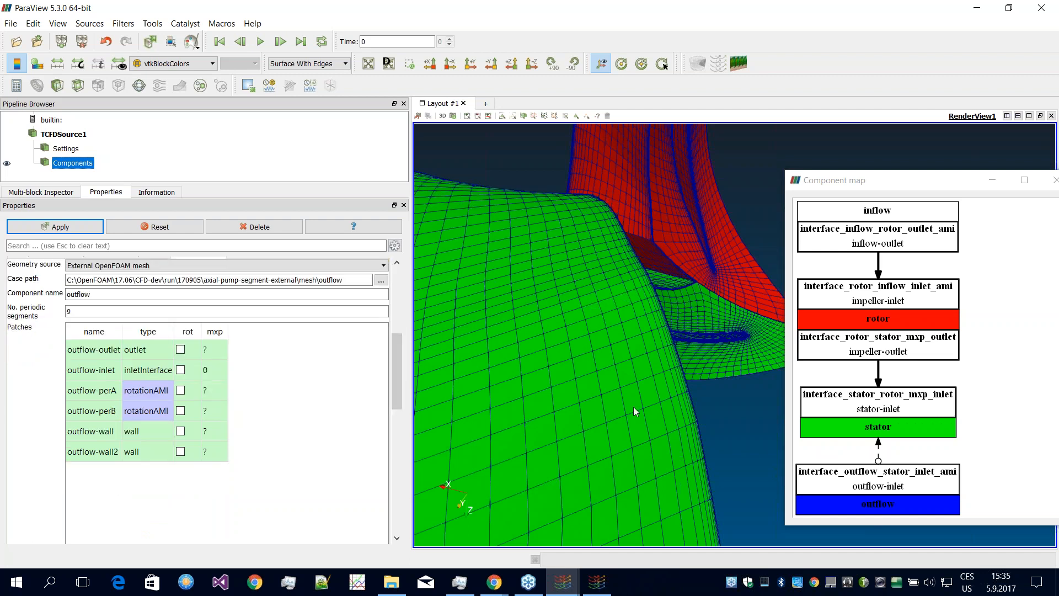
scroll(634, 407, "down", 6)
left_click_drag(648, 402, 619, 359)
middle_click_drag(620, 360, 590, 391)
mouse_move(591, 390)
left_mouse_down()
mouse_move(542, 370)
mouse_move(500, 267)
mouse_move(574, 342)
mouse_move(554, 370)
mouse_move(554, 340)
mouse_move(582, 347)
mouse_move(599, 378)
left_mouse_up()
scroll(605, 362, "up", 4)
scroll(605, 362, "down", 3)
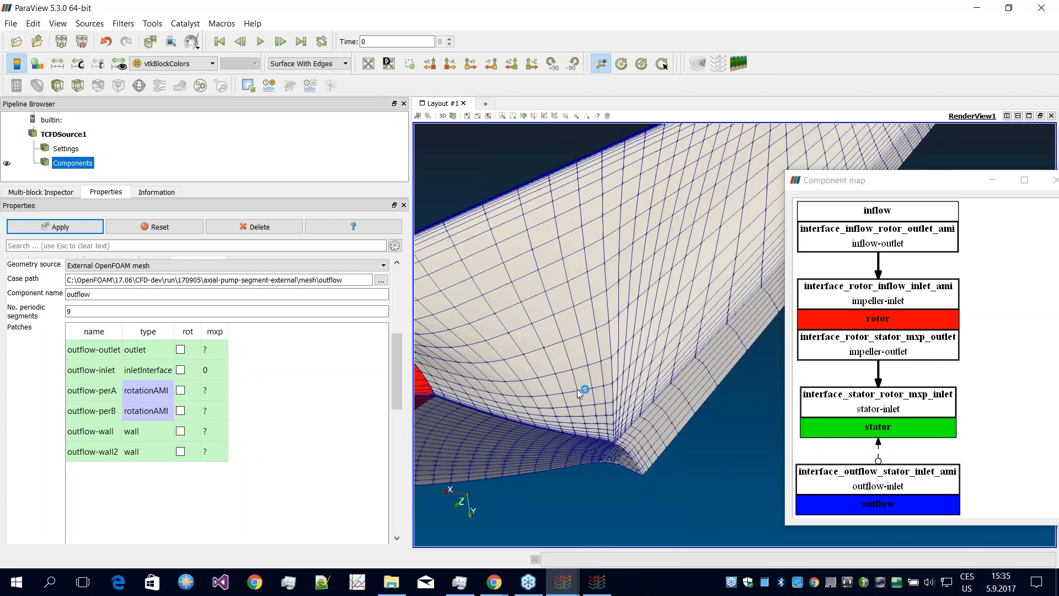
middle_click_drag(583, 391, 613, 386)
scroll(684, 346, "up", 4)
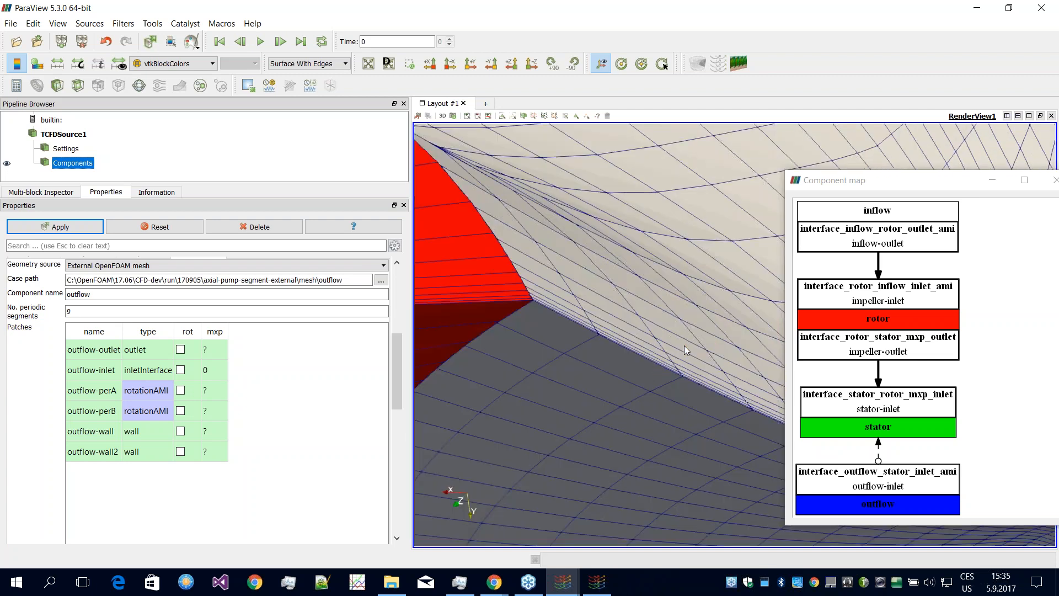
scroll(656, 369, "down", 4)
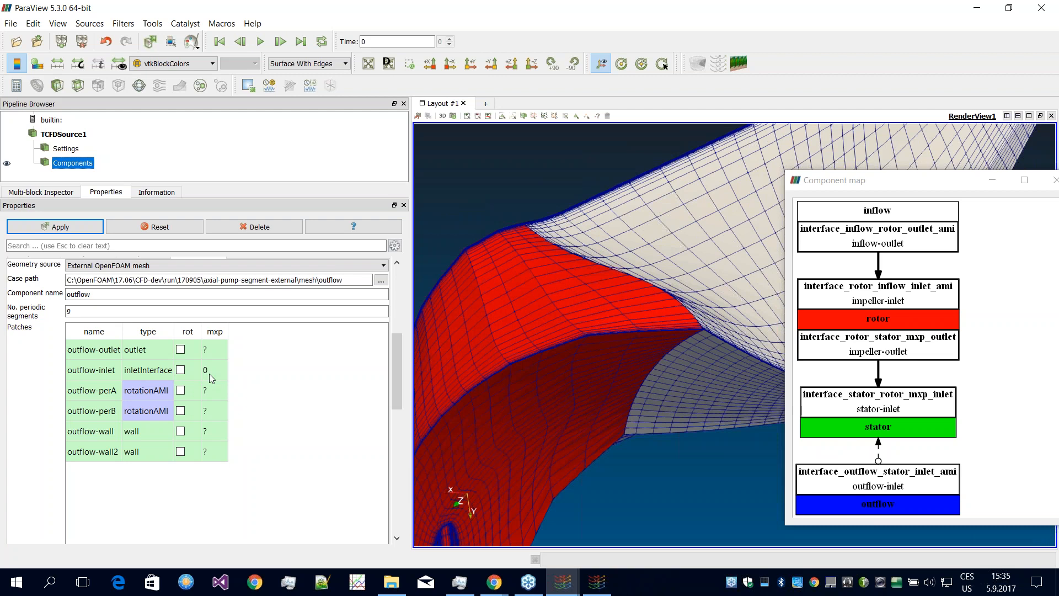
Step: Apply the outflow component's patch and interface settings
left_click(102, 229)
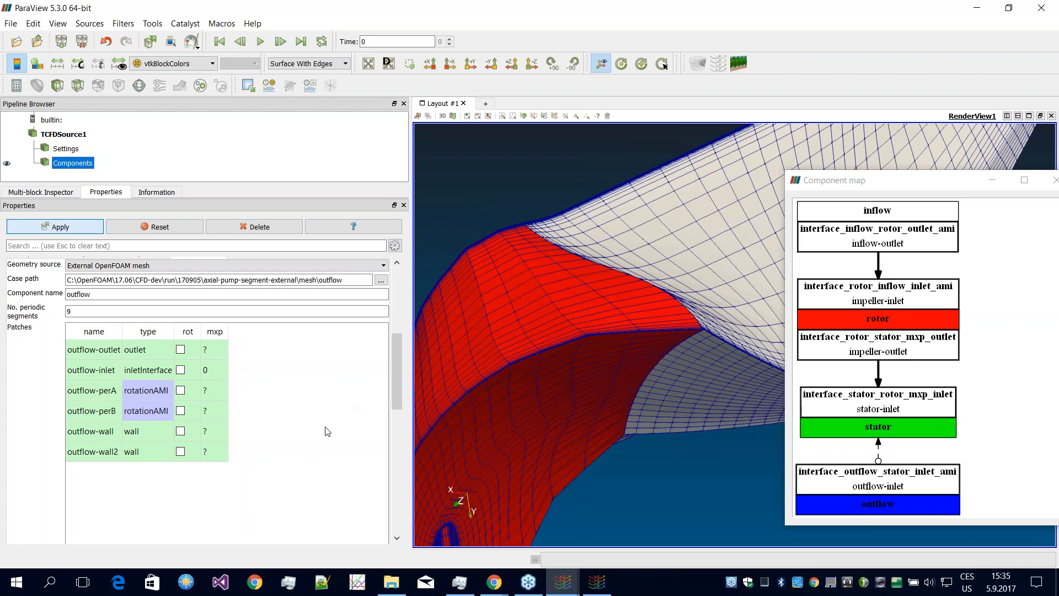
scroll(551, 293, "down", 8)
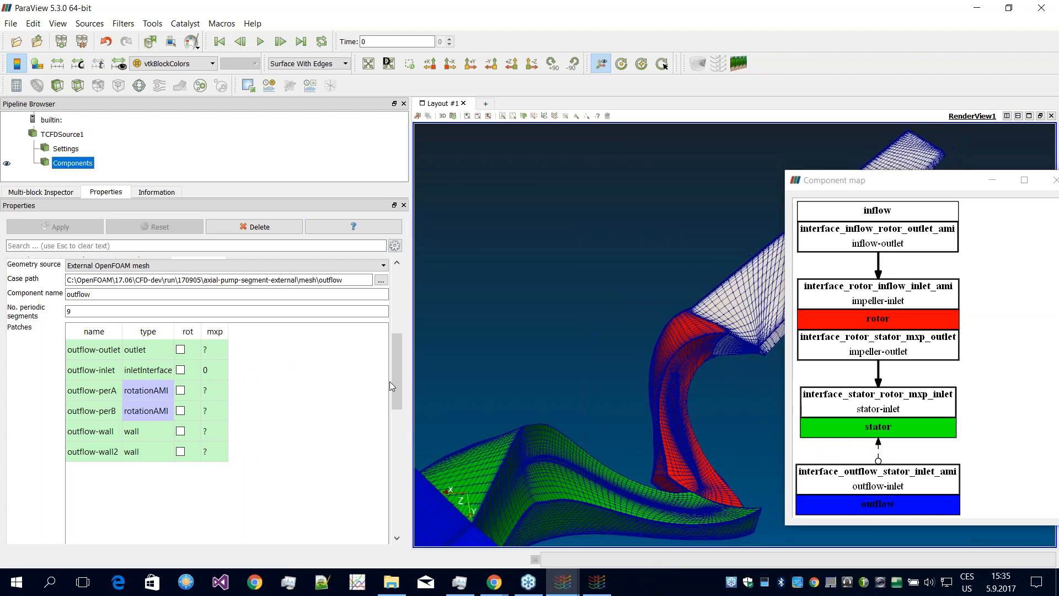
scroll(398, 375, "up", 2)
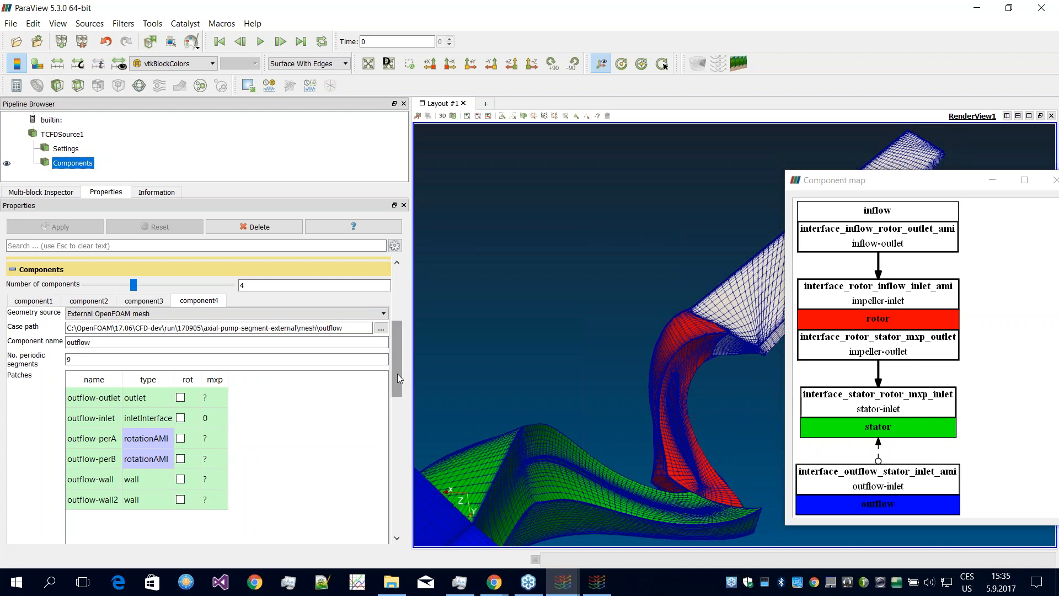
Step: Mark component2, the rotor, as a rotating component
scroll(398, 373, "down", 1)
left_click(90, 287)
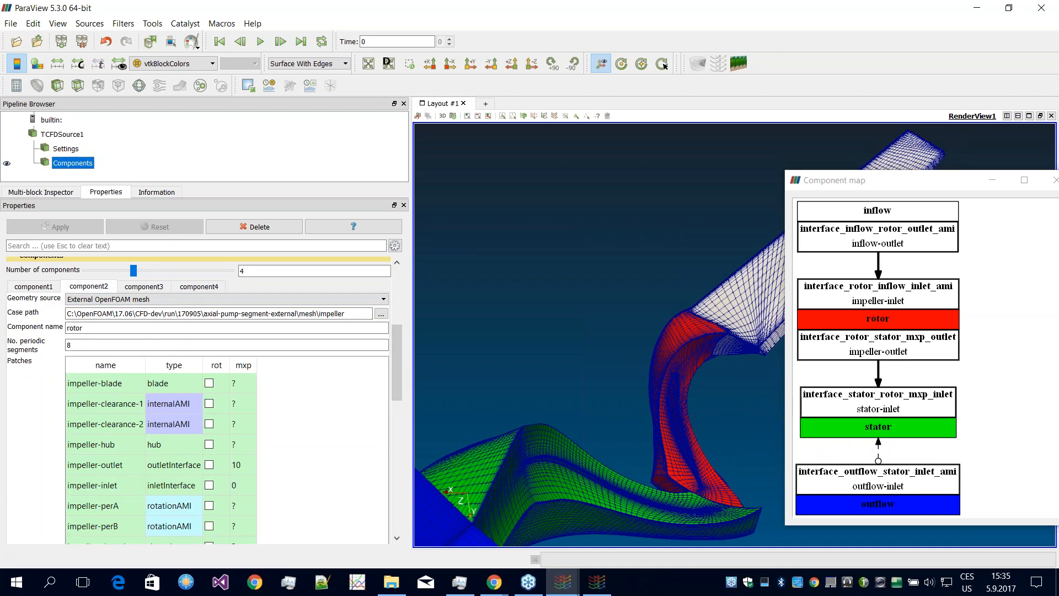
scroll(625, 381, "down", 2)
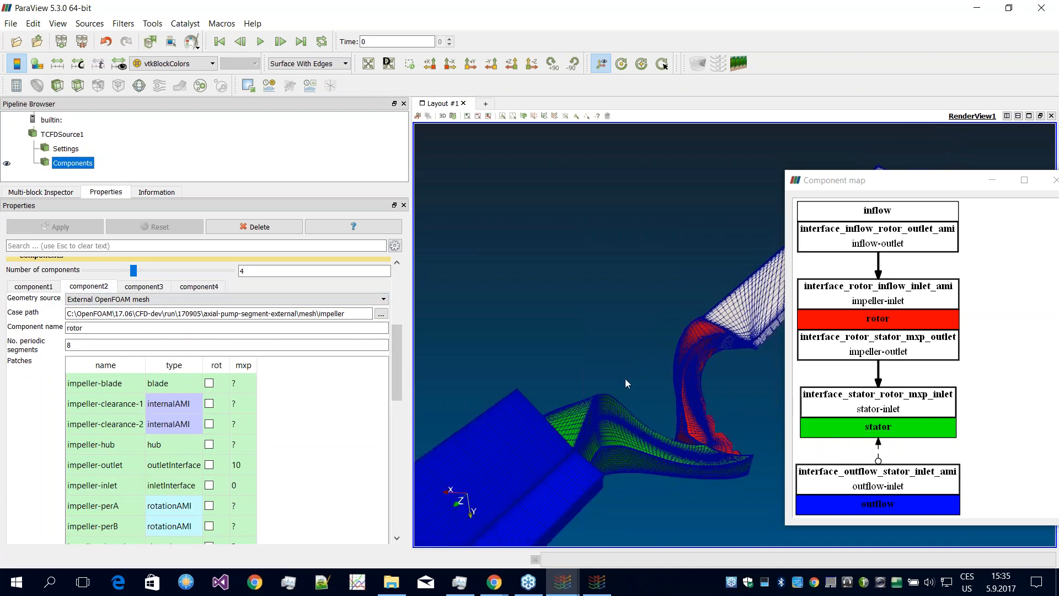
left_click_drag(396, 349, 400, 396)
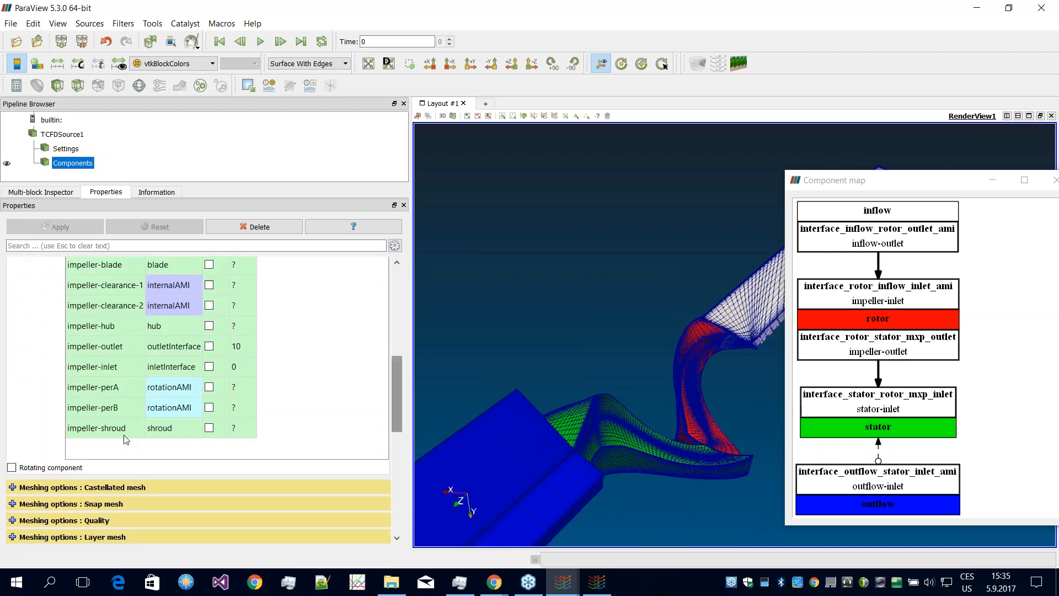
left_click(12, 468)
left_click_drag(398, 389, 399, 378)
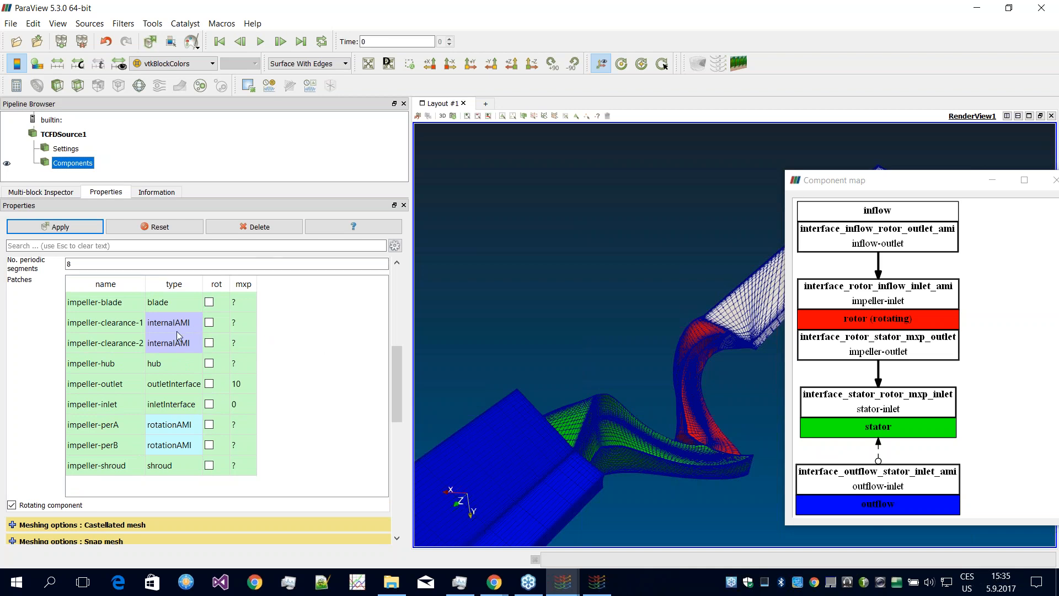
Step: Enable rot for the impeller-blade and impeller-hub patches and apply the changes
left_click(209, 302)
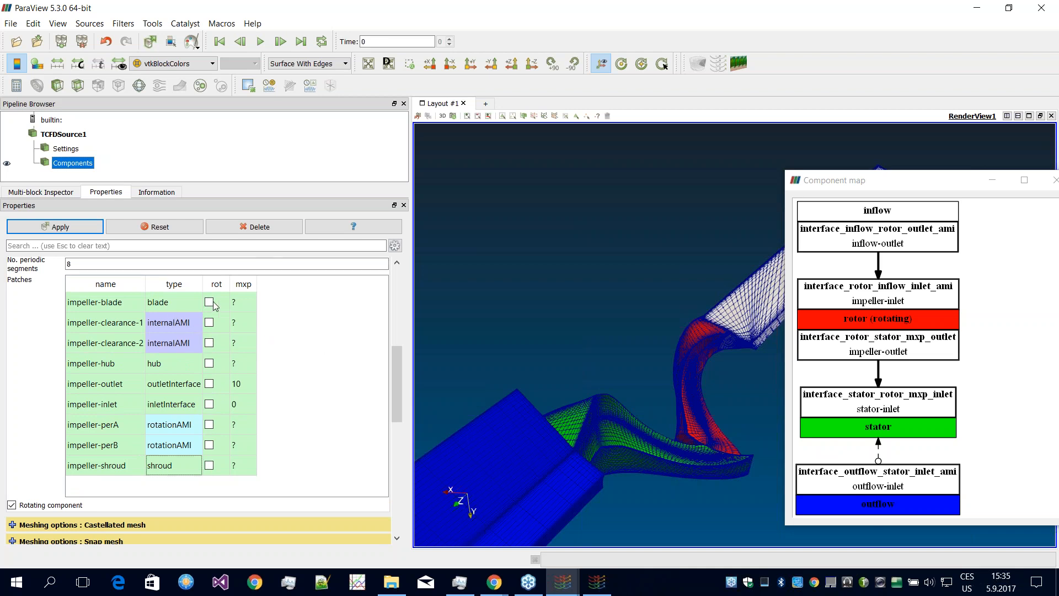
left_click(209, 364)
left_click(51, 227)
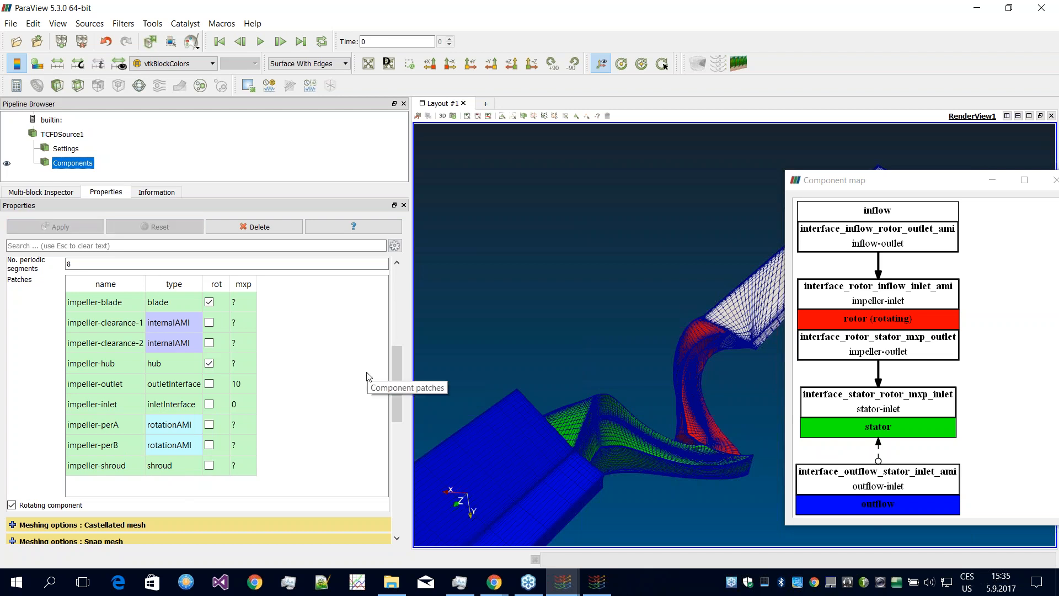
Step: Collapse the Components section and expand the Post-processing settings to show the efficiency probes
left_click_drag(400, 365, 601, 444)
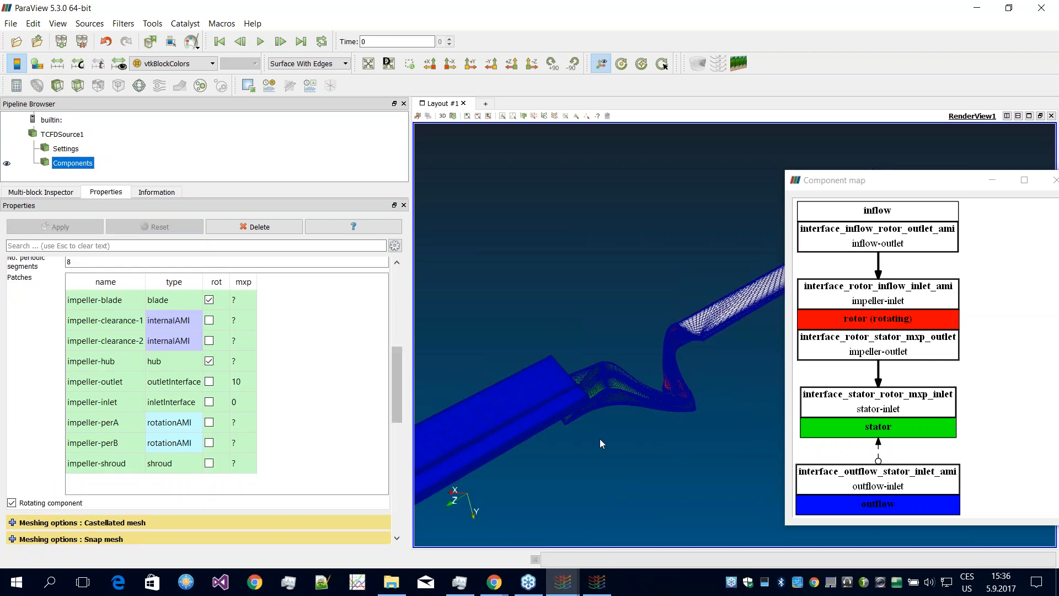
left_click_drag(600, 439, 640, 355)
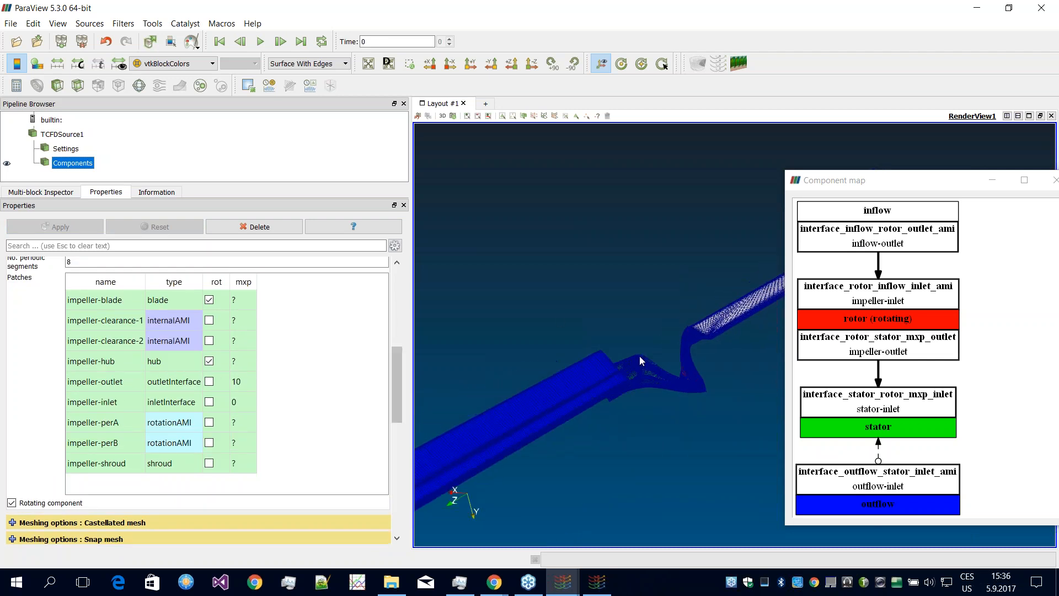
left_click_drag(395, 393, 394, 358)
left_click(9, 284)
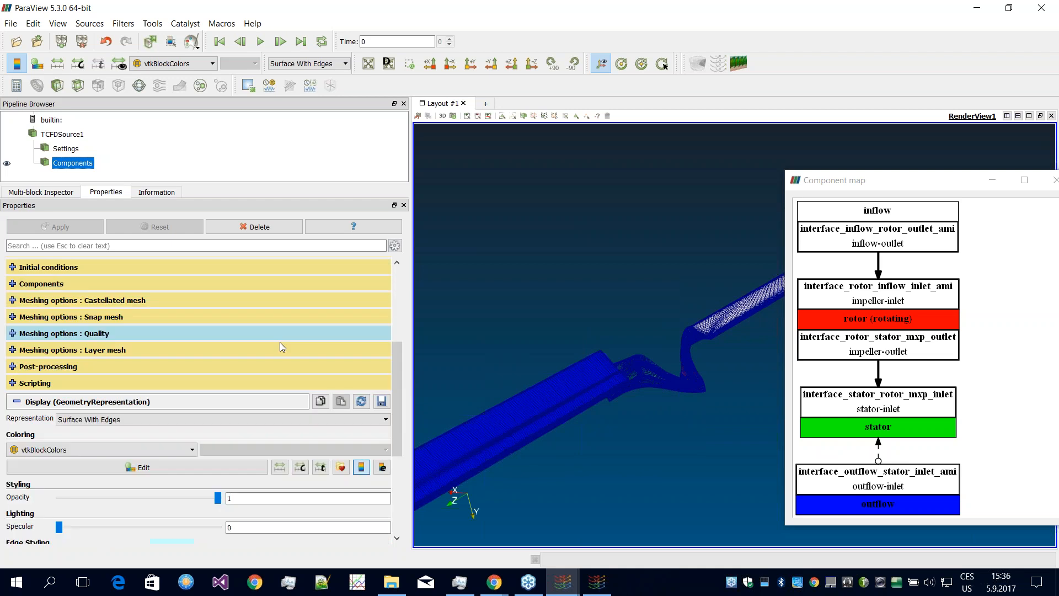
scroll(32, 359, "down", 2)
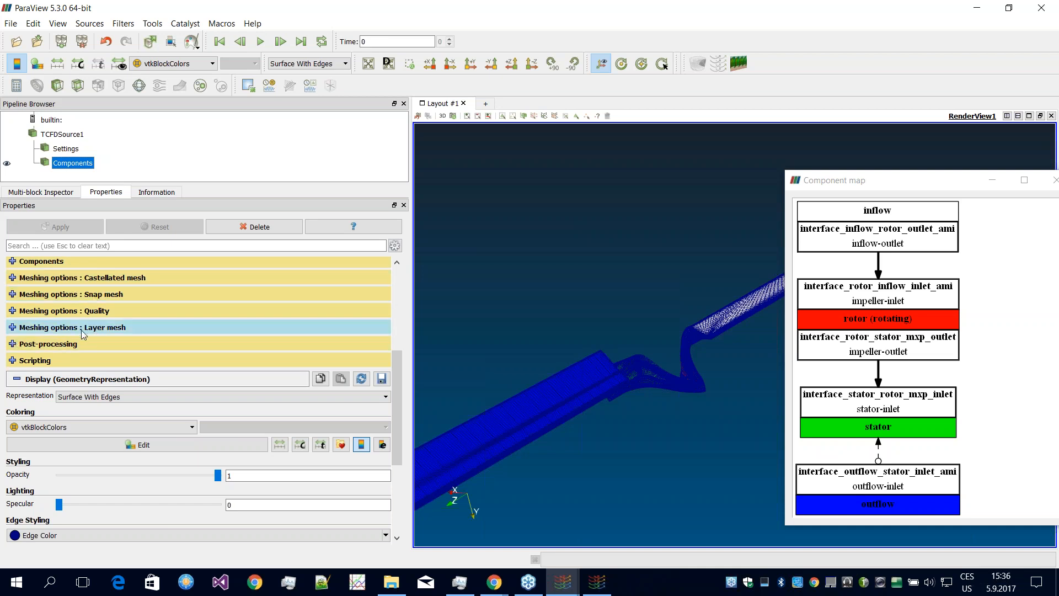
left_click(14, 345)
left_click_drag(395, 362, 398, 382)
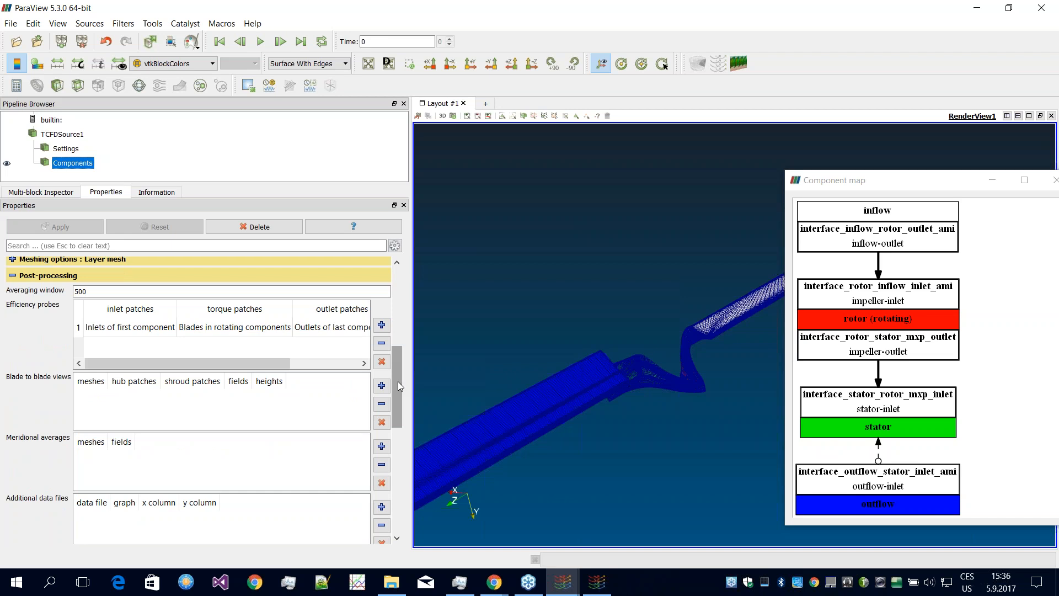
left_click_drag(397, 376, 40, 268)
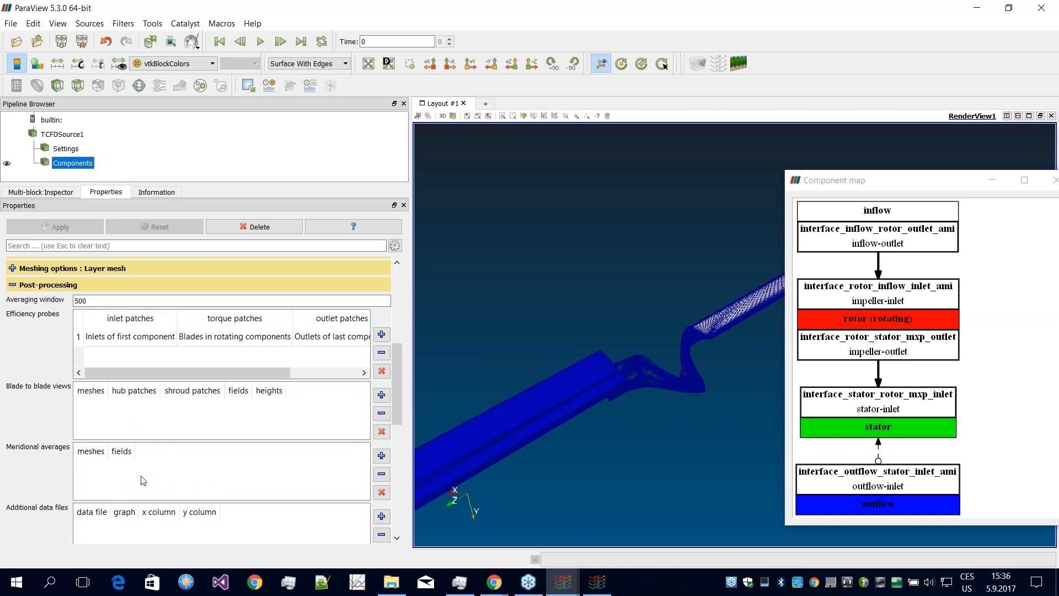
left_click_drag(396, 396, 396, 406)
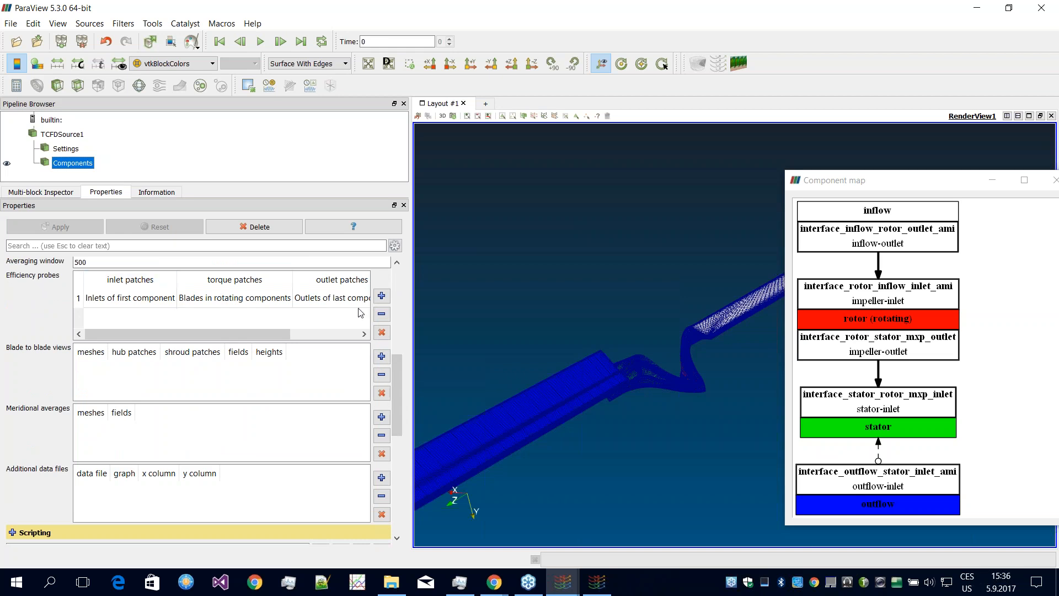
Step: Add a second efficiency probe and set its inlet patches to 2:impeller-inlet
left_click_drag(478, 309, 680, 307)
left_click_drag(673, 362, 672, 386)
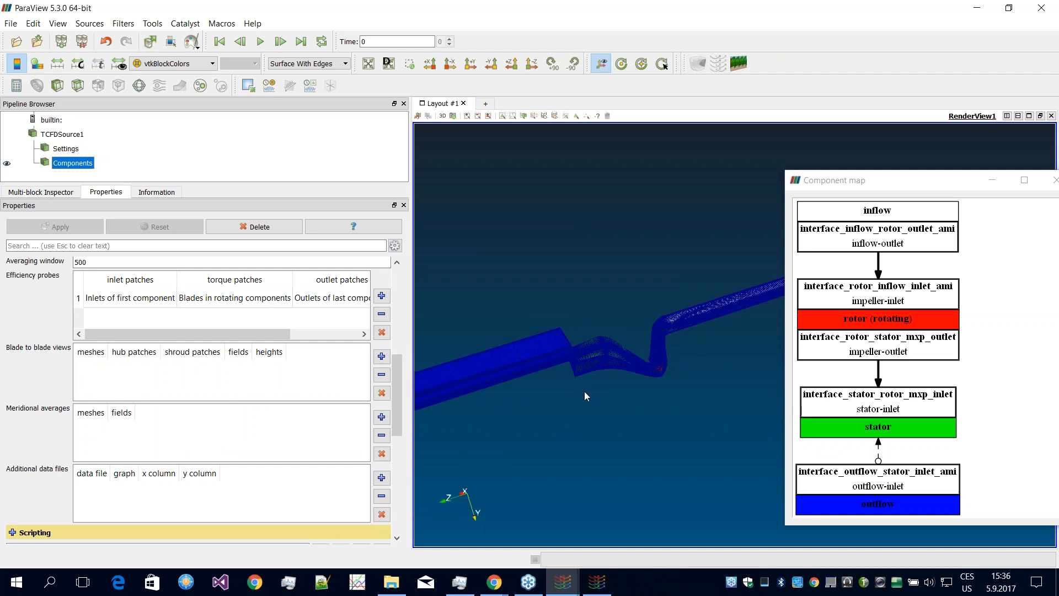
left_click_drag(610, 371, 637, 364)
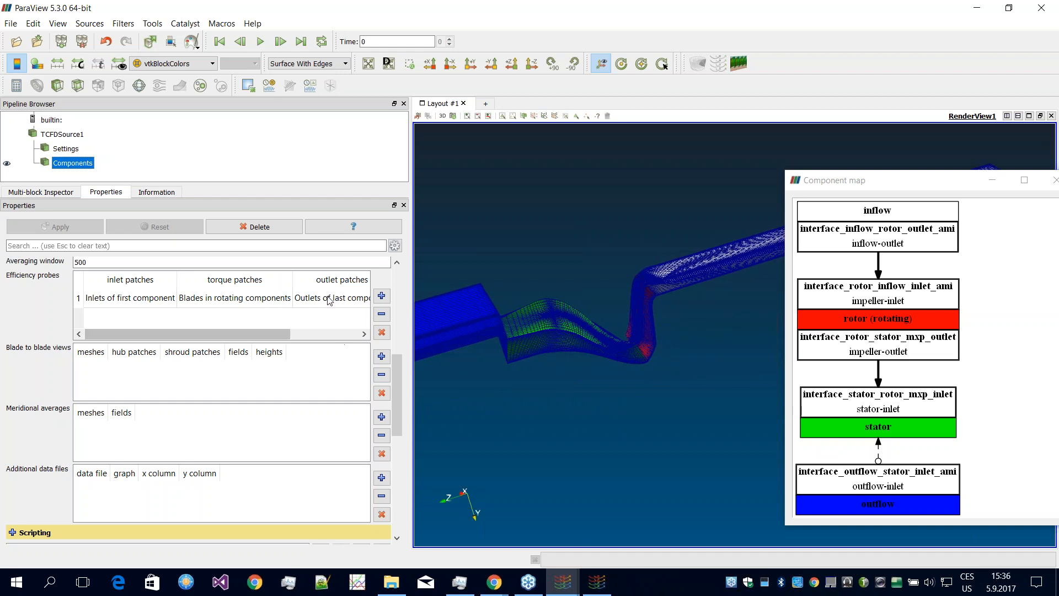
left_click(382, 296)
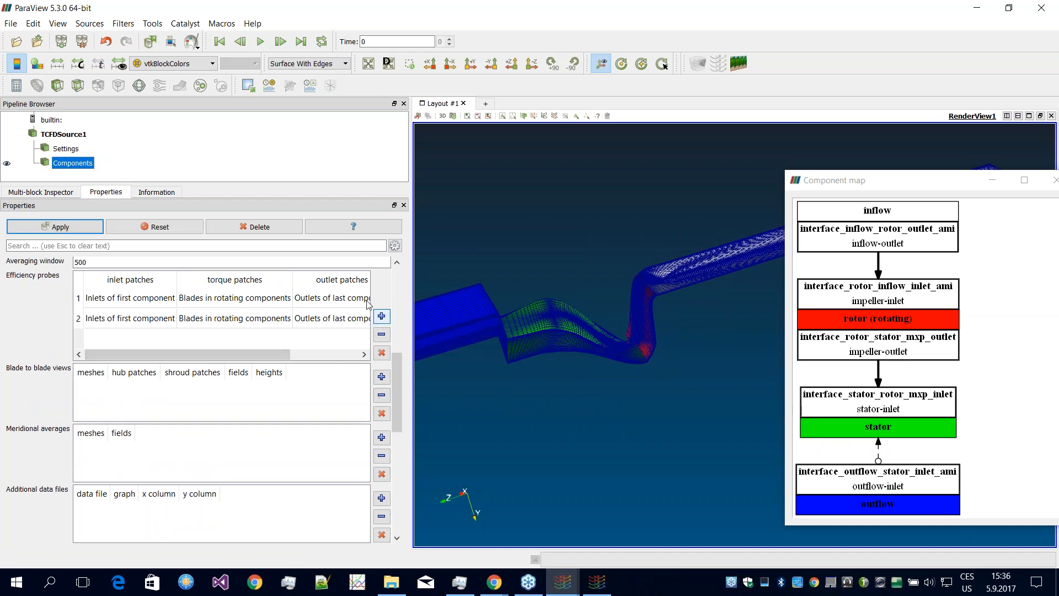
left_click(150, 318)
left_click(150, 318)
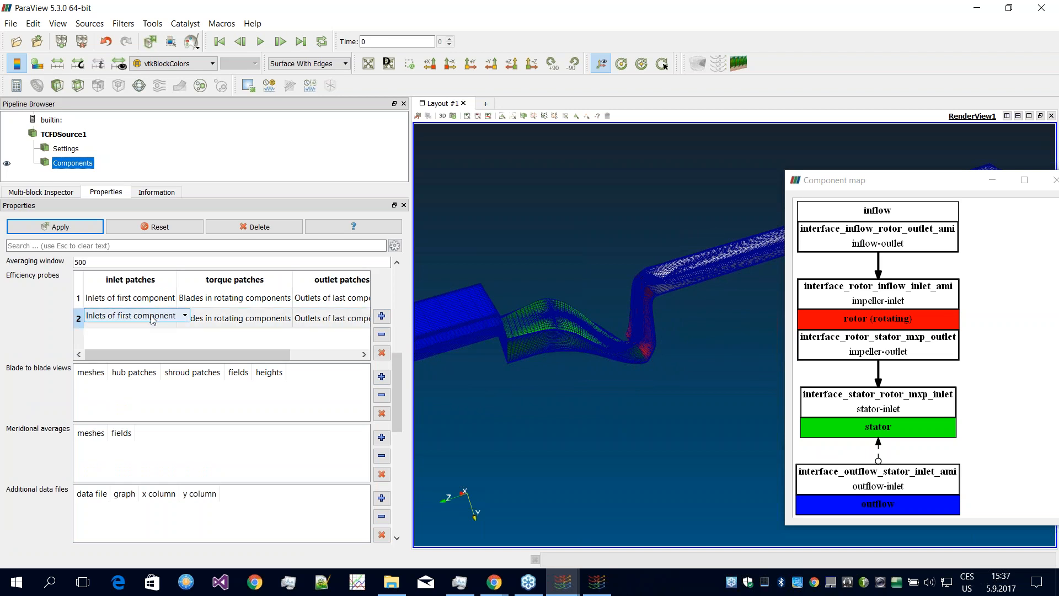
left_click(150, 315)
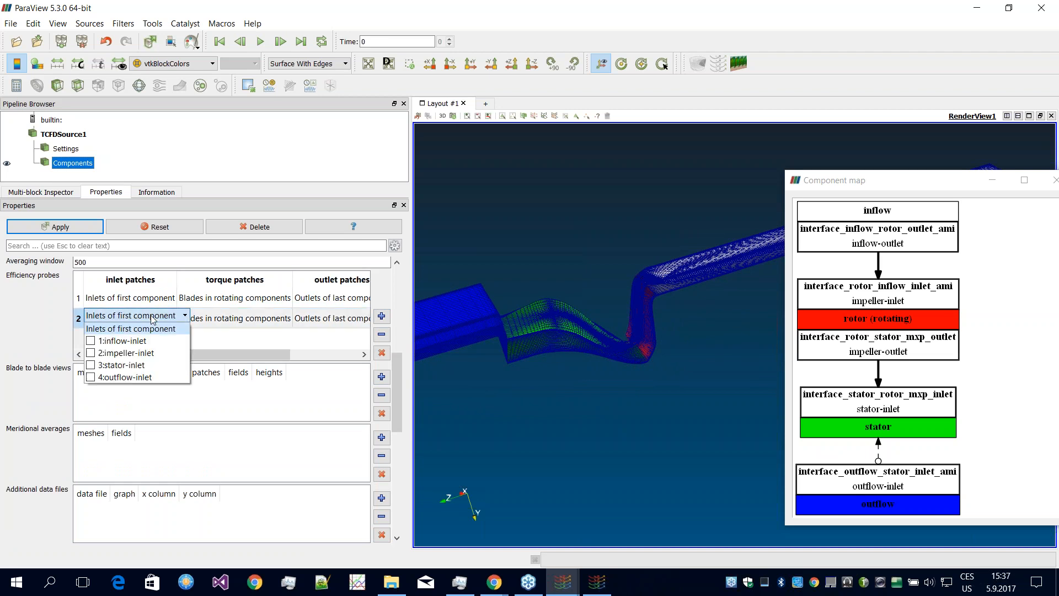
left_click(91, 354)
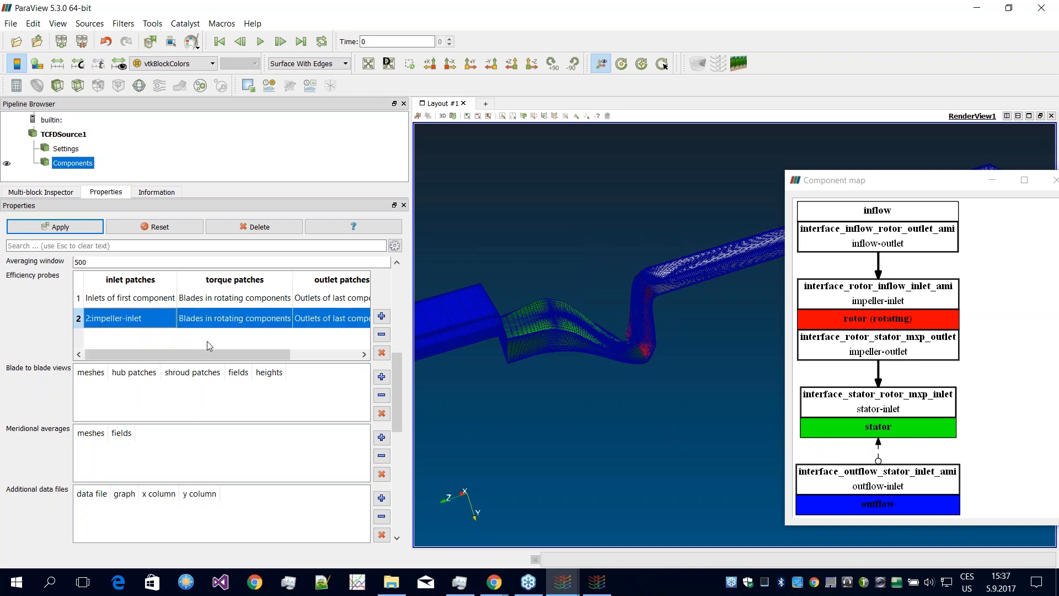
left_click(205, 341)
Step: Set the second efficiency probe's outlet patches to 3:stator-outlet
left_click(331, 318)
left_click(331, 318)
left_click(331, 316)
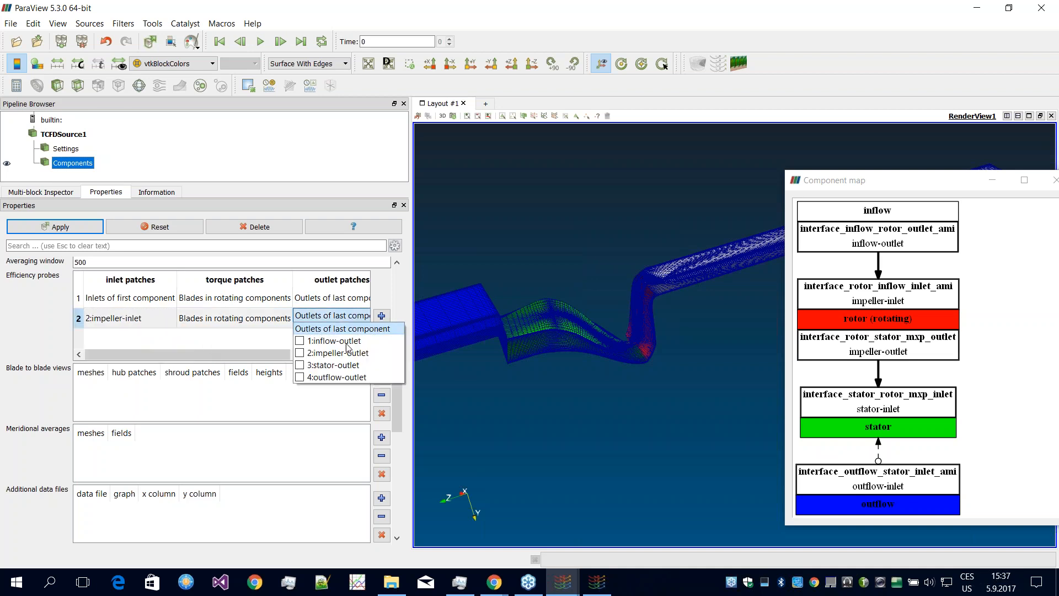
left_click(299, 365)
left_click(518, 329)
left_click_drag(553, 375, 534, 305)
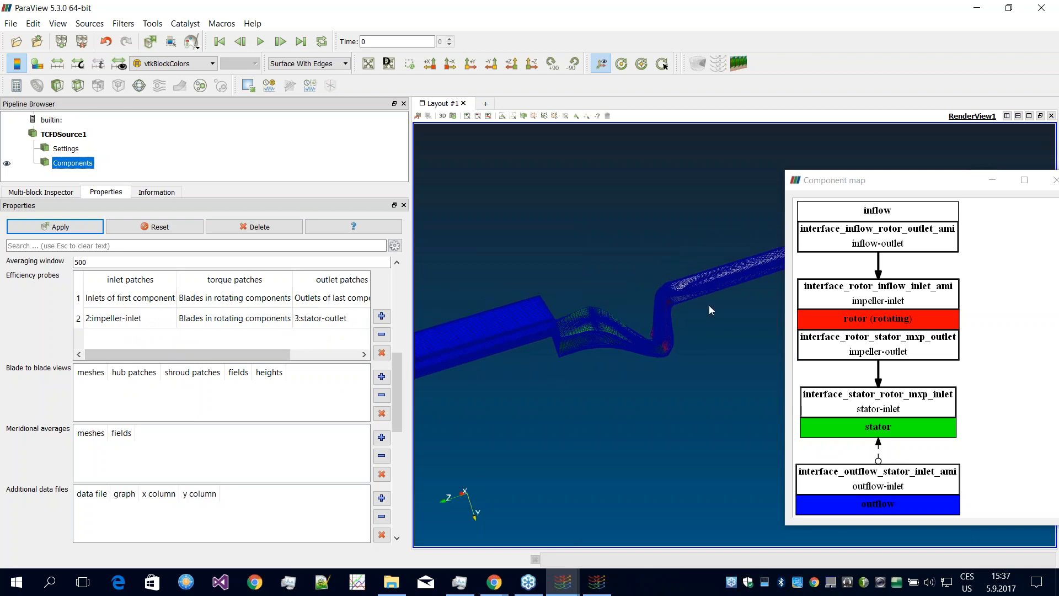
Step: Set the second efficiency probe's torque patches to 2:impeller-blade and 2:impeller-hub and apply the changes
left_click_drag(717, 312, 724, 347)
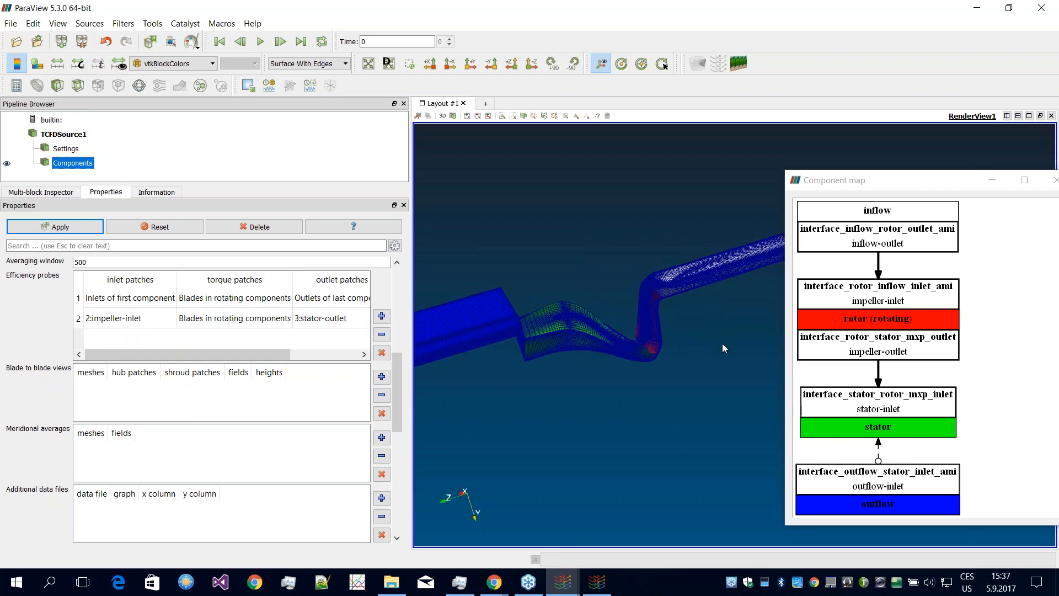
right_click_drag(723, 343, 723, 364)
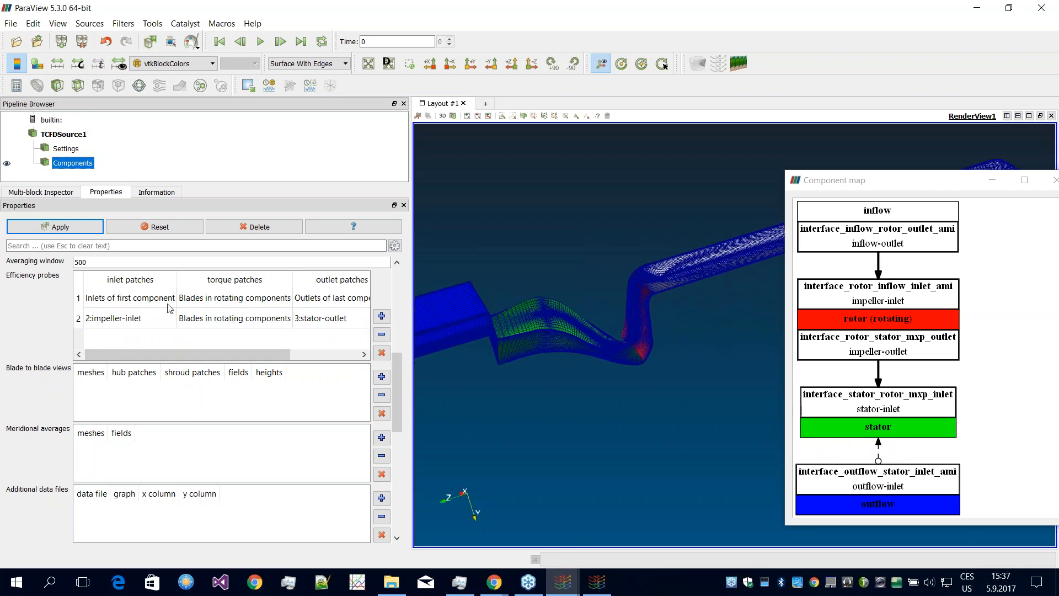
left_click(248, 325)
double_click(242, 321)
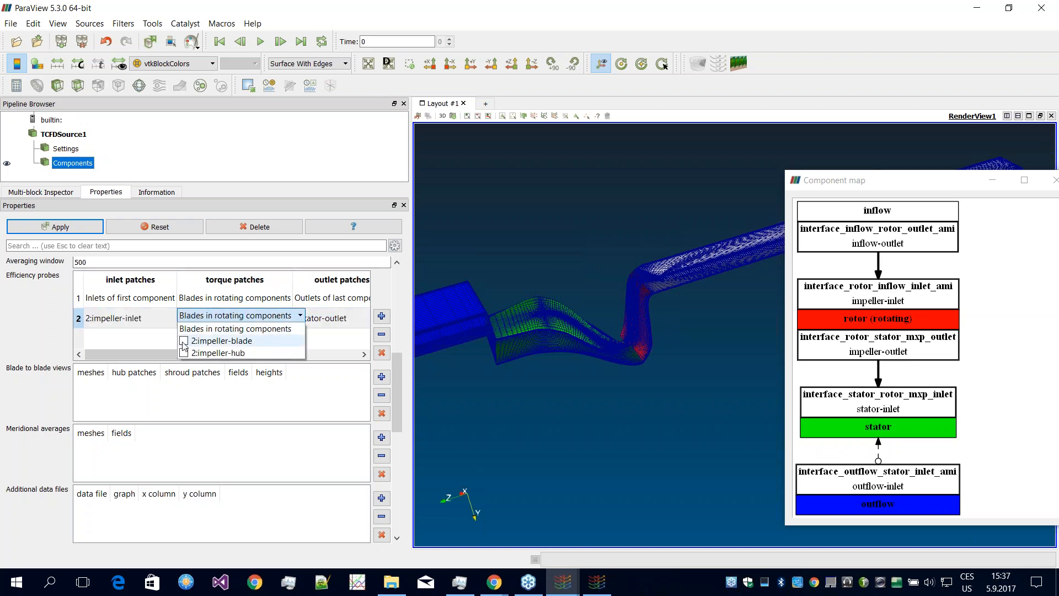
left_click(184, 353)
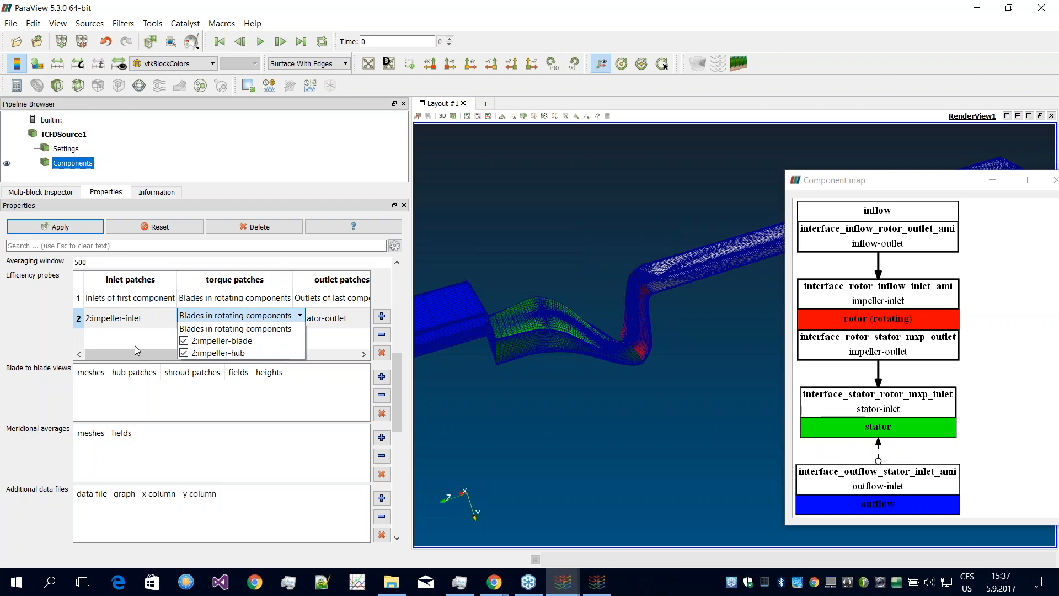
left_click(117, 260)
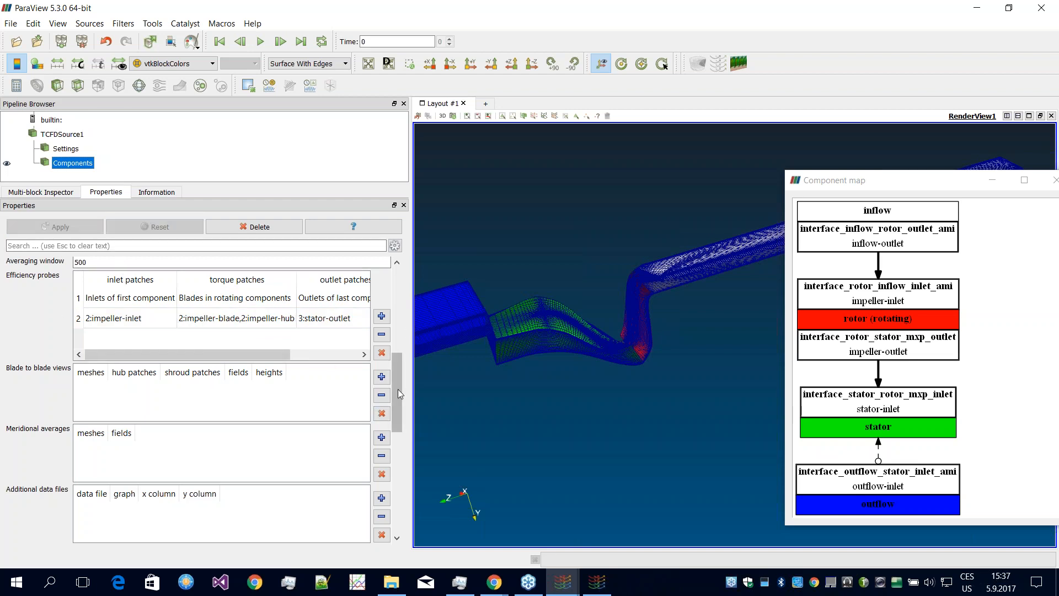
Step: Add two blade-to-blade views and open the mesh choices of the second one
left_click_drag(395, 388, 399, 406)
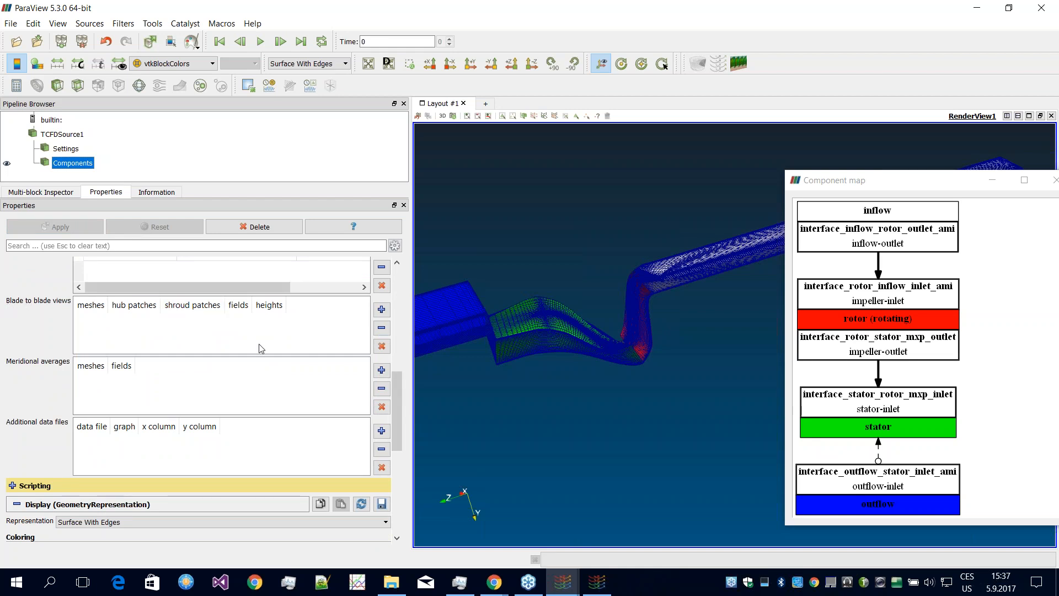
left_click(381, 309)
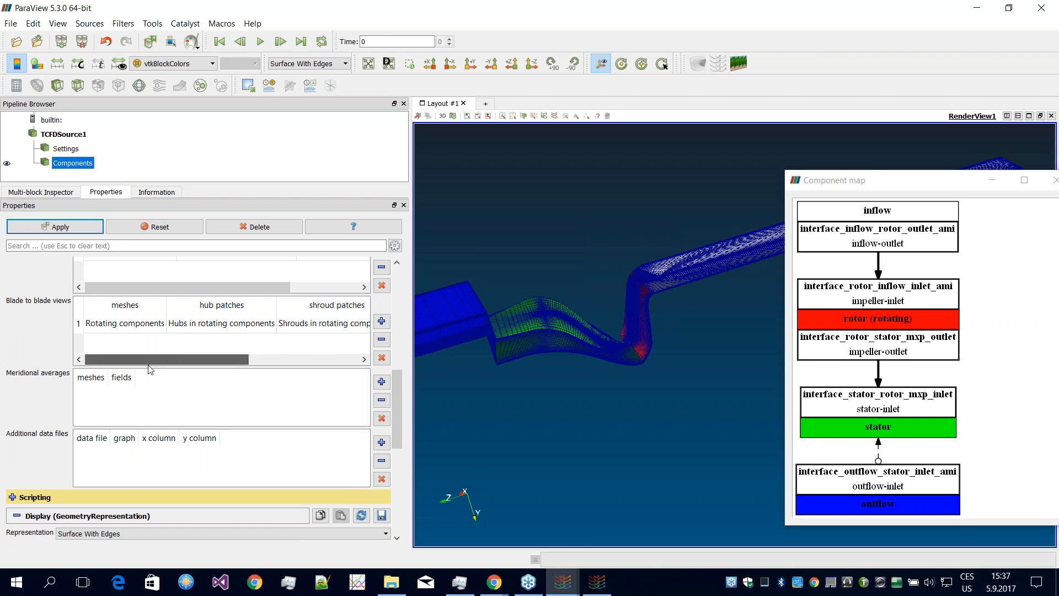
left_click(381, 321)
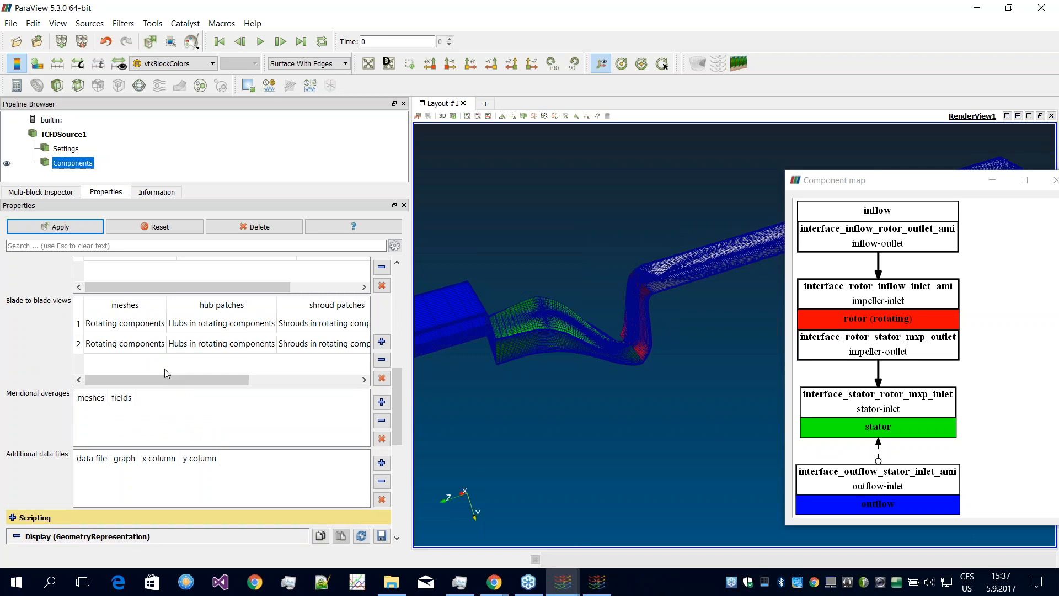
double_click(131, 342)
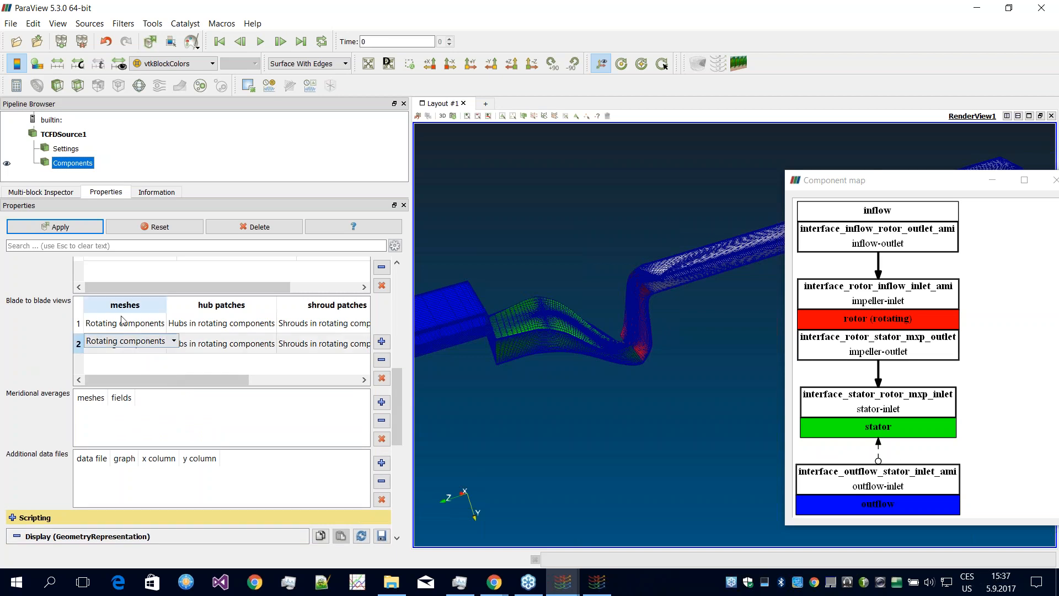
left_click(128, 339)
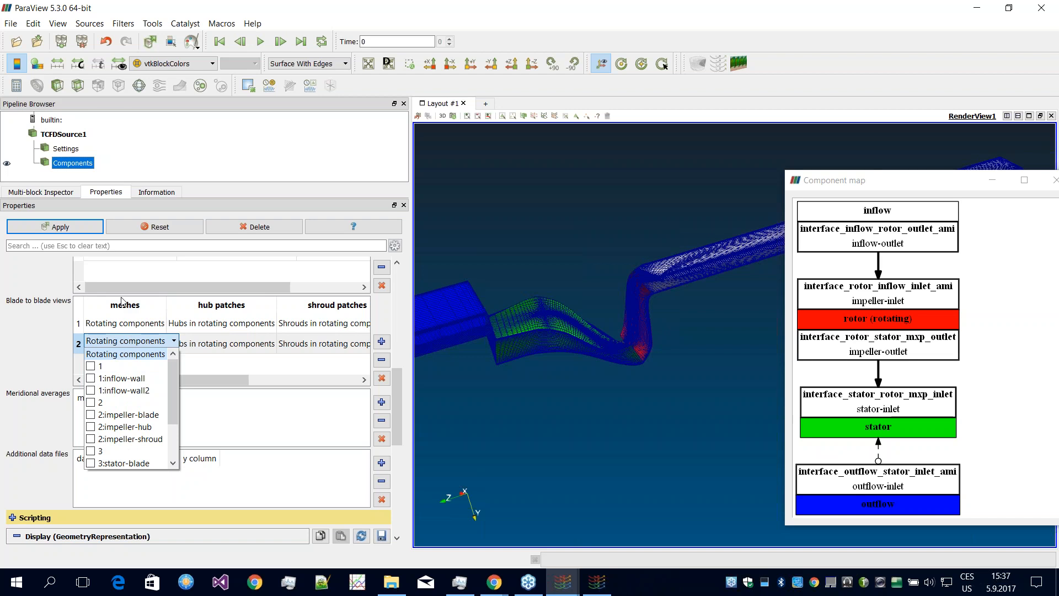
Step: Set the second blade-to-blade view's mesh to 2 and its hub patch to 2:impeller-hub
mouse_move(174, 386)
left_mouse_down()
mouse_move(176, 414)
mouse_move(175, 396)
left_mouse_up()
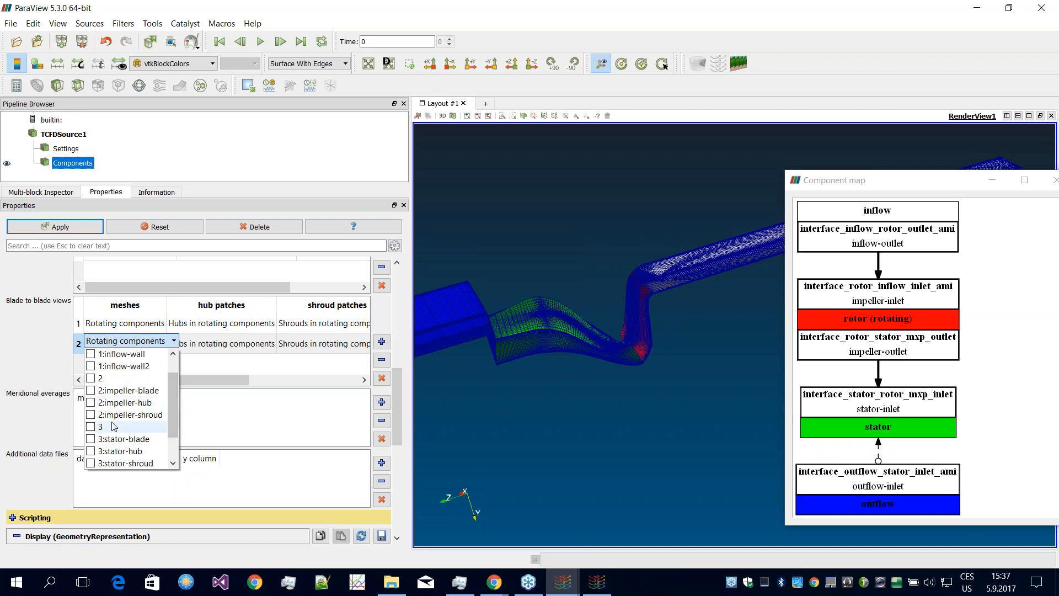
left_click(228, 370)
double_click(228, 342)
left_click(228, 341)
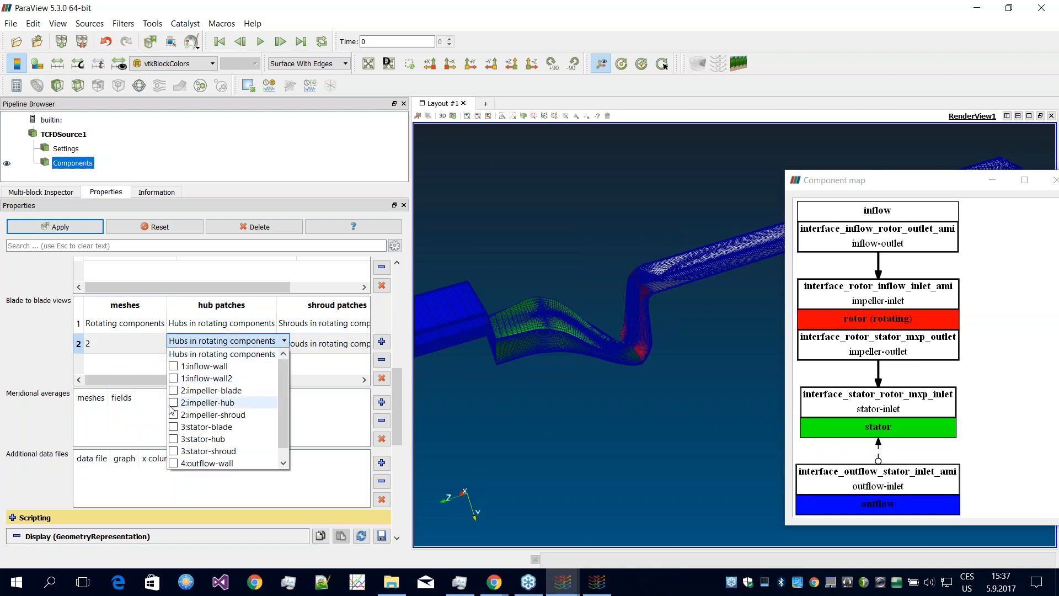
left_click(321, 406)
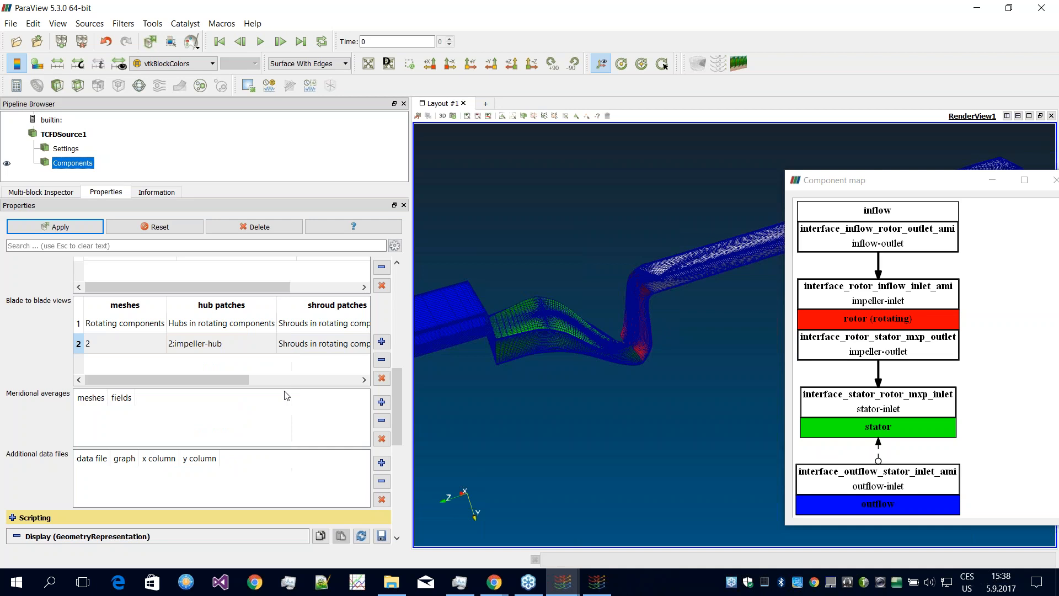
Step: Set the second blade-to-blade view's shroud patch to 2:impeller-shroud
left_click_drag(218, 381, 271, 381)
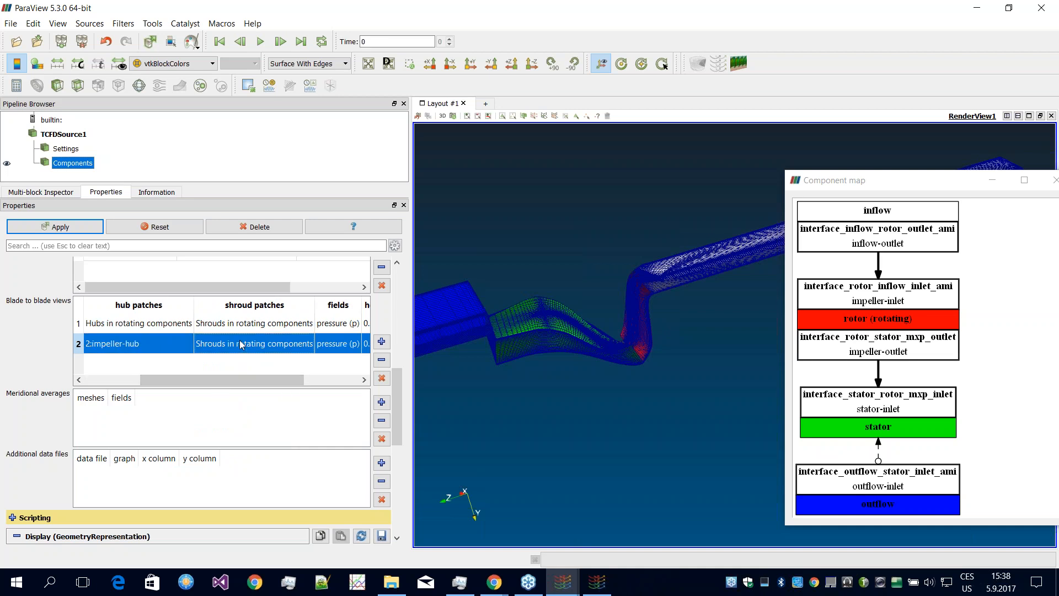
double_click(242, 343)
left_click(243, 341)
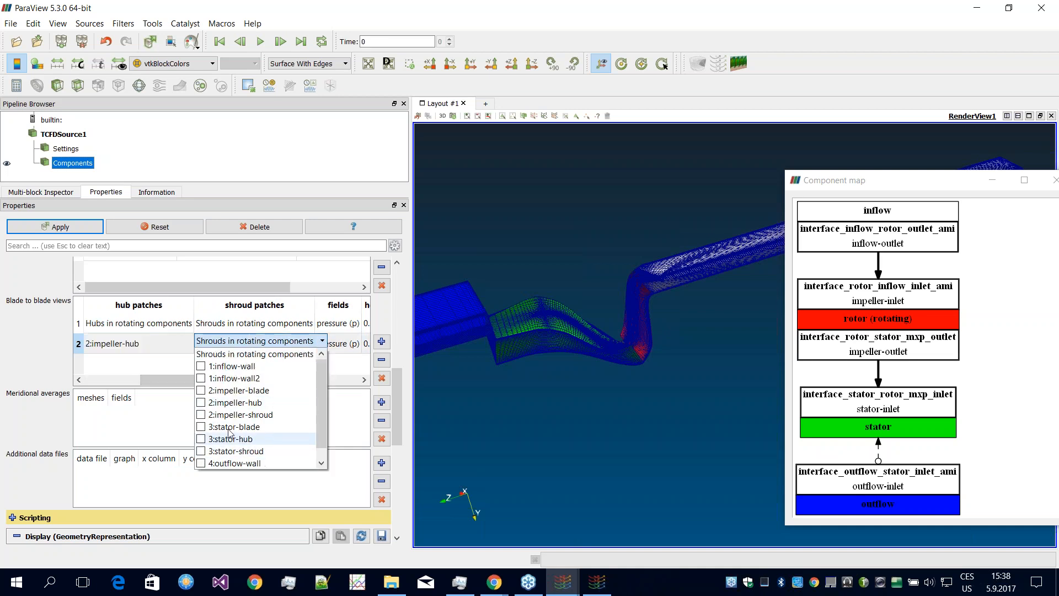
scroll(230, 439, "down", 1)
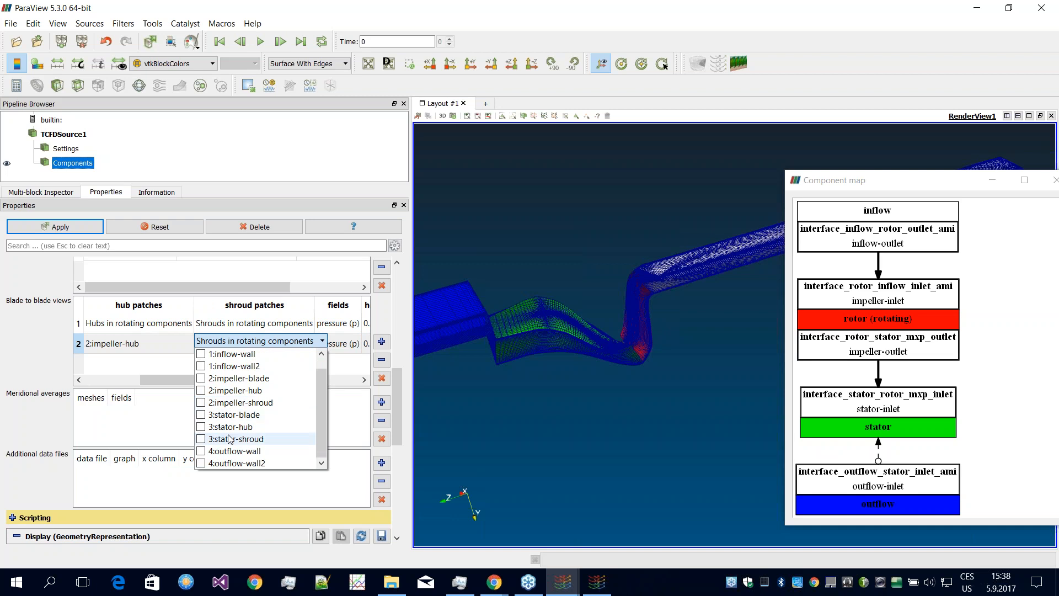
left_click(260, 403)
left_click(157, 379)
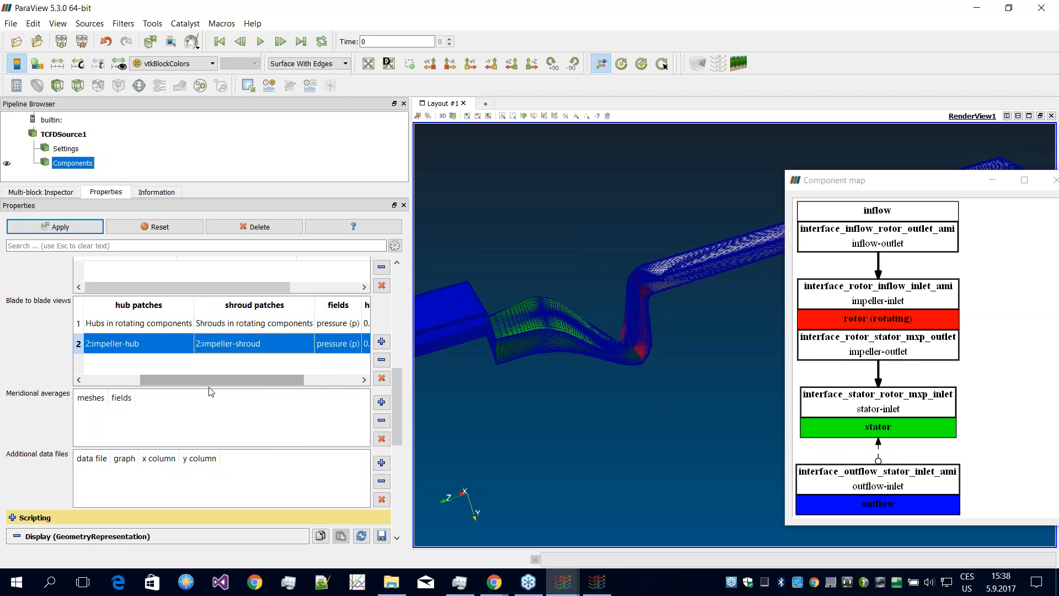
Step: Set the second blade-to-blade view's field to velocity (U) with LIC
left_click(217, 382)
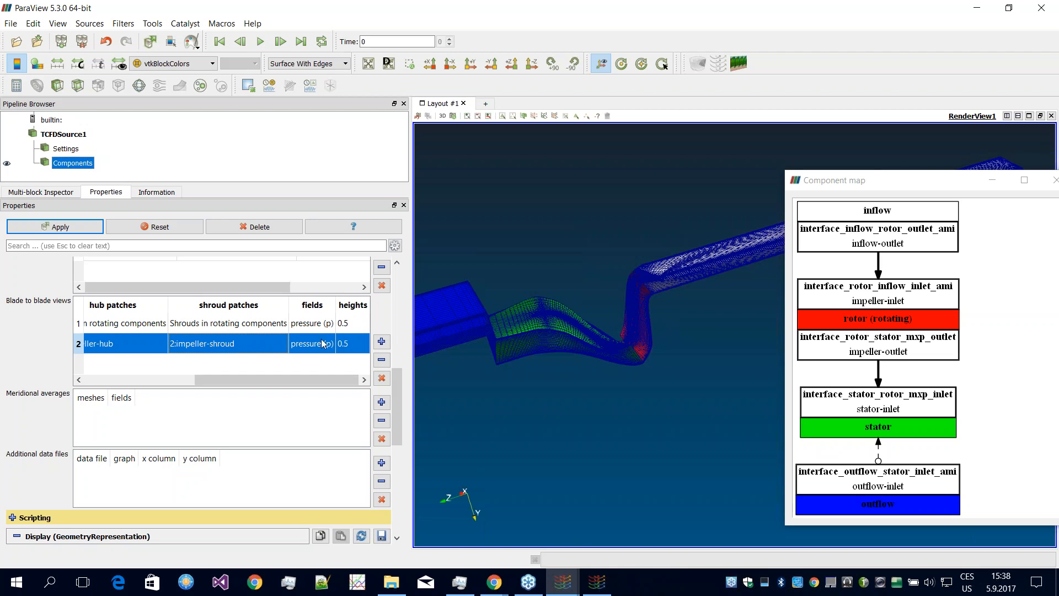
left_click(323, 343)
left_click(323, 342)
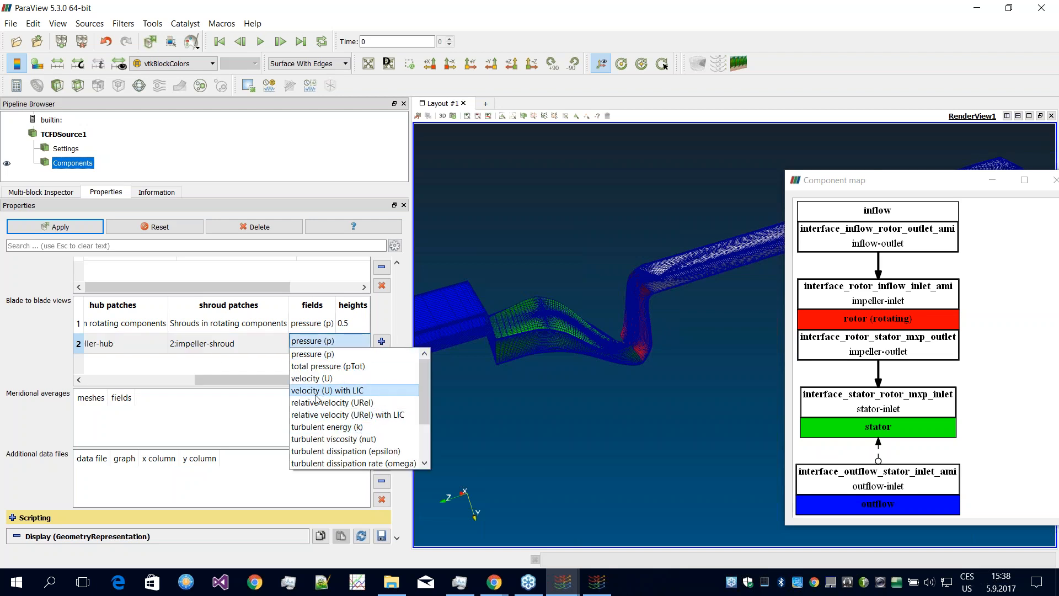
left_click(333, 392)
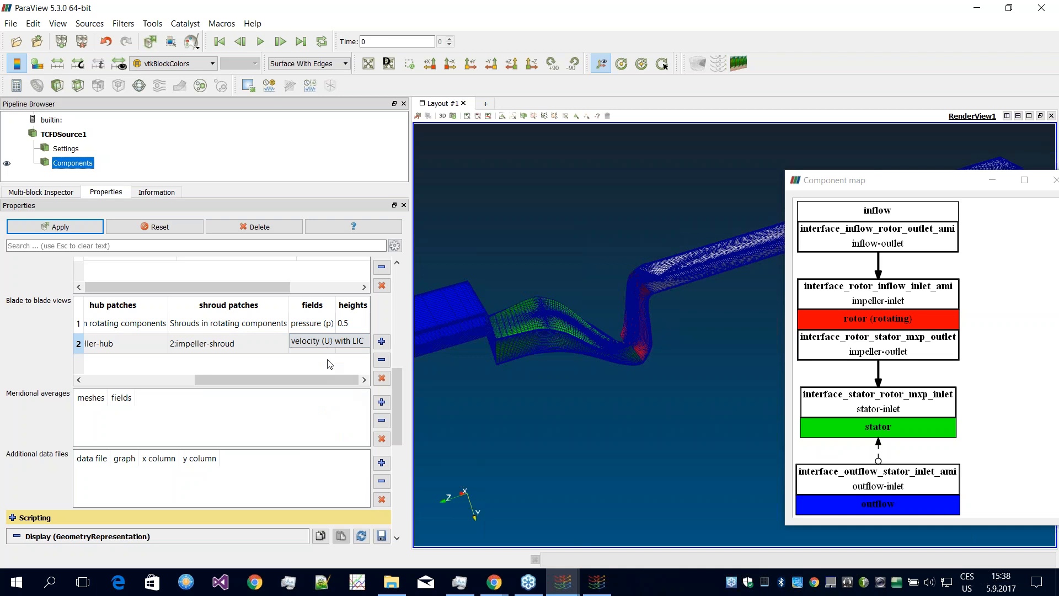
mouse_move(320, 379)
left_mouse_down()
mouse_move(284, 381)
mouse_move(338, 381)
left_mouse_up()
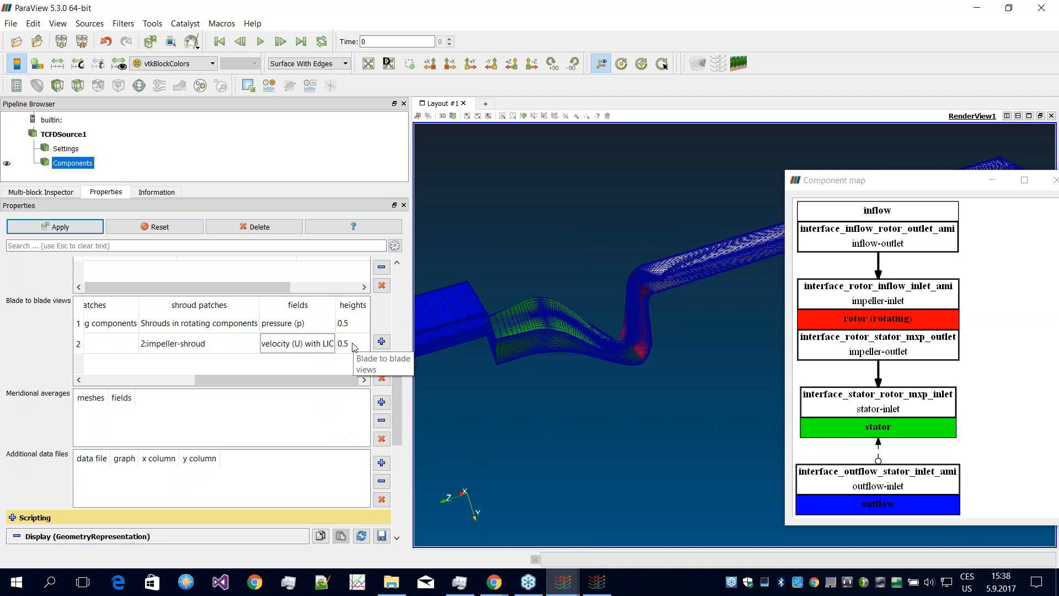
Step: Remove the default blade-to-blade view for rotating components, keeping the impeller one, and apply the changes
left_click(345, 346)
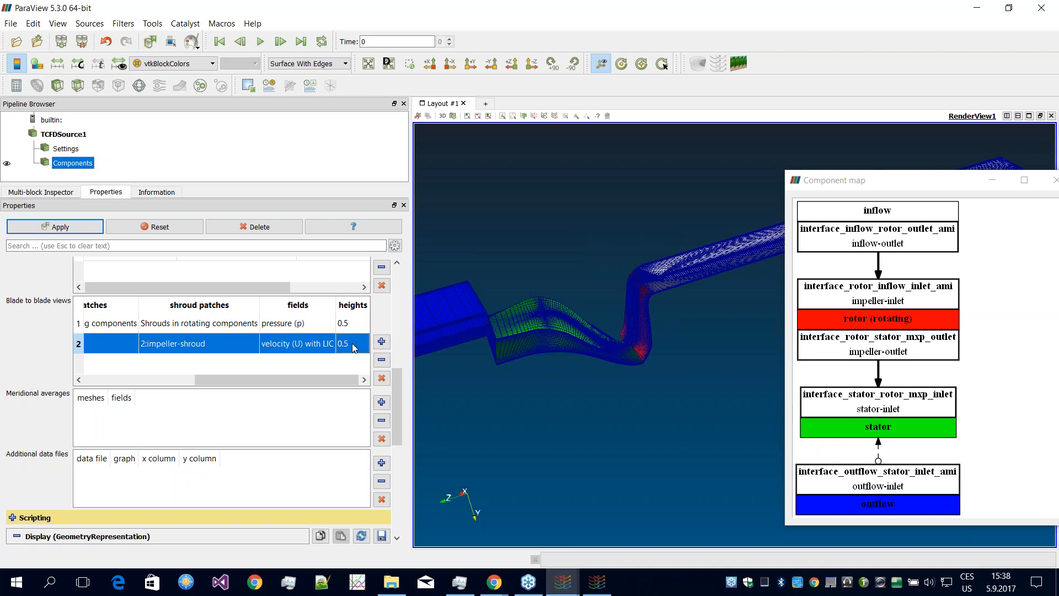
left_click(380, 359)
left_click(62, 231)
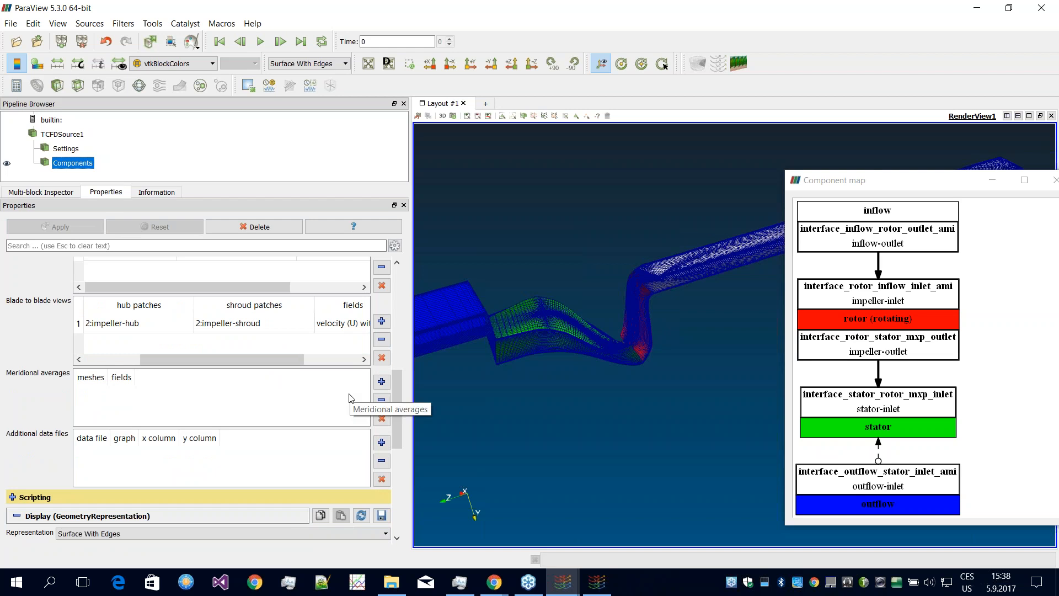
left_click_drag(191, 358, 148, 366)
Step: Add a meridional average for the rotating components with the field total pressure (pTot) and apply it
scroll(397, 408, "down", 1)
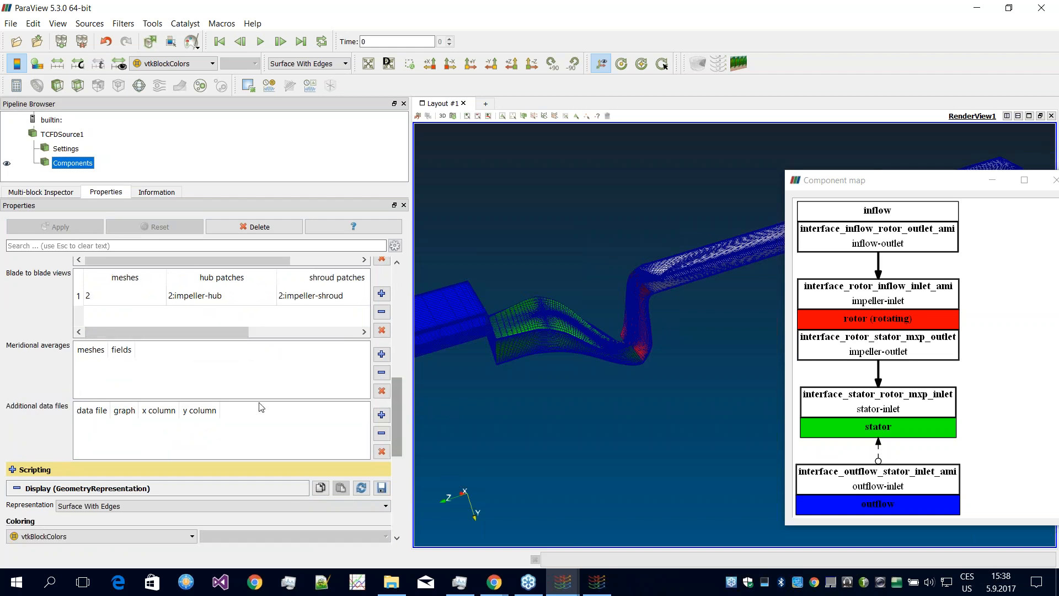
left_click(382, 354)
left_click(132, 372)
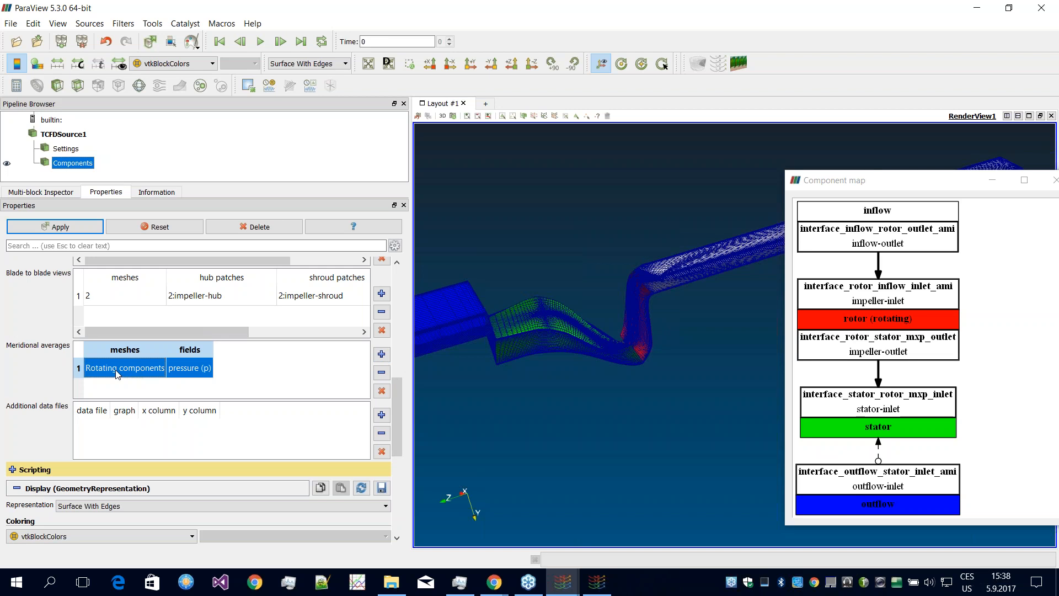
double_click(210, 375)
left_click(236, 368)
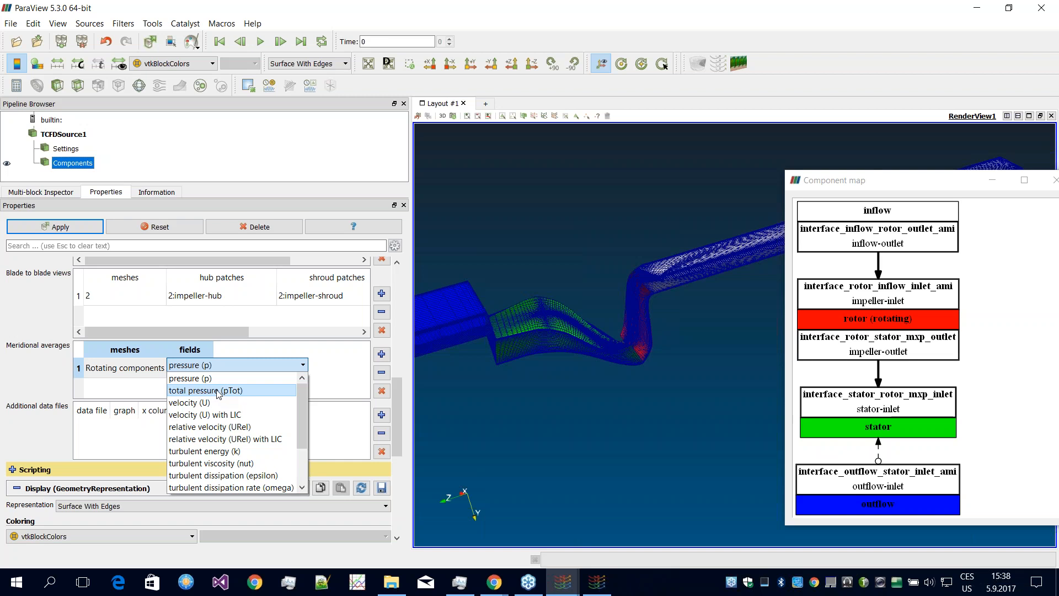
left_click(225, 390)
left_click(87, 228)
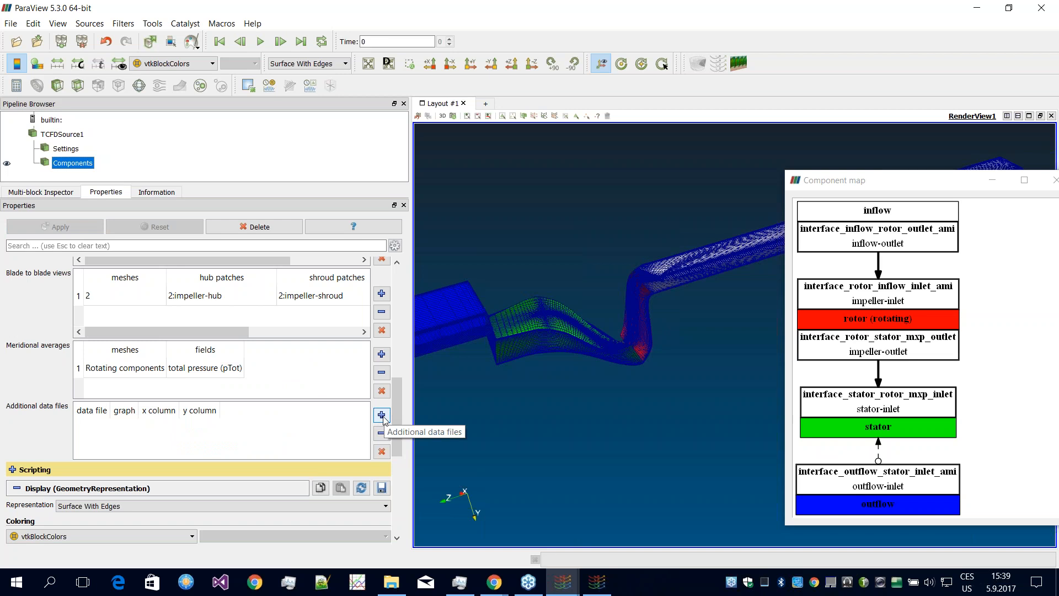
Step: Collapse the Post-processing section and move the Component map window fully into view
left_click_drag(676, 263, 649, 318)
right_click_drag(650, 322, 659, 358)
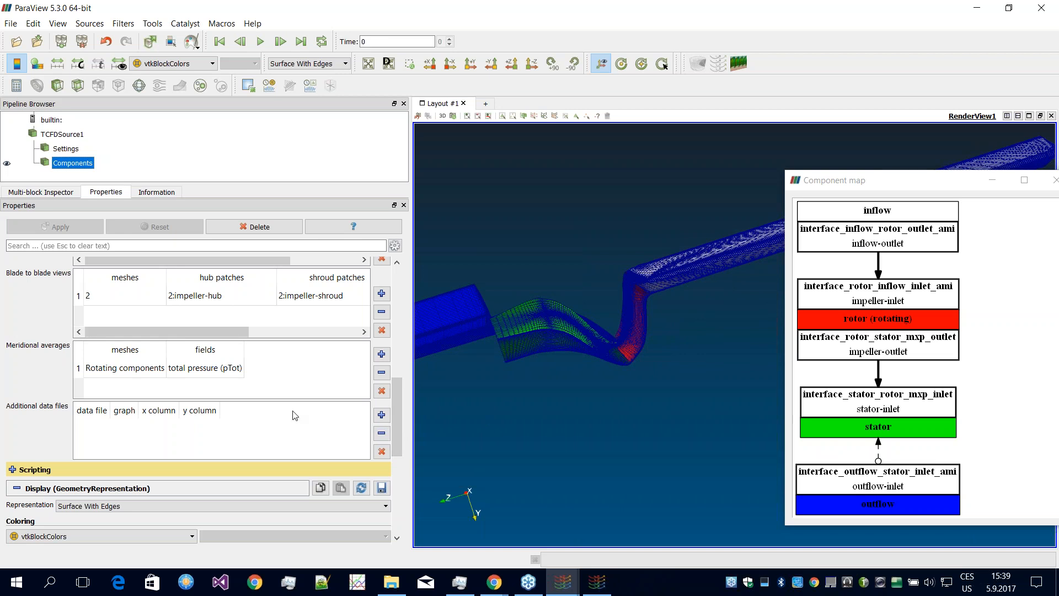
scroll(401, 393, "up", 1)
scroll(401, 394, "up", 5)
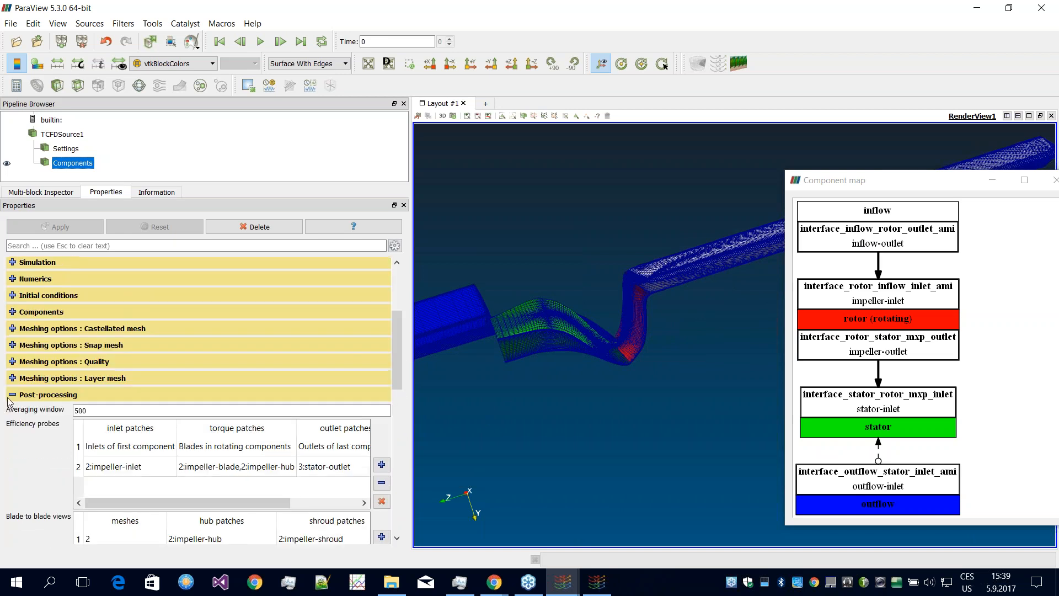
left_click(389, 395)
scroll(390, 395, "up", 3)
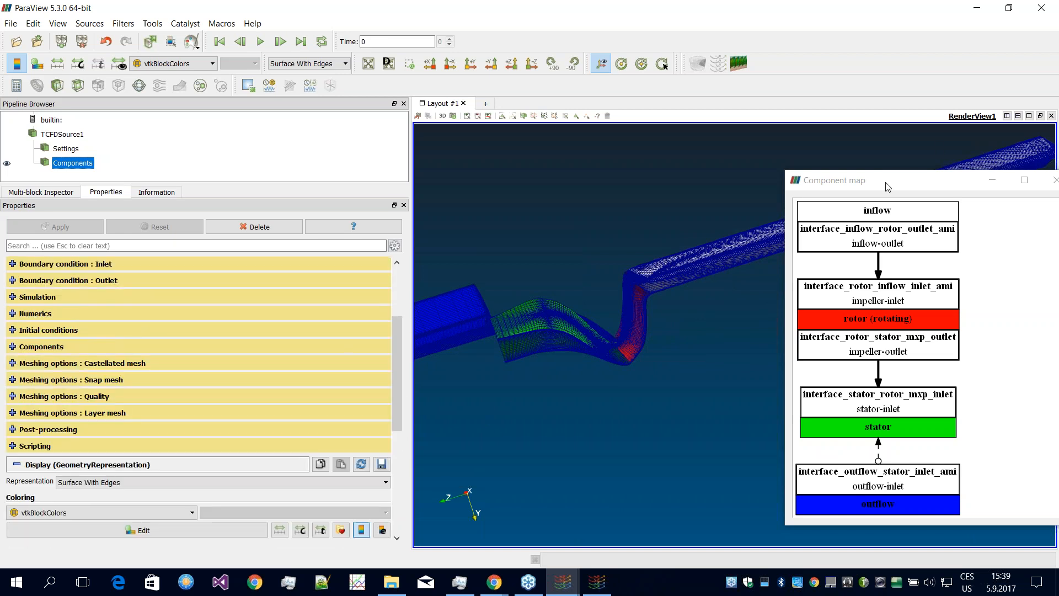
left_click_drag(894, 185, 725, 156)
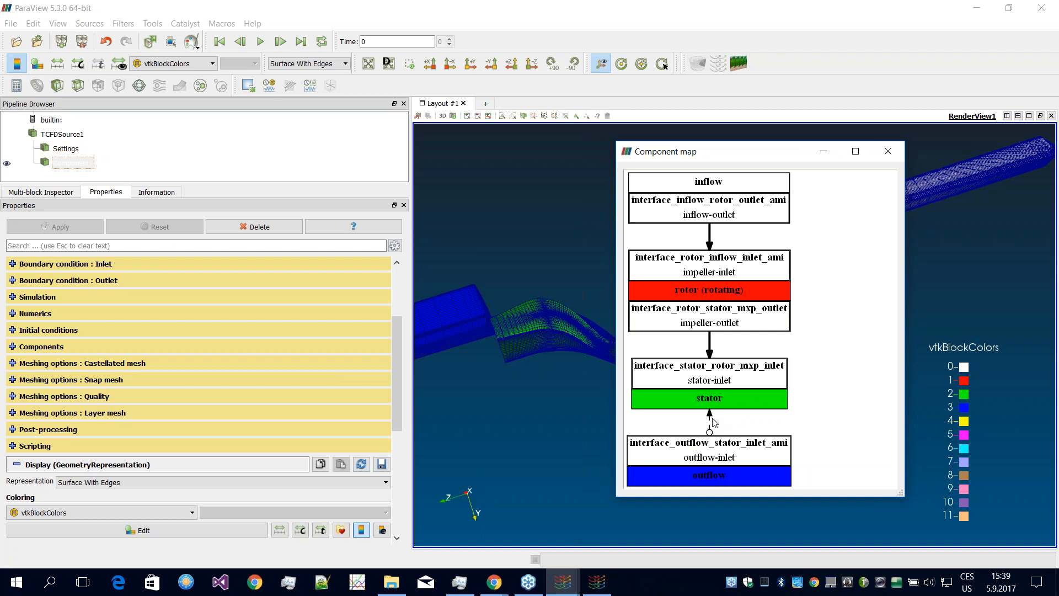
Step: Expand the Components section and show the settings of component3, the stator
left_click_drag(395, 409, 399, 353)
scroll(298, 428, "down", 3)
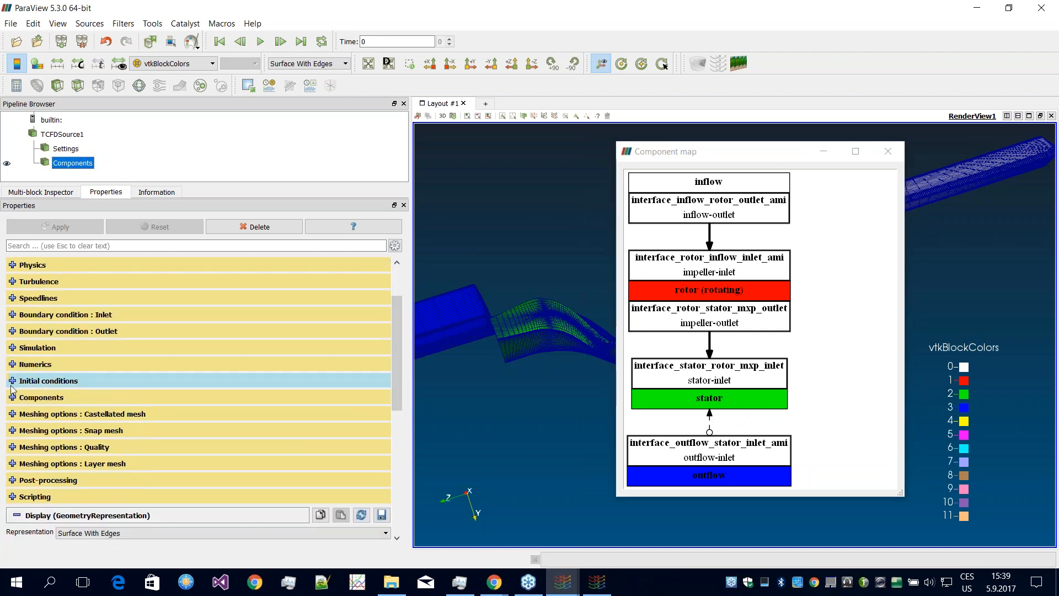
left_click(42, 397)
left_click_drag(398, 352, 399, 394)
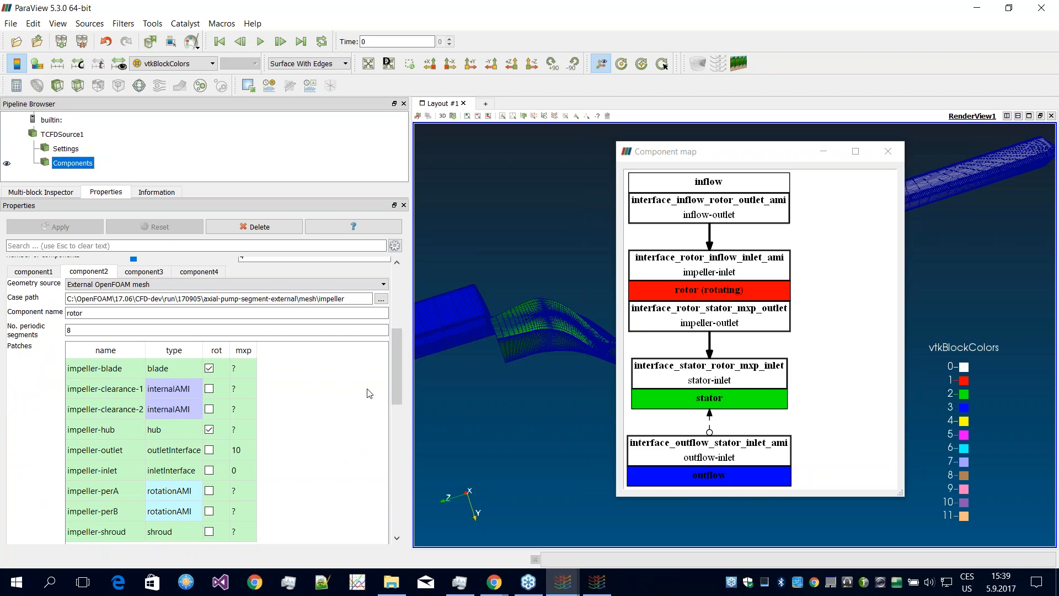
scroll(396, 379, "up", 2)
left_click(144, 313)
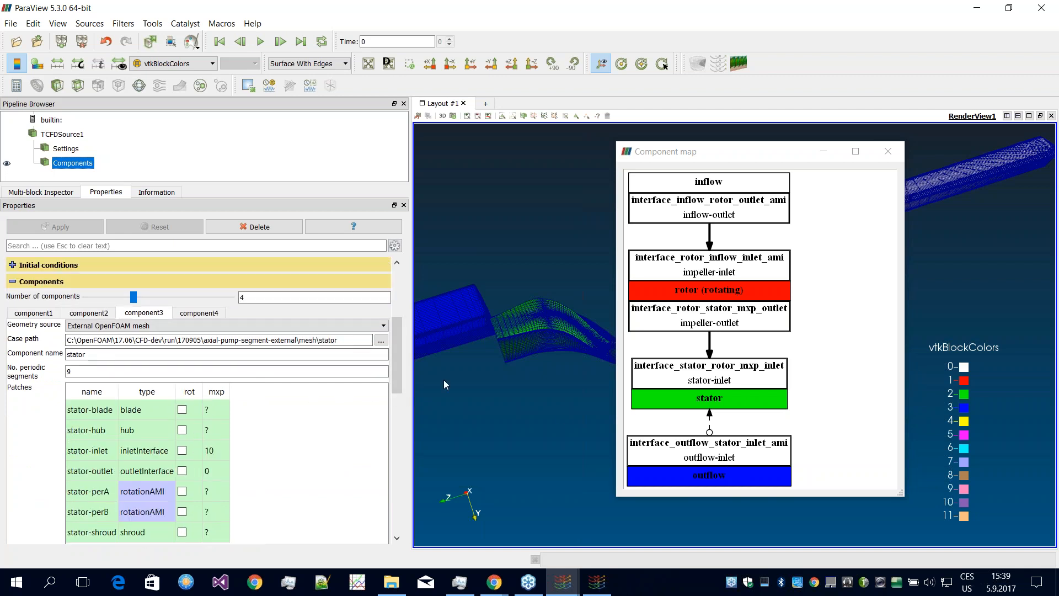
Step: Connect the stator-outlet patch's outletInterface to component Co4 and apply the change
scroll(396, 375, "down", 3)
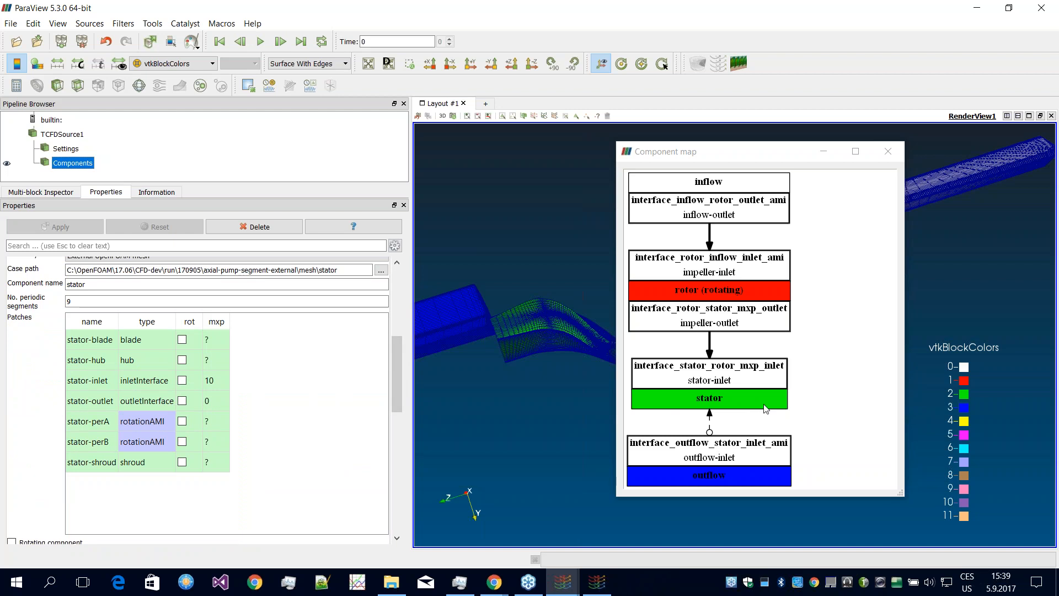
right_click(139, 406)
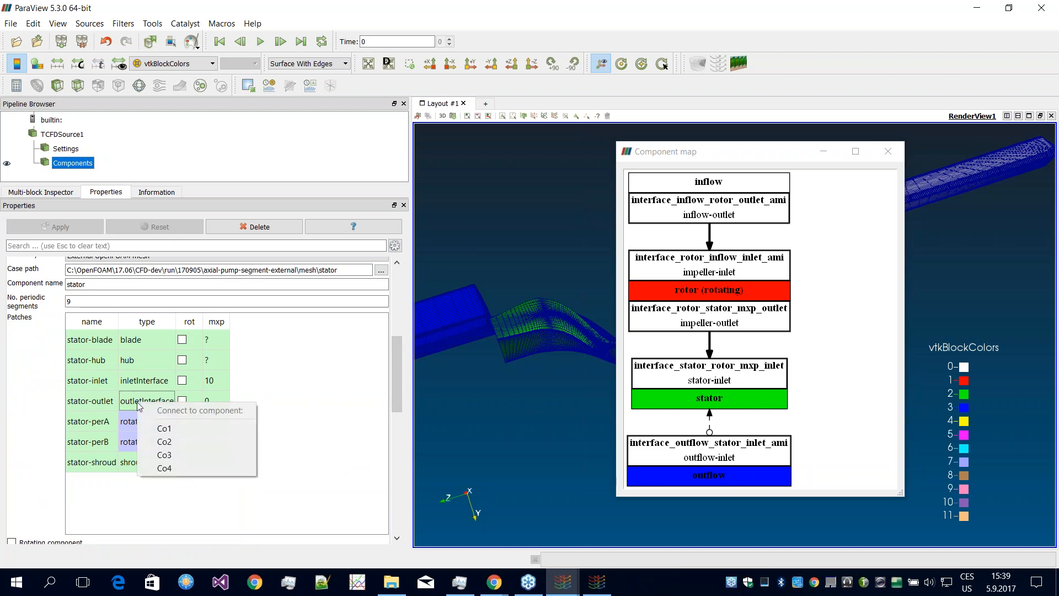
left_click(193, 466)
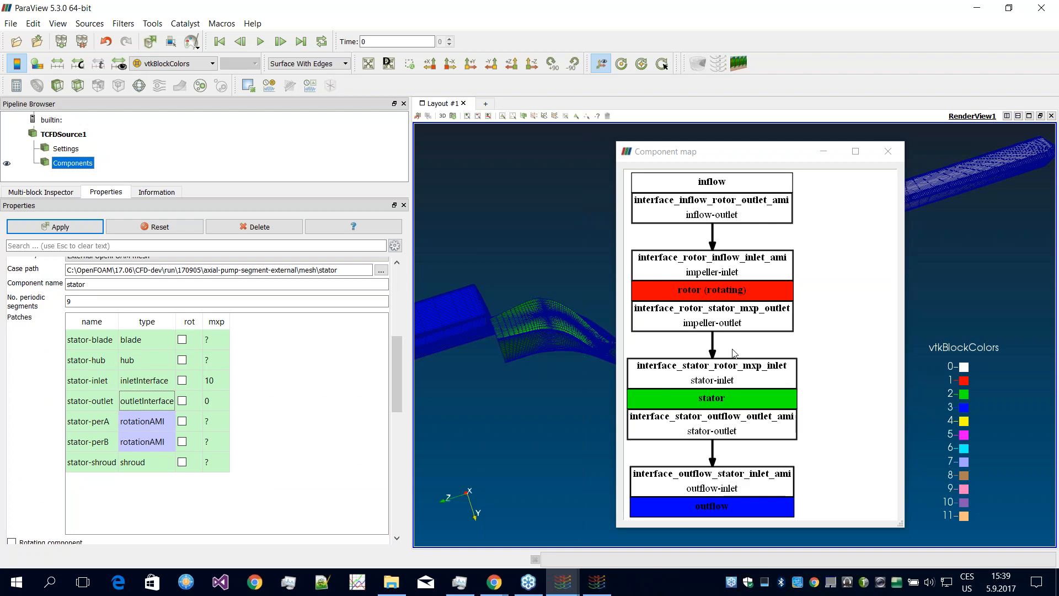
left_click(52, 227)
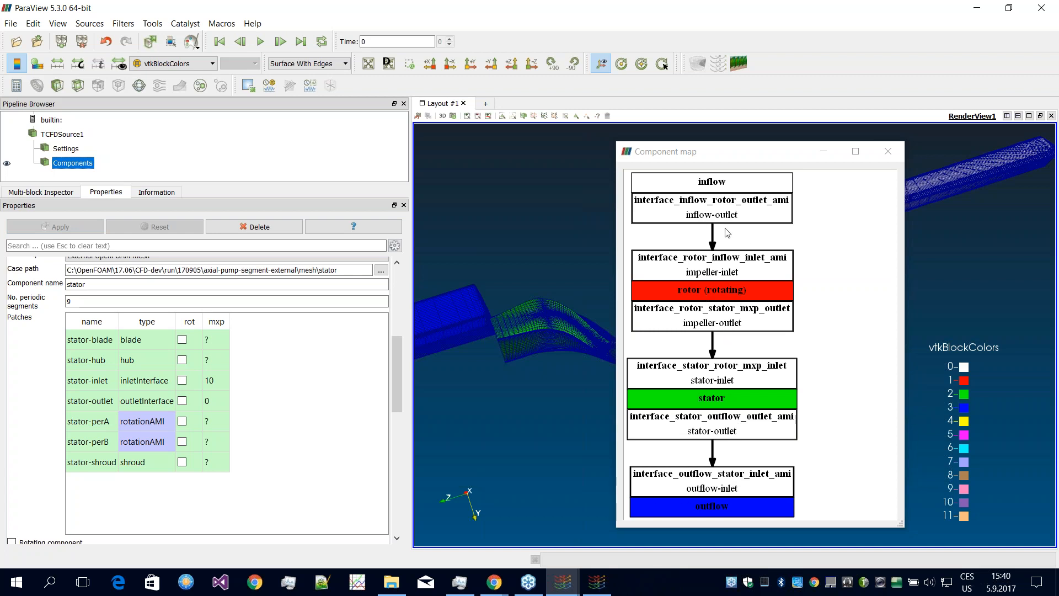
Step: Collapse the Components section and clear the Component map window off the 3D view
scroll(396, 397, "down", 1)
left_click_drag(396, 398, 397, 355)
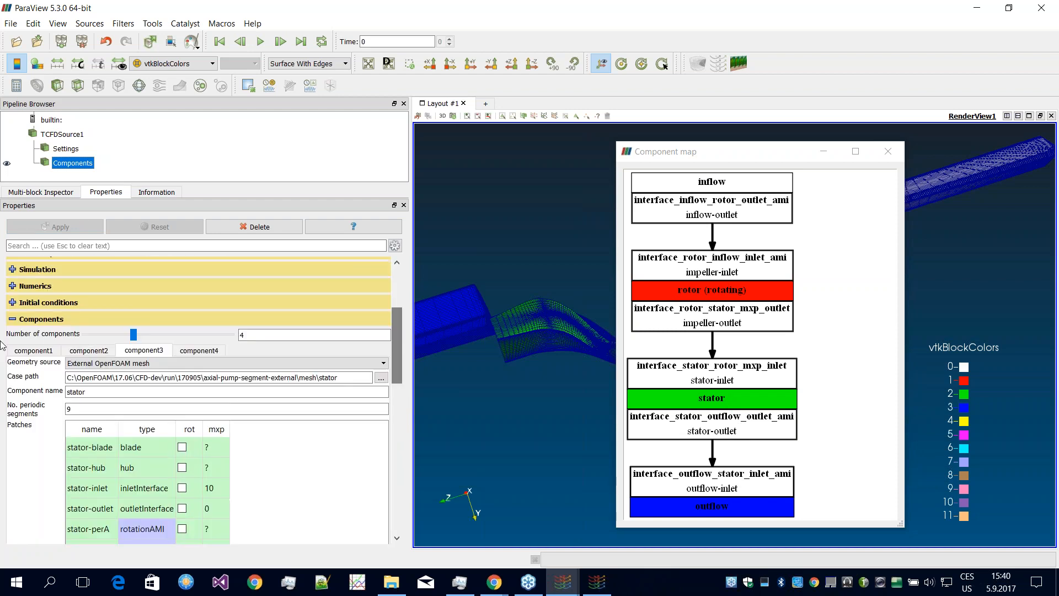
left_click(12, 319)
scroll(404, 380, "up", 5)
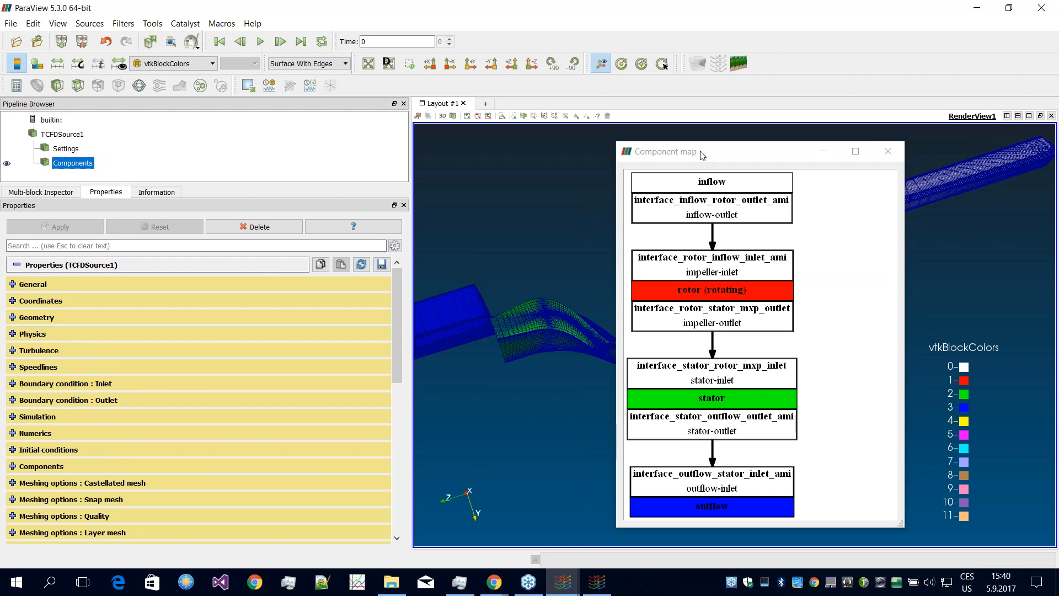
left_click_drag(702, 153, 673, 154)
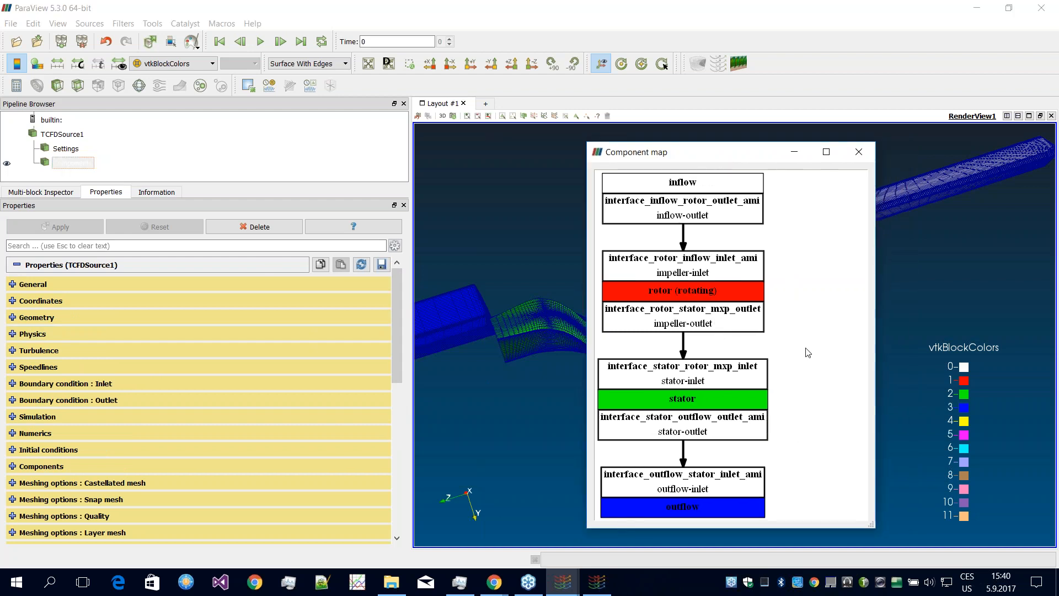
left_click(574, 416)
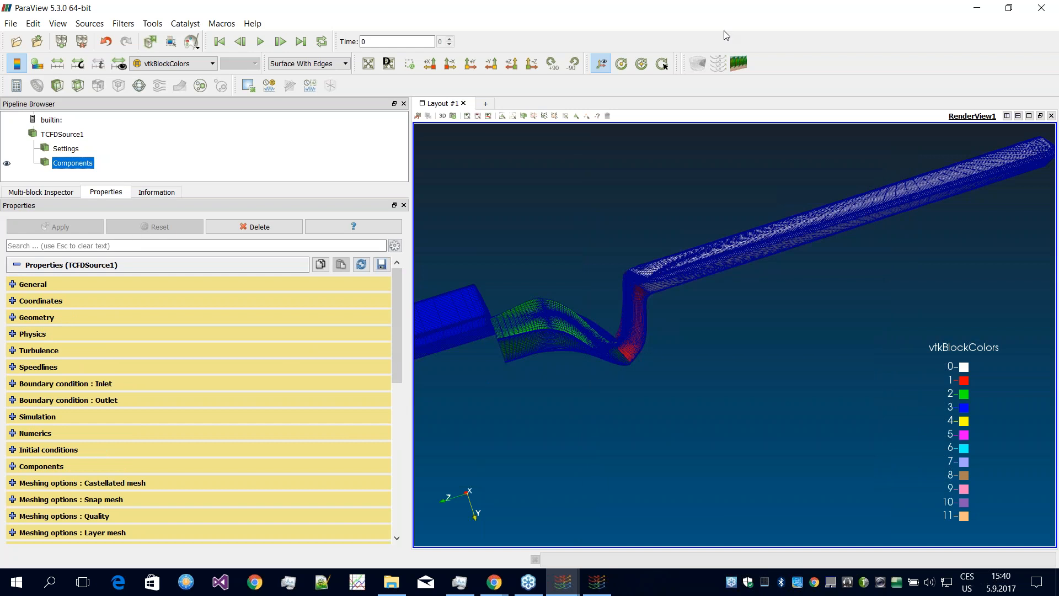
Step: Add a TCFDManager to TCFDSource1, apply it, and set its output directory name to myComputation
left_click(49, 136)
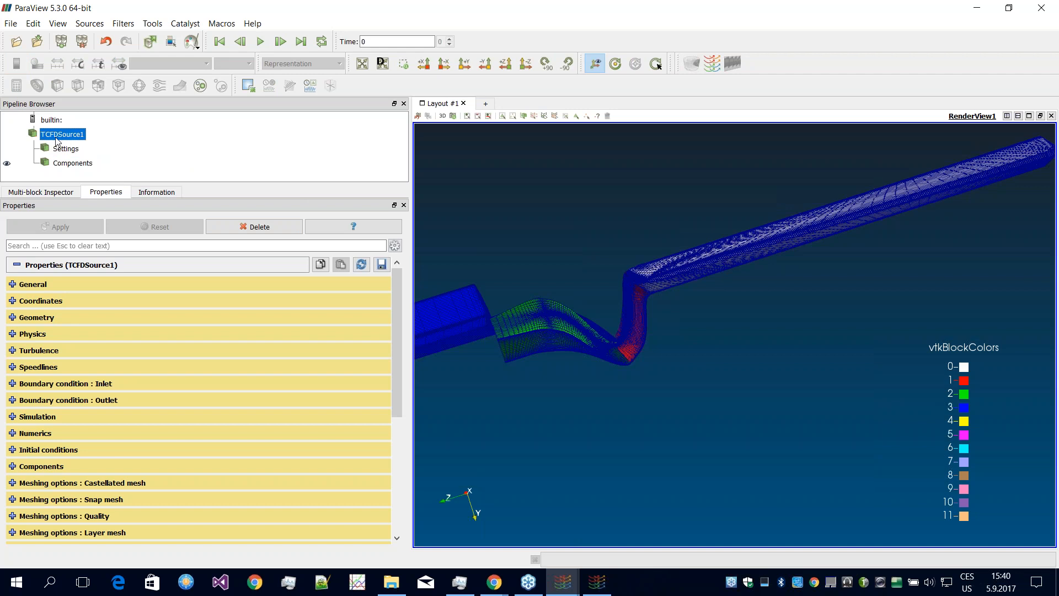
left_click(710, 65)
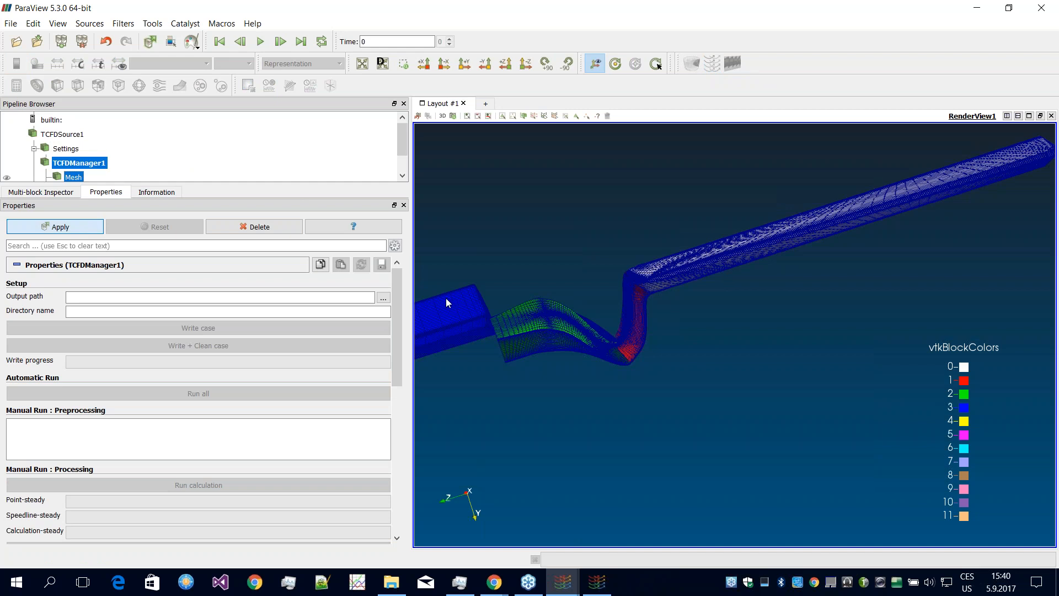
left_click(217, 308)
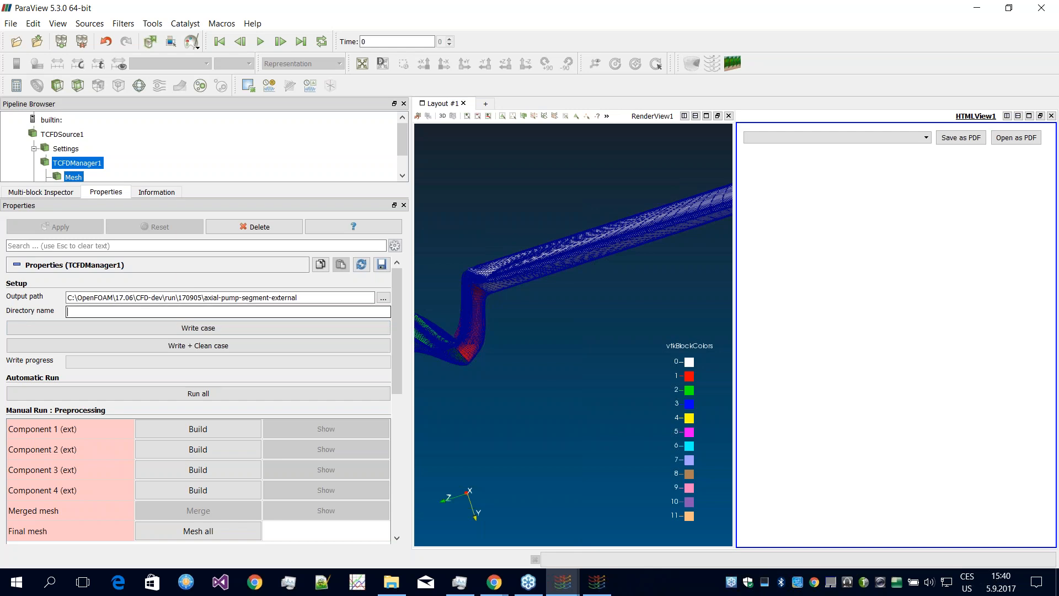
type("myComputation")
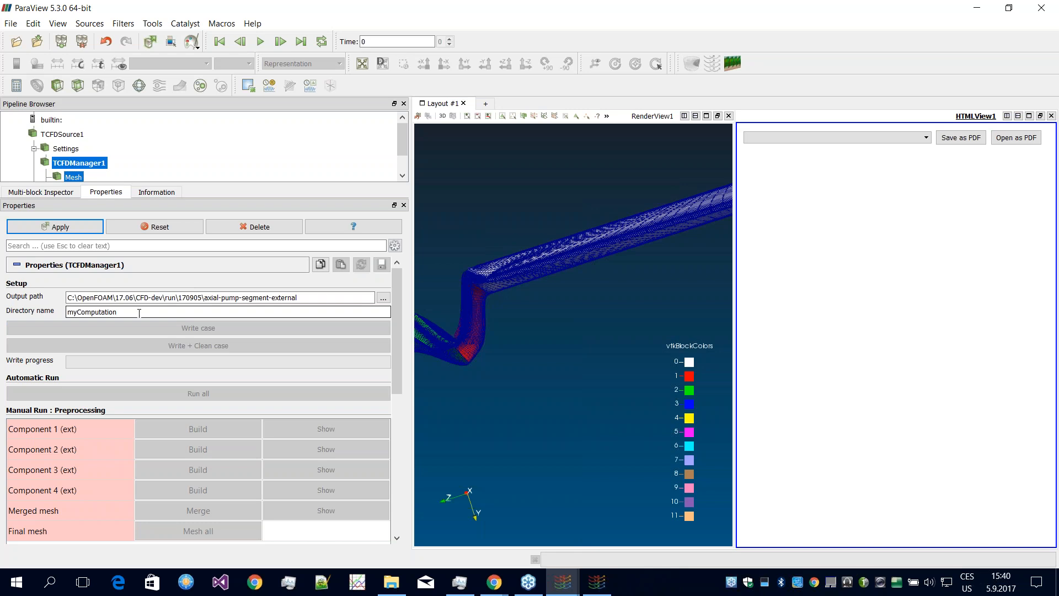
left_click(347, 296)
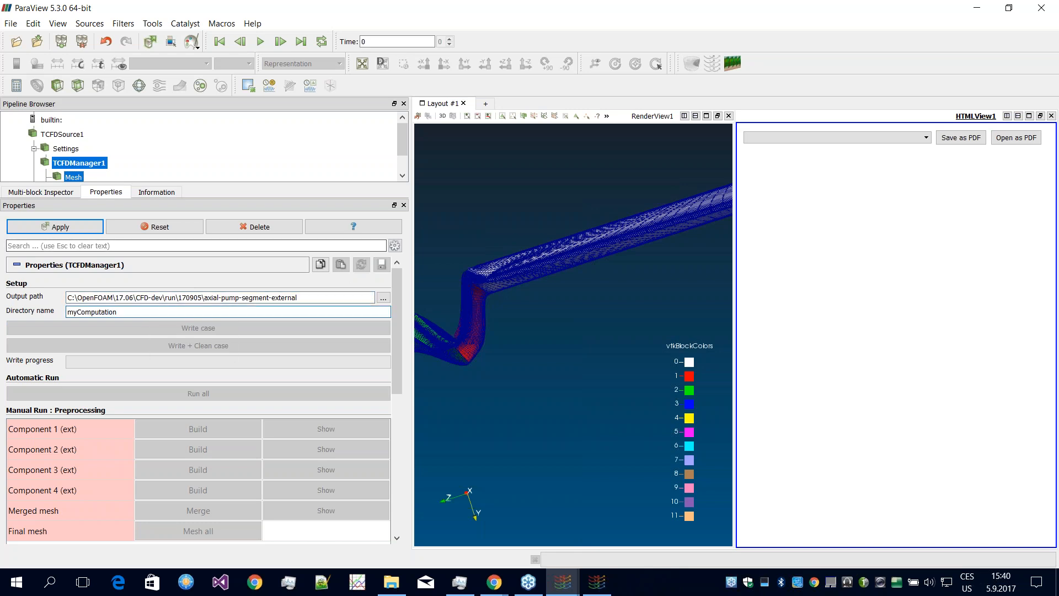
left_click(61, 228)
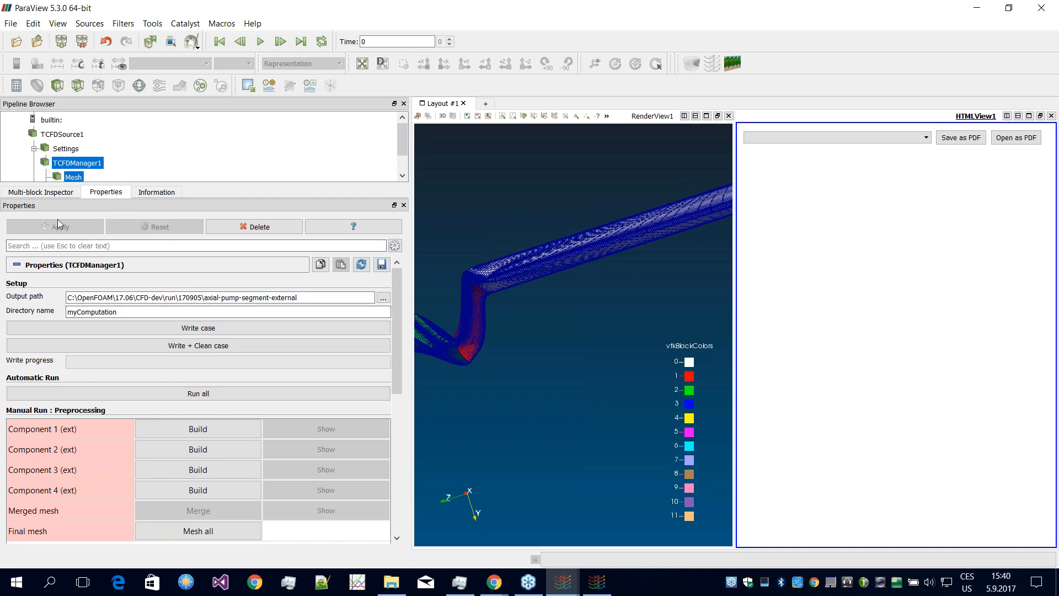
Step: Write the myComputation case to disk and mesh all four external components into the final mesh
left_click(188, 331)
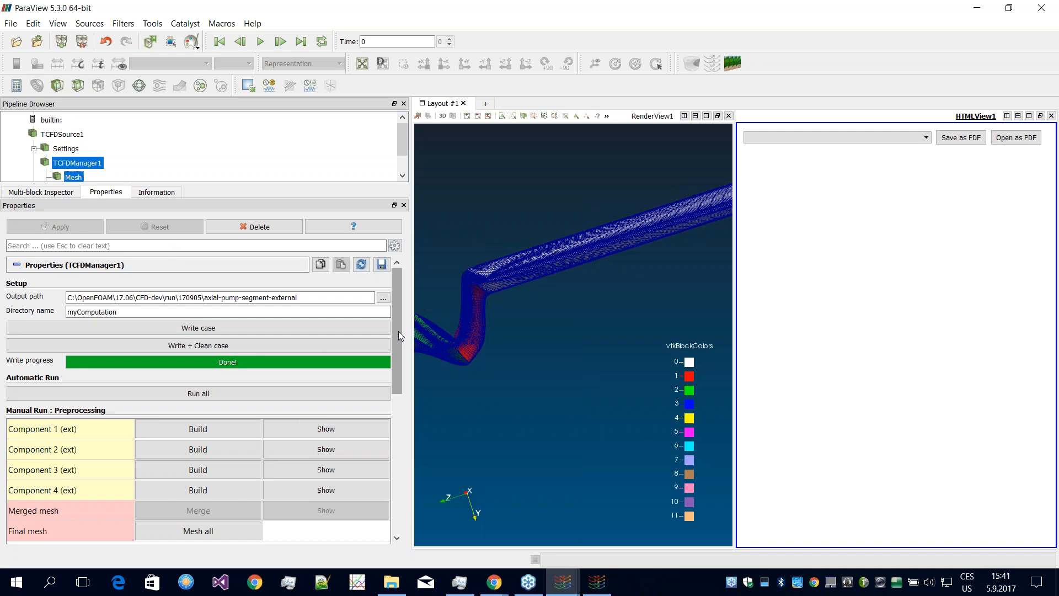
left_click_drag(399, 331, 400, 370)
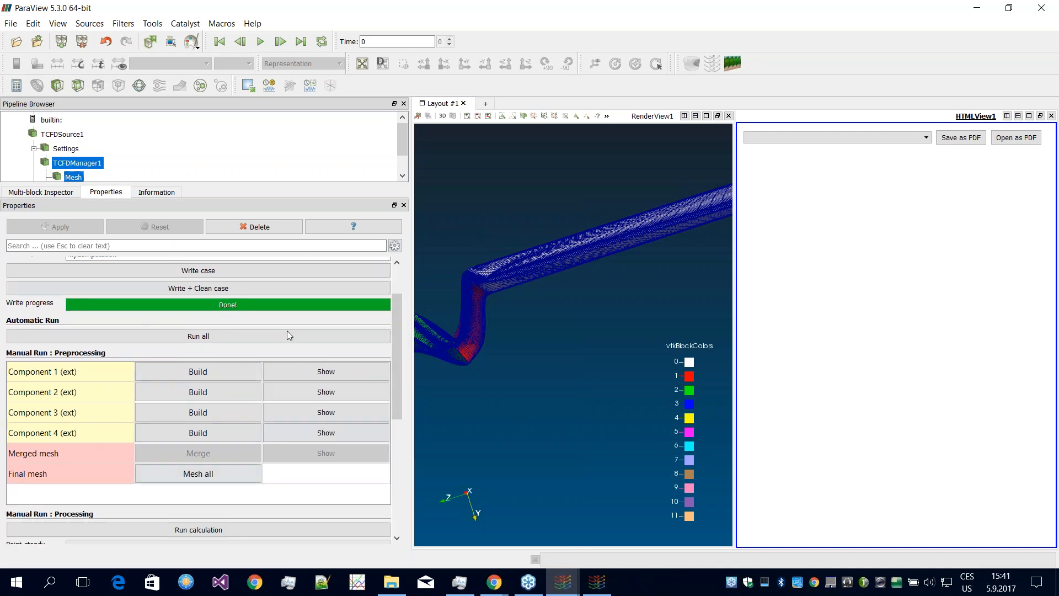
scroll(396, 362, "down", 1)
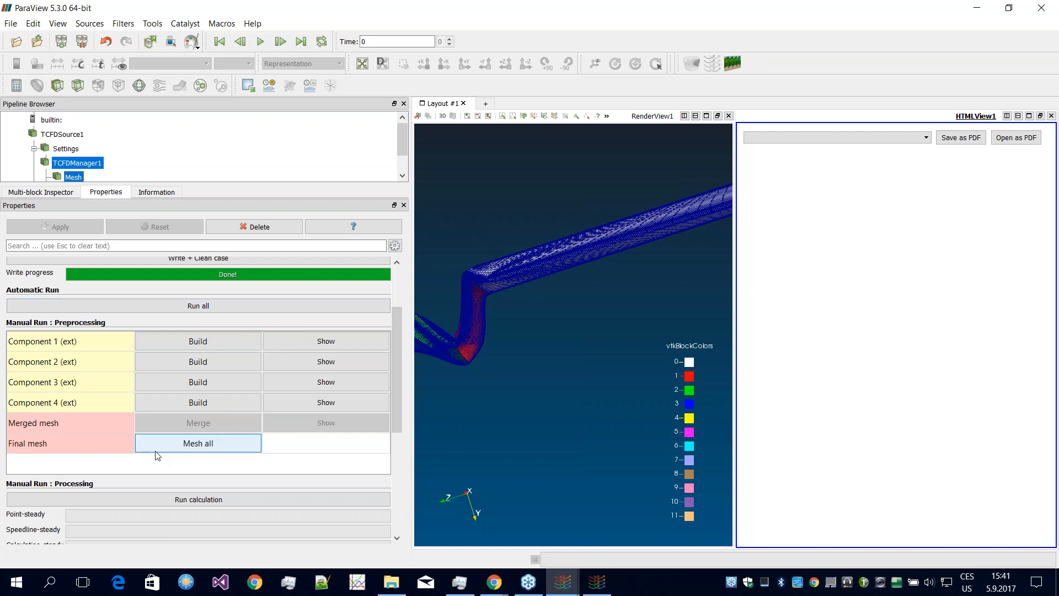
scroll(399, 358, "down", 3)
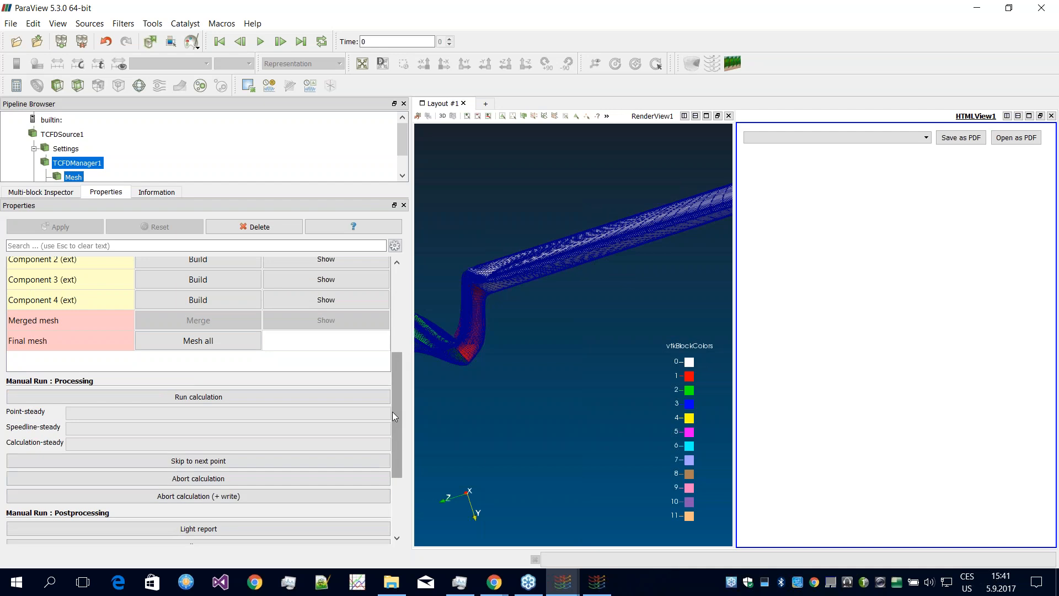
scroll(397, 411, "up", 3)
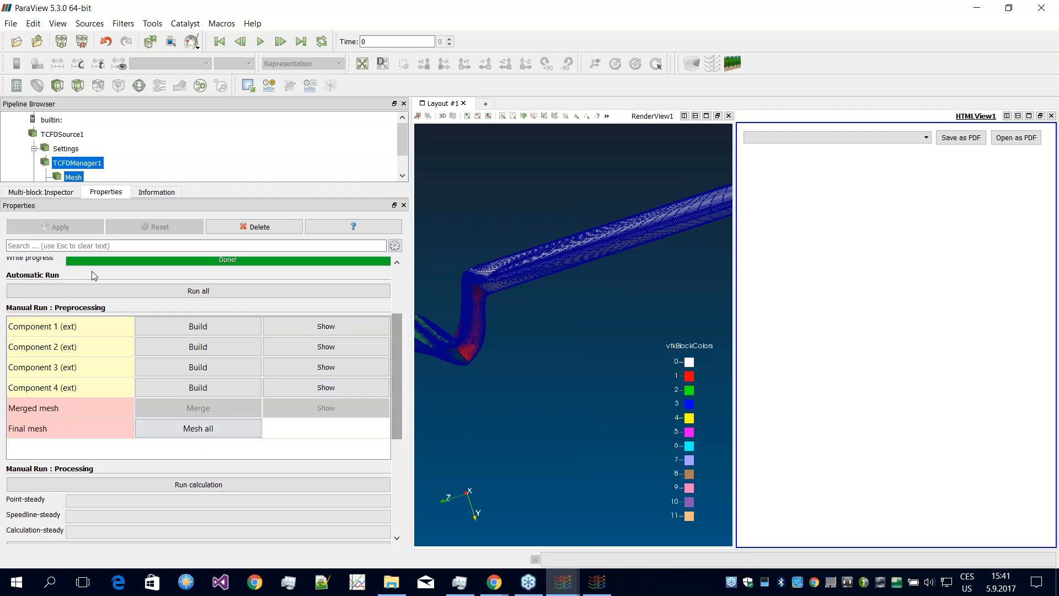
left_click(208, 429)
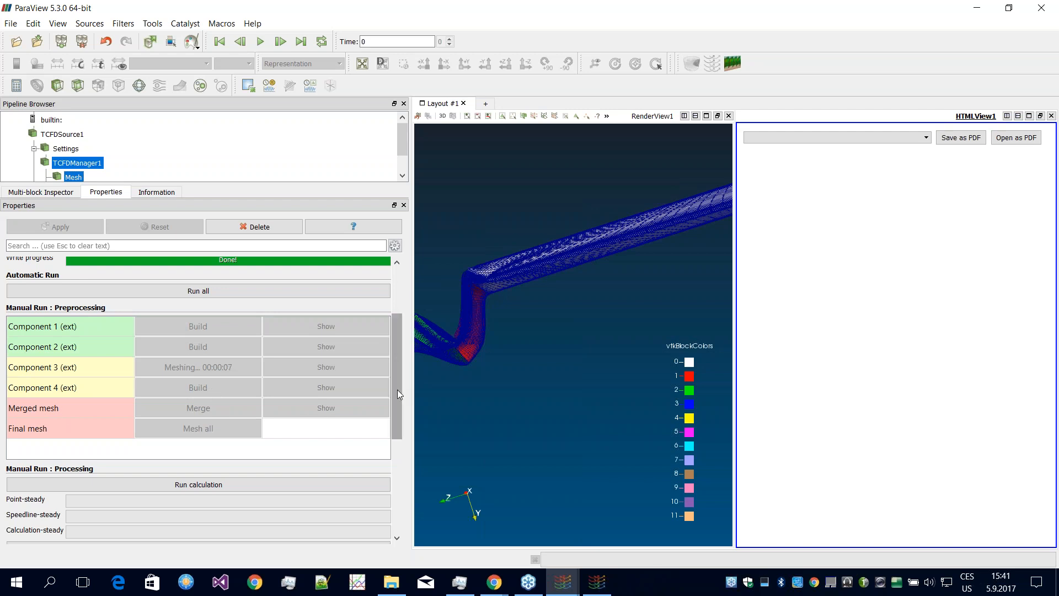
Step: Try to run the calculation manually on the final mesh, and clear and close the output messages
scroll(395, 403, "down", 2)
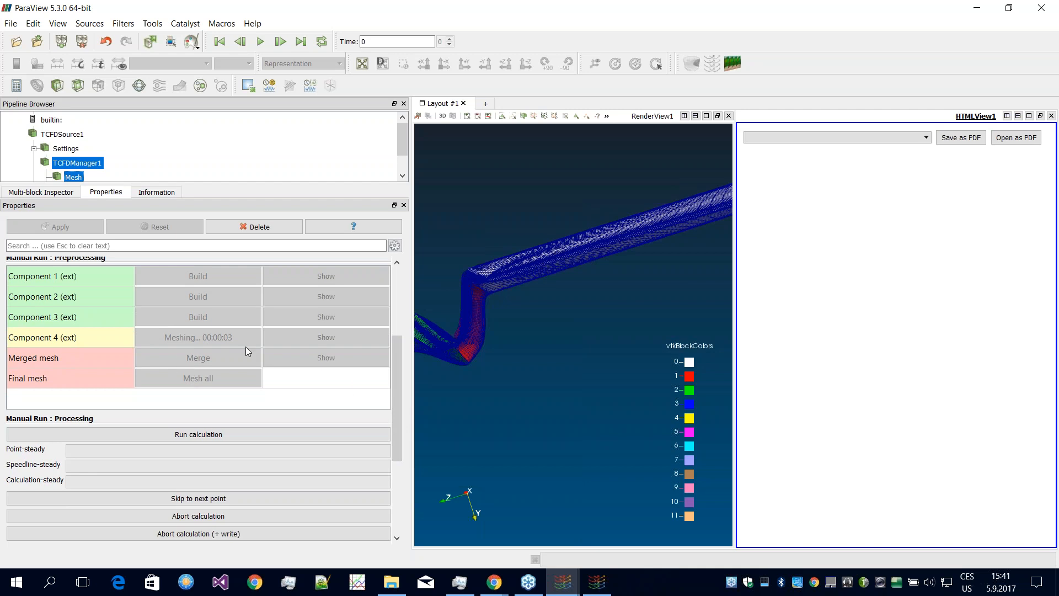
scroll(398, 370, "down", 1)
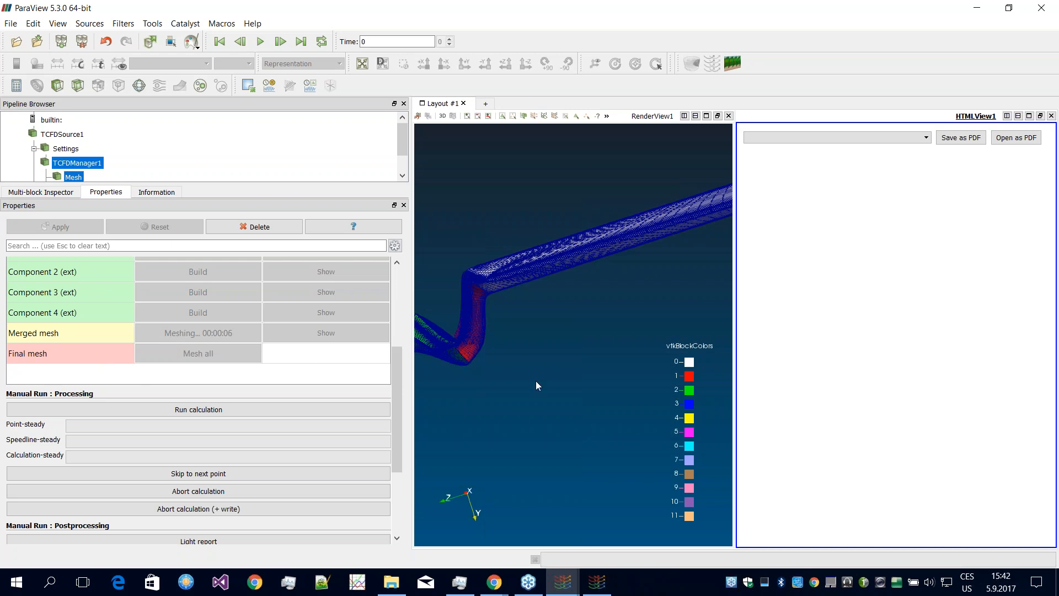
scroll(398, 415, "down", 1)
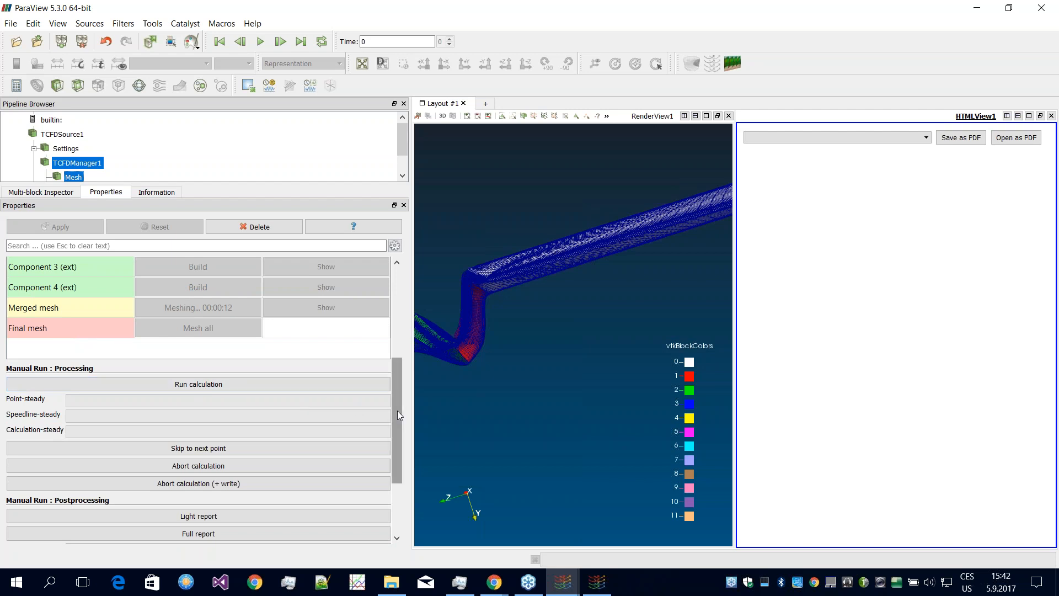
scroll(397, 411, "down", 2)
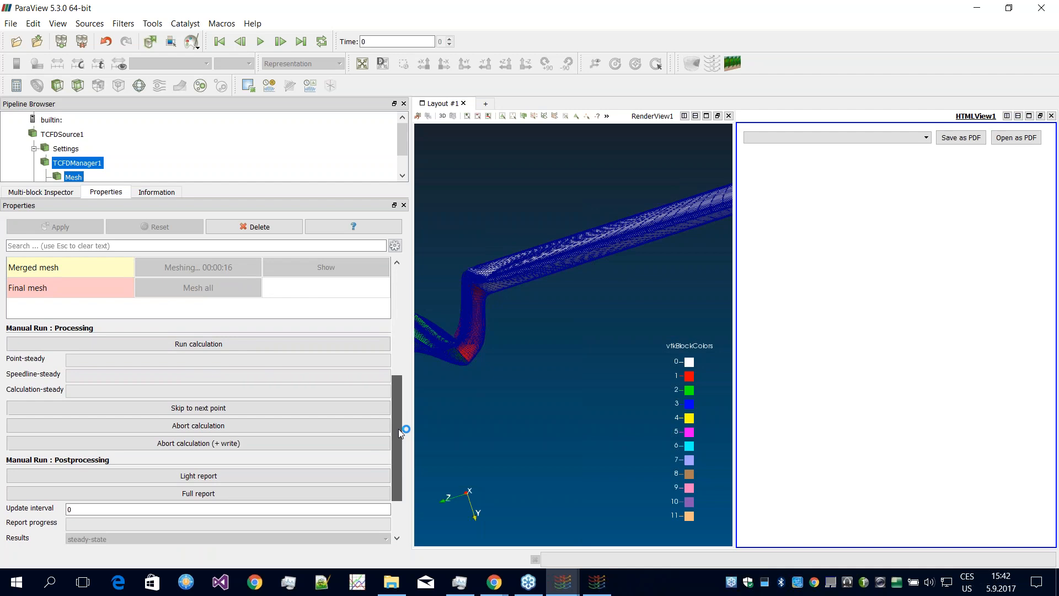
scroll(399, 428, "down", 1)
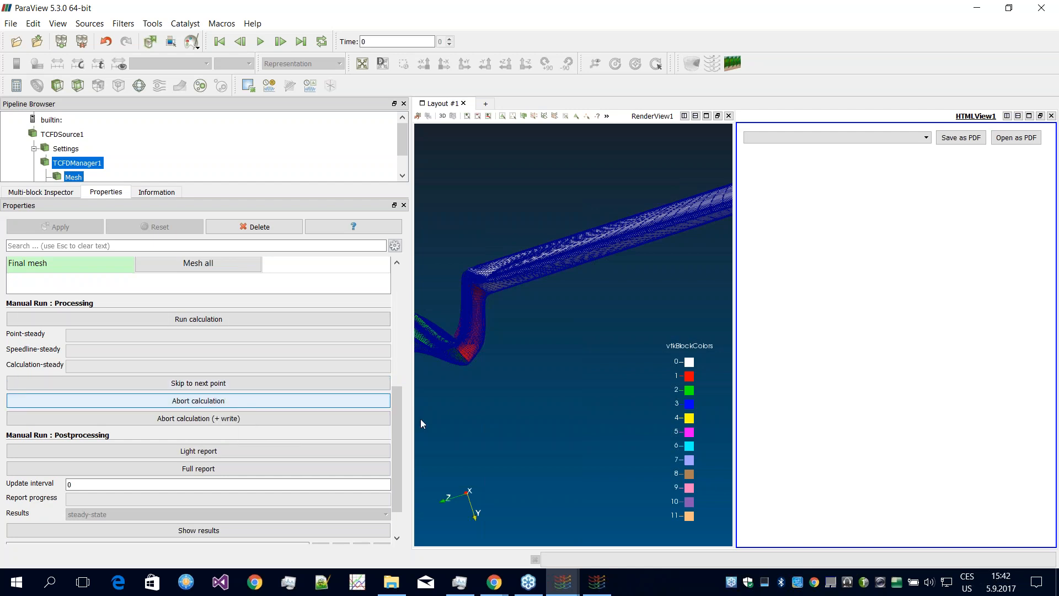
scroll(399, 427, "up", 2)
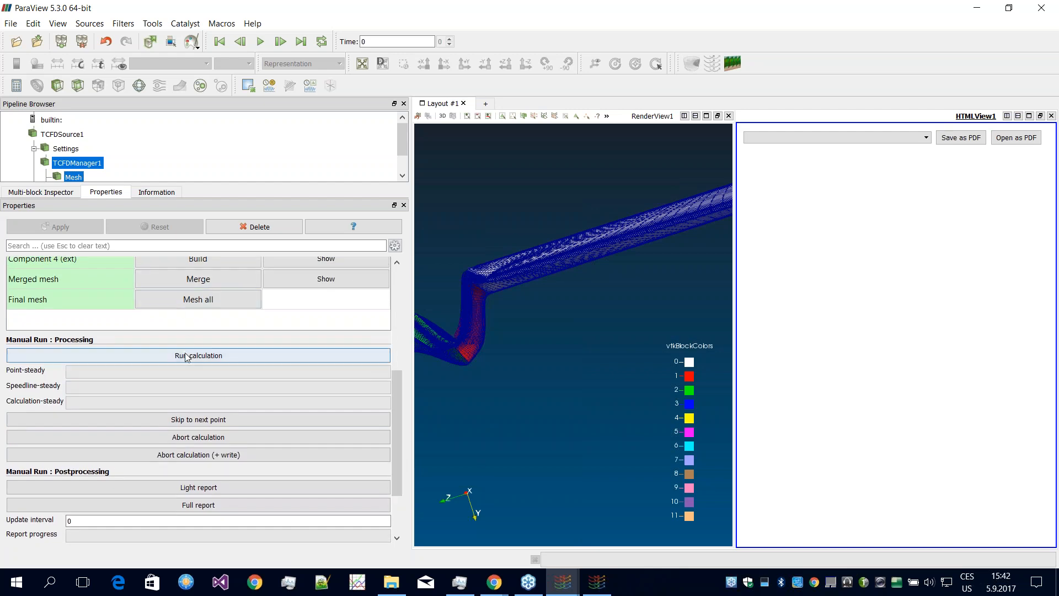
left_click(262, 355)
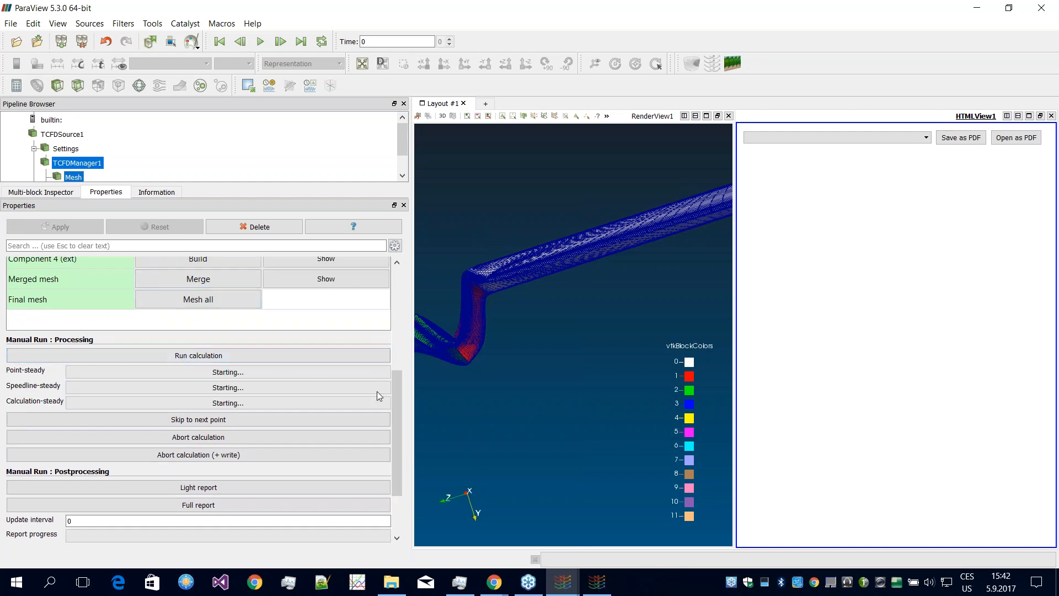
scroll(396, 396, "down", 1)
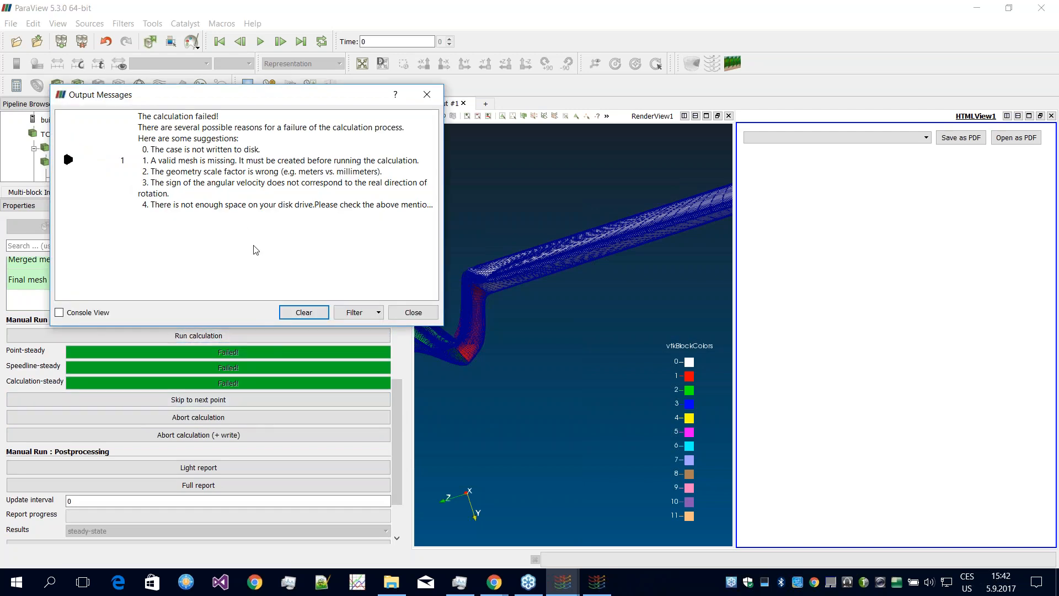
left_click(303, 312)
left_click(413, 312)
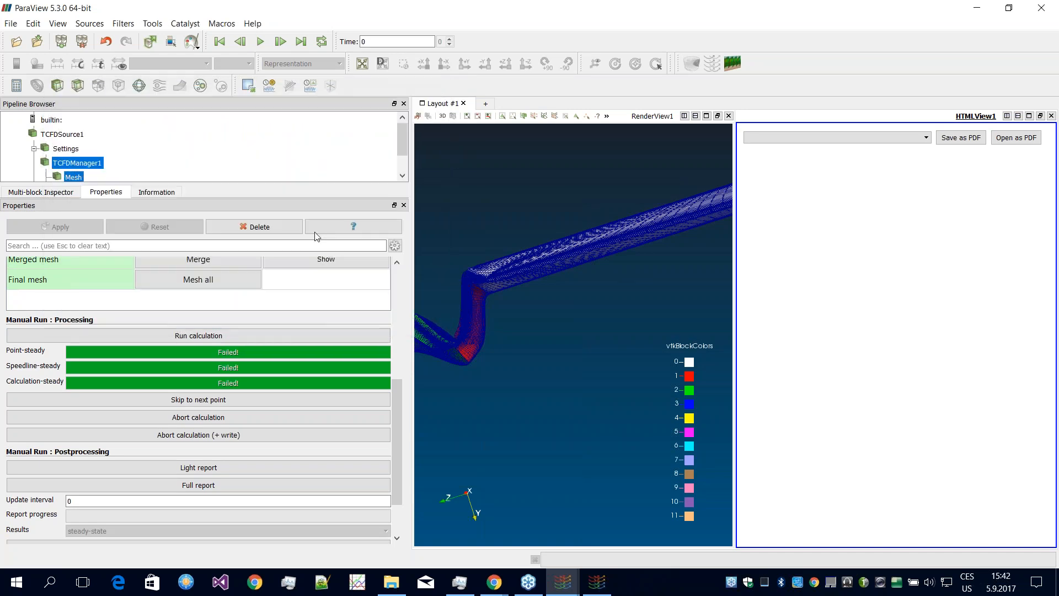
Step: Load the setup file axial-pump-segment-external.tcfd into TCFDSource1 and apply it
left_click_drag(398, 393, 394, 331)
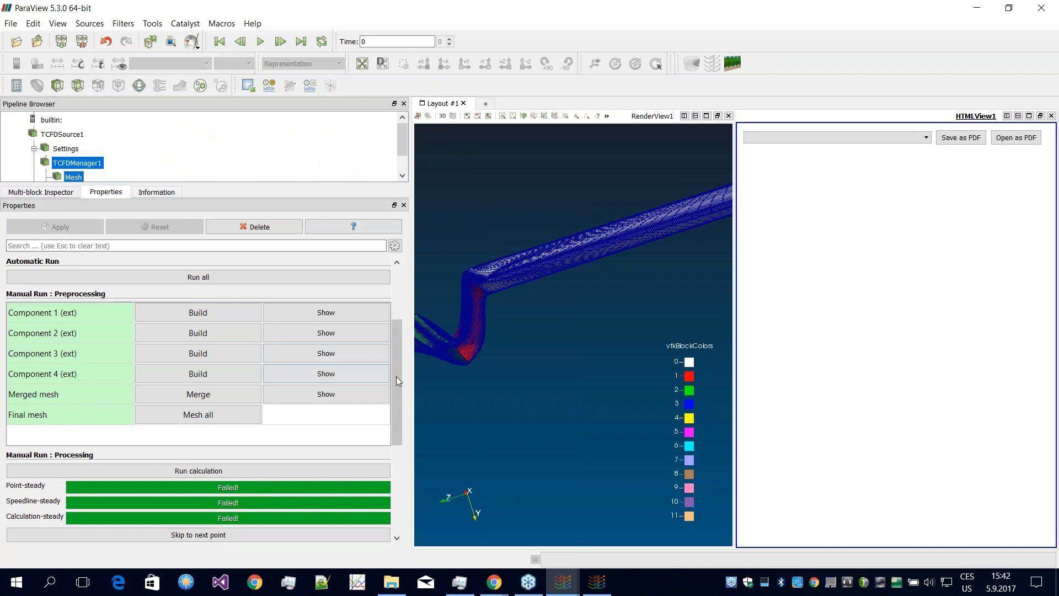
left_click_drag(396, 375, 396, 354)
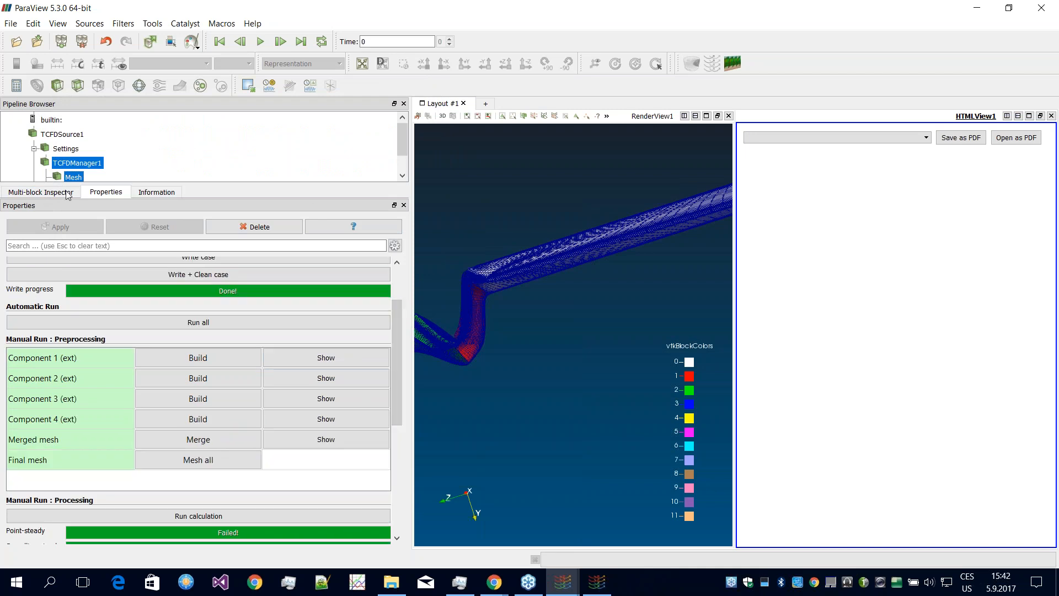
left_click(157, 192)
left_click(61, 138)
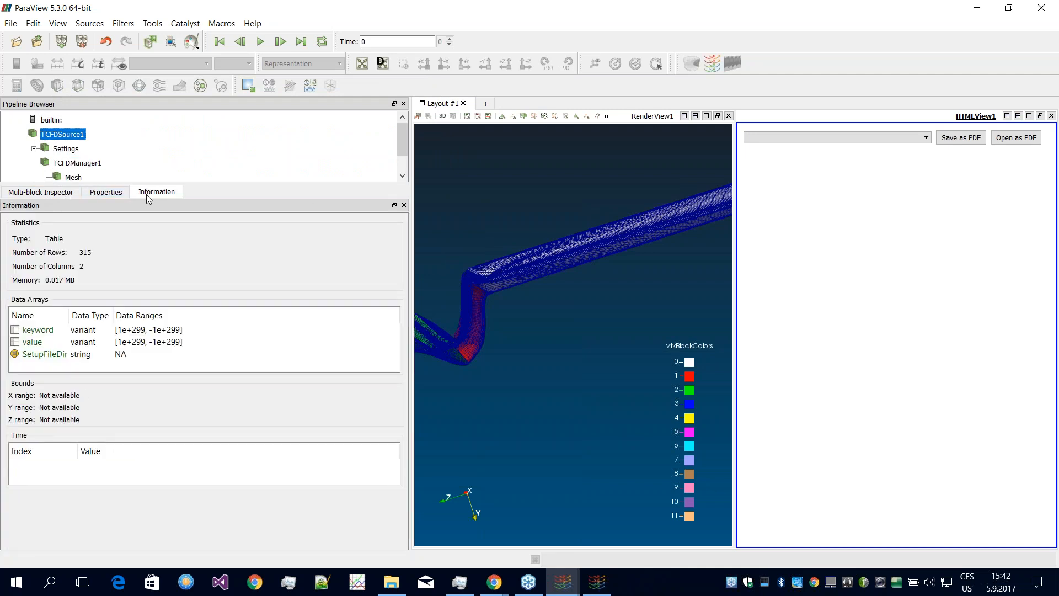
left_click(30, 193)
left_click(106, 192)
left_click_drag(396, 353, 308, 269)
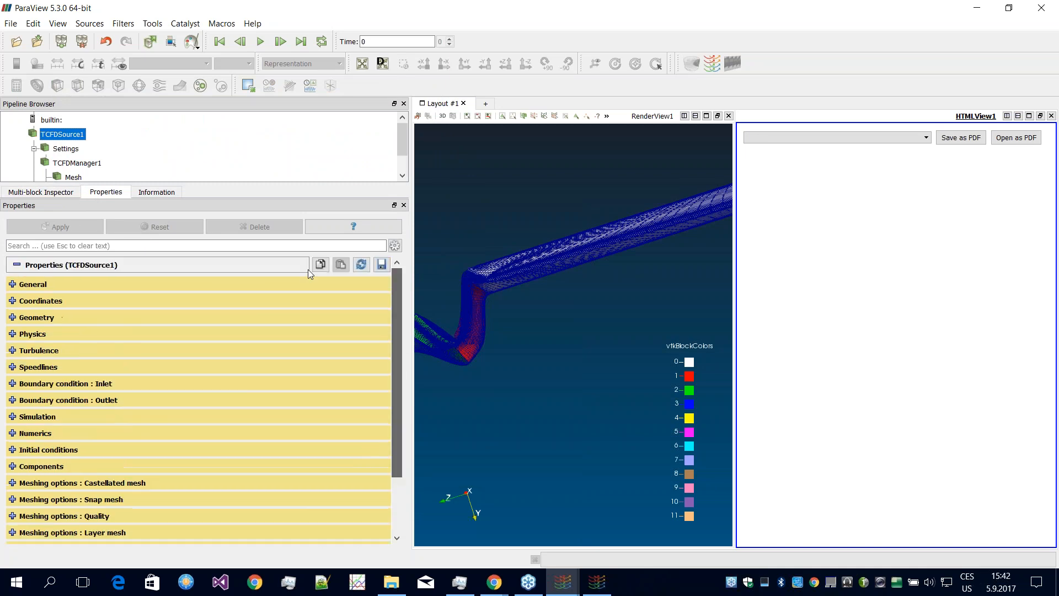
left_click(19, 285)
left_click(91, 316)
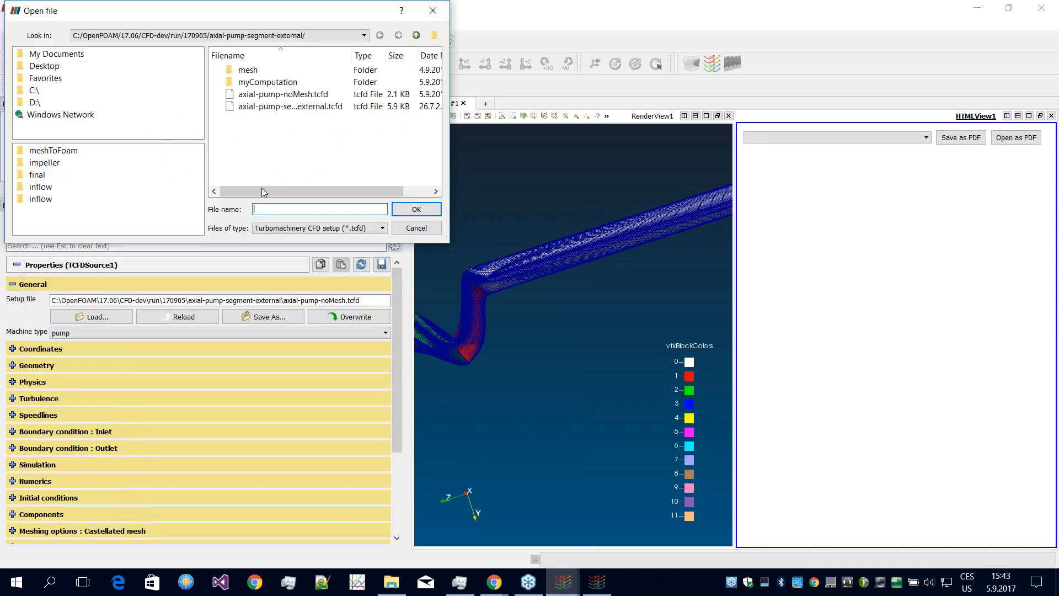
double_click(294, 108)
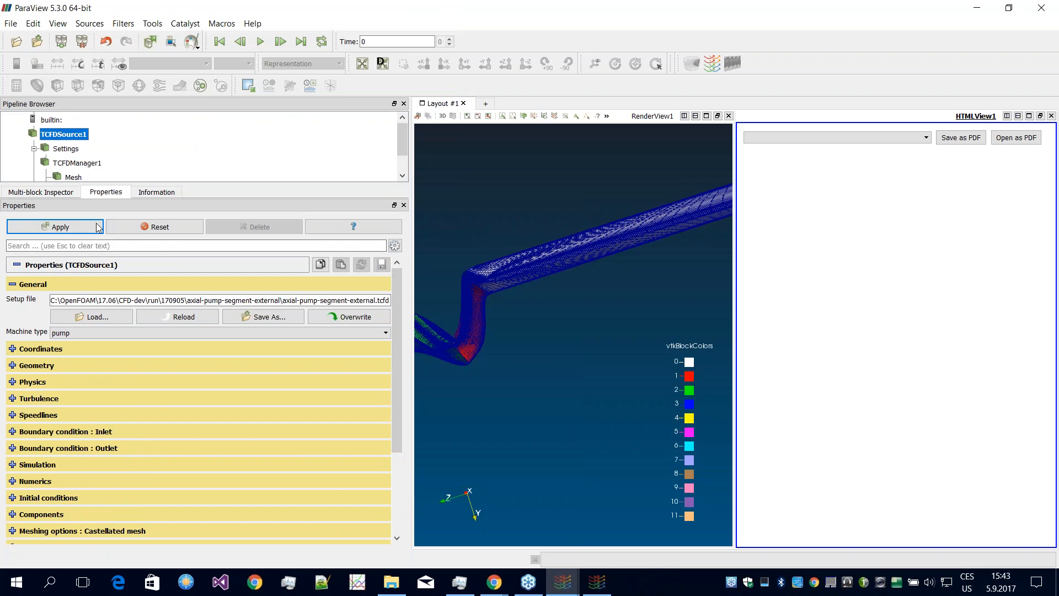
left_click(62, 227)
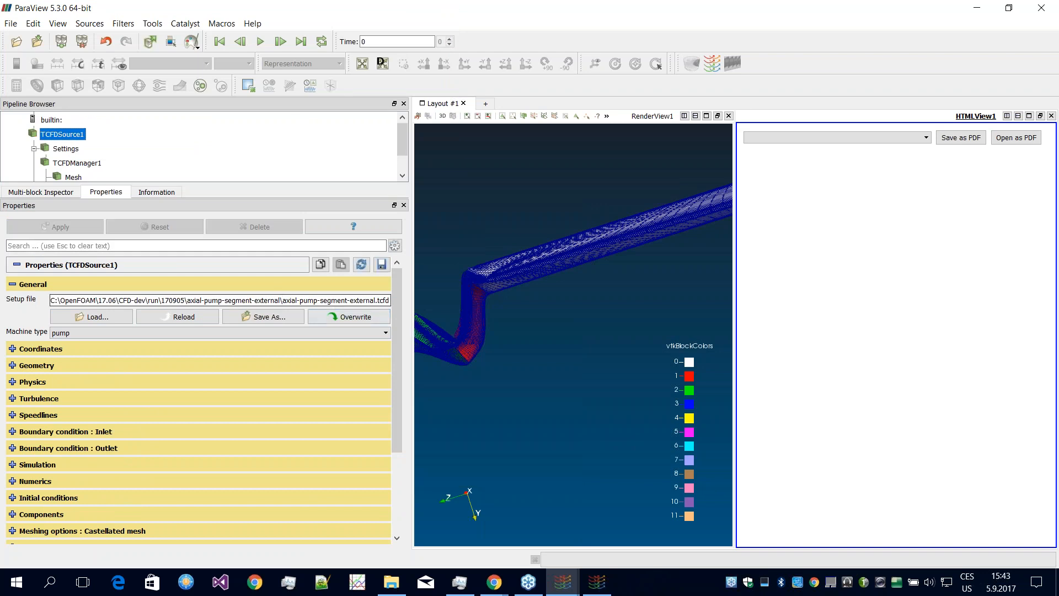
Step: Try to start the automatic run of all stages from TCFDManager1 and dismiss the setup warning
scroll(399, 349, "down", 1)
scroll(398, 349, "down", 4)
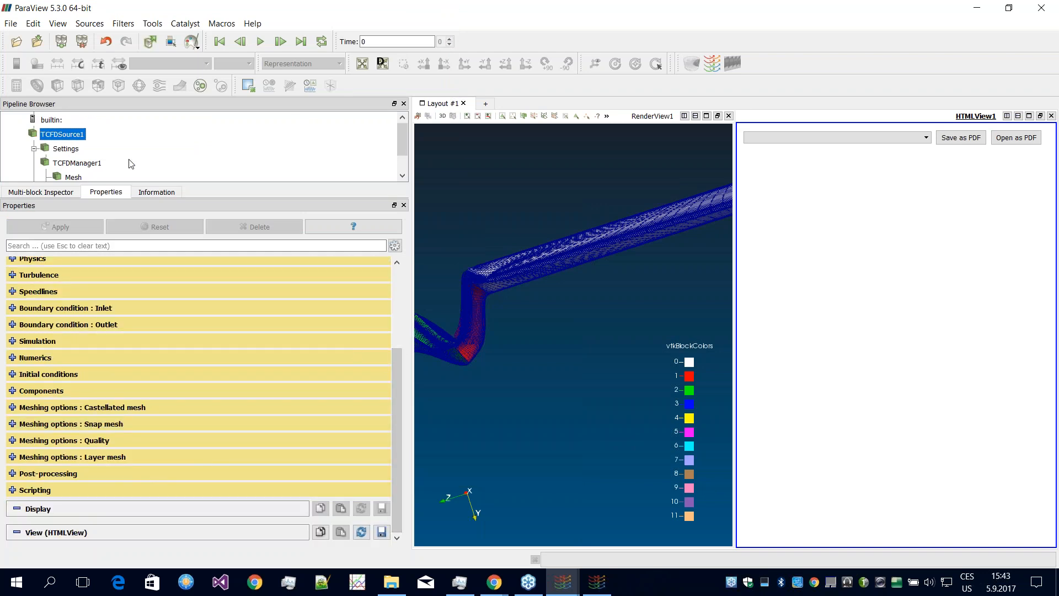
scroll(96, 168, "down", 1)
left_click(83, 133)
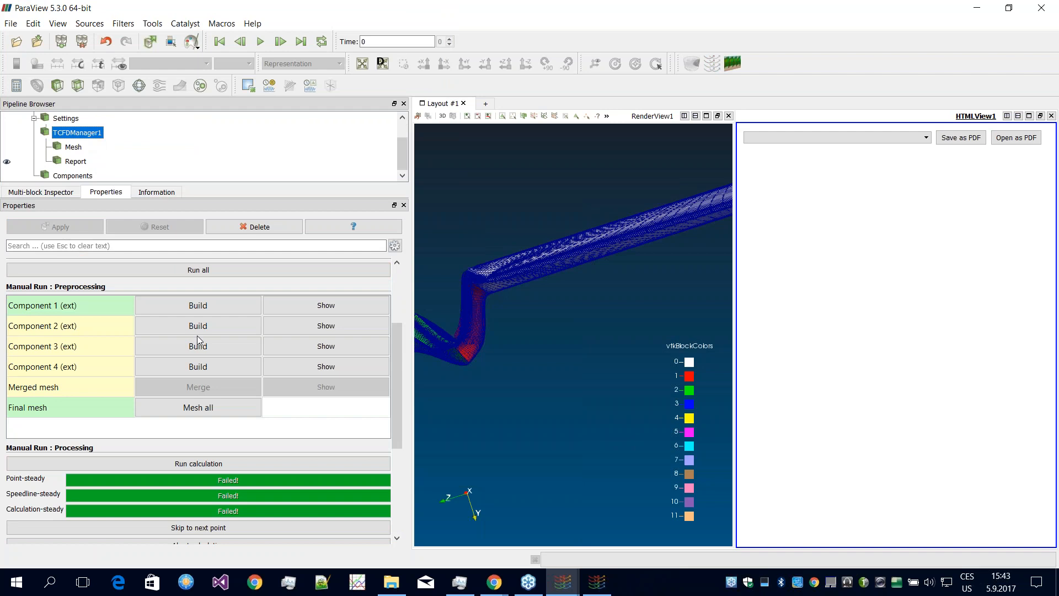
scroll(399, 352, "down", 3)
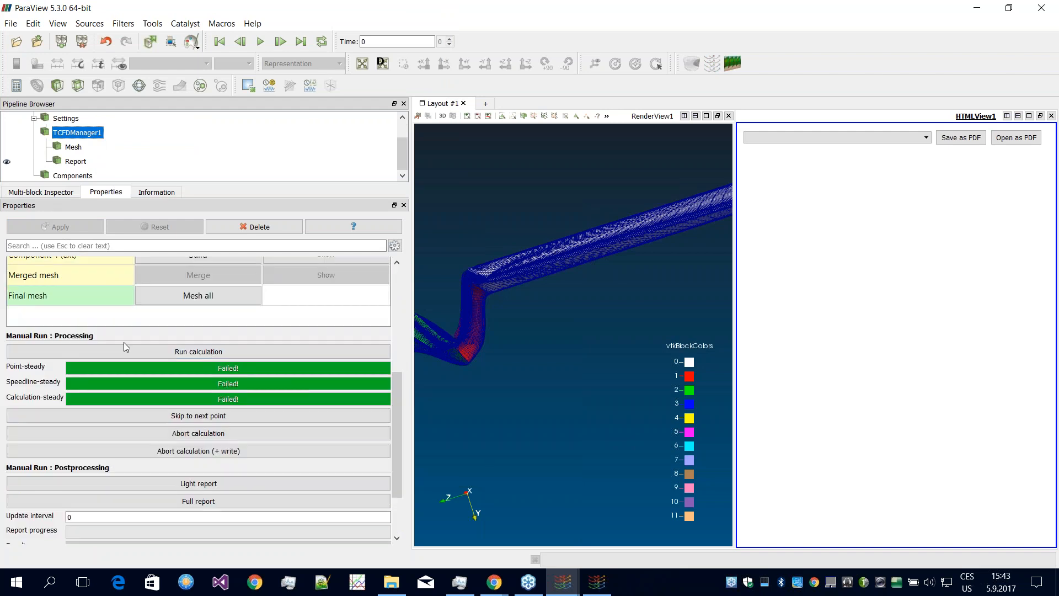
left_click_drag(401, 390, 389, 329)
left_click(213, 296)
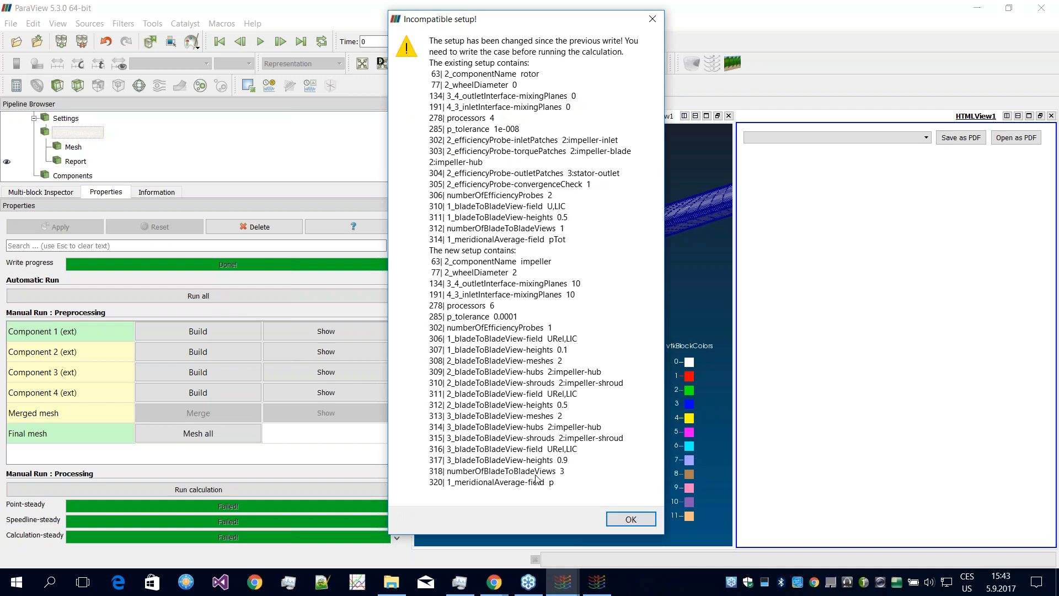
left_click(630, 520)
Step: Rewrite the myComputation case with the loaded setup and start the automatic run of all stages
scroll(347, 360, "up", 3)
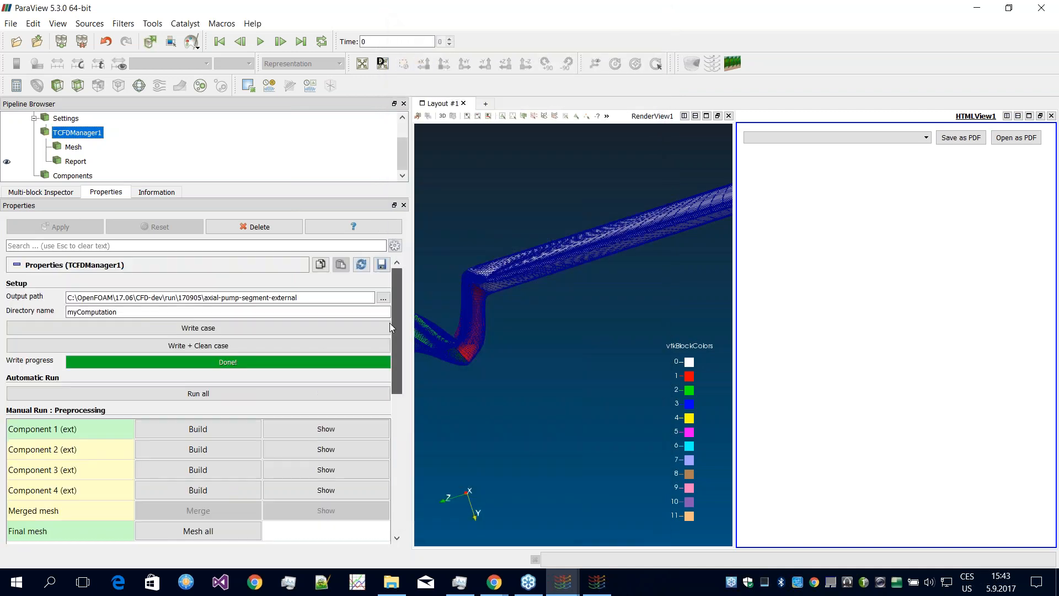
left_click(202, 329)
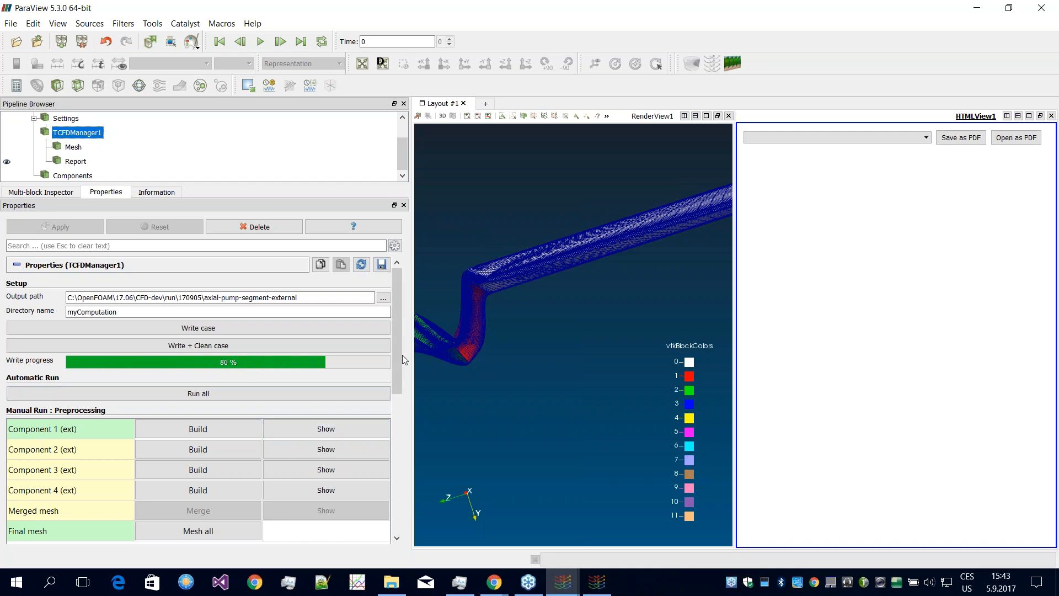
left_click_drag(402, 356, 398, 369)
left_click(245, 366)
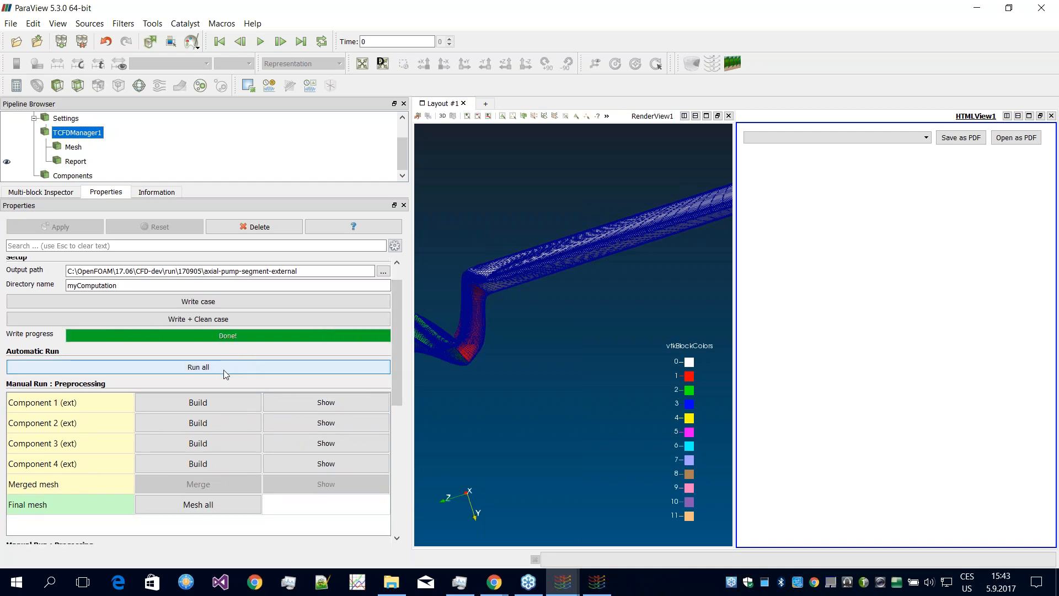
Step: Review the manual processing and postprocessing controls of TCFDManager1, minimize ParaView, and switch to the Midnight Commander terminal
left_click_drag(401, 349, 399, 429)
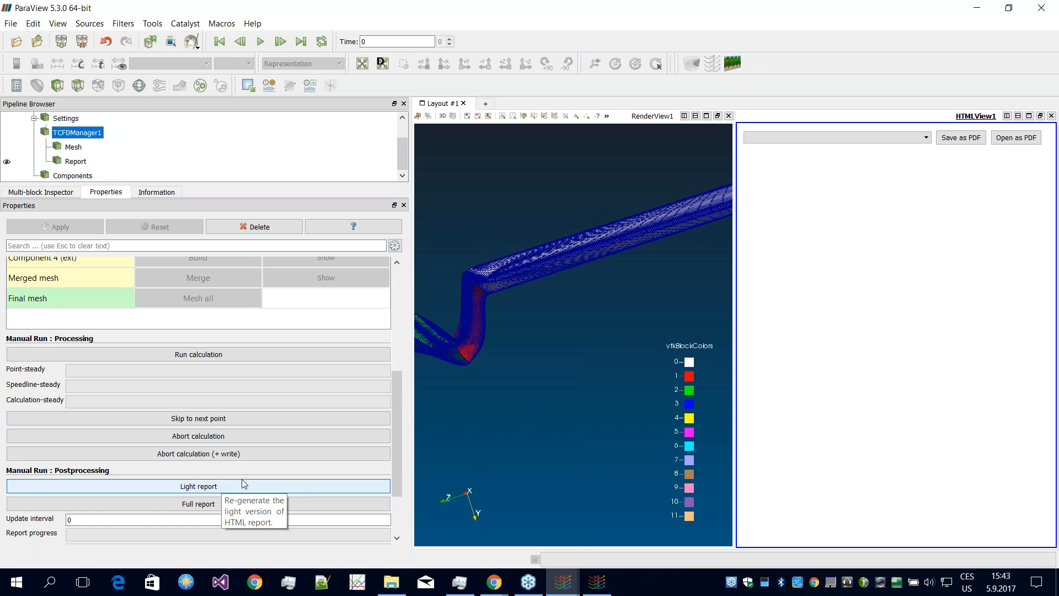
left_click_drag(397, 411, 406, 430)
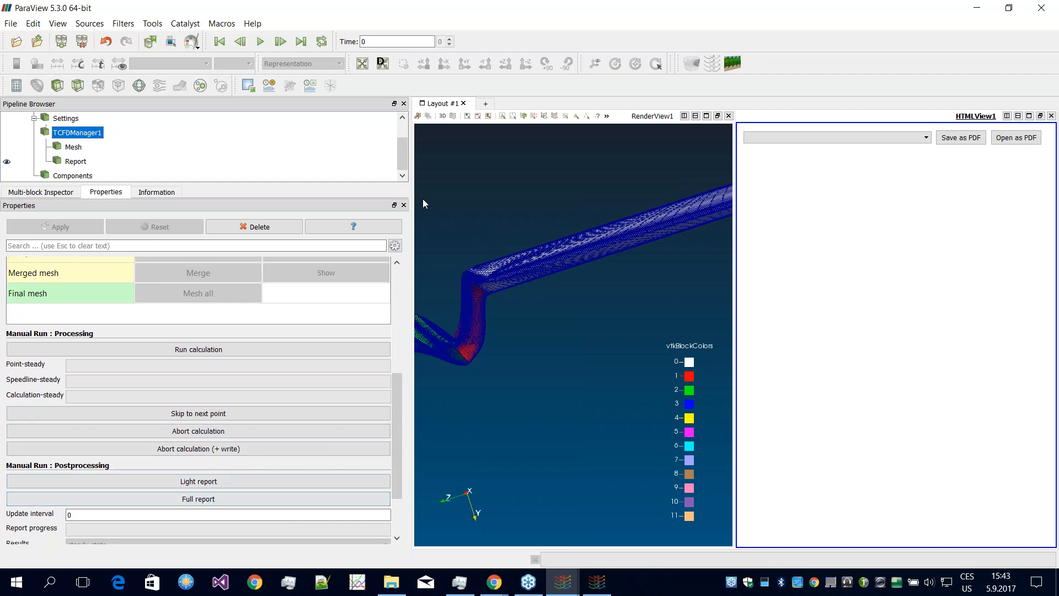
left_click(975, 10)
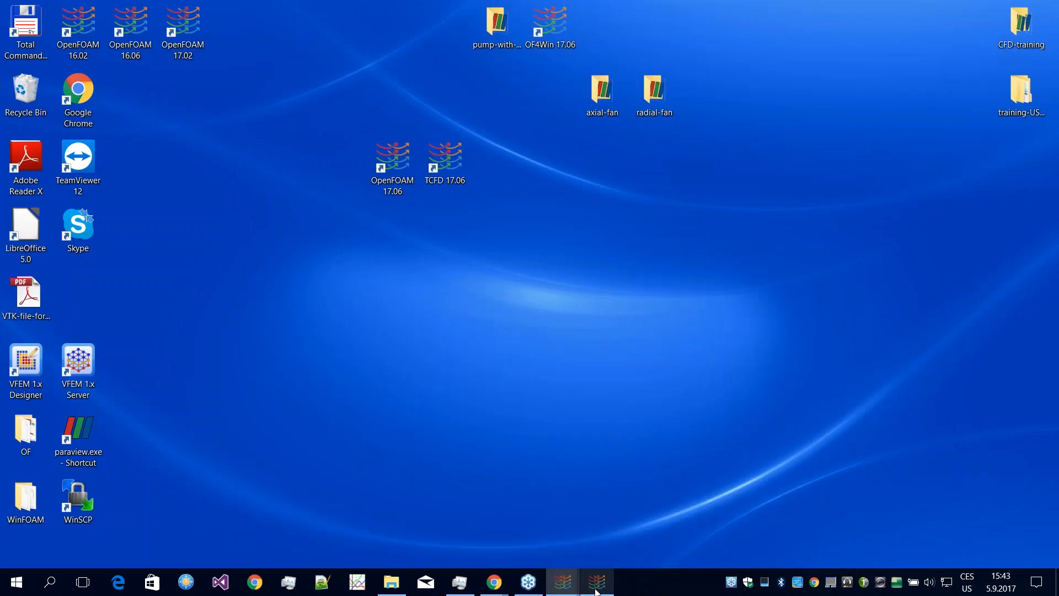
left_click(596, 589)
left_click(596, 589)
left_click(595, 589)
mouse_move(568, 591)
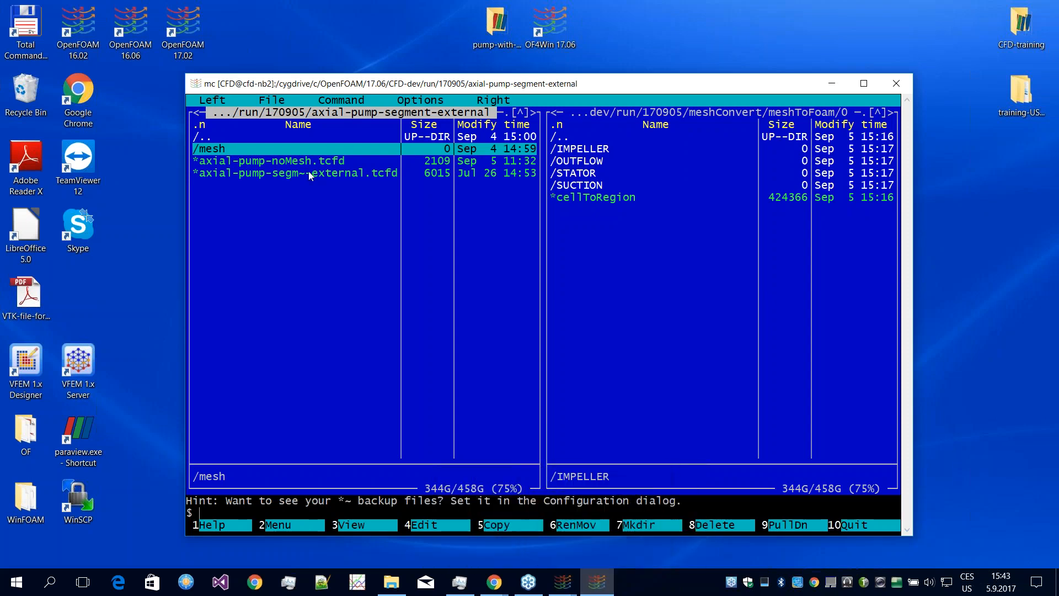
Step: Go up to the 170905 folder and list the contents of axial-pump-segment-external-computed in Midnight Commander
key("Up")
key("Return")
key("Up")
key("Down")
key("Down")
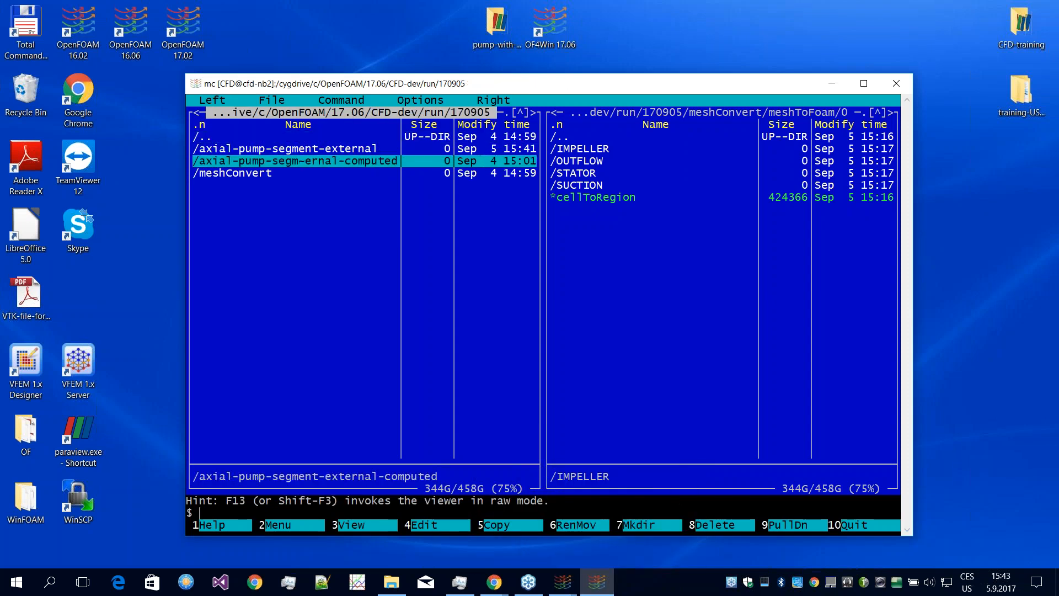
key("Return")
key("Down")
key("Down")
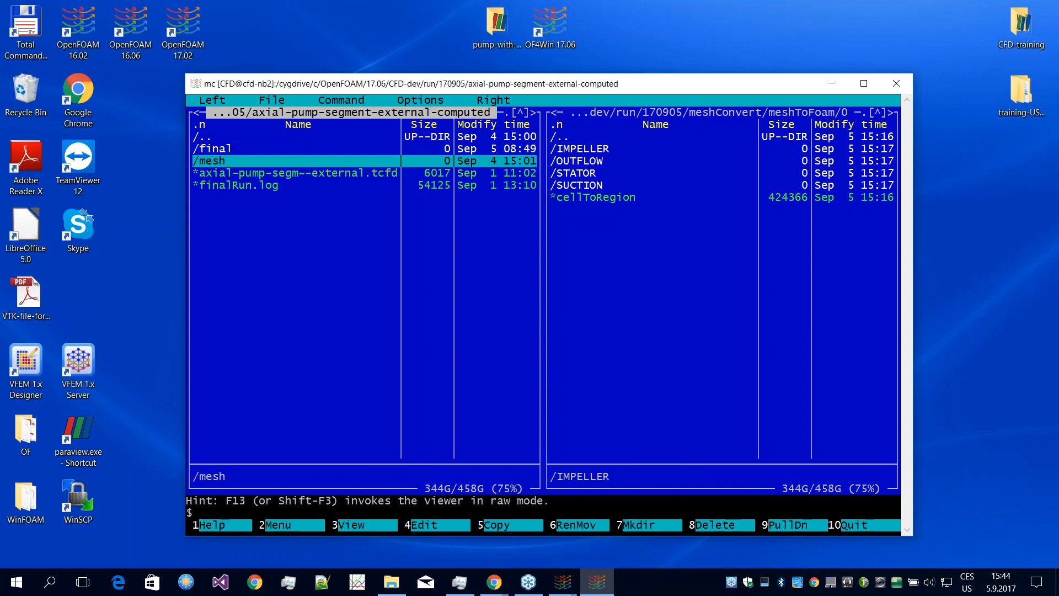
Step: Switch to File Explorer and open final.html from axial-pump-segment-external-computed/final/report-steadystate-final-efficiency1 in the browser
left_click(391, 582)
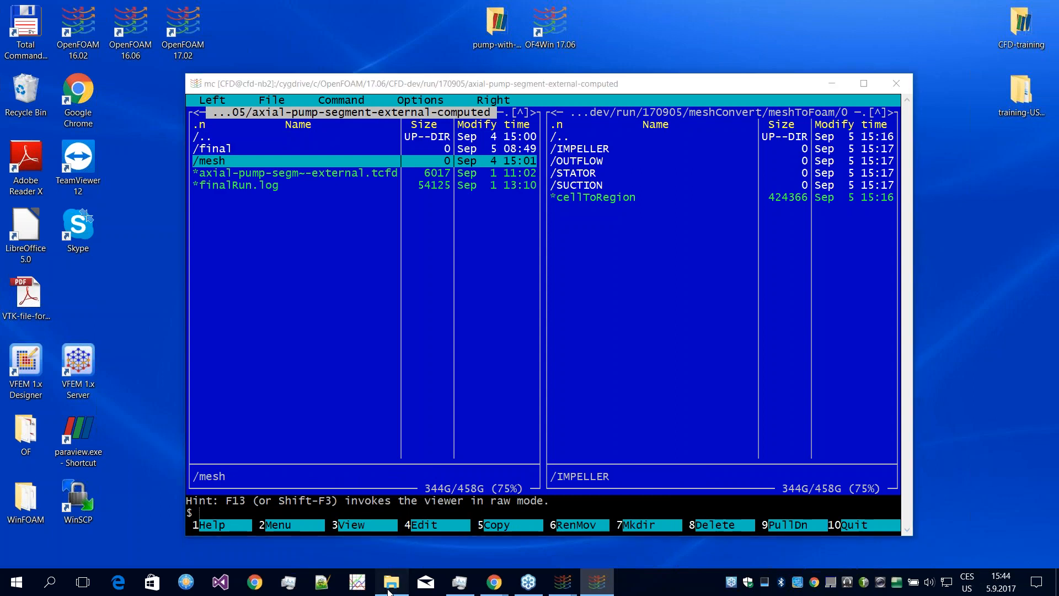
left_click(661, 190)
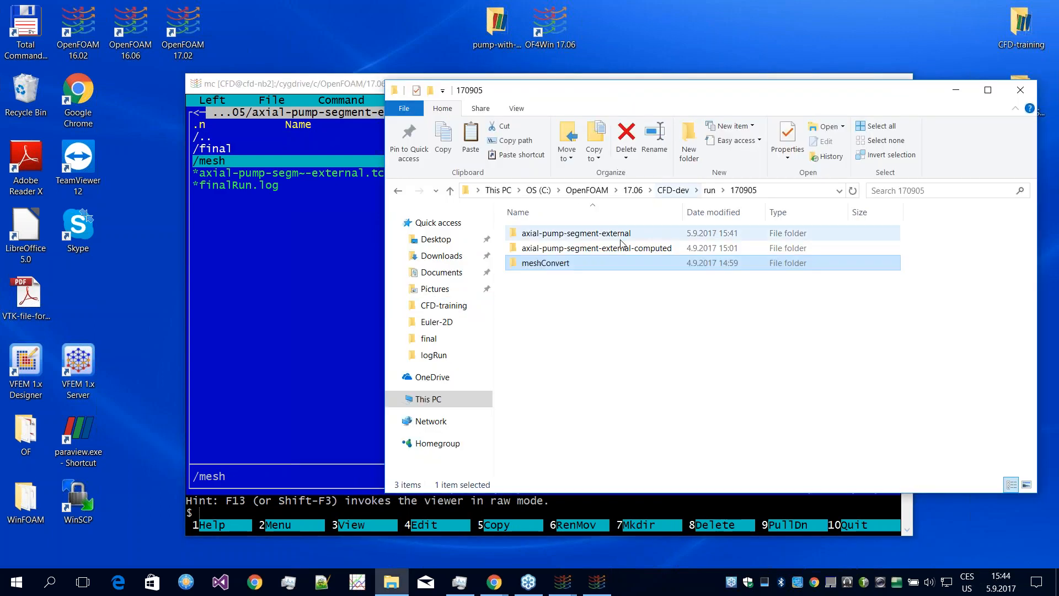
left_click(596, 251)
double_click(595, 251)
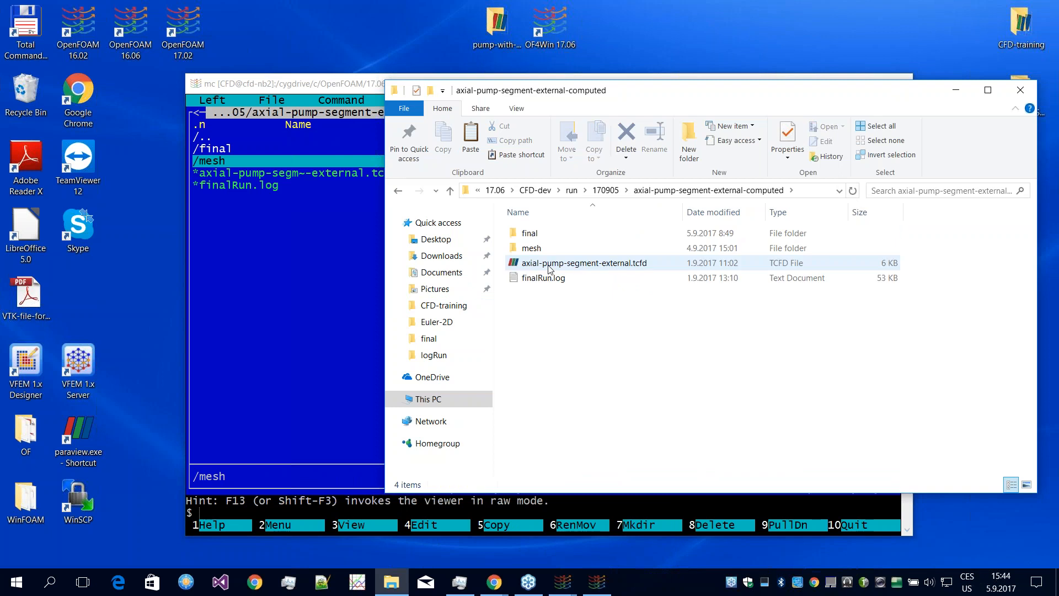
double_click(548, 238)
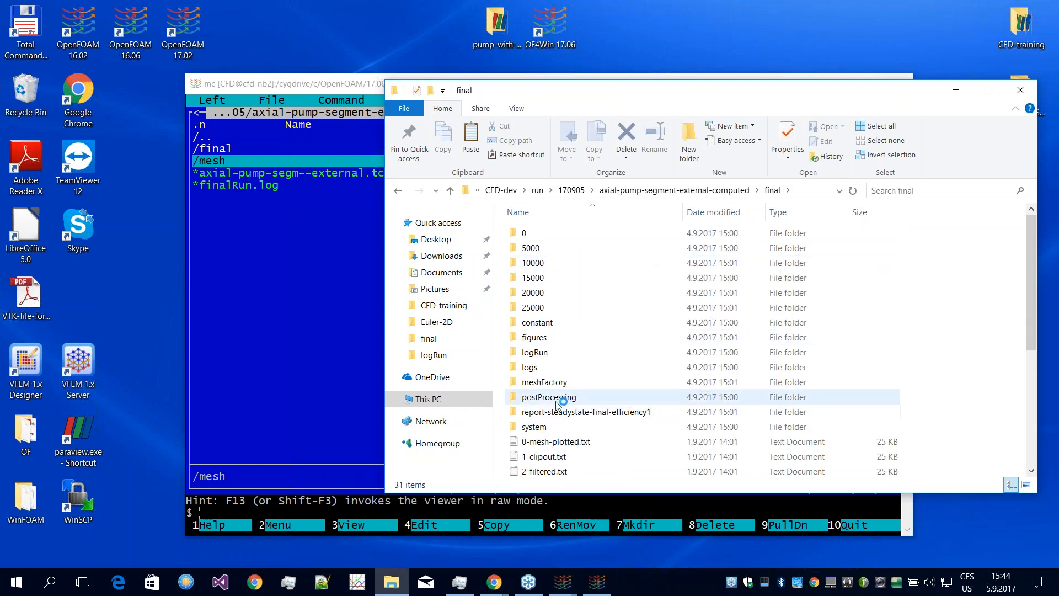
double_click(537, 413)
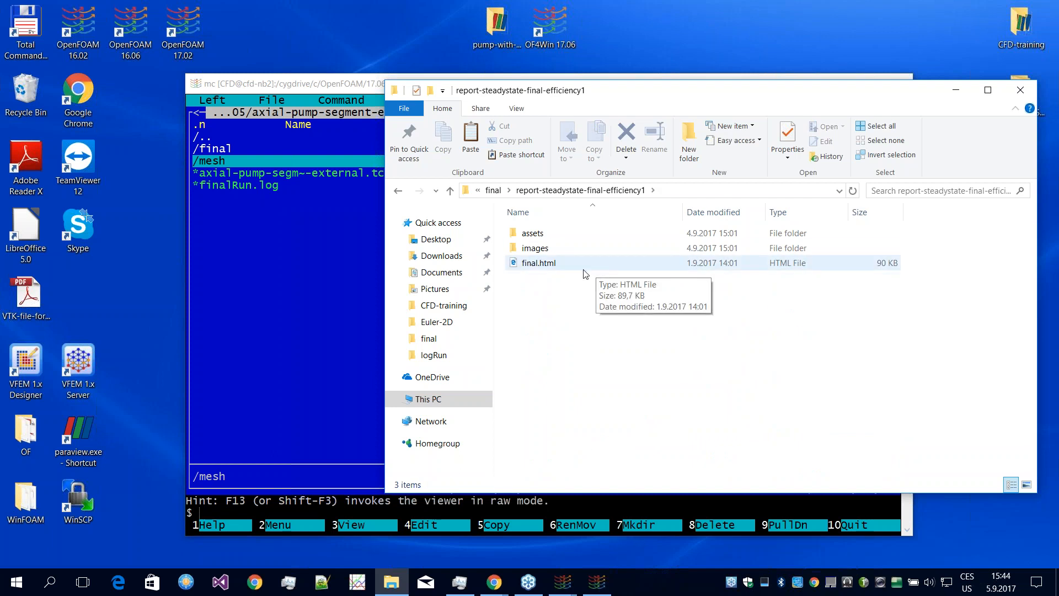
double_click(561, 266)
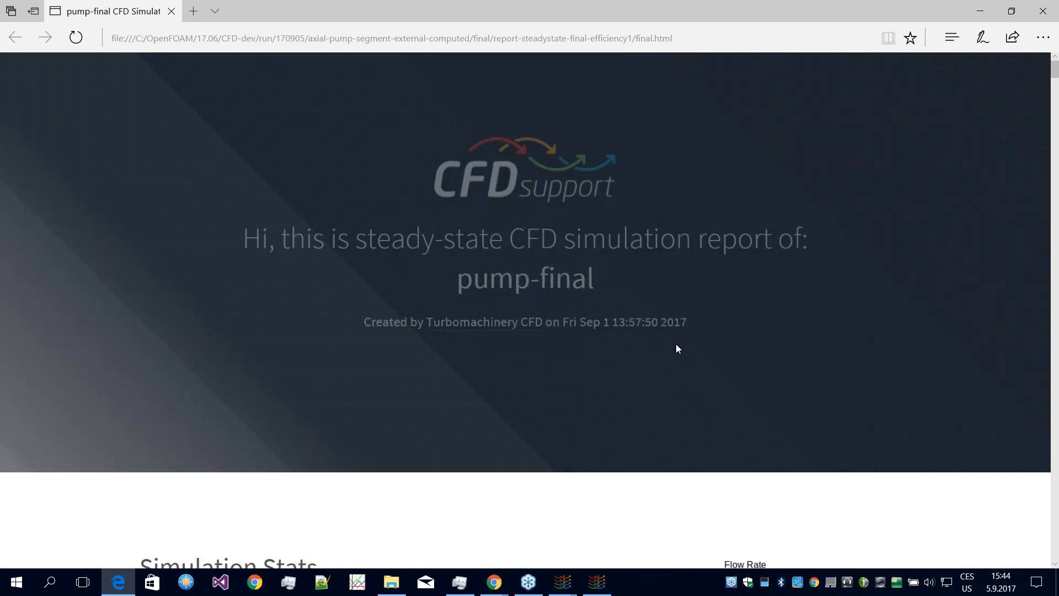
Step: Examine the pump-final report's title section and its Simulation Stats table with the Flow Rate and Residuals plots
scroll(441, 237, "down", 2)
scroll(505, 147, "up", 2)
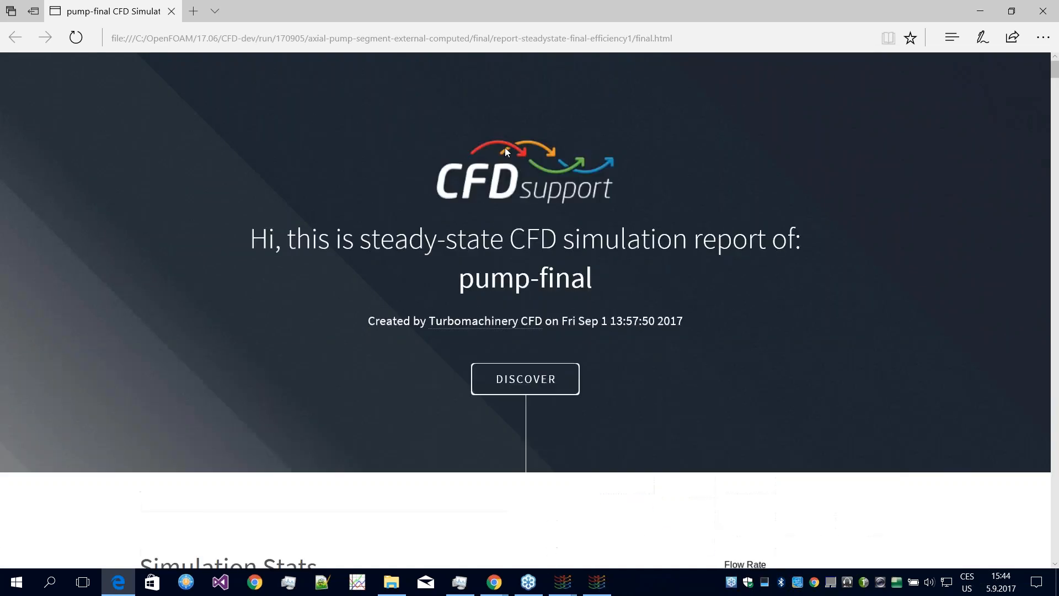
scroll(546, 336, "down", 2)
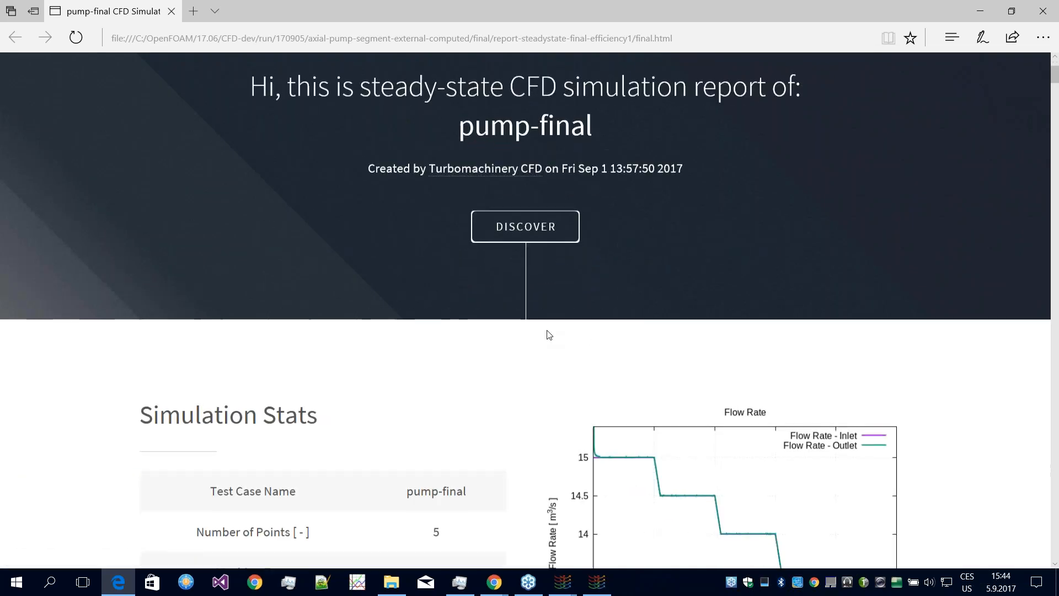
scroll(584, 333, "down", 1)
scroll(587, 329, "up", 4)
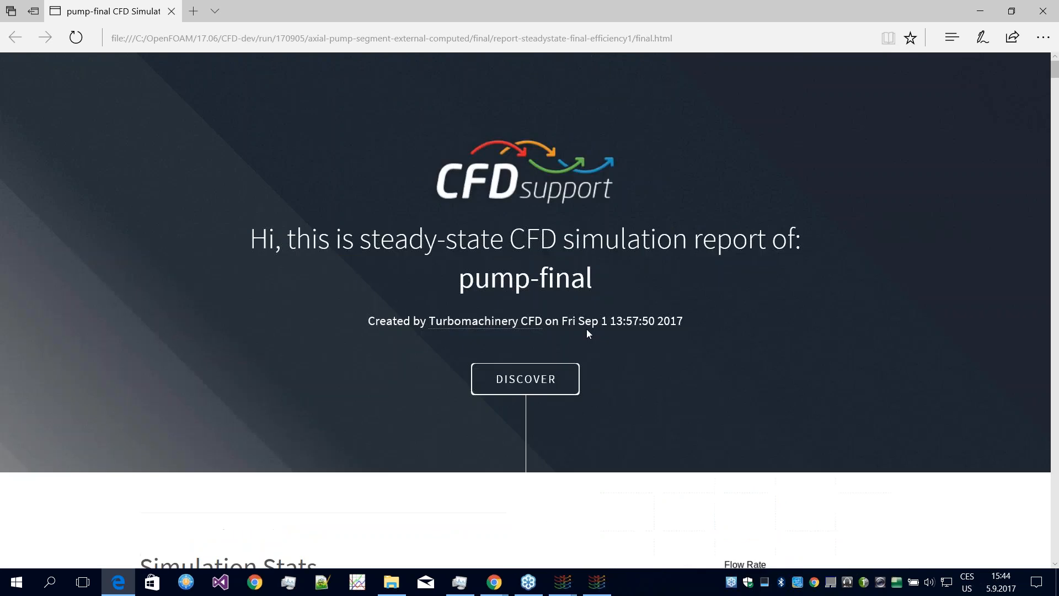
scroll(586, 328, "down", 5)
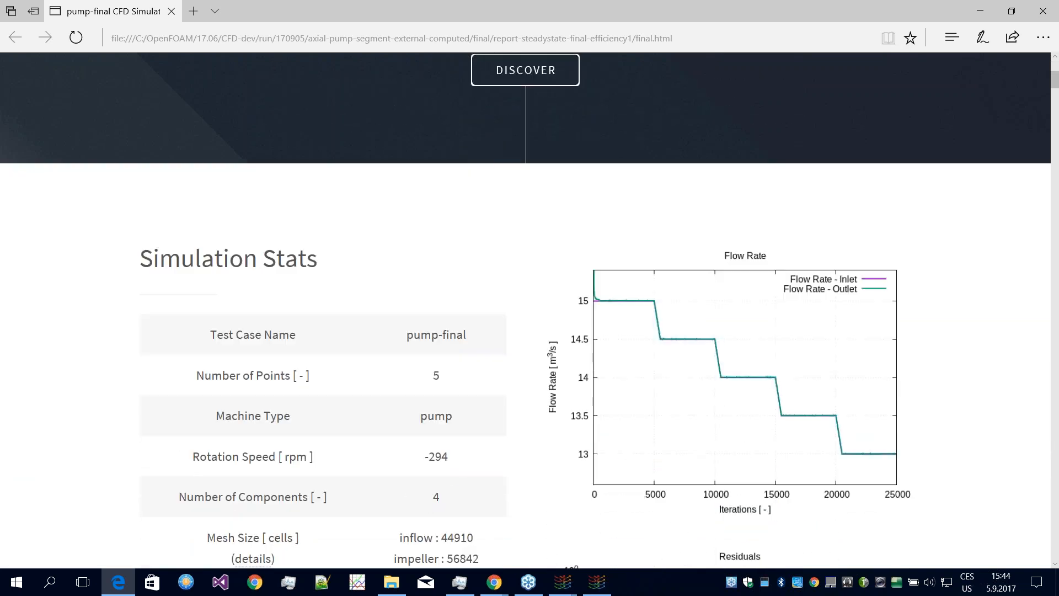
scroll(559, 227, "down", 3)
scroll(607, 276, "up", 2)
scroll(629, 337, "down", 2)
scroll(634, 331, "down", 3)
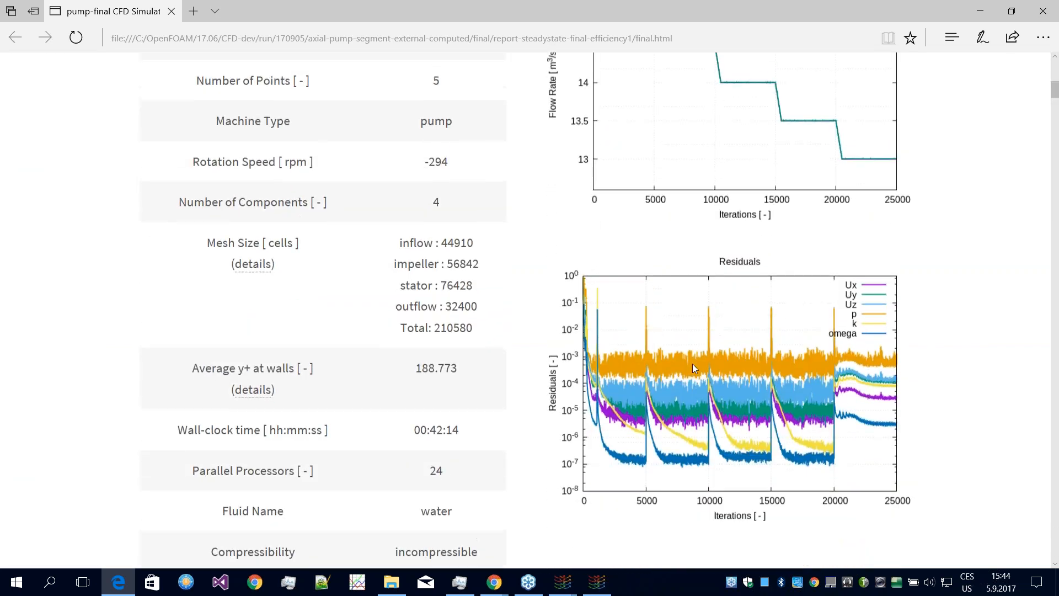
scroll(650, 366, "up", 4)
scroll(465, 299, "down", 2)
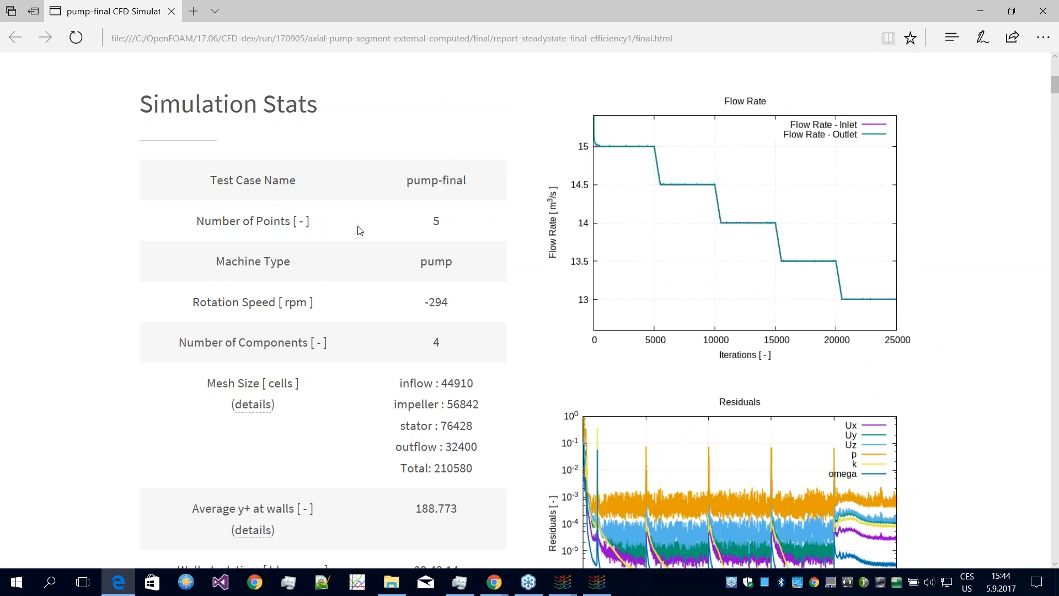
scroll(386, 329, "down", 2)
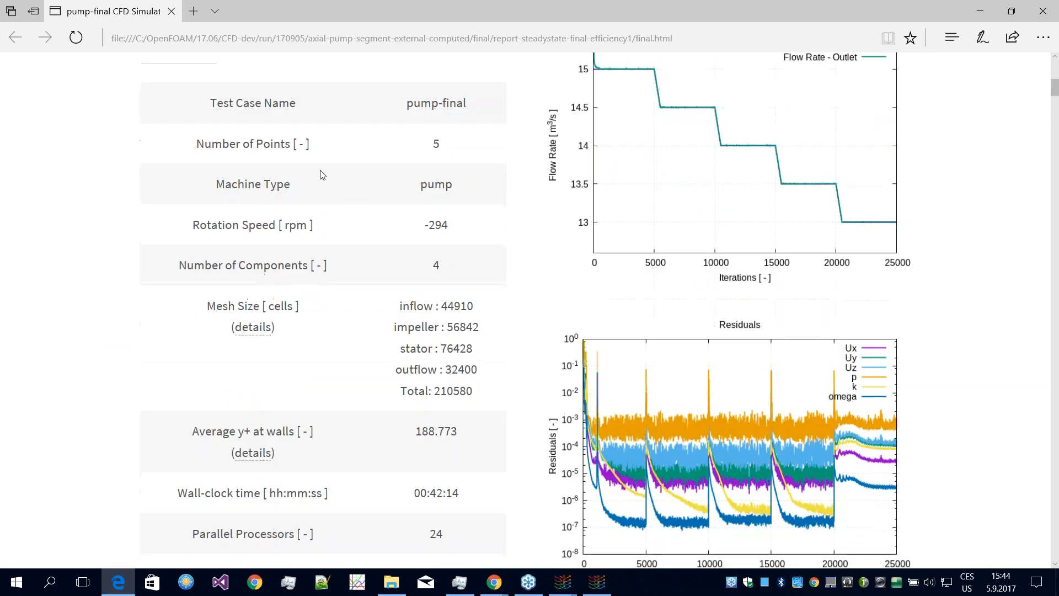
scroll(411, 221, "up", 2)
scroll(386, 257, "down", 2)
scroll(236, 237, "down", 4)
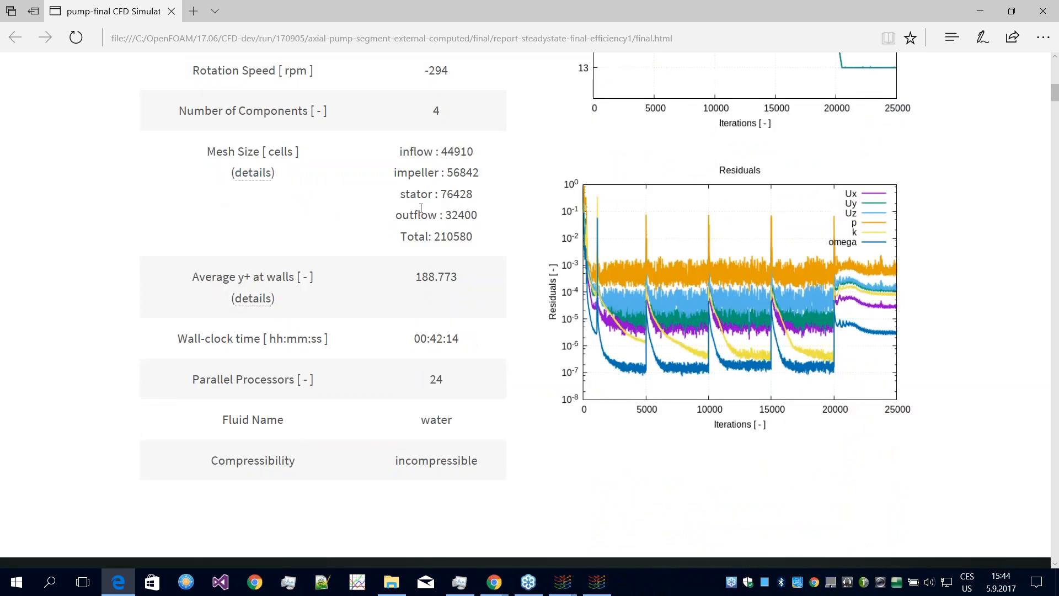
Step: Expand the mesh size details in Simulation Stats, review the mesh quality table, and collapse it again
left_click(256, 174)
scroll(380, 266, "down", 12)
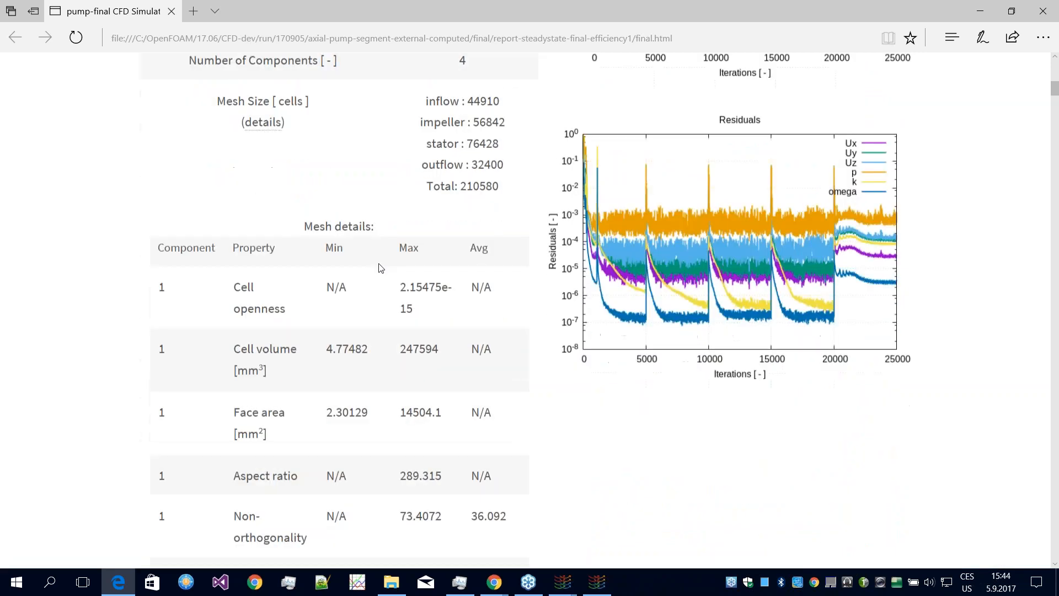
scroll(380, 268, "up", 15)
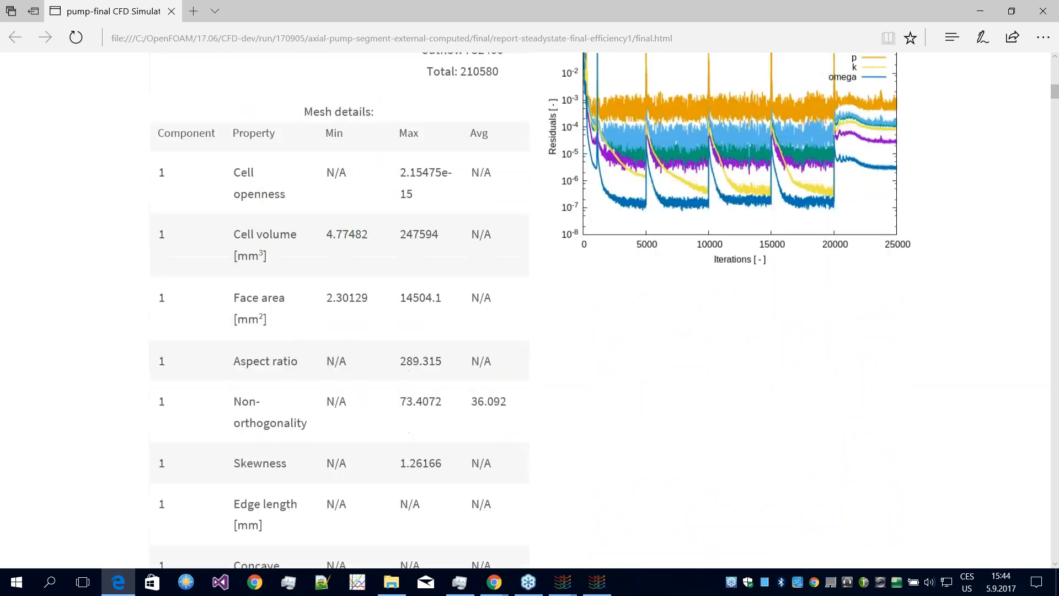
left_click(262, 326)
scroll(391, 320, "down", 4)
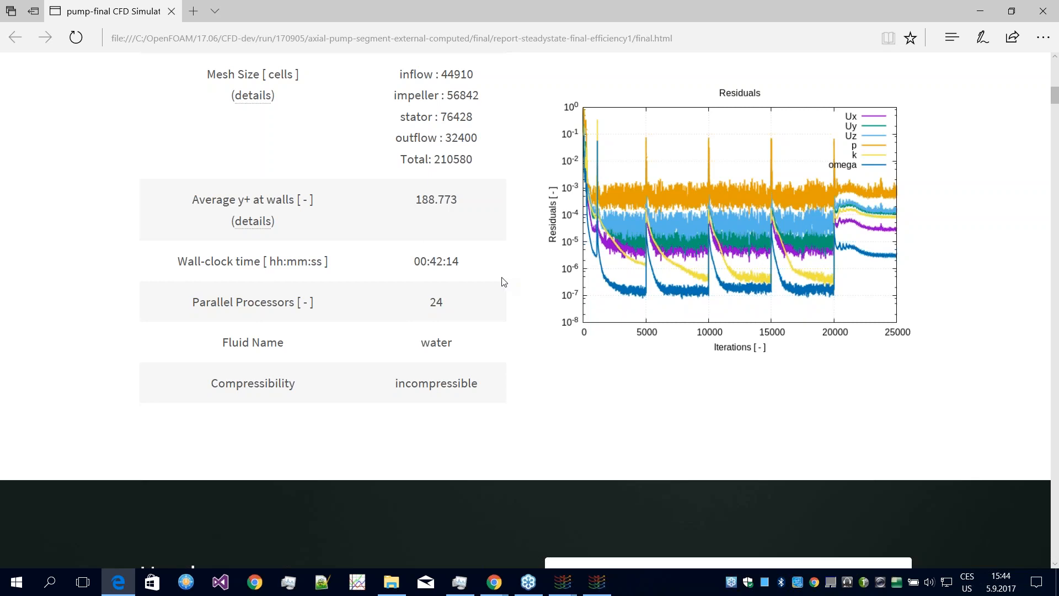
Step: Check the wall-clock time and parallel processors entries in Simulation Stats, and return to the Flow Rate and Residuals plots
scroll(346, 309, "down", 1)
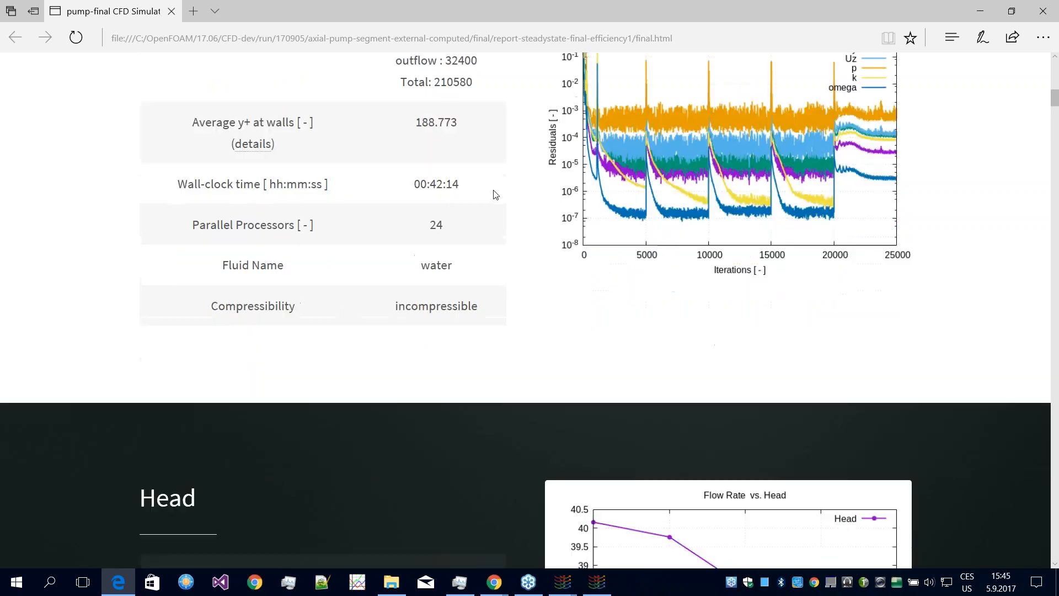
left_click_drag(414, 184, 464, 181)
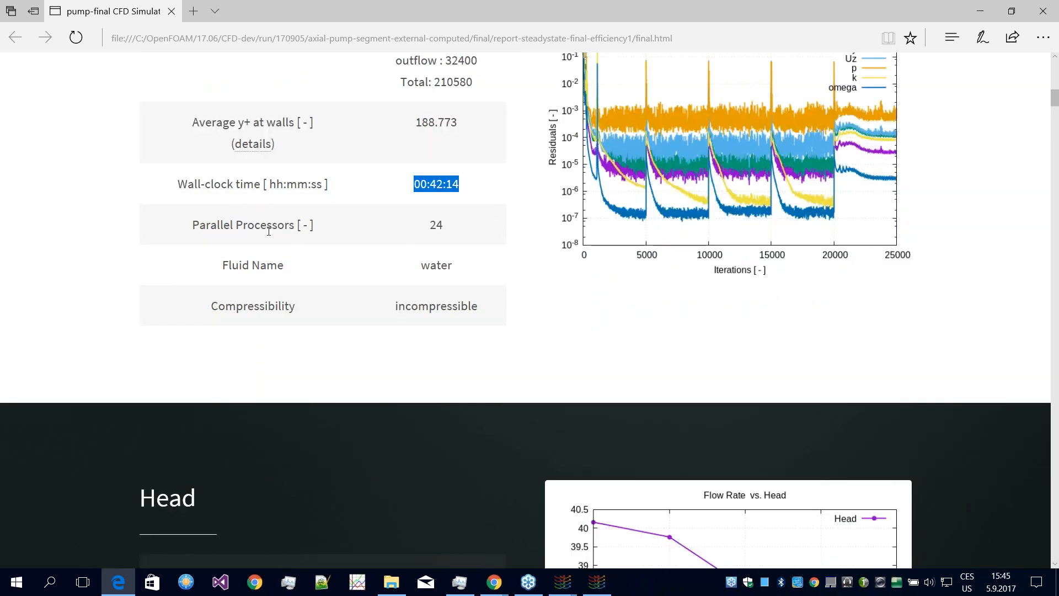
left_click_drag(415, 231, 456, 237)
left_click(451, 220)
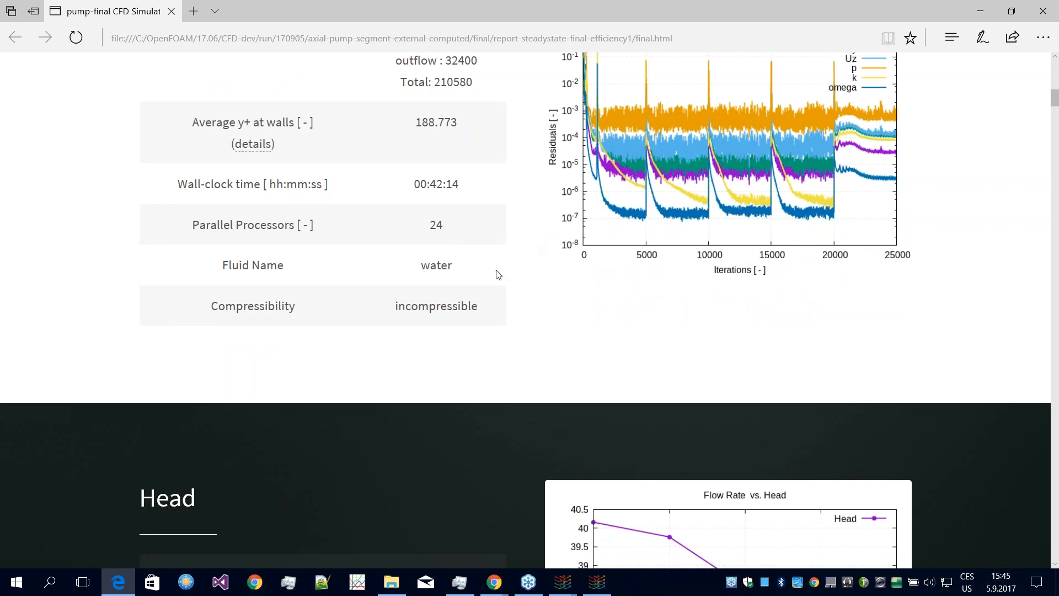
scroll(499, 258, "down", 2)
scroll(503, 255, "up", 6)
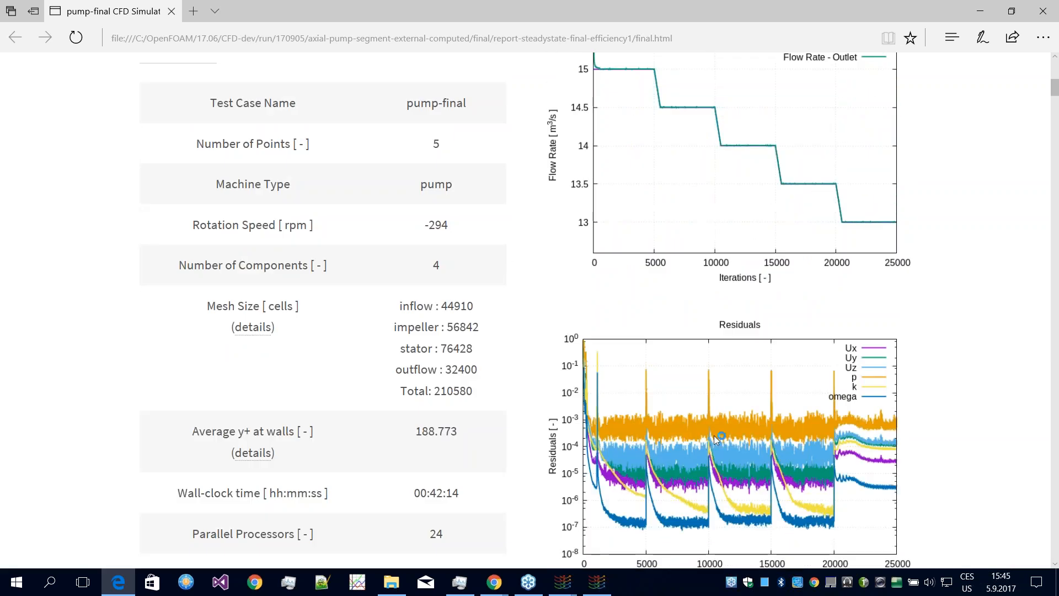
Step: Examine the Head section's table of operating points, the Flow Rate vs. Head curve and the Head convergence plot
scroll(709, 453, "down", 7)
scroll(350, 289, "down", 2)
scroll(234, 345, "up", 1)
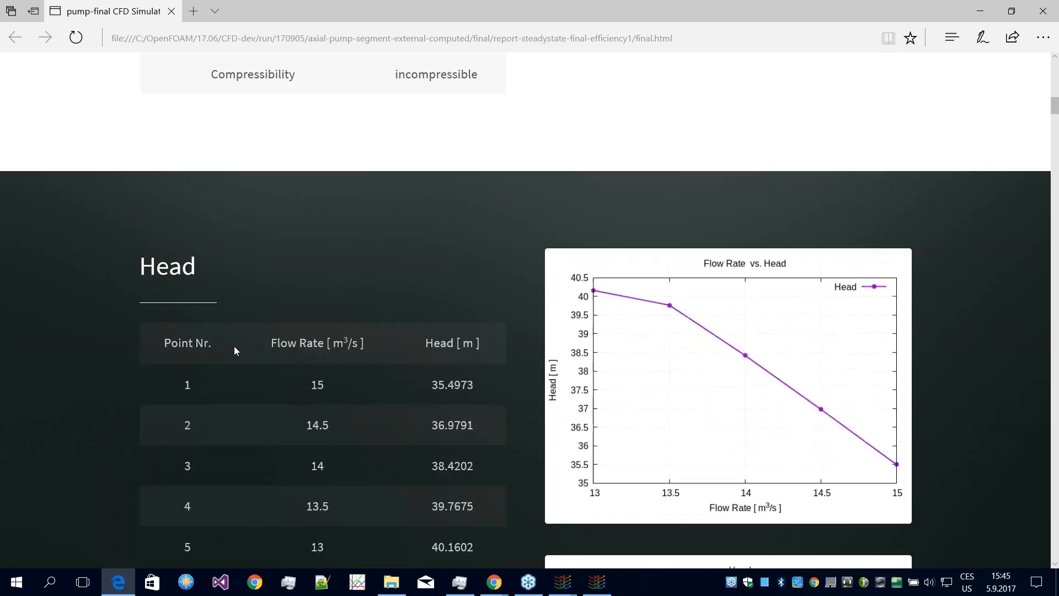
scroll(373, 373, "down", 2)
scroll(373, 378, "down", 1)
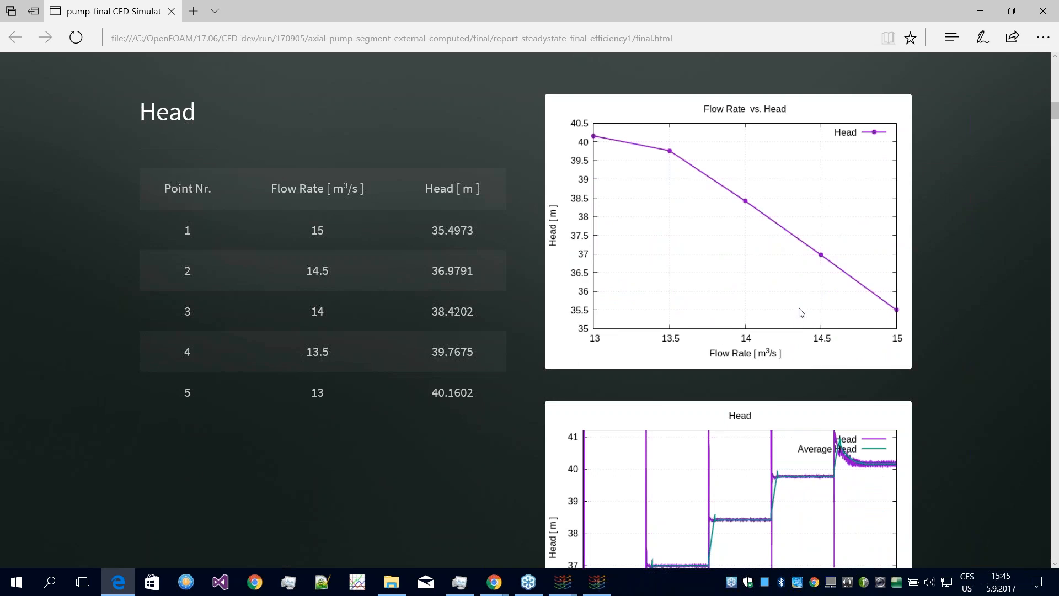
scroll(148, 115, "down", 2)
scroll(148, 115, "up", 2)
scroll(788, 292, "down", 2)
scroll(791, 296, "down", 3)
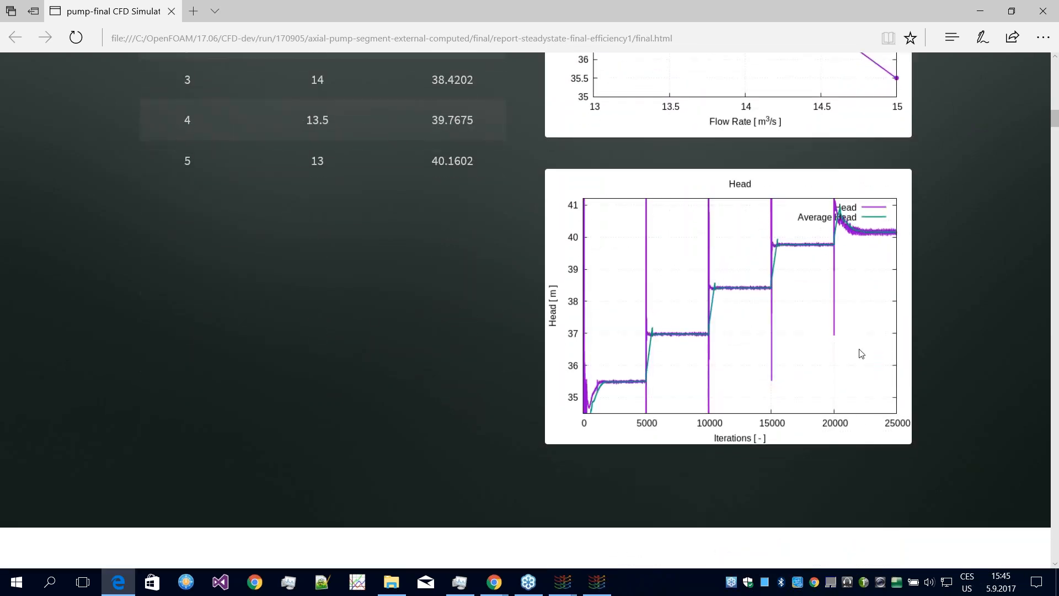
Step: Examine the Efficiency section's table, flow rate curve and convergence plot, and continue to the Torque section
scroll(748, 270, "down", 7)
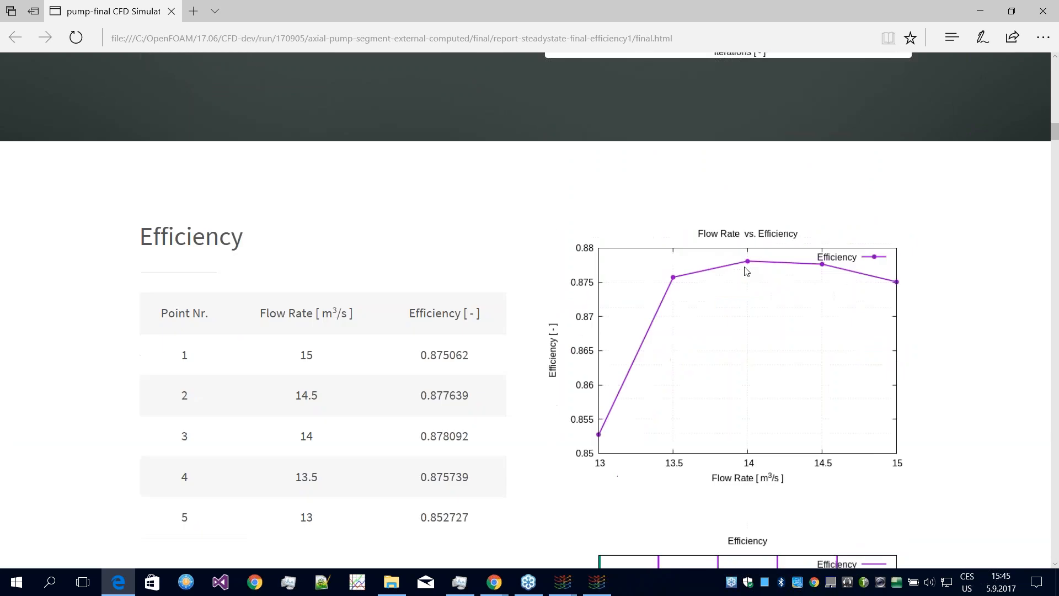
scroll(264, 266, "down", 2)
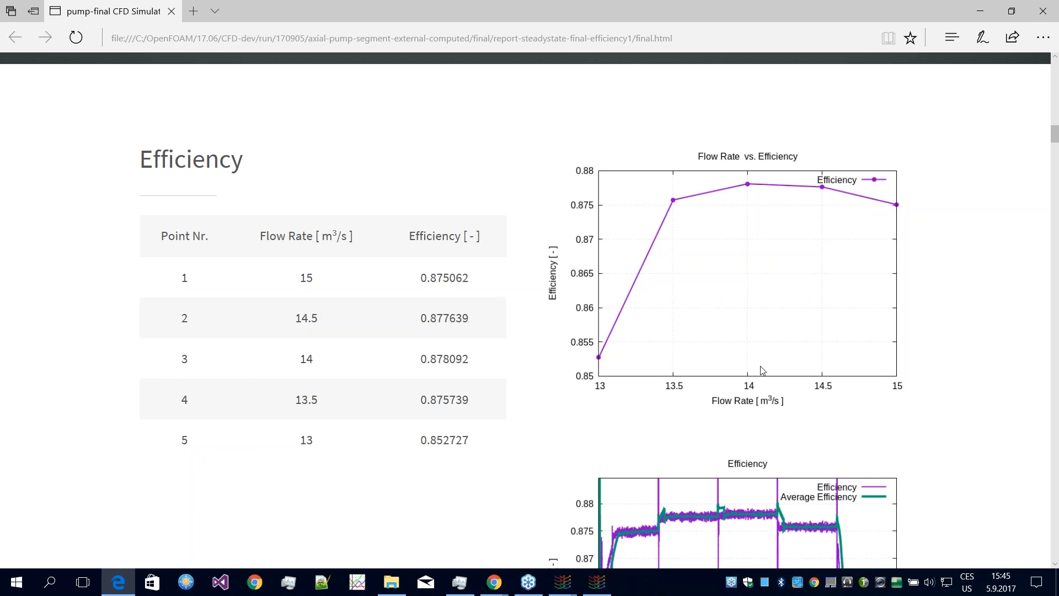
scroll(744, 356, "down", 1)
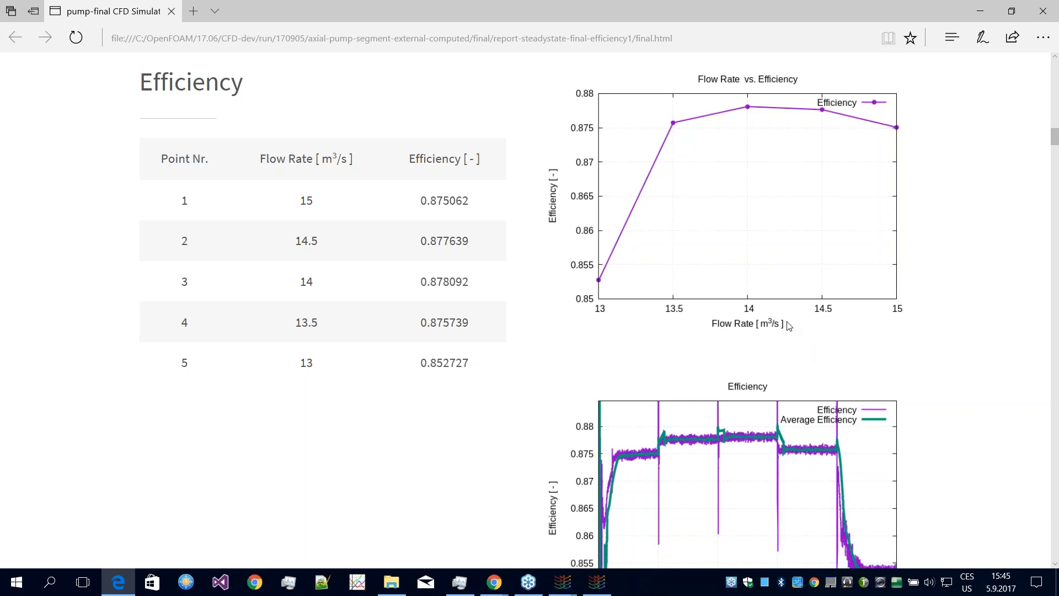
scroll(787, 323, "down", 2)
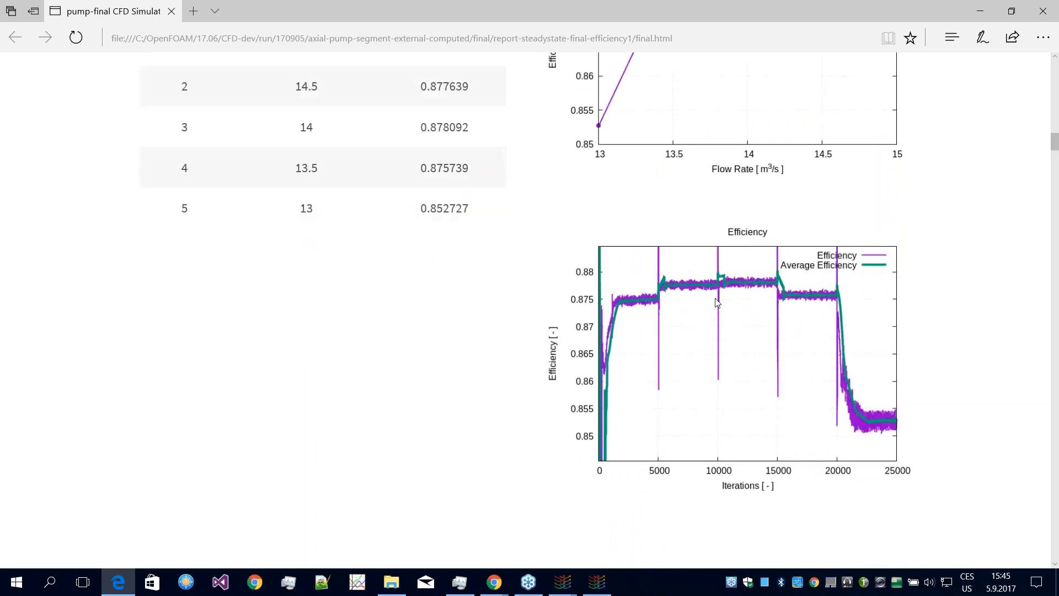
scroll(720, 301, "down", 5)
scroll(727, 307, "up", 4)
scroll(729, 312, "down", 5)
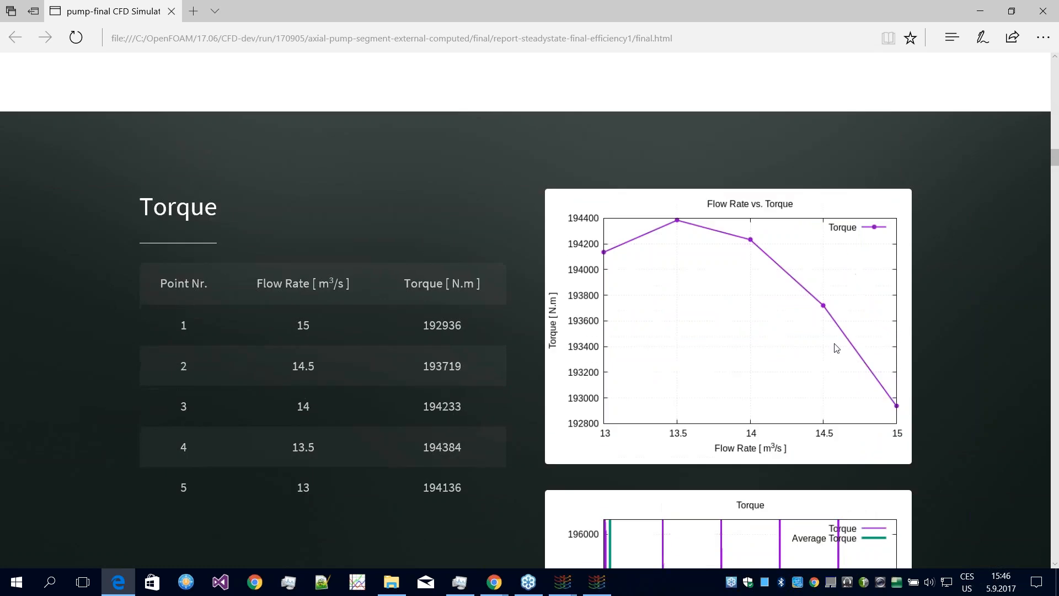
Step: Review the tables and plots in the Torque and Total Pressure Difference sections
scroll(326, 373, "down", 3)
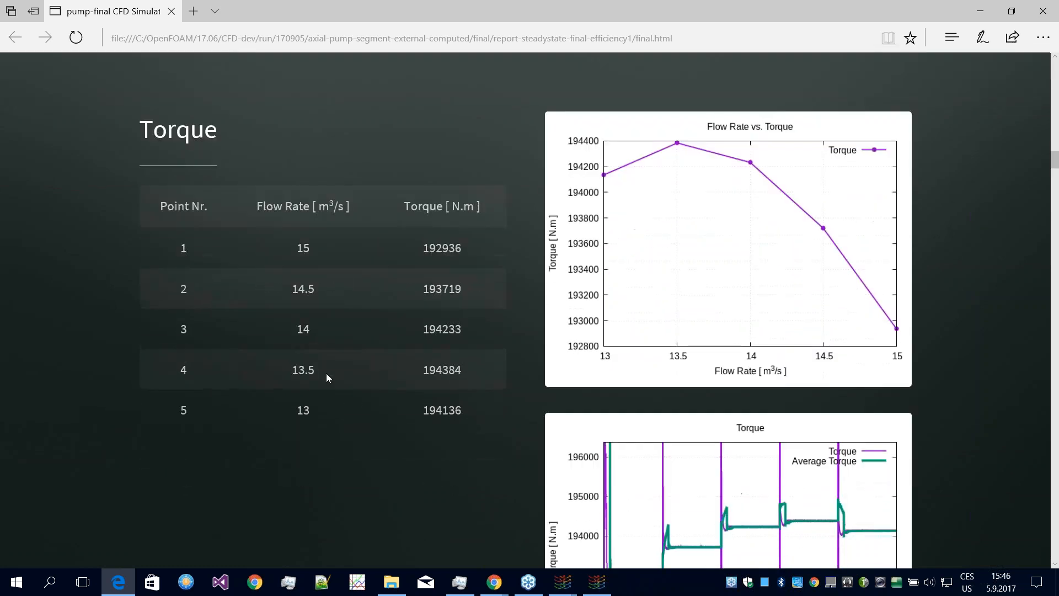
scroll(329, 373, "down", 13)
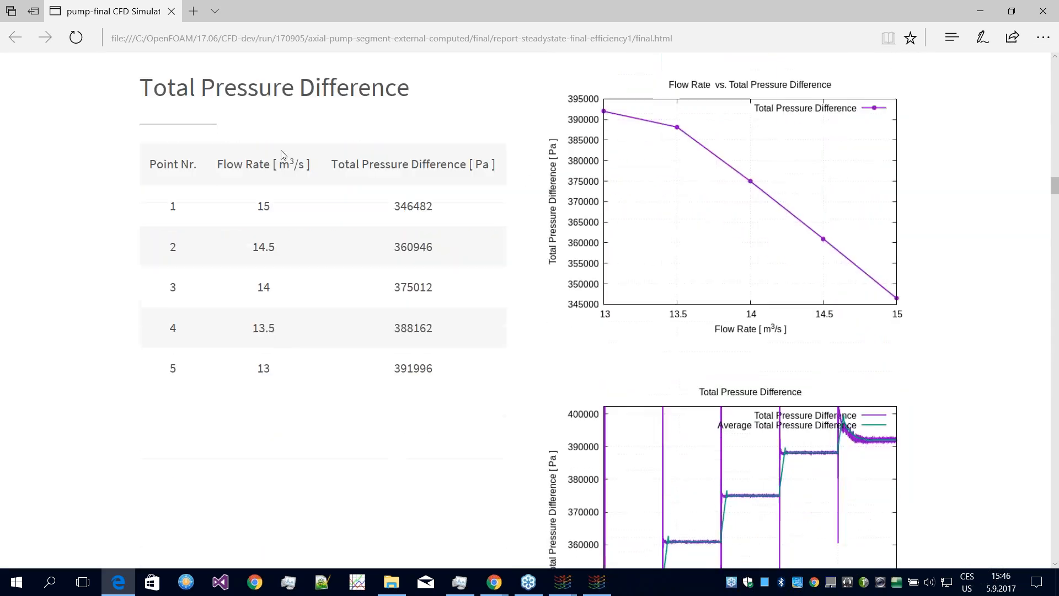
scroll(520, 244, "down", 1)
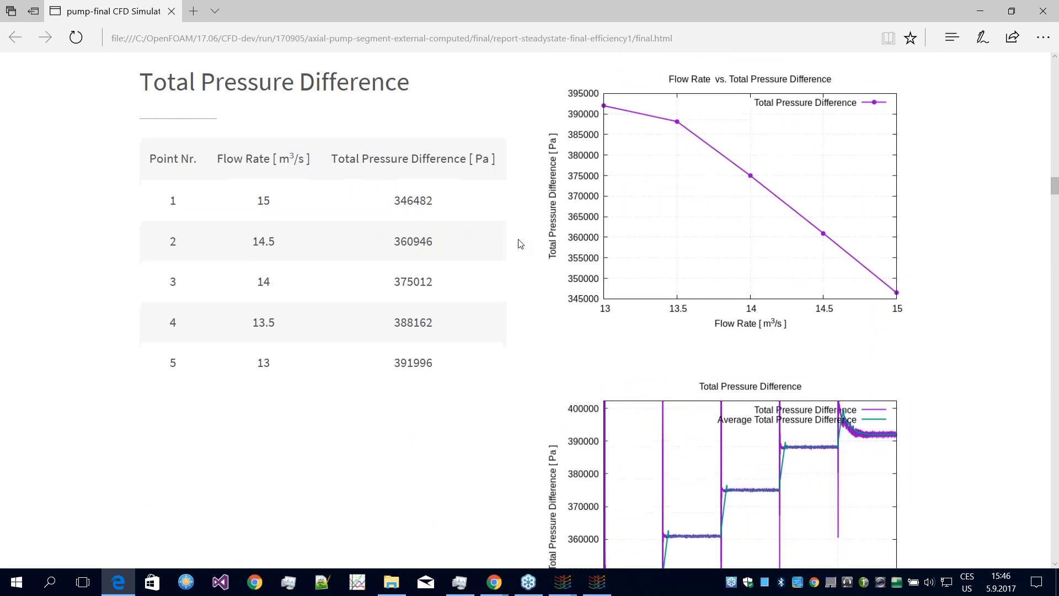
scroll(521, 243, "down", 12)
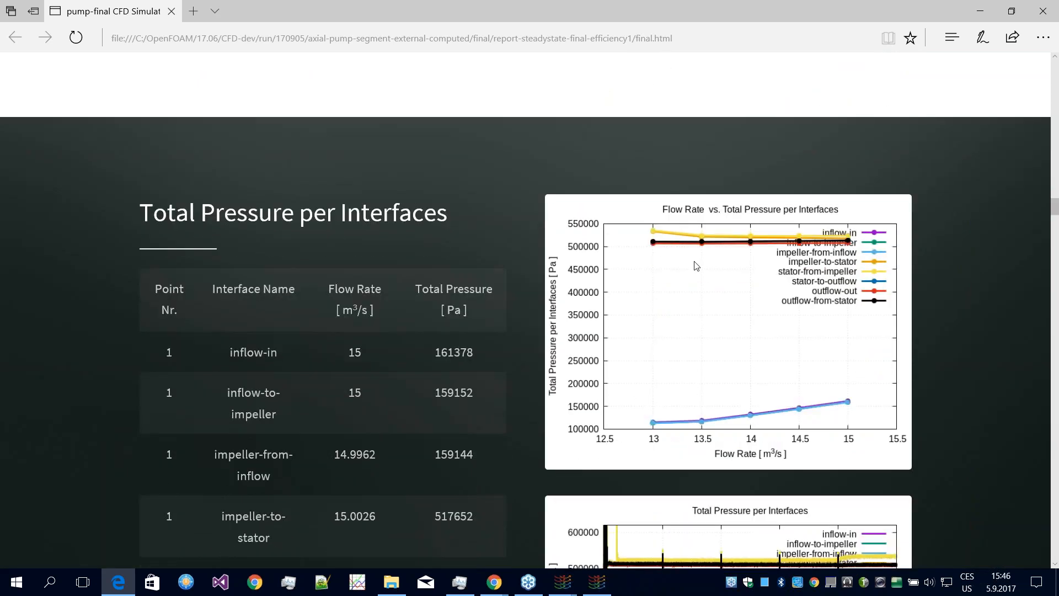
Step: Examine the Total Pressure per Interfaces plots and go through the table for all operating points
scroll(438, 365, "down", 3)
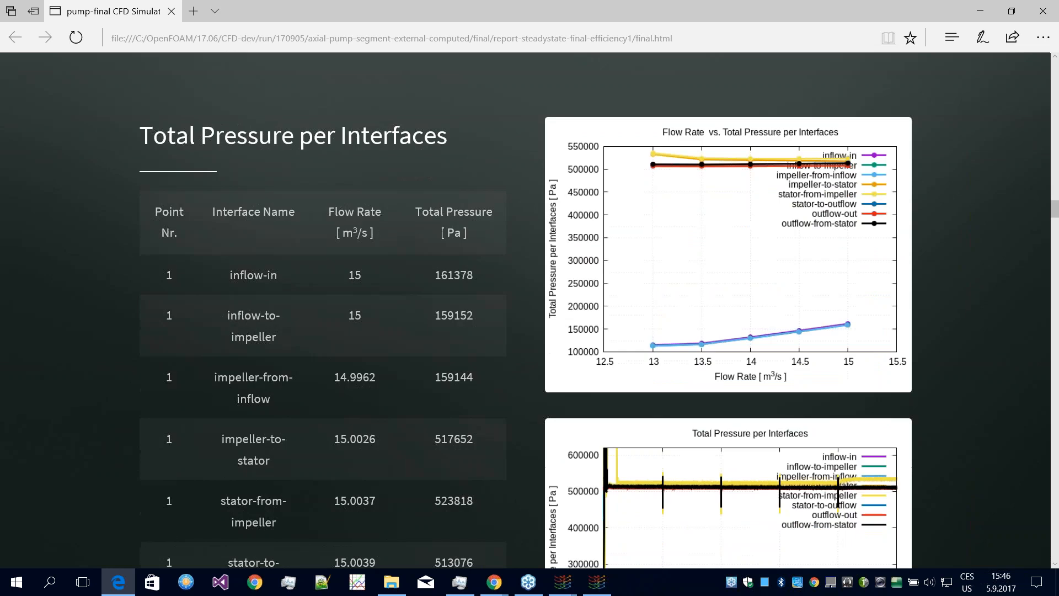
scroll(480, 379, "down", 20)
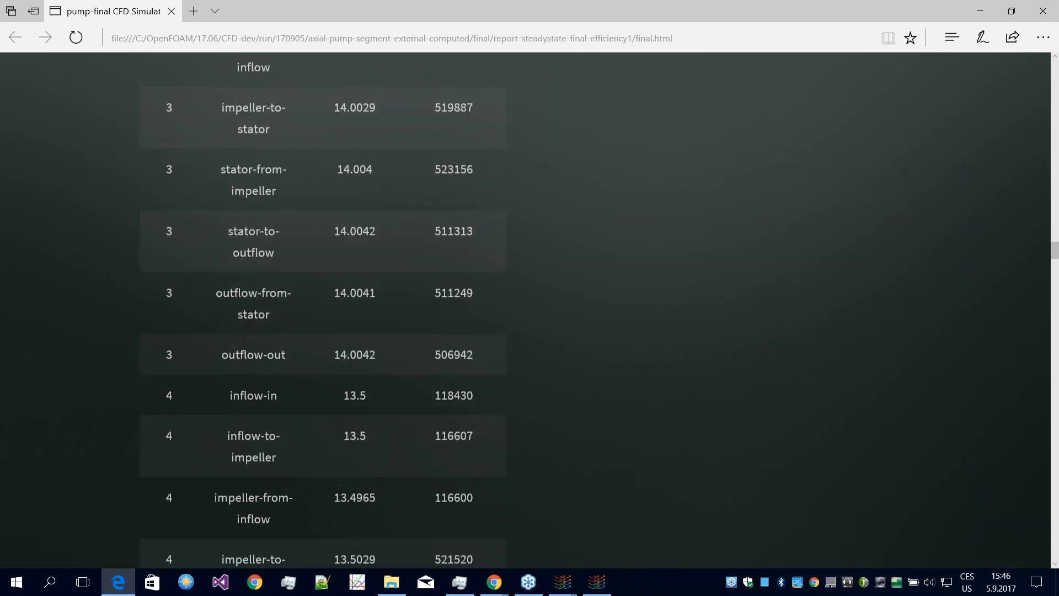
scroll(480, 379, "down", 4)
scroll(478, 380, "up", 3)
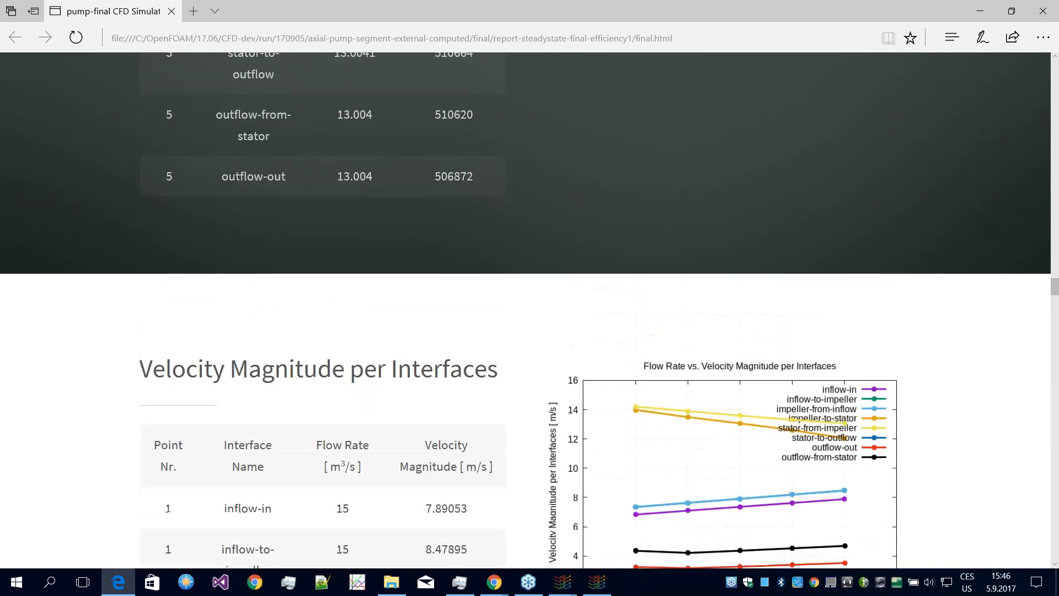
Step: Examine the Velocity Magnitude per Interfaces plots and read through the interface table to its end
scroll(544, 342, "down", 4)
scroll(603, 362, "up", 3)
scroll(603, 359, "down", 10)
scroll(498, 246, "up", 3)
scroll(331, 307, "down", 7)
scroll(466, 343, "up", 12)
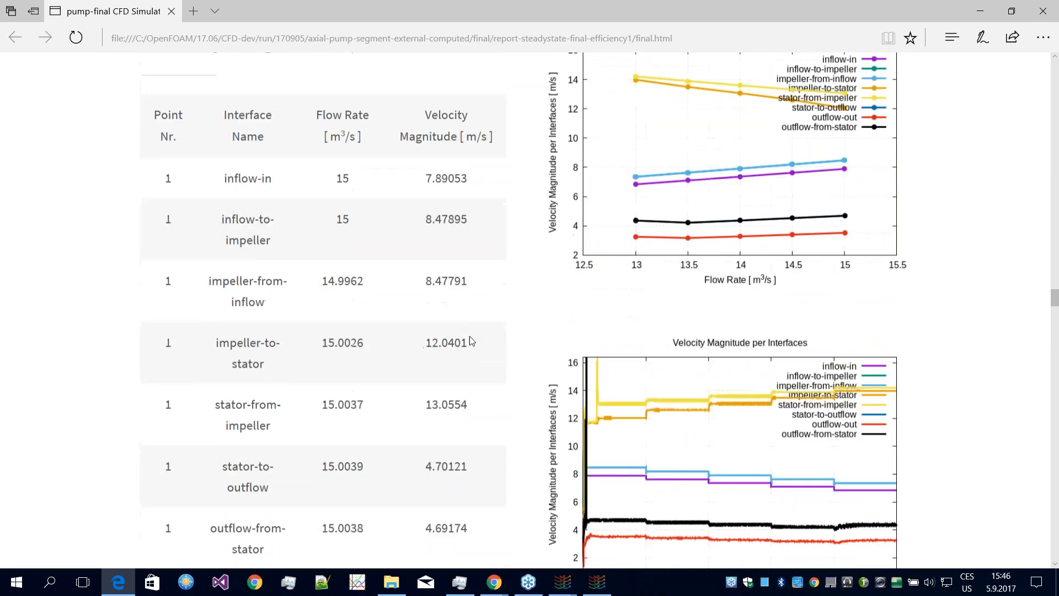
scroll(419, 353, "down", 20)
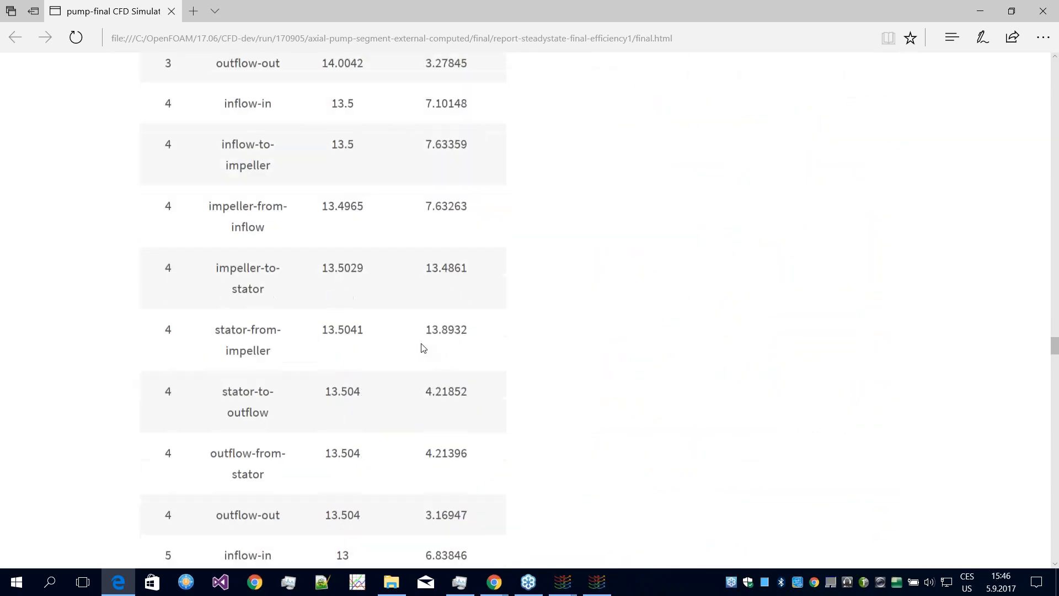
scroll(423, 348, "down", 13)
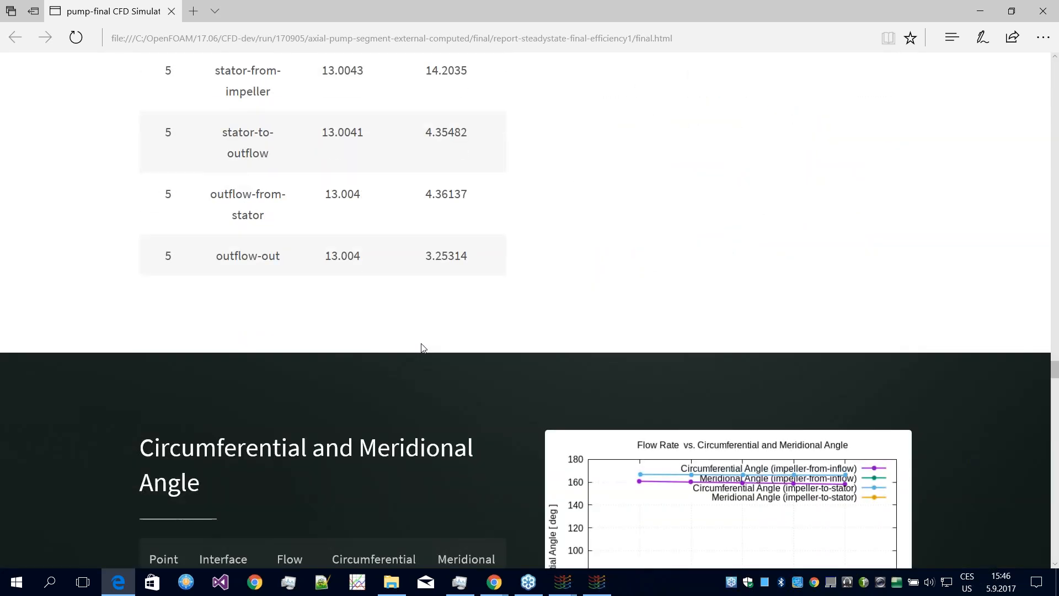
Step: Review the Circumferential and Meridional Angle plots and interface table, and continue to the Cavitation Risk section
scroll(423, 347, "down", 6)
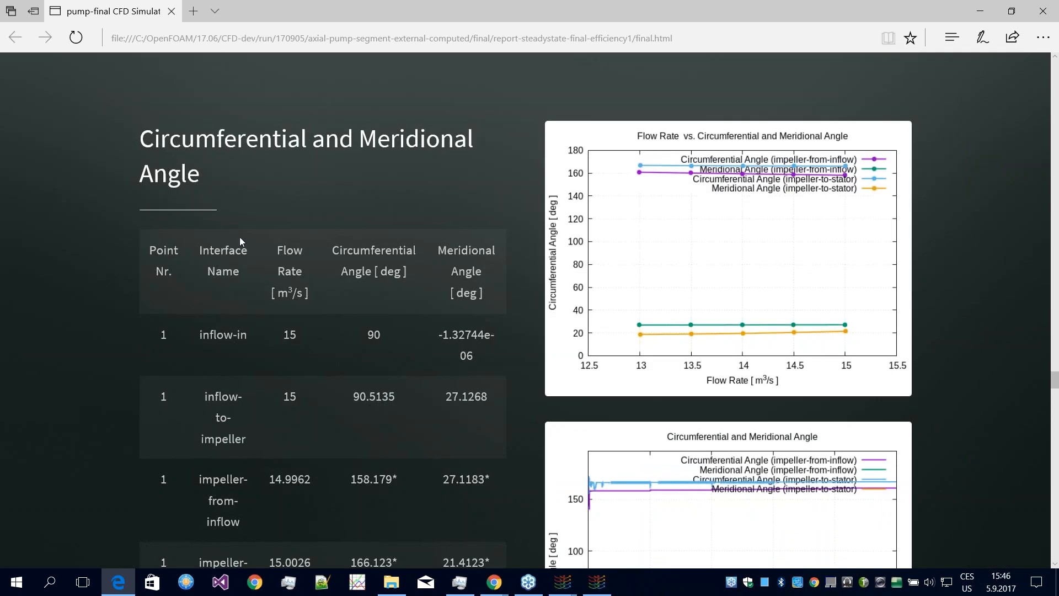
scroll(409, 258, "down", 20)
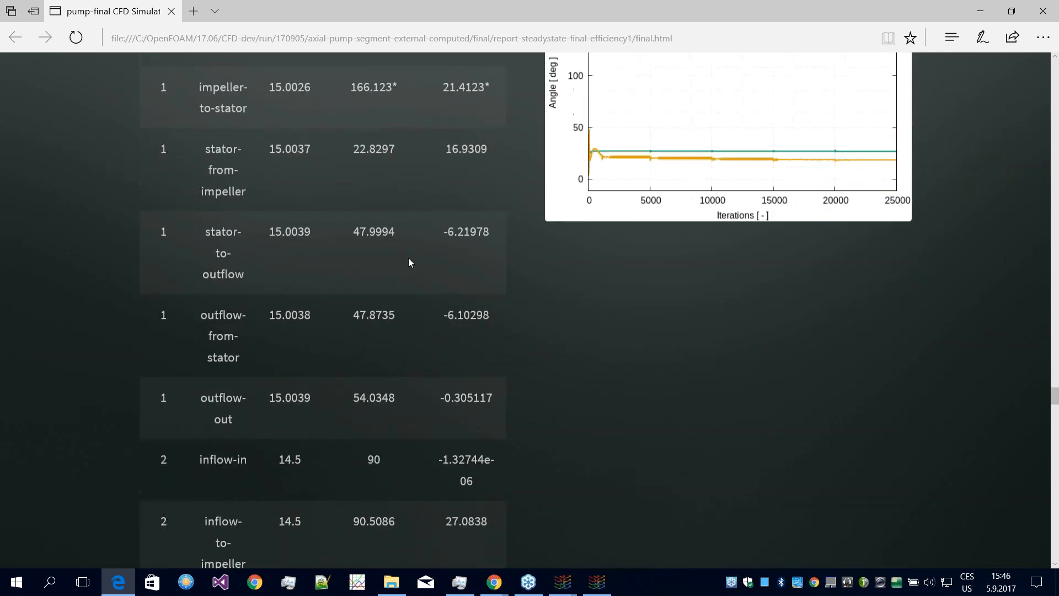
scroll(408, 262, "down", 10)
scroll(246, 269, "up", 4)
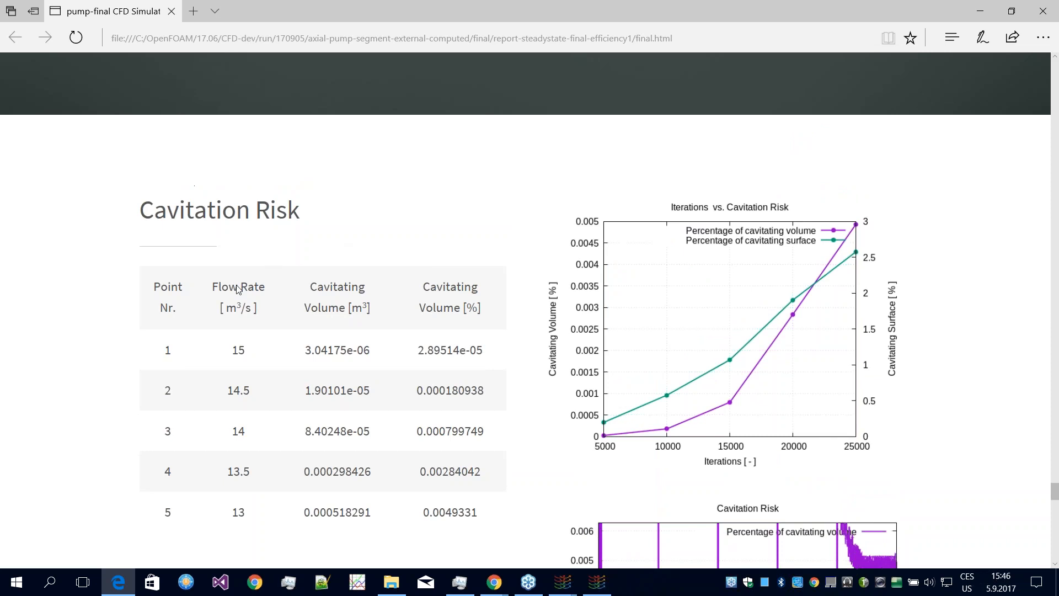
Step: Examine the Cavitation Risk table, the cavitating volume and surface curves, and the cavitating volume convergence plot
scroll(423, 273, "down", 2)
scroll(425, 274, "up", 1)
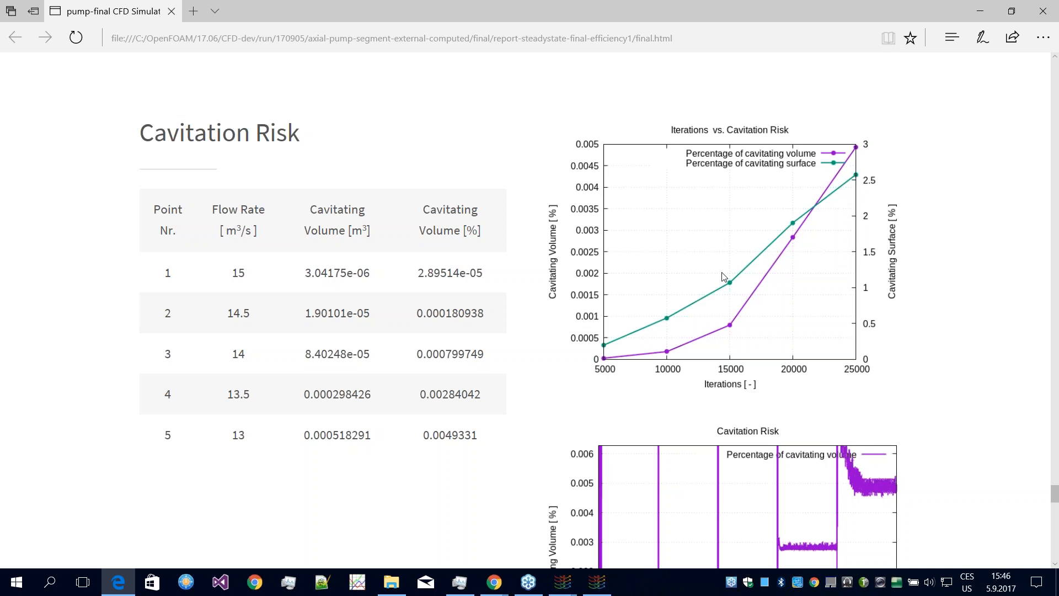
scroll(720, 280, "down", 1)
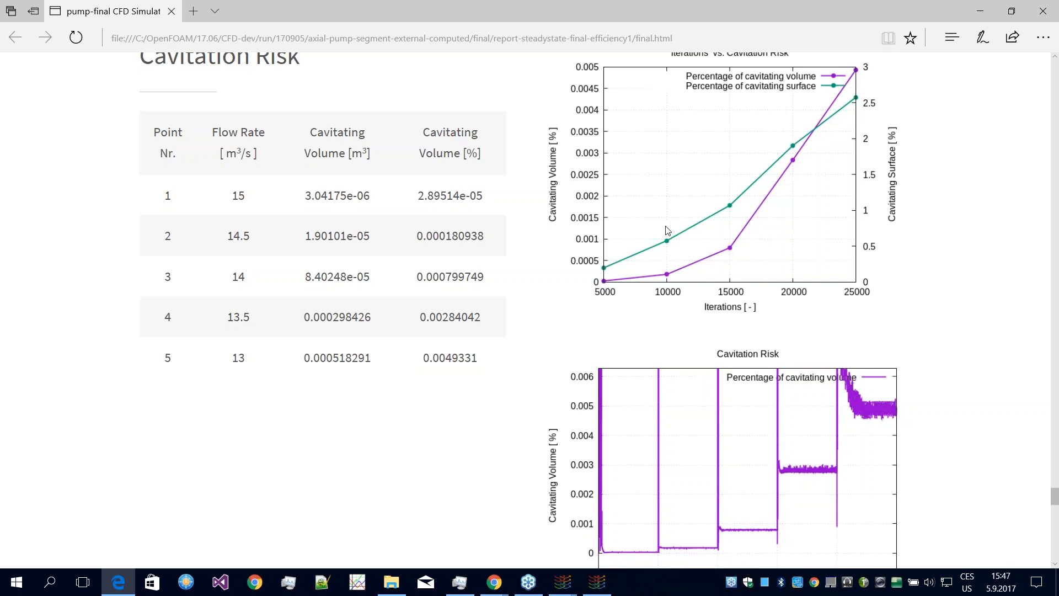
scroll(710, 246, "down", 3)
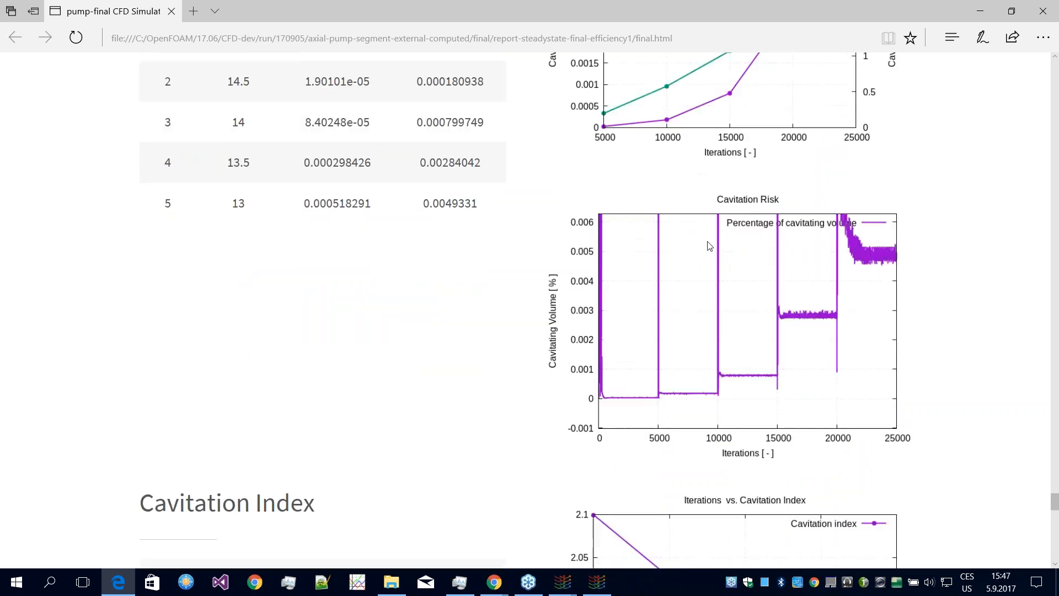
scroll(725, 237, "down", 7)
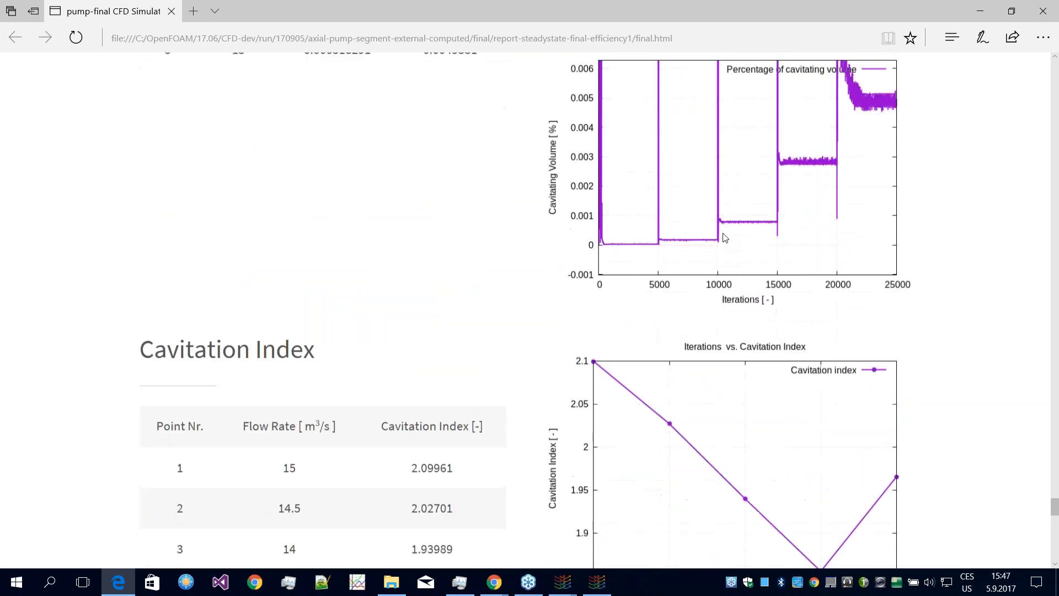
scroll(278, 209, "up", 2)
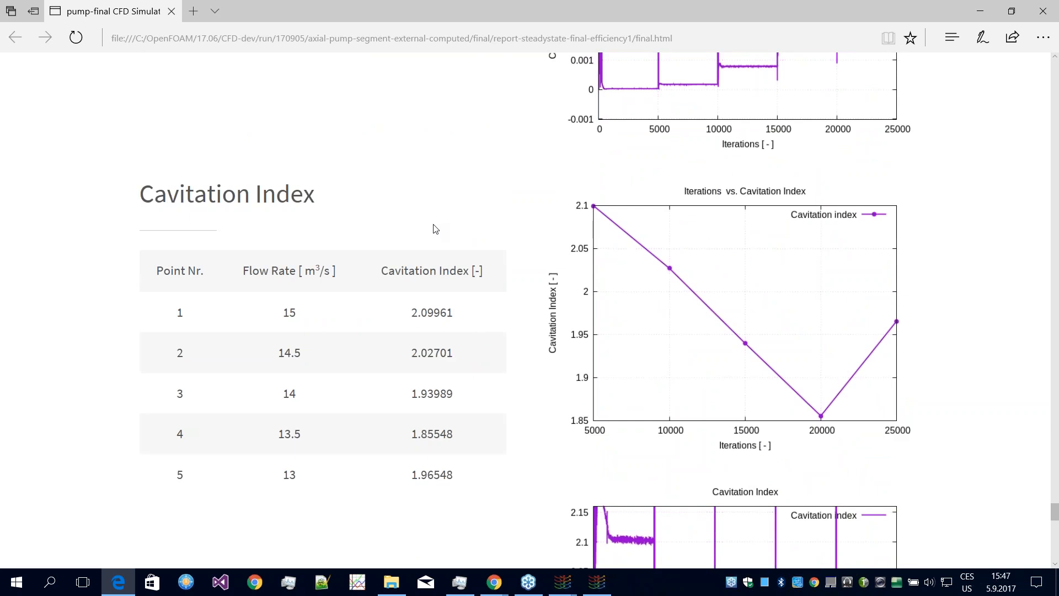
Step: Examine the Cavitation Index table, its curve over iterations and its convergence plot
scroll(556, 304, "down", 1)
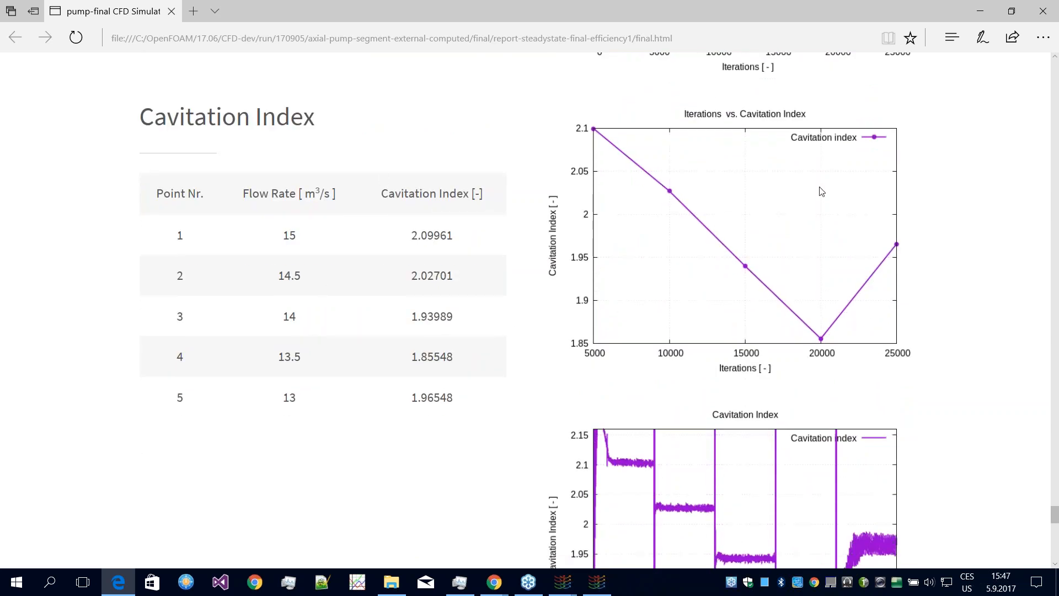
scroll(478, 319, "down", 2)
scroll(638, 303, "up", 2)
scroll(640, 303, "down", 6)
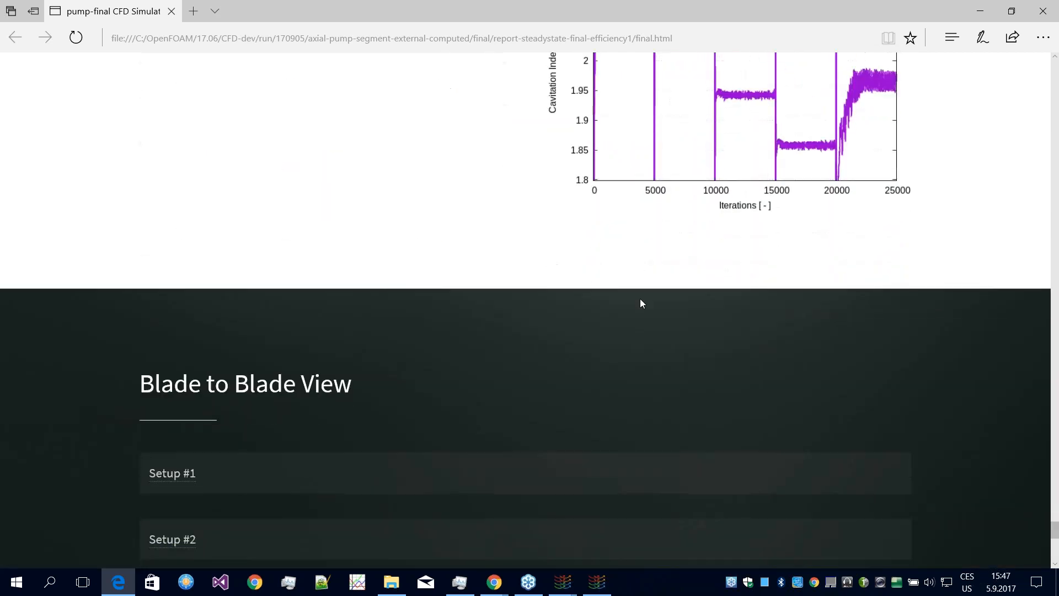
Step: Expand Setup #1 in the Blade to Blade View section and review its mesh, patch, field and height settings
scroll(640, 299, "down", 4)
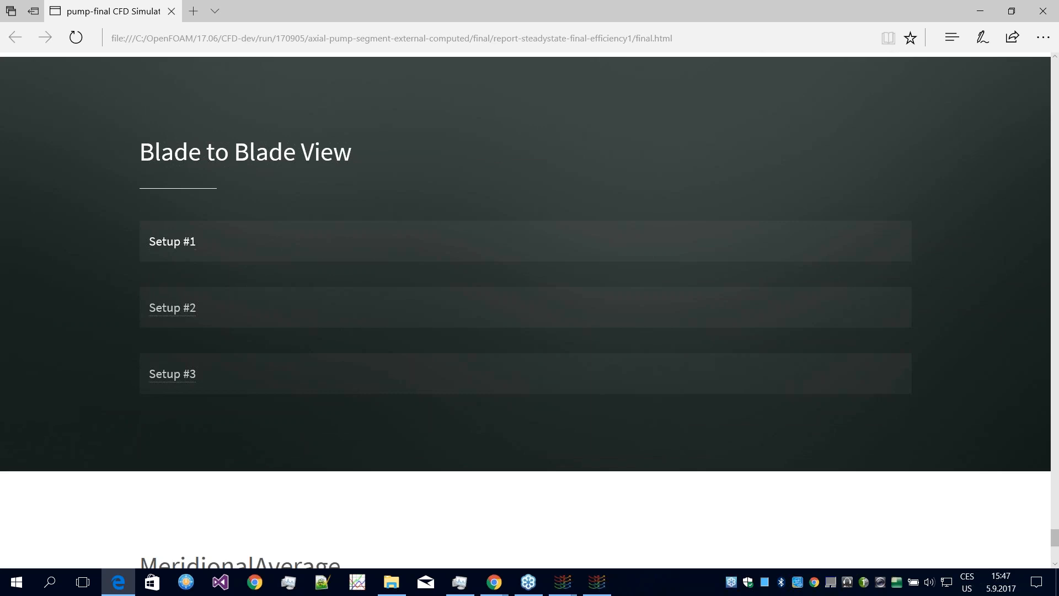
left_click(172, 241)
scroll(399, 290, "down", 1)
scroll(400, 292, "down", 2)
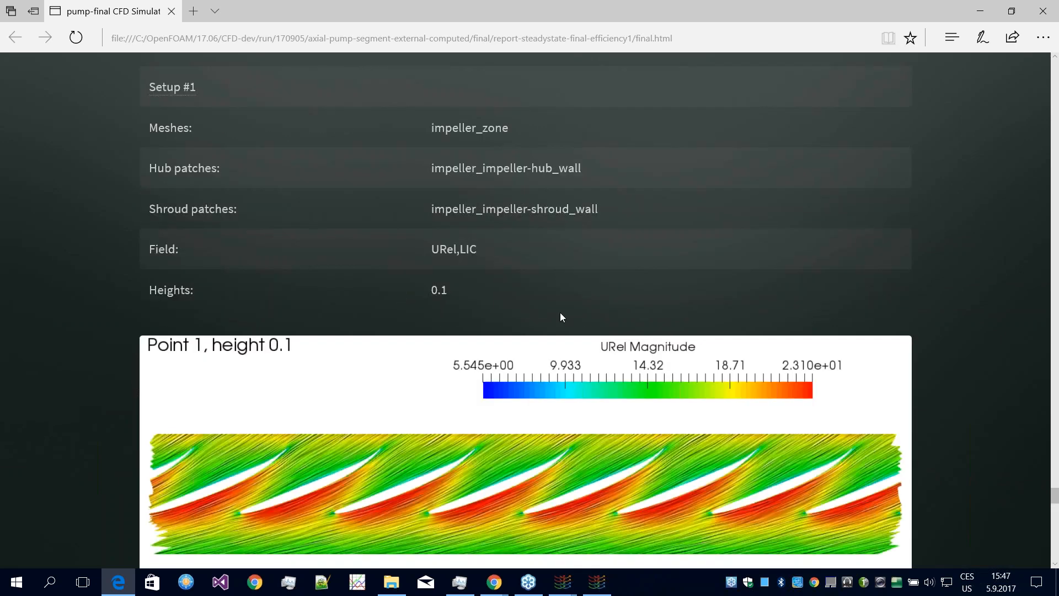
scroll(562, 294, "down", 1)
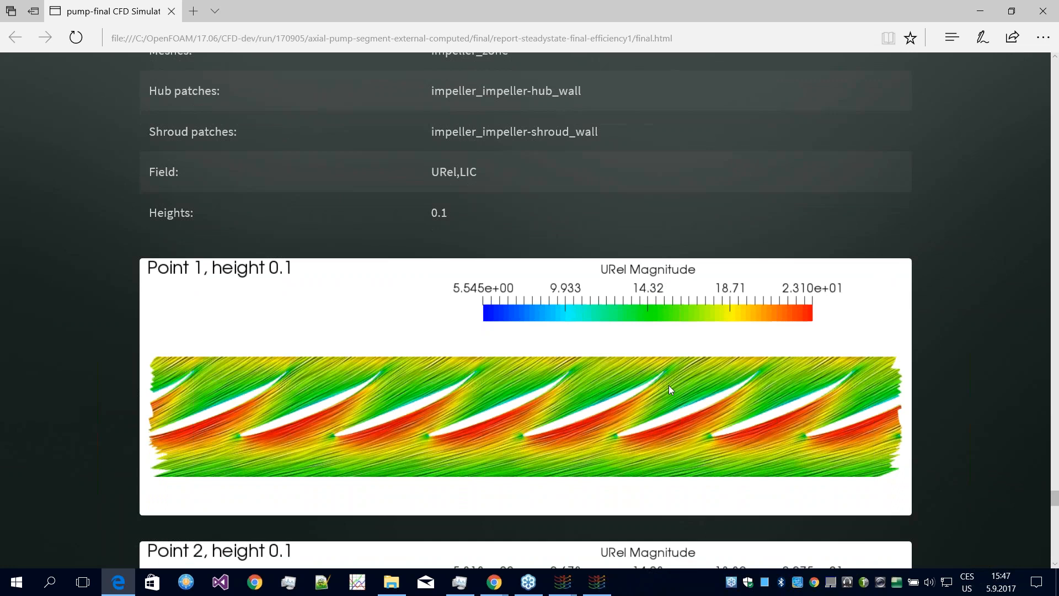
scroll(384, 416, "up", 1)
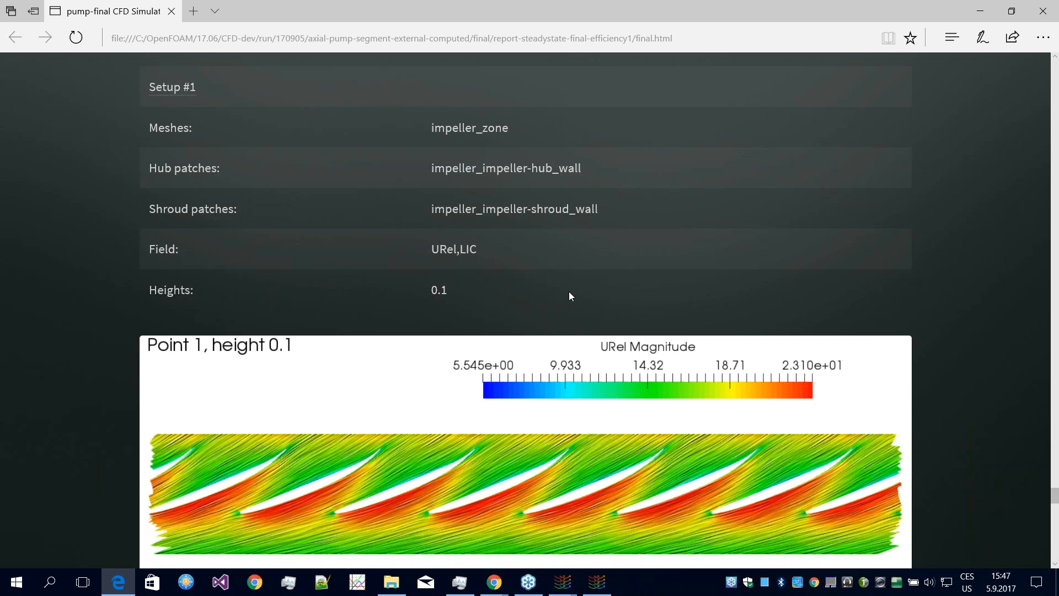
Step: Compare the Setup #1 relative velocity images at height 0.1 across operating points 1 to 5
scroll(496, 301, "down", 1)
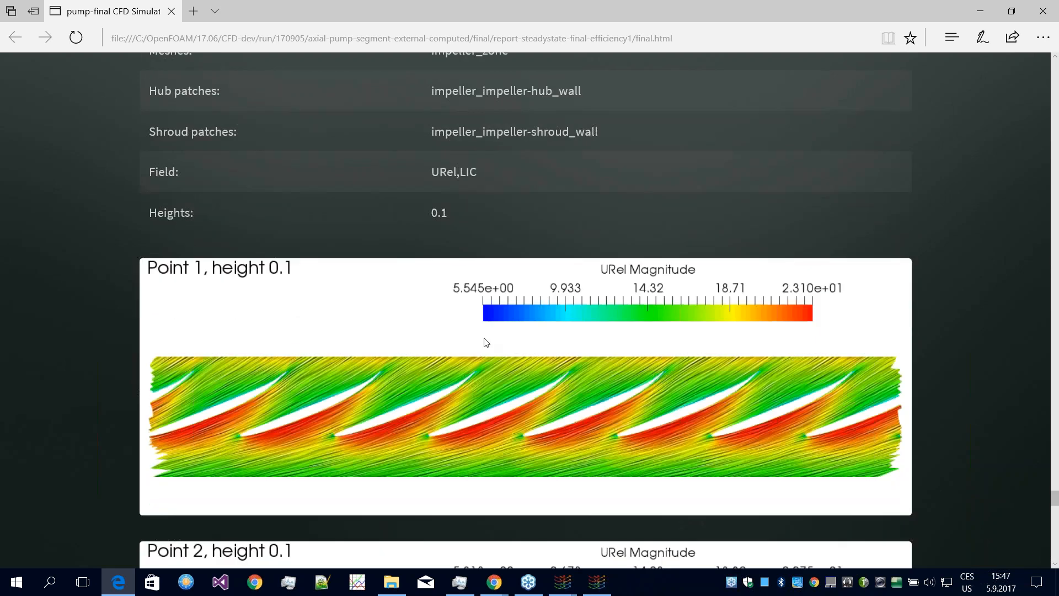
scroll(486, 342, "down", 1)
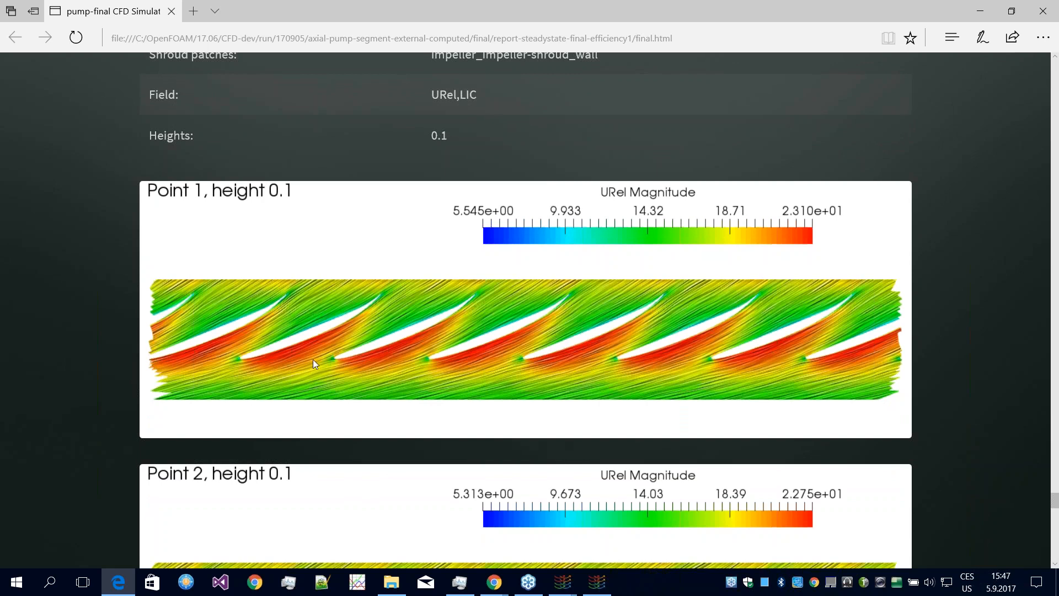
scroll(419, 338, "down", 1)
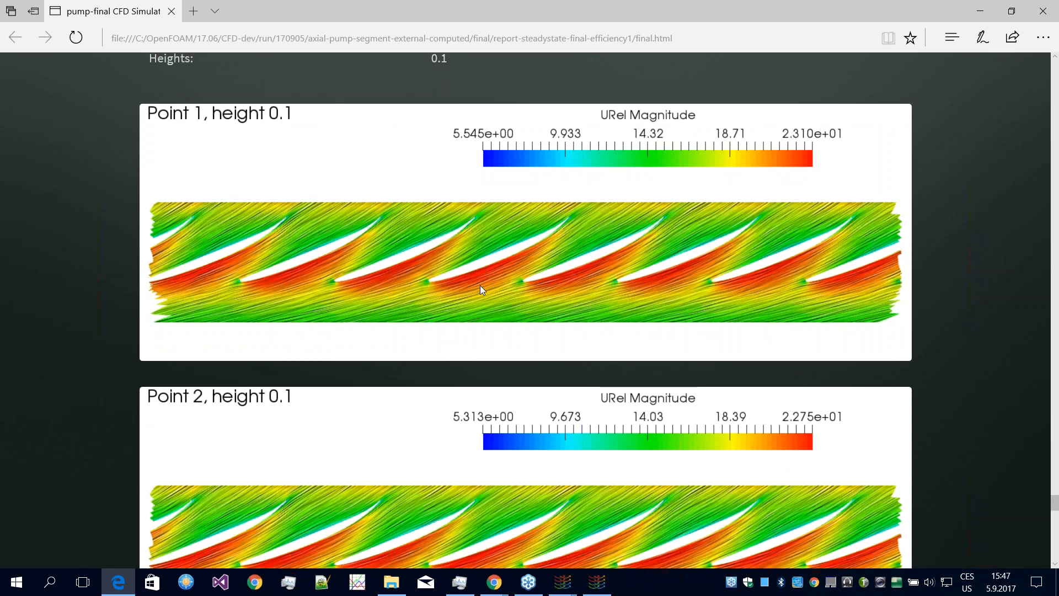
scroll(480, 286, "down", 1)
scroll(483, 290, "down", 6)
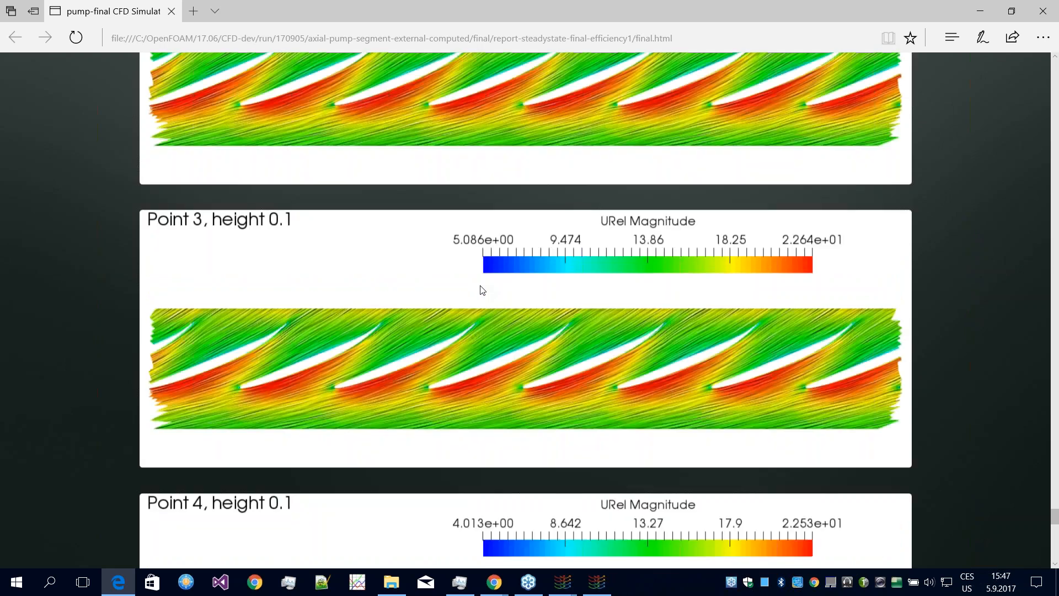
scroll(482, 290, "down", 11)
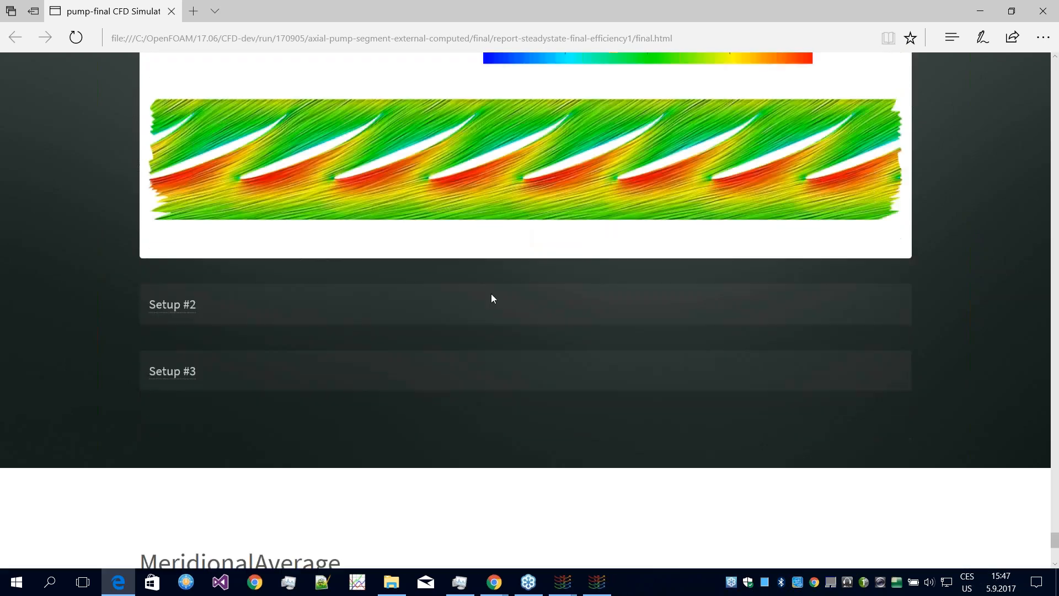
scroll(491, 295, "up", 4)
scroll(515, 188, "down", 2)
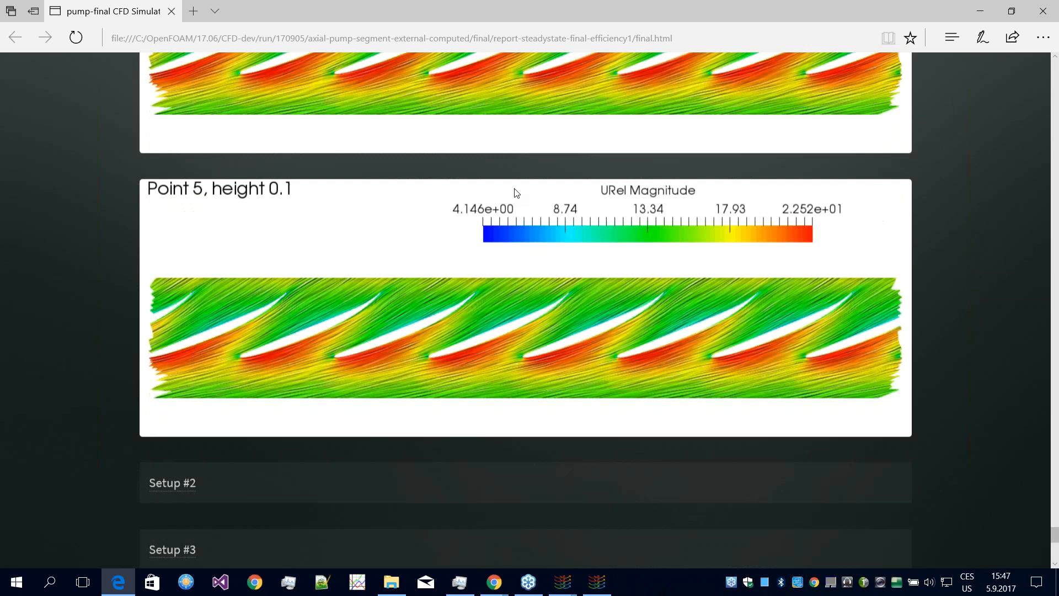
scroll(521, 333, "up", 5)
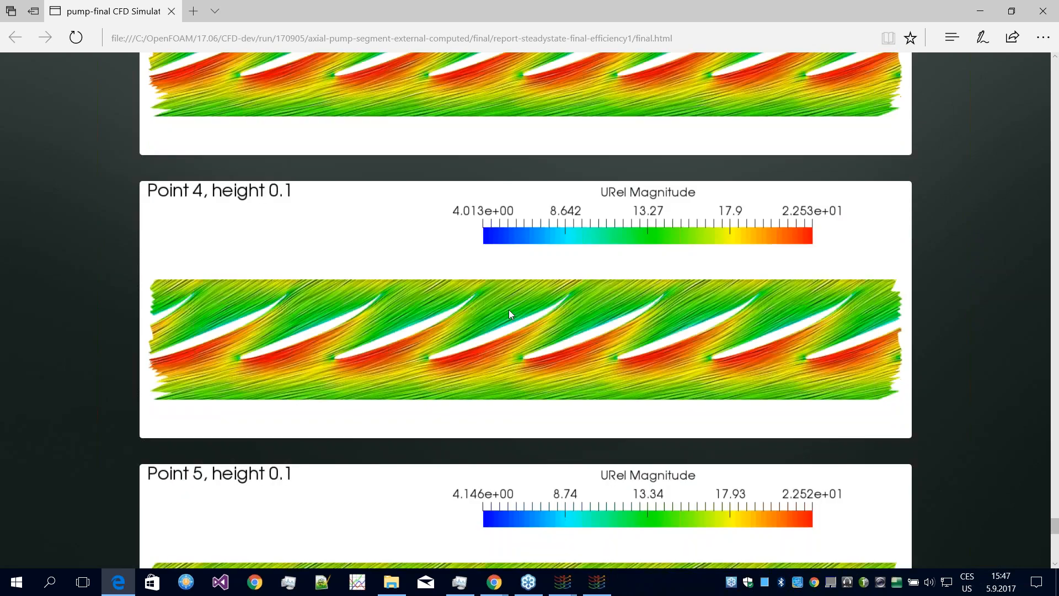
scroll(509, 313, "down", 7)
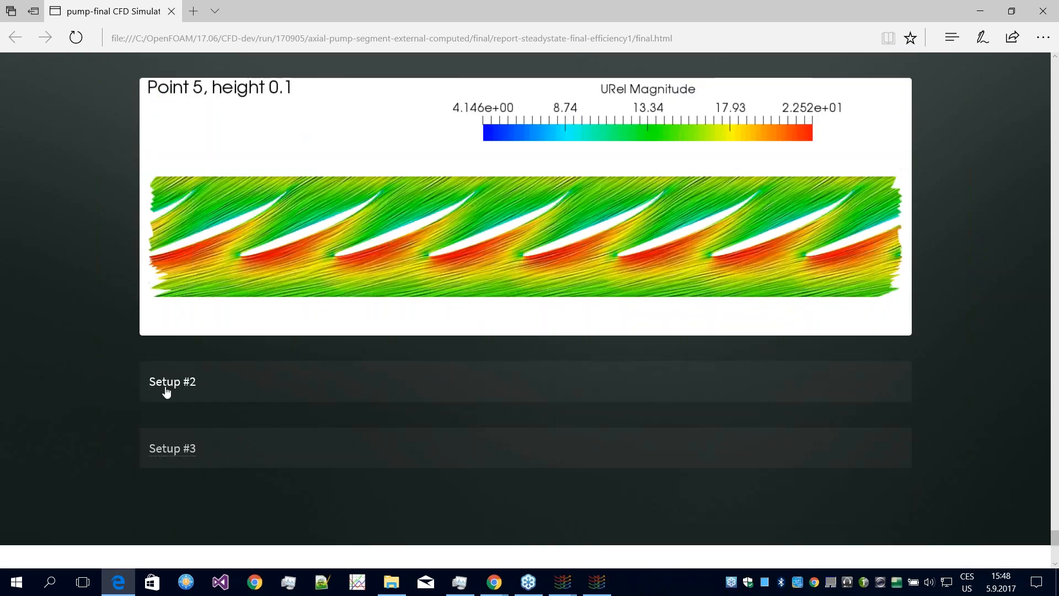
Step: Expand Setup #2 and examine its relative velocity images at height 0.5 for operating points 1 to 5
left_click(406, 372)
scroll(406, 371, "down", 1)
scroll(406, 370, "up", 1)
scroll(406, 371, "down", 6)
scroll(472, 300, "down", 10)
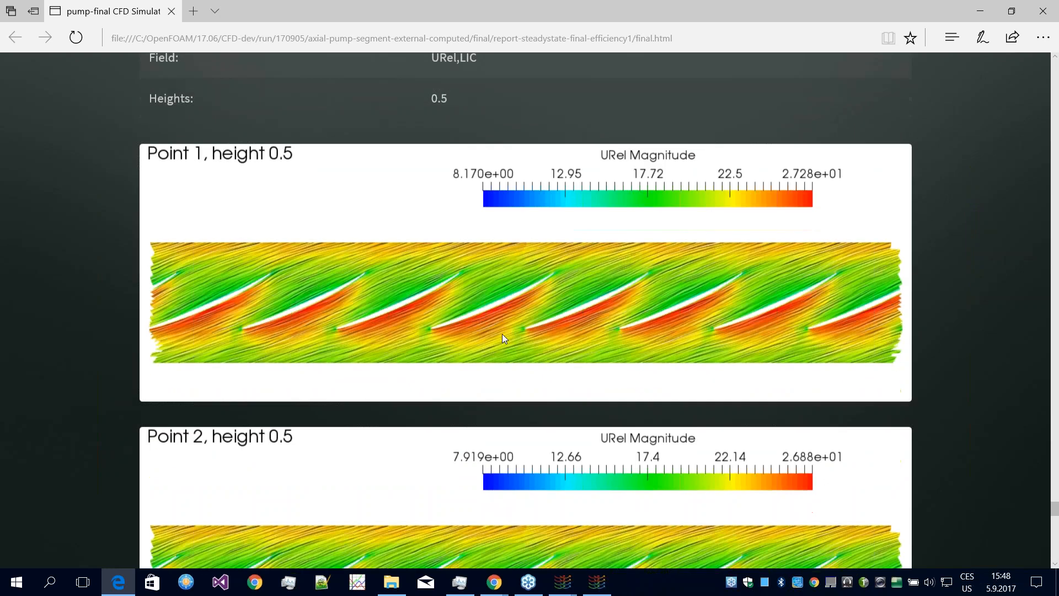
scroll(503, 338, "down", 12)
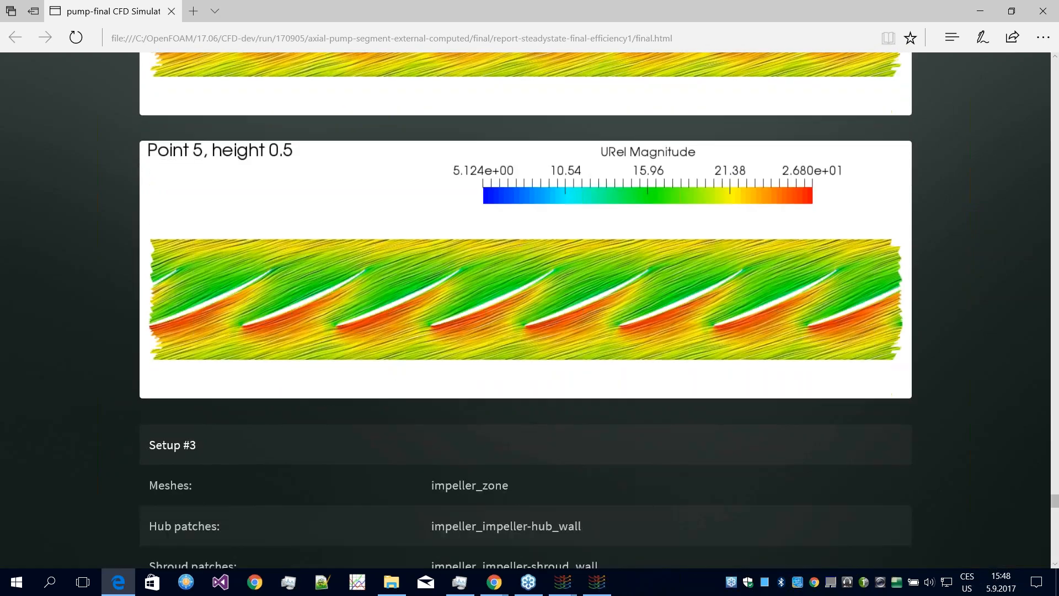
Step: Examine the Setup #3 relative velocity images at height 0.9 across operating points 1 to 5
scroll(400, 380, "down", 8)
scroll(453, 374, "down", 14)
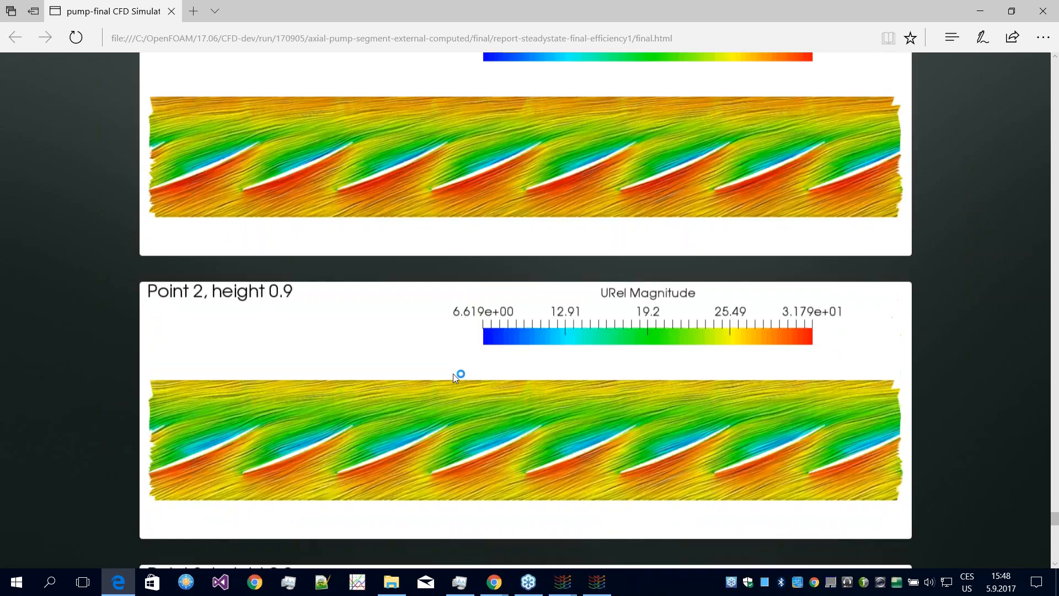
scroll(455, 377, "down", 9)
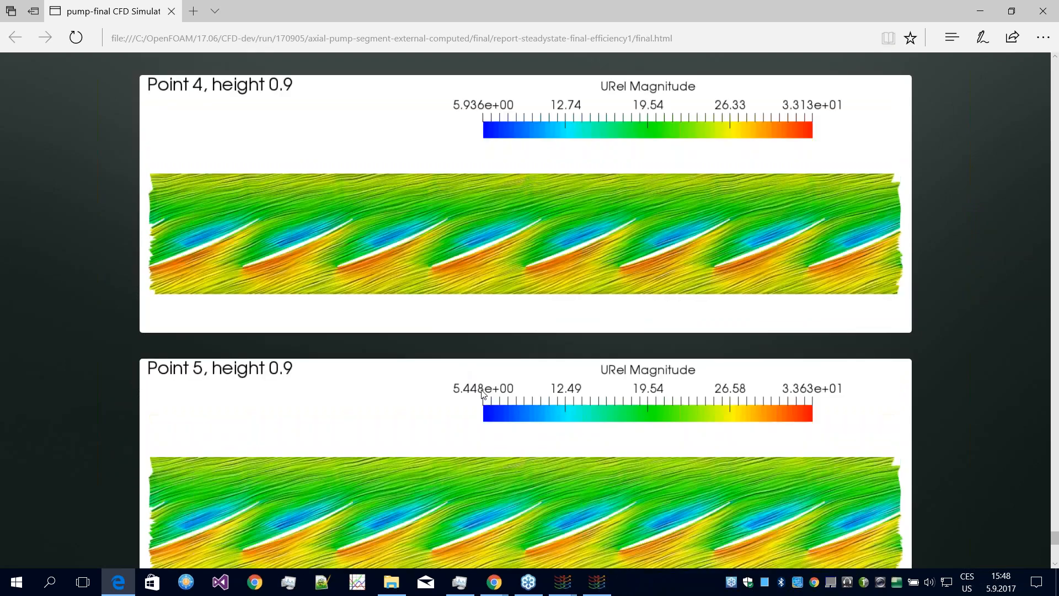
scroll(518, 361, "up", 10)
scroll(519, 254, "down", 11)
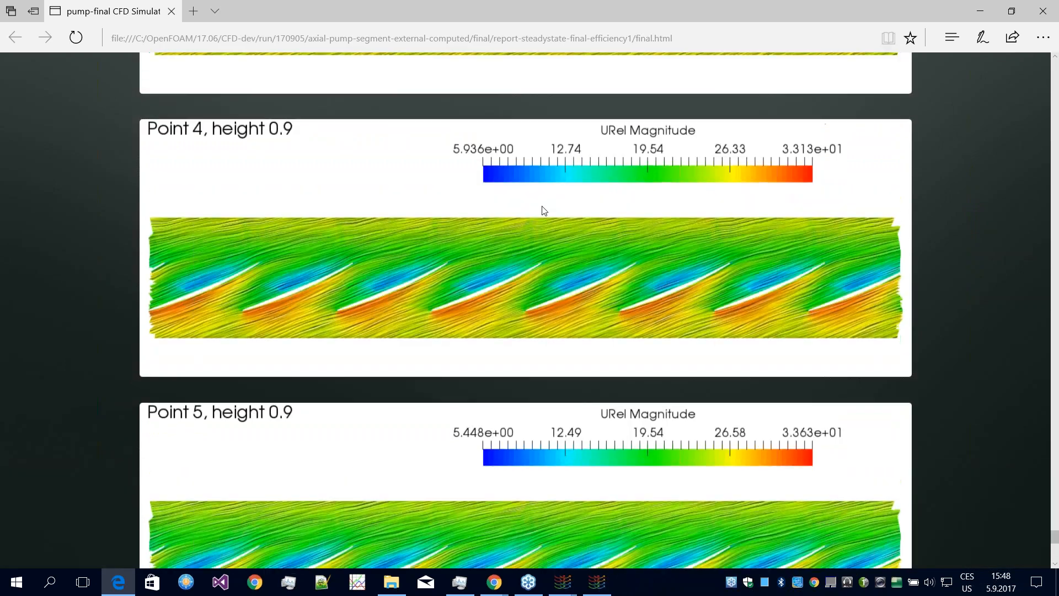
scroll(561, 248, "up", 3)
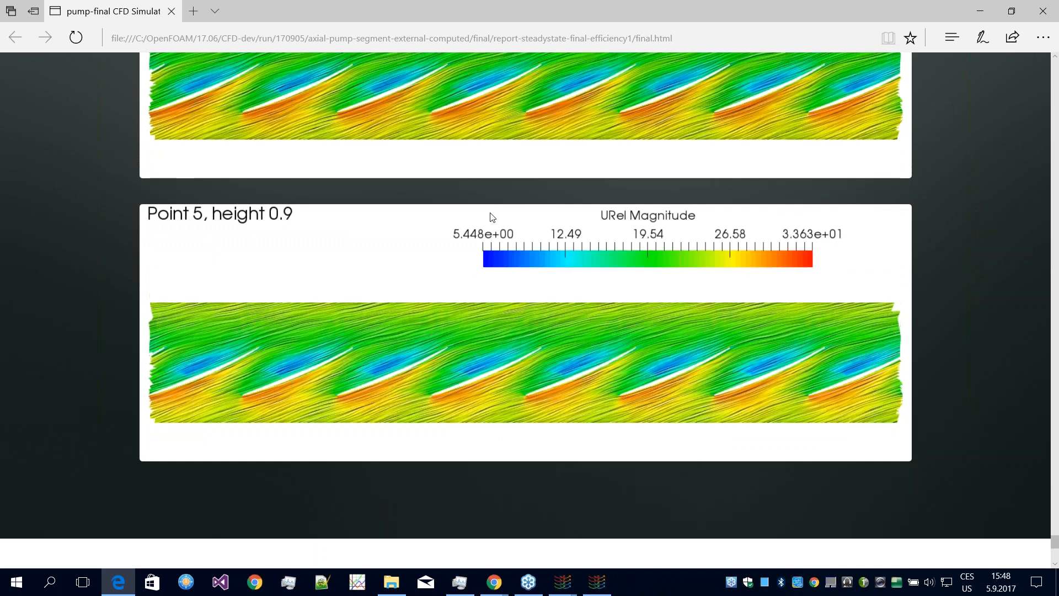
Step: Expand Setup #1 in the MeridionalAverage section and compare the averaged pressure images of the impeller zone for points 1 to 5
scroll(489, 220, "down", 5)
left_click(171, 415)
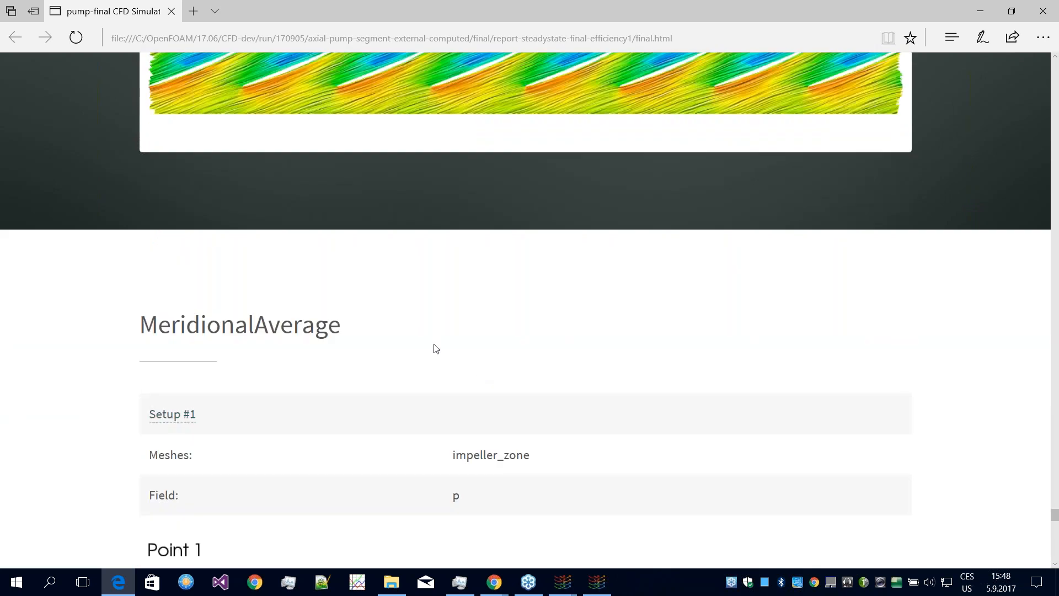
scroll(435, 349, "down", 4)
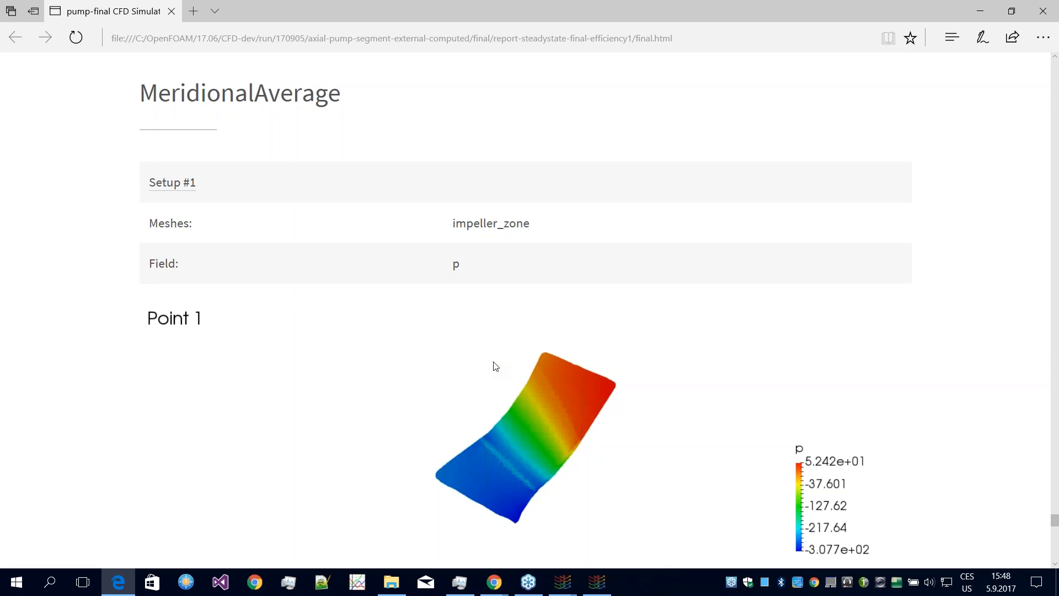
scroll(473, 243, "down", 3)
scroll(542, 267, "up", 5)
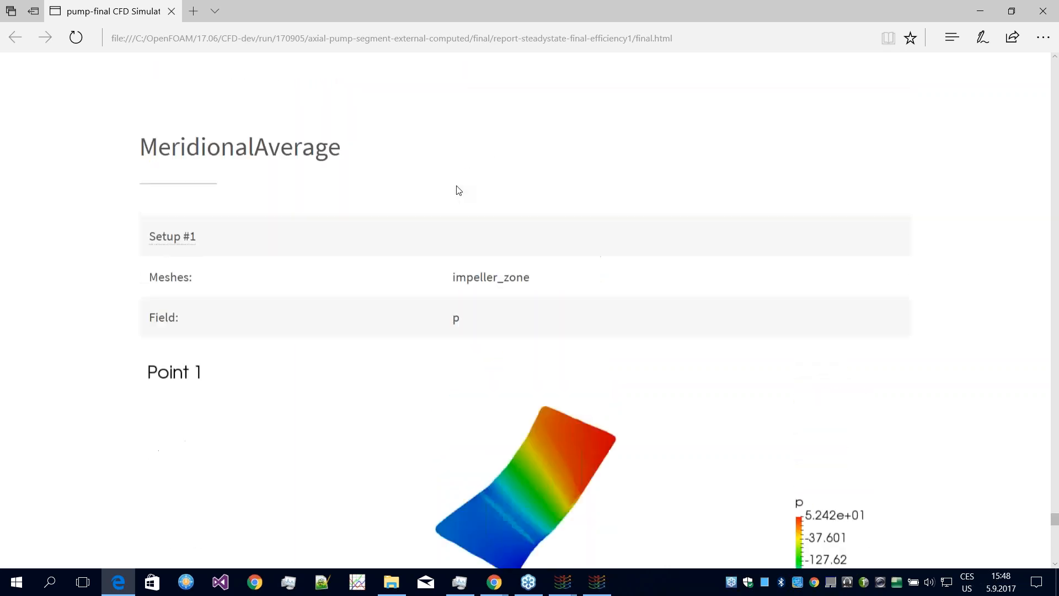
scroll(499, 359, "down", 4)
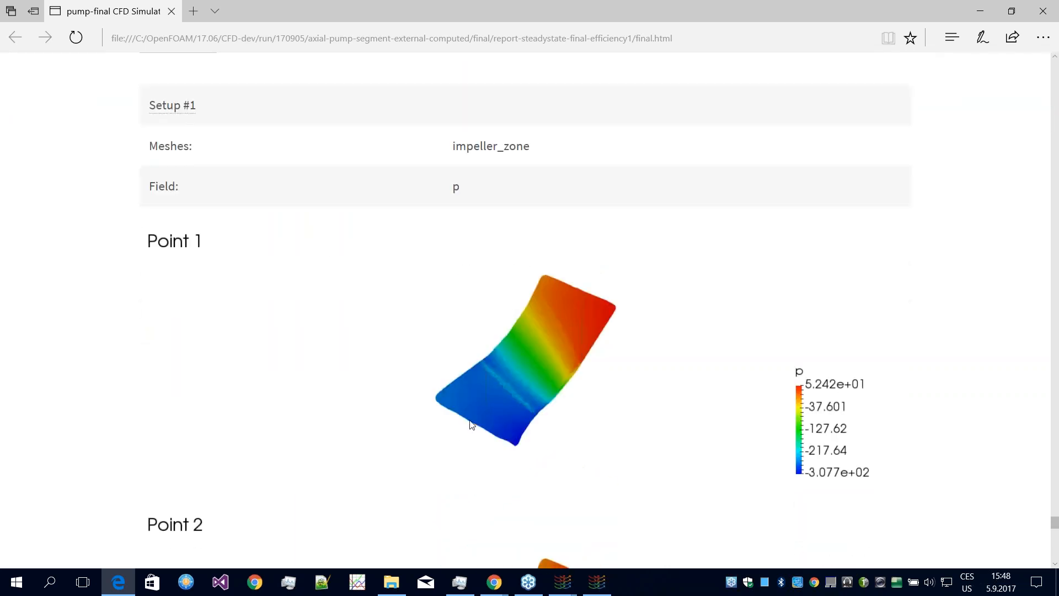
scroll(533, 366, "down", 1)
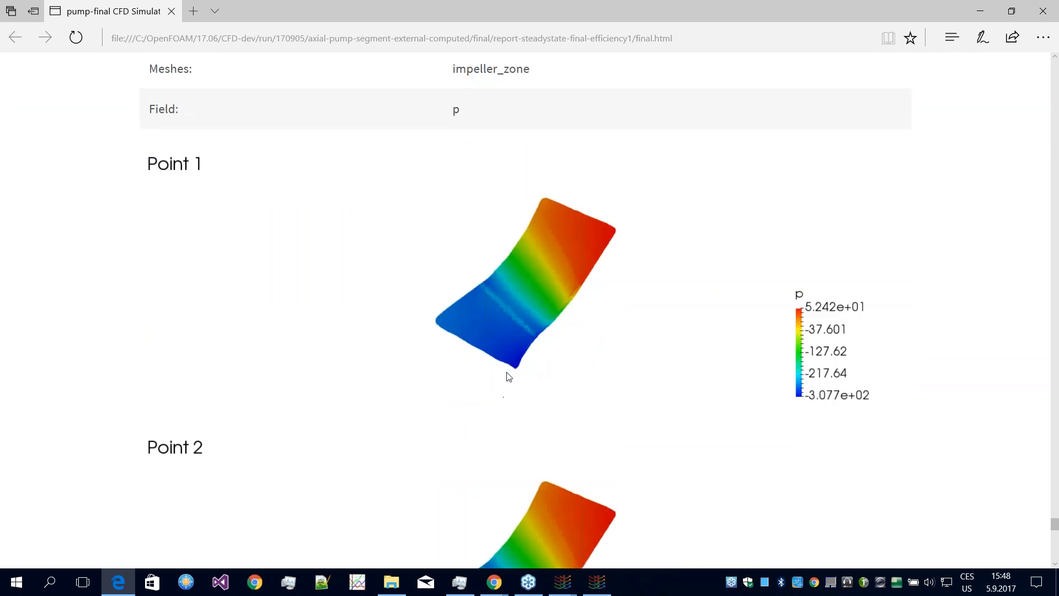
scroll(511, 432, "down", 2)
scroll(539, 397, "down", 8)
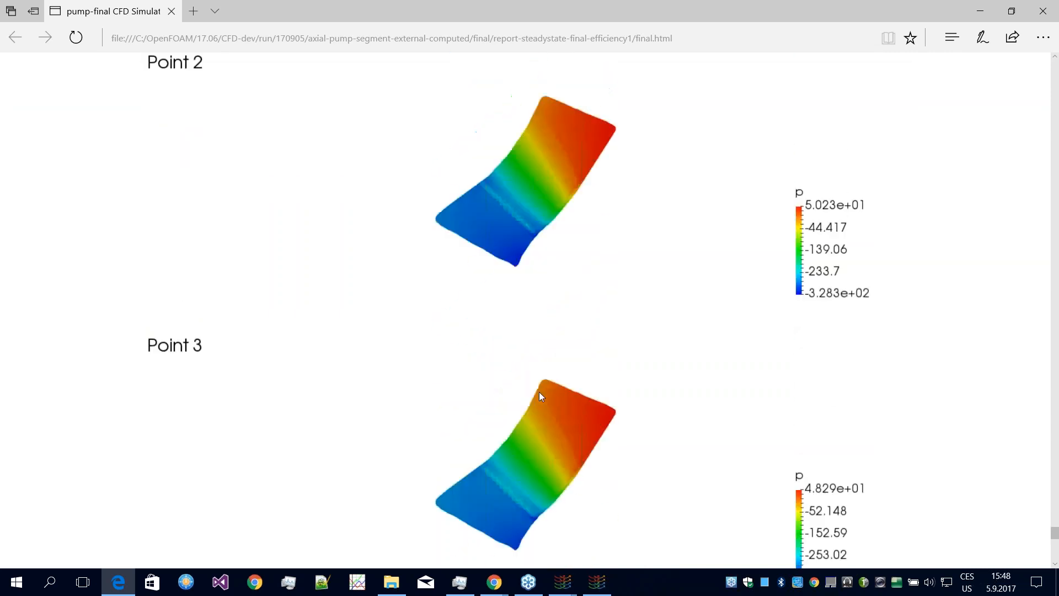
scroll(541, 396, "down", 6)
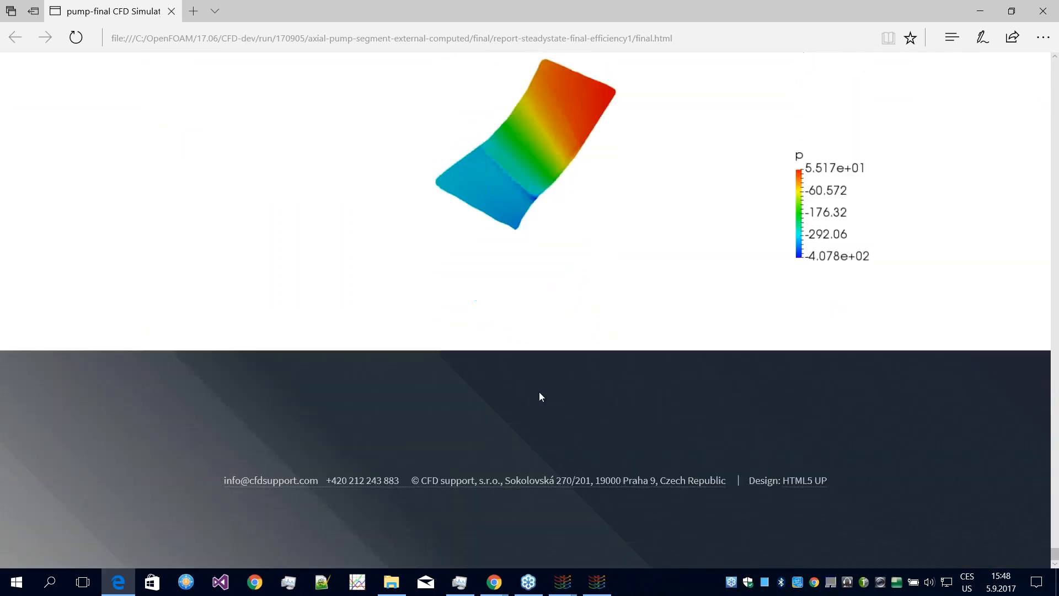
scroll(539, 395, "up", 4)
scroll(541, 386, "up", 9)
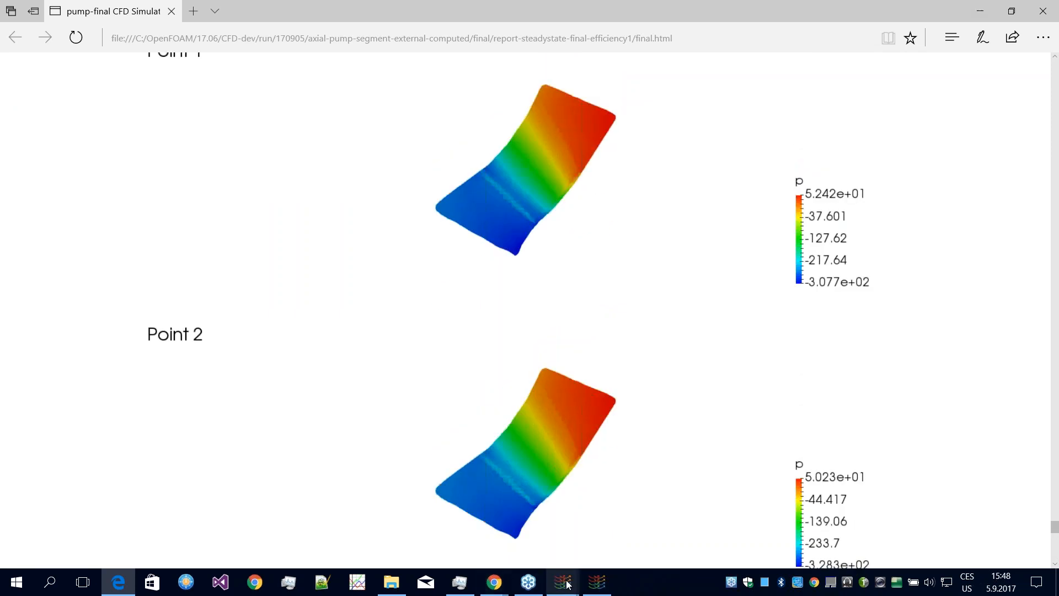
Step: Switch to the ParaView window with the running calculation and generate a light report
mouse_move(562, 582)
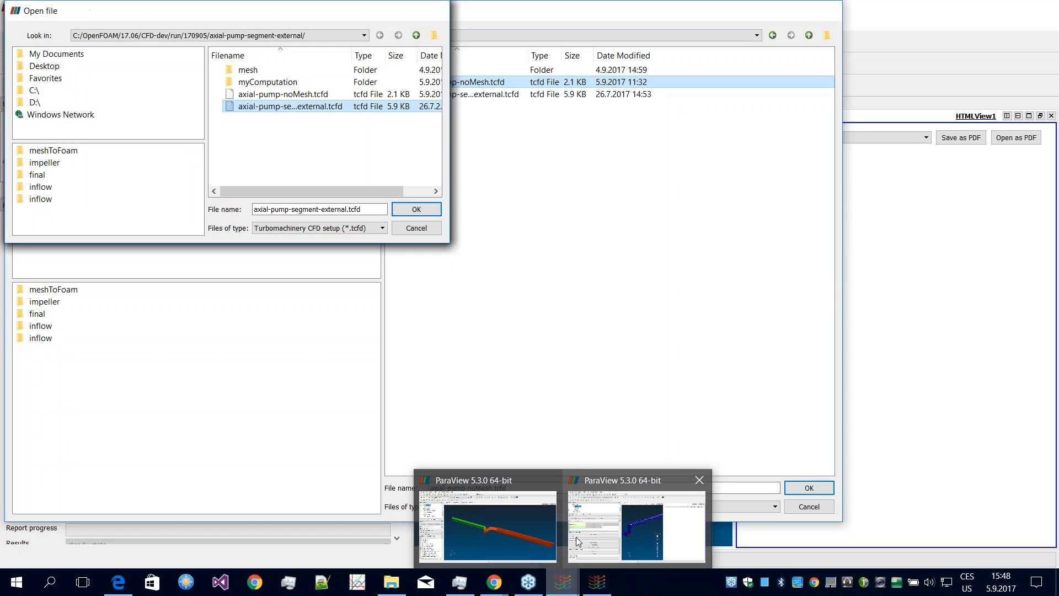
left_click(619, 531)
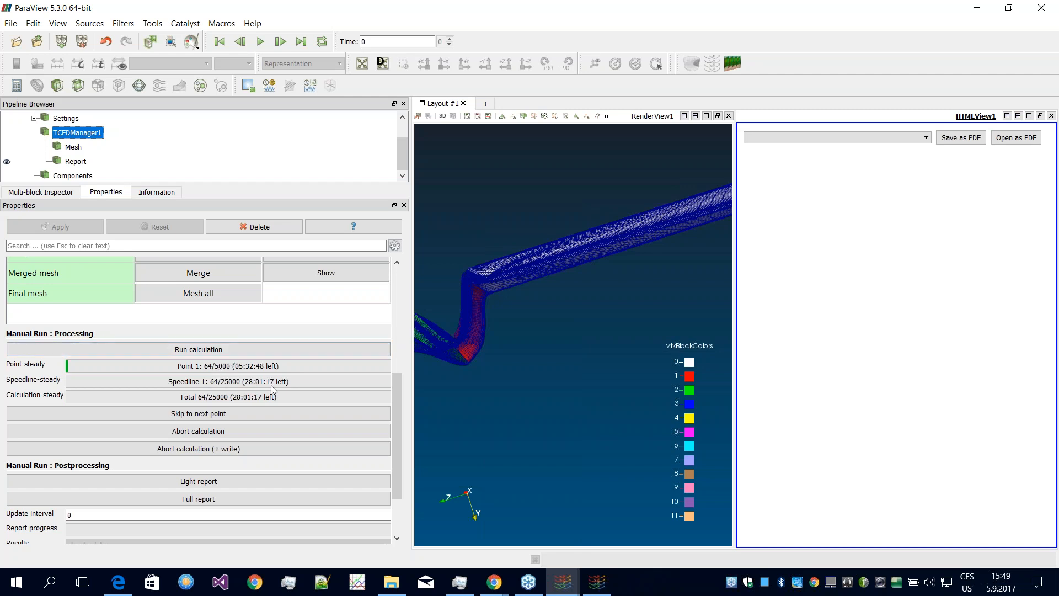
scroll(285, 382, "down", 1)
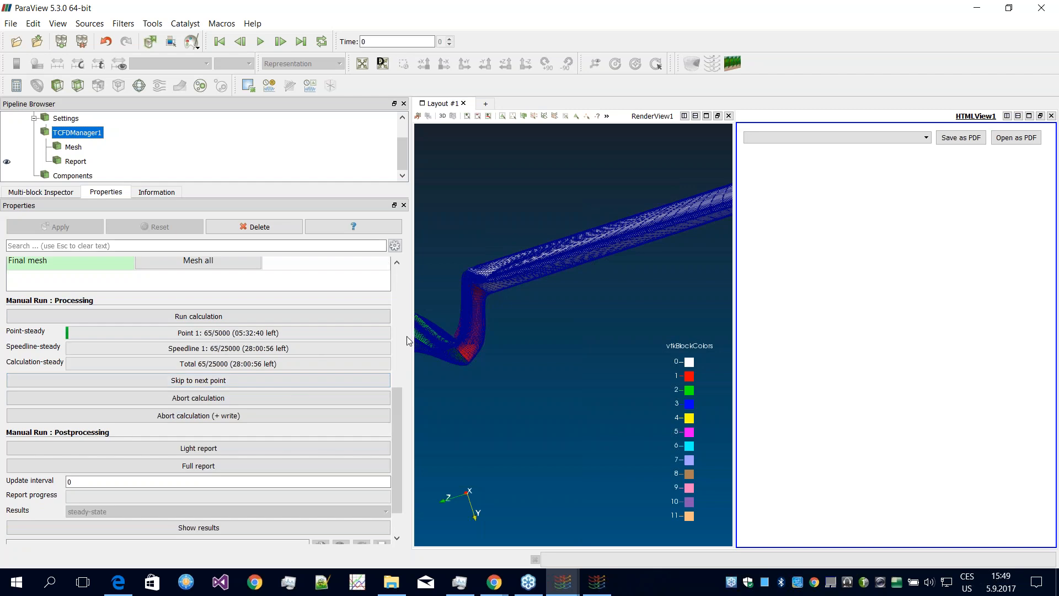
left_click(322, 449)
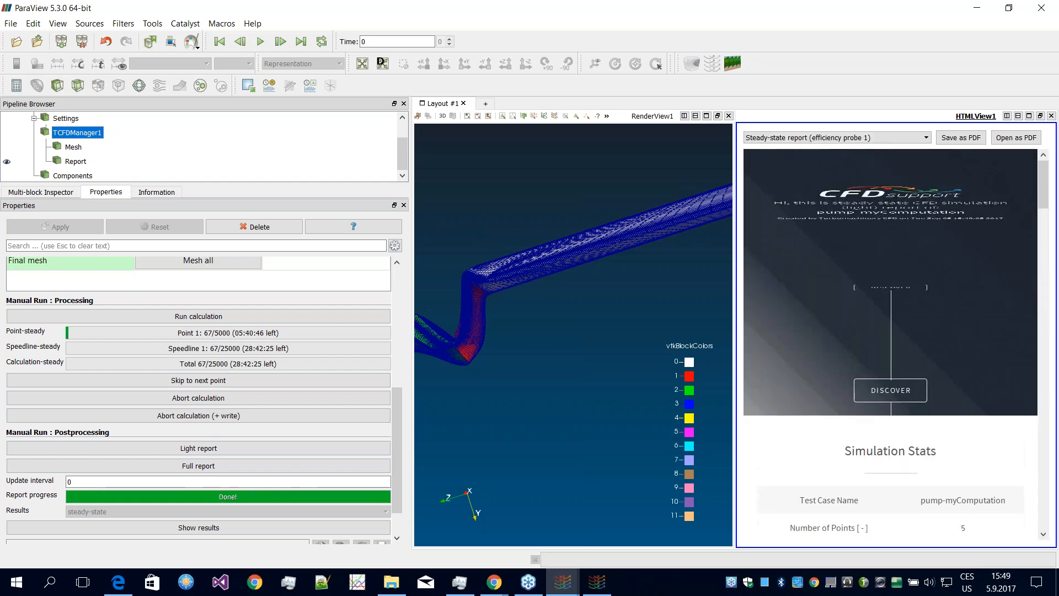
Step: Examine the light report's simulation stats, flow rate and residual plots, and its Head and Efficiency sections
scroll(864, 309, "down", 5)
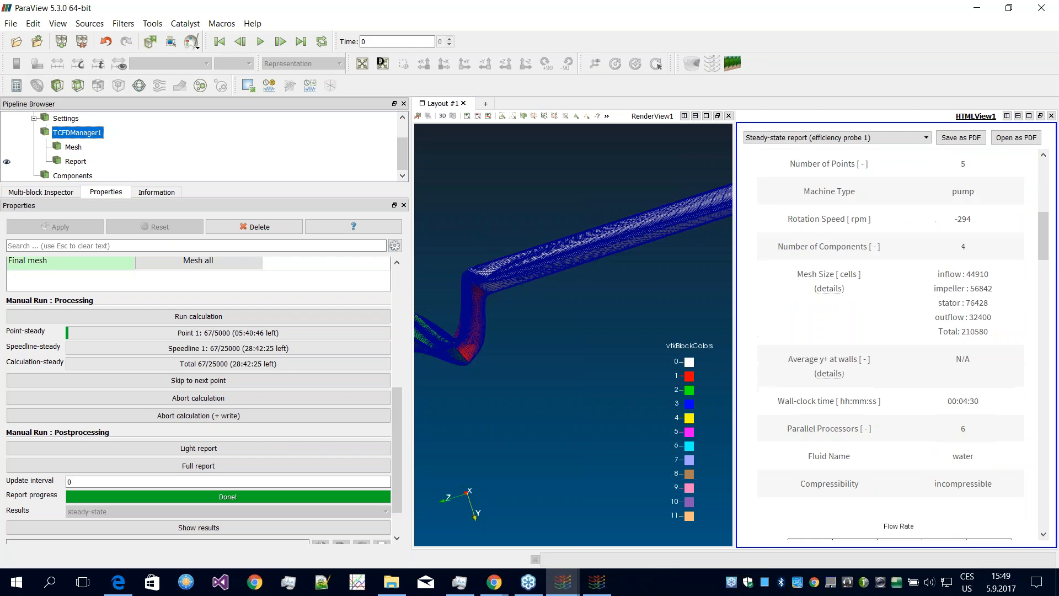
scroll(924, 440, "down", 5)
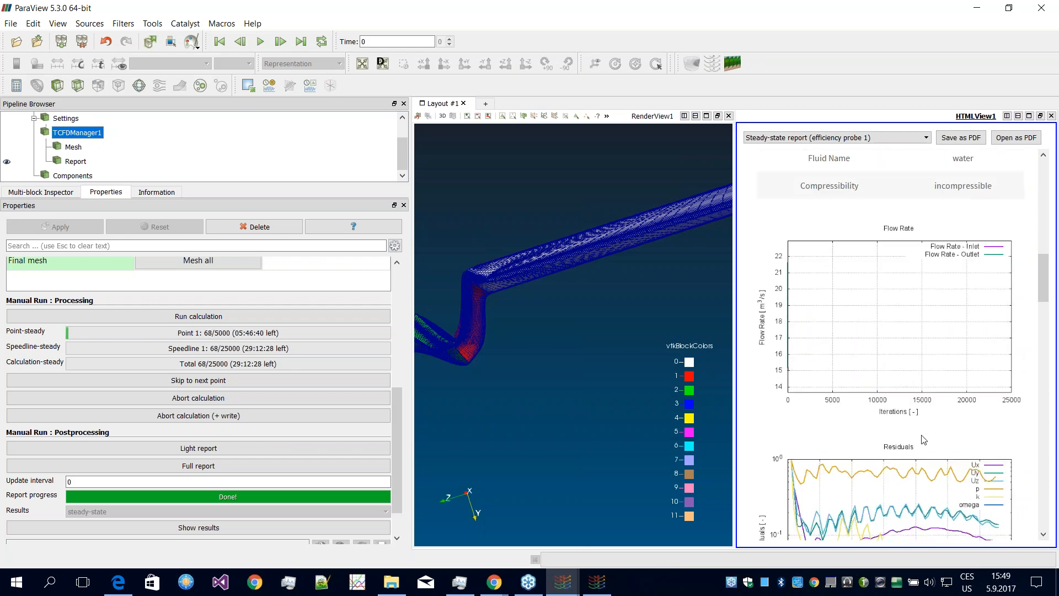
scroll(898, 315, "down", 10)
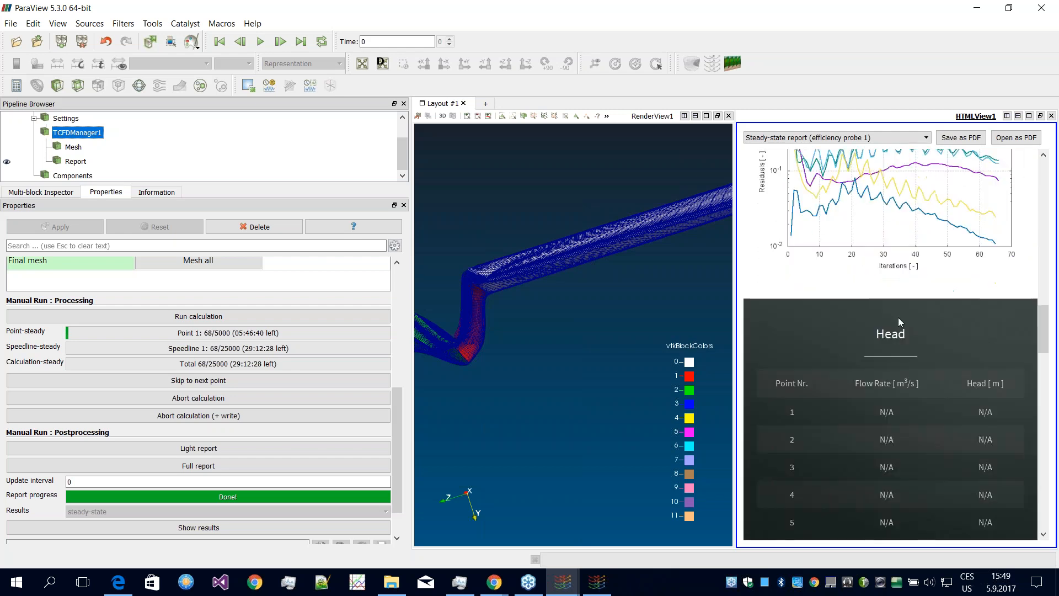
scroll(898, 321, "down", 10)
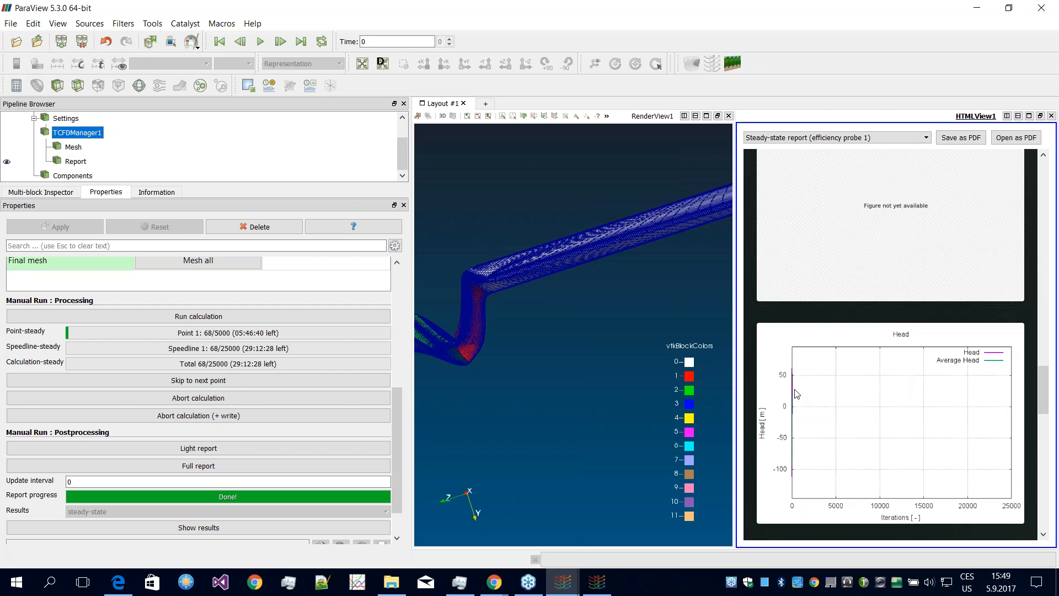
scroll(836, 394, "down", 6)
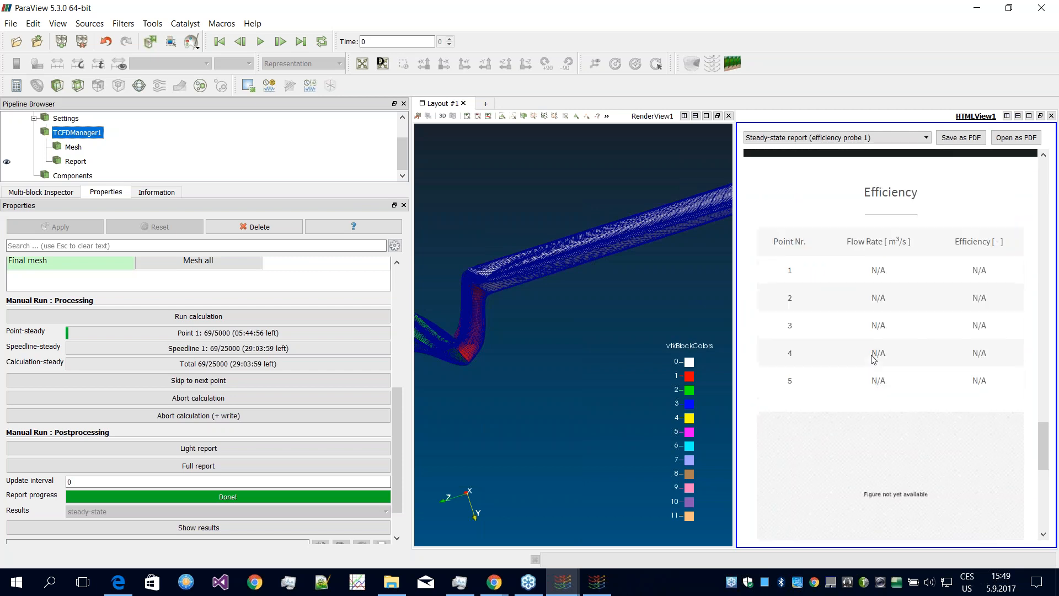
scroll(888, 386, "down", 6)
scroll(882, 474, "down", 1)
scroll(777, 434, "down", 2)
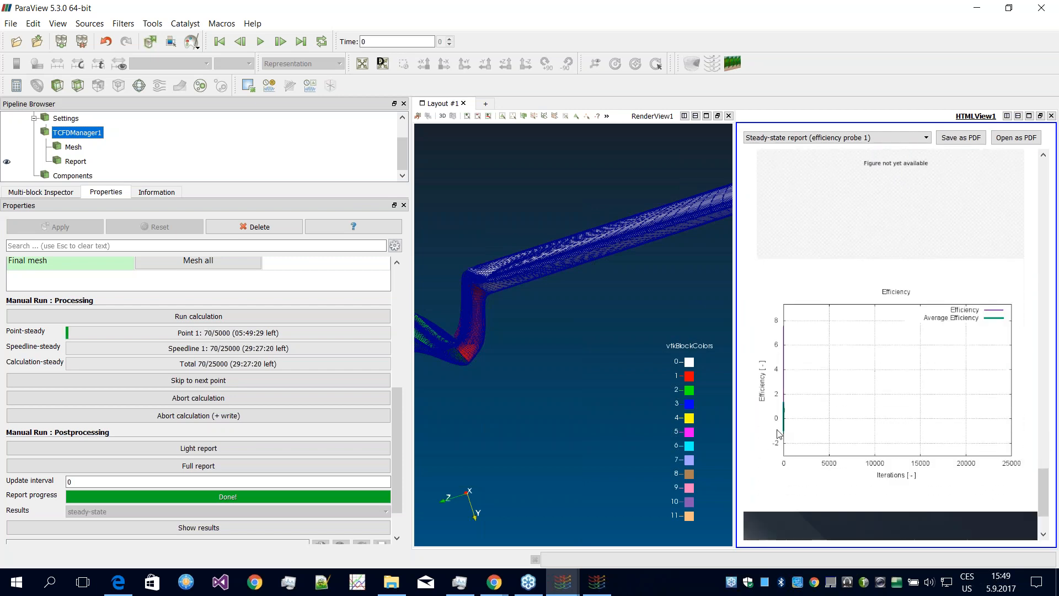
scroll(851, 424, "down", 2)
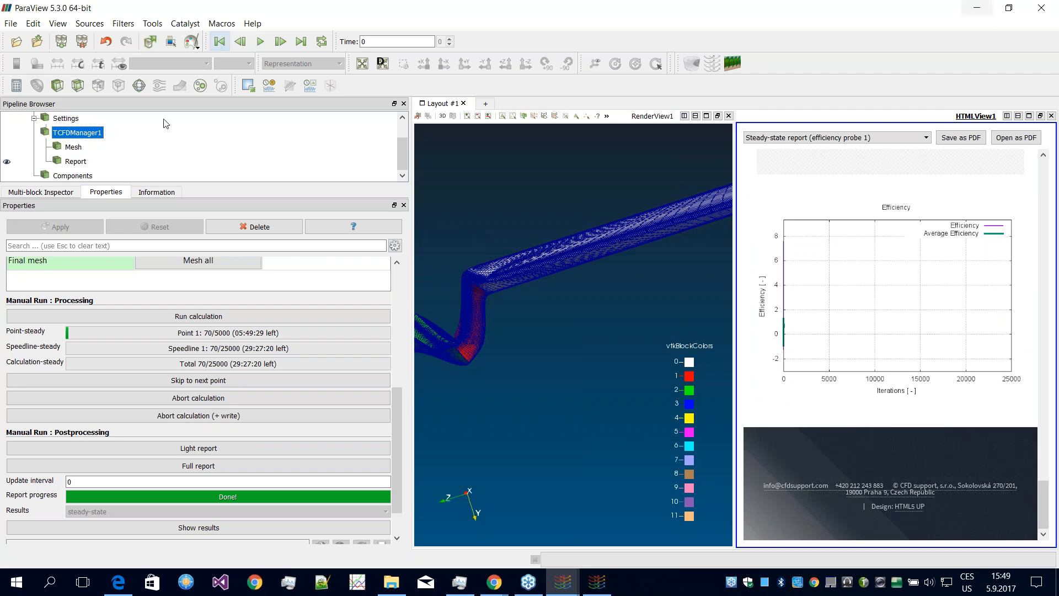
Step: Switch to the ParaView window with the computed results and inspect the p_rgh-coloured pump segment in Layout #4 from several angles
left_click(973, 13)
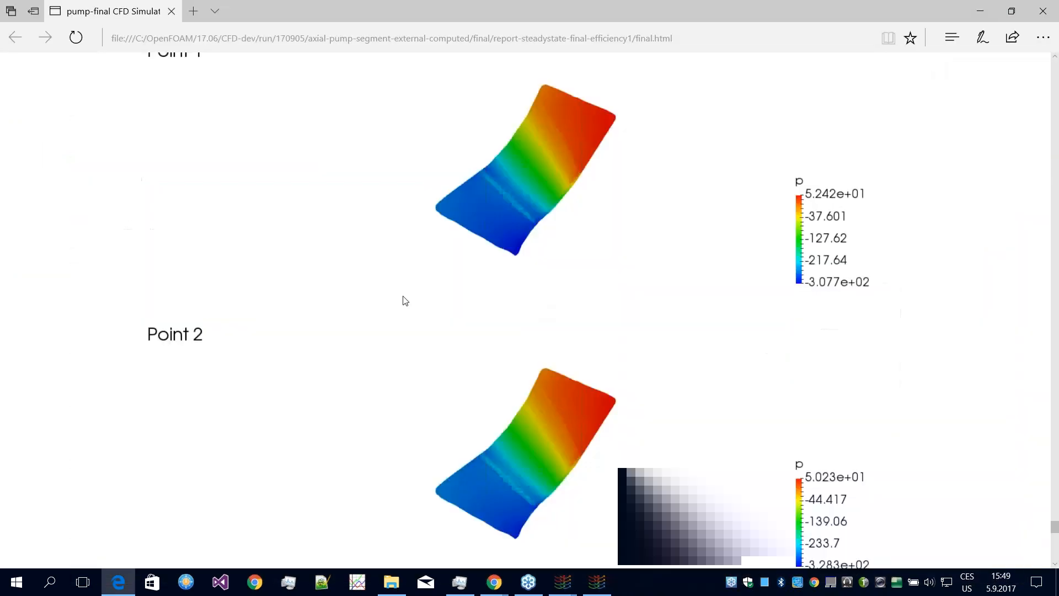
scroll(436, 378, "up", 3)
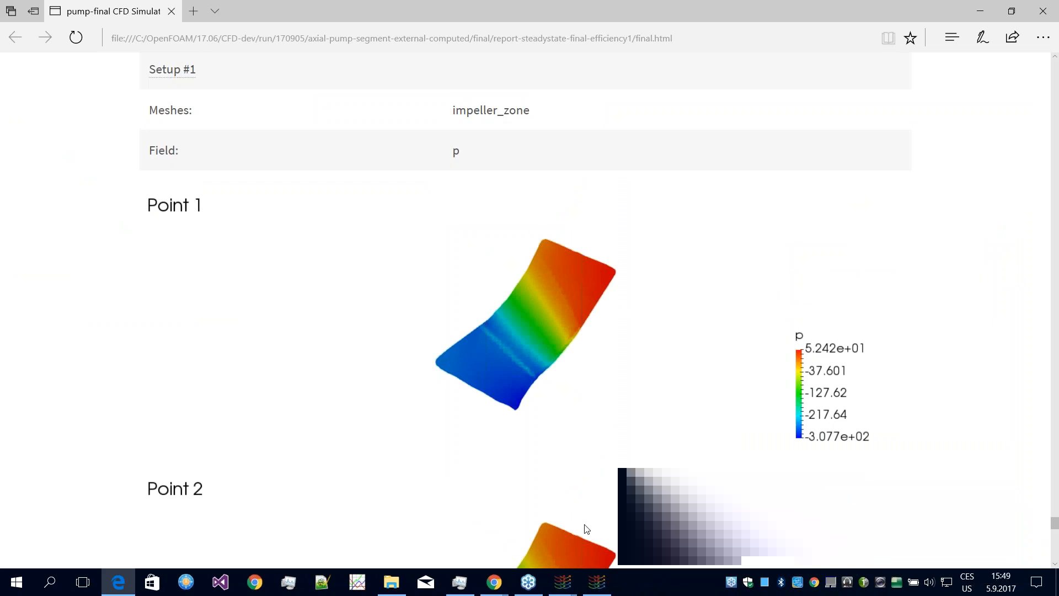
mouse_move(563, 582)
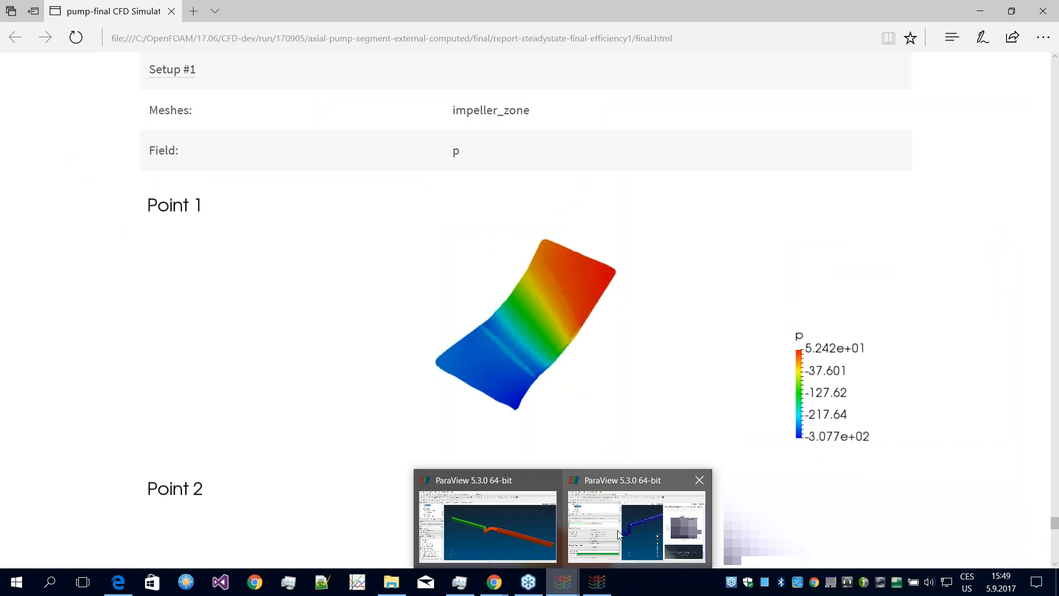
left_click(596, 586)
left_click(561, 586)
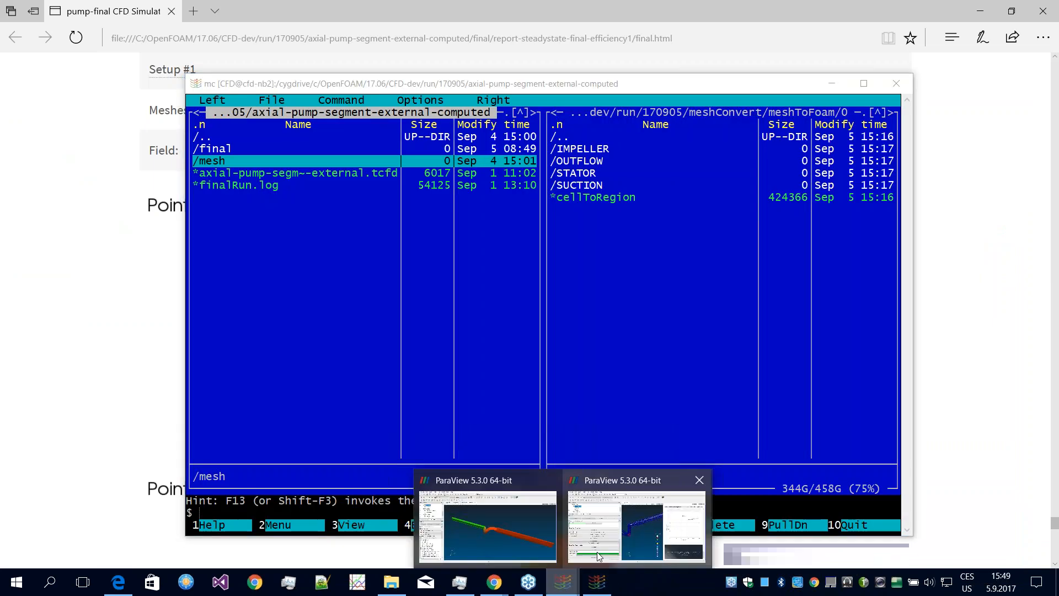
left_click(504, 535)
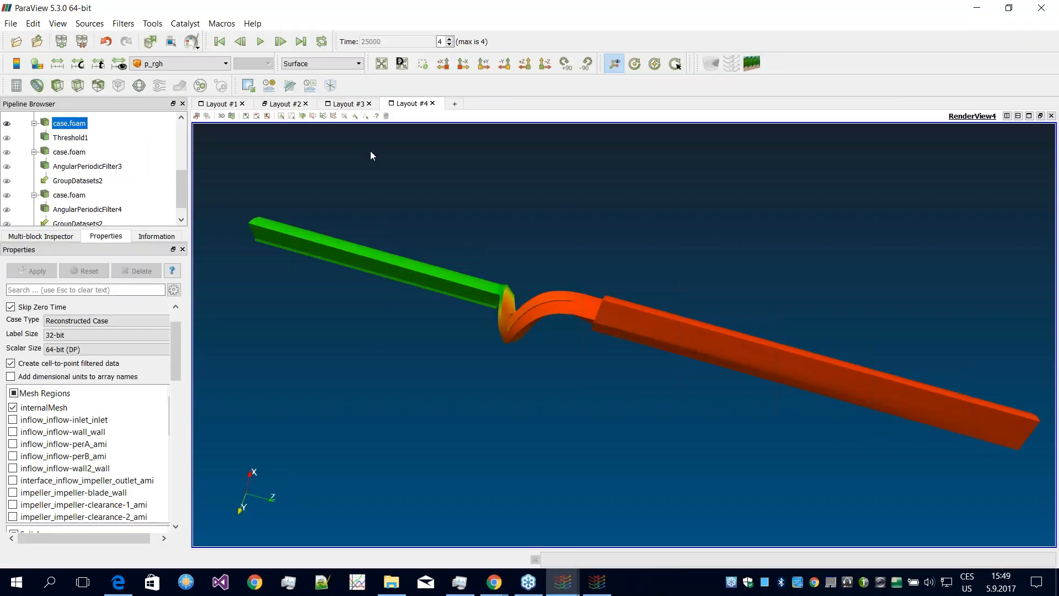
left_click_drag(490, 369, 201, 265)
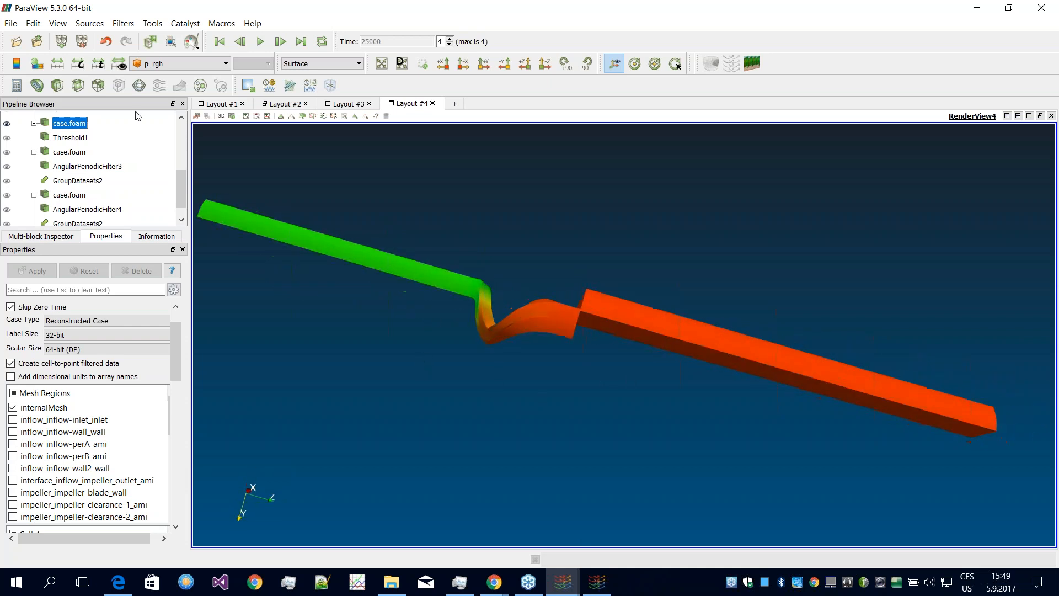
left_click_drag(506, 297, 615, 554)
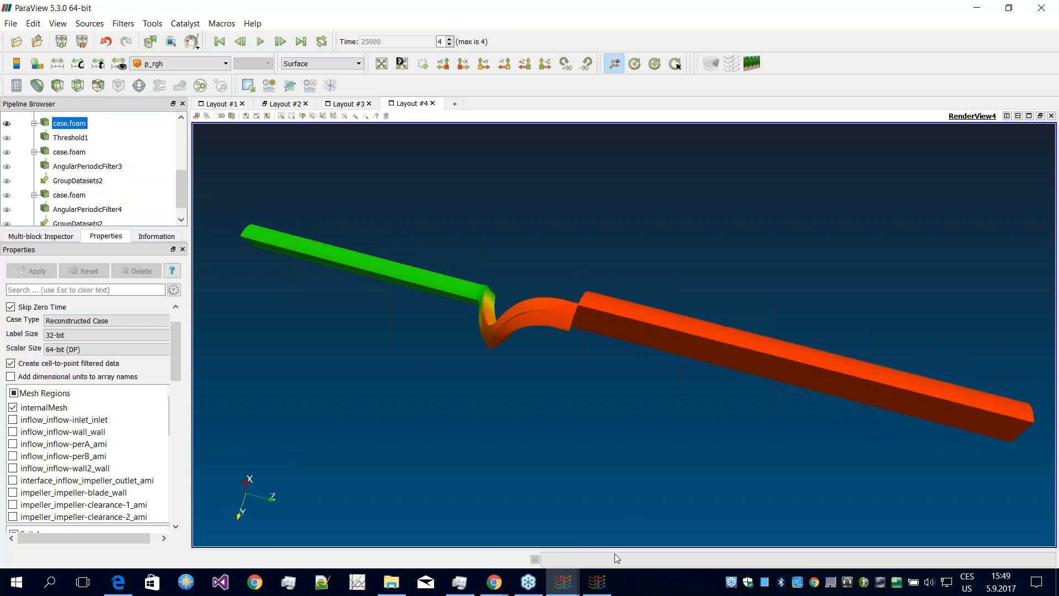
Step: Check the running calculation's window, and return to the computed results to inspect the pTot-coloured full pump in Layout #3
mouse_move(563, 582)
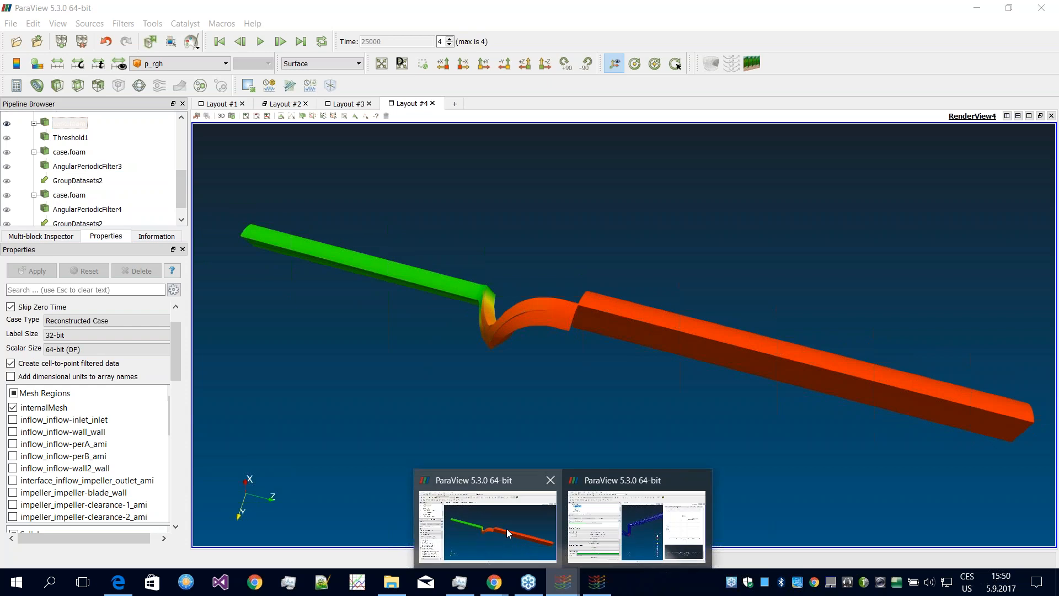
left_click(596, 533)
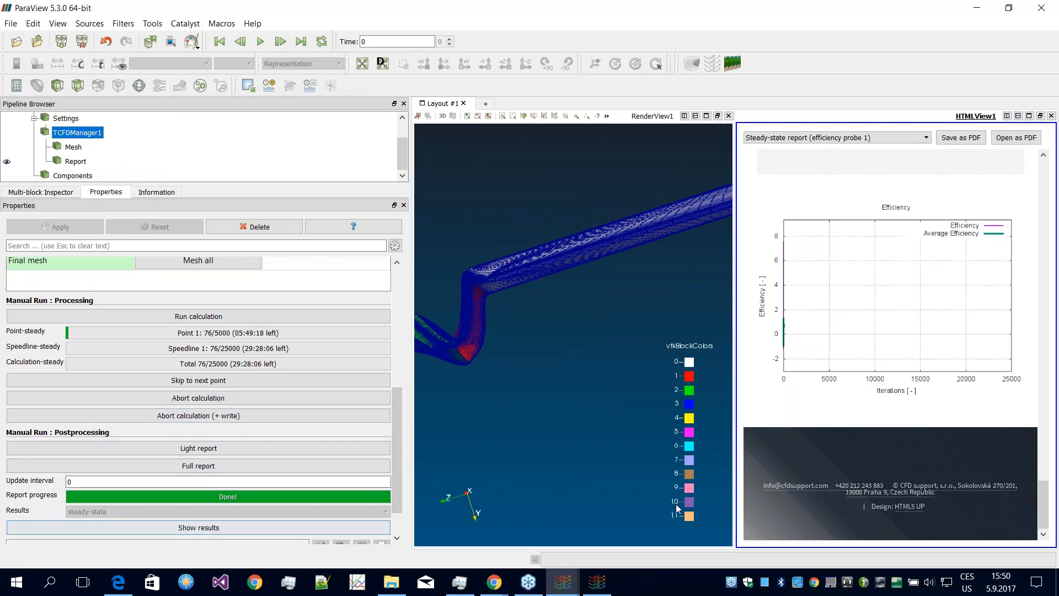
left_click(587, 590)
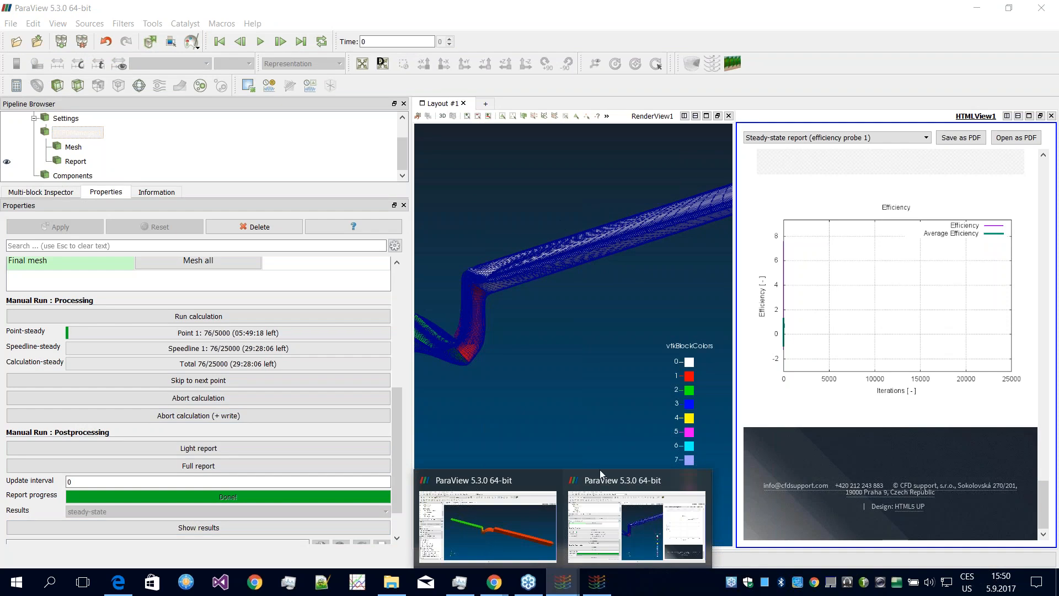
left_click(488, 527)
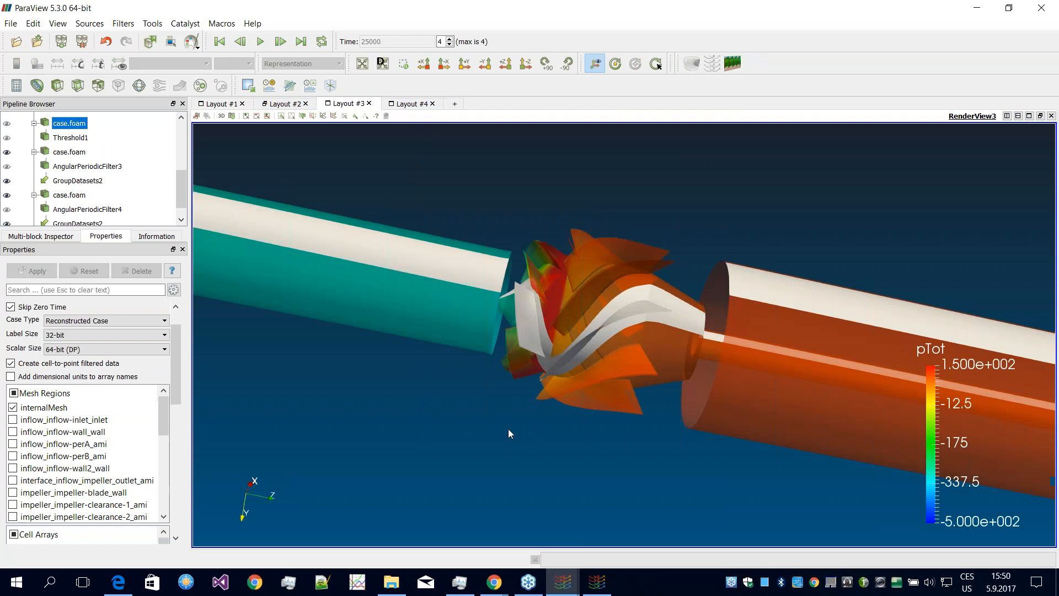
left_click_drag(506, 430, 565, 424)
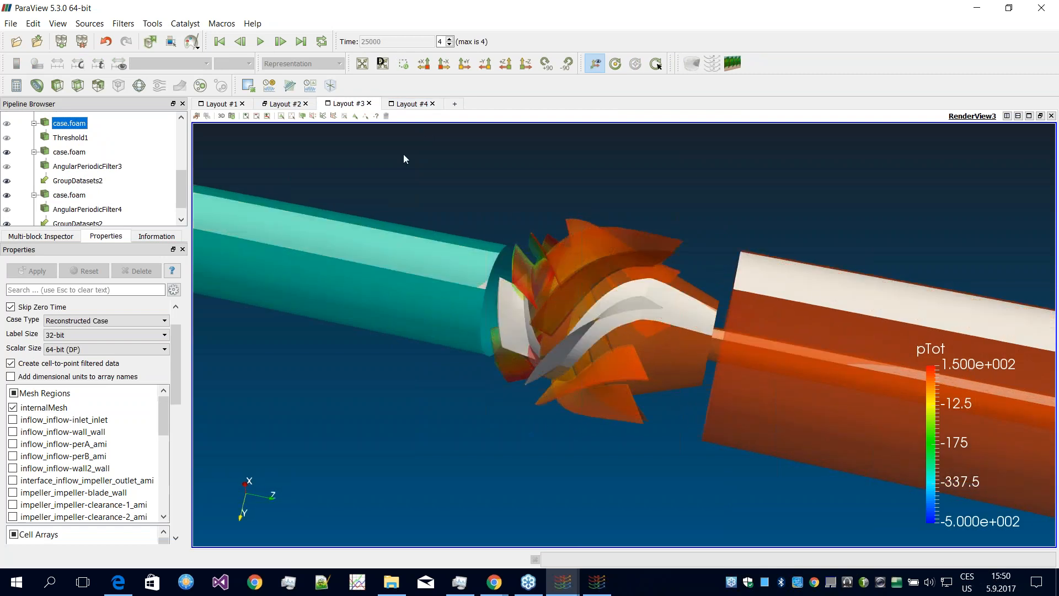
Step: Inspect the p-coloured impeller and stator with its pressure contour lines in Layout #1
left_click(231, 106)
left_click_drag(544, 372, 624, 409)
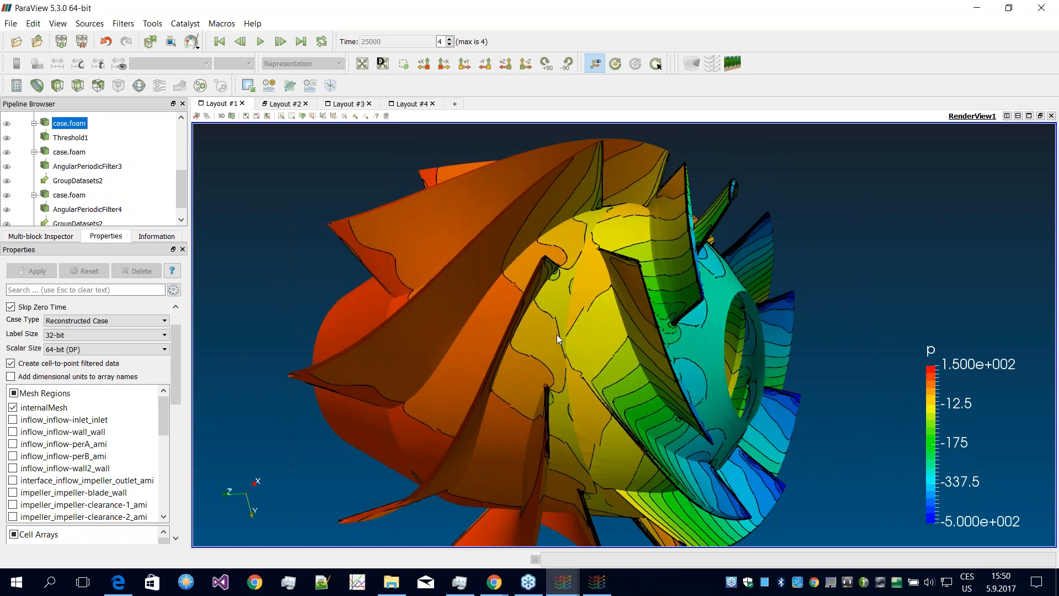
scroll(557, 334, "down", 2)
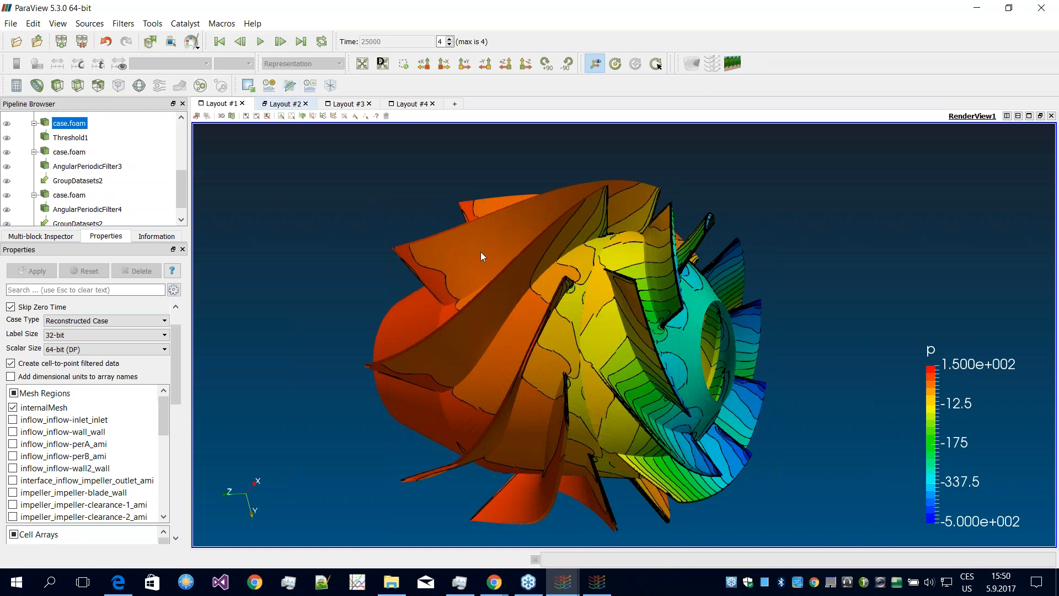
Step: Examine the red threshold cells along the leading edge of the meshed blade in Layout #2, from close up and farther away
right_click_drag(495, 284, 502, 366)
left_click_drag(503, 368, 531, 290)
scroll(531, 289, "up", 5)
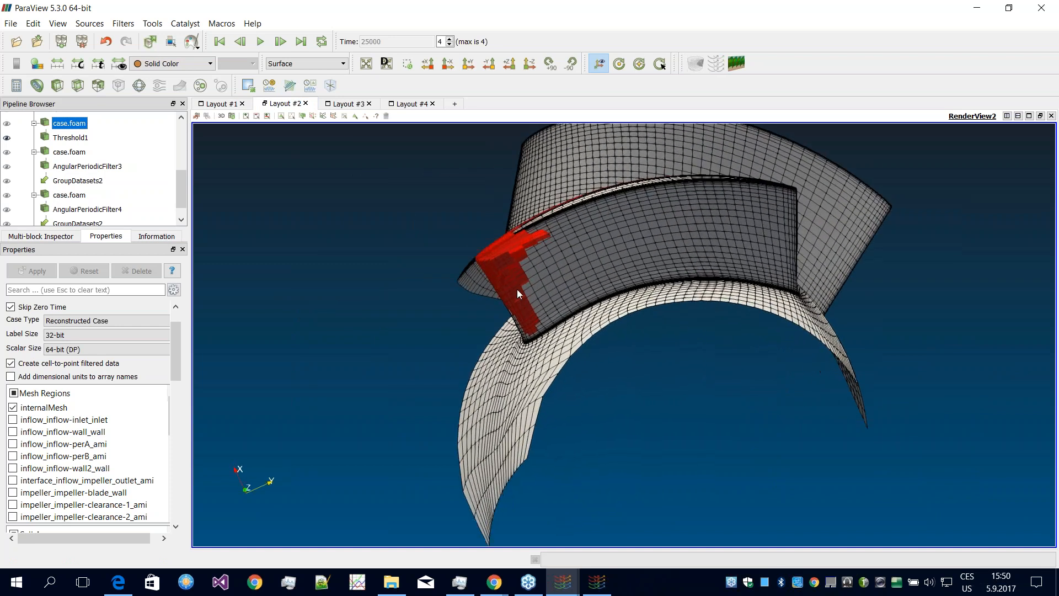
mouse_move(570, 344)
left_mouse_down()
mouse_move(607, 356)
mouse_move(615, 375)
mouse_move(588, 352)
left_mouse_up()
scroll(605, 362, "up", 3)
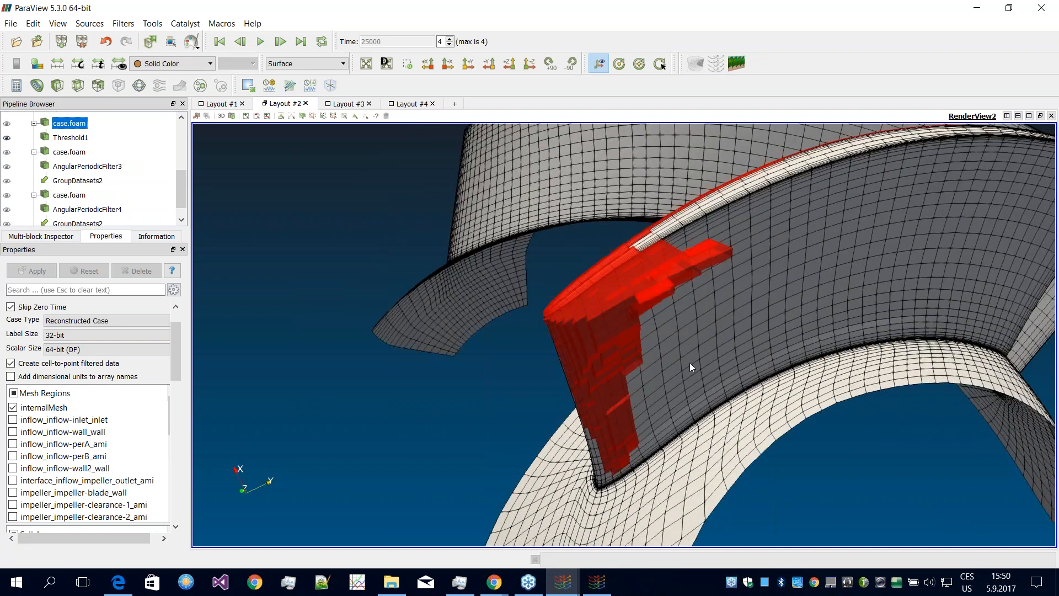
scroll(689, 362, "down", 3)
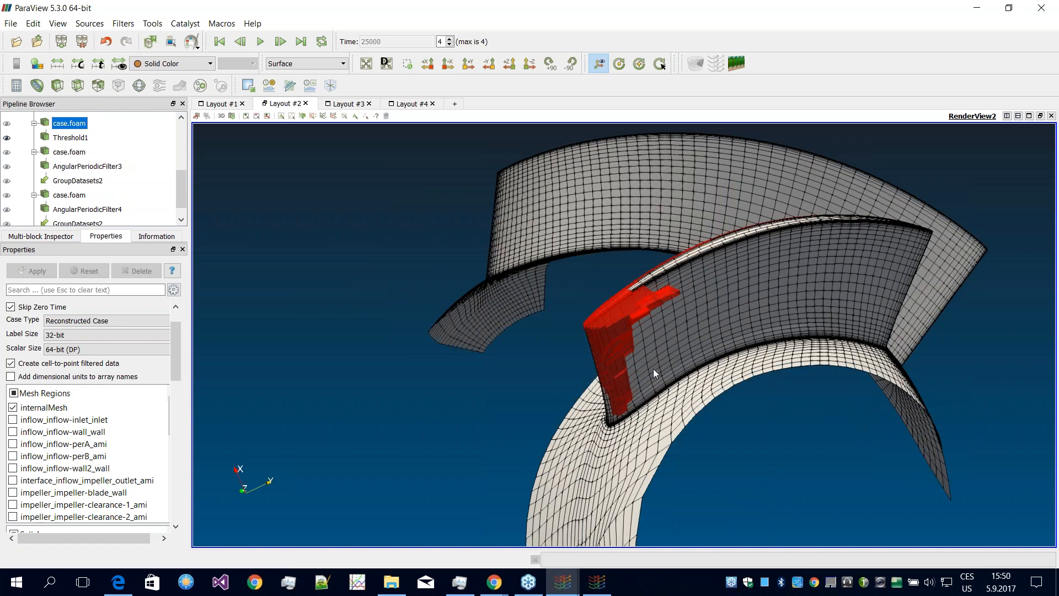
scroll(656, 358, "down", 2)
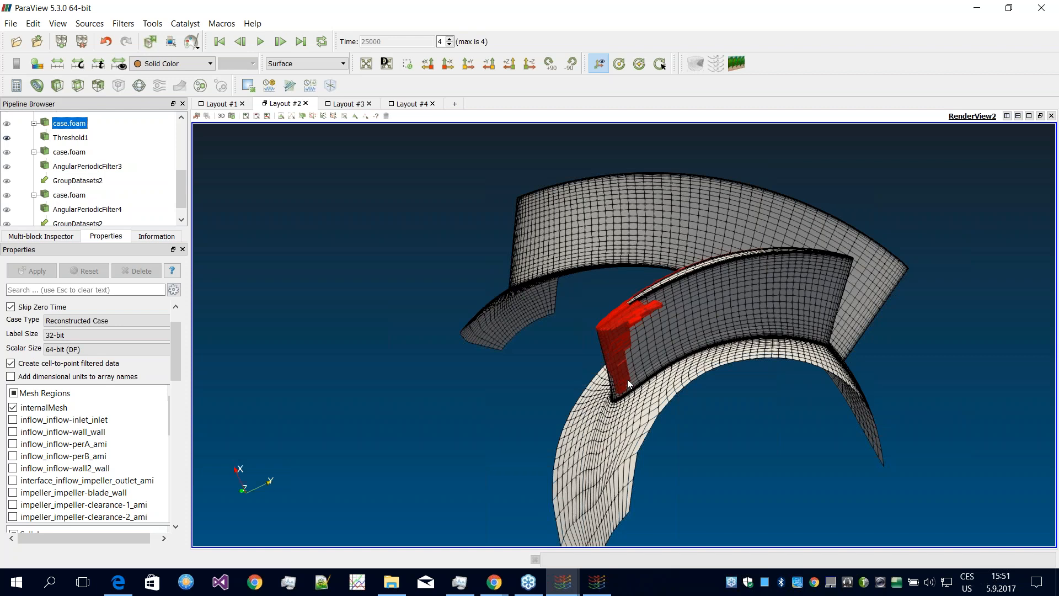
left_click_drag(575, 361, 539, 350)
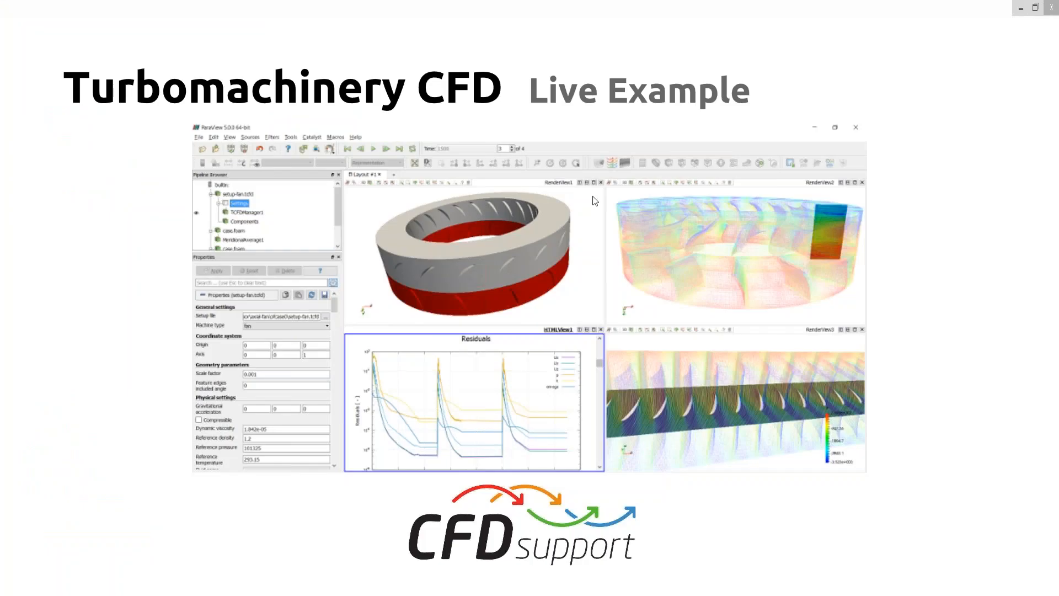
key("Right")
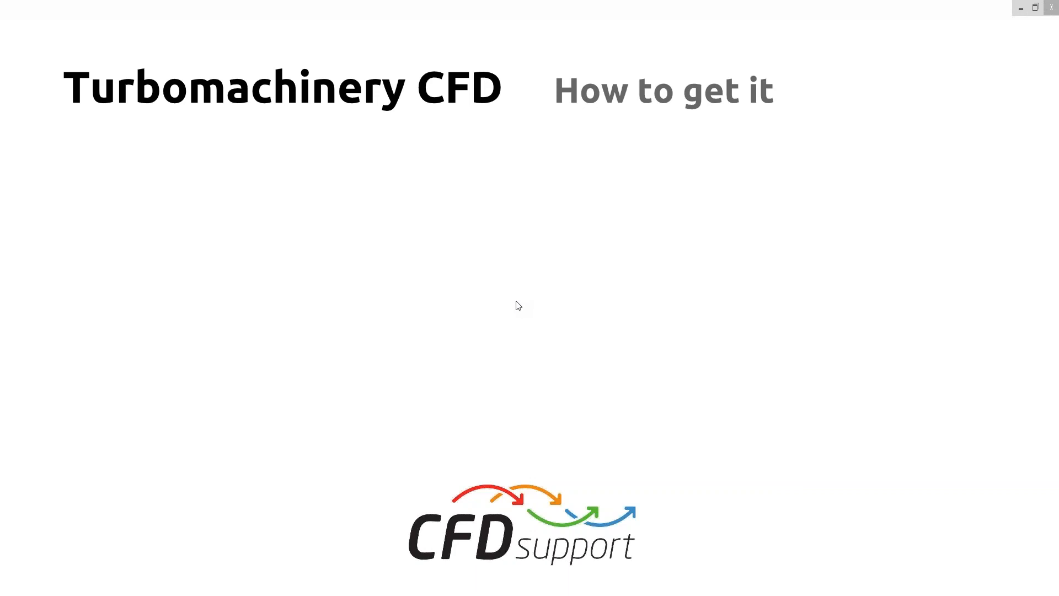
key("Right")
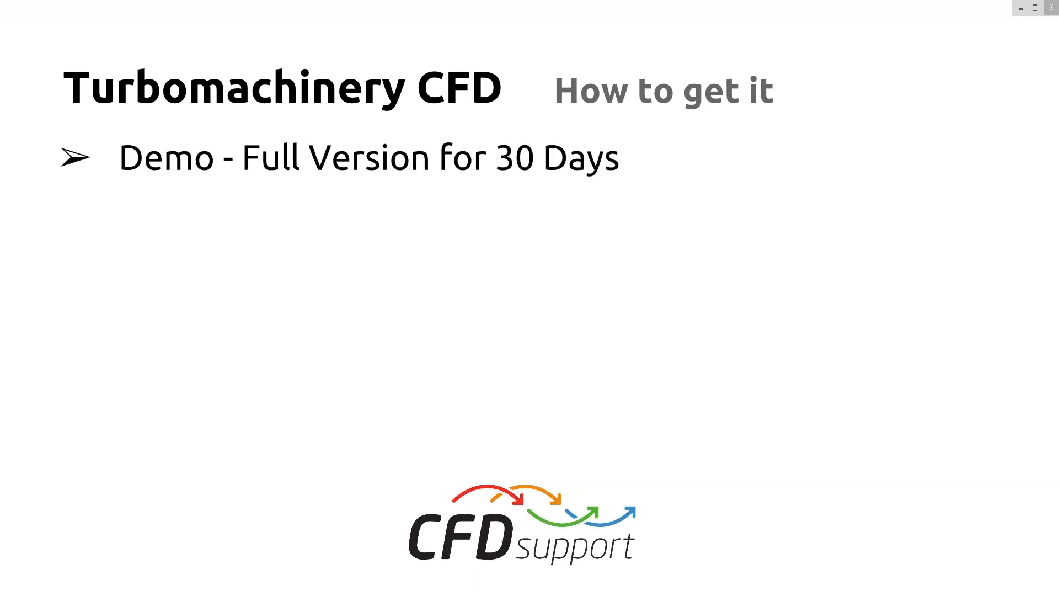
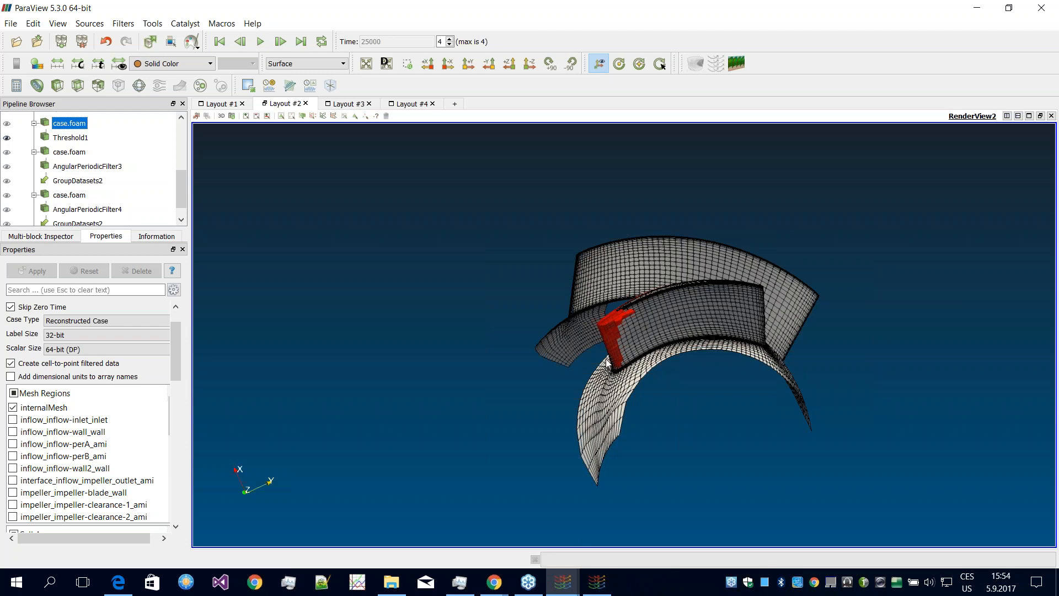
Step: Return to the computed results, set the time back to 20000 and inspect the red threshold cells on the blade in Layout #2
left_click_drag(607, 361, 638, 362)
scroll(637, 361, "up", 4)
left_click_drag(675, 334, 527, 233)
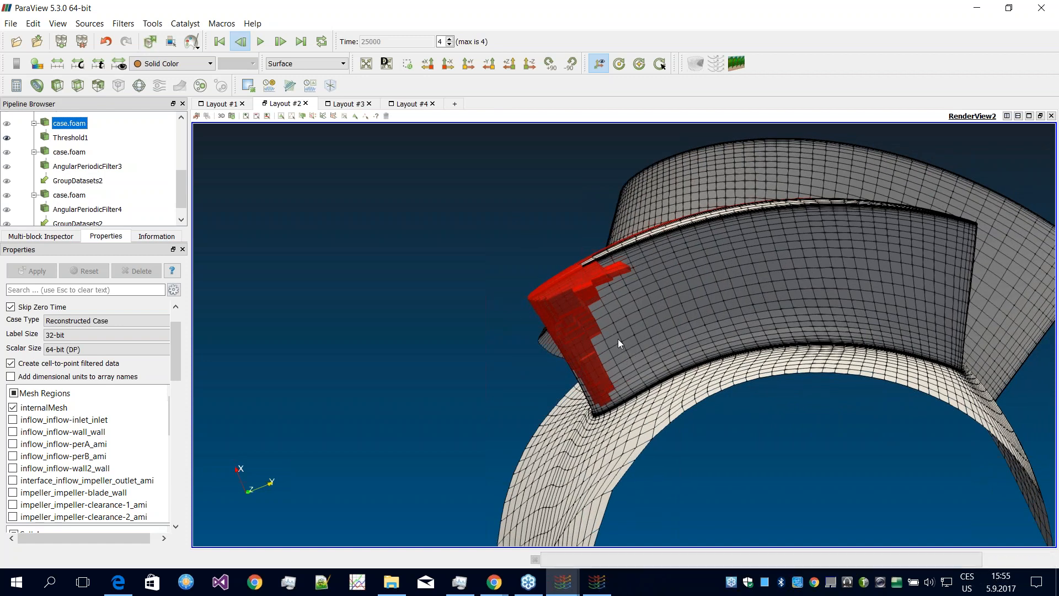
left_click_drag(596, 347, 611, 383)
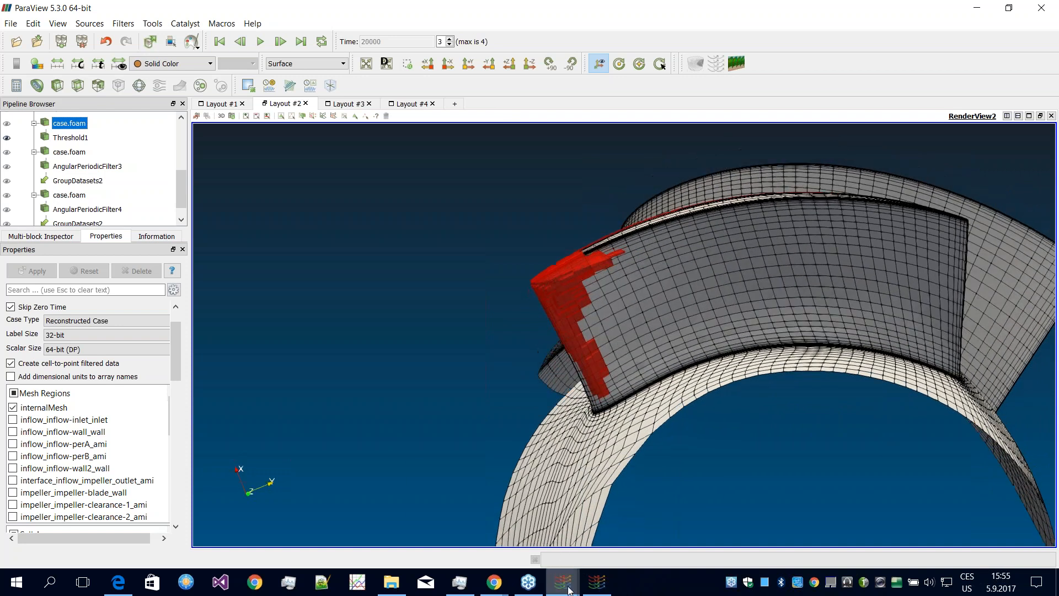
mouse_move(582, 571)
mouse_move(604, 553)
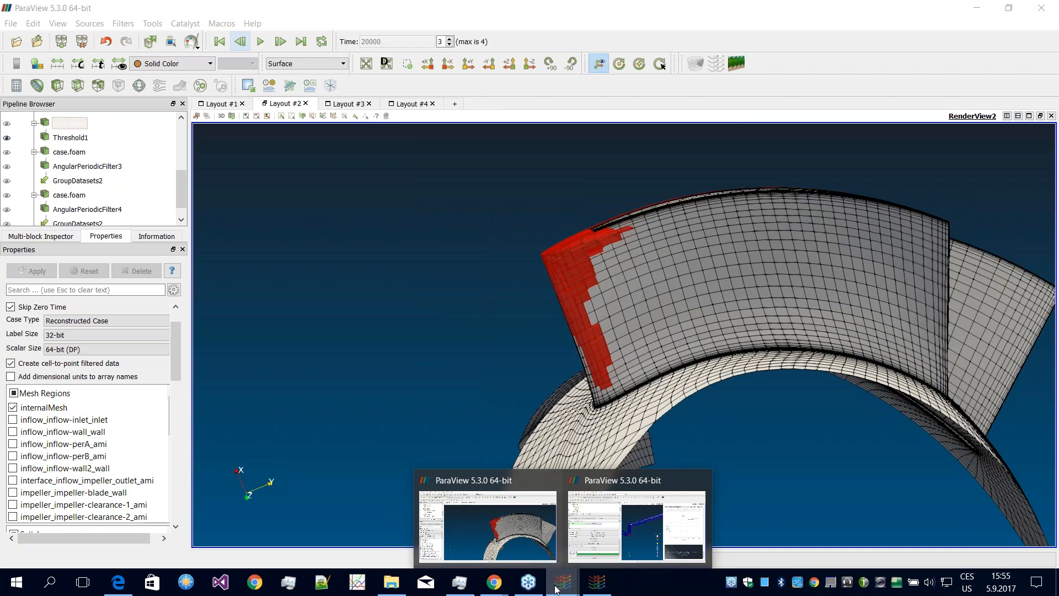
left_click(555, 586)
left_click(557, 583)
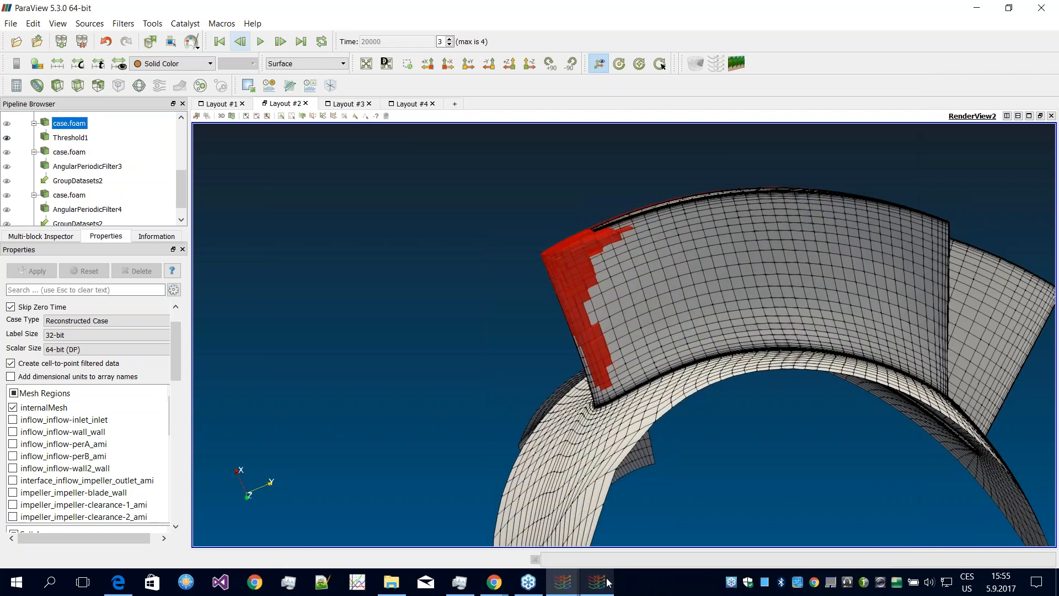
Step: View the pTot-coloured full pump in Layout #3 and inspect the p-coloured blades in Layout #1 from another angle
left_click(346, 103)
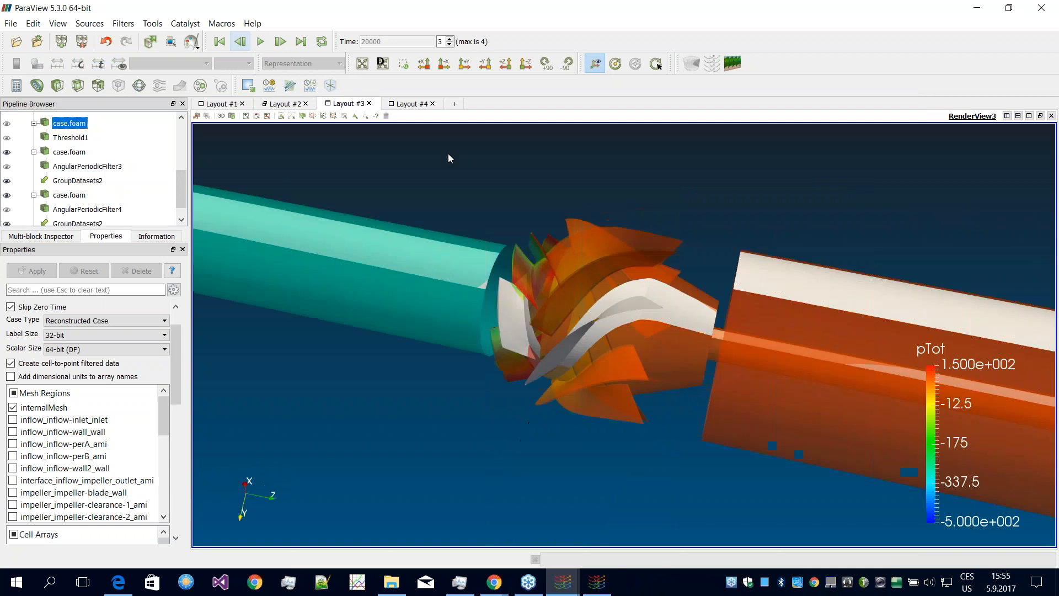
left_click(219, 105)
left_click_drag(517, 342, 474, 270)
scroll(474, 270, "down", 3)
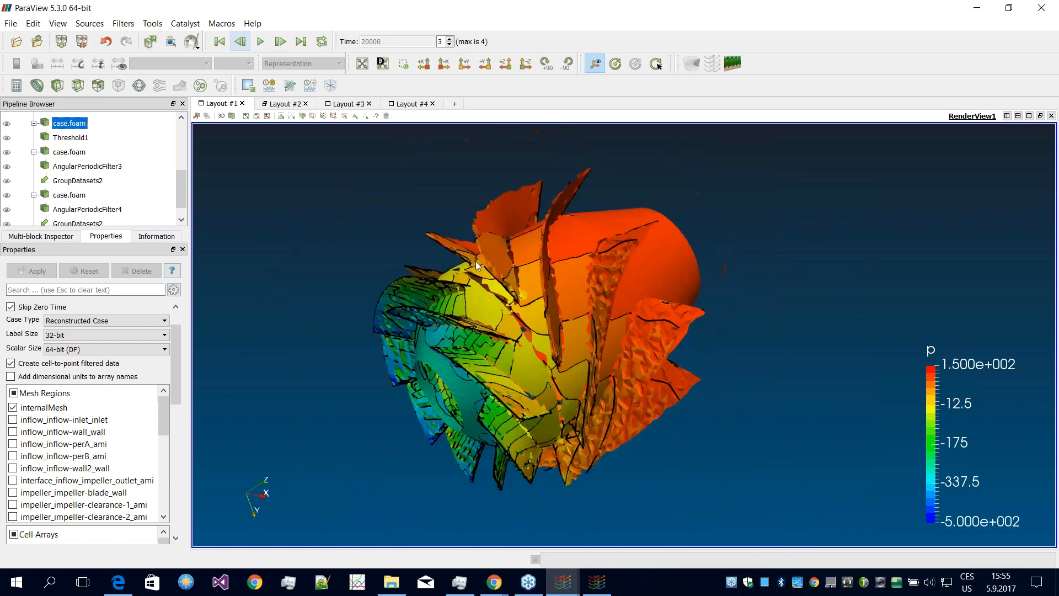
Step: Go back to Layout #2 and inspect the blade mesh and its threshold cells from both sides
left_click(286, 103)
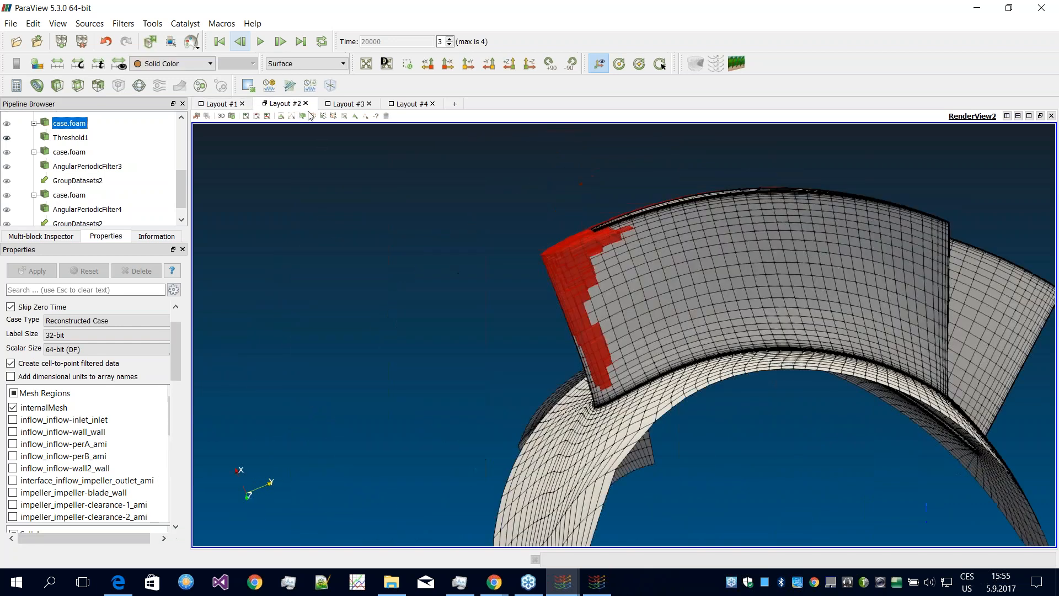
left_click_drag(587, 359, 713, 354)
scroll(713, 354, "up", 3)
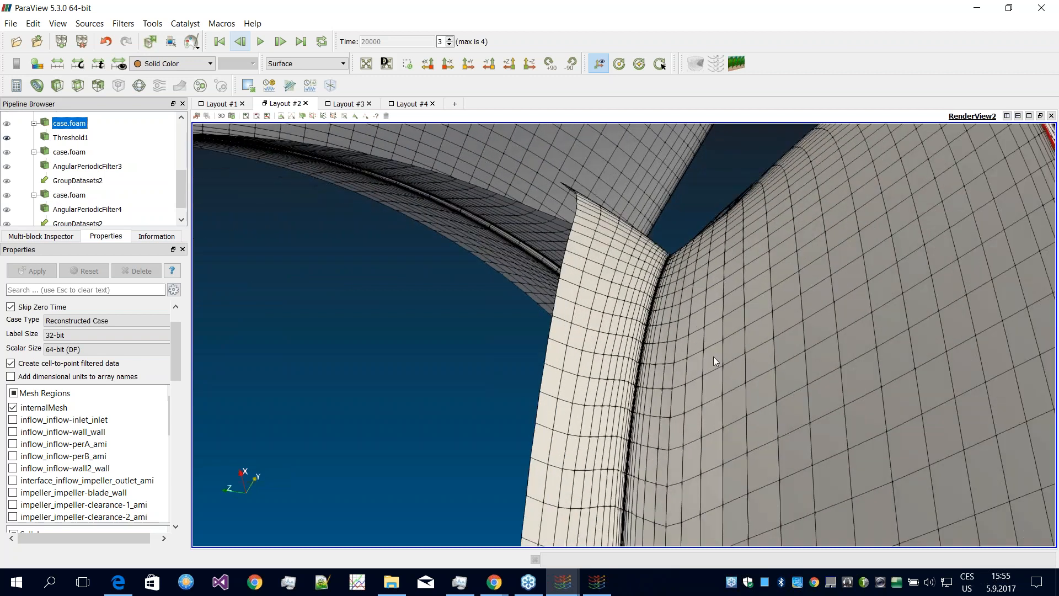
scroll(714, 356, "down", 4)
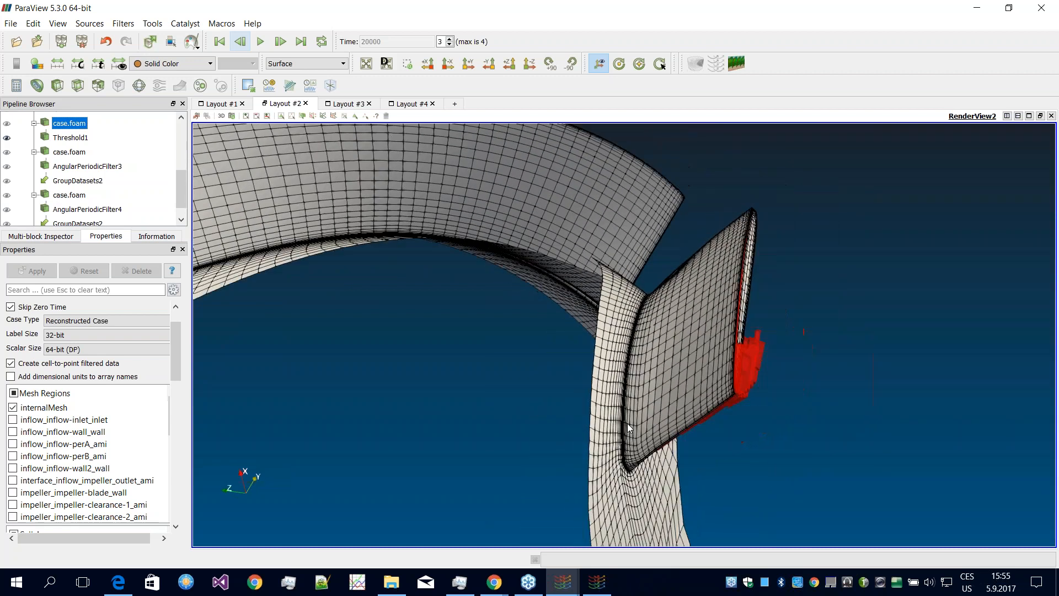
left_click_drag(627, 422, 551, 417)
middle_click_drag(623, 431, 540, 418)
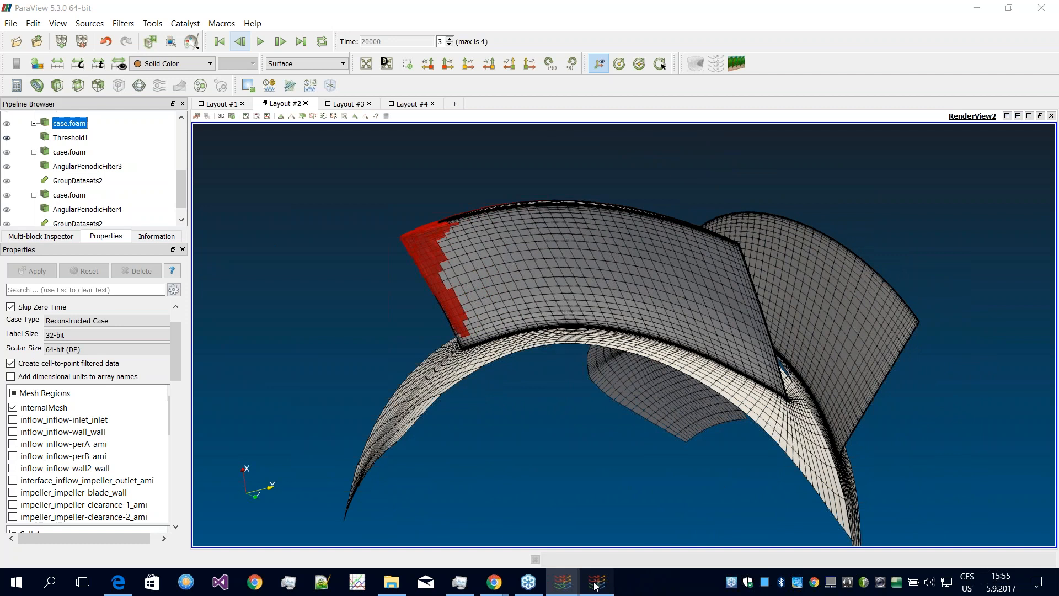
Step: Switch to the ParaView window with the running calculation and maximize its report view
left_click(594, 586)
left_click(561, 586)
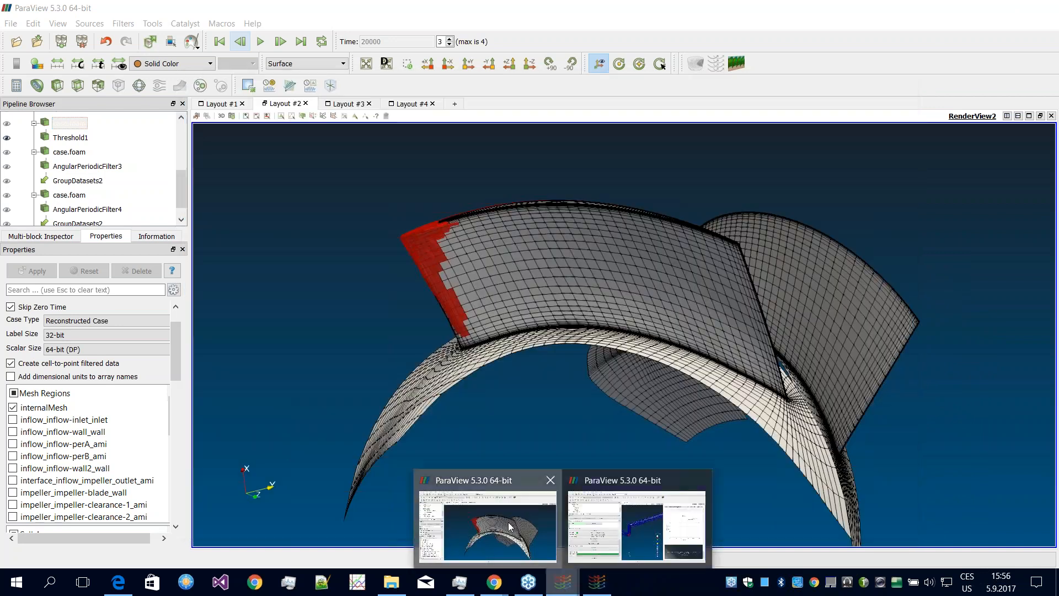
left_click(508, 523)
left_click(561, 584)
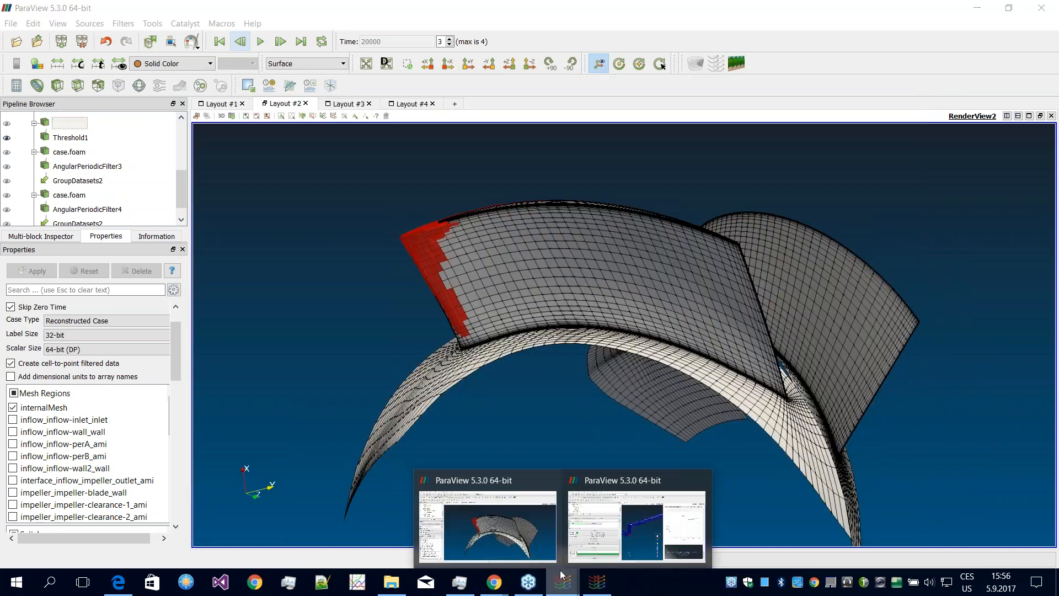
left_click(606, 528)
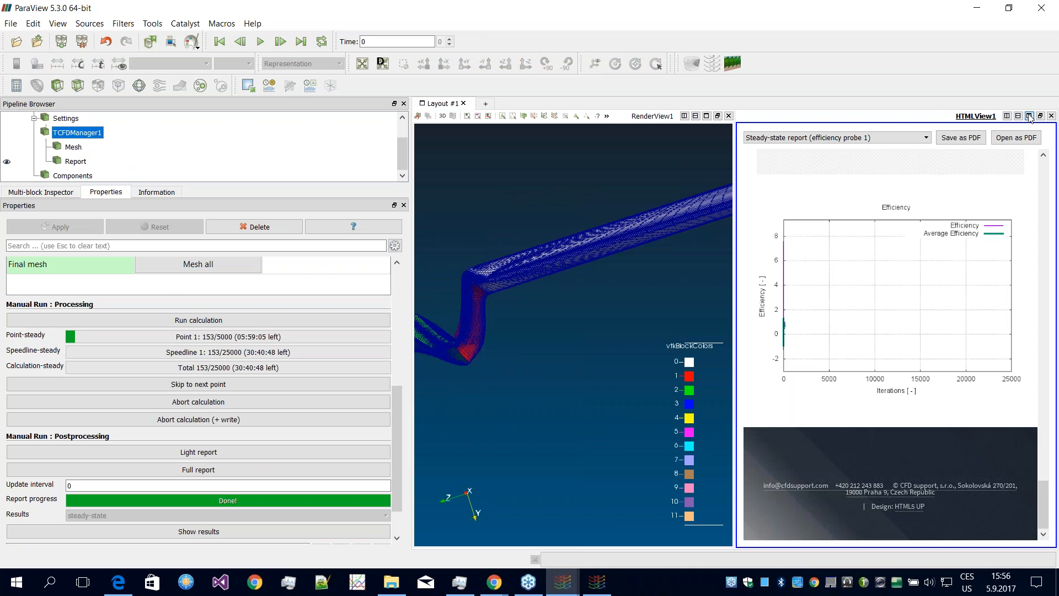
left_click(1029, 115)
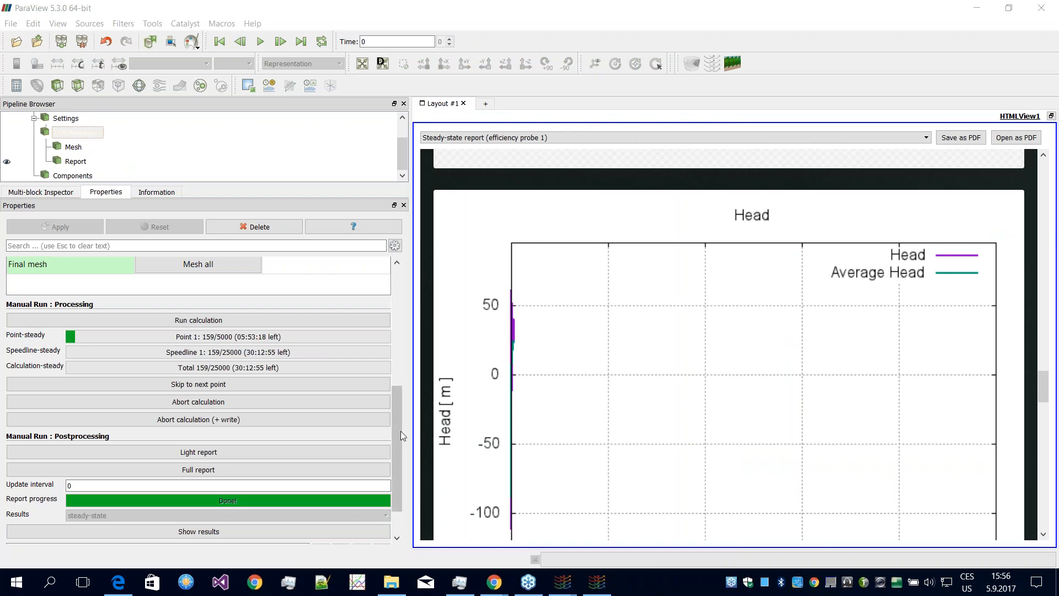
Step: Expand the Components settings of TCFDSource1 and review the geometry source options available for component3
left_click_drag(399, 437, 386, 313)
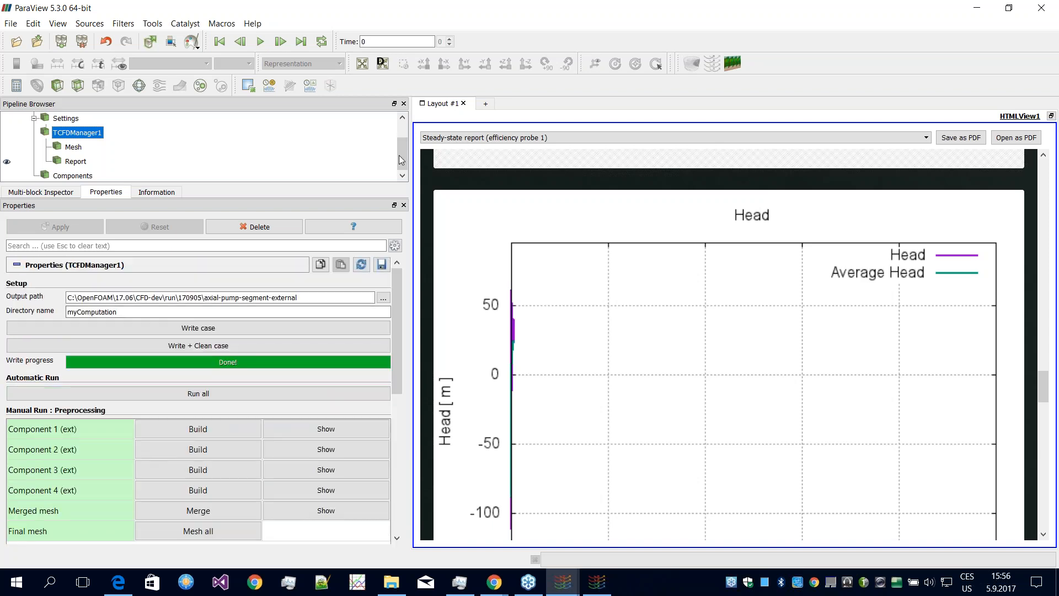
mouse_move(404, 151)
left_mouse_down()
mouse_move(402, 138)
mouse_move(402, 158)
left_mouse_up()
scroll(77, 154, "up", 2)
left_click(61, 134)
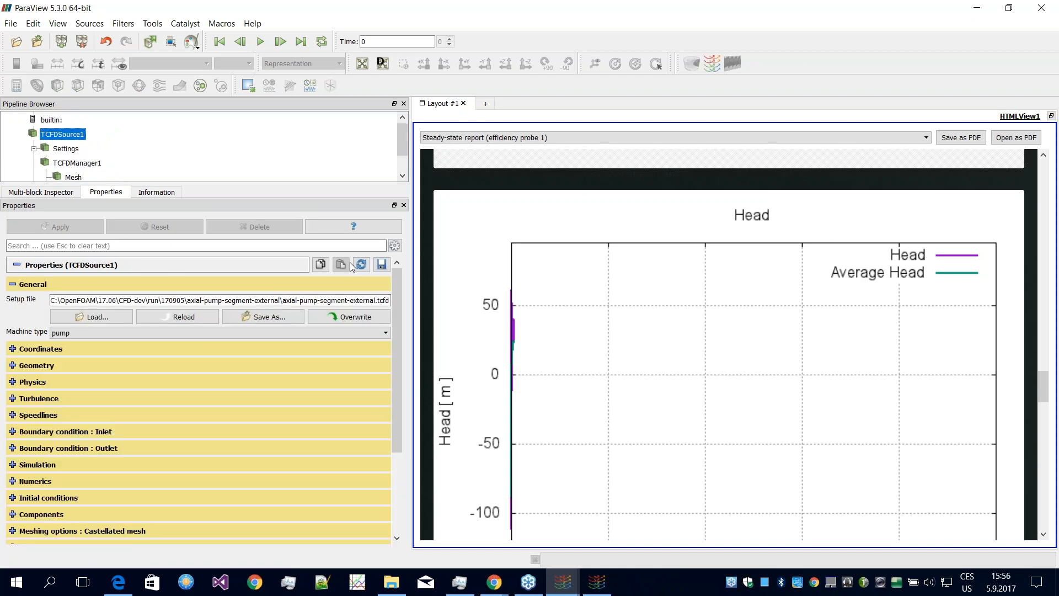
left_click_drag(395, 298, 395, 387)
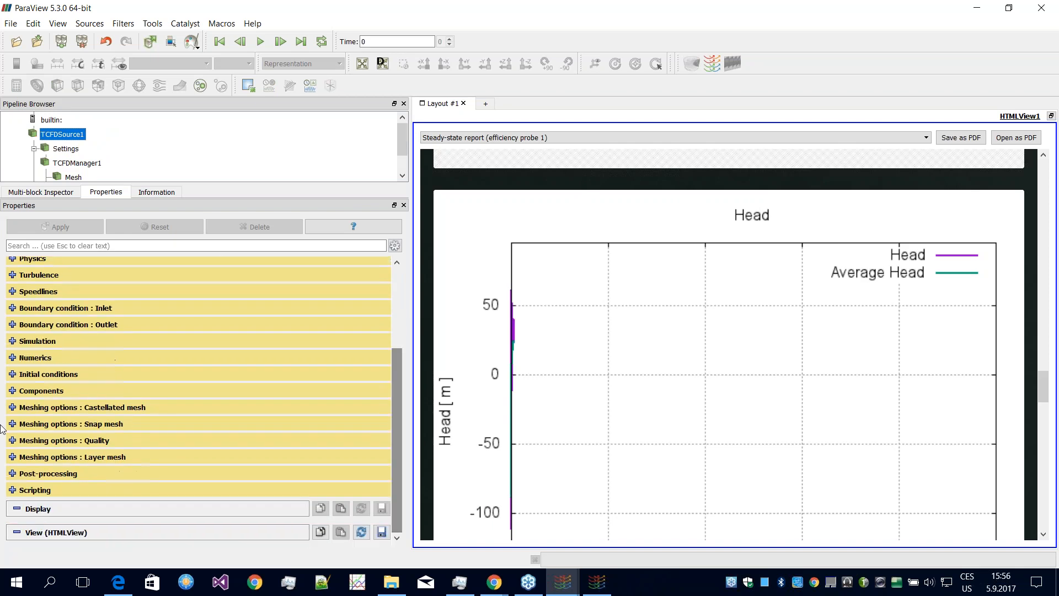
left_click(11, 391)
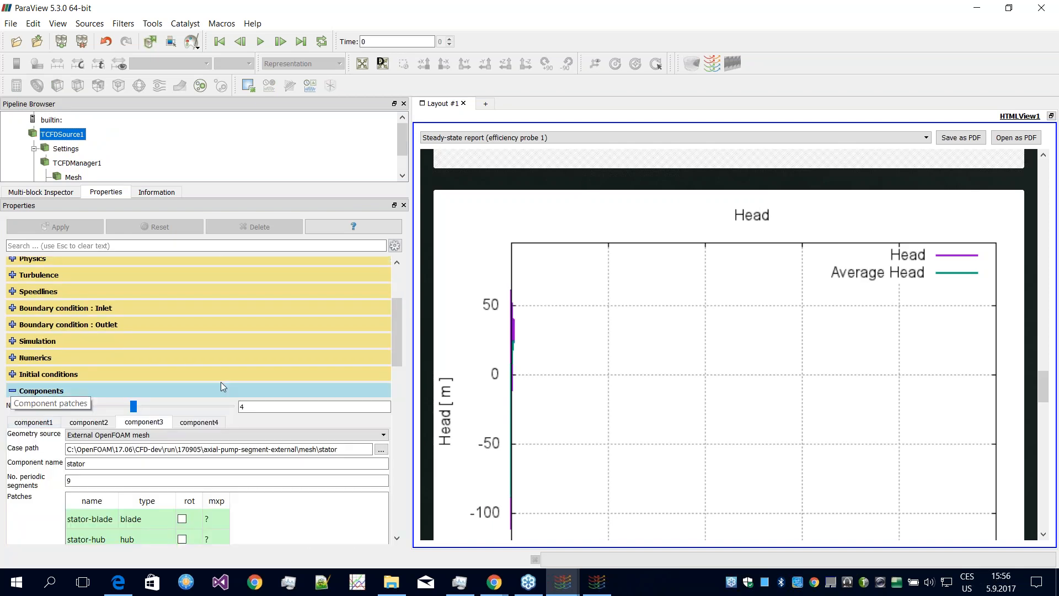
scroll(402, 334, "down", 3)
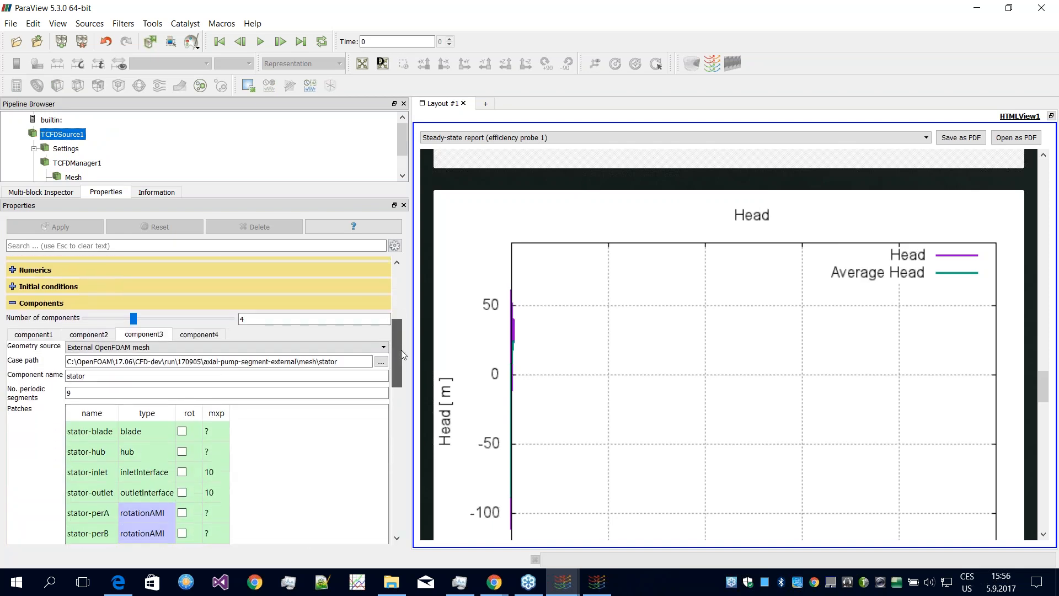
left_click(368, 348)
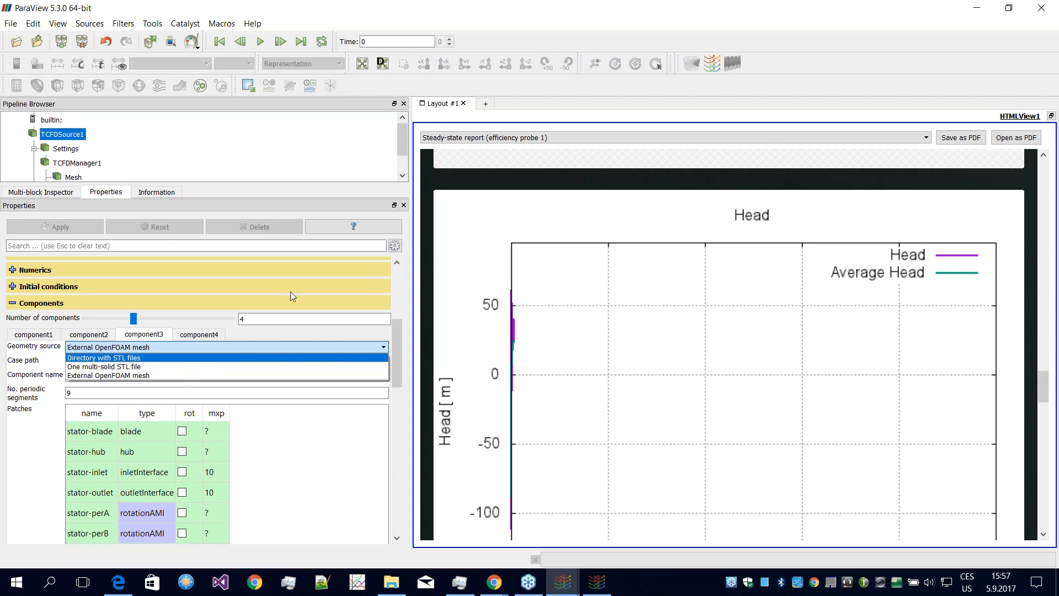
left_click(828, 13)
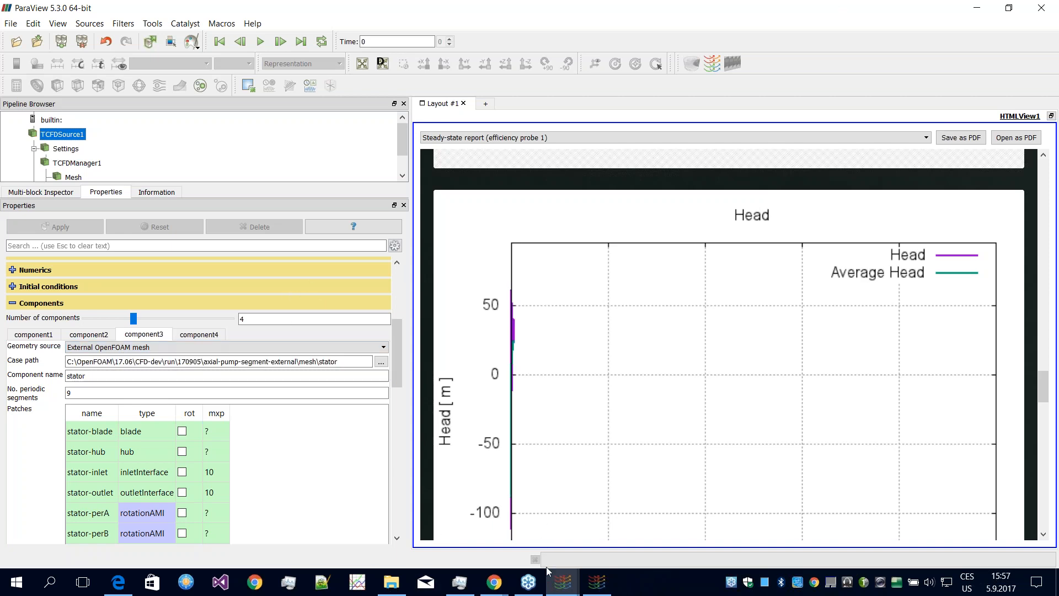
Step: Switch to File Explorer and browse from the report folder up to CFD-dev, viewing the contents of its run folder
left_click(394, 583)
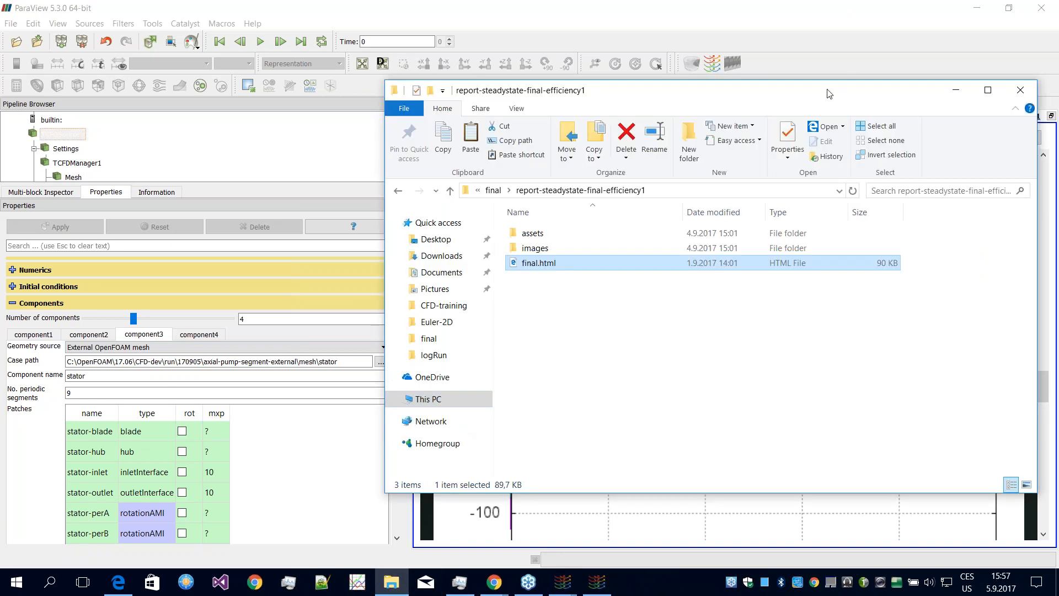
left_click_drag(825, 90, 705, 97)
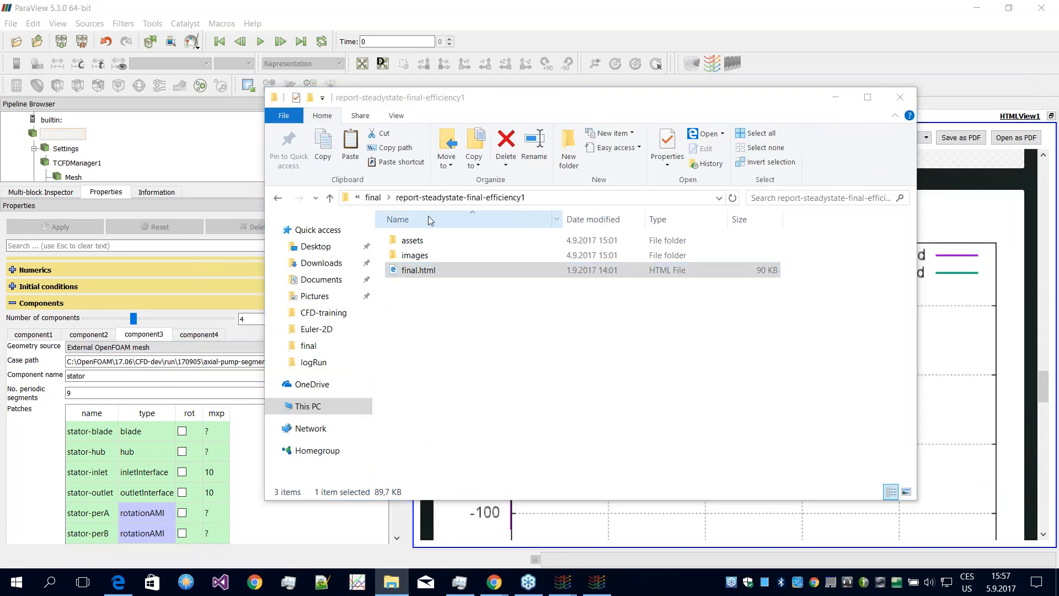
left_click(329, 197)
left_click(330, 198)
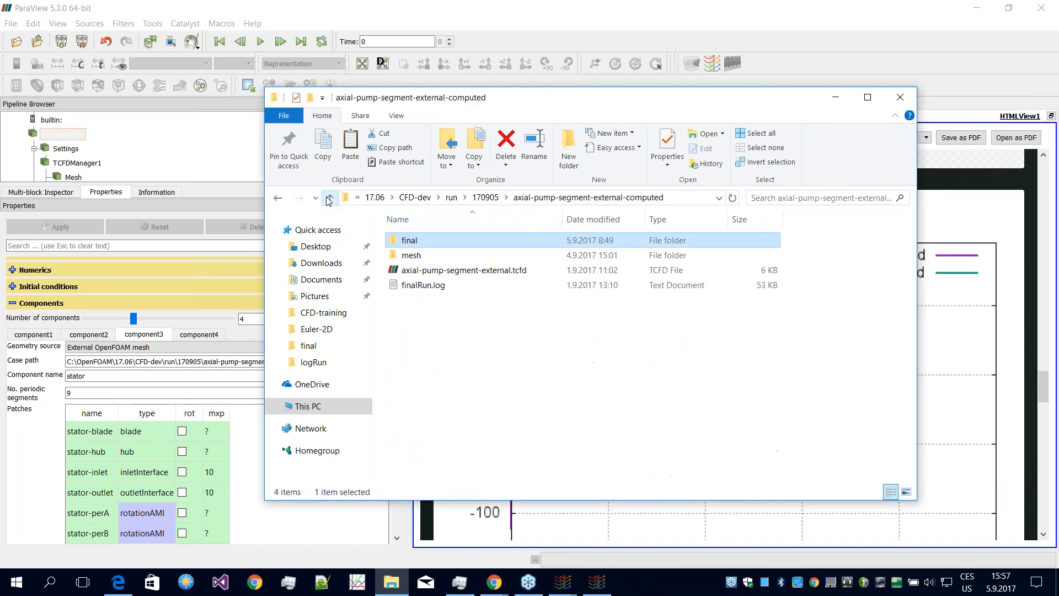
left_click(329, 197)
left_click(330, 198)
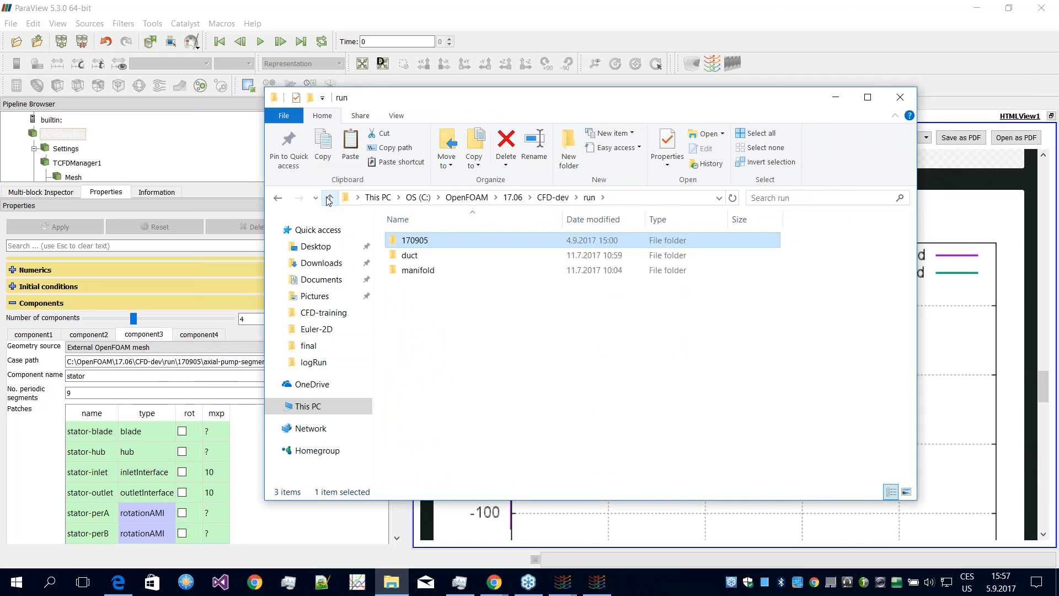
left_click(329, 198)
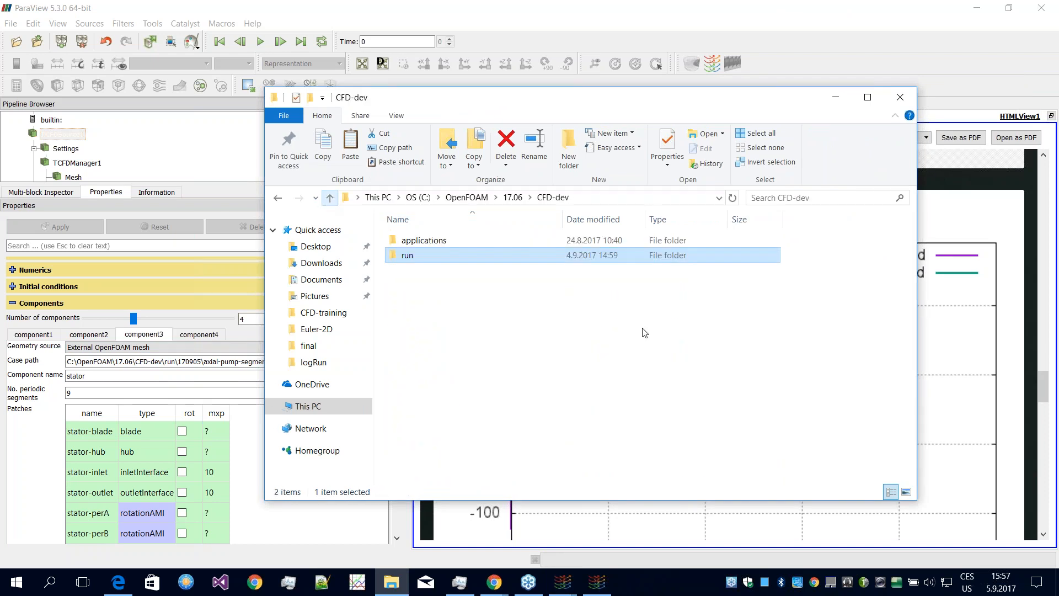
double_click(406, 257)
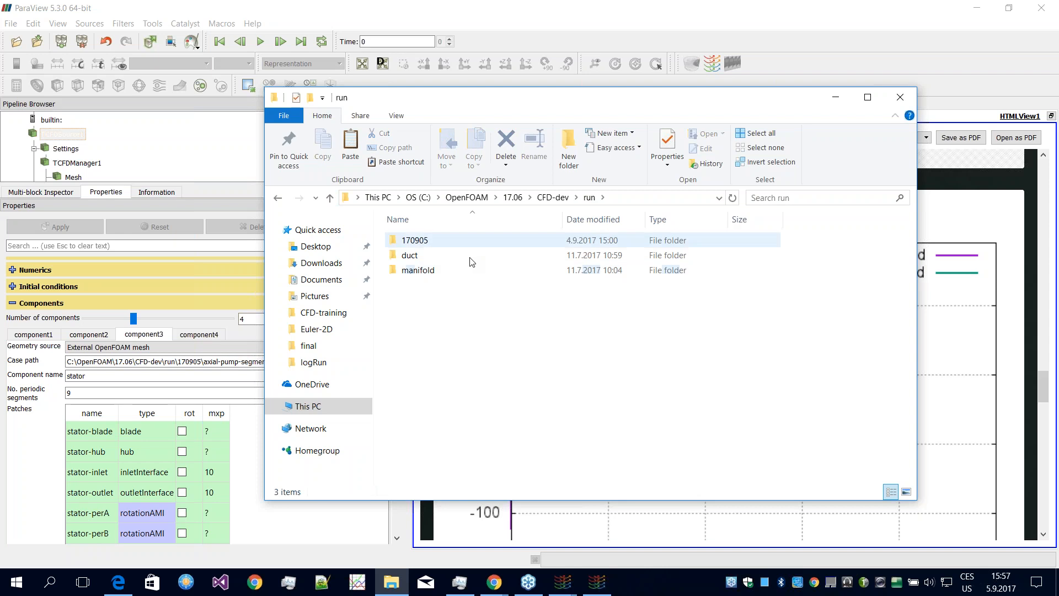
Step: Browse to the training folder under OpenFOAM 17.02, inside CFD-3.0.x and its run folder
left_click(512, 198)
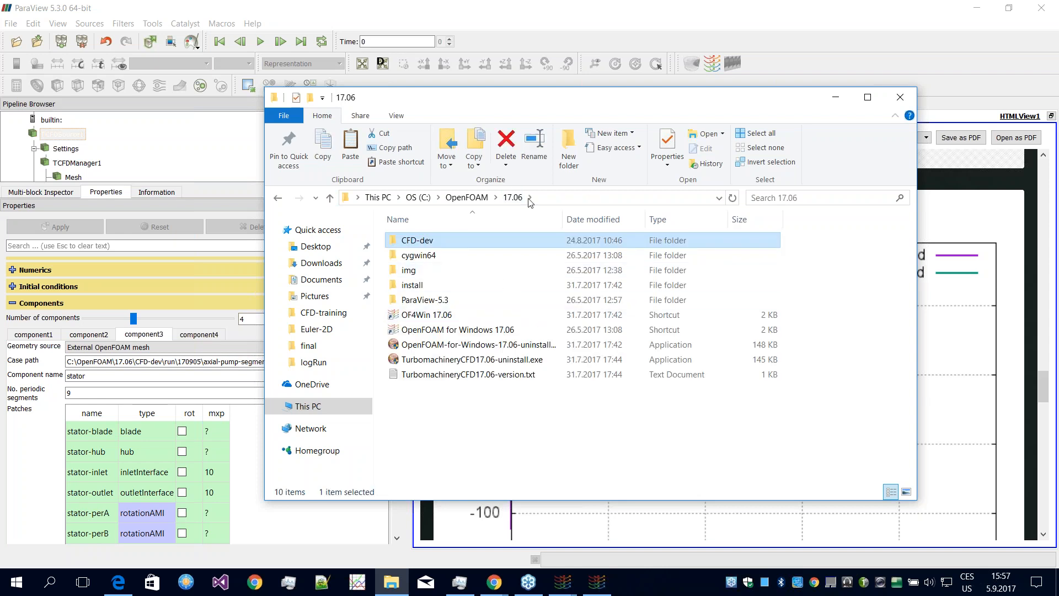
left_click(466, 198)
double_click(442, 231)
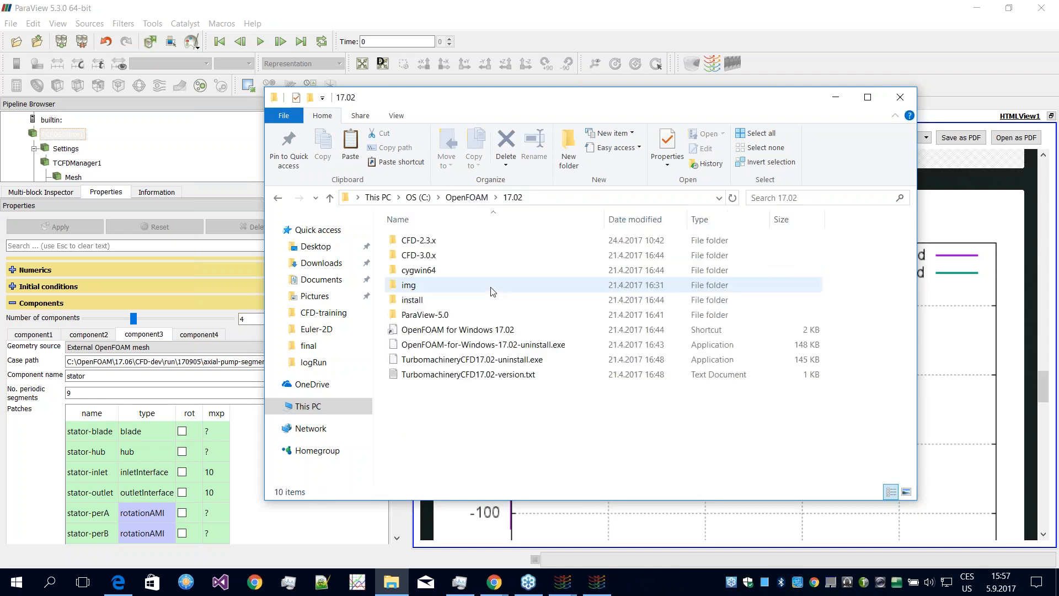
double_click(450, 256)
double_click(409, 240)
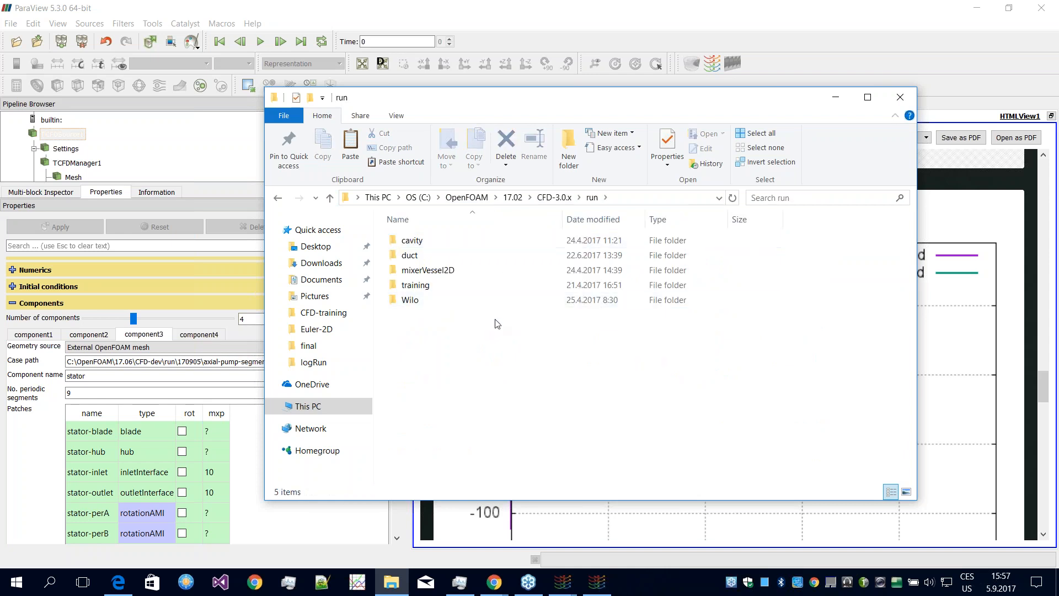
double_click(433, 284)
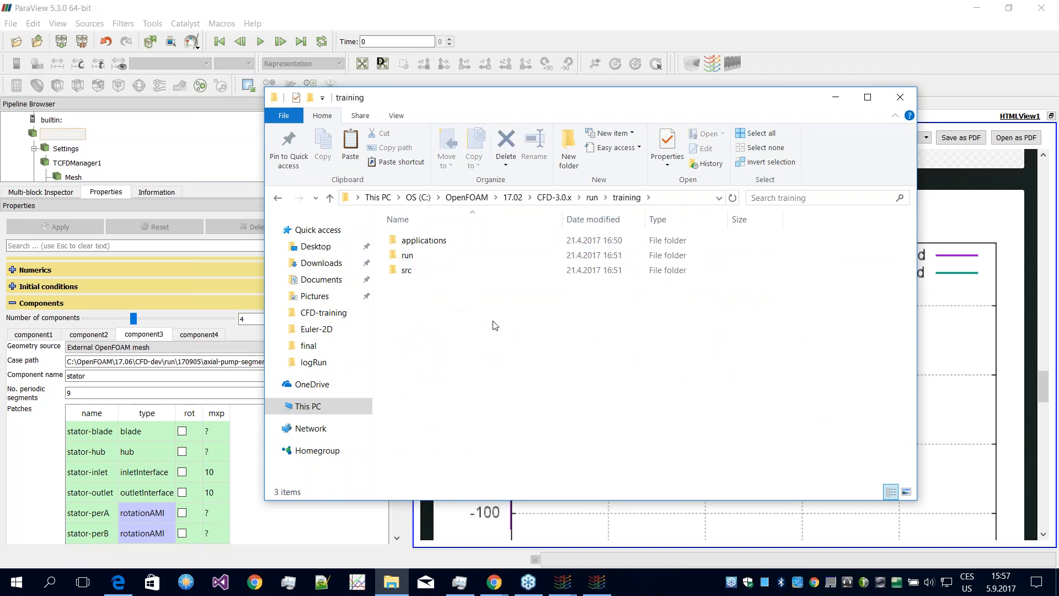
Step: Return to the 17.02 installation folder and minimize File Explorer
left_click(330, 198)
left_click(330, 198)
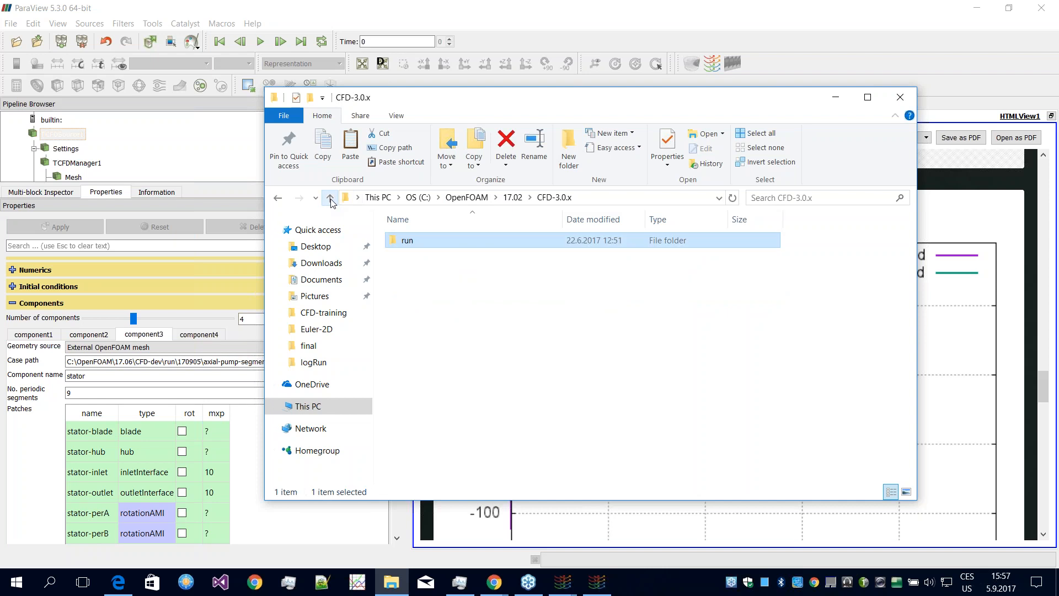
left_click(330, 197)
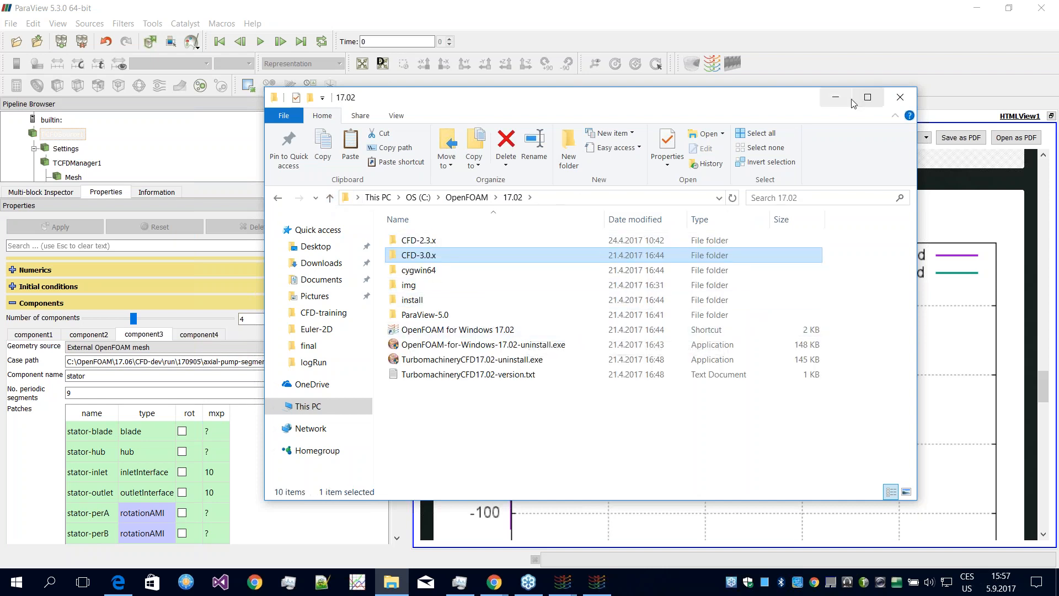
left_click(837, 98)
Step: Switch to the Chrome window with the Axial Pump tutorial page and go back to the list of tutorial cases
left_click(495, 582)
left_click(533, 530)
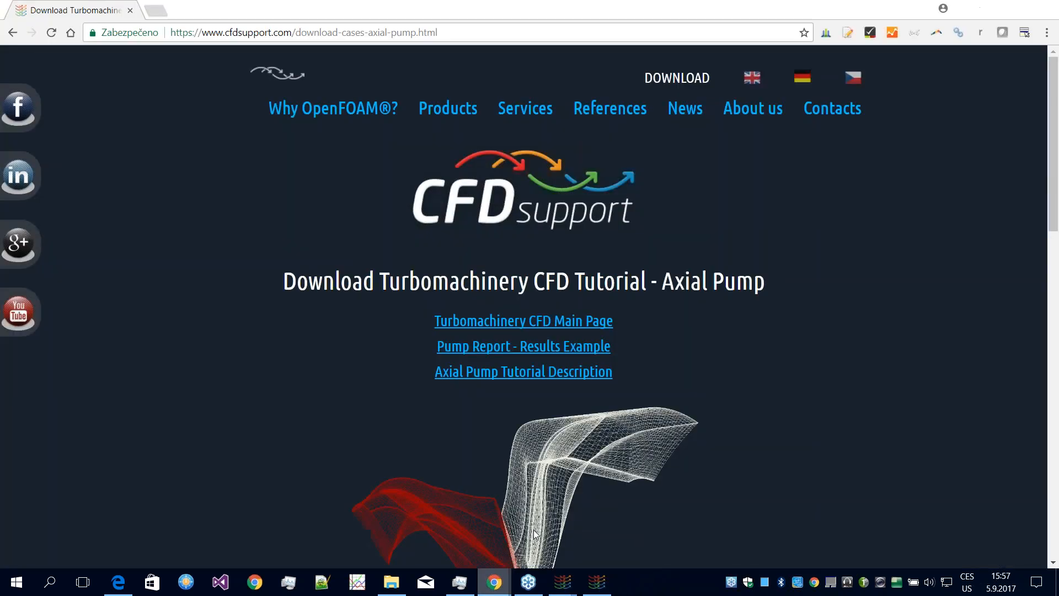
left_click(10, 33)
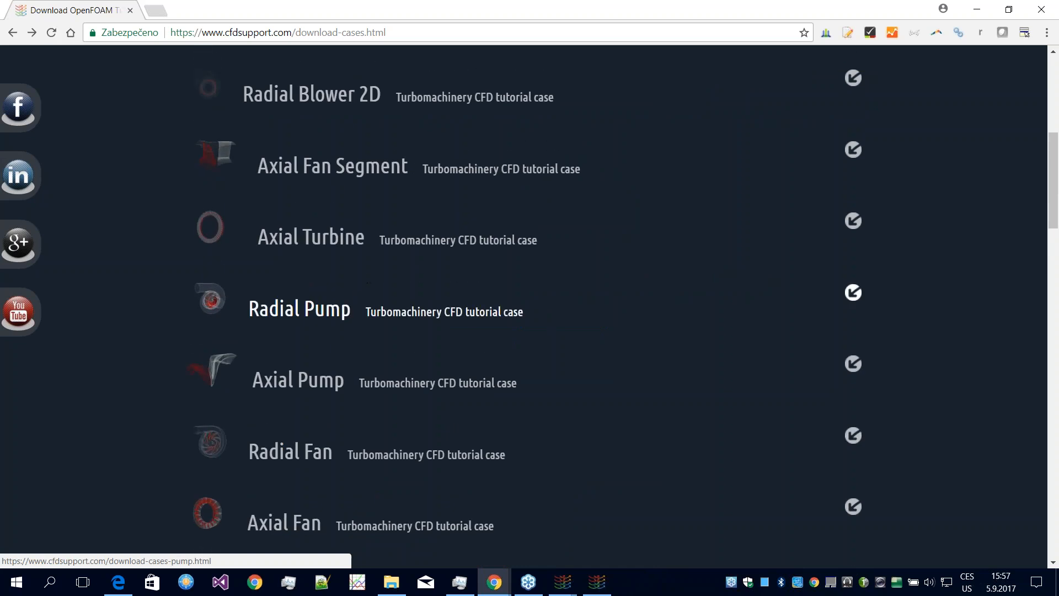
Step: Open the Radial Pump tutorial case page and review its file details, tutorial features and download form
left_click(348, 311)
scroll(556, 247, "down", 2)
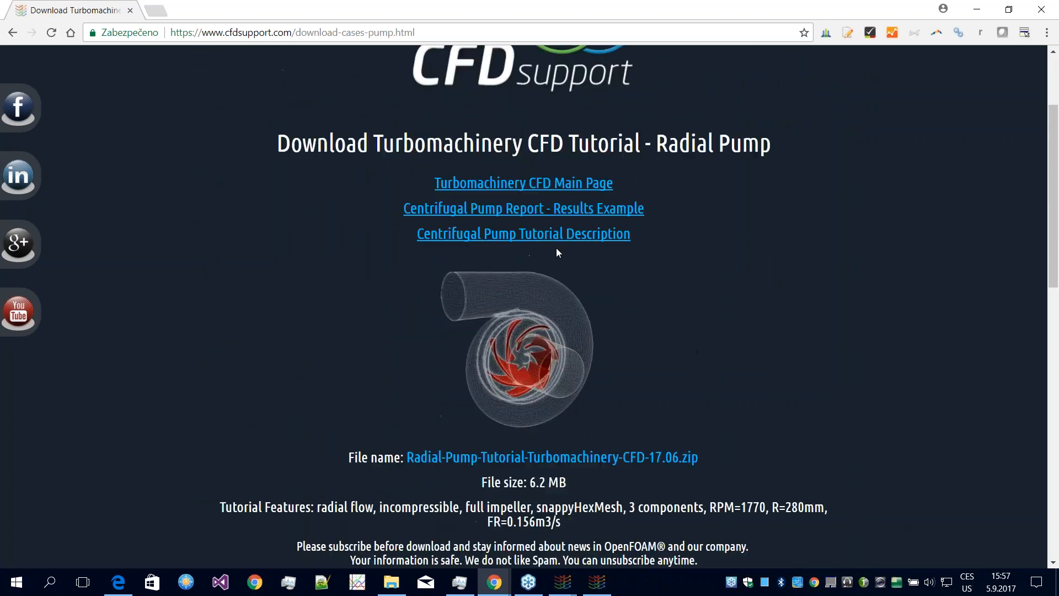
scroll(629, 243, "down", 3)
scroll(524, 304, "down", 6)
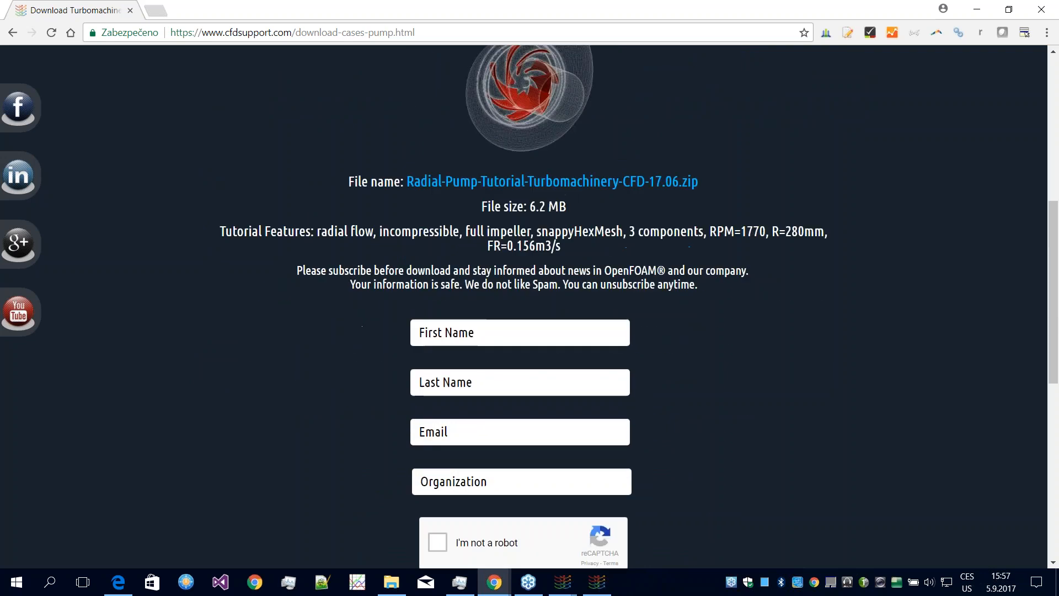
scroll(524, 303, "up", 7)
scroll(579, 502, "up", 3)
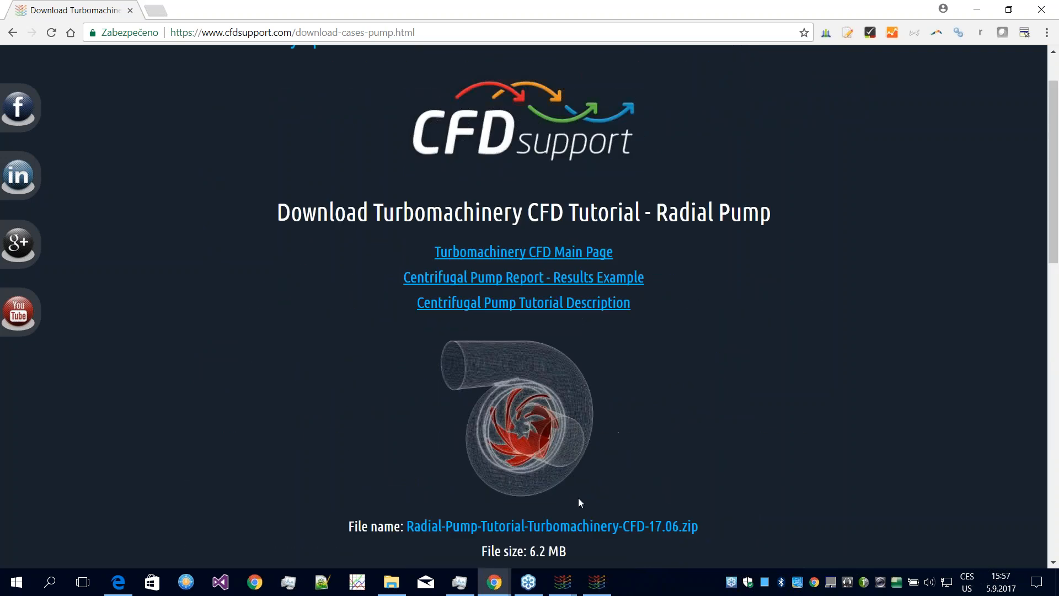
left_click(597, 582)
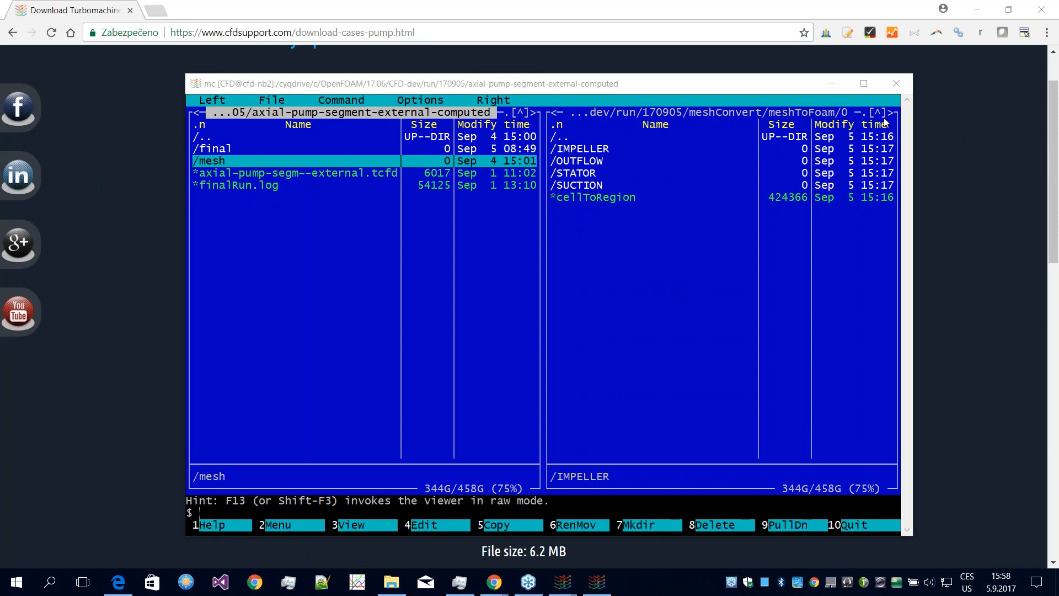
left_click(832, 83)
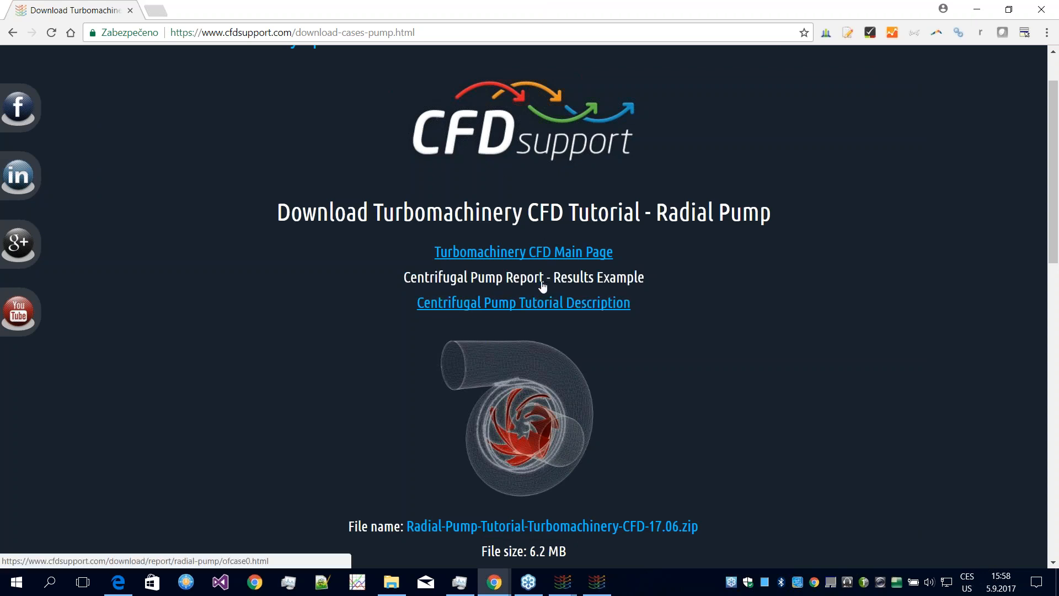
Step: Open the Centrifugal Pump Tutorial Description and read through the study down to the list of other Turbomachinery CFD tutorial examples
left_click(577, 303)
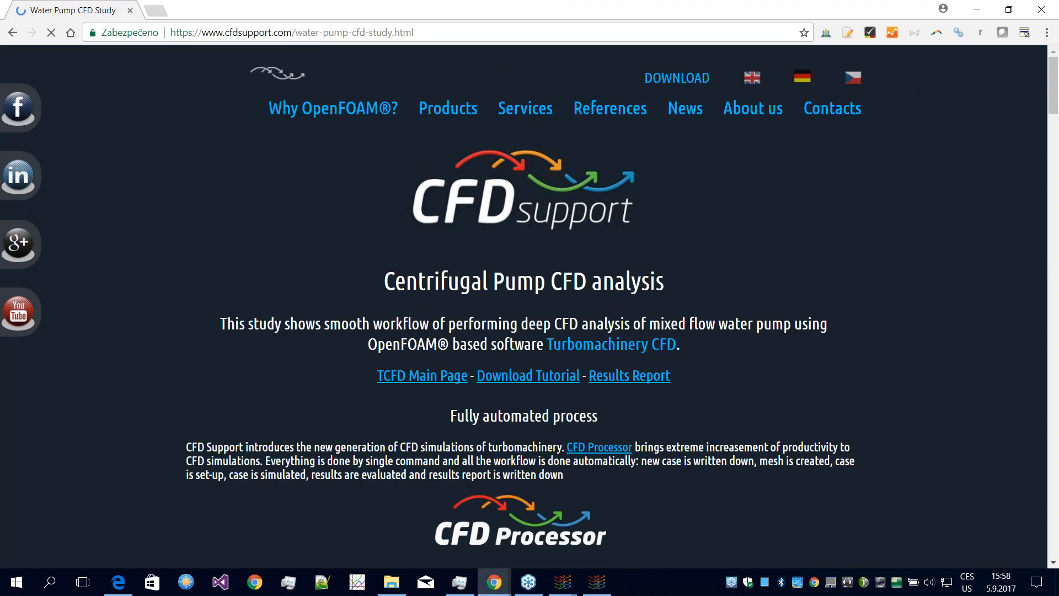
scroll(530, 303, "down", 1)
scroll(529, 303, "down", 3)
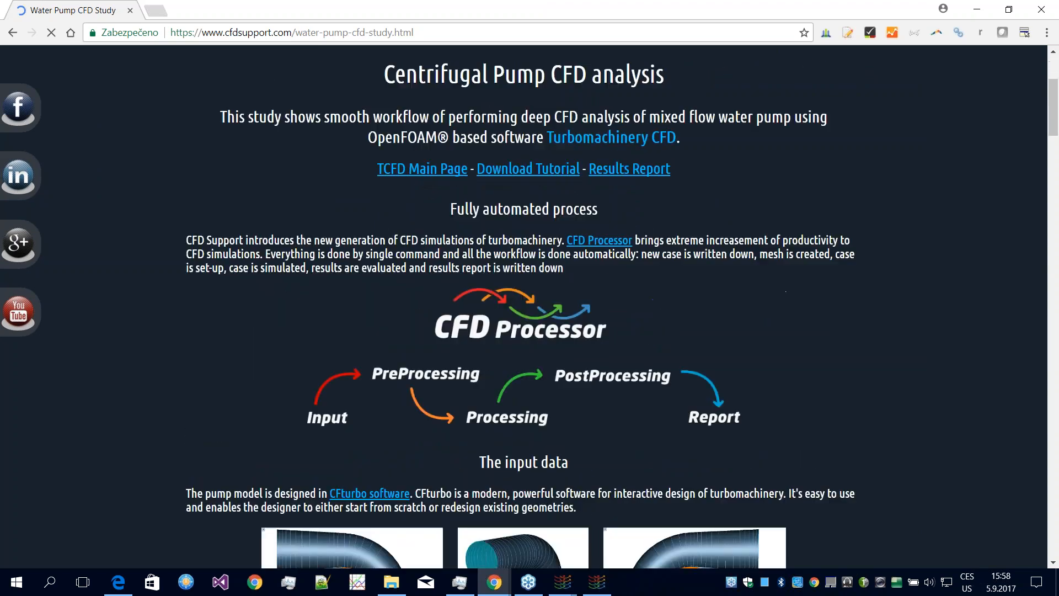
scroll(530, 304, "down", 6)
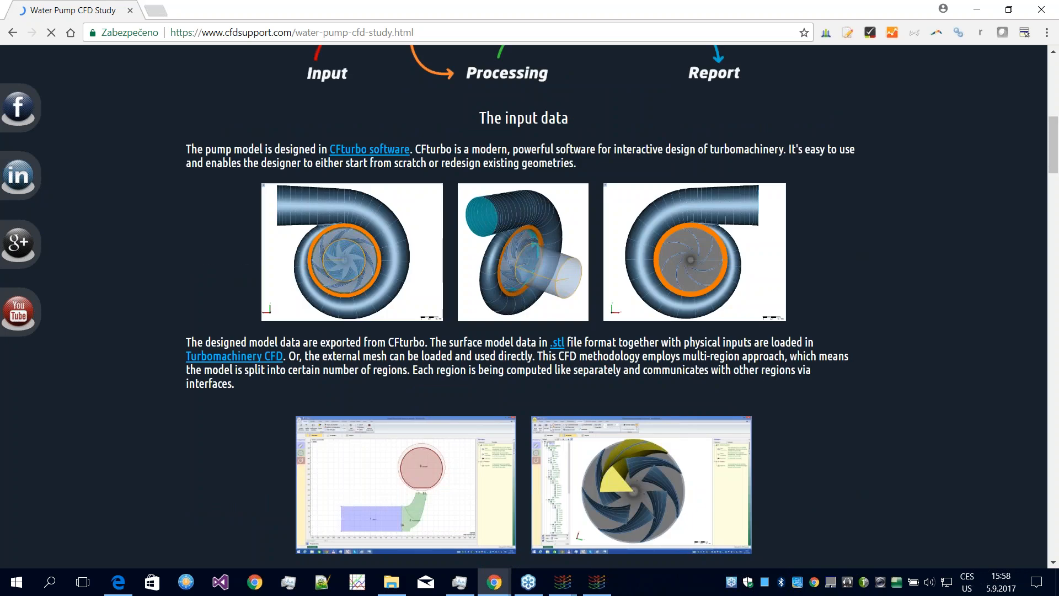
scroll(529, 303, "down", 13)
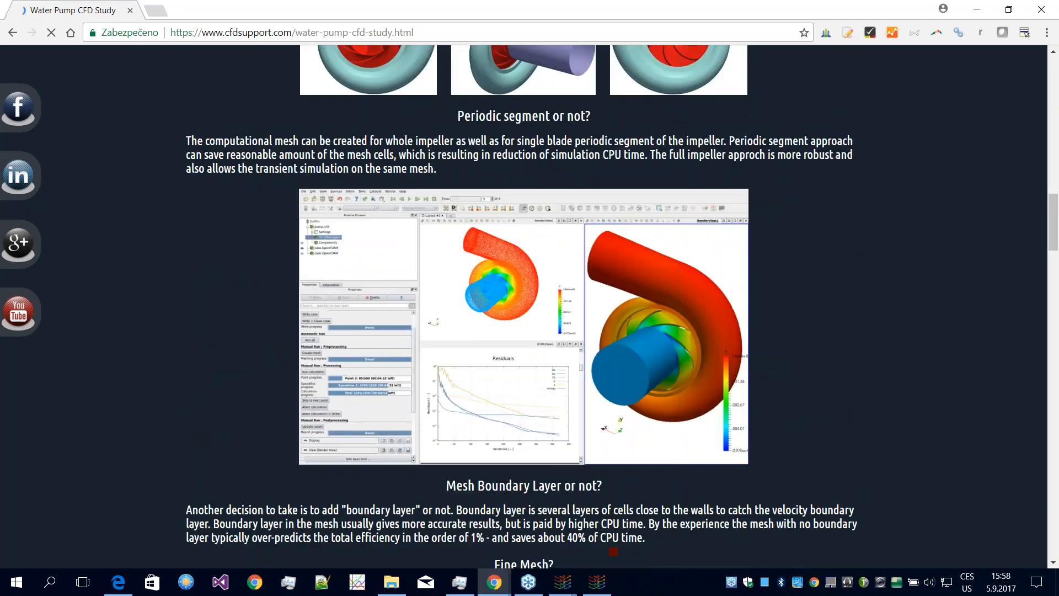
scroll(410, 177, "up", 2)
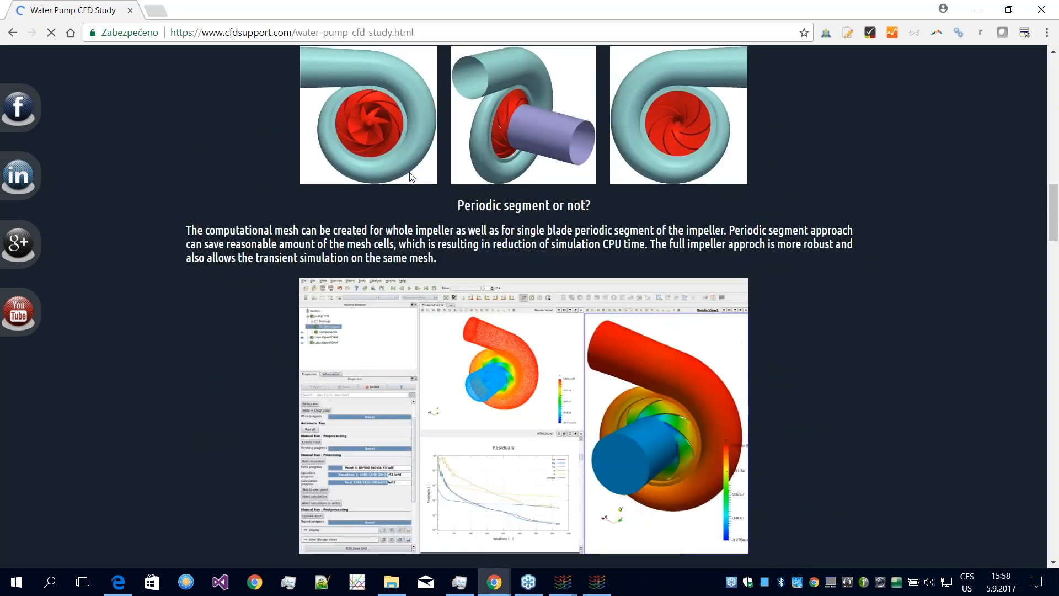
scroll(410, 176, "down", 8)
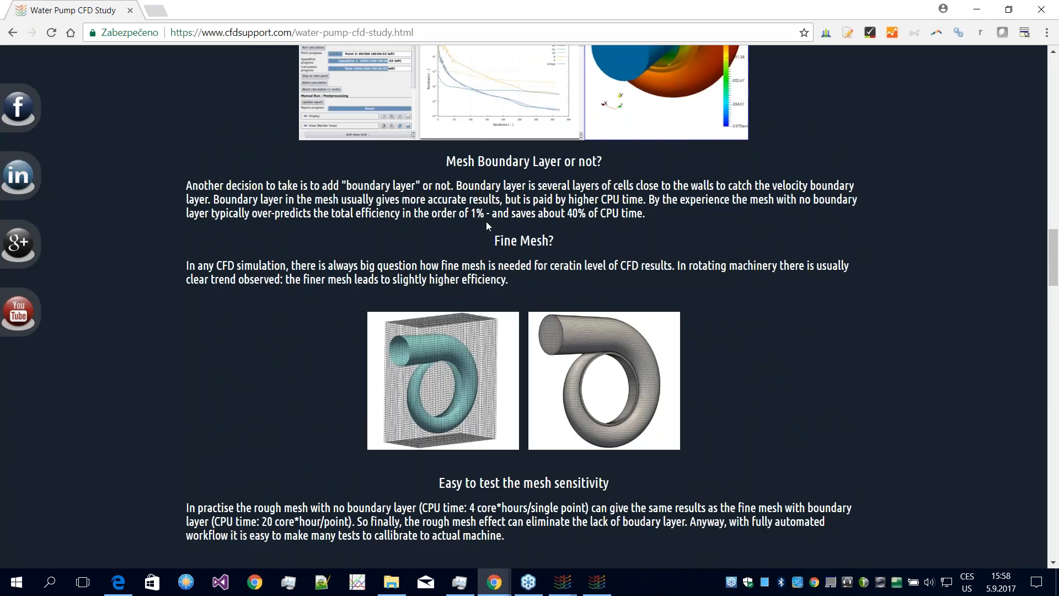
scroll(422, 364, "down", 5)
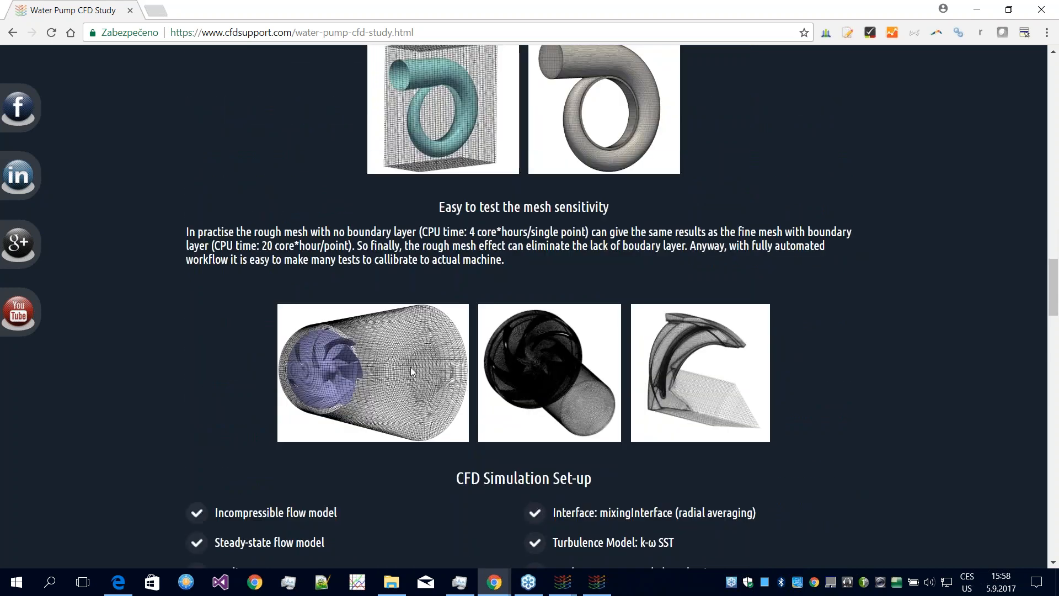
scroll(410, 366, "down", 4)
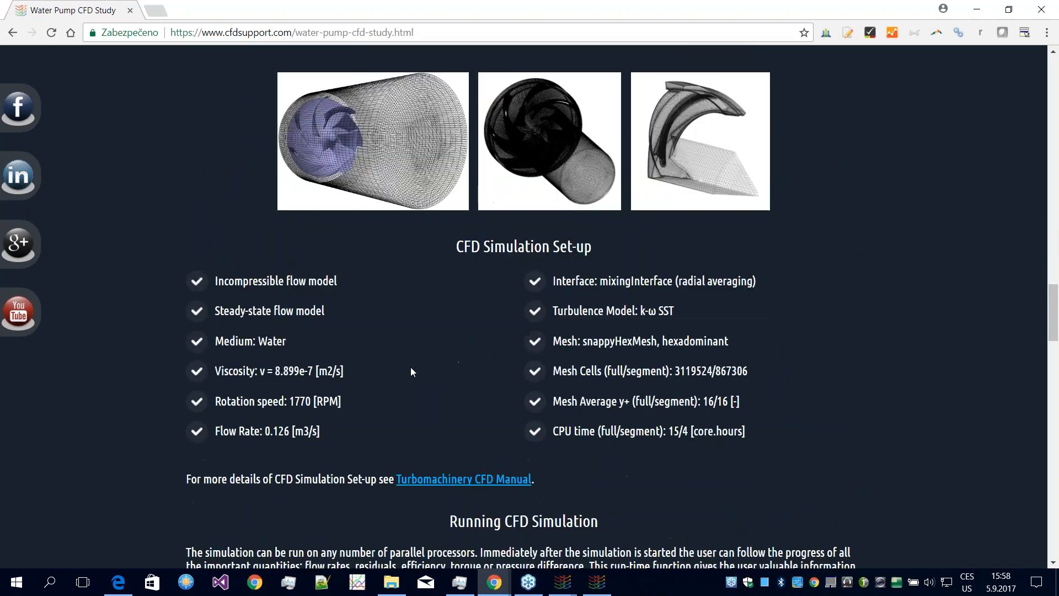
scroll(410, 367, "down", 7)
scroll(530, 307, "down", 3)
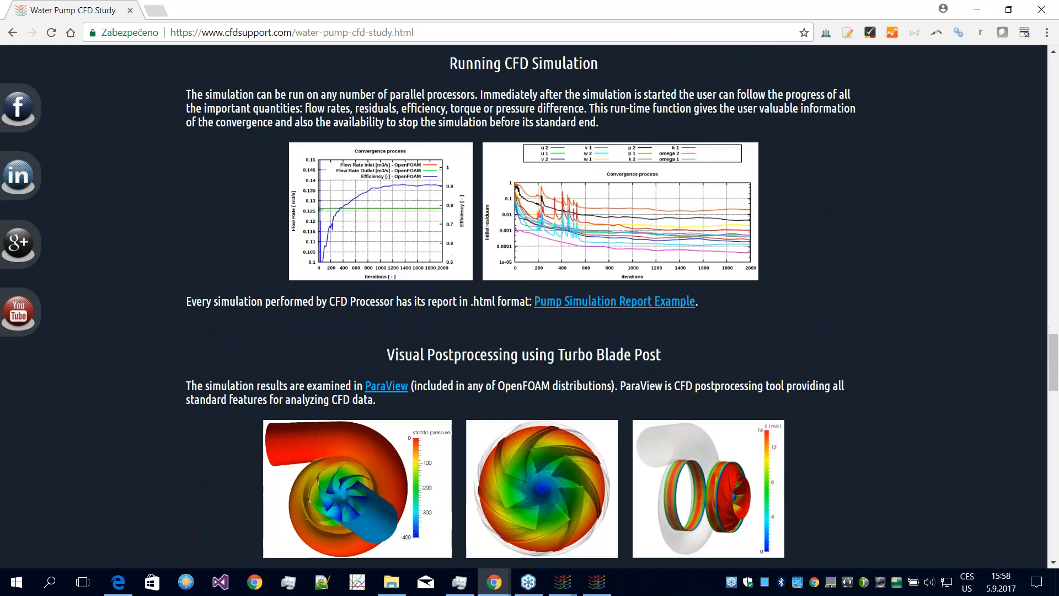
scroll(428, 358, "down", 9)
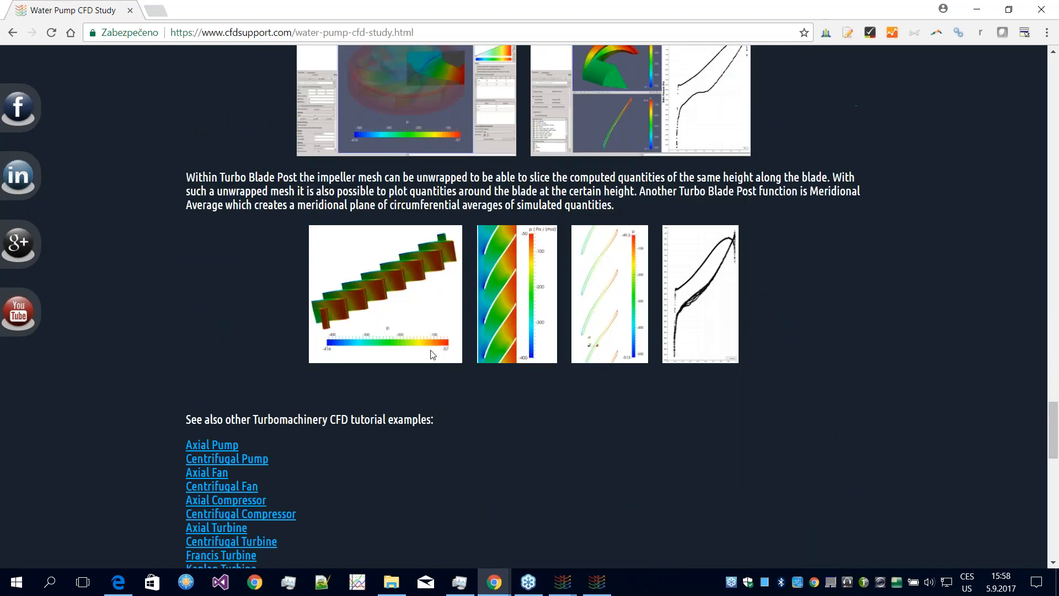
scroll(429, 353, "down", 4)
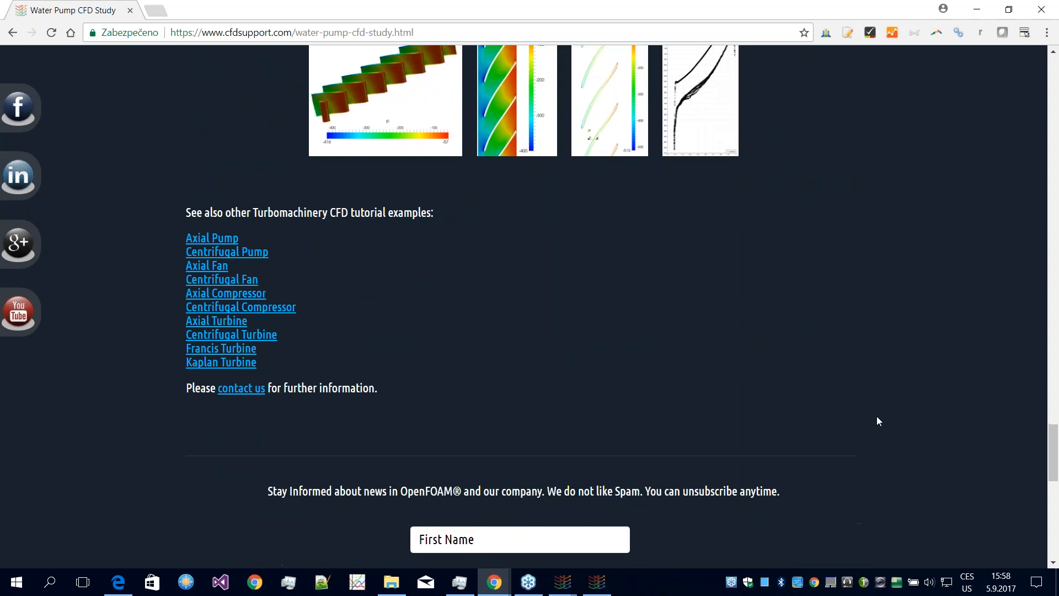
scroll(838, 386, "up", 1)
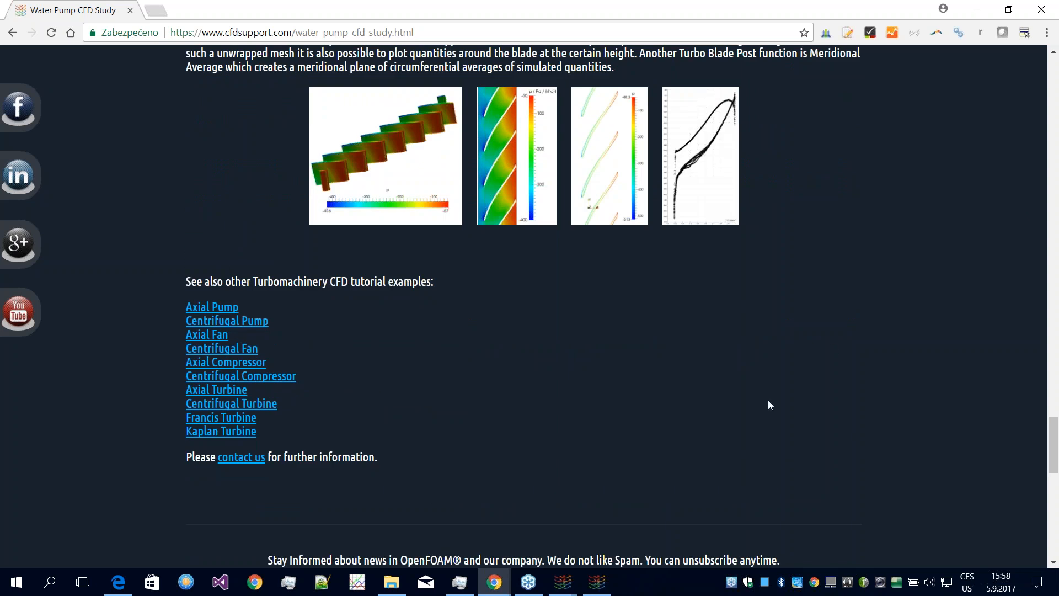
Step: Switch to the ParaView window with the blade mesh in Layout #2, inspect the mesh from a slightly different angle, and show the desktop
mouse_move(564, 588)
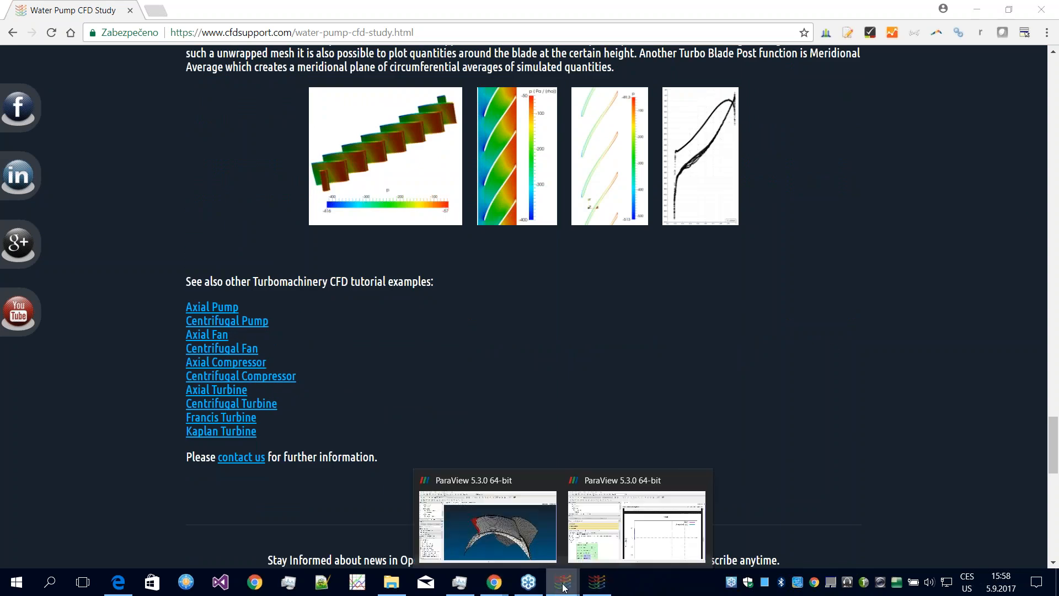
left_click(530, 535)
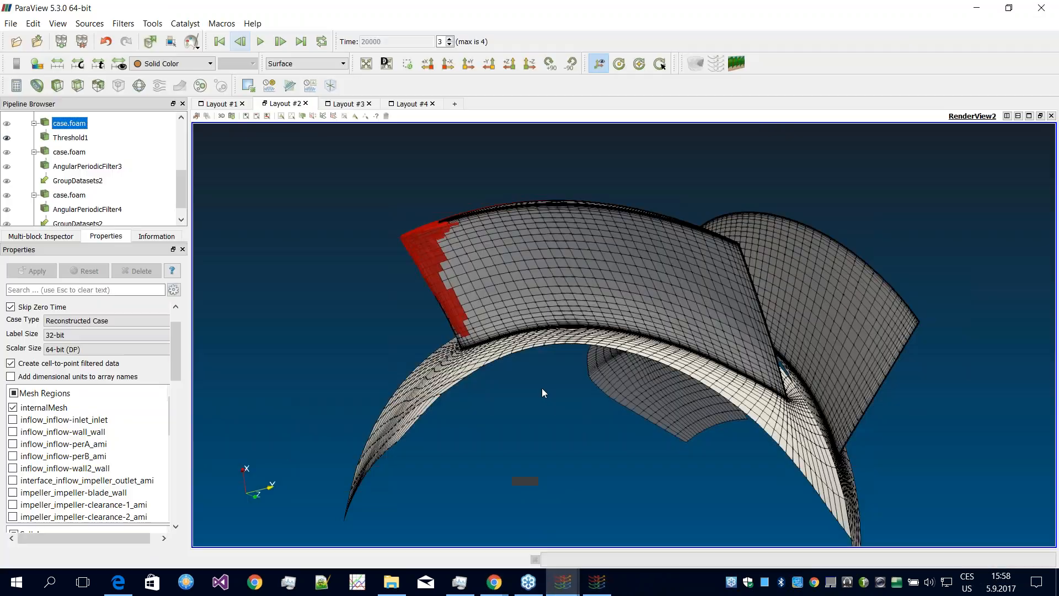
left_click_drag(544, 380, 572, 379)
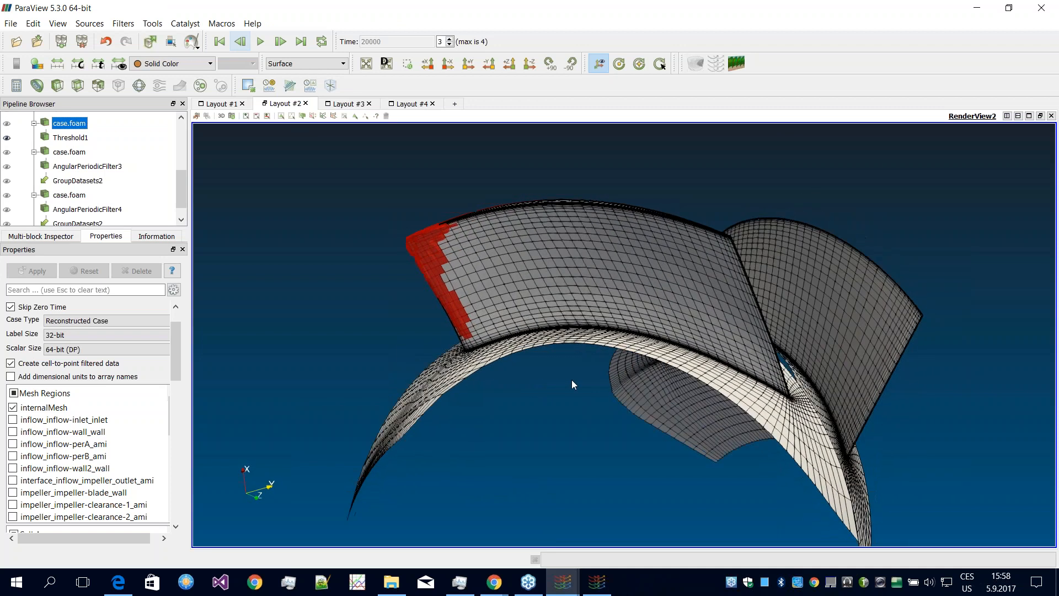
key("super+d")
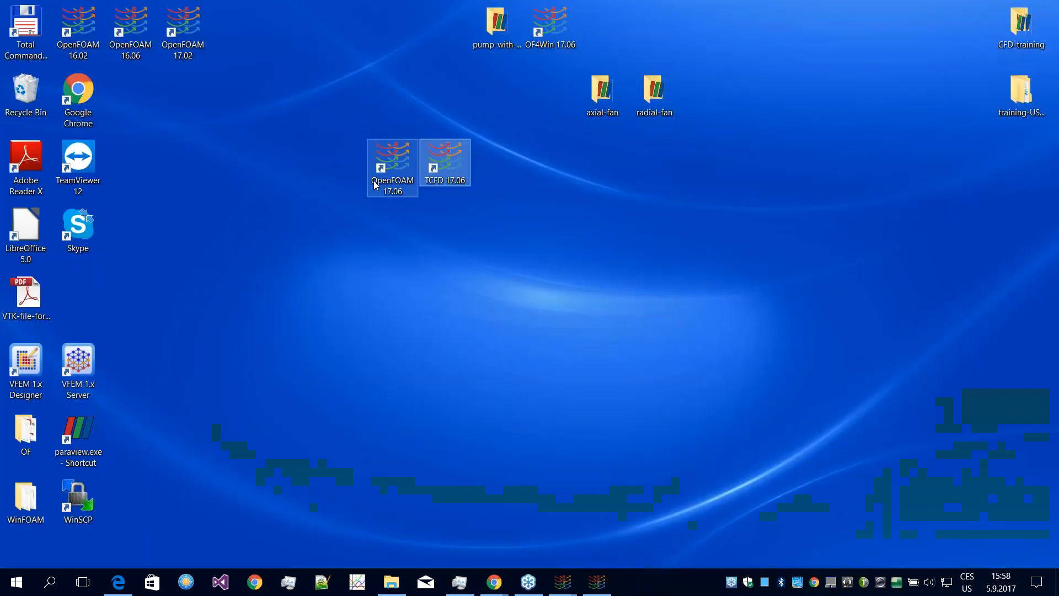
Step: Launch the OpenFOAM 17.06 terminal, enlarge its window and start the mc file manager
double_click(392, 165)
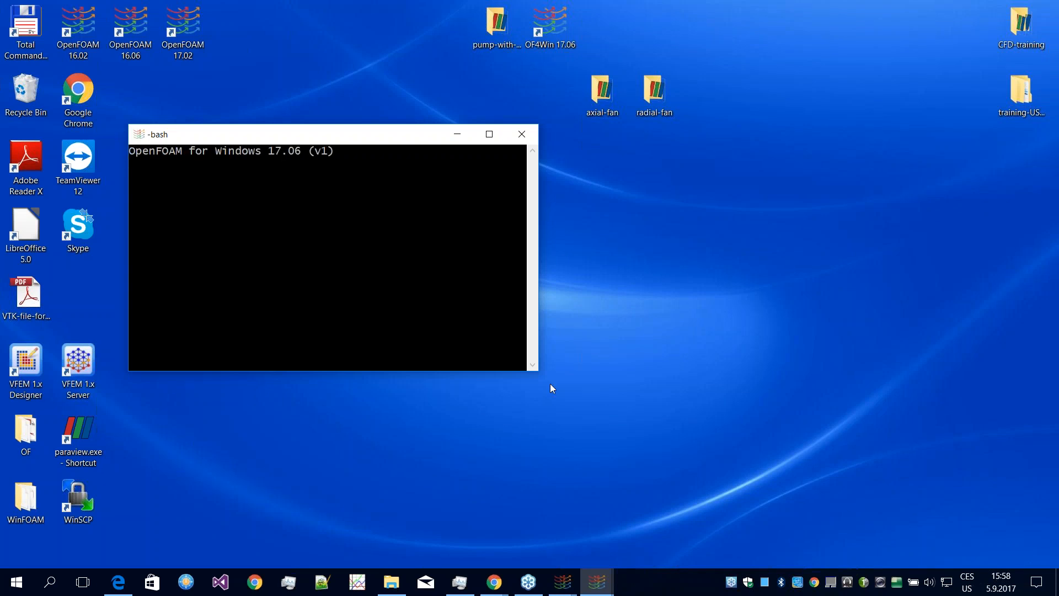
left_click_drag(540, 373, 698, 476)
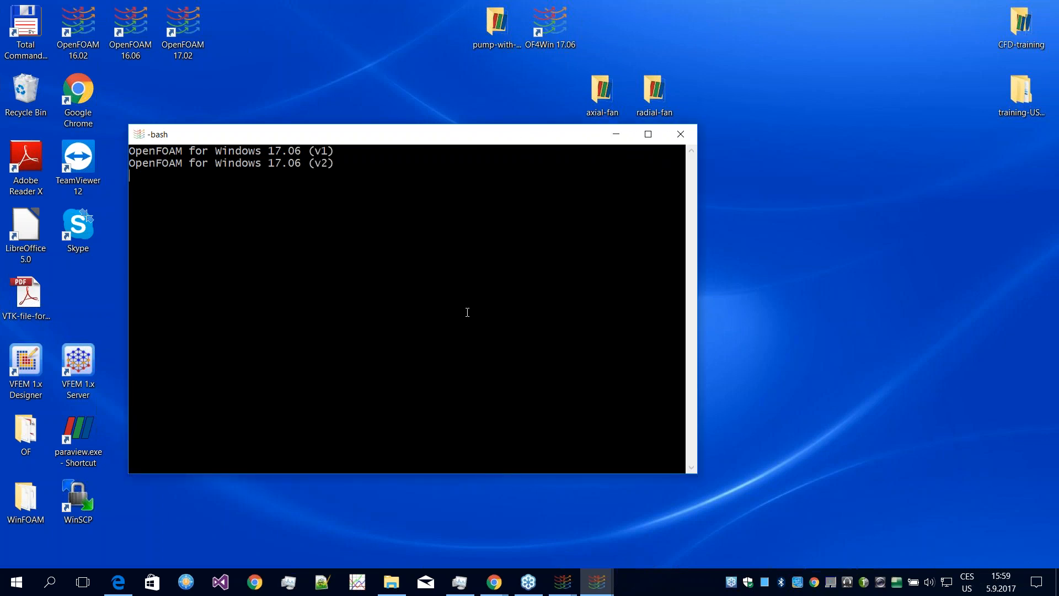
type("mc")
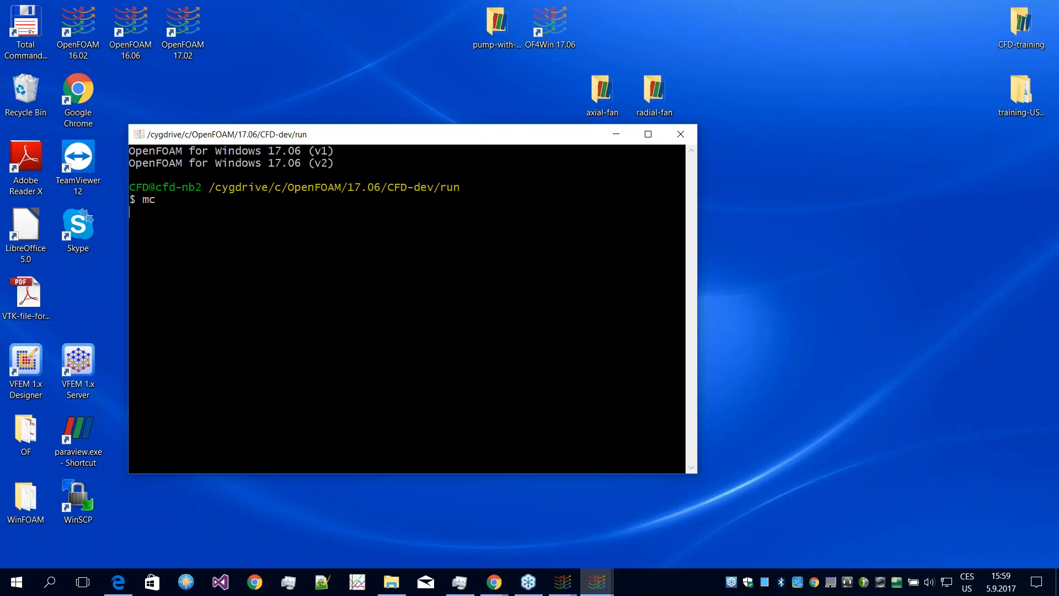
Step: Switch to the ParaView window with the blade mesh and inspect the mesh from another angle
left_click(563, 585)
left_click(498, 531)
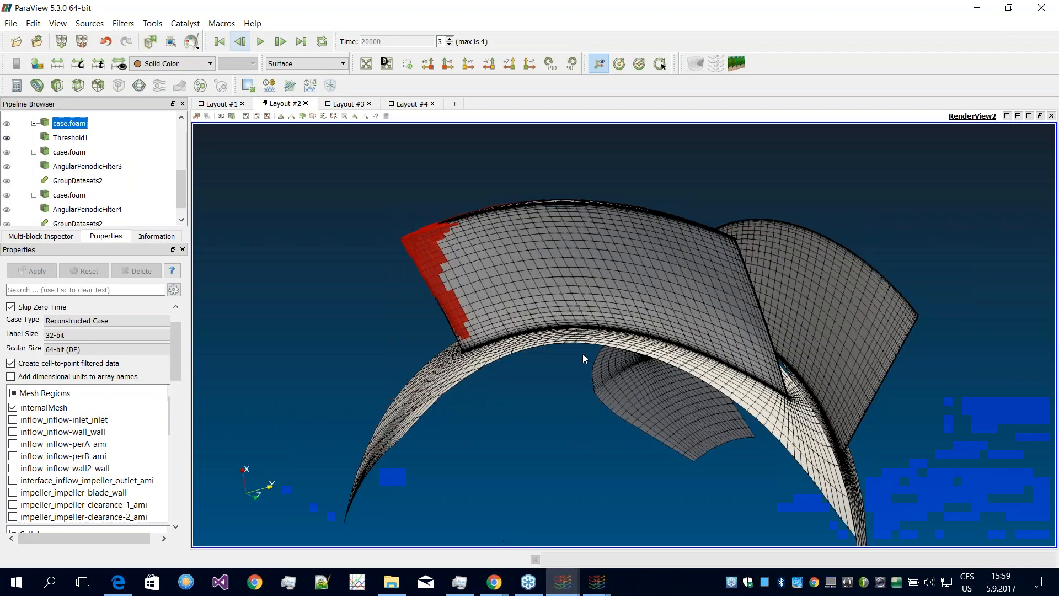
left_click_drag(617, 362, 792, 357)
Step: Return to the mc file manager and browse to the 170905/axial-pump-segment-external/mesh/impeller folder
key("alt+Tab")
key("Down")
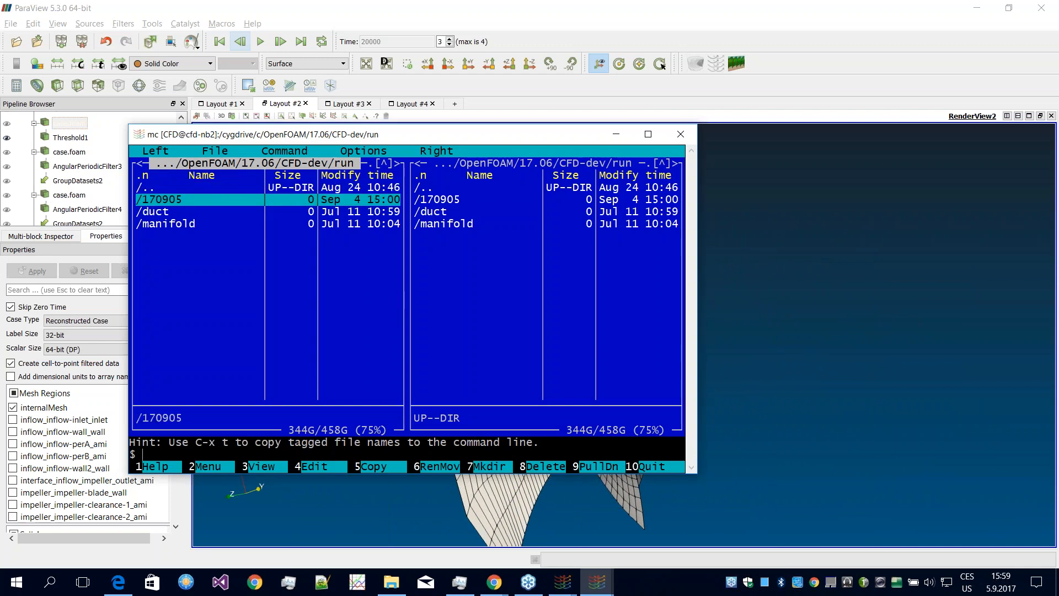
key("Return")
key("Down")
key("Return")
key("Return")
key("Return")
key("Down")
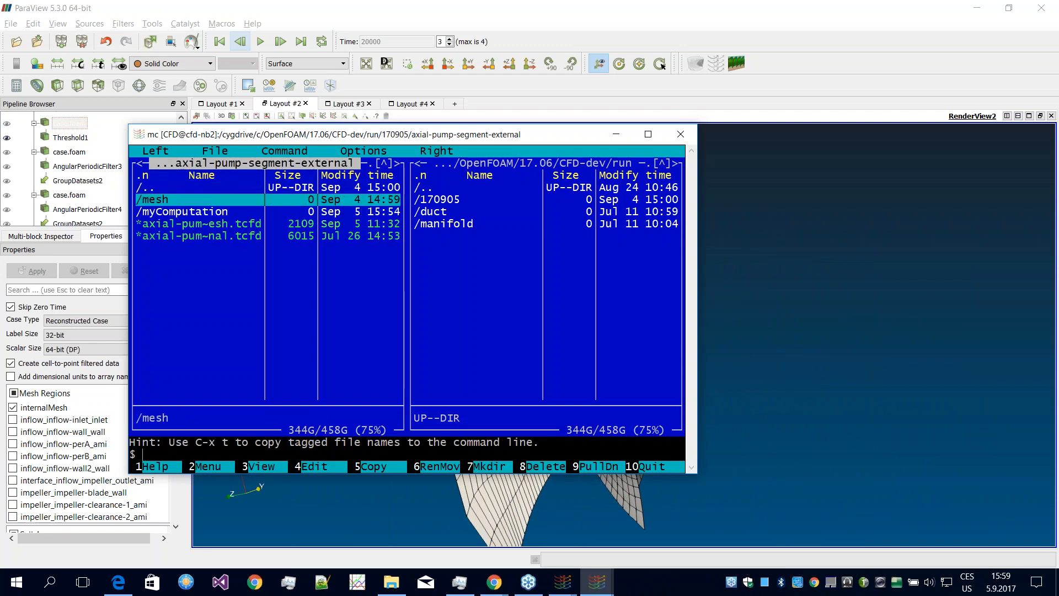
key("Return")
key("Down")
key("Return")
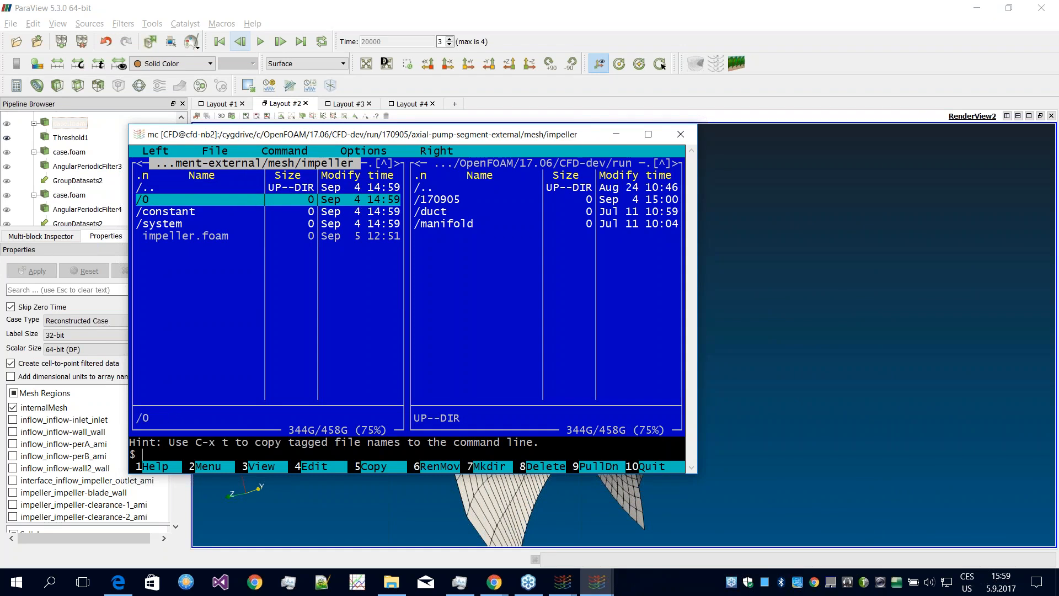
key("ctrl+o")
key("ctrl+o")
type("arg")
key("BackSpace")
key("BackSpace")
key("BackSpace")
key("ctrl+o")
key("ctrl+o")
type("ar")
left_click(391, 592)
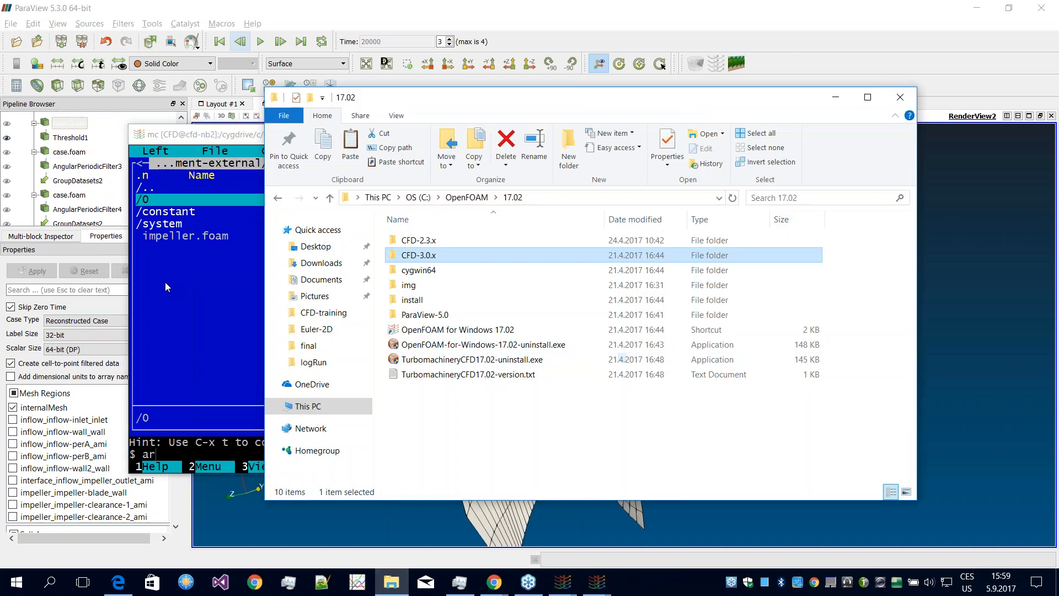
left_click(165, 282)
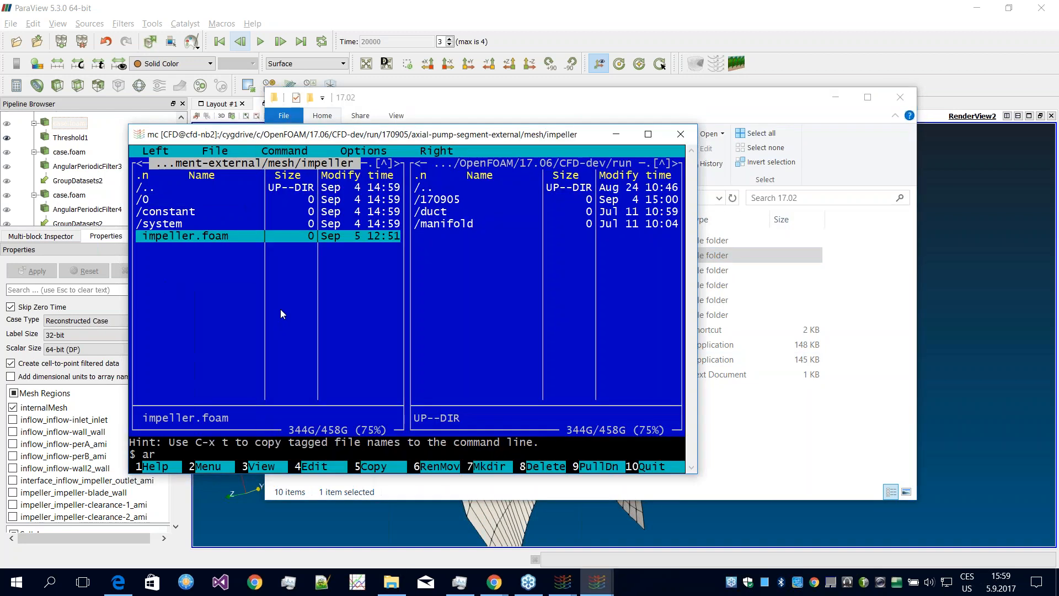
key("ctrl+o")
key("ctrl+o")
key("BackSpace")
key("BackSpace")
key("ctrl+o")
key("ctrl+o")
key("Up")
key("Up")
key("Up")
key("Up")
key("Down")
key("Return")
key("Return")
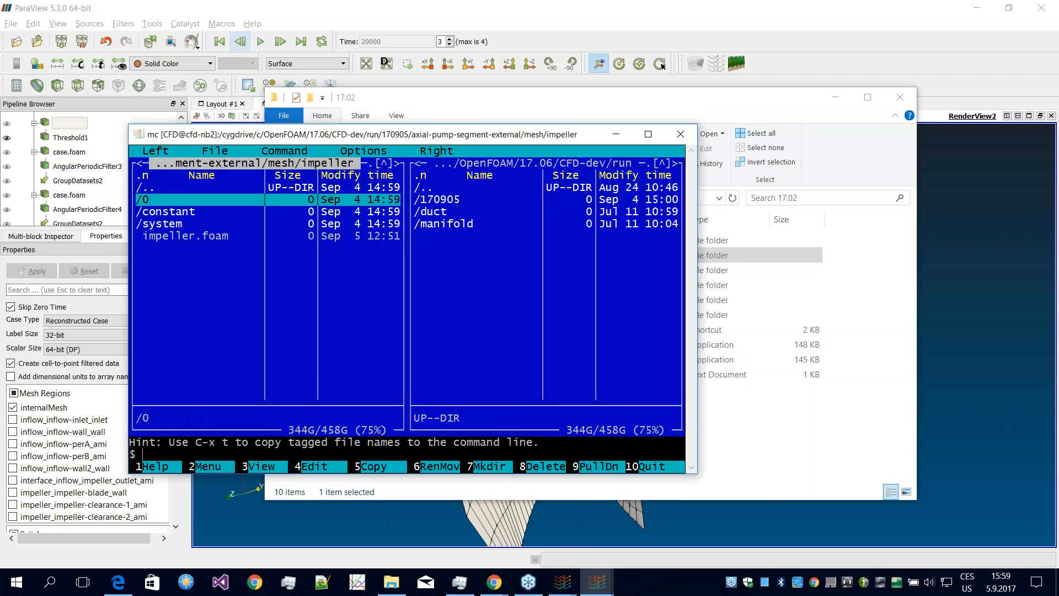
Step: Quit the mc file manager and start it again from the shell in the CFD-dev/run folder
key("ctrl+o")
key("ctrl+o")
type("exit")
key("Return")
key("Return")
key("Return")
key("Return")
type("mc")
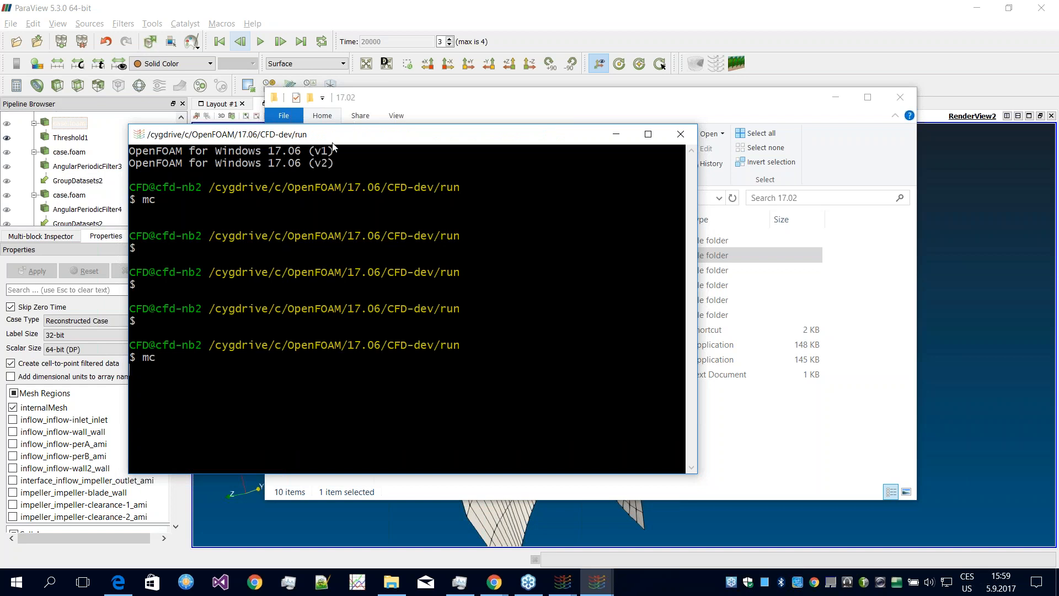
Step: Move the terminal aside and browse in File Explorer to C:\OpenFOAM\17.06\CFD-dev\run\170905
left_click_drag(337, 135, 650, 136)
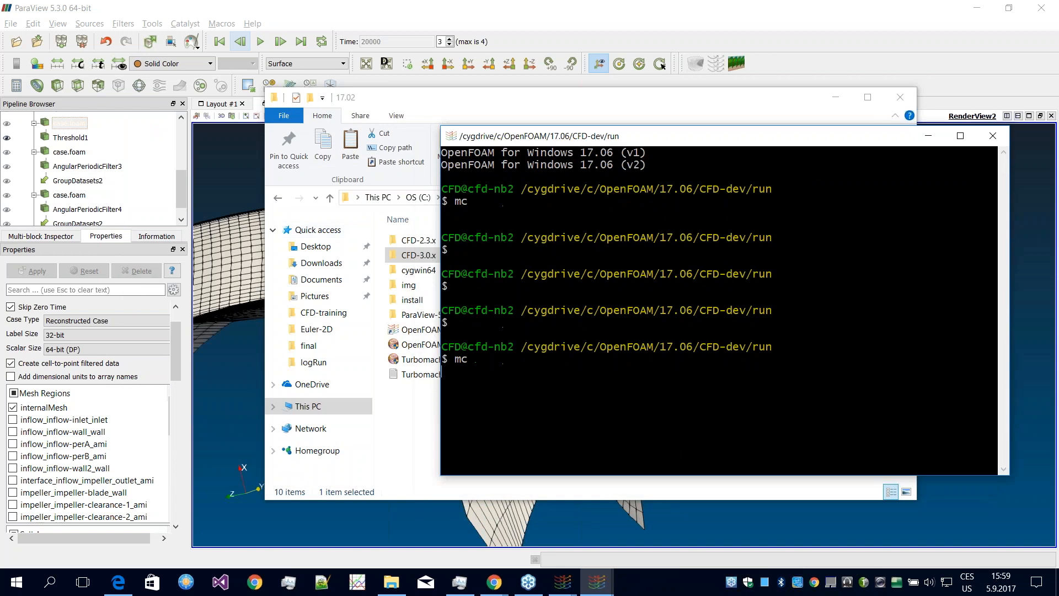
left_click(418, 197)
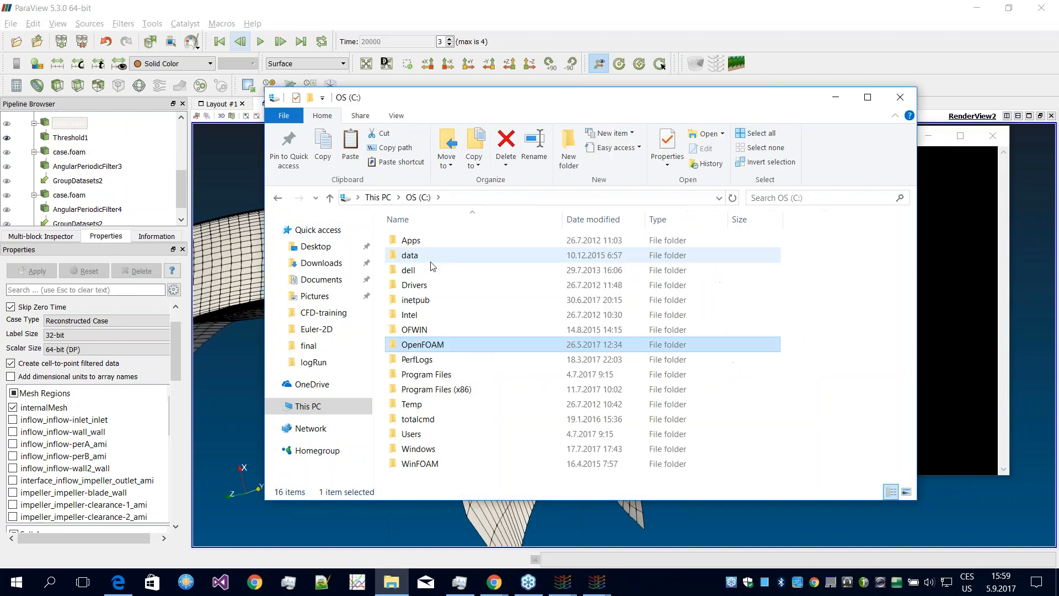
double_click(429, 345)
double_click(479, 259)
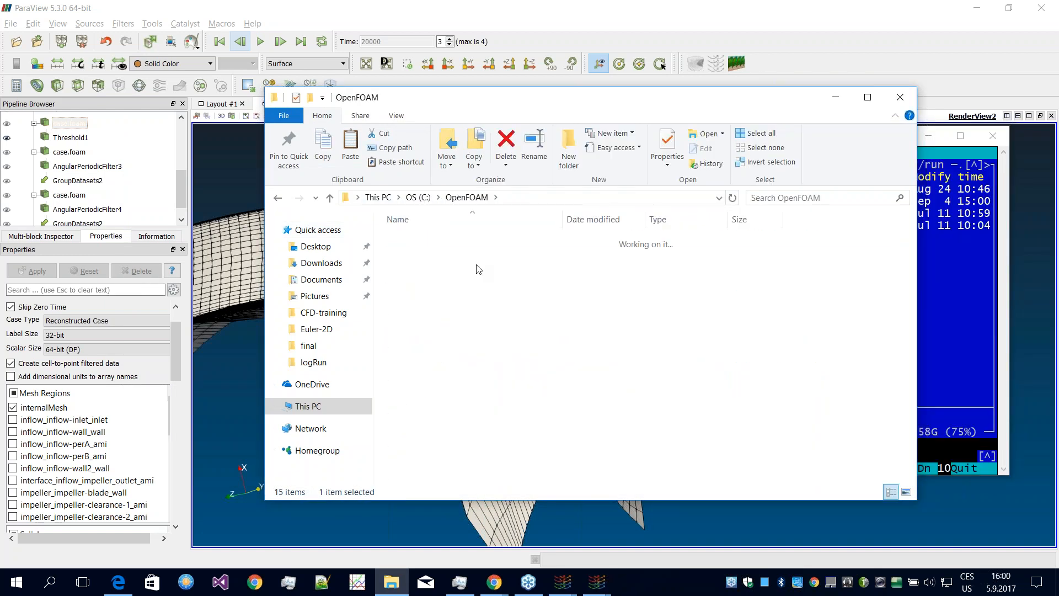
double_click(430, 242)
left_click(436, 258)
double_click(436, 258)
double_click(437, 241)
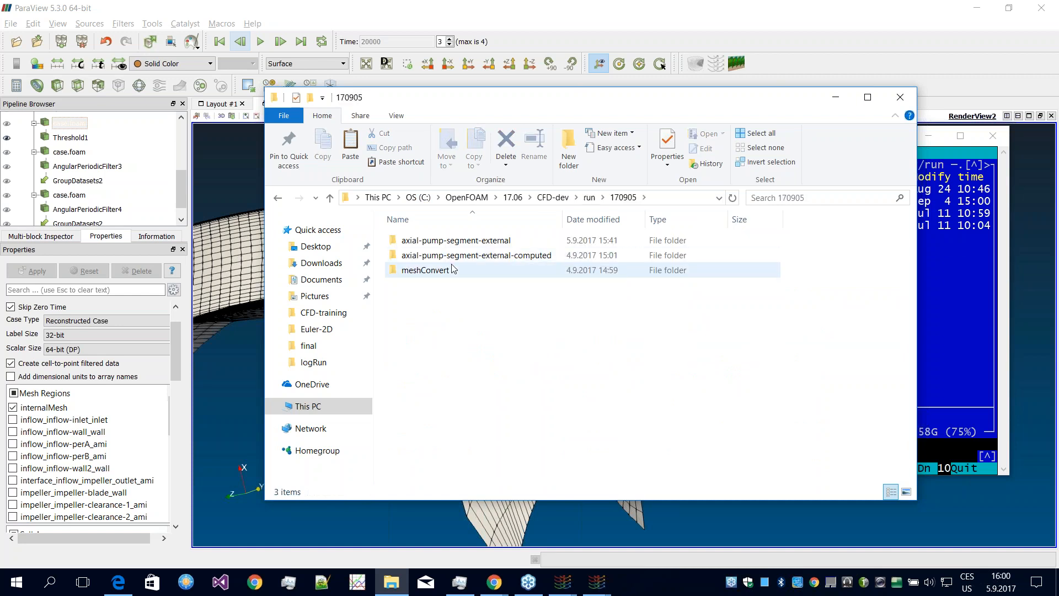
Step: Go to axial-pump-segment-external\mesh\impeller and open impeller.foam in ParaView
double_click(441, 241)
double_click(414, 241)
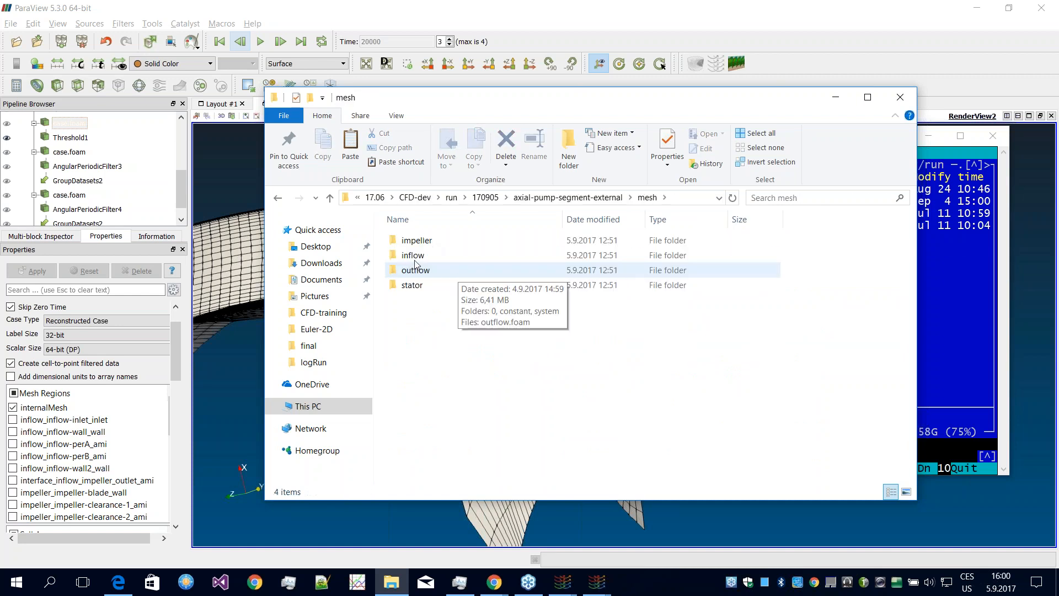
double_click(428, 241)
left_click(441, 286)
double_click(439, 285)
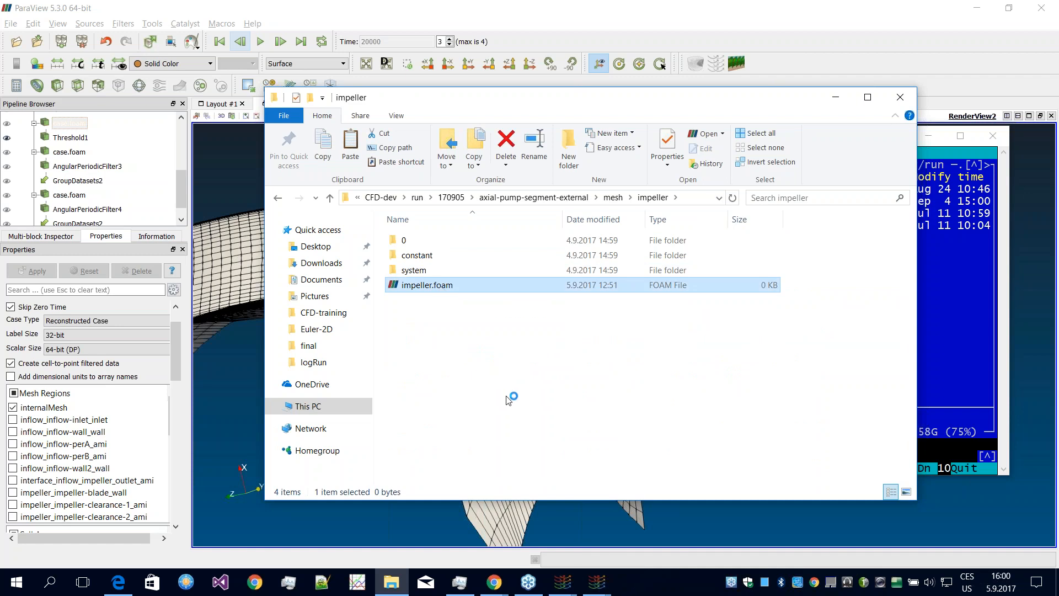
Step: Switch to the ParaView window with the axial pump case and abort the running calculation in TCFDManager1
left_click(564, 582)
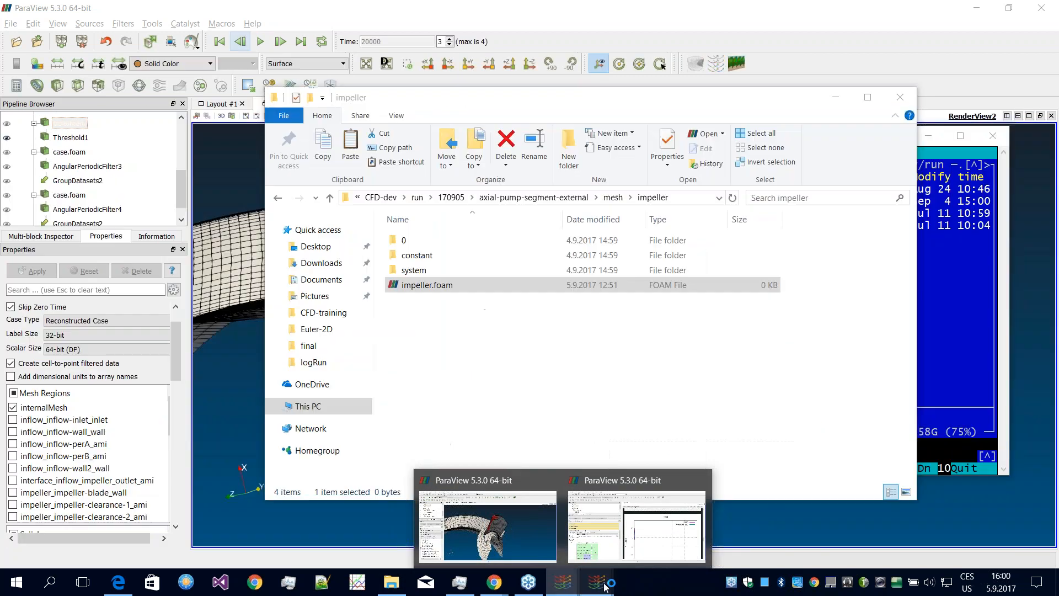
mouse_move(605, 586)
mouse_move(566, 582)
left_click(637, 524)
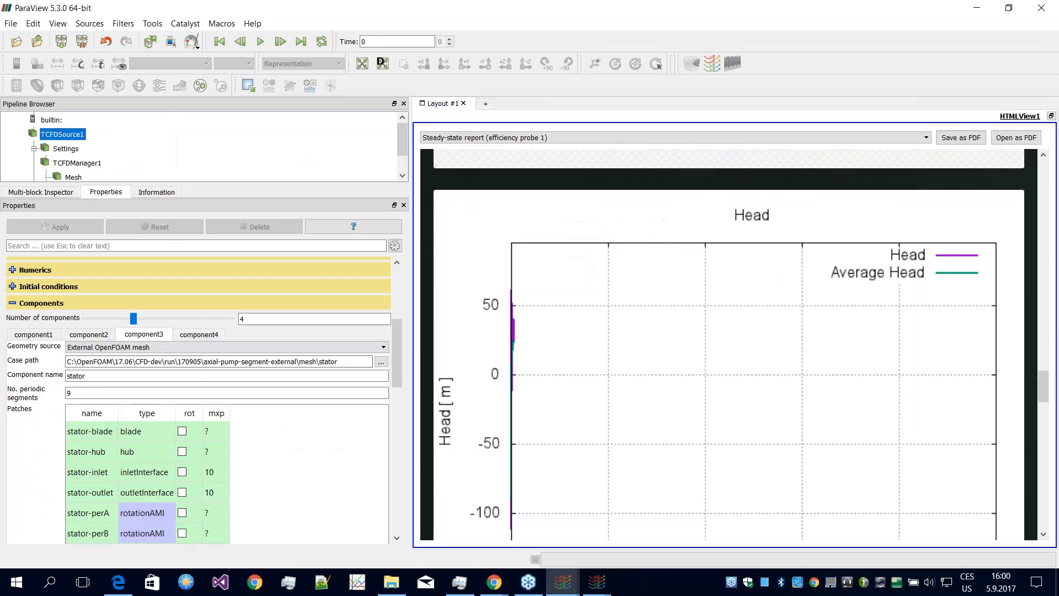
left_click(77, 163)
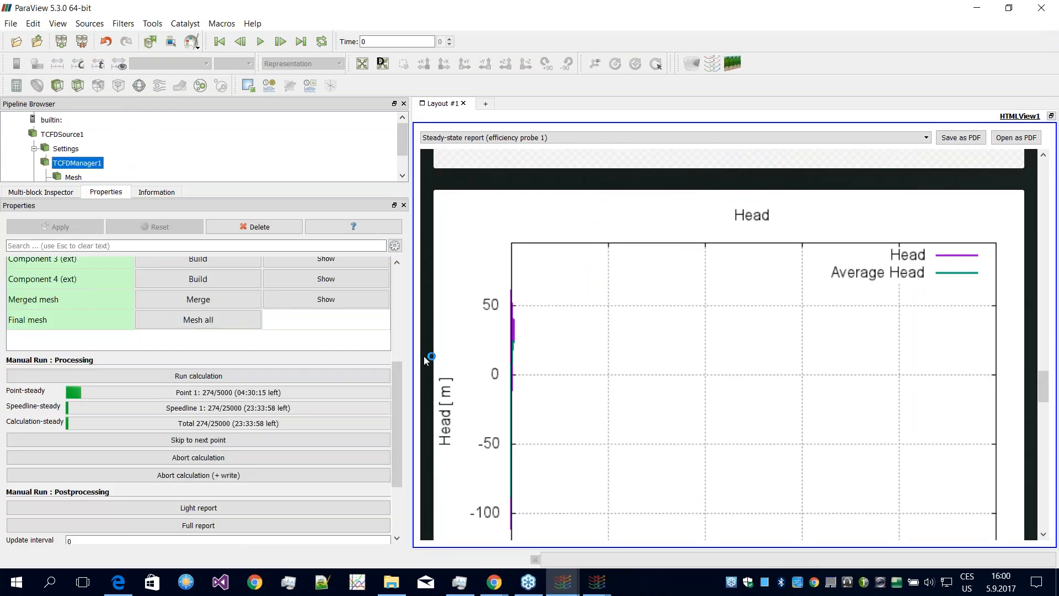
scroll(393, 397, "down", 2)
left_click(187, 418)
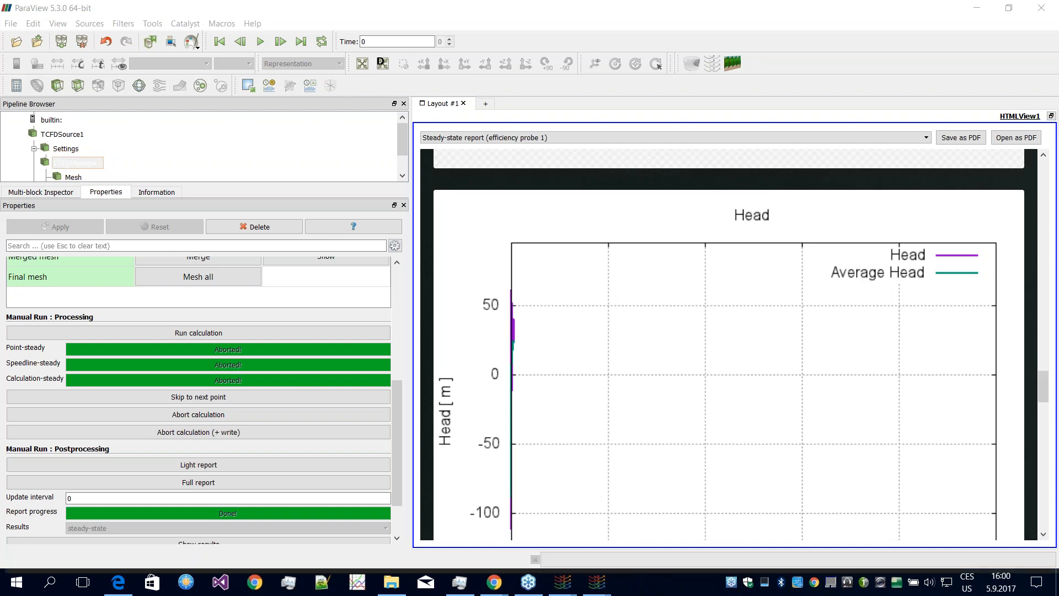
left_click(546, 17)
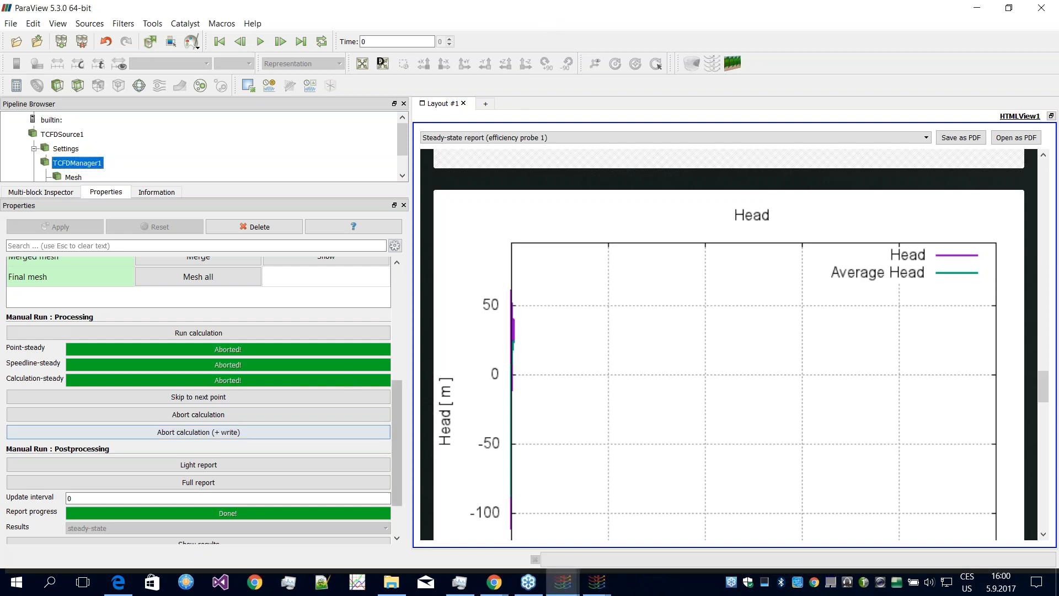
mouse_move(392, 426)
left_mouse_down()
mouse_move(392, 370)
mouse_move(393, 423)
left_mouse_up()
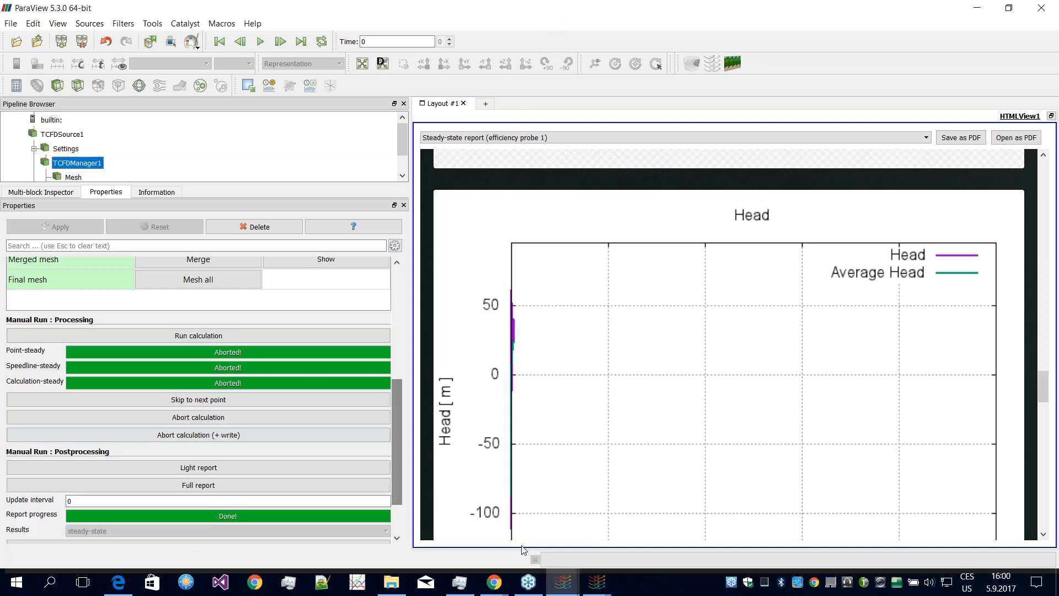
Step: In the new ParaView window, load impeller.foam with only the impeller-clearance-1 and impeller-clearance-2 regions, without internalMesh, and inspect the clearance patches up close
mouse_move(567, 594)
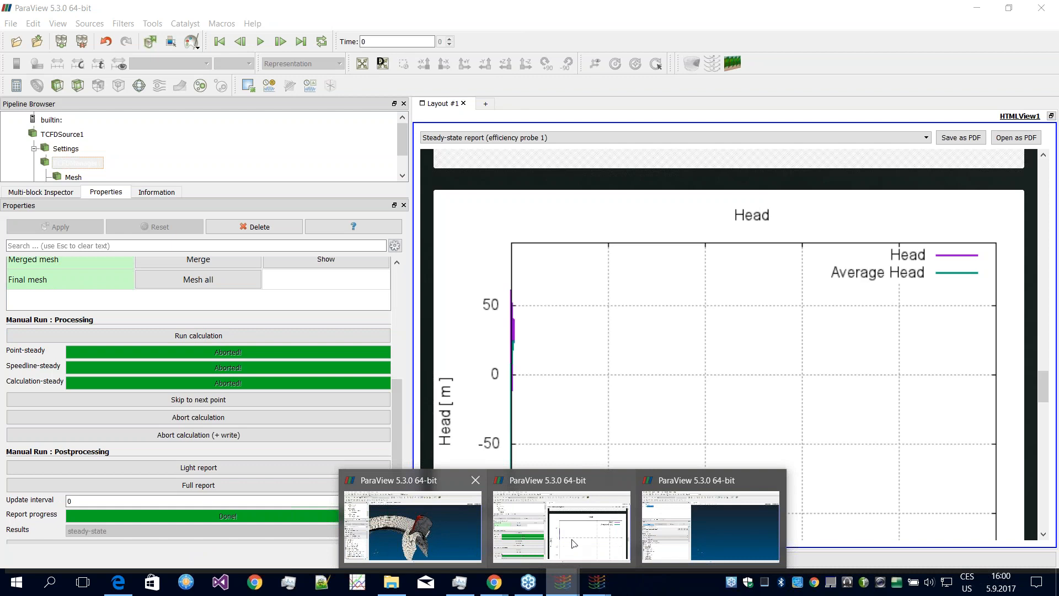
left_click(710, 508)
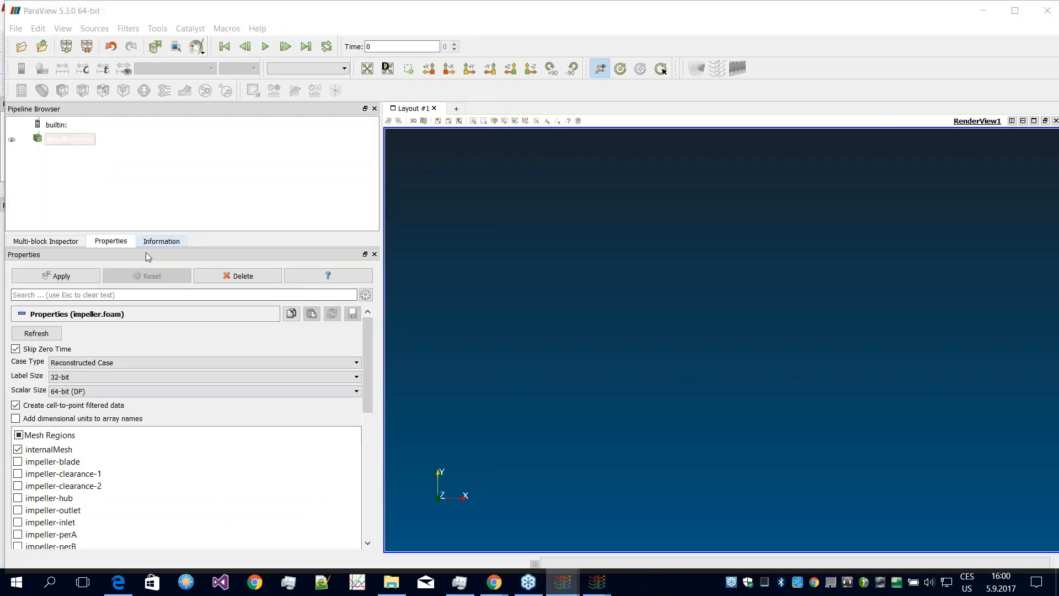
left_click(17, 486)
left_click(17, 473)
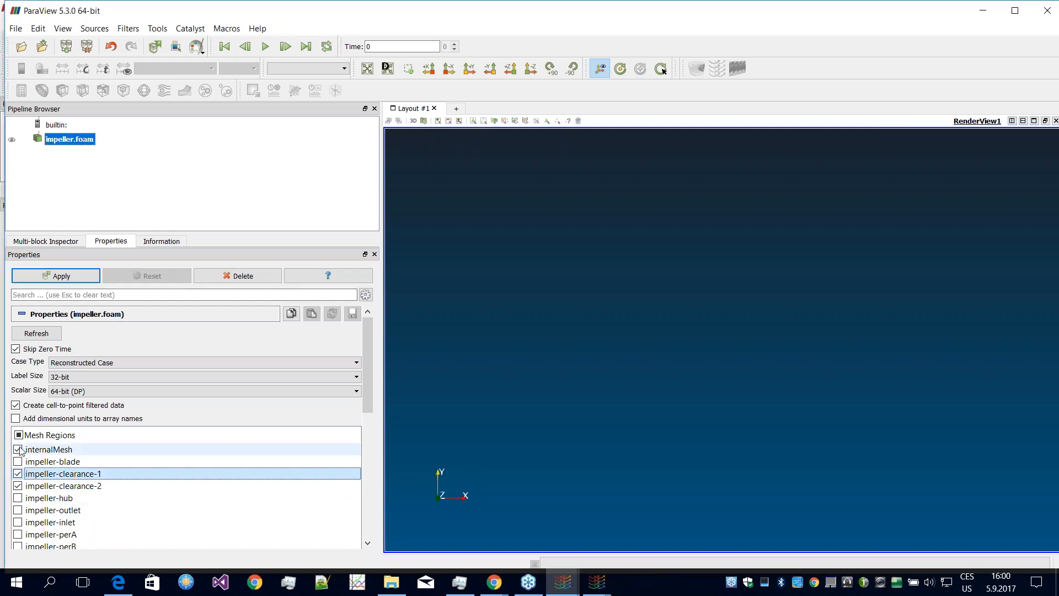
left_click(18, 450)
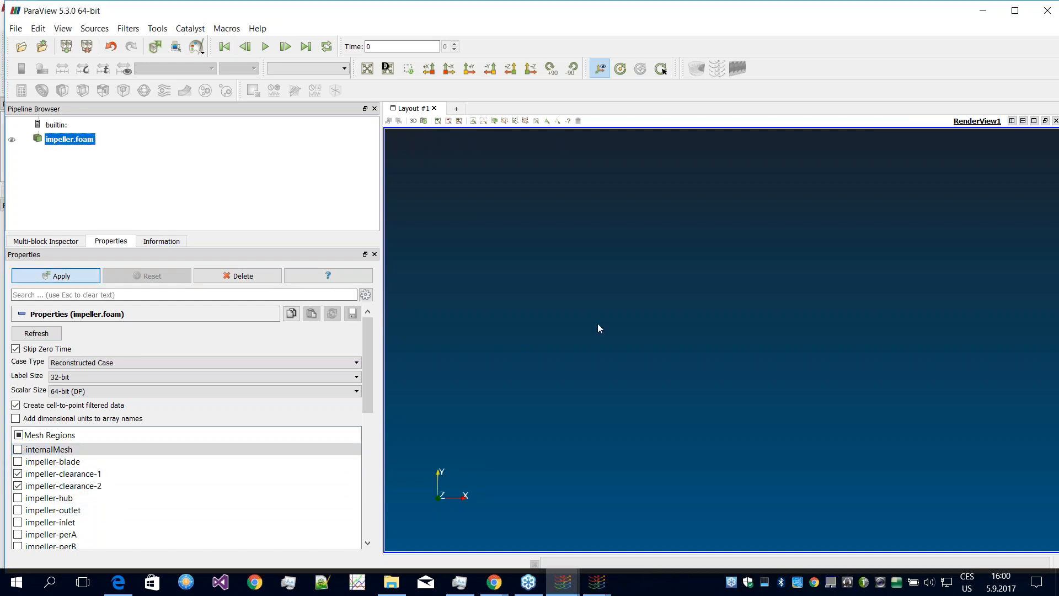
left_click_drag(626, 400, 664, 363)
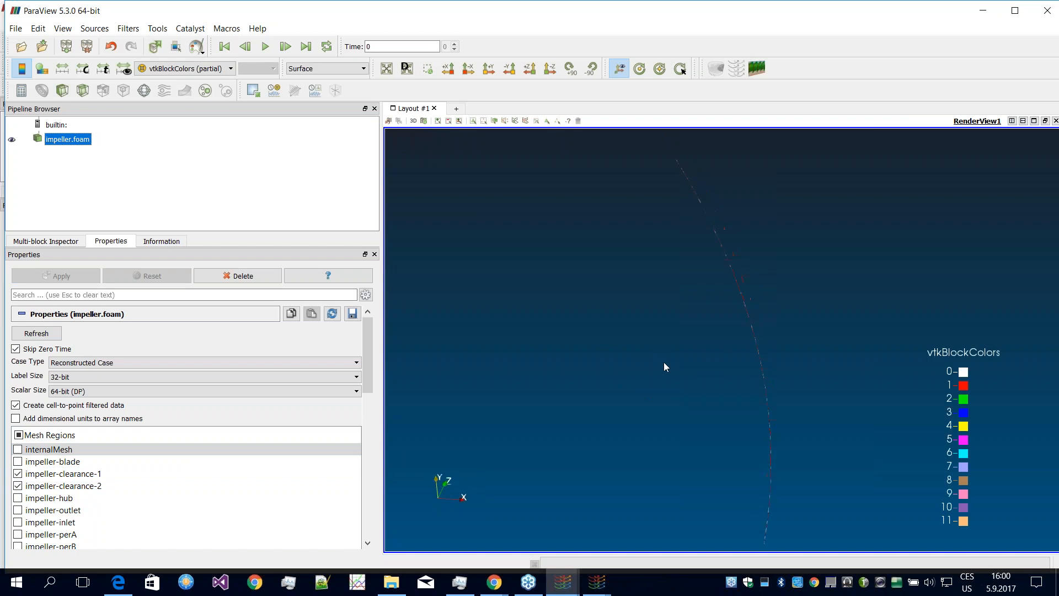
left_click_drag(652, 460, 652, 352)
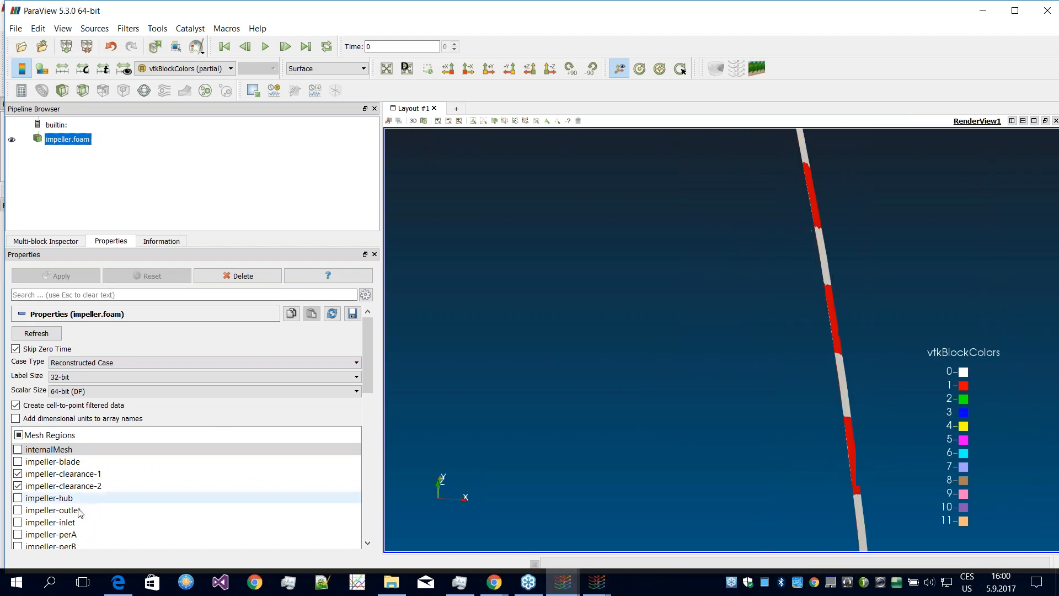
Step: Add the impeller-blade region, display the mesh as Surface With Edges and inspect the clearance strip along the blade edge
scroll(83, 518, "down", 1)
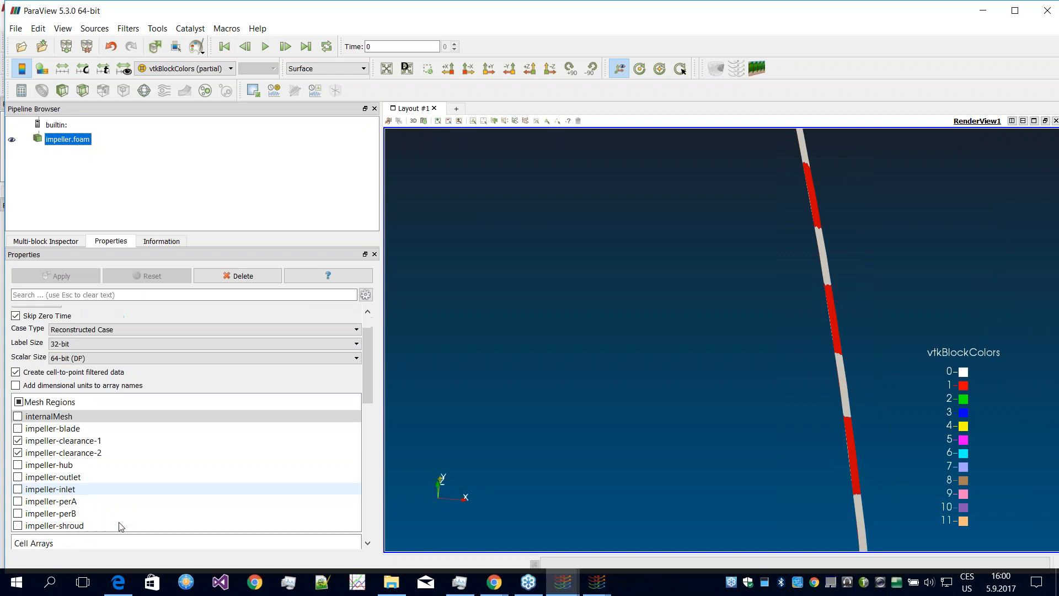
left_click(18, 429)
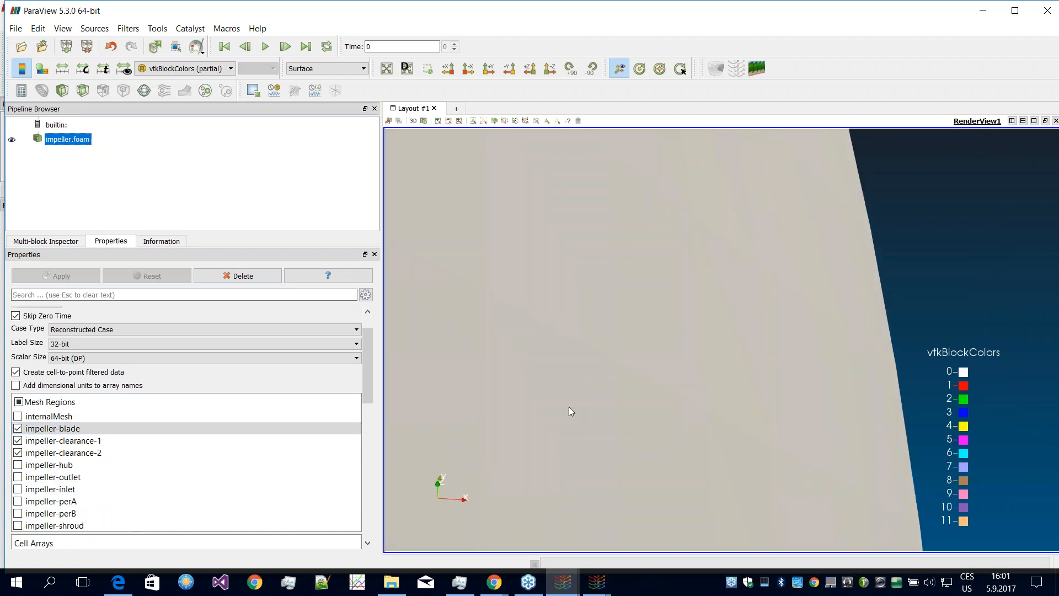
left_click(326, 68)
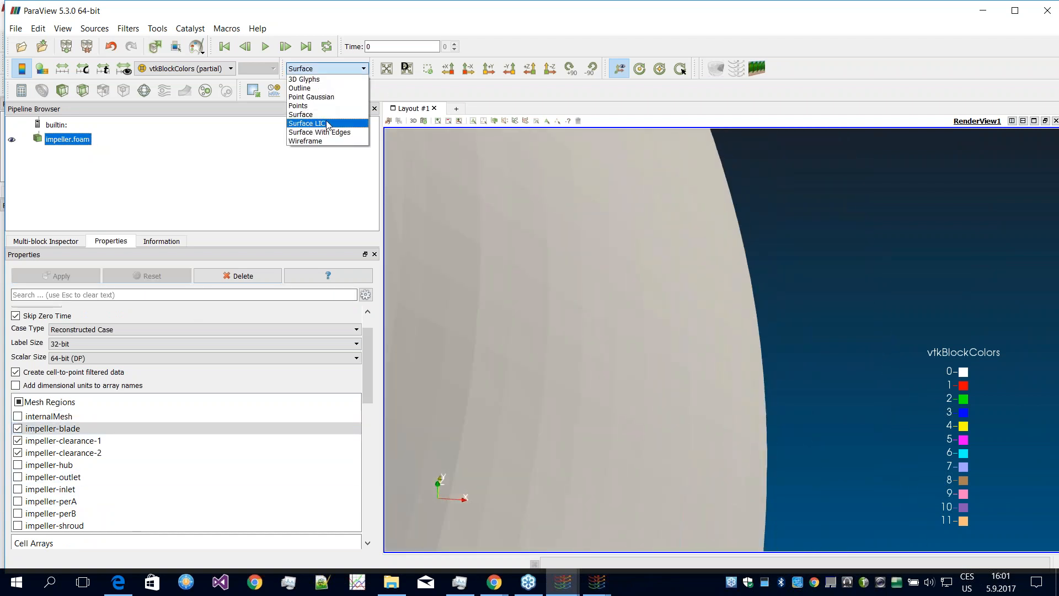
left_click(328, 133)
left_click_drag(739, 348, 611, 368)
right_click_drag(661, 336, 489, 450)
left_click_drag(525, 425, 485, 399)
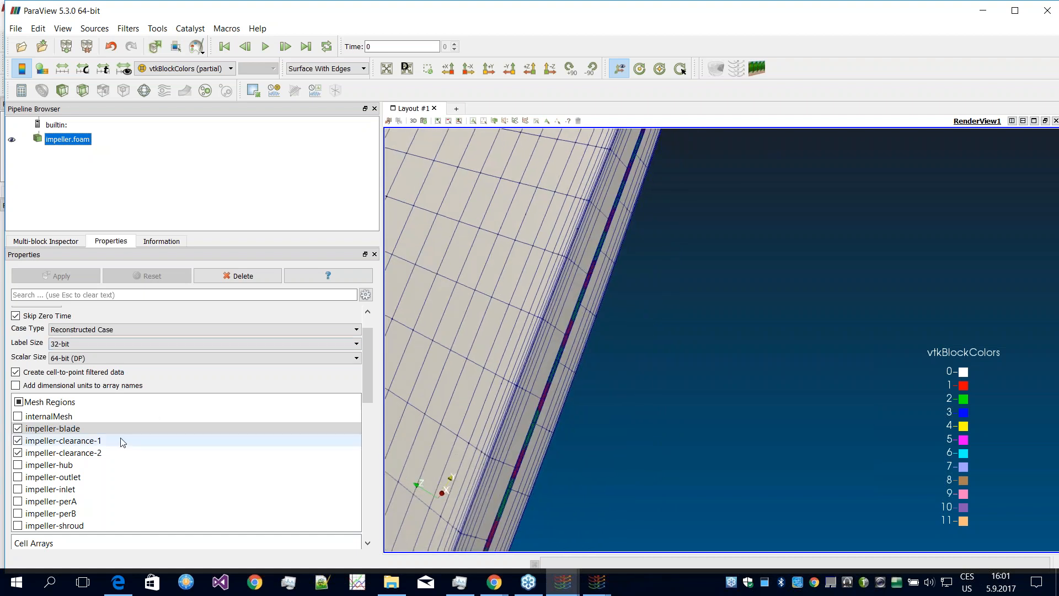
Step: Add the impeller-shroud region to the displayed mesh and inspect the shroud surface
left_click(18, 525)
left_click(56, 275)
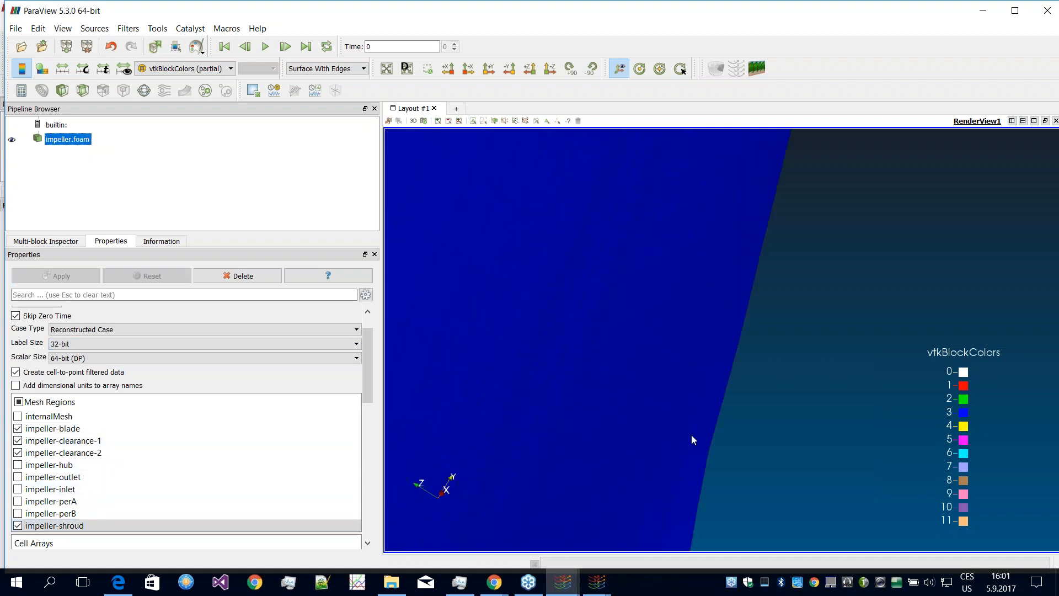
left_click_drag(445, 484, 592, 425)
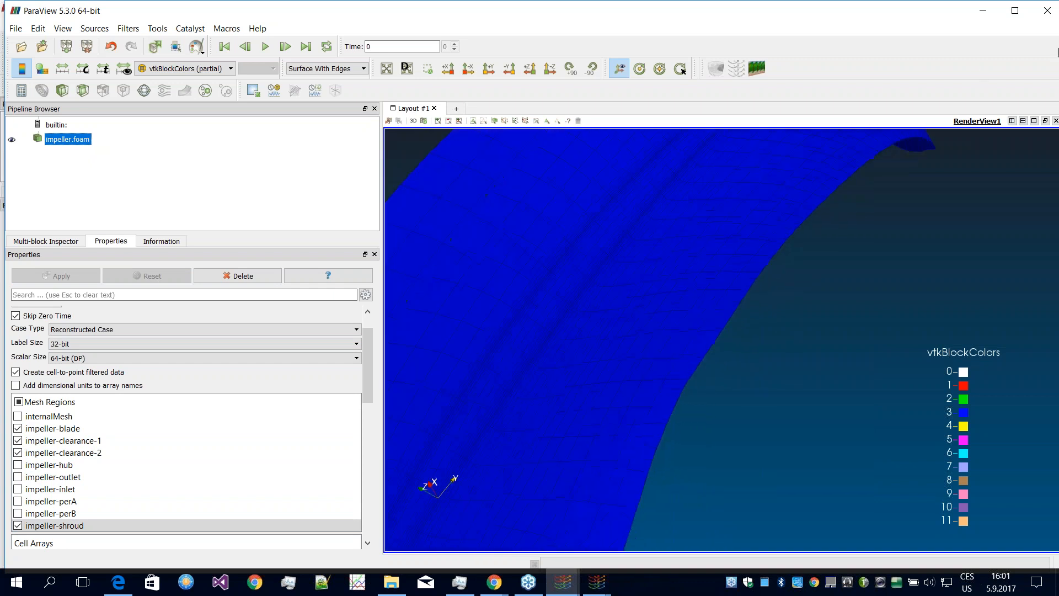
Step: Go to the axial-pump-segment-external folder in File Explorer and open axial-pump-segment-external.tcfd in Notepad++
left_click_drag(690, 289, 821, 169)
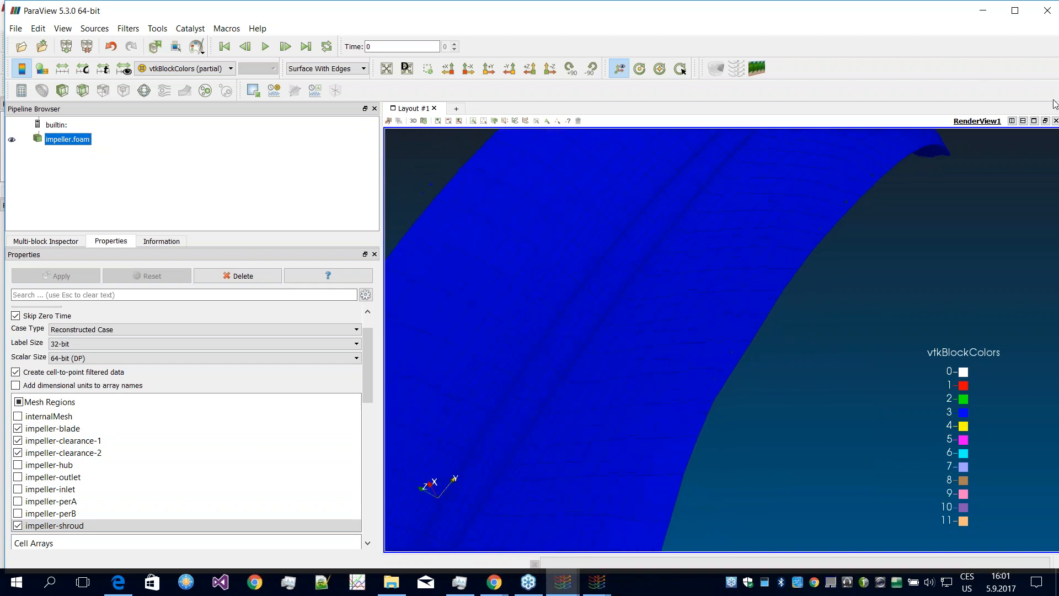
left_click(1049, 54)
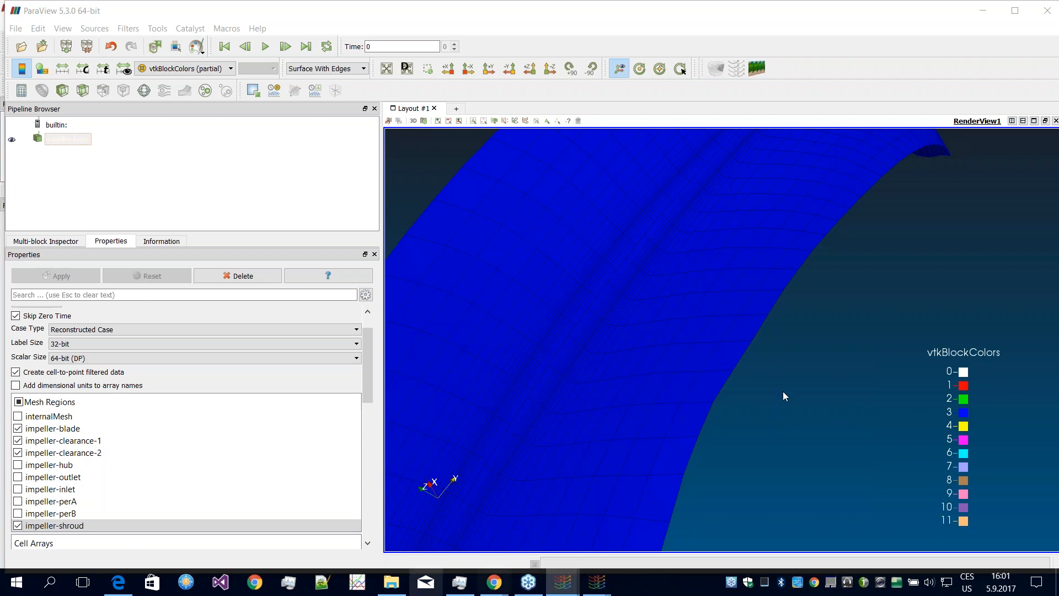
left_click(391, 582)
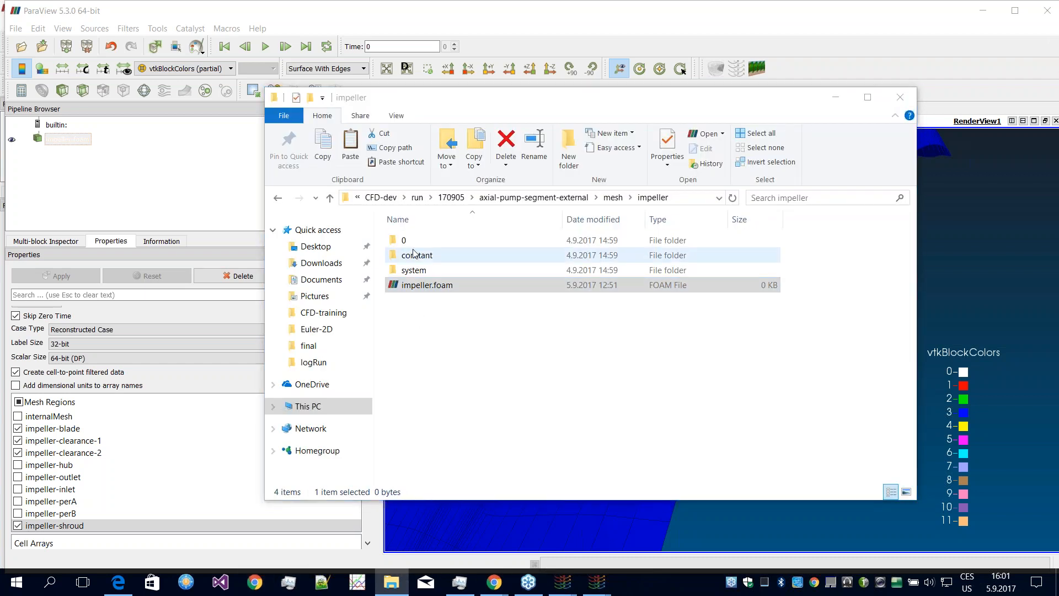
left_click(609, 198)
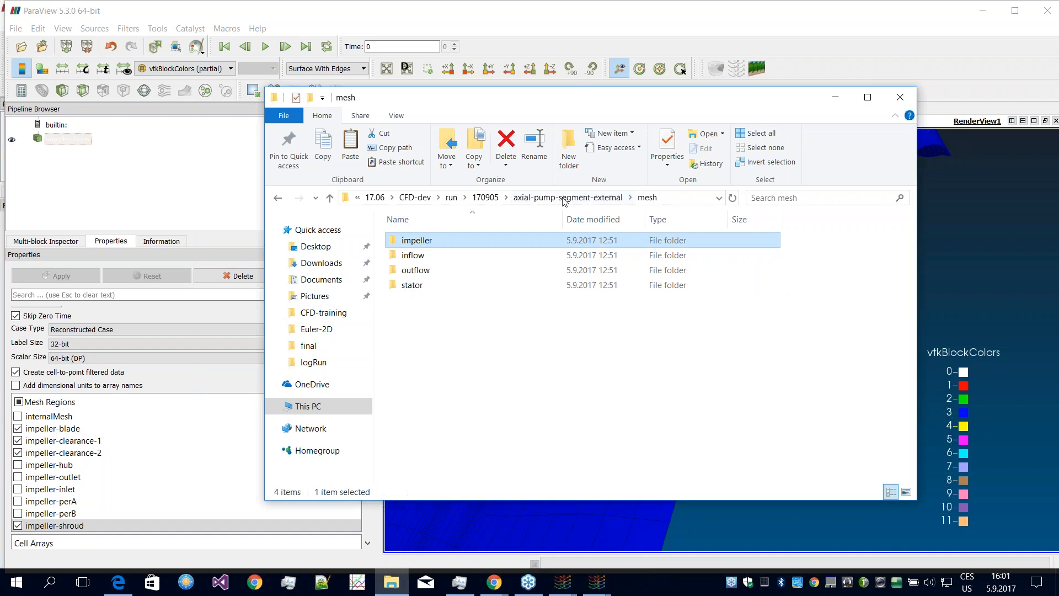
left_click(607, 199)
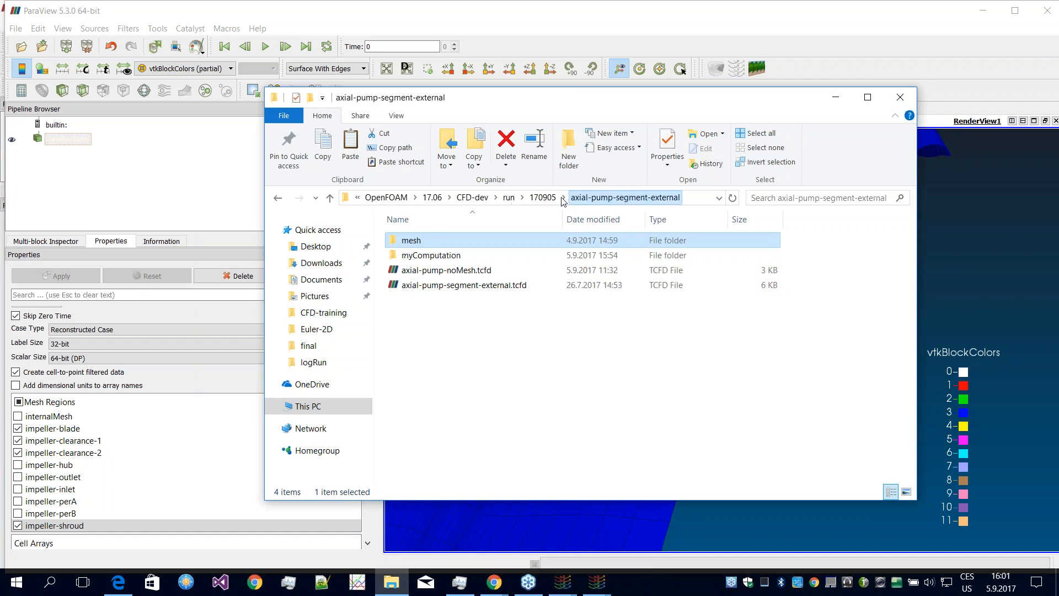
right_click(457, 287)
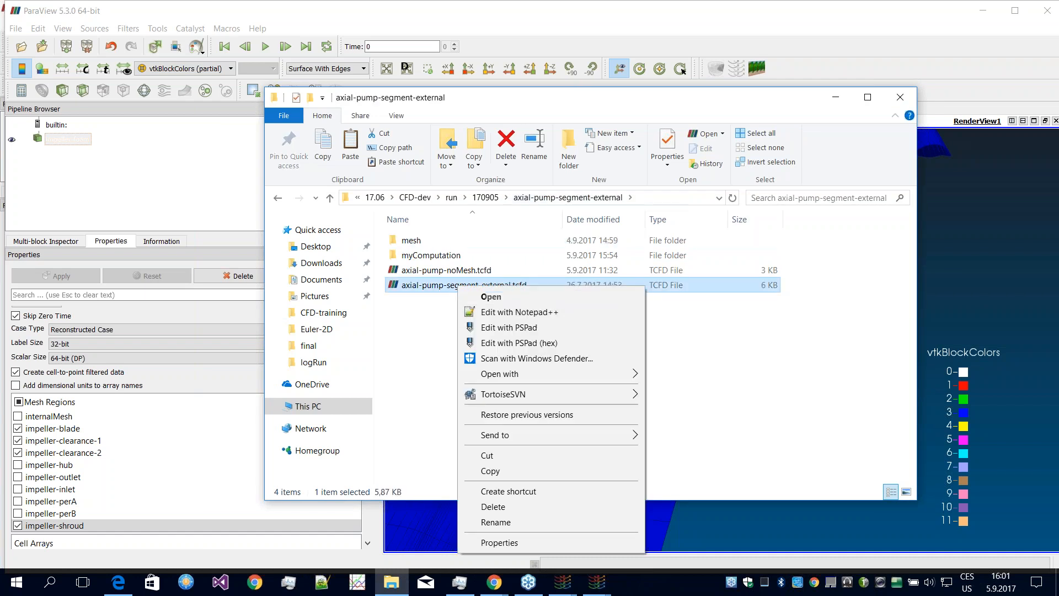
left_click(496, 308)
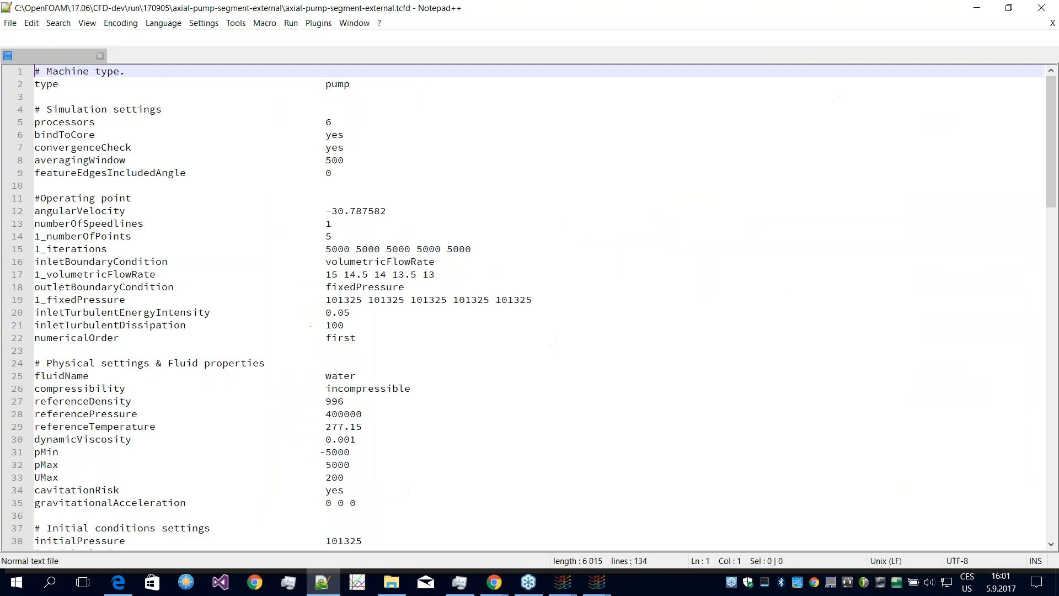
Step: Examine the simulation settings and operating point entries of the setup file, highlighting the processors and angularVelocity lines
left_click(193, 110)
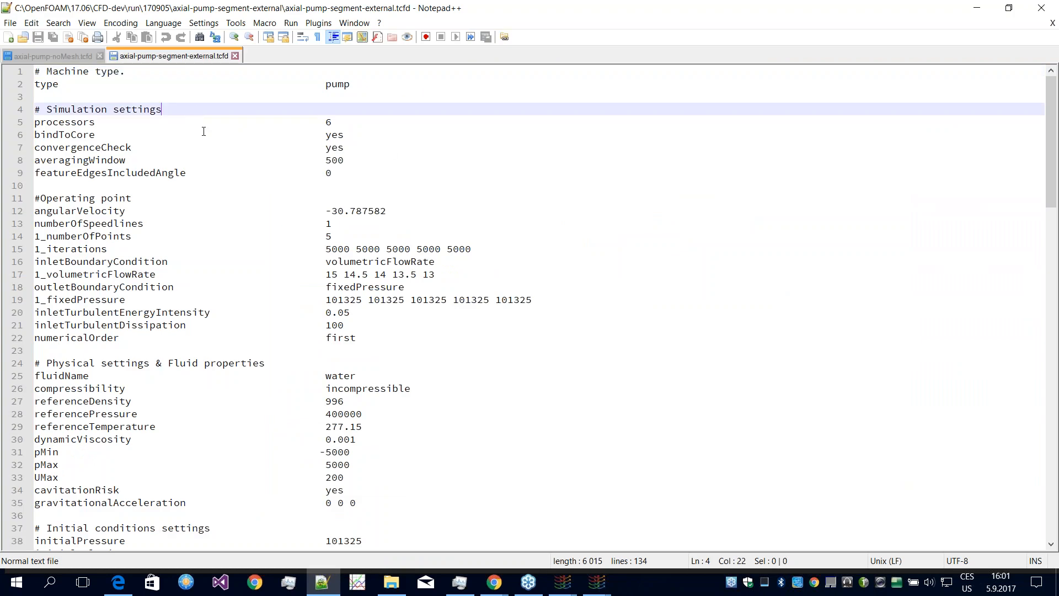
left_click_drag(354, 124, 33, 122)
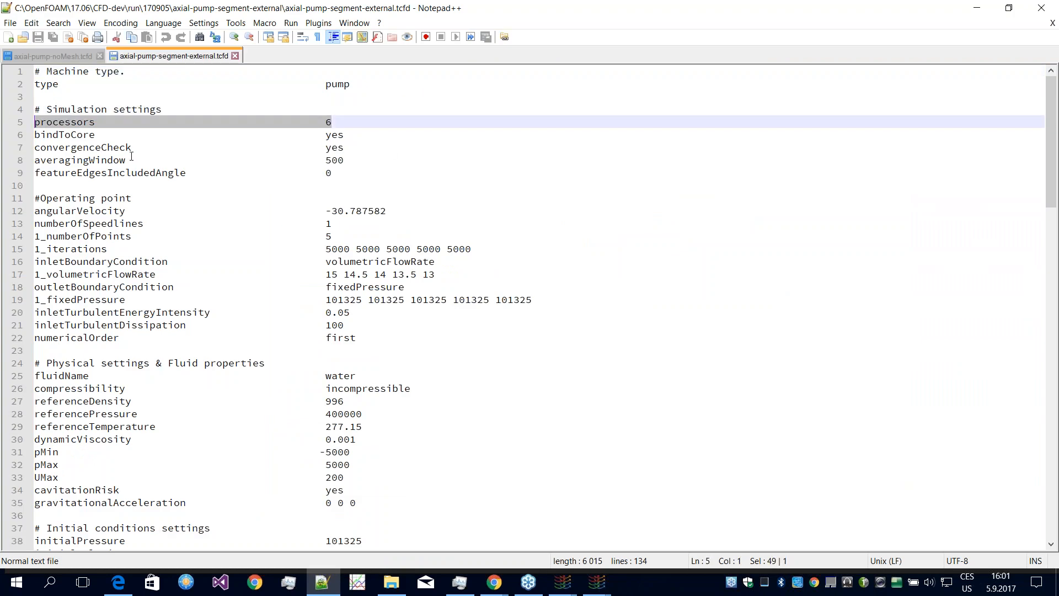
left_click_drag(402, 211, 32, 211)
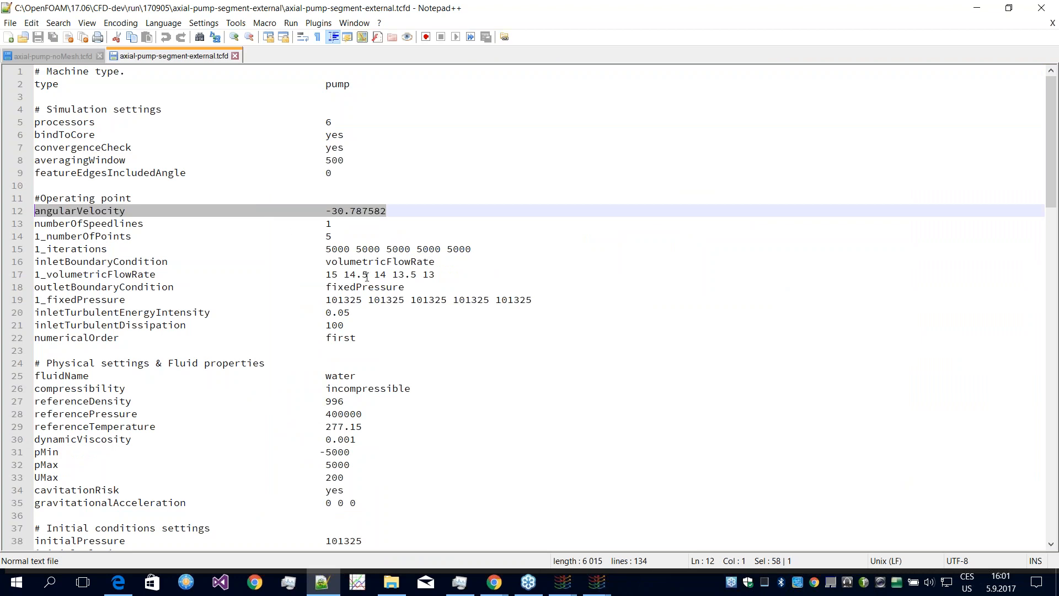
scroll(318, 178, "down", 1)
scroll(353, 328, "down", 1)
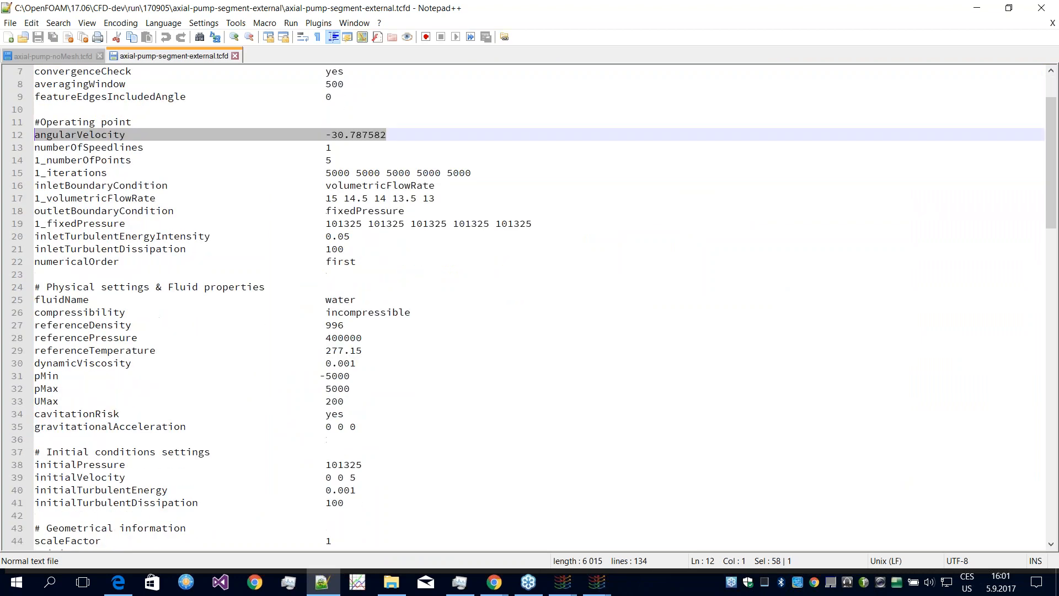
scroll(353, 328, "up", 2)
scroll(353, 329, "down", 1)
scroll(353, 329, "up", 1)
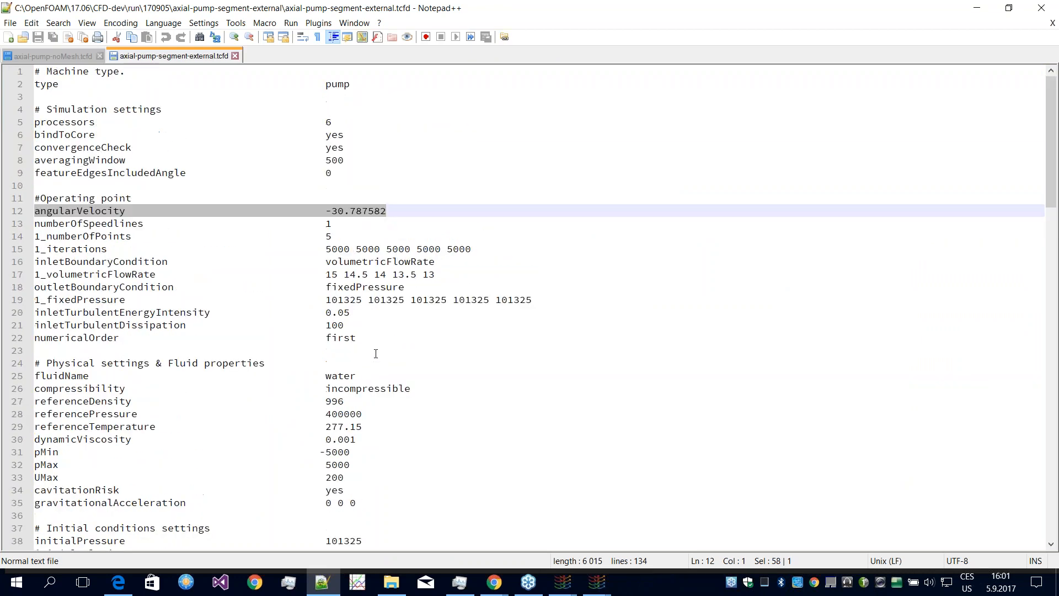
Step: Examine the physical settings, highlighting fluidName, compressibility and the reference fluid property lines
left_click_drag(366, 379, 33, 377)
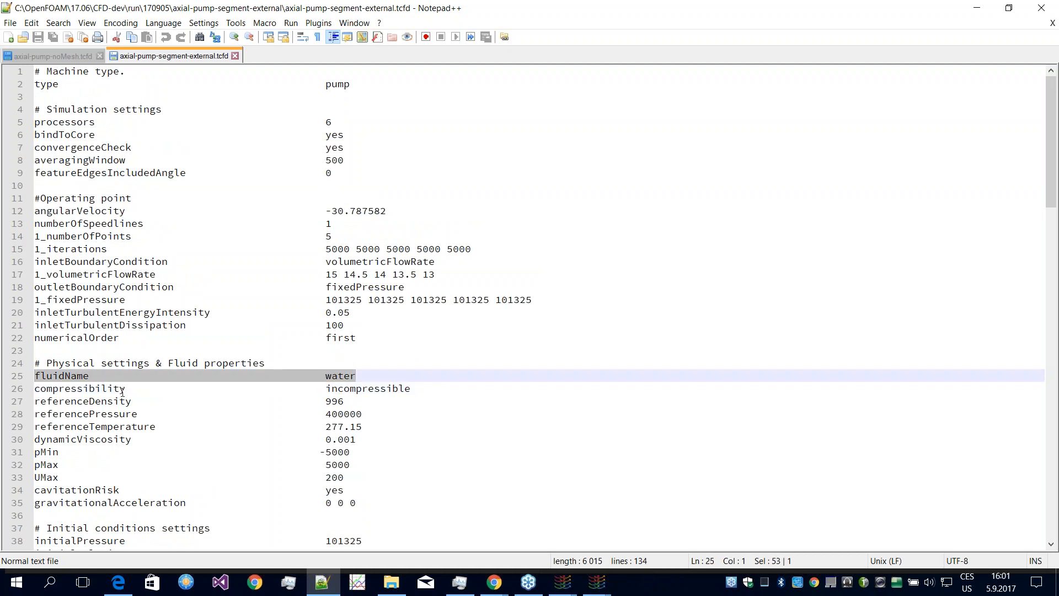
left_click_drag(412, 389, 35, 389)
scroll(353, 388, "down", 2)
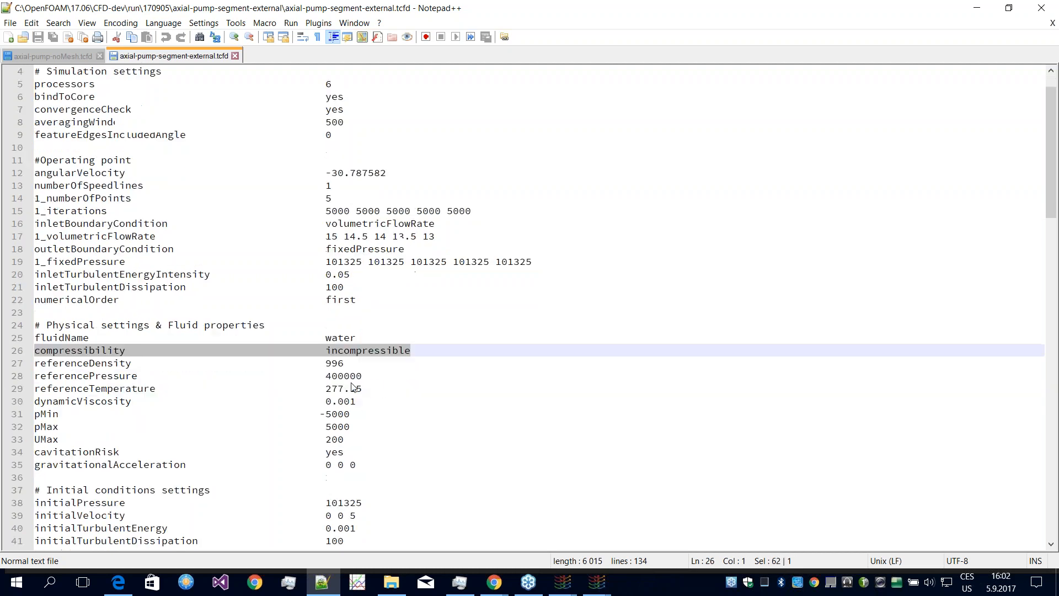
left_click_drag(351, 375, 34, 324)
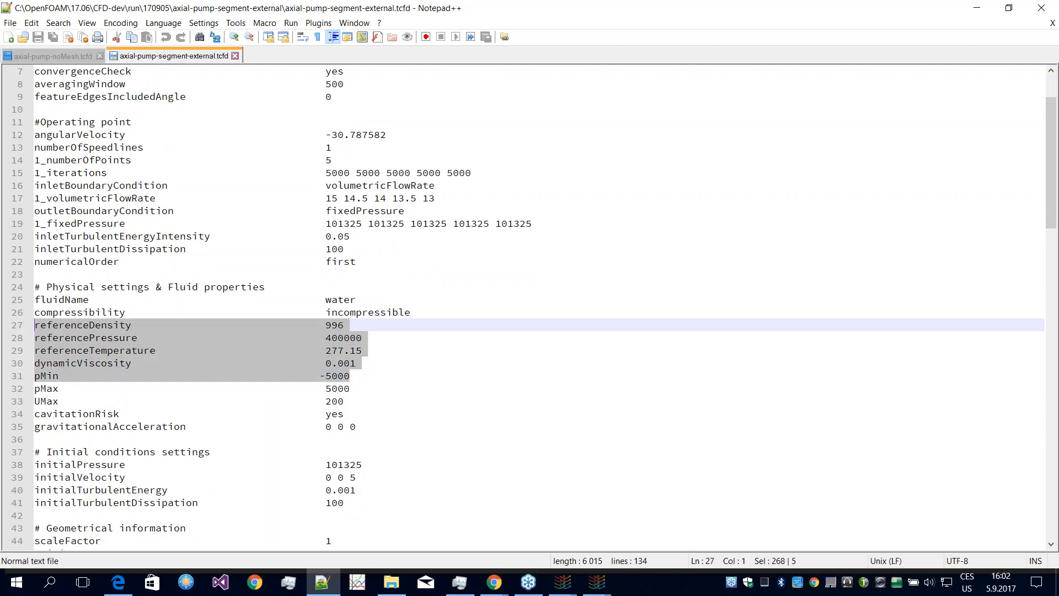
scroll(506, 405, "down", 1)
scroll(506, 405, "down", 5)
Step: Examine the Pipe in component section, highlighting its heading, the periodic segments line and the rotating region line
left_click(505, 405)
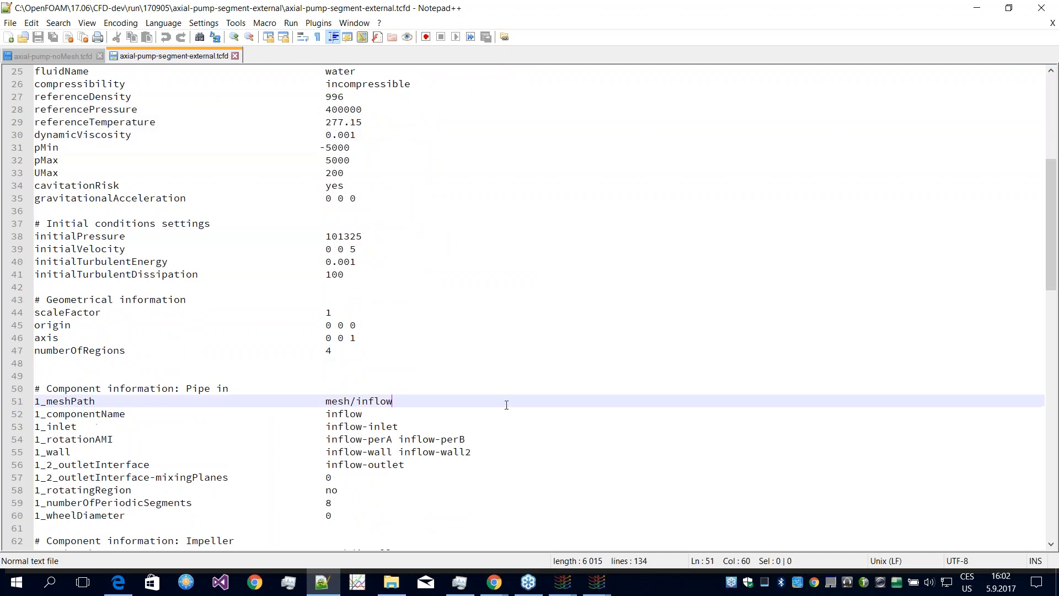
scroll(506, 405, "down", 1)
left_click_drag(229, 350, 34, 351)
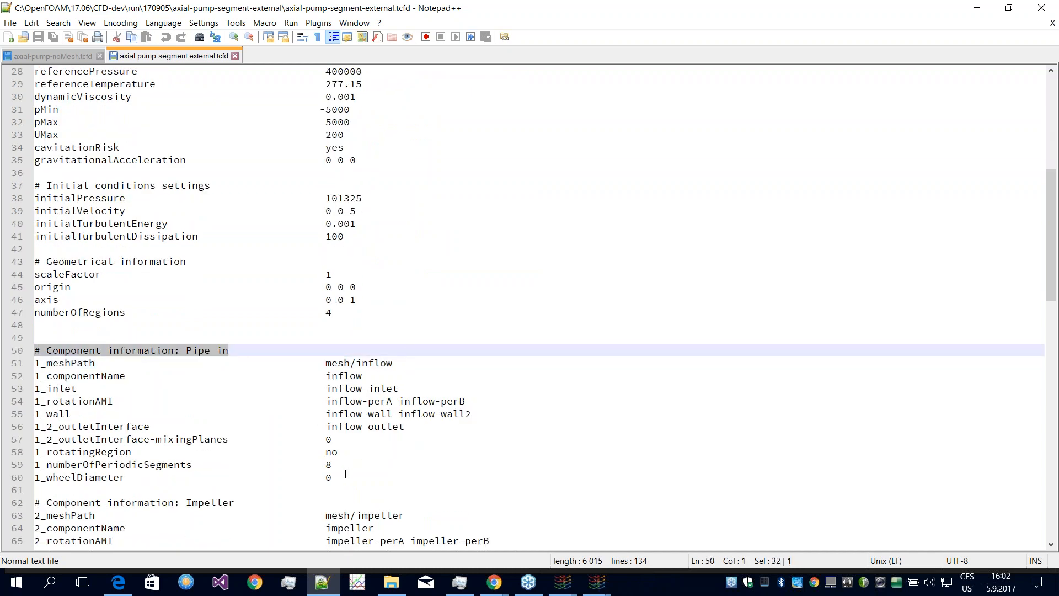
left_click_drag(346, 466, 35, 464)
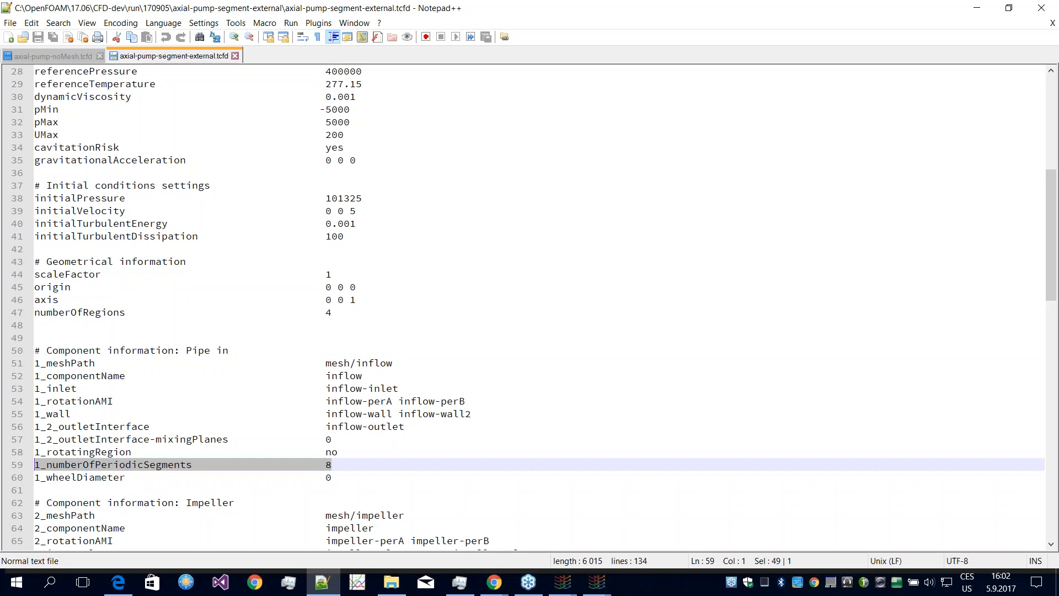
left_click_drag(338, 452, 34, 451)
left_click(198, 414)
Step: Examine the Impeller component section with enlarged text, highlighting the 2_rotatingRegion line
scroll(287, 413, "down", 6)
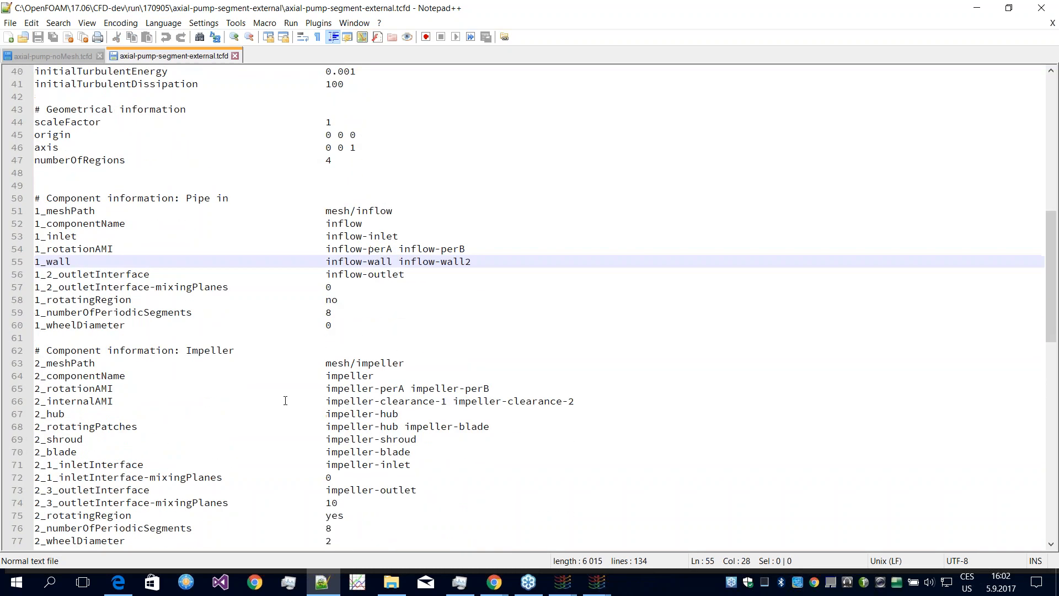
left_click_drag(346, 439, 26, 439)
scroll(282, 437, "up", 1)
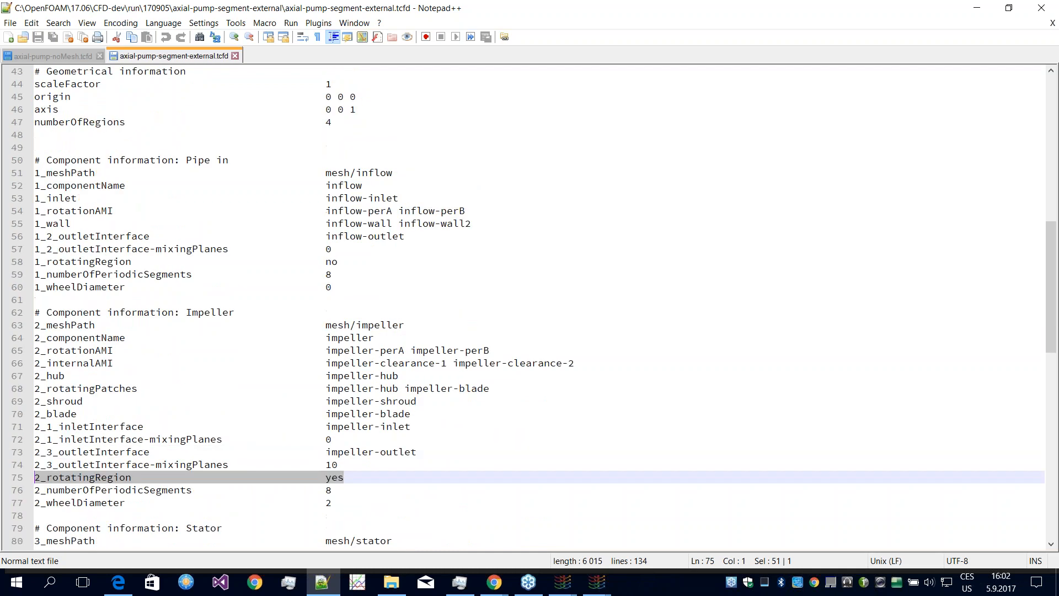
scroll(530, 306, "up", 3, "ctrl")
scroll(529, 306, "down", 1)
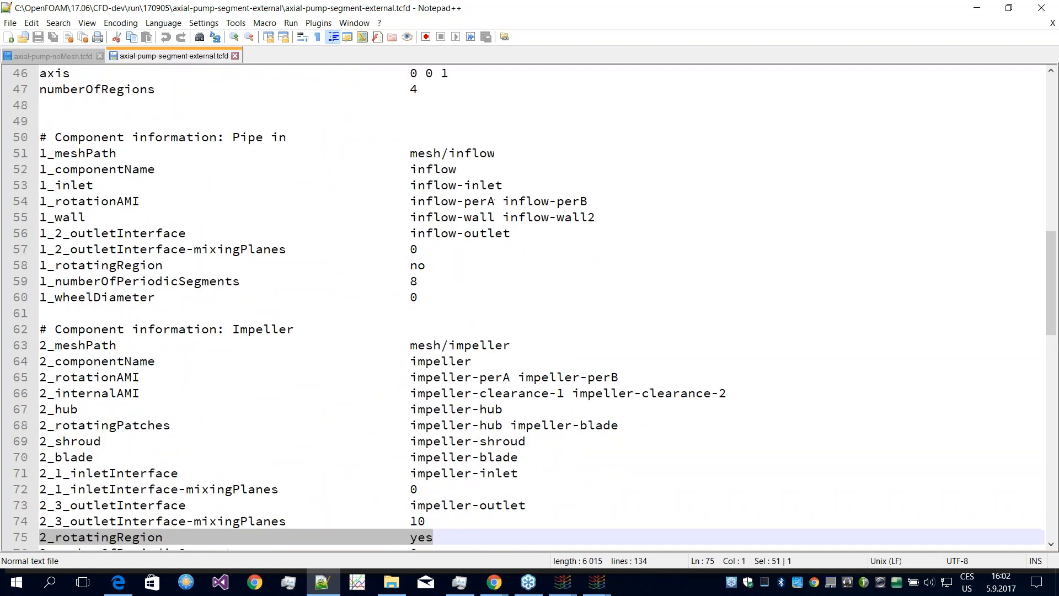
Step: Read through the Stator and Pipe out component sections, the blade-to-blade views and the meridional averages
scroll(529, 306, "down", 5)
scroll(530, 306, "down", 6)
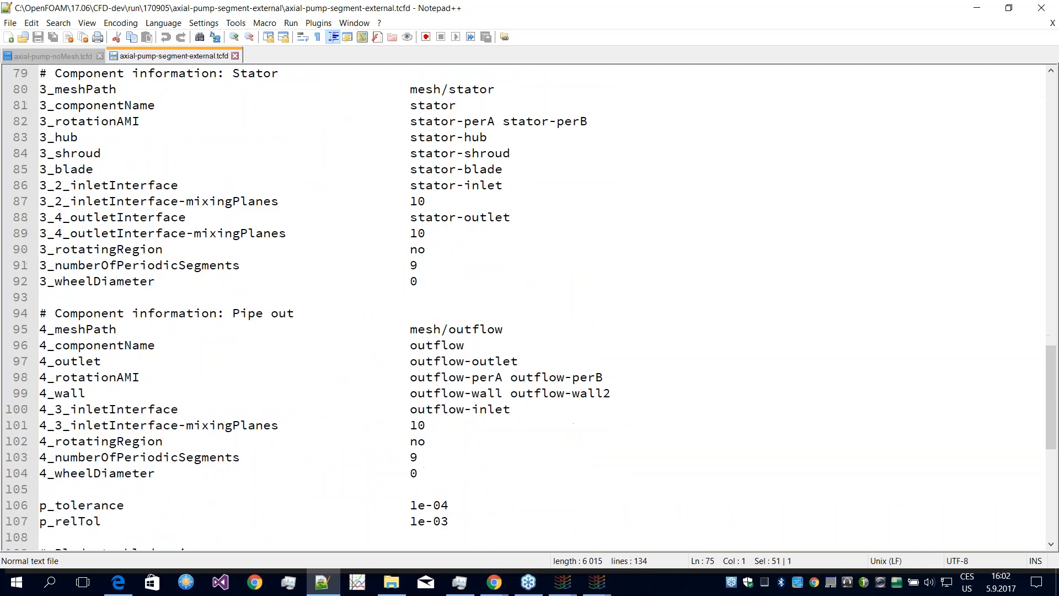
scroll(529, 306, "down", 1)
scroll(529, 306, "down", 4)
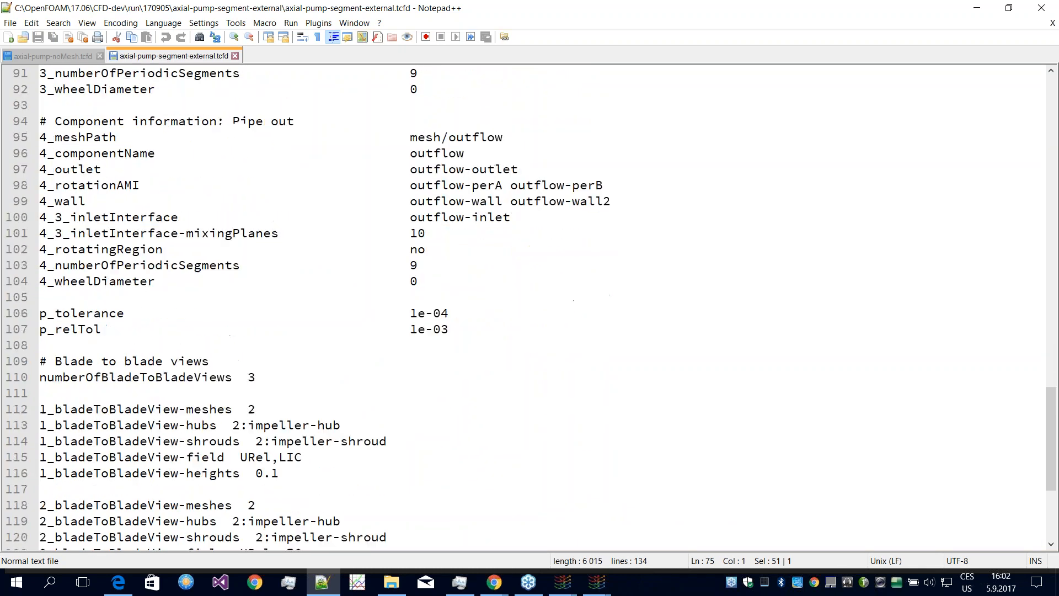
scroll(530, 306, "down", 4)
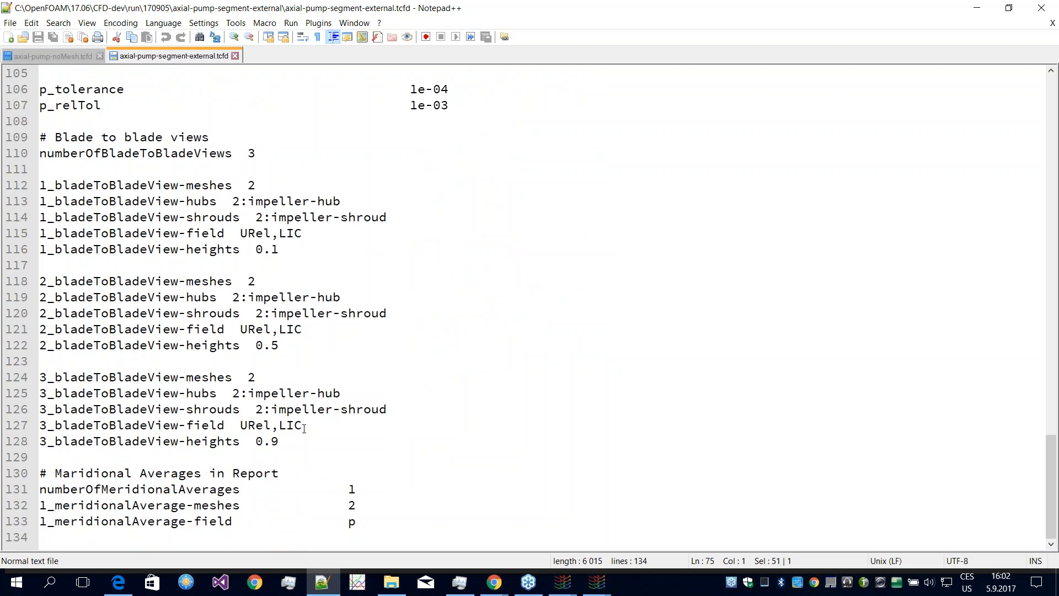
Step: Review the setup file once more from the blade-to-blade views back up to the machine type entry
scroll(378, 427, "up", 4)
scroll(378, 426, "up", 5)
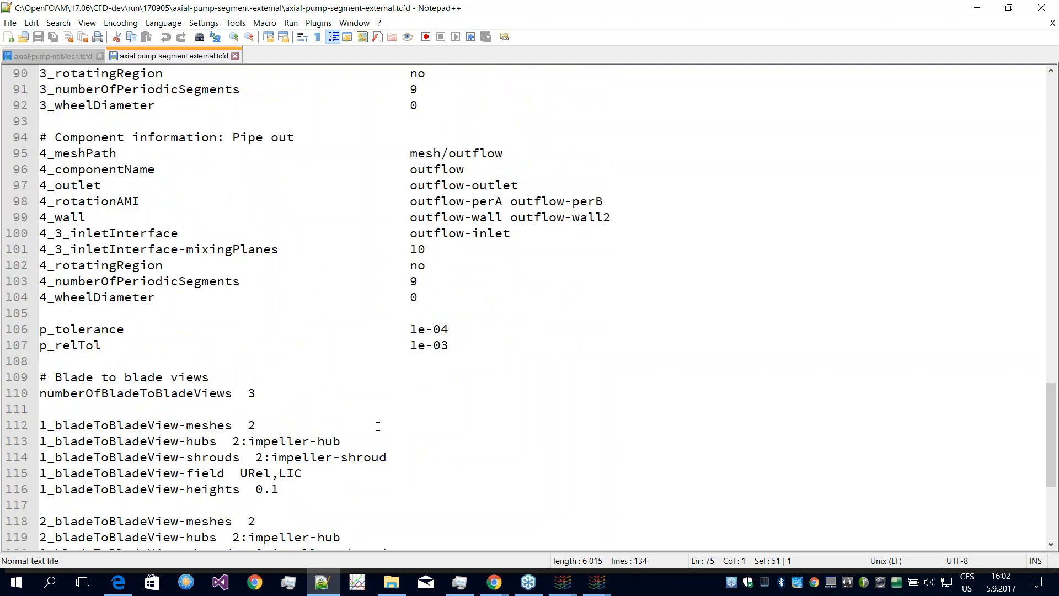
scroll(378, 426, "up", 4)
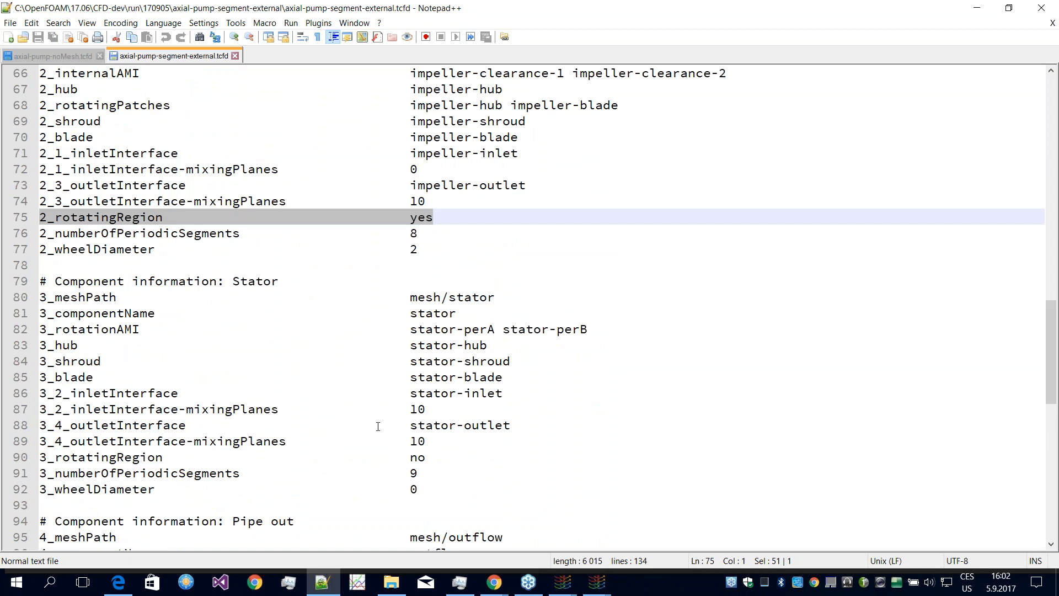
scroll(378, 426, "up", 2)
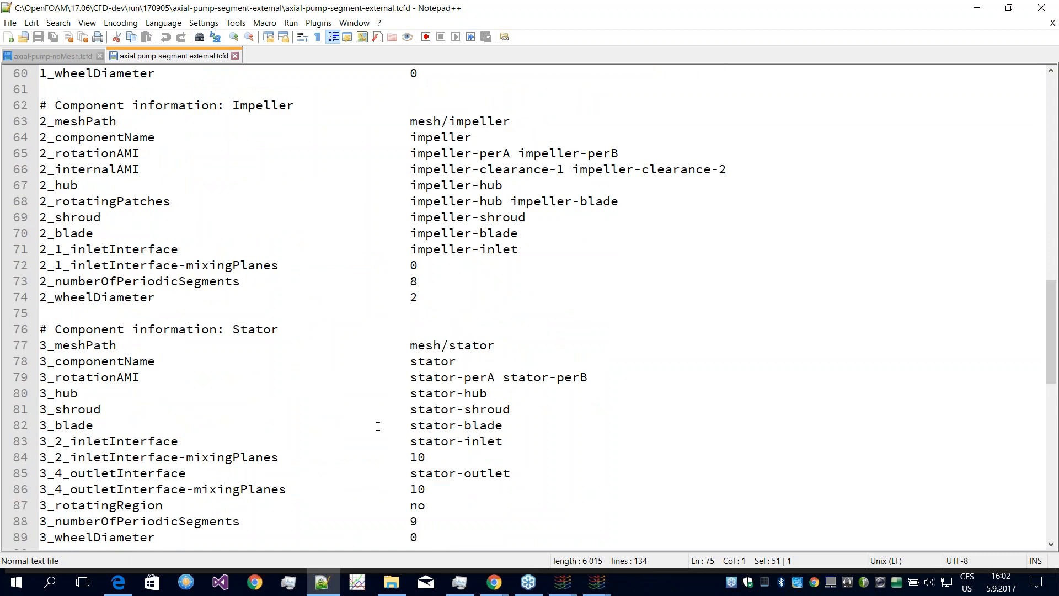
scroll(378, 426, "up", 2)
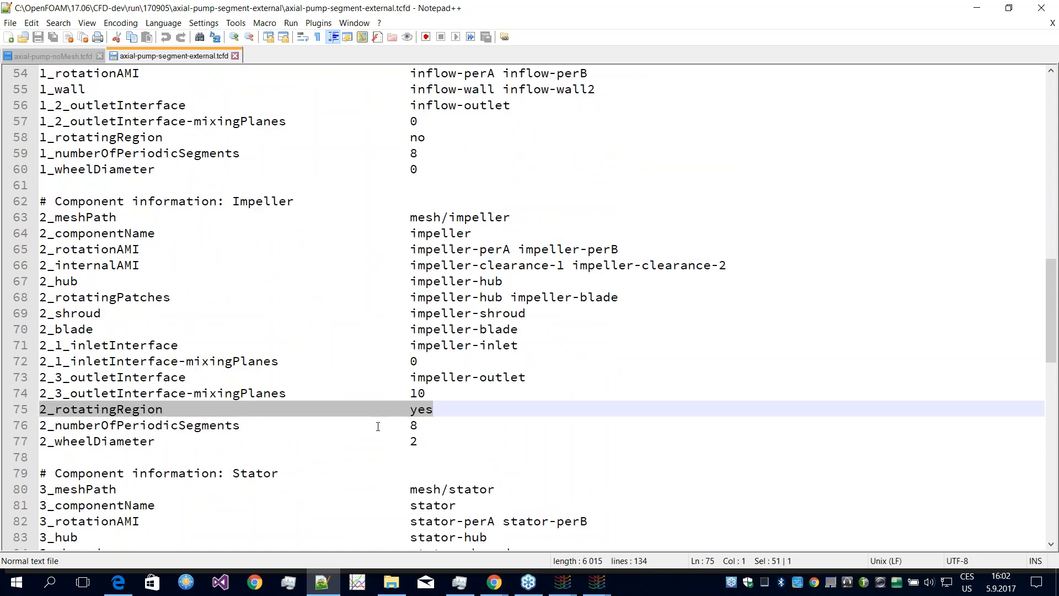
scroll(378, 426, "up", 2)
scroll(378, 427, "up", 6)
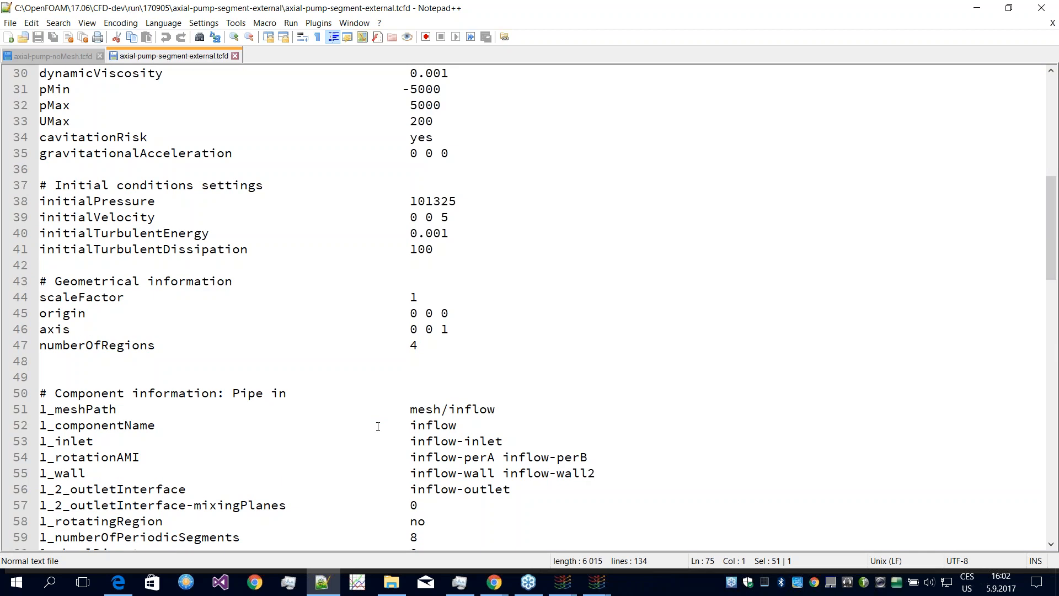
scroll(378, 426, "up", 8)
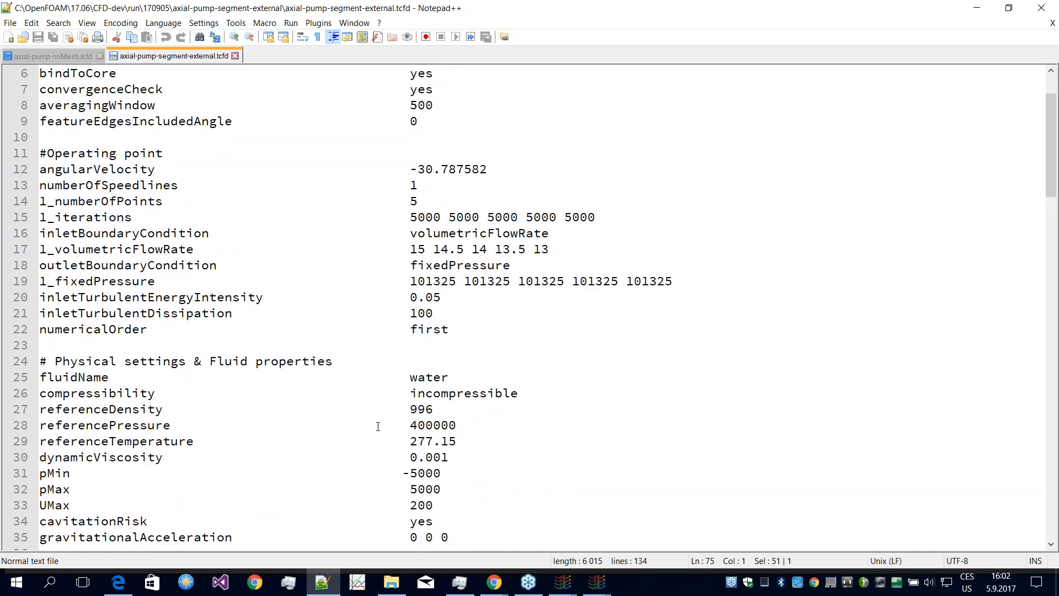
scroll(378, 426, "up", 2)
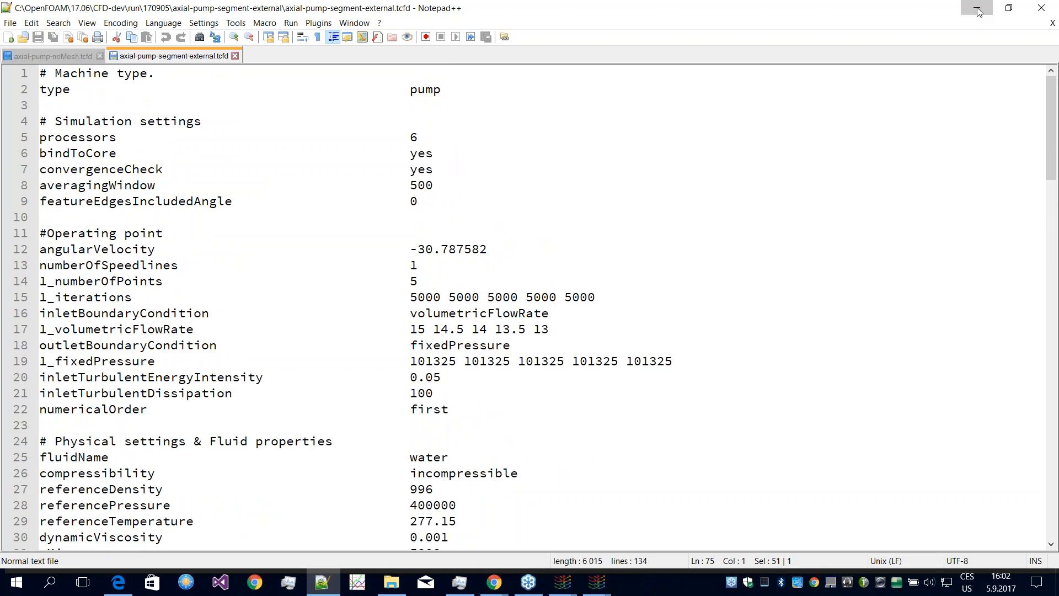
Step: Return to the ParaView window with the axial-pump-segment-external case and inspect the pump segment geometry from another angle
left_click(977, 9)
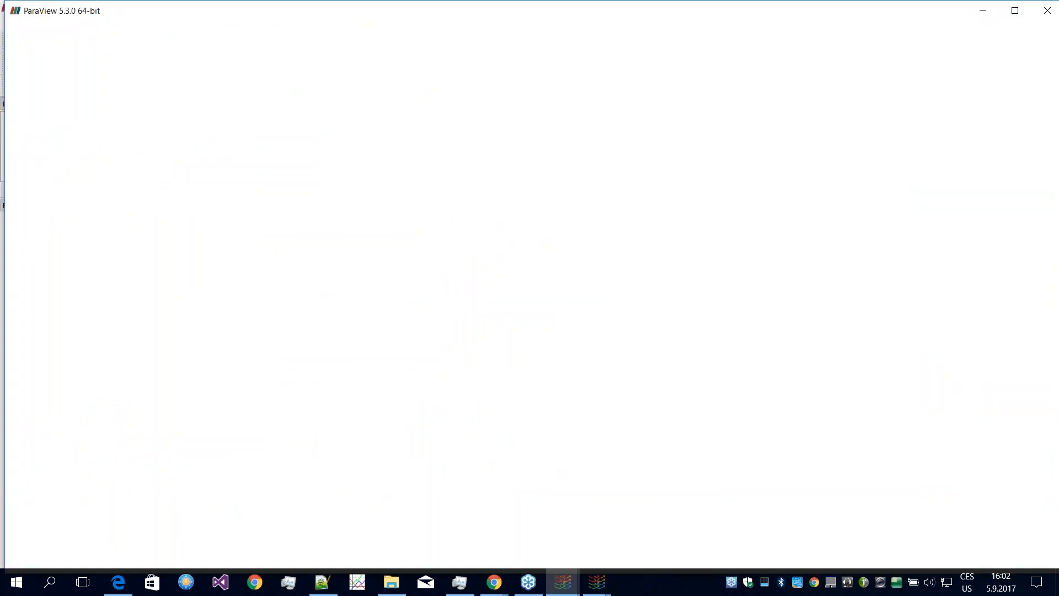
scroll(629, 325, "up", 5)
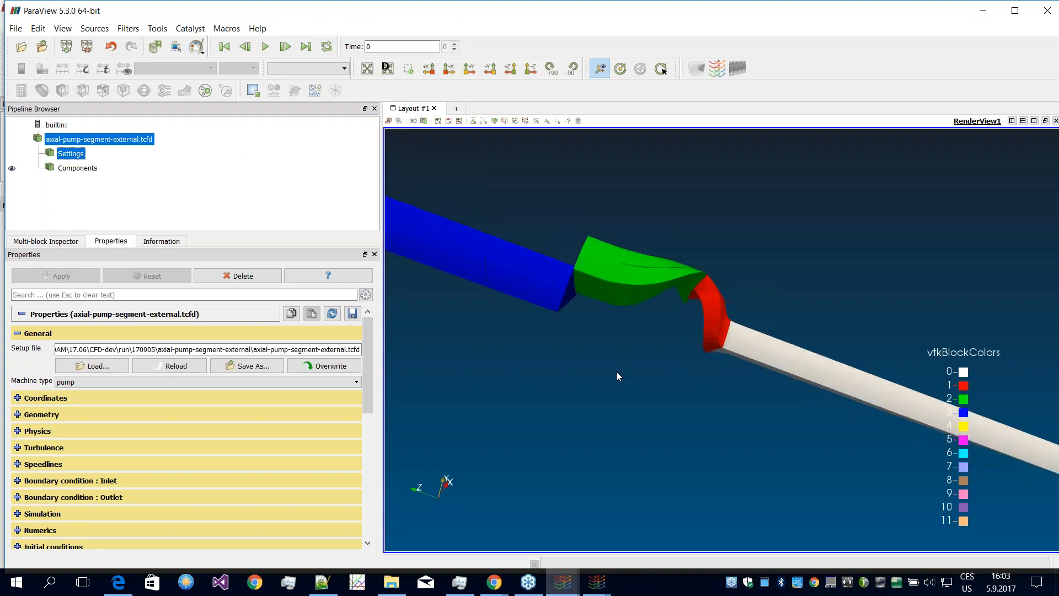
left_click_drag(616, 372, 576, 435)
scroll(359, 422, "down", 5)
Step: Examine the component interface graph from inflow through impeller to stator in the case properties
left_click(360, 425)
left_click_drag(366, 386, 365, 453)
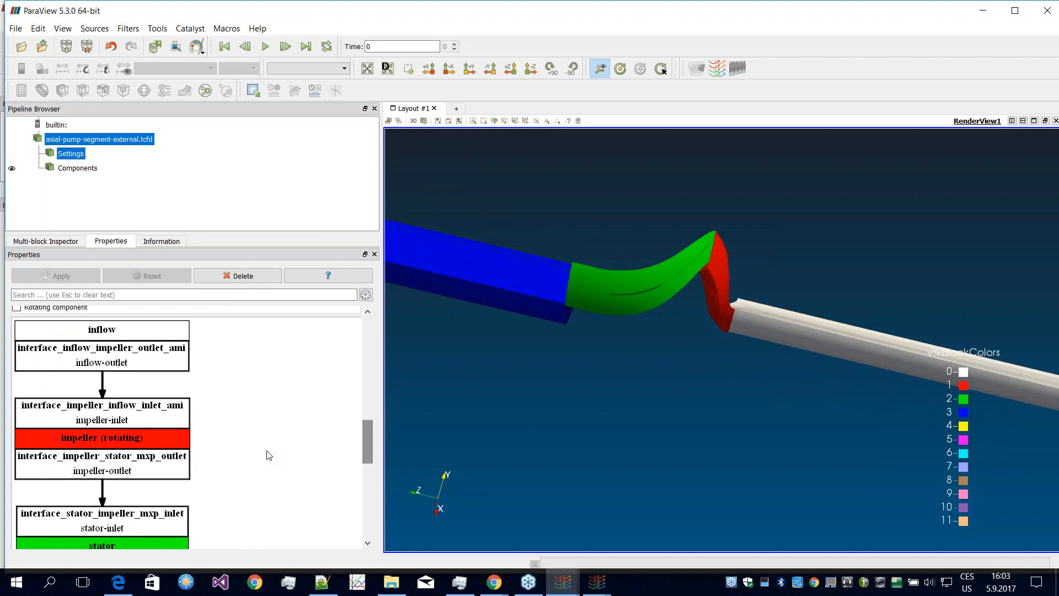
double_click(268, 455)
left_click_drag(453, 151, 777, 151)
left_click(1025, 141)
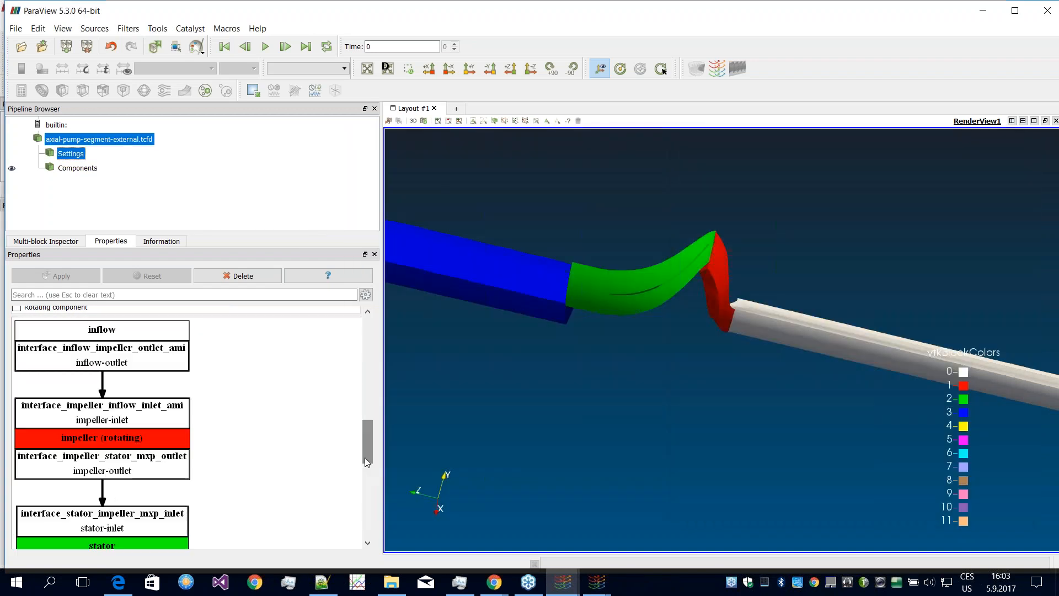
Step: Collapse the Components settings of the axial-pump-segment-external case and inspect the whole pump segment from the opposite side
left_click_drag(365, 457, 362, 364)
left_click(134, 444)
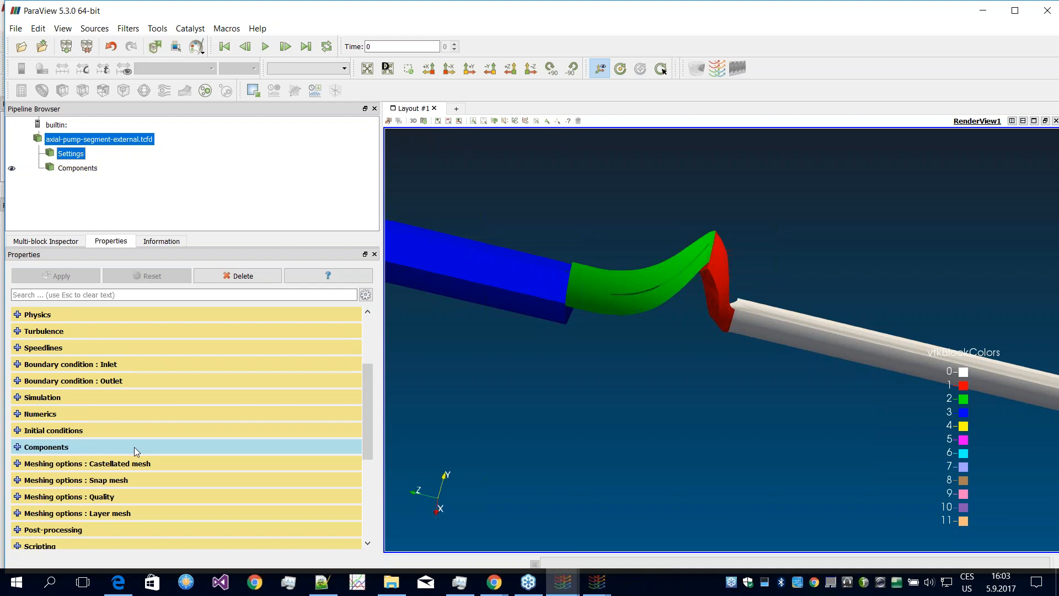
left_click_drag(703, 353, 698, 255)
scroll(697, 253, "down", 5)
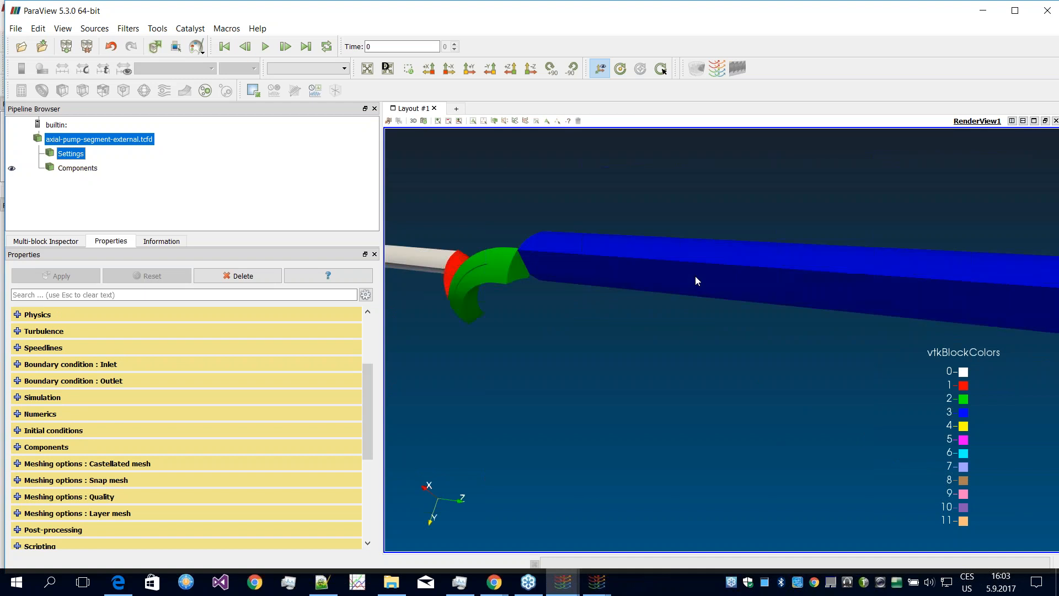
scroll(696, 276, "down", 5)
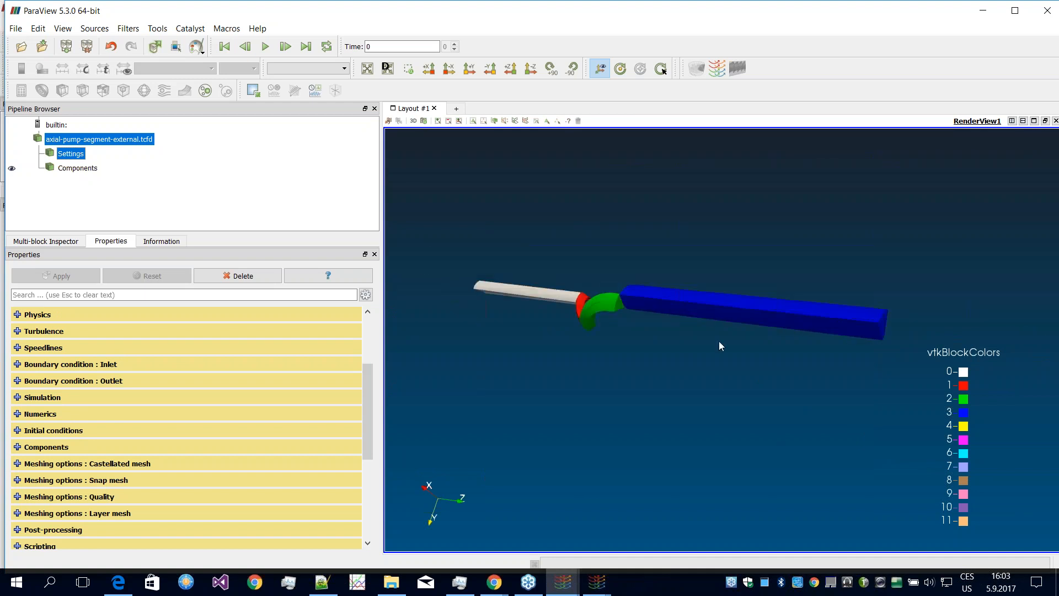
left_click_drag(720, 346, 802, 320)
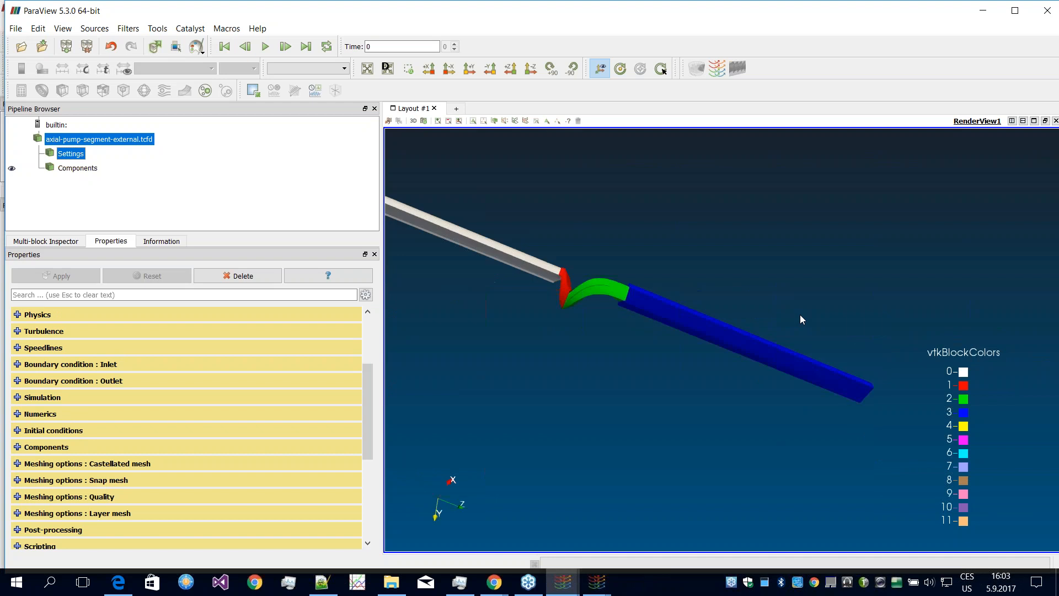
Step: Switch to the ParaView window with impeller.foam and inspect the impeller blade and shroud mesh along the rotation axis
left_click(562, 588)
mouse_move(562, 589)
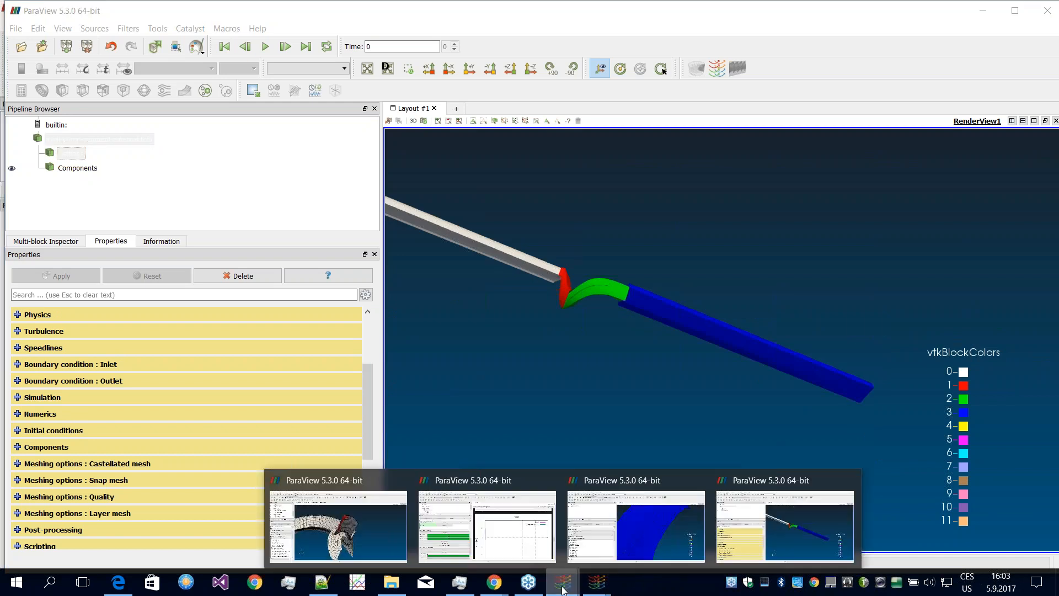
left_click(637, 528)
left_click_drag(762, 409, 326, 239)
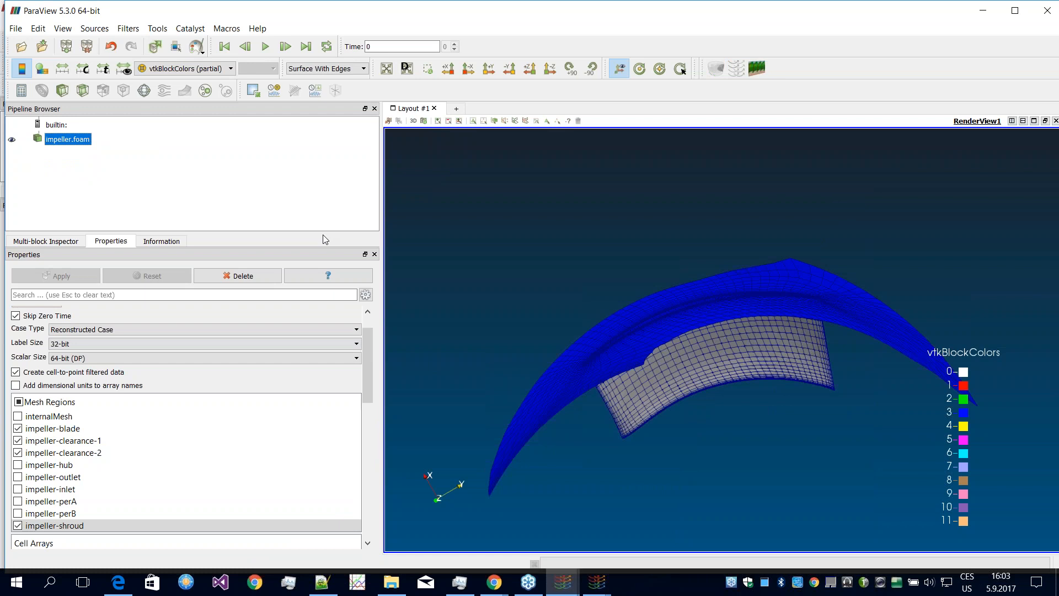
Step: Apply an Angular Periodic Filter to impeller.foam with a 45 degree direct rotation angle about the Z axis
key("alt+i")
mouse_move(162, 221)
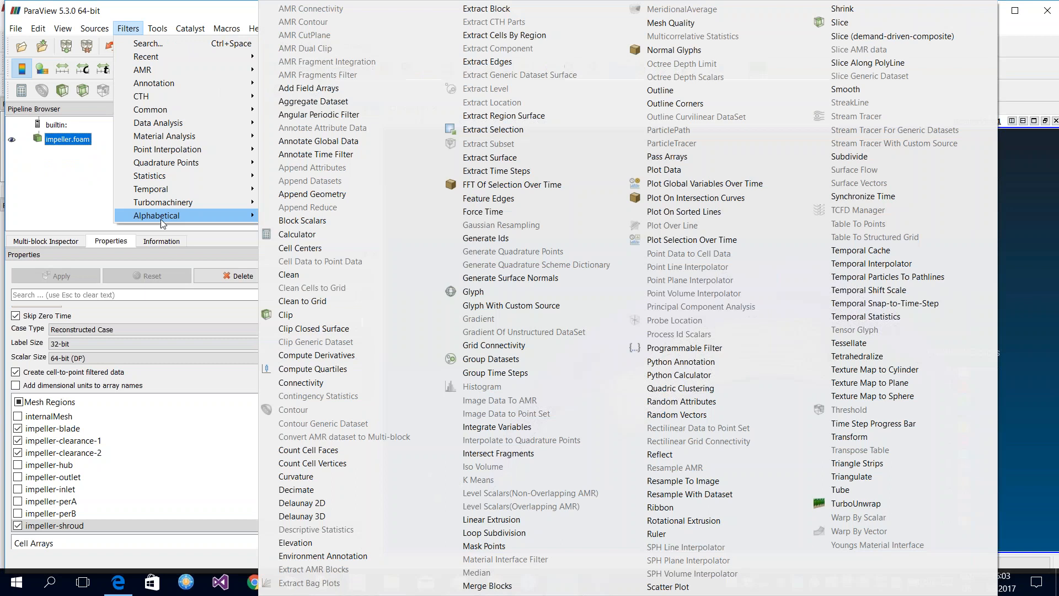
left_click(319, 114)
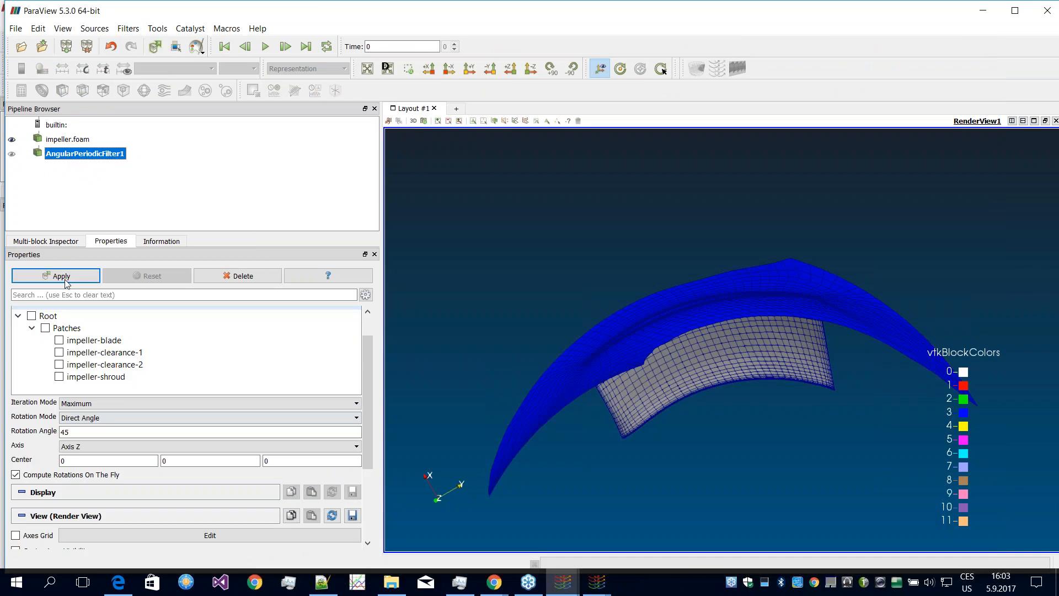
left_click(62, 275)
left_click_drag(697, 408, 634, 419)
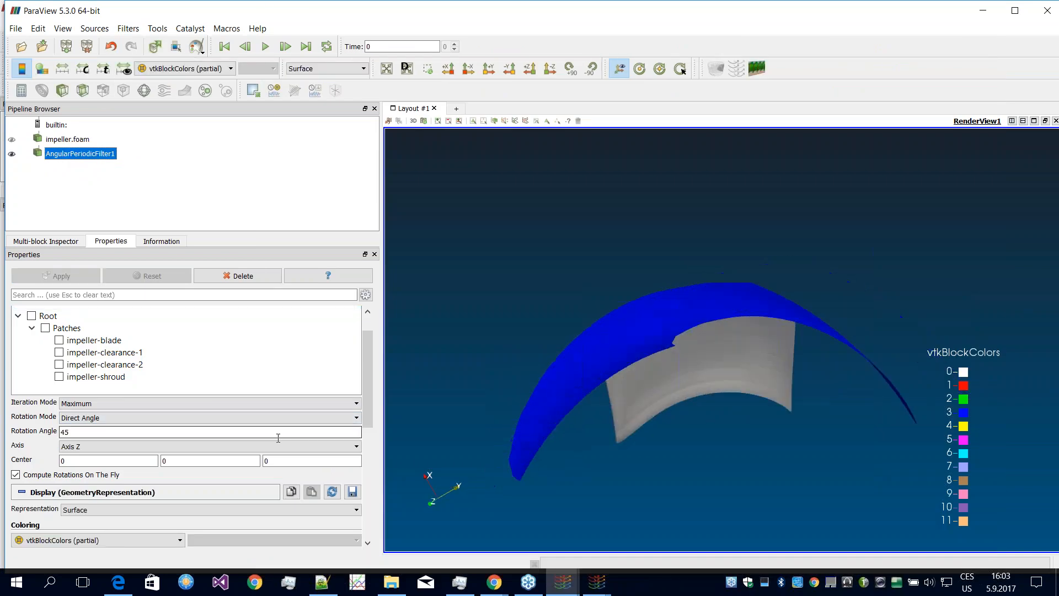
Step: Include all impeller patches in the periodic filter, reapply it and inspect the full ring of blades and shroud
left_click(45, 327)
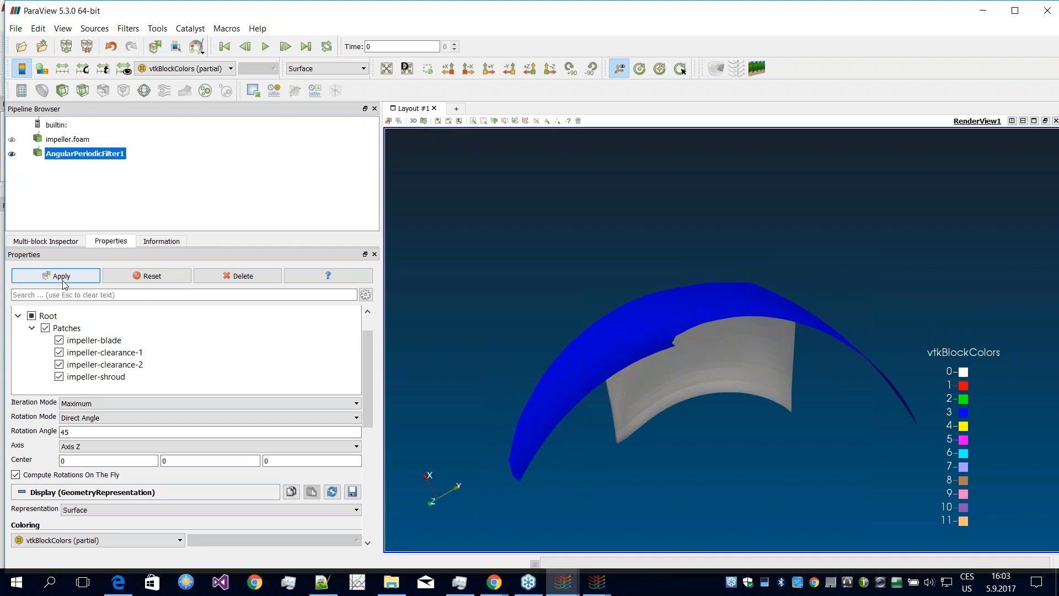
left_click(63, 280)
left_click_drag(693, 416, 647, 357)
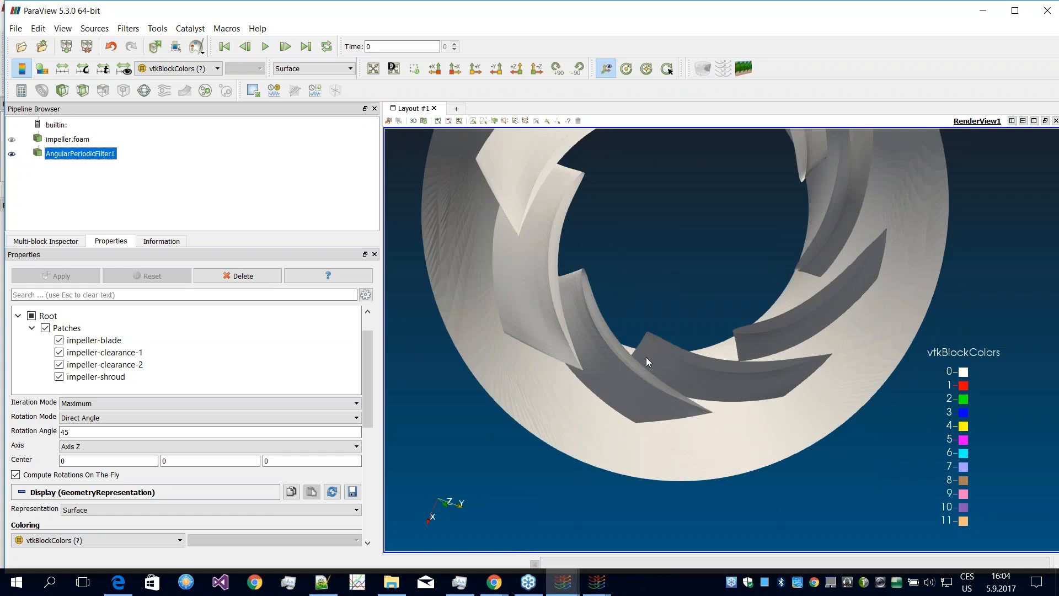
scroll(647, 357, "down", 1)
left_click(1043, 74)
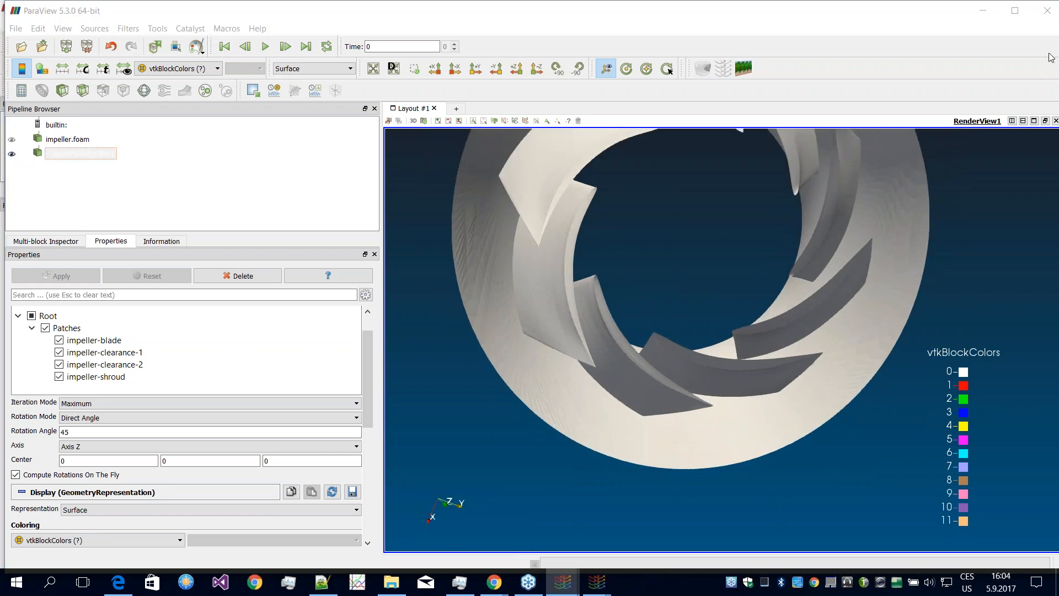